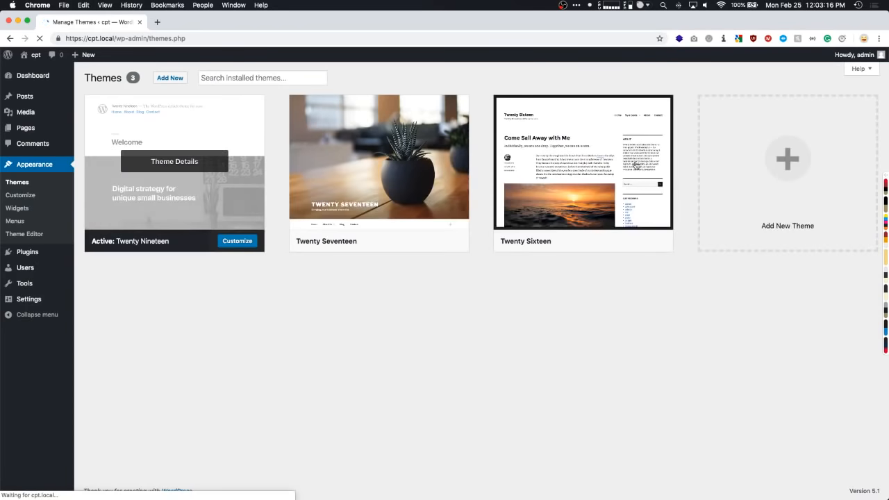
- Search the theme directory for 'astra', install and activate Astra, and dismiss its thank-you notice
click(167, 79)
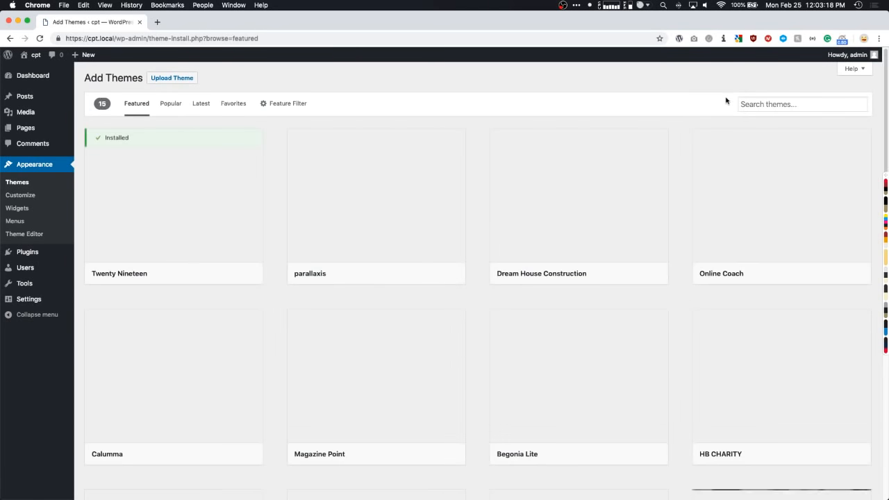
click(757, 105)
click(753, 123)
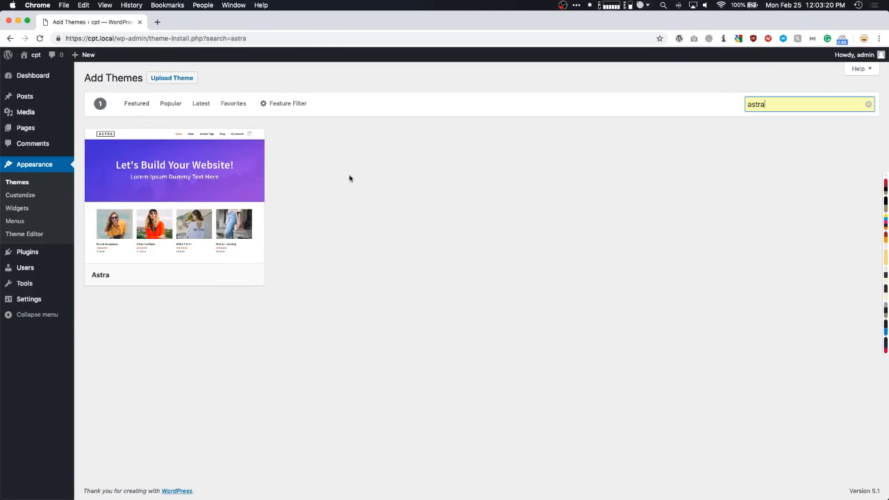
mouse_move(195, 229)
click(197, 274)
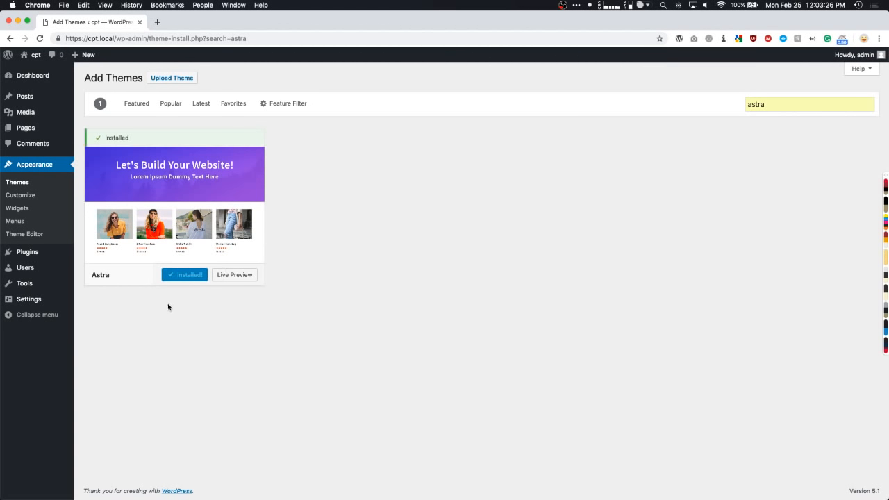
click(188, 275)
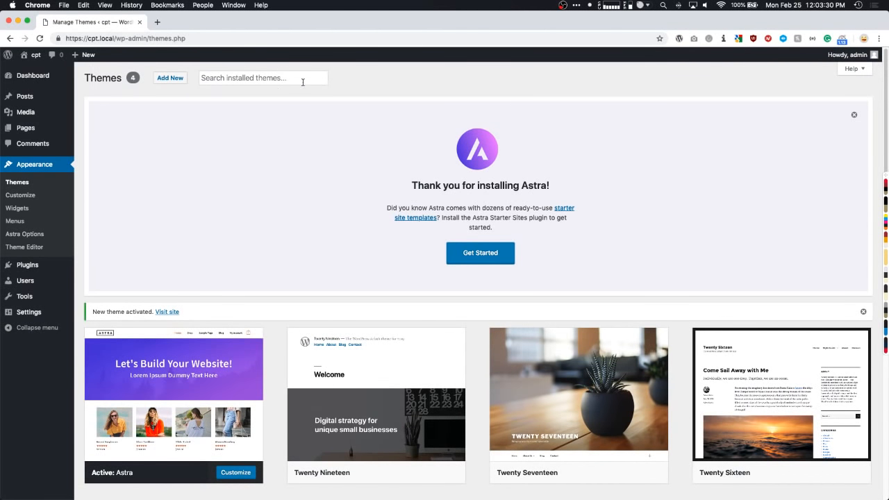
click(853, 117)
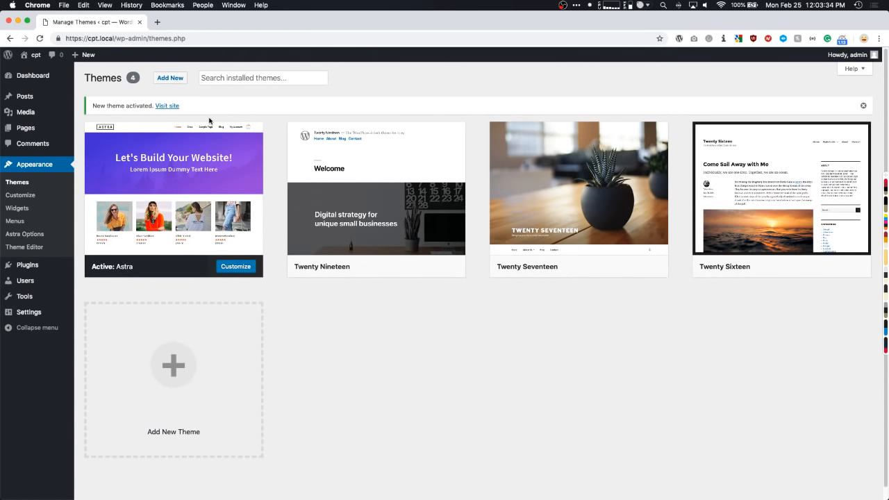
mouse_move(168, 167)
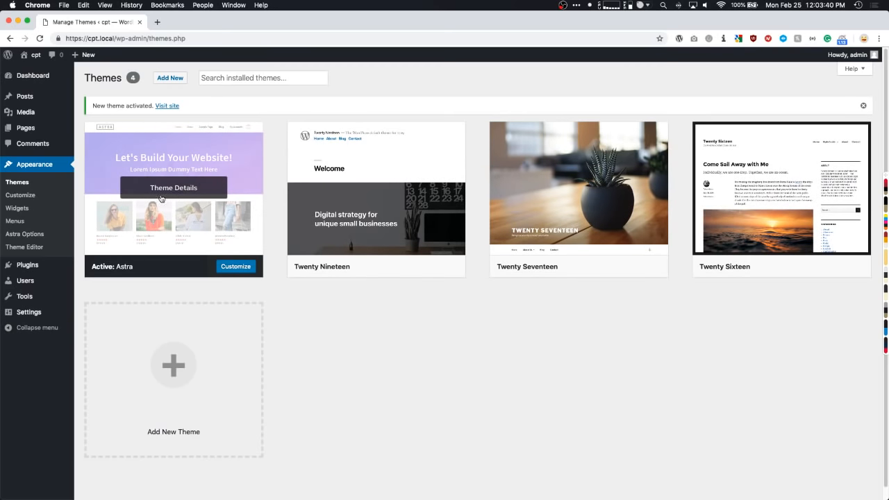
- Search plugins for 'cpt ui', then install and activate Custom Post Type UI 1.6.1
mouse_move(30, 265)
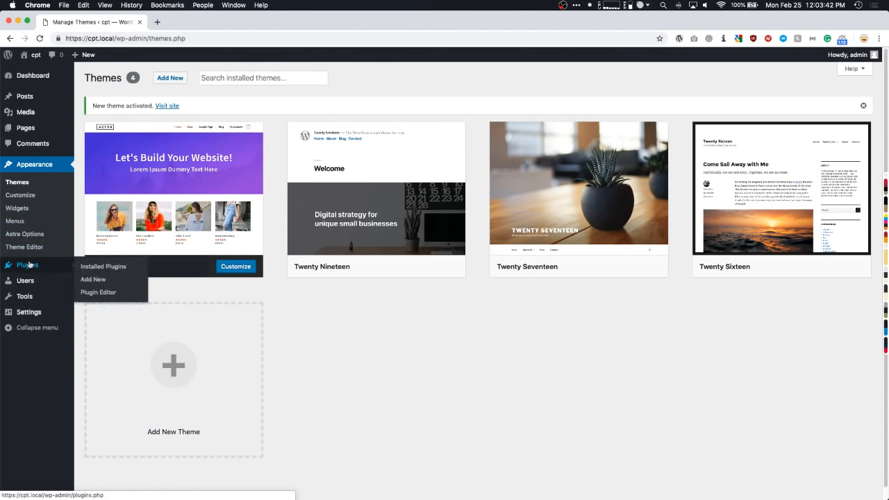
click(91, 281)
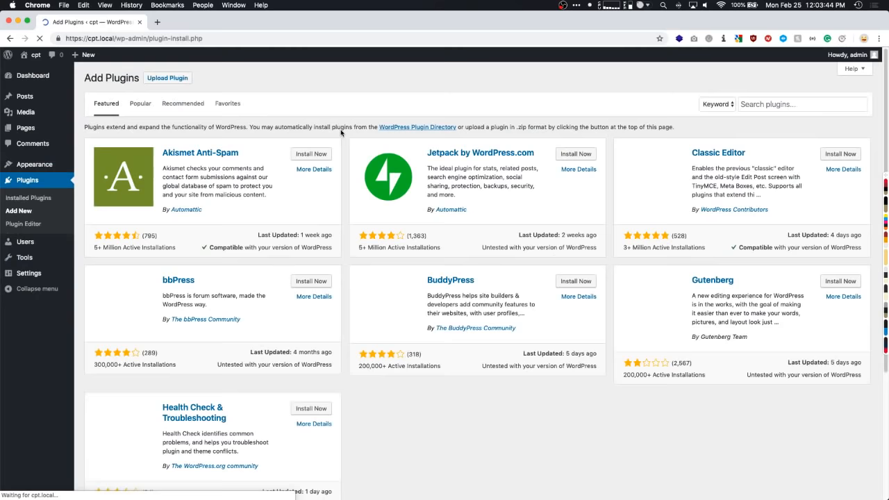
click(792, 105)
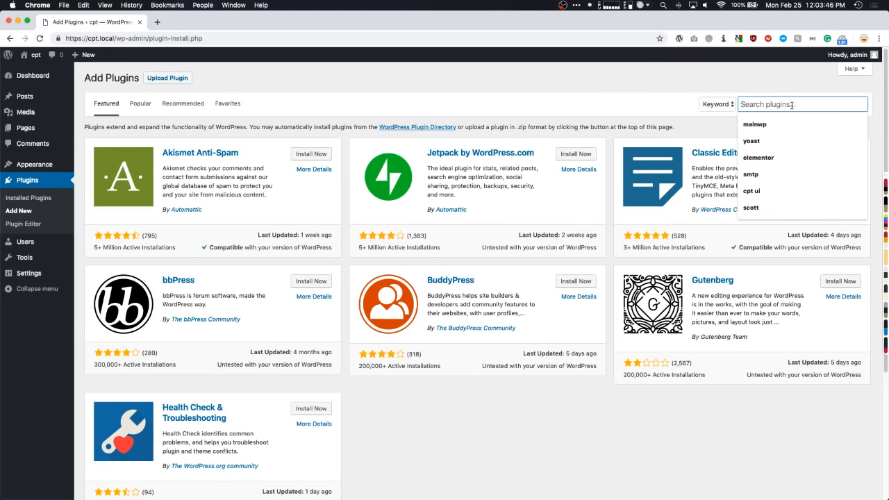
text(cpt ui)
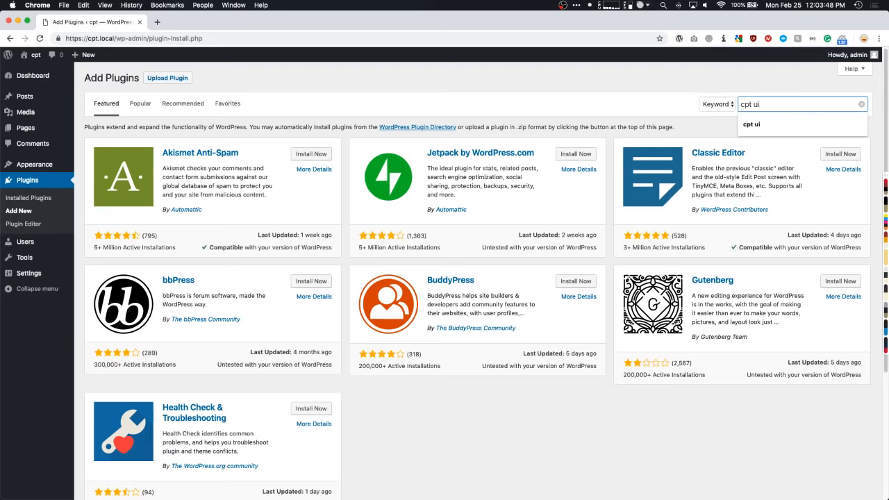
key(Return)
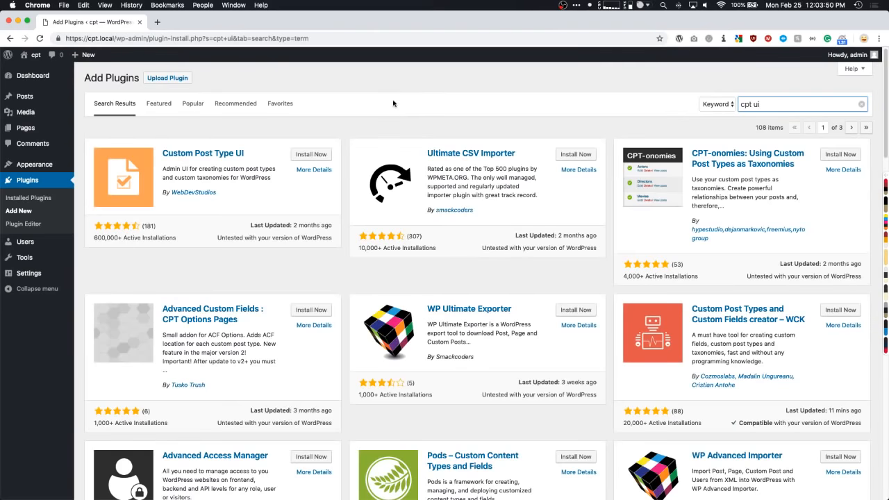
click(364, 85)
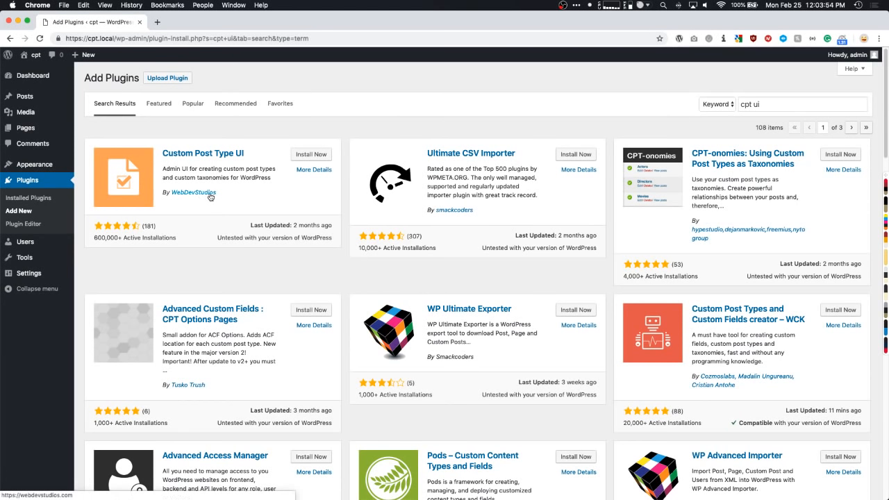
click(310, 154)
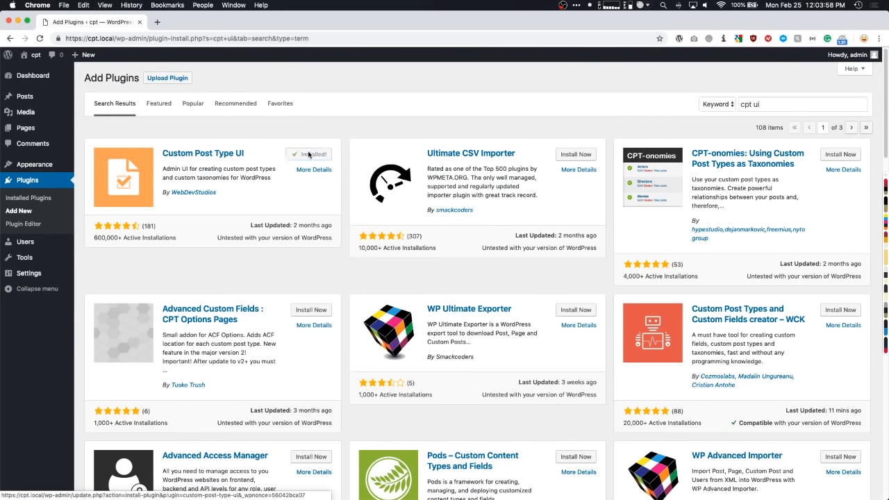
click(311, 154)
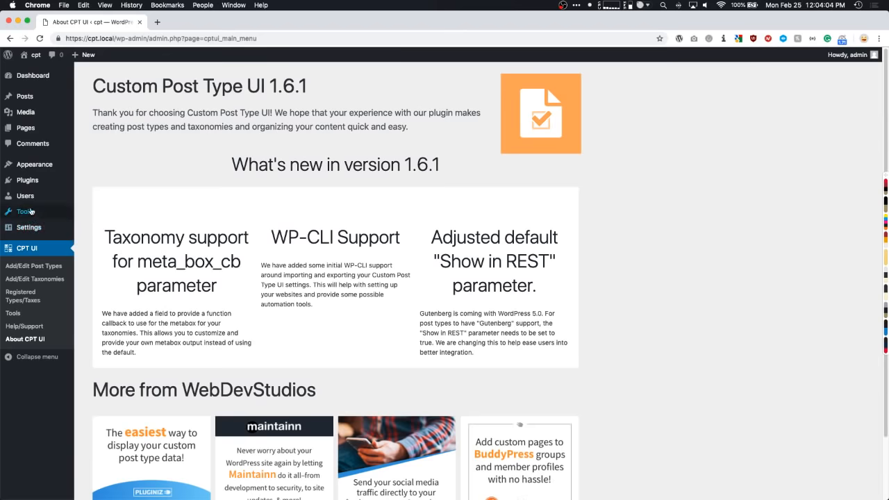
- Check Custom Post Type UI in the Installed Plugins list
mouse_move(28, 184)
click(75, 183)
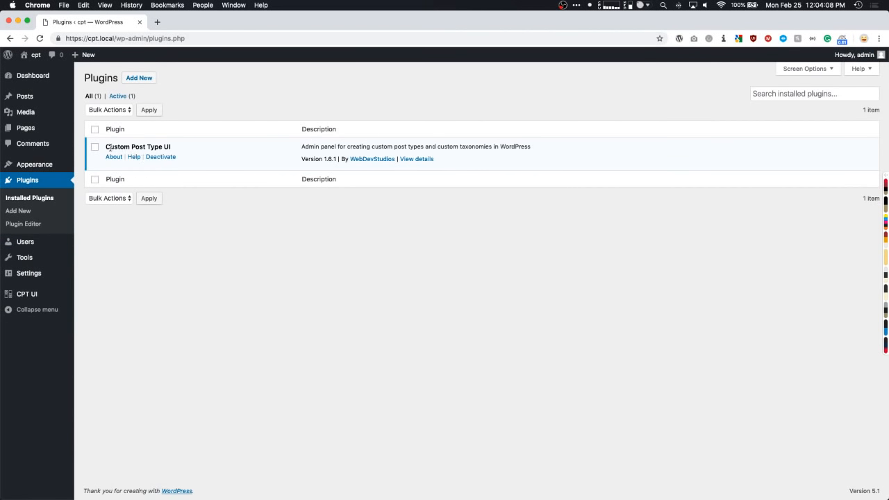
drag(106, 146, 174, 149)
click(172, 206)
- Open the All Posts list, which shows no posts
mouse_move(23, 101)
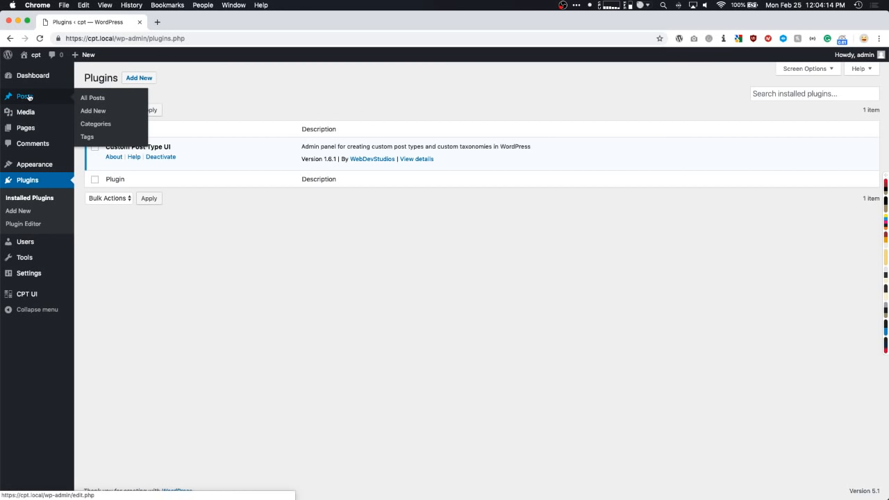
mouse_move(26, 128)
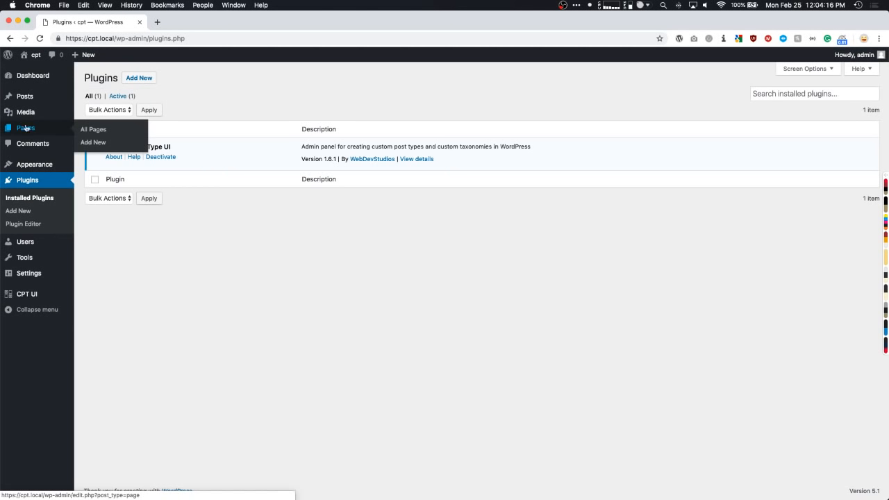
click(26, 96)
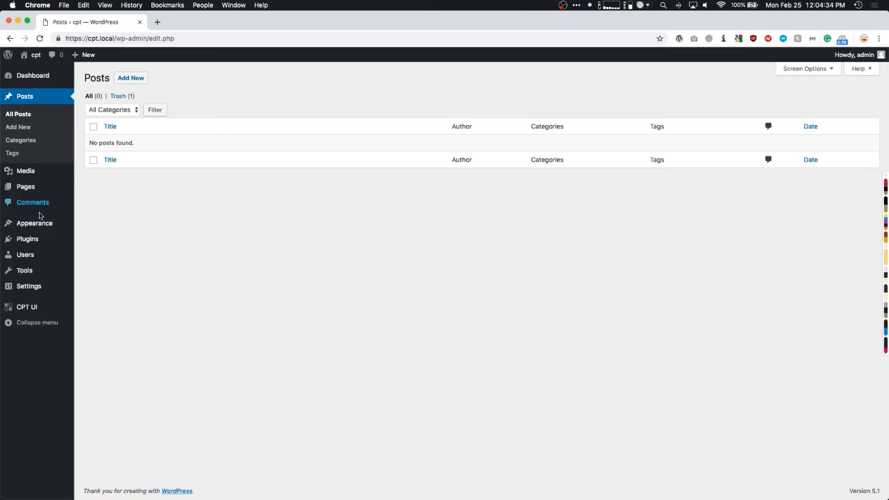
mouse_move(29, 307)
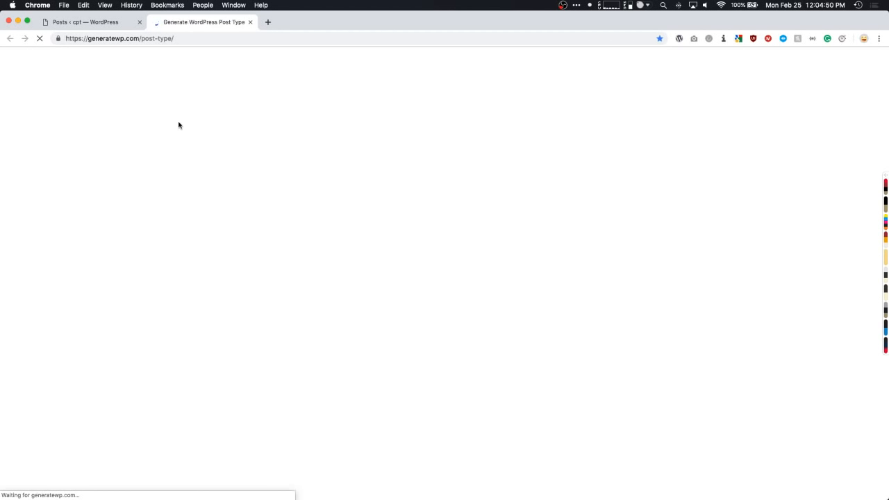
- Scroll through GenerateWP's sample register_post_type code and back to the top
scroll(116, 211, down, 3)
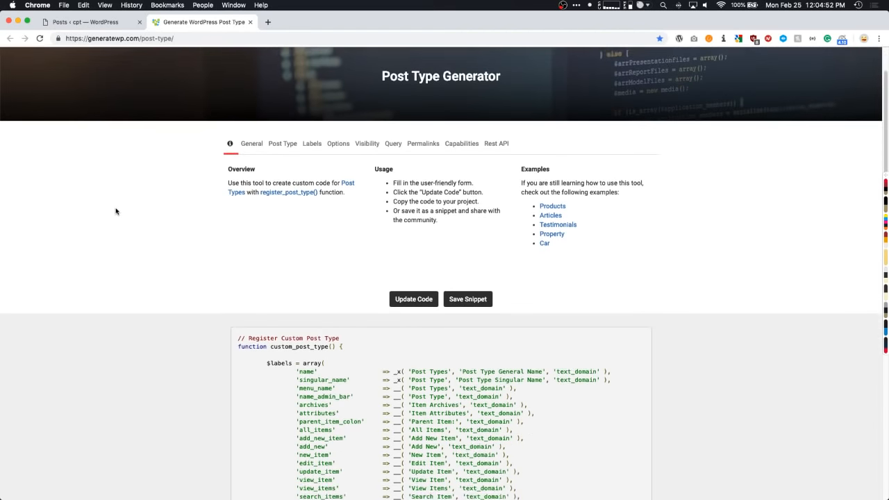
scroll(116, 211, down, 9)
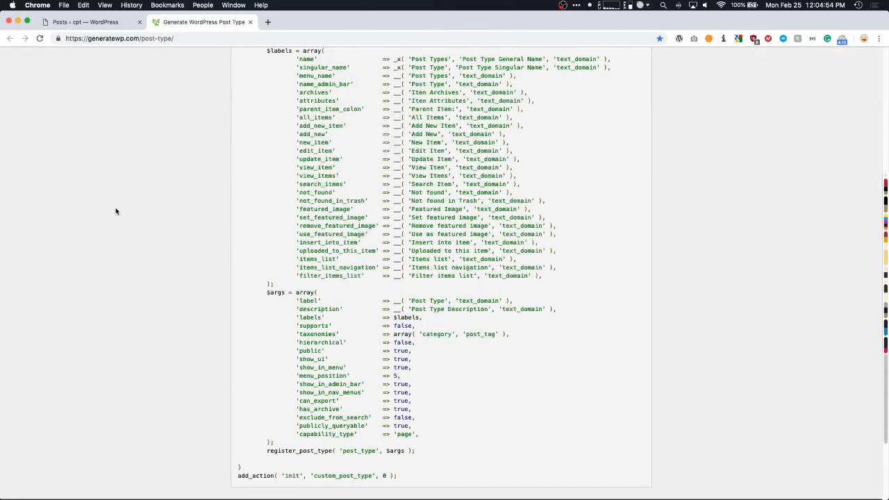
scroll(479, 402, up, 3)
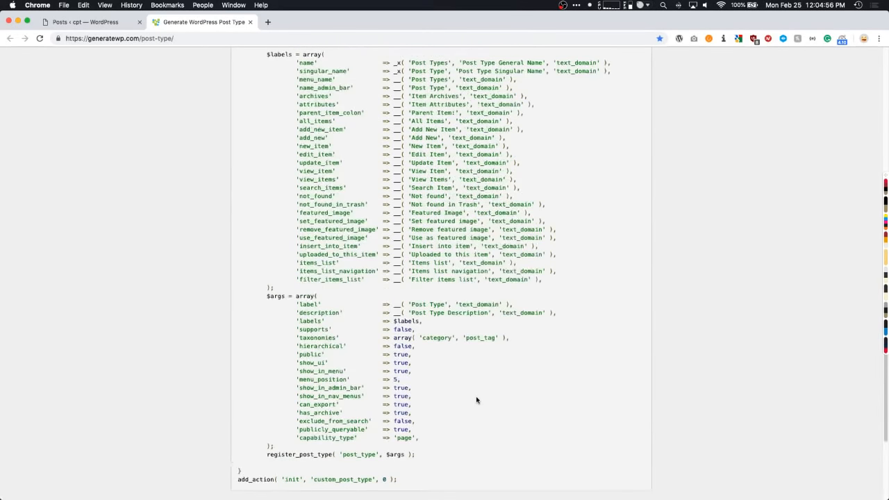
scroll(476, 400, up, 5)
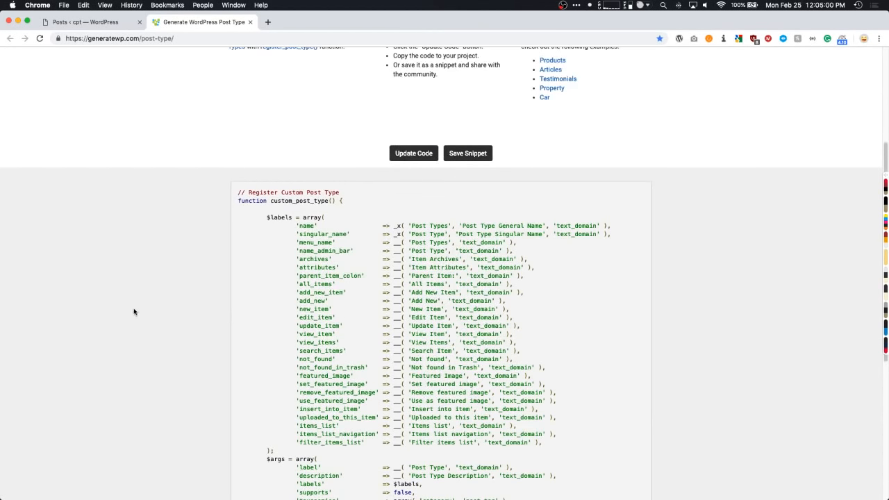
scroll(111, 307, up, 5)
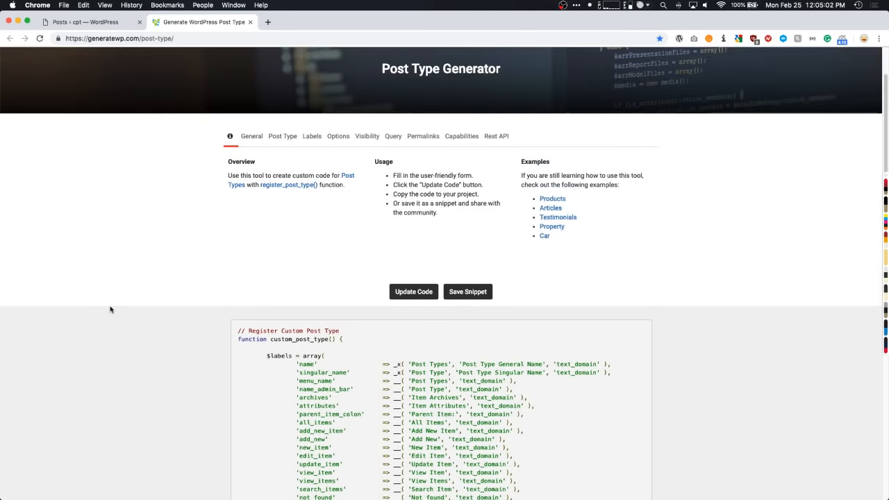
- Set the post type key to 'event' with names Event/Events and regenerate the code
click(288, 140)
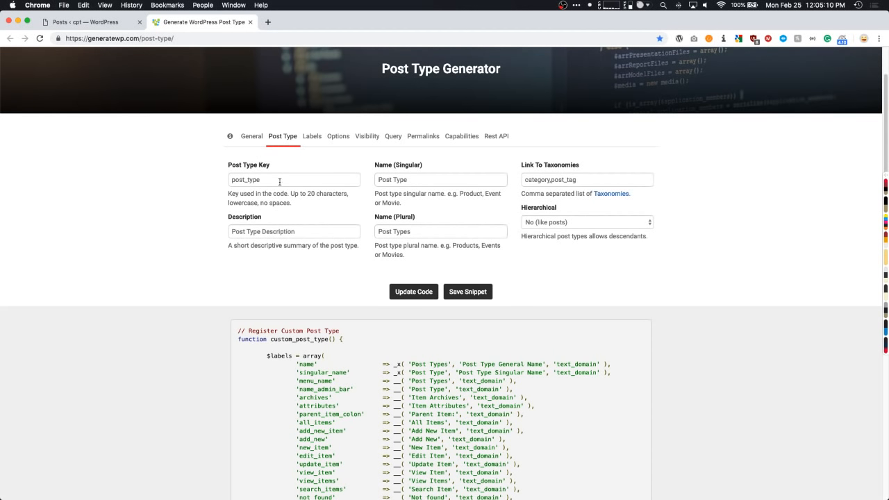
drag(274, 179, 208, 181)
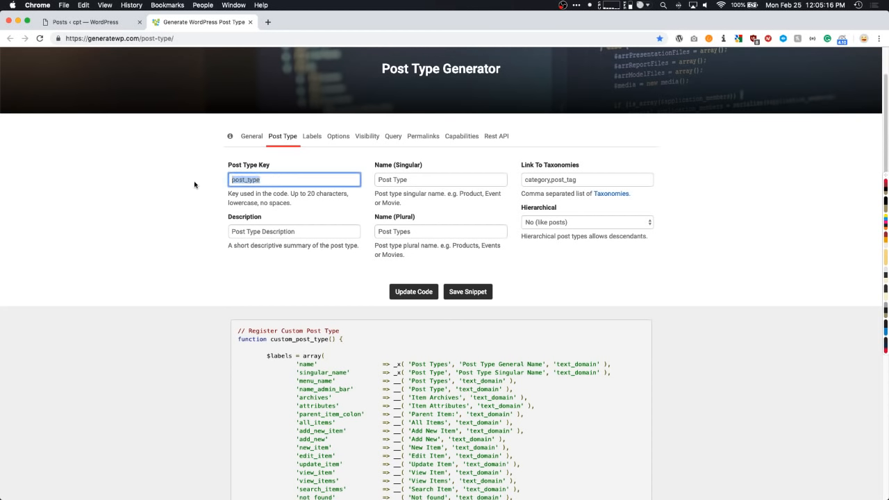
text(event)
key(Tab)
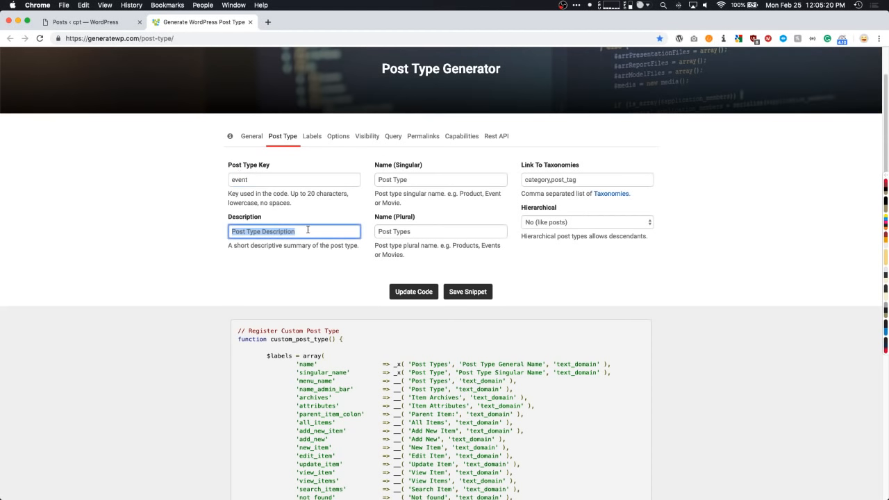
drag(430, 178, 371, 185)
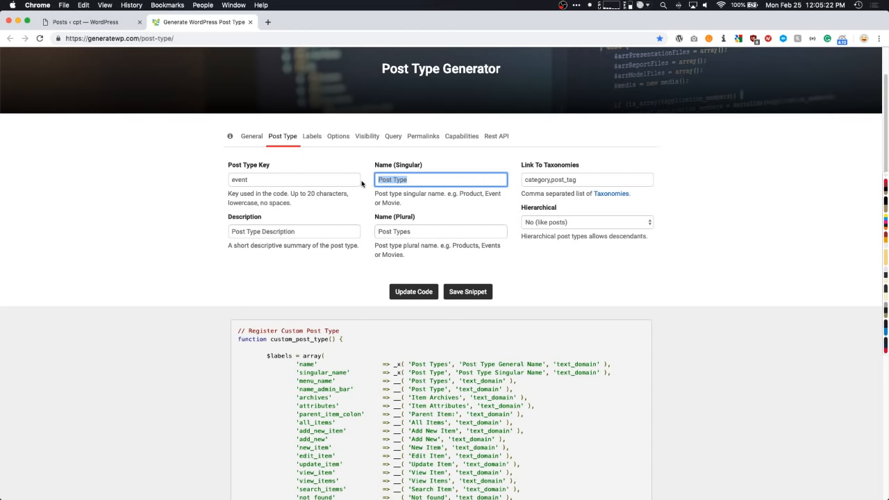
text(Event)
drag(420, 235, 363, 231)
text(E)
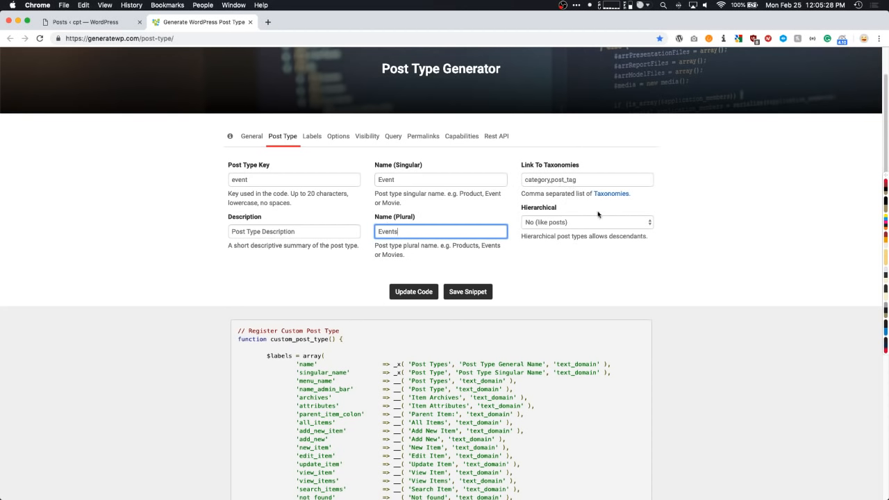
click(414, 292)
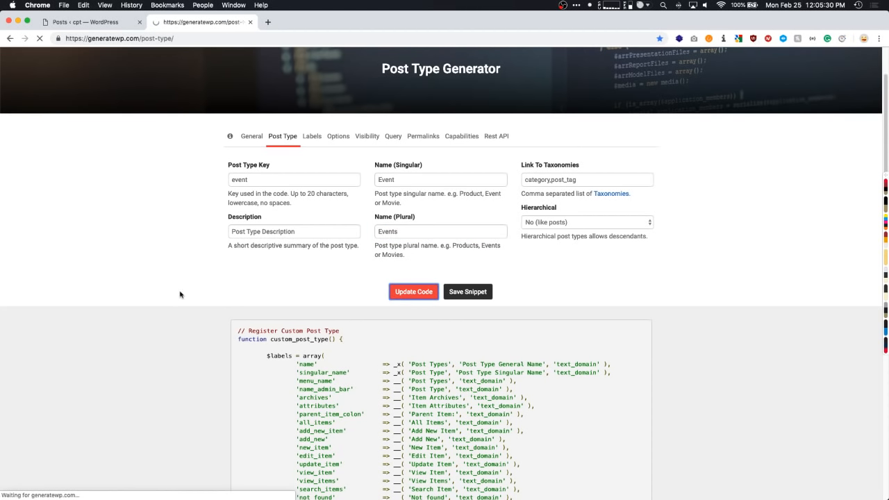
- Select and review the generated 'event' post type code, then return to the WordPress admin
scroll(134, 279, down, 5)
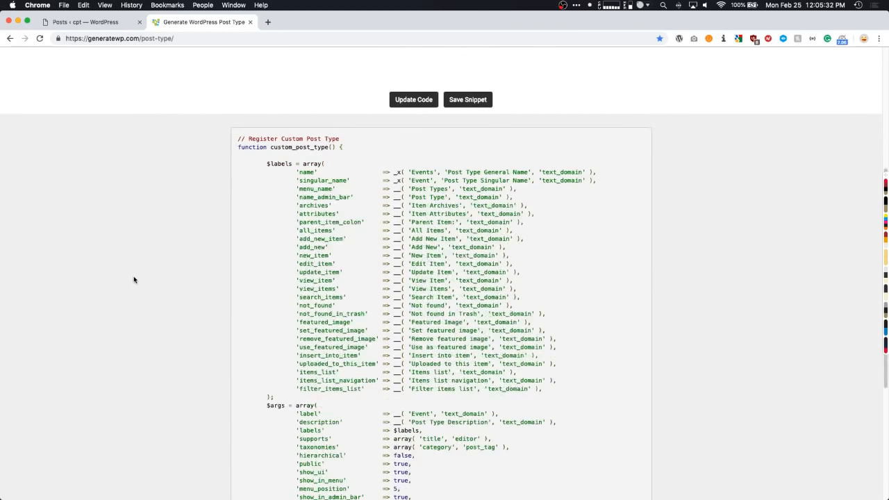
drag(237, 113, 409, 366)
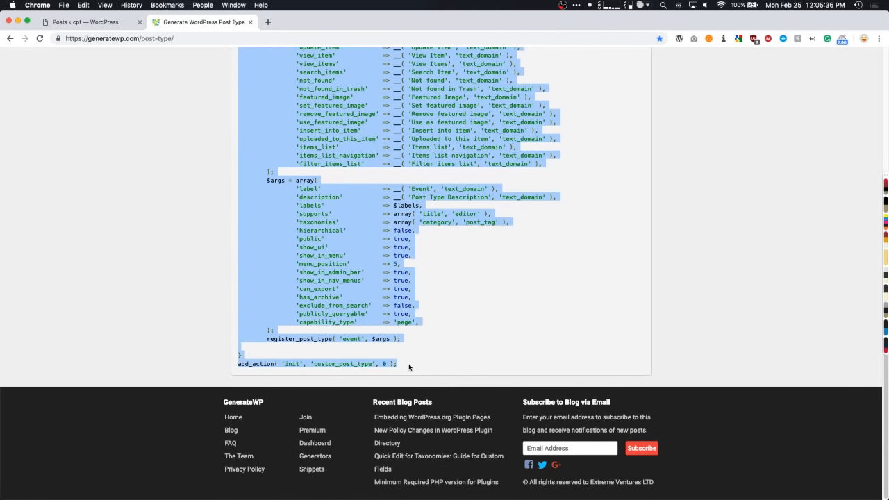
click(124, 128)
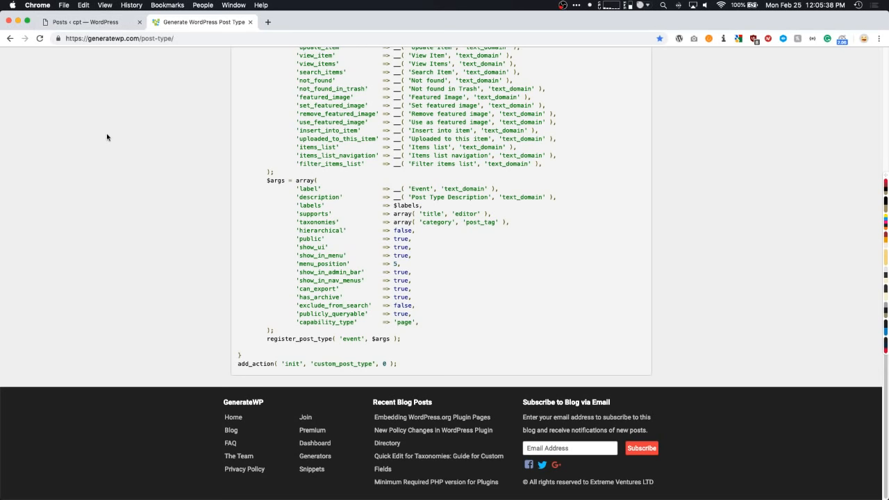
click(115, 23)
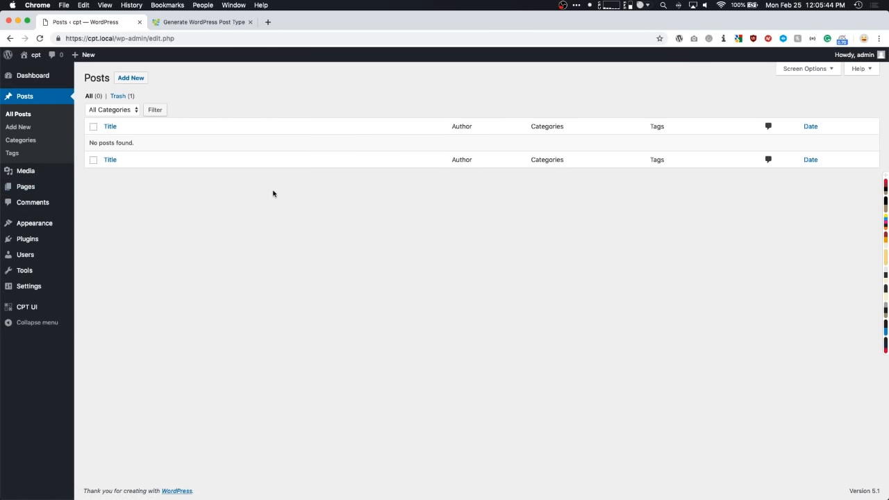
- Search plugins for 'advanced custom fields', then install and activate Advanced Custom Fields
mouse_move(43, 312)
mouse_move(42, 238)
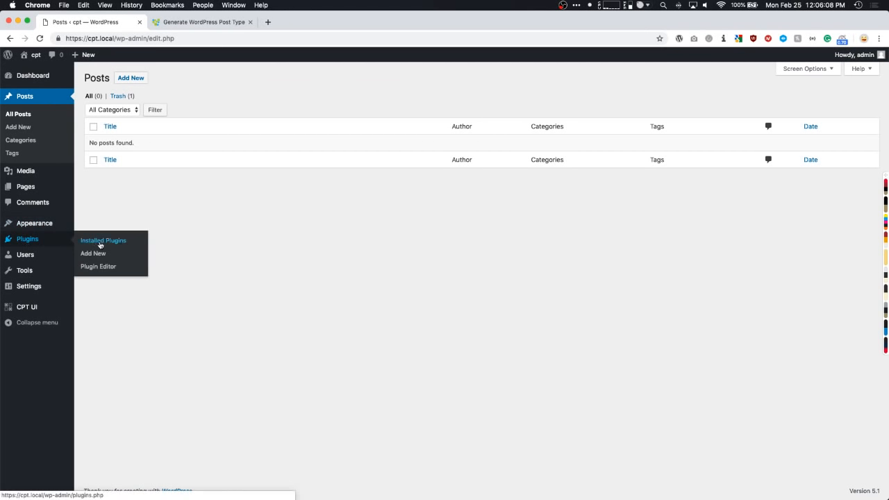
click(95, 254)
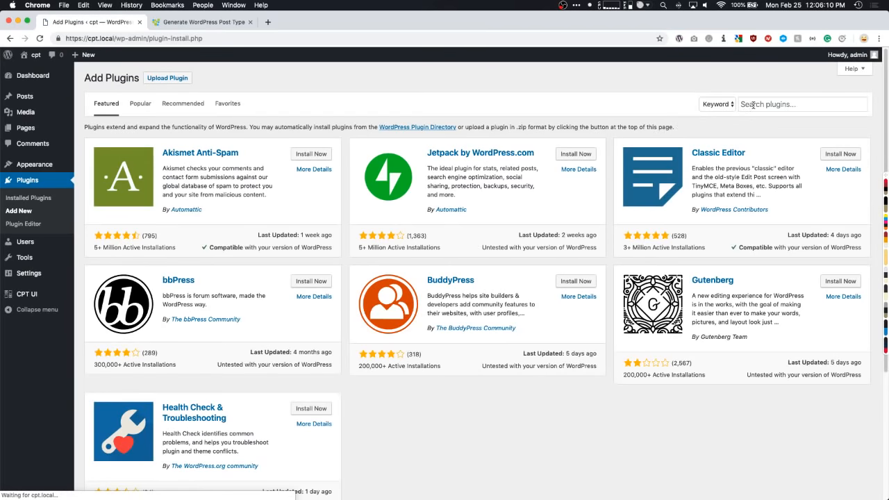
click(741, 106)
text(advanced)
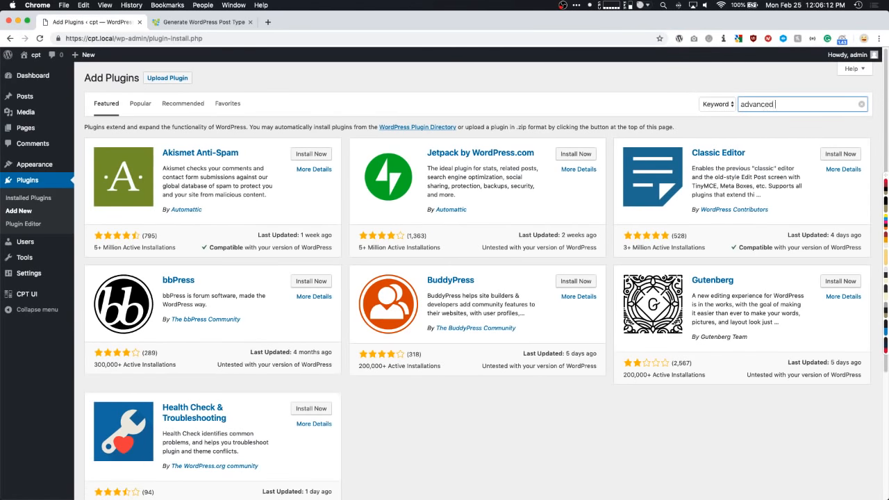
text( custom fields)
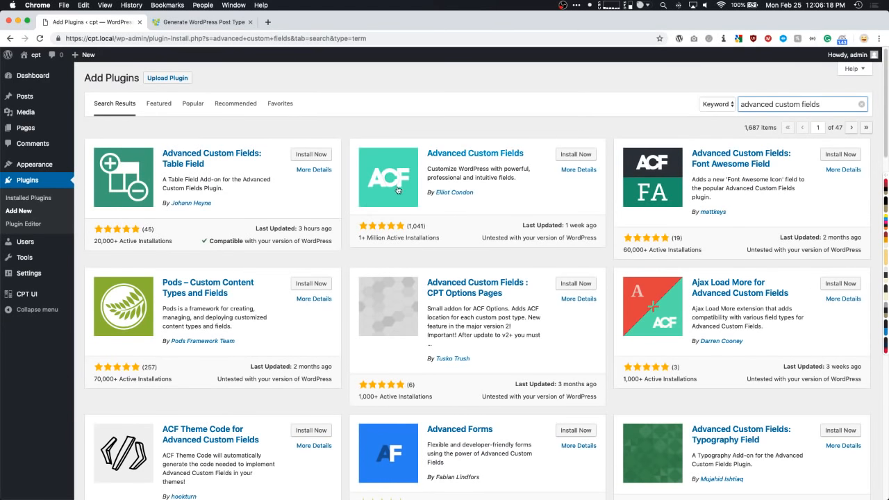
click(579, 154)
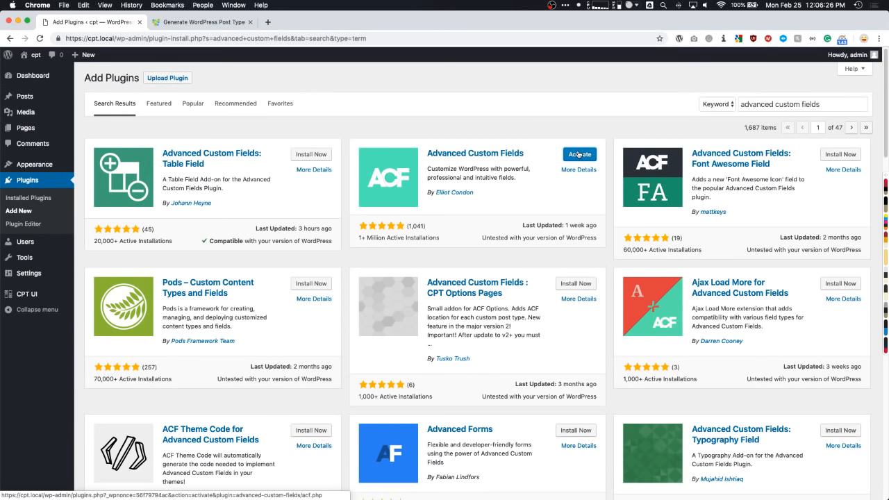
click(578, 154)
- Open advancedcustomfields.com in a new tab and go to its PRO page
key(super+t)
text(advancedcustomfields.com)
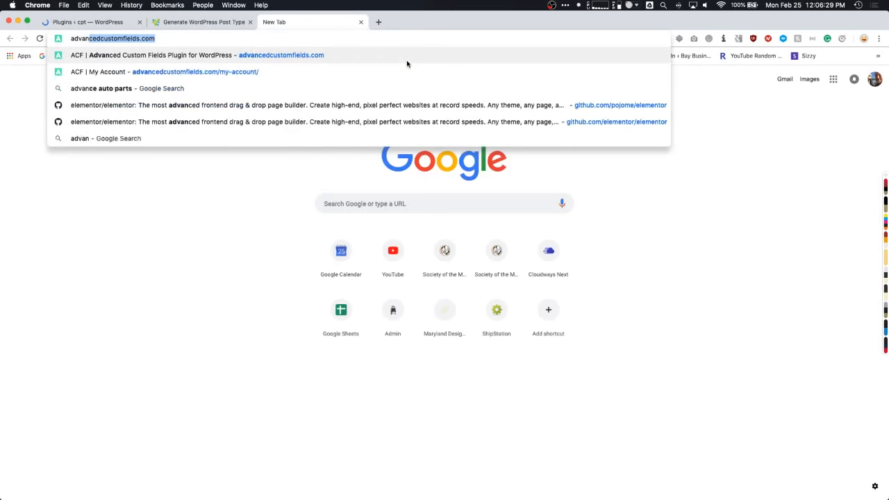
key(Return)
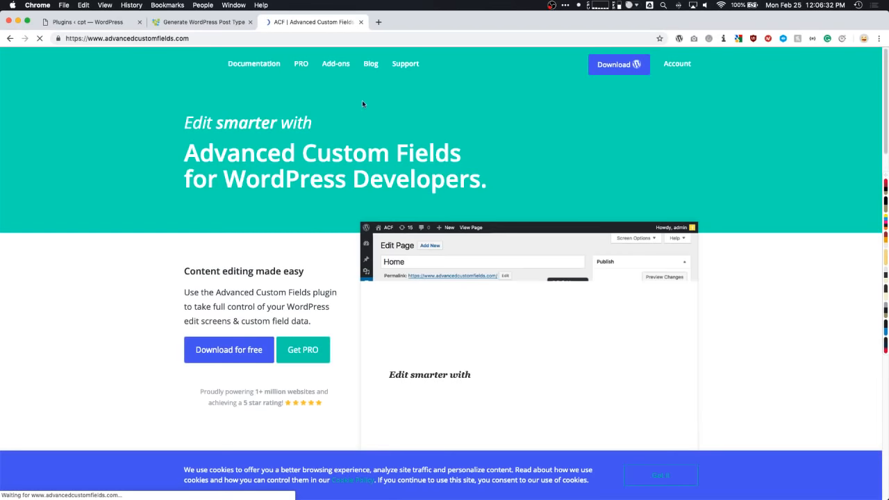
click(300, 70)
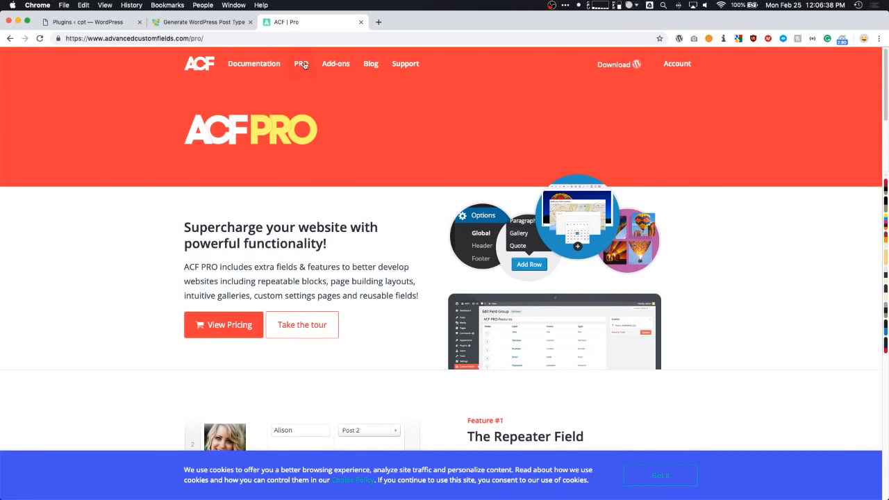
- Scroll through the PRO features, highlighting headings such as Clone field and Options Pages
scroll(126, 210, down, 2)
scroll(126, 210, down, 5)
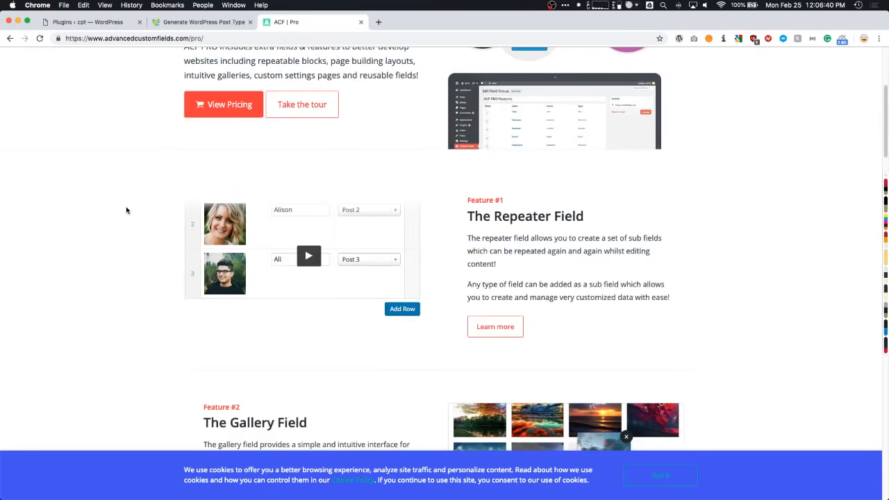
scroll(104, 210, down, 1)
drag(471, 148, 572, 148)
scroll(207, 243, down, 3)
drag(206, 257, 278, 259)
scroll(313, 254, down, 5)
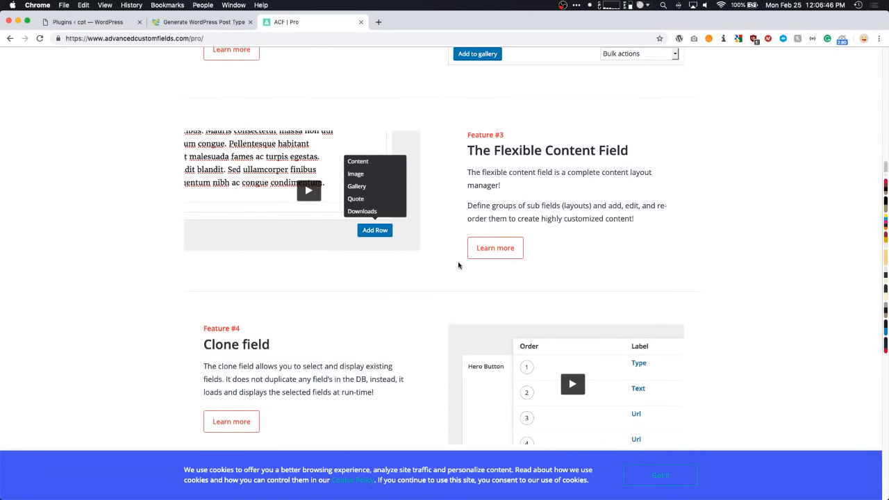
scroll(458, 262, down, 3)
scroll(310, 239, down, 2)
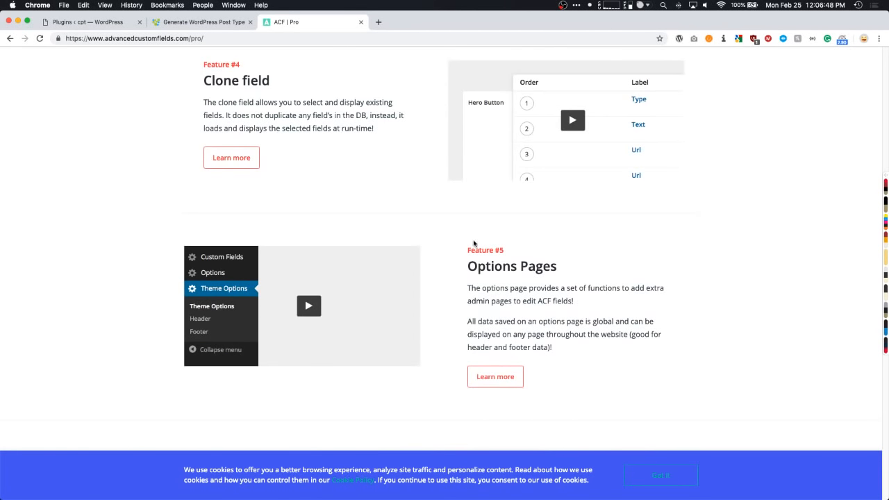
scroll(459, 247, down, 1)
drag(477, 241, 554, 243)
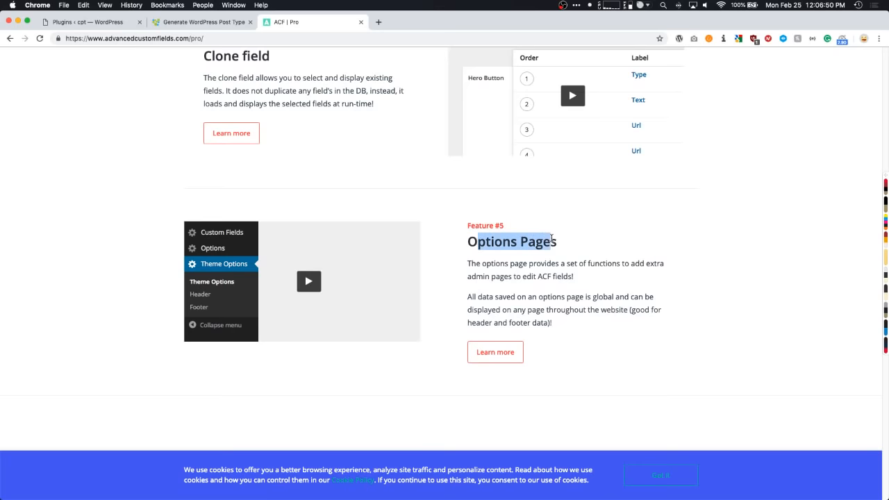
click(454, 255)
- Continue down to the ACF v5 additions, then scroll back up
scroll(438, 254, down, 1)
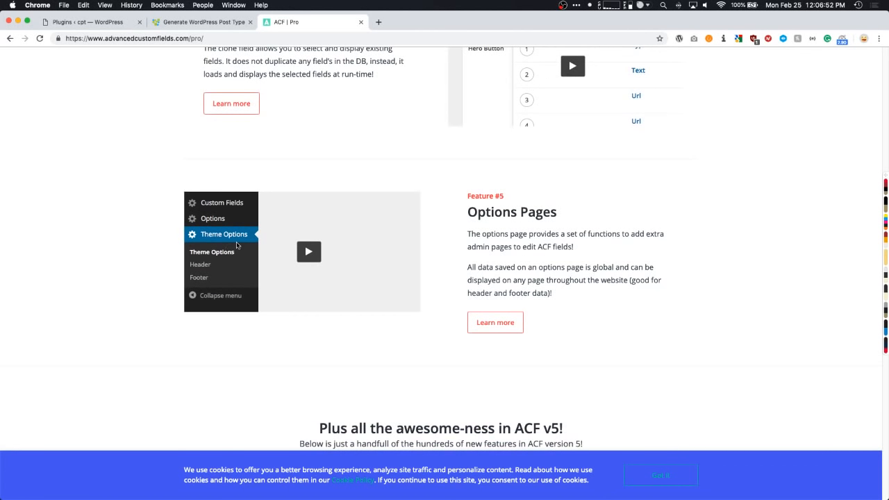
scroll(123, 259, down, 3)
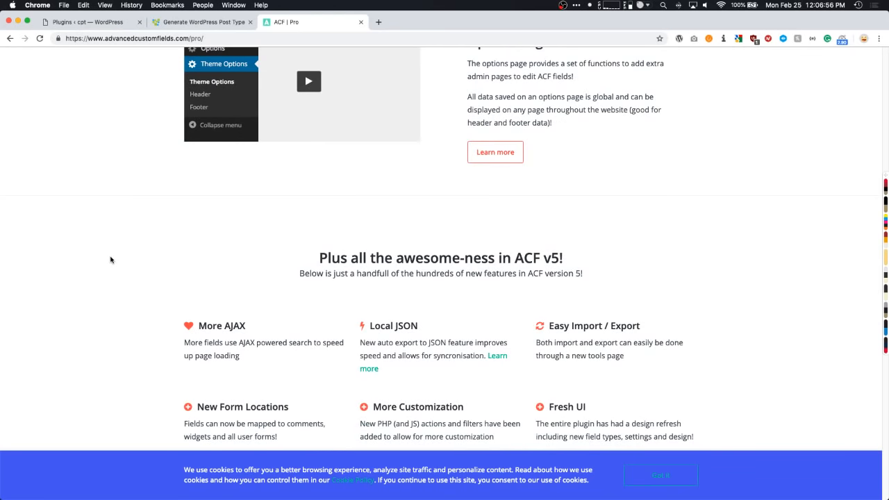
scroll(110, 259, down, 2)
scroll(109, 260, down, 2)
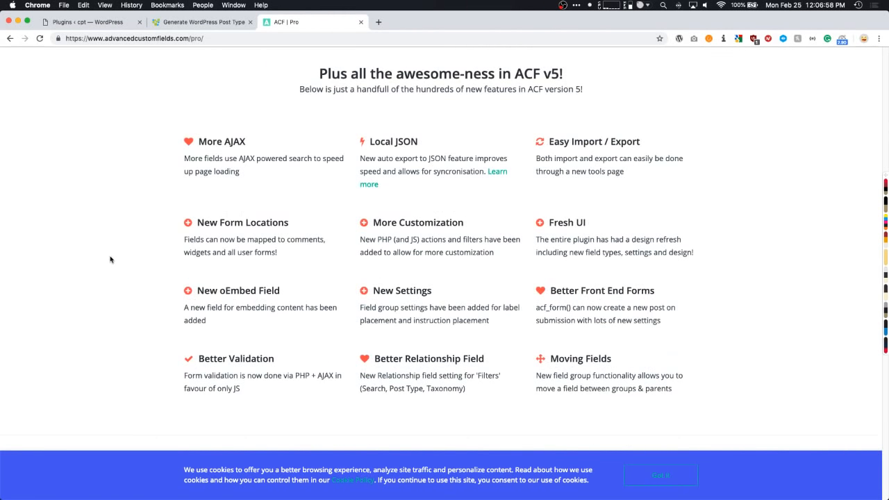
scroll(158, 137, down, 1)
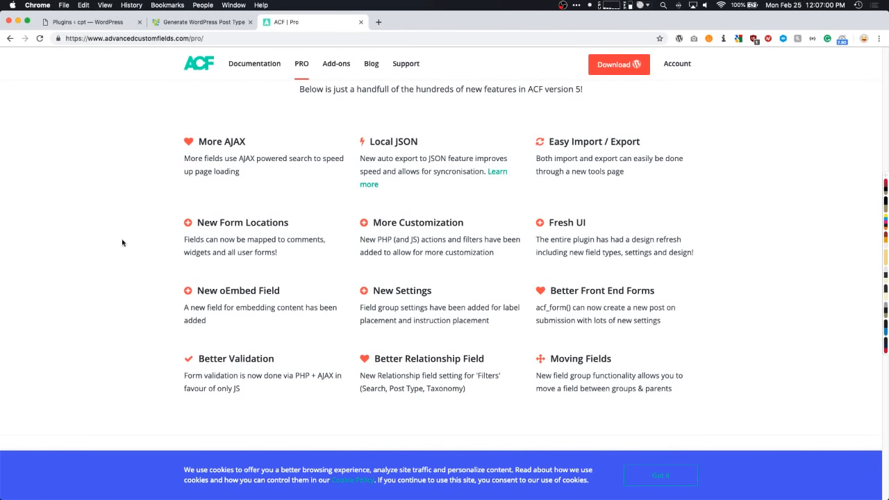
scroll(102, 250, up, 3)
scroll(102, 249, up, 4)
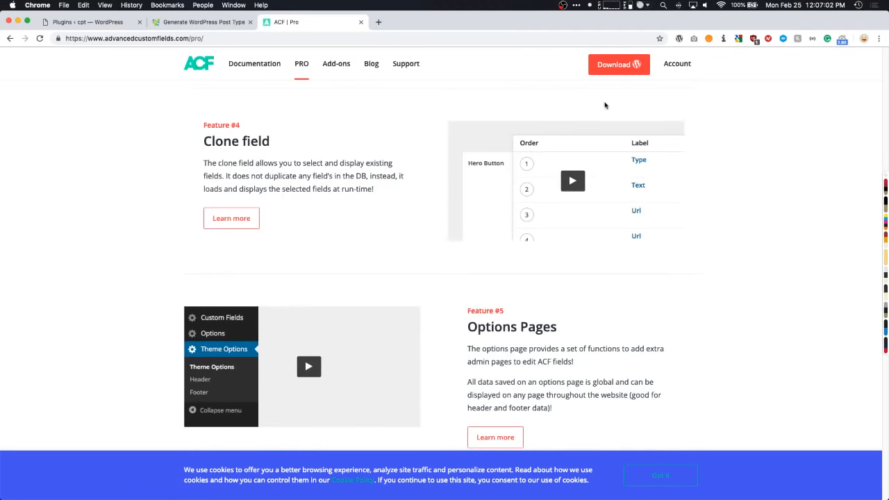
scroll(377, 143, up, 10)
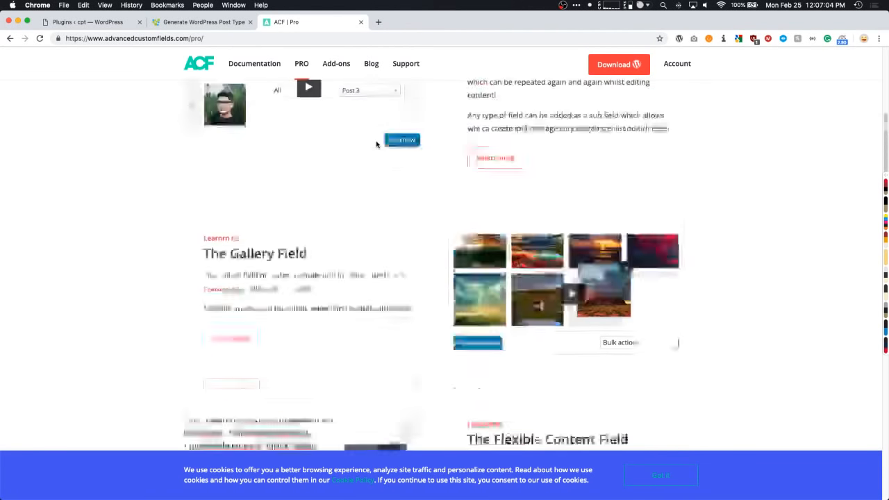
- Review the PRO pricing plans, then return to the WordPress Plugins list with ACF 5.7.12 active
click(244, 188)
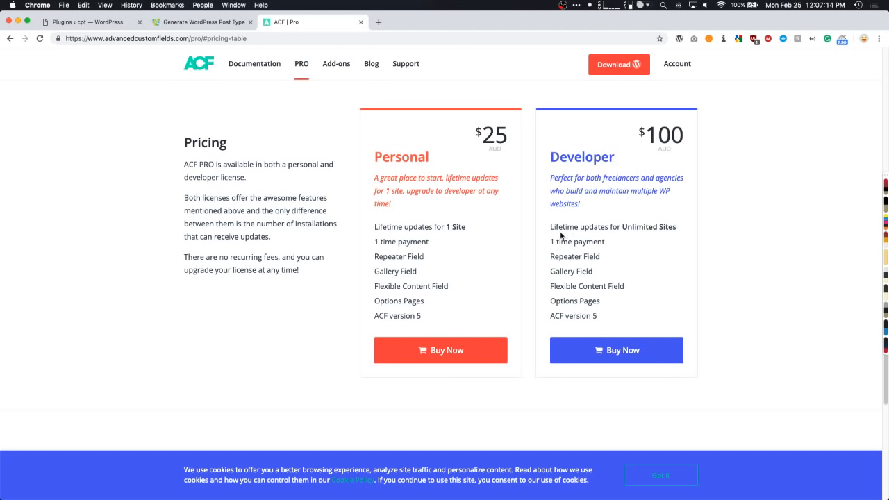
drag(557, 227, 651, 227)
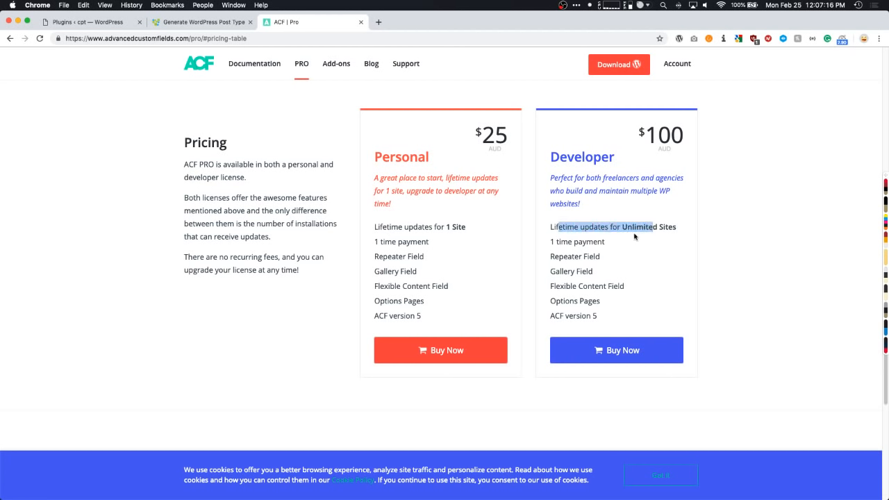
click(154, 102)
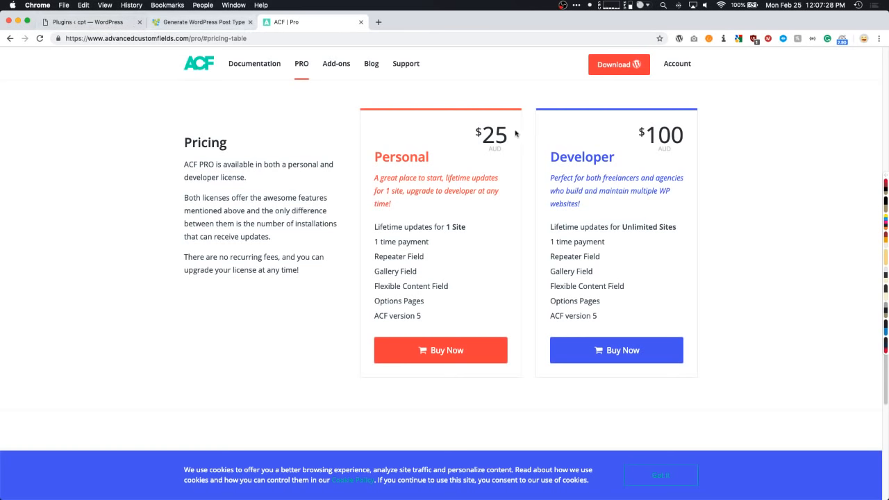
click(89, 22)
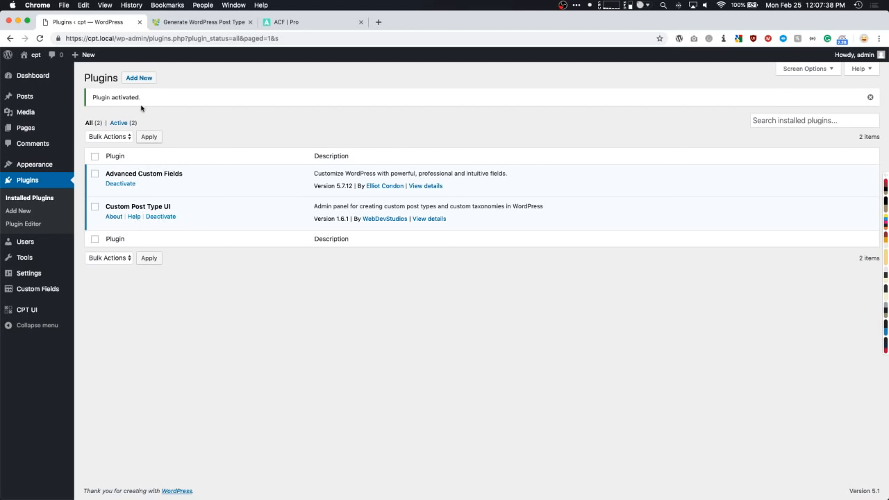
- Search plugins for 'elementor', then install and activate Elementor Page Builder
click(139, 80)
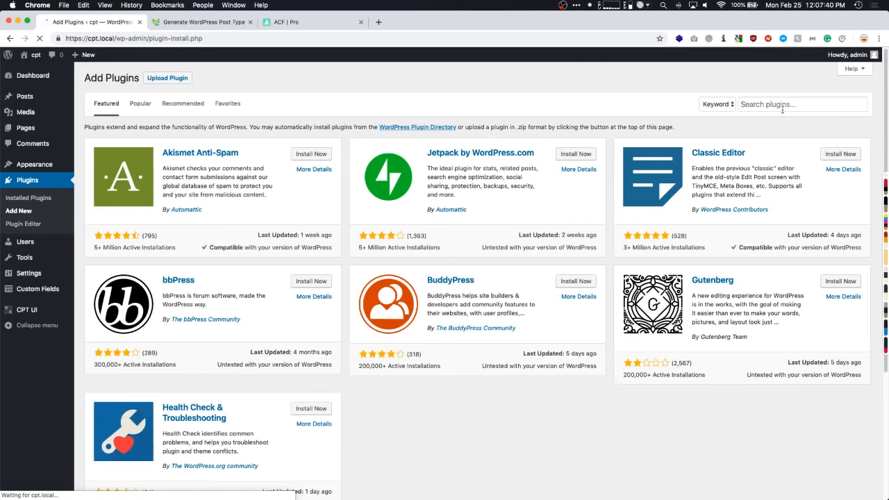
click(778, 104)
click(758, 174)
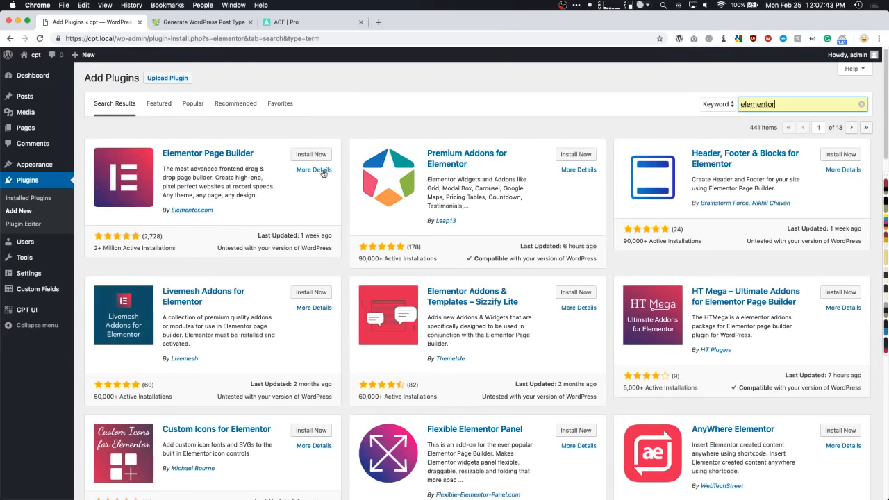
click(308, 155)
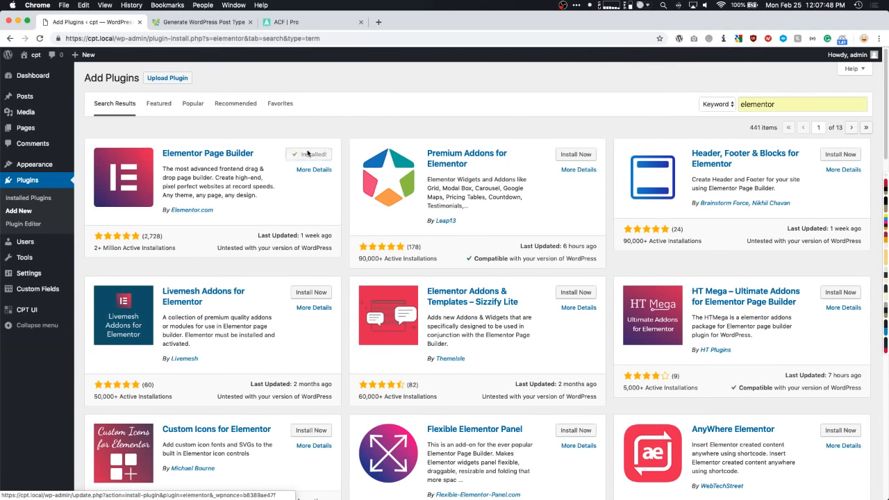
click(314, 155)
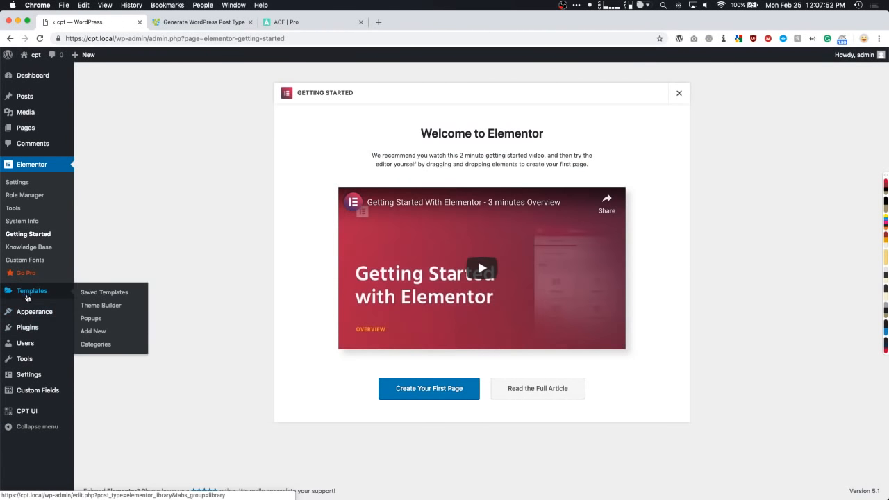
mouse_move(28, 327)
click(95, 342)
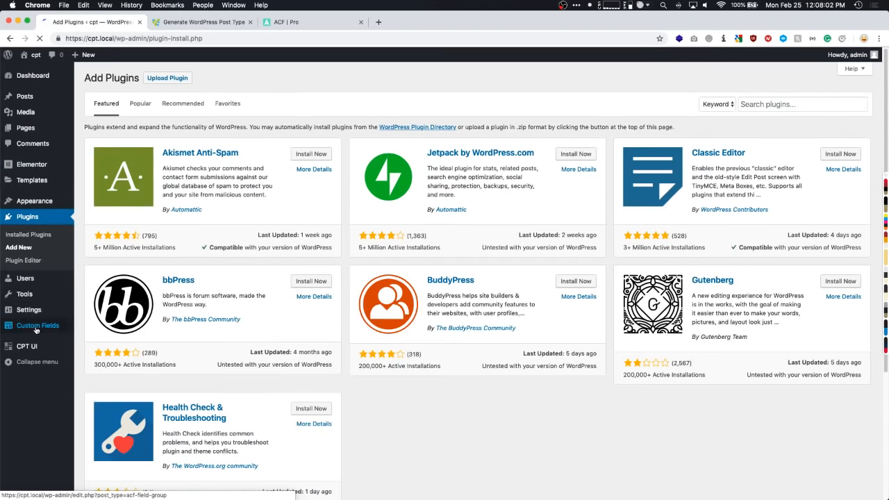
- Upload the elementor-pro-2.4.5 zip, then install and activate Elementor Pro 2.4.5
click(168, 79)
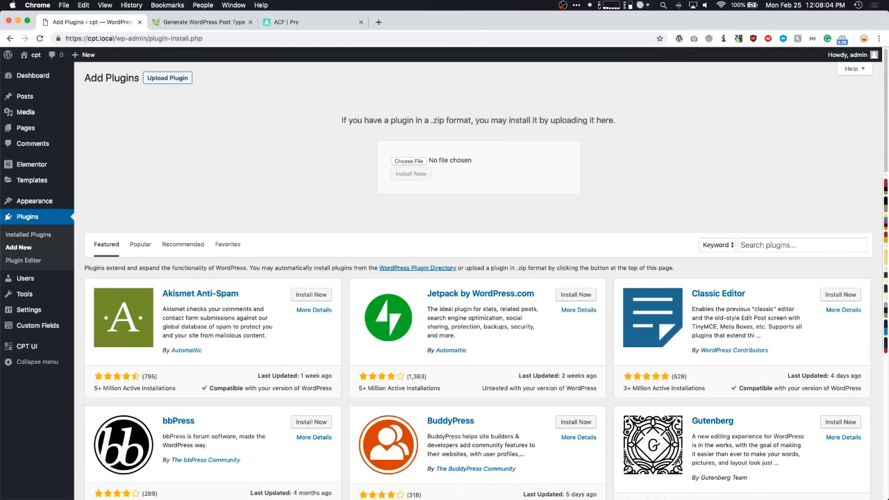
drag(340, 254, 407, 173)
click(409, 173)
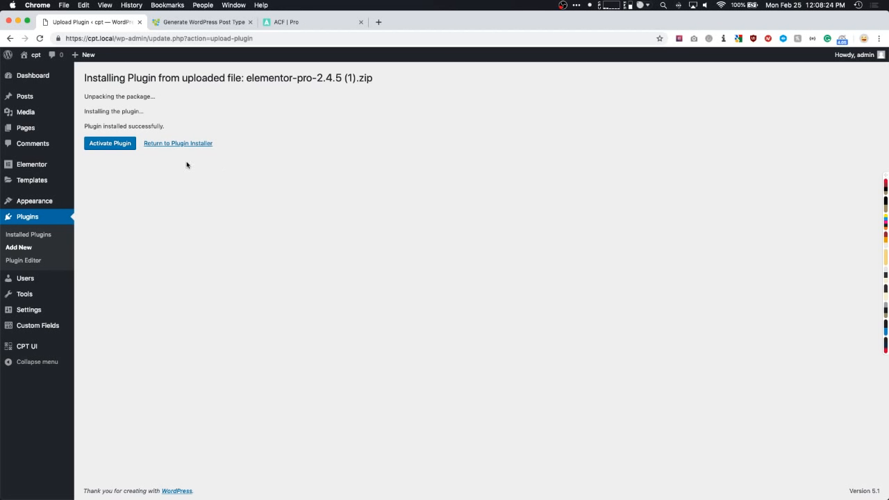
click(118, 143)
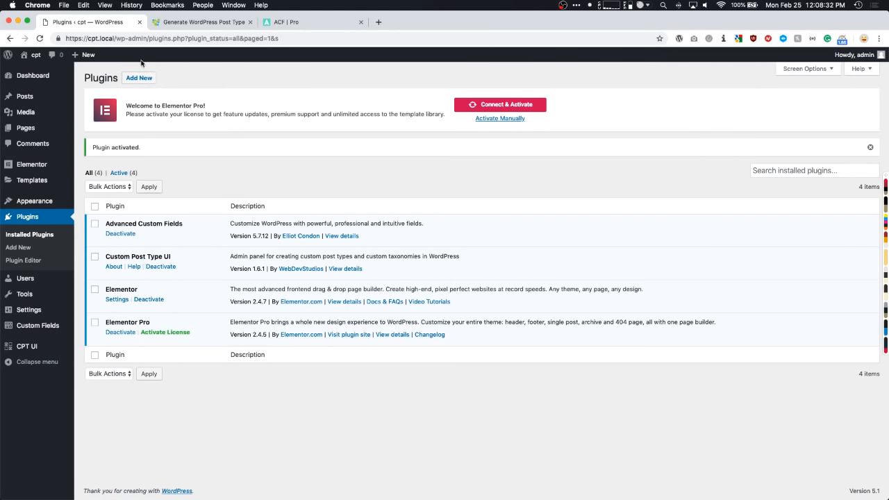
- Move the Plugins tab into its own window and bring the WordPress Dashboard tab beside GenerateWP
drag(115, 23, 2, 41)
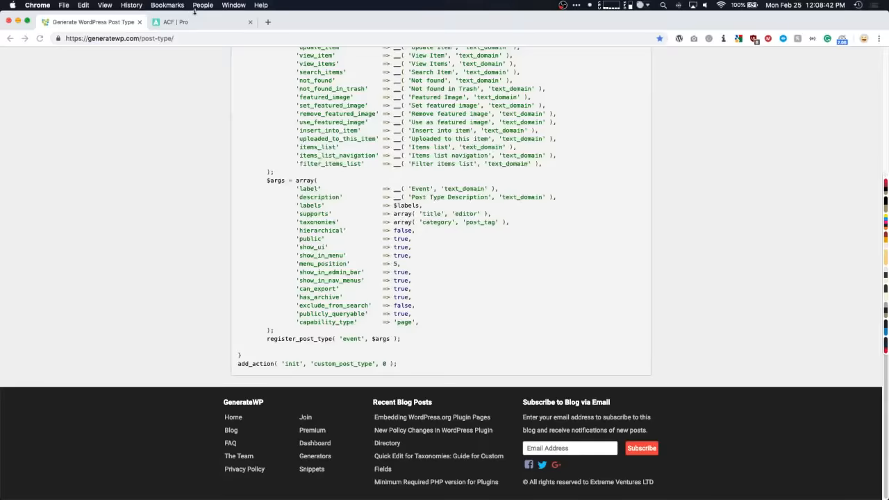
drag(1, 21, 201, 22)
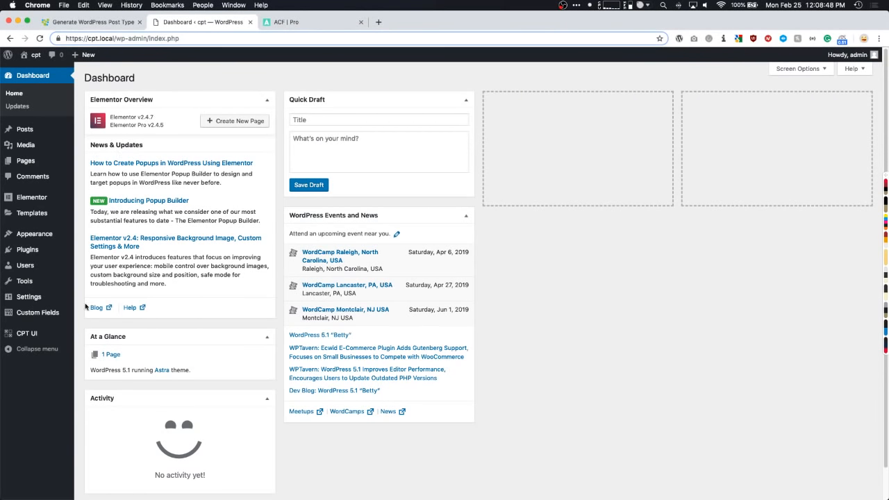
- Open CPT UI's Add/Edit Post Types and enter slug 'event' and plural label 'Events'
mouse_move(41, 337)
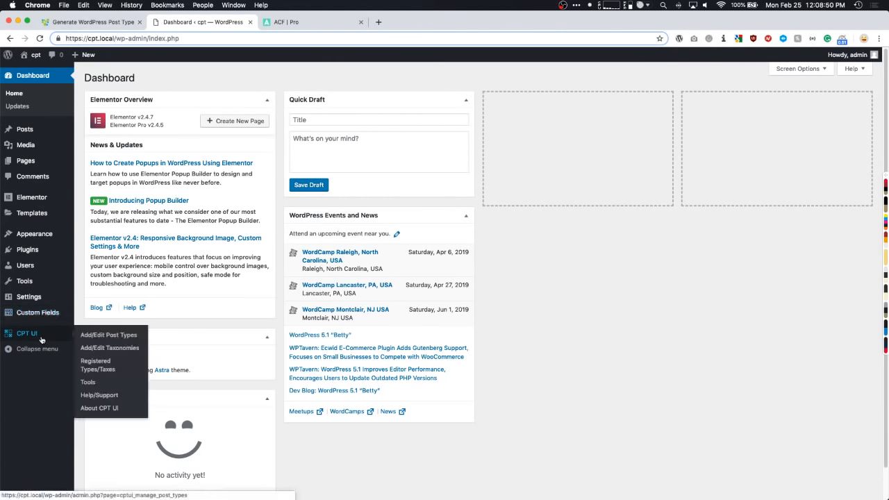
click(96, 338)
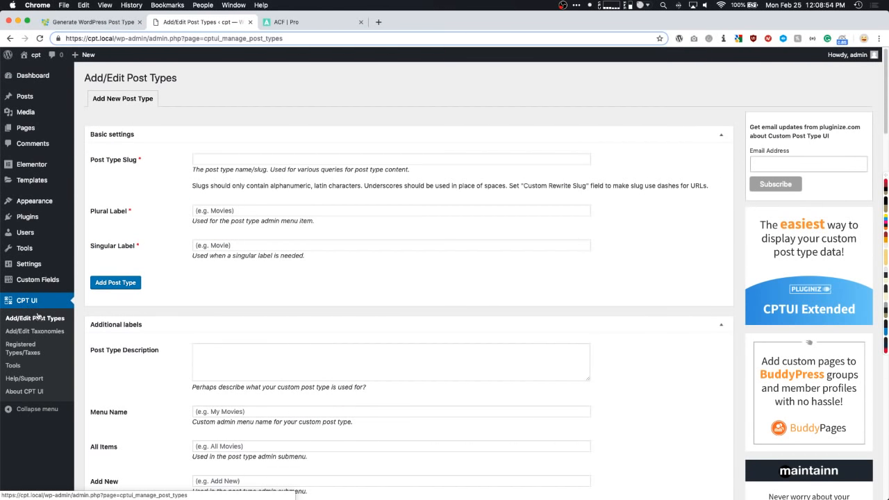
click(216, 158)
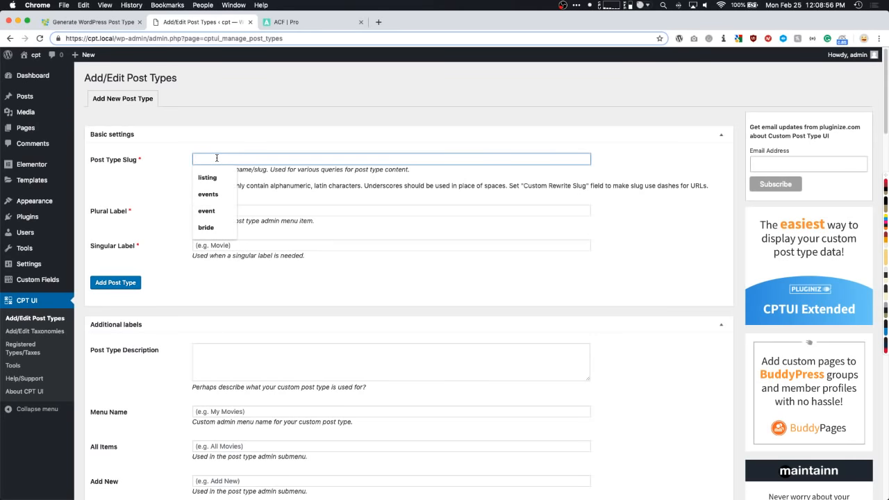
text(event)
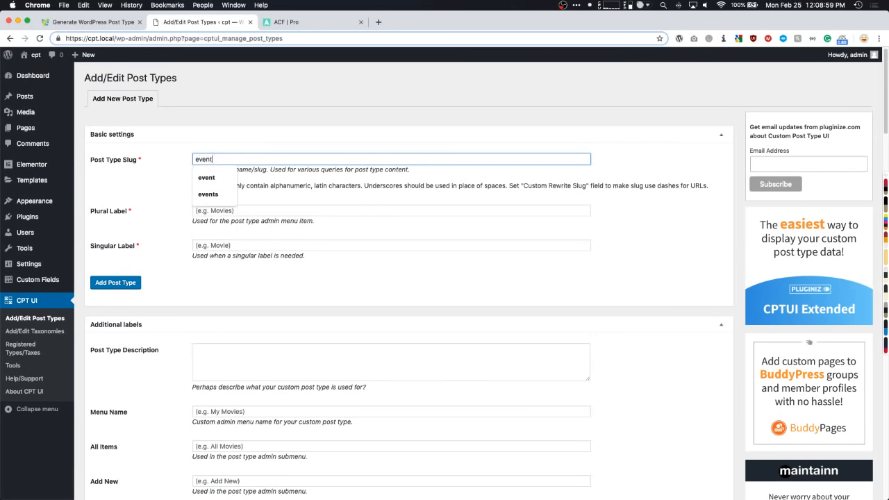
key(Tab)
text(even)
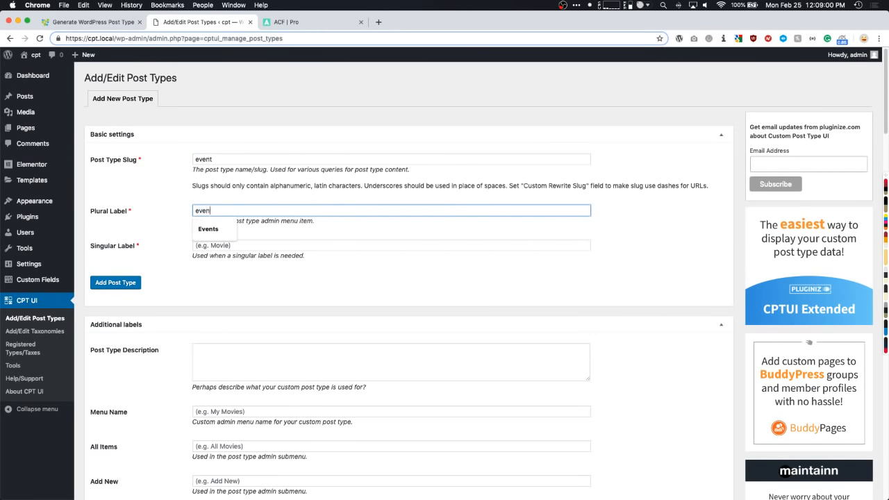
text(t)
key(super+a)
text(Events)
key(Tab)
- Enter 'Event' as the singular label, leave the description empty, and recheck the Events plural label
text(E)
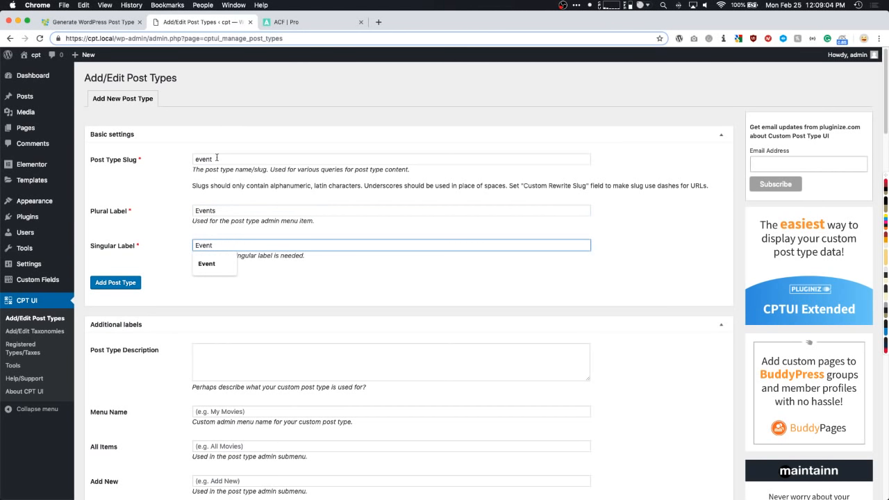
text(vent)
click(176, 240)
scroll(173, 254, down, 5)
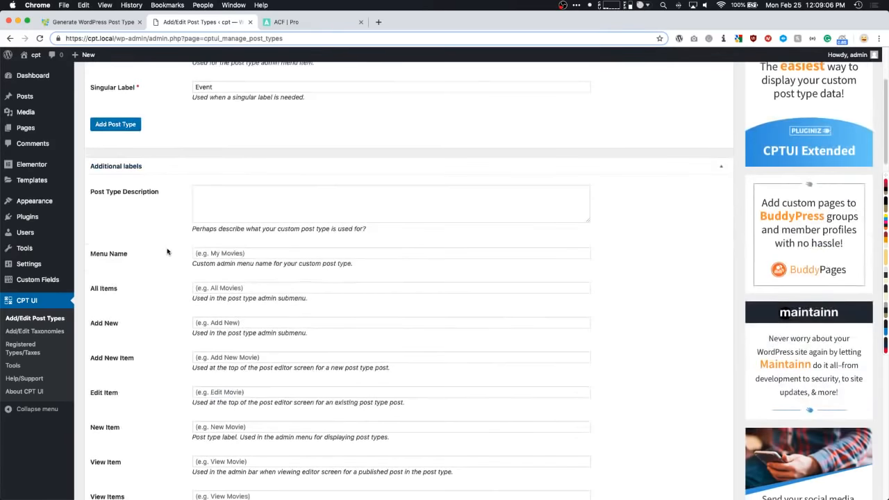
scroll(177, 213, down, 1)
click(209, 168)
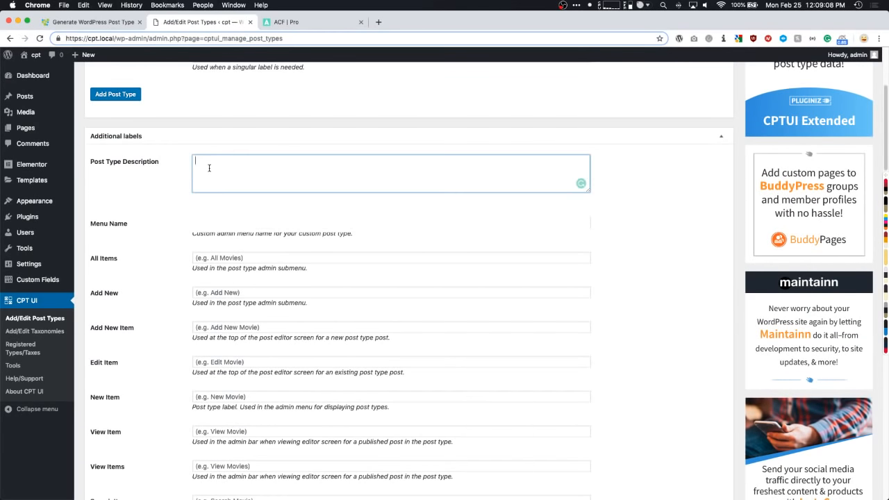
scroll(190, 174, down, 1)
click(172, 194)
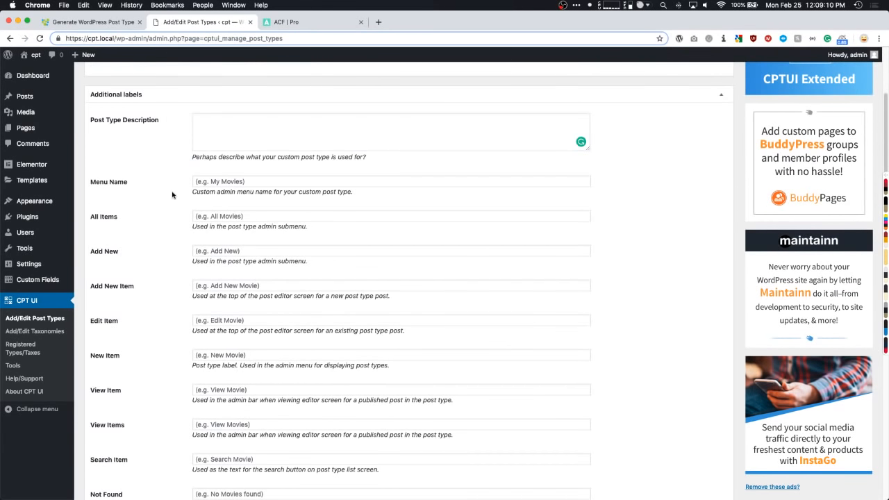
click(222, 182)
mouse_move(24, 185)
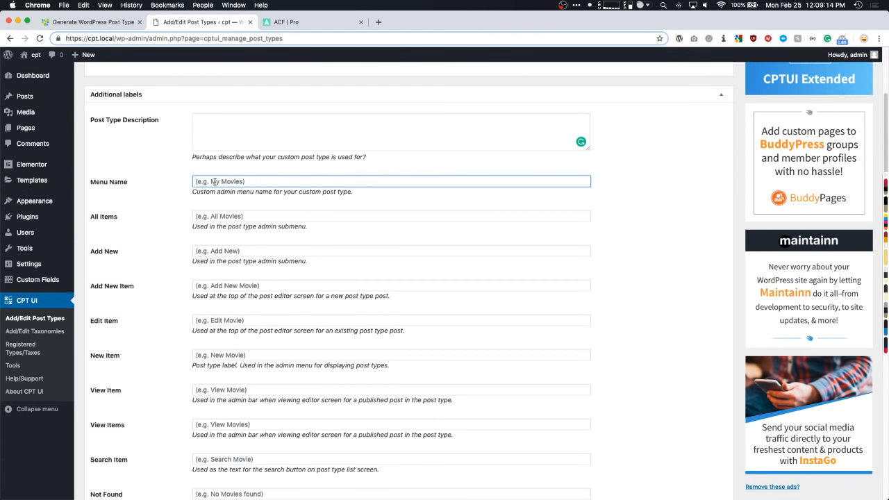
scroll(177, 198, up, 5)
click(231, 210)
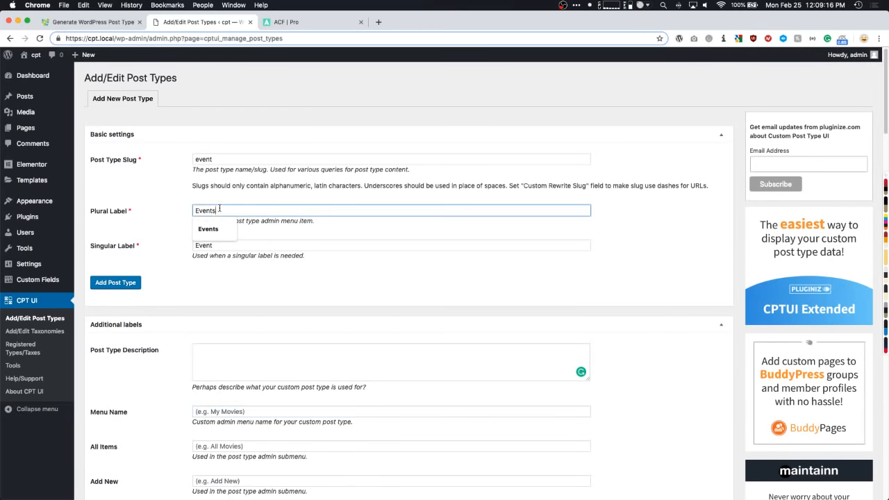
drag(231, 210, 184, 214)
scroll(175, 234, down, 7)
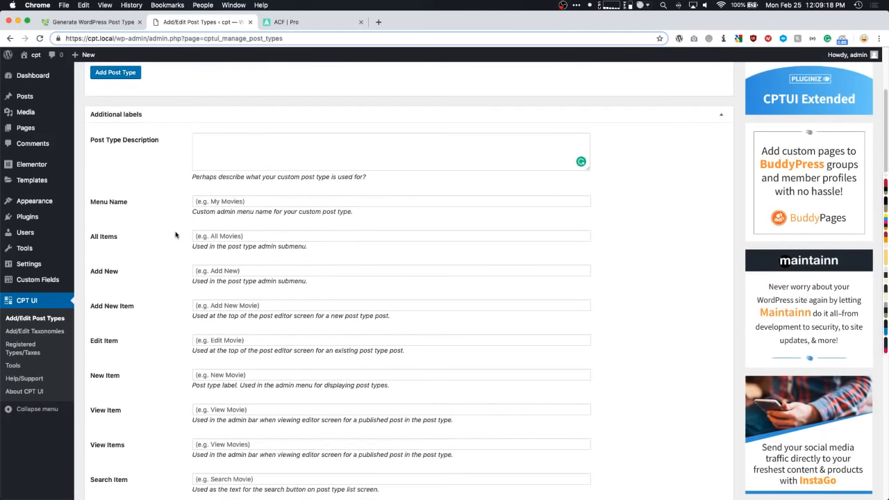
- Look over the All Items, Add New Item and Edit Item label fields, leaving them unchanged
click(232, 204)
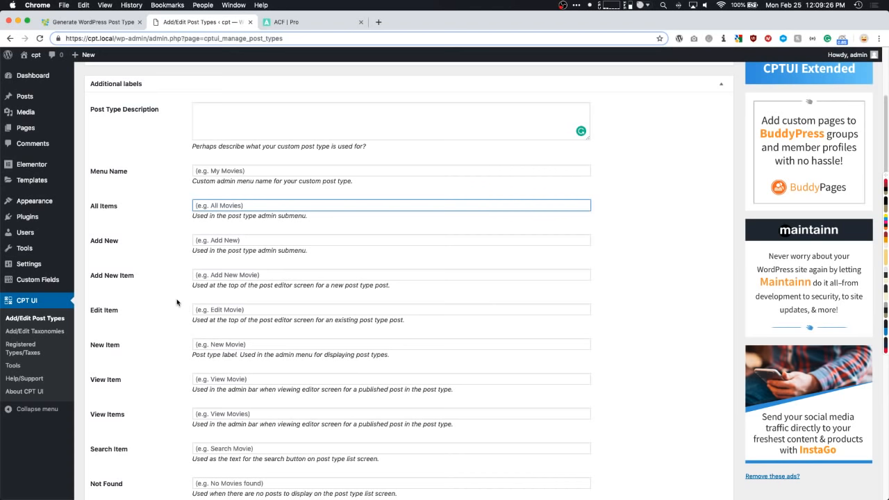
click(229, 278)
scroll(229, 278, down, 2)
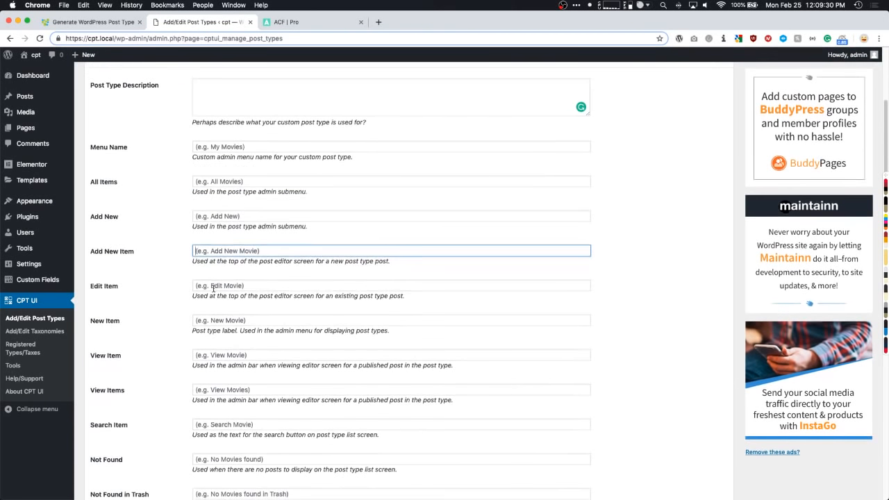
click(213, 287)
scroll(213, 287, down, 10)
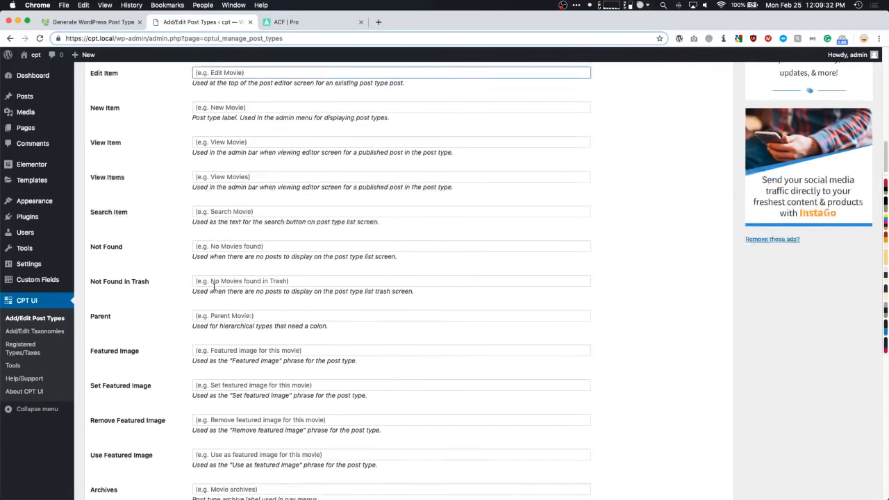
scroll(208, 287, down, 4)
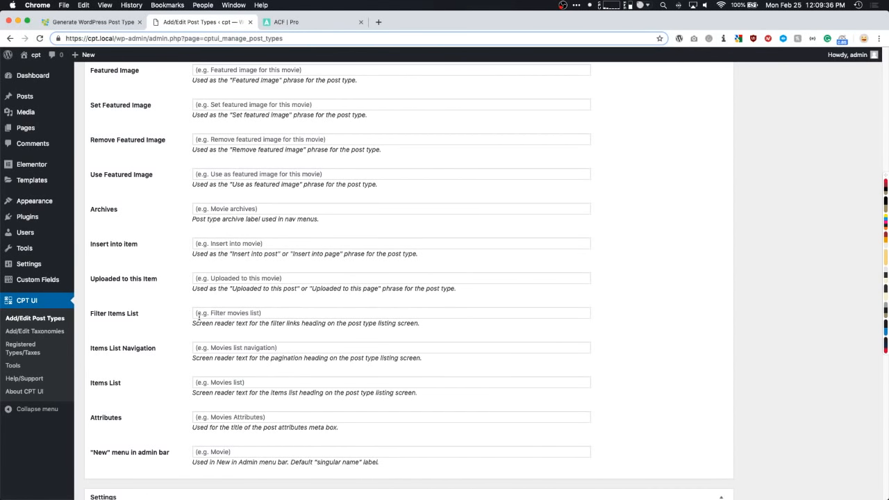
scroll(170, 321, down, 10)
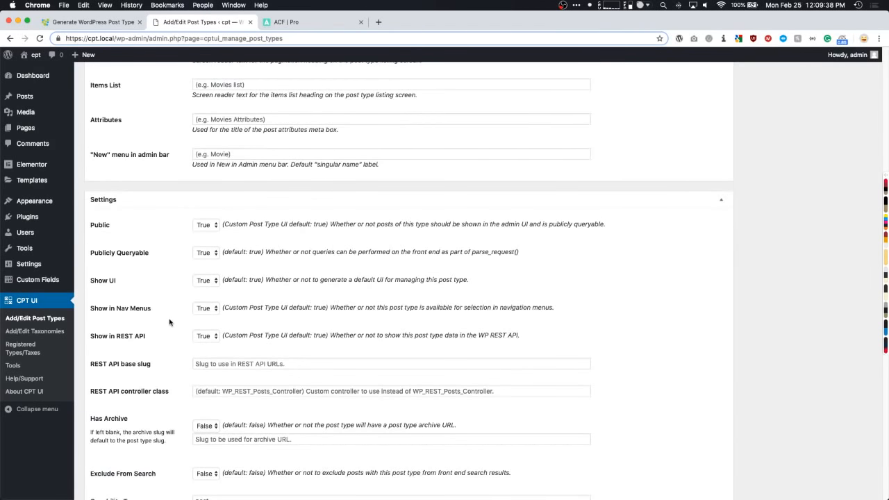
scroll(169, 321, down, 1)
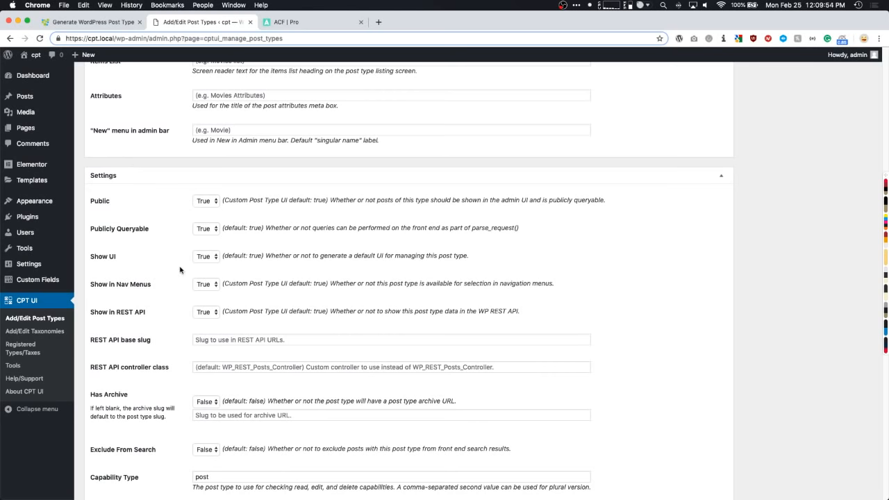
scroll(178, 267, down, 1)
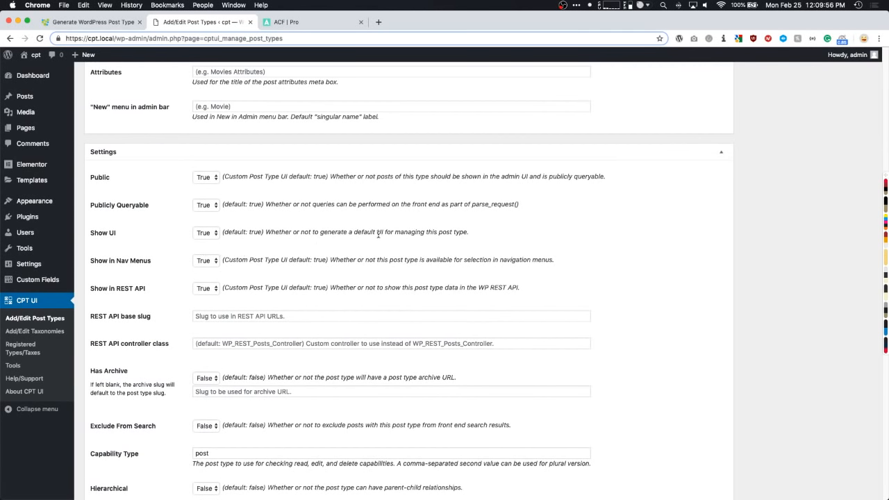
- Point out the Show UI explanation and keep Show UI set to True
drag(286, 232, 453, 233)
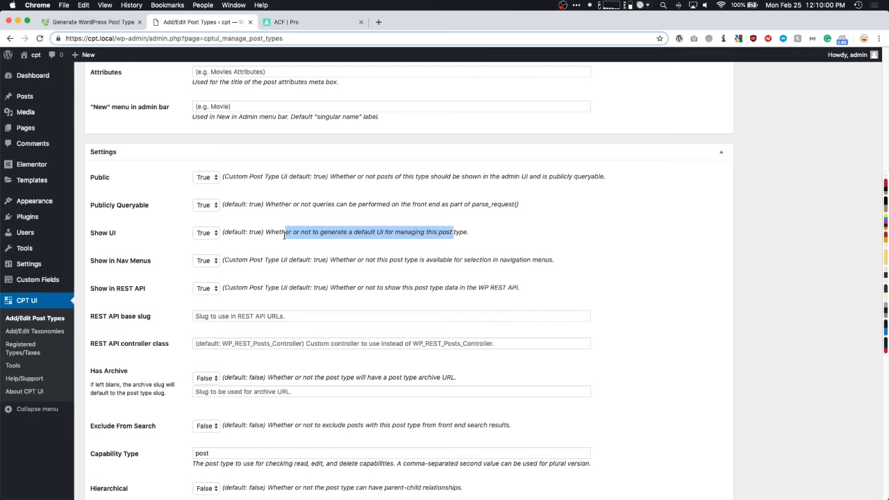
click(216, 234)
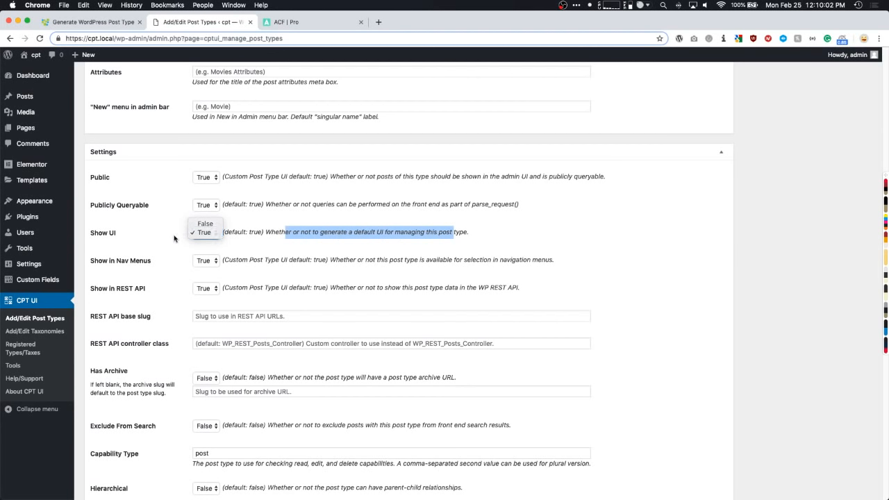
click(178, 238)
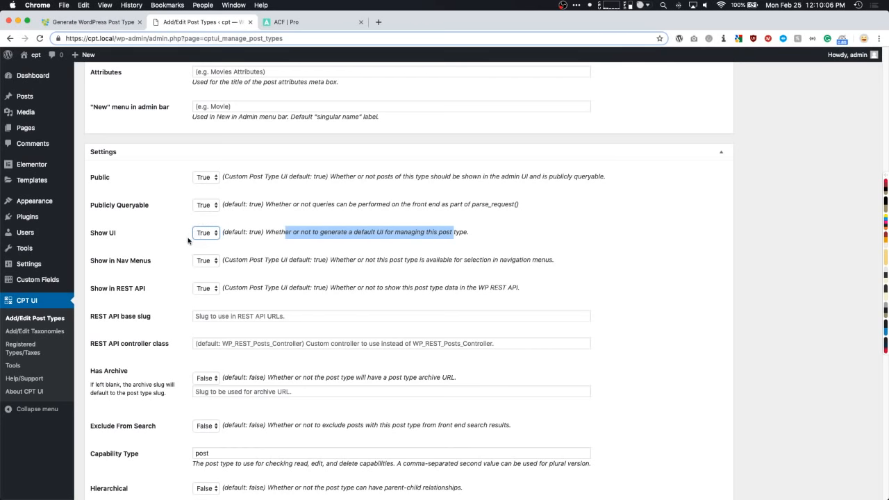
scroll(188, 240, down, 1)
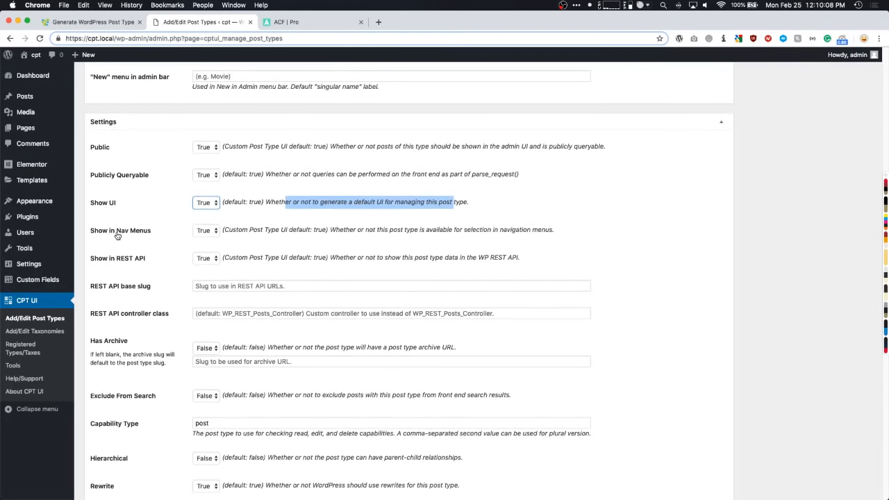
mouse_move(36, 200)
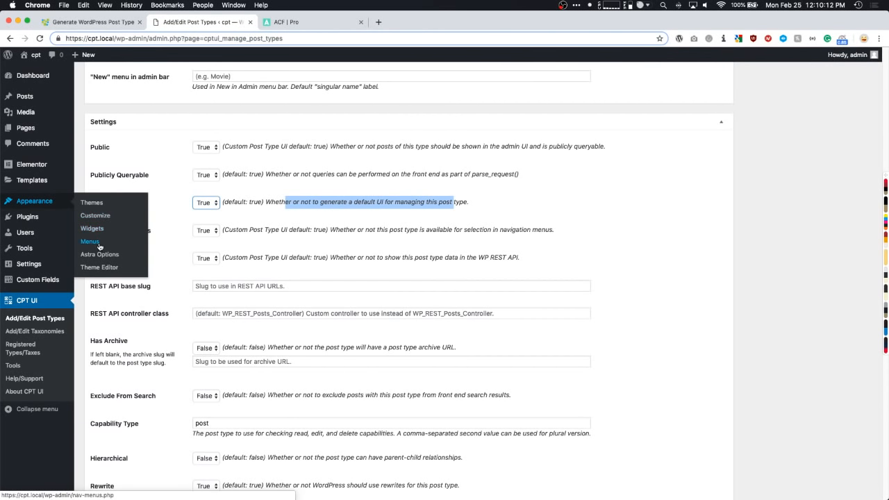
click(165, 232)
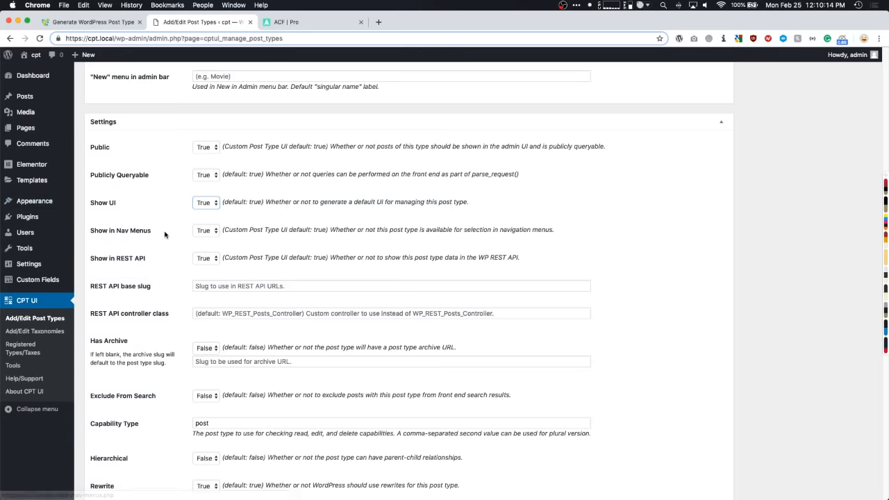
- Scroll through the remaining settings, leaving defaults like Has Archive False, then back up
scroll(170, 234, down, 1)
scroll(171, 233, down, 1)
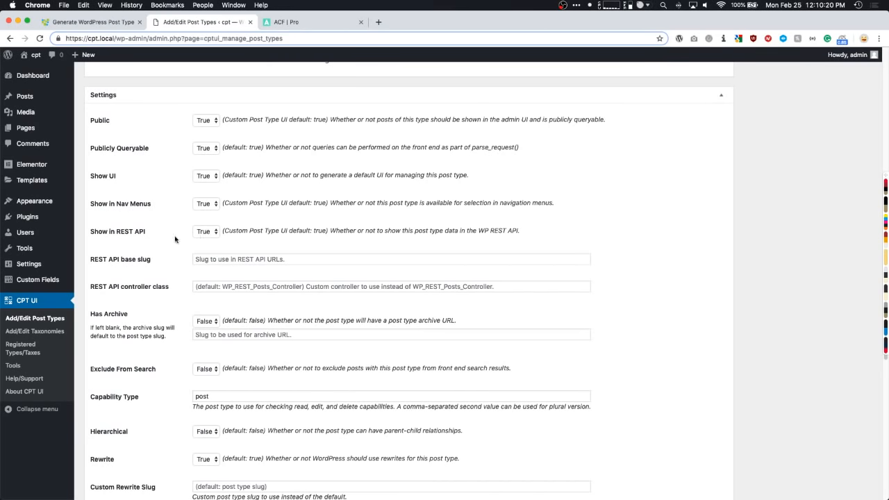
scroll(203, 235, down, 2)
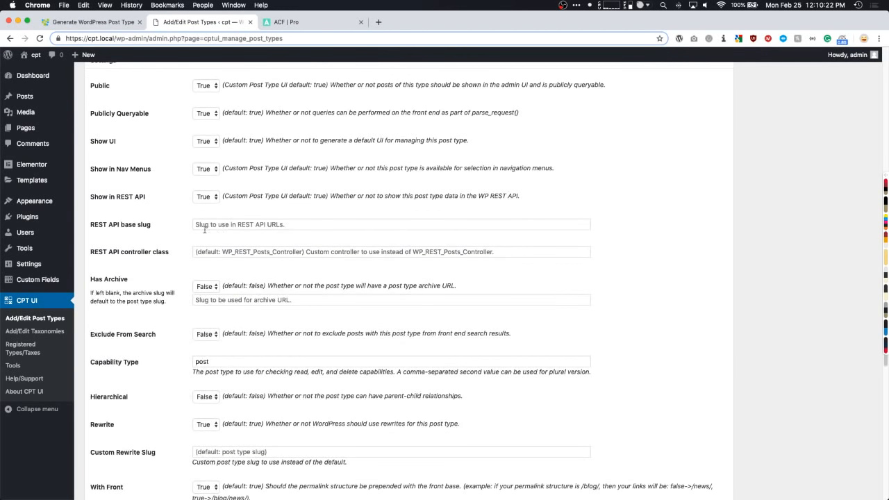
scroll(179, 250, down, 2)
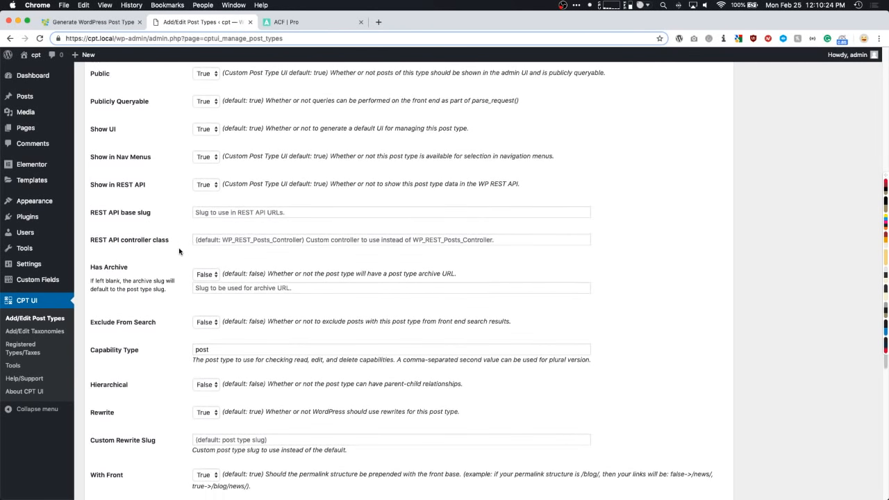
scroll(174, 248, down, 2)
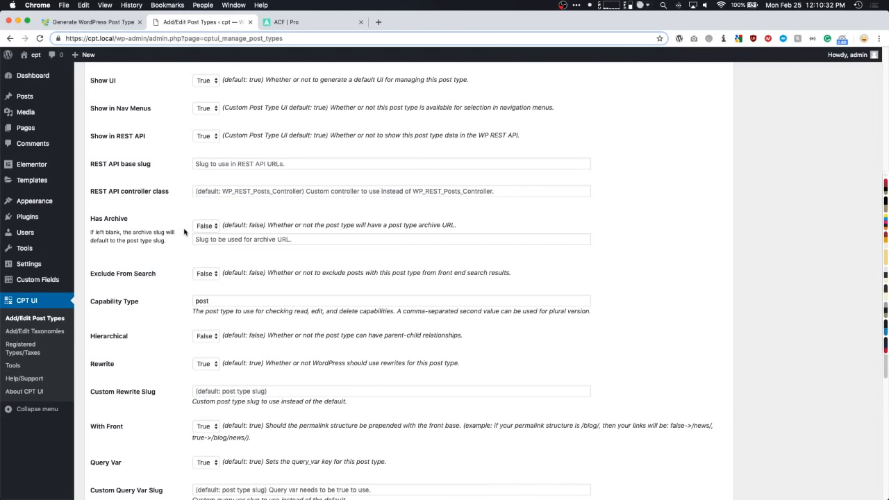
scroll(183, 236, up, 20)
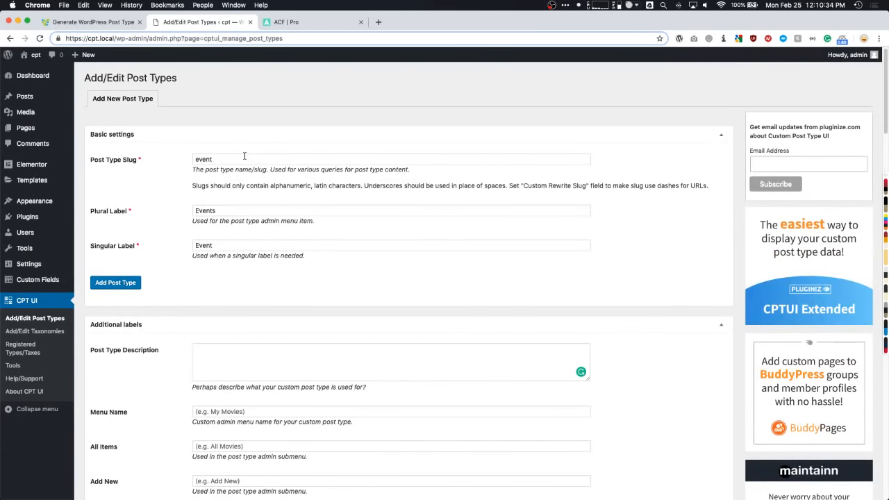
drag(245, 156, 192, 159)
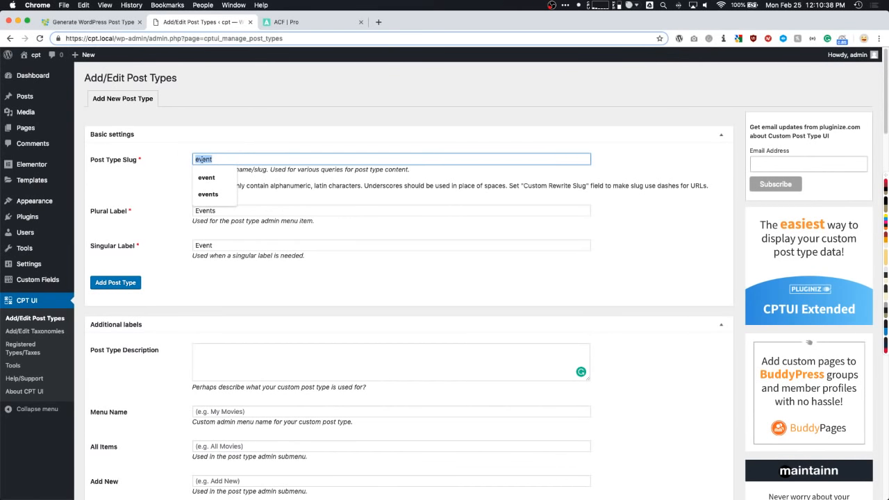
scroll(165, 195, down, 15)
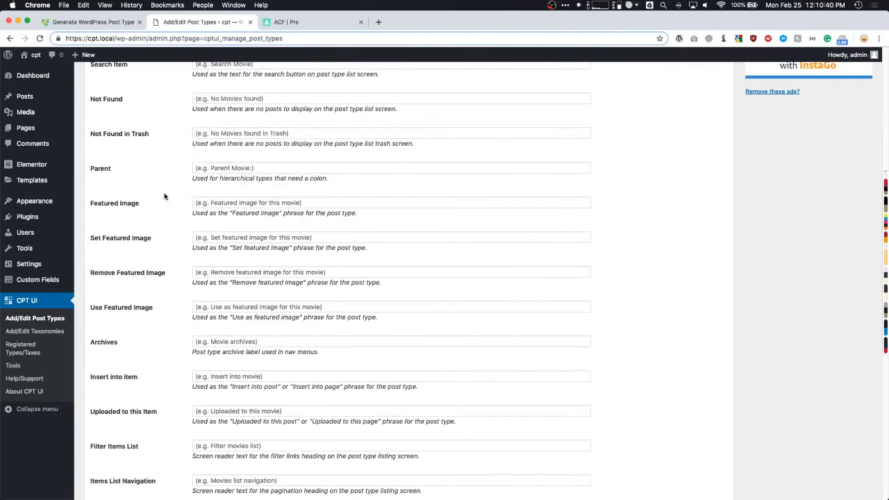
scroll(164, 196, down, 6)
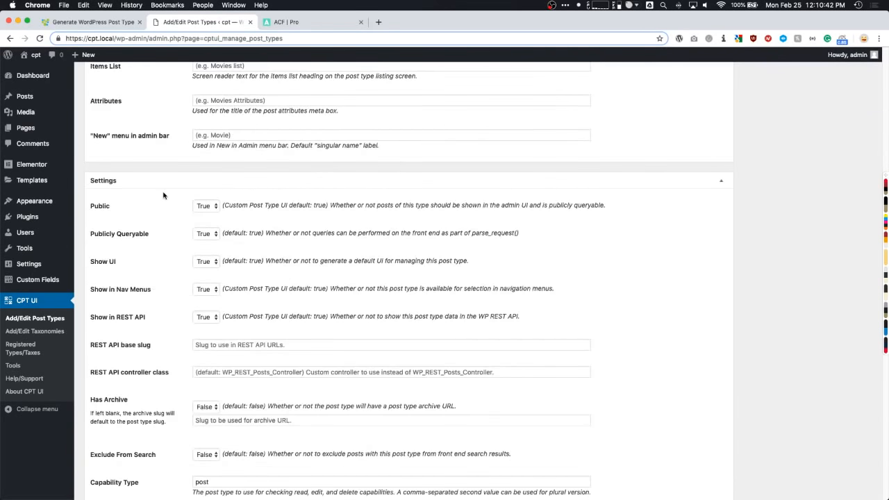
scroll(163, 196, down, 5)
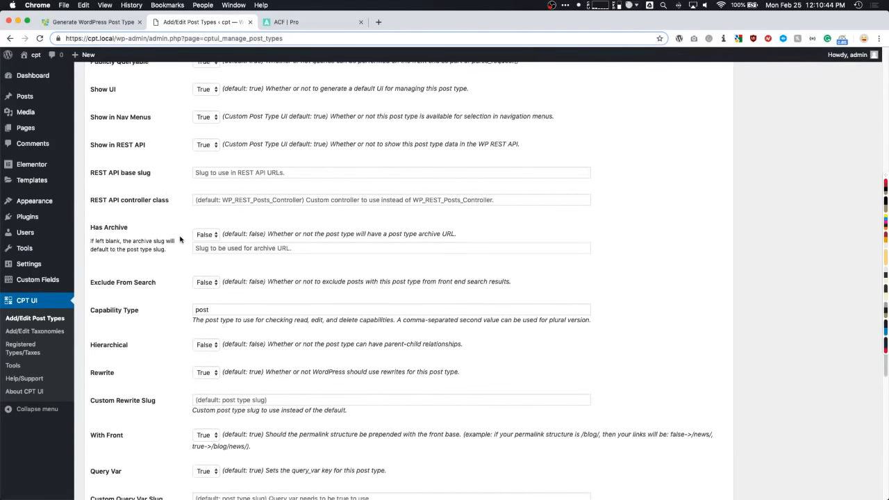
click(200, 236)
click(178, 258)
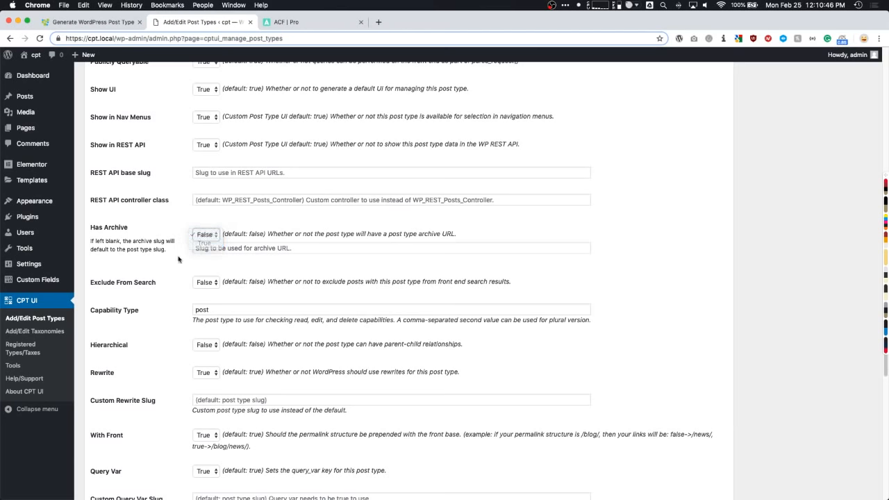
click(218, 247)
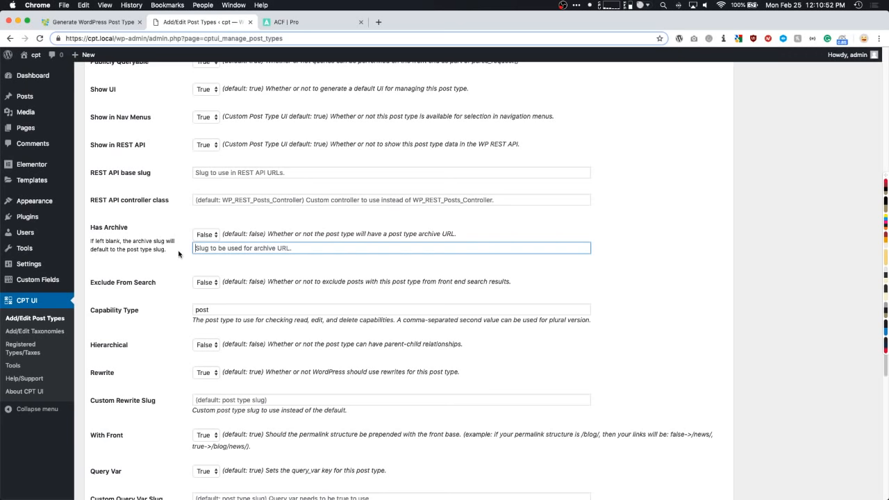
scroll(179, 255, down, 2)
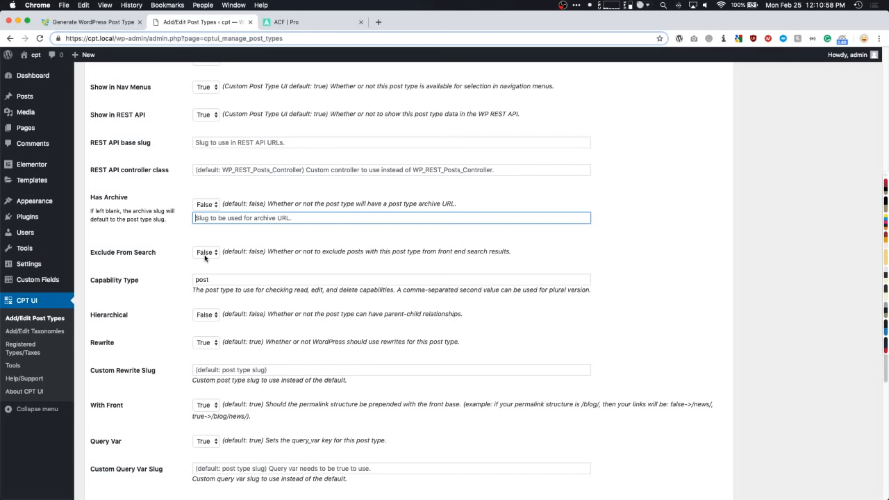
scroll(182, 255, down, 2)
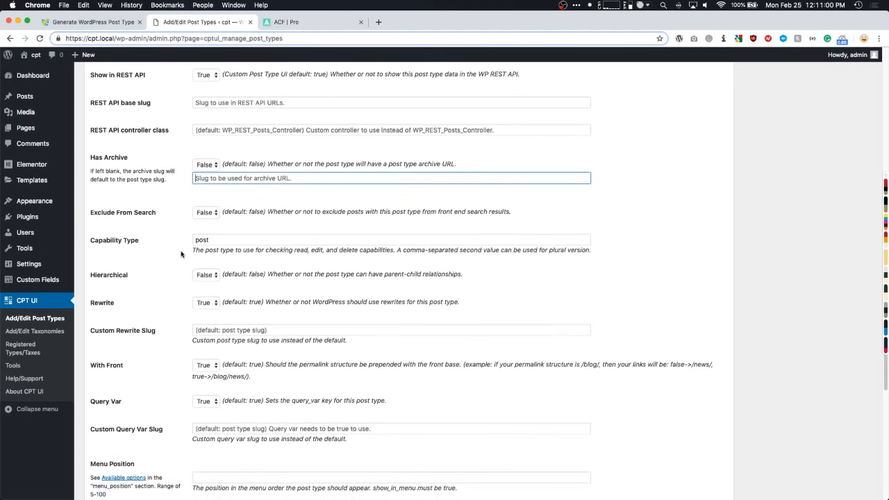
scroll(181, 254, down, 1)
drag(221, 223, 186, 223)
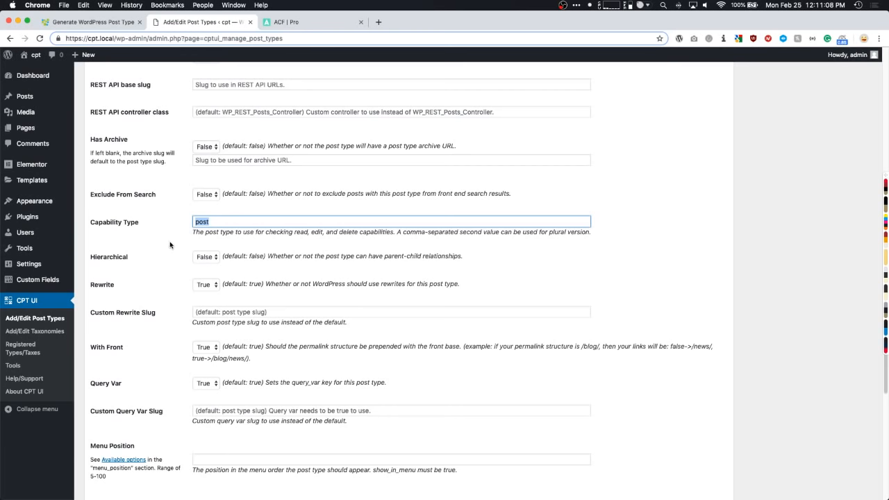
scroll(170, 240, down, 2)
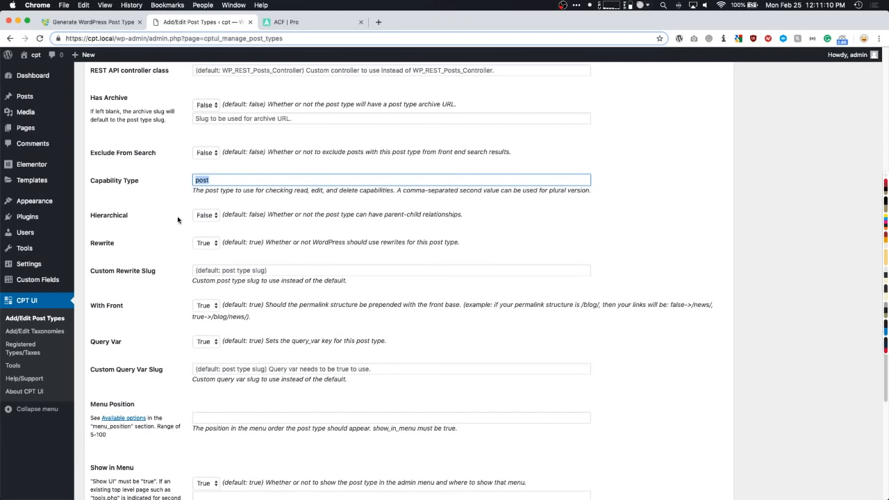
scroll(173, 222, down, 3)
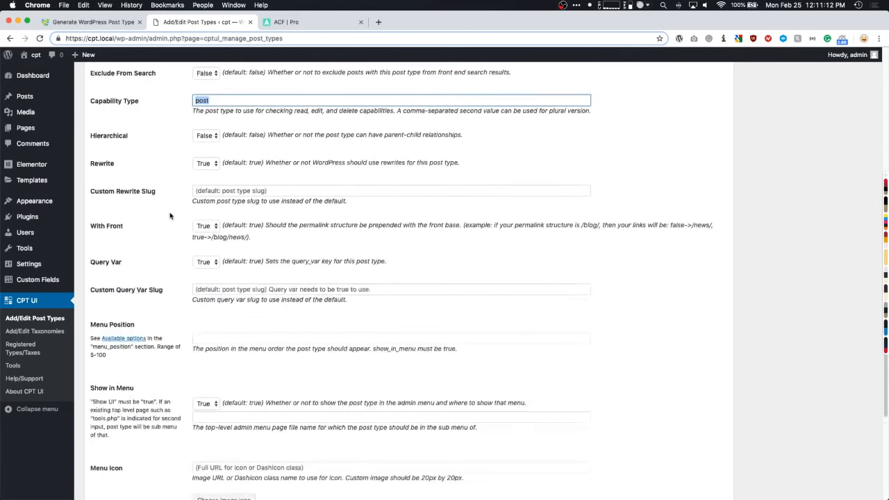
scroll(170, 216, down, 8)
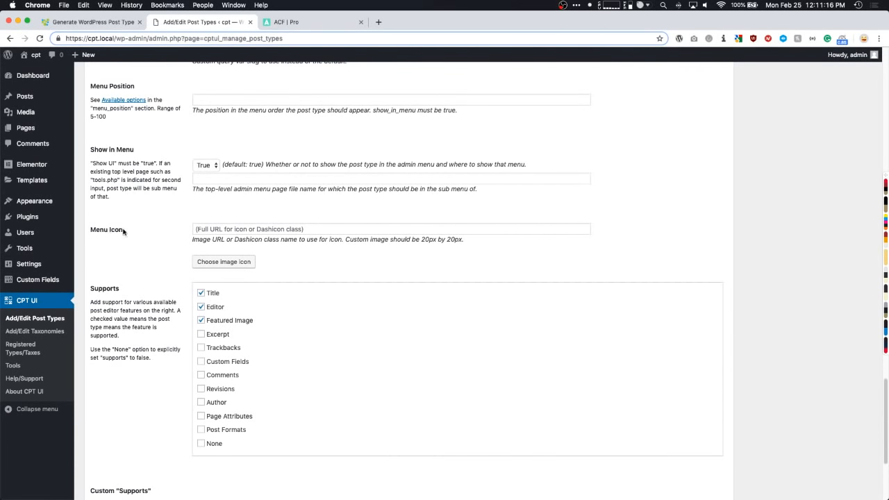
click(213, 230)
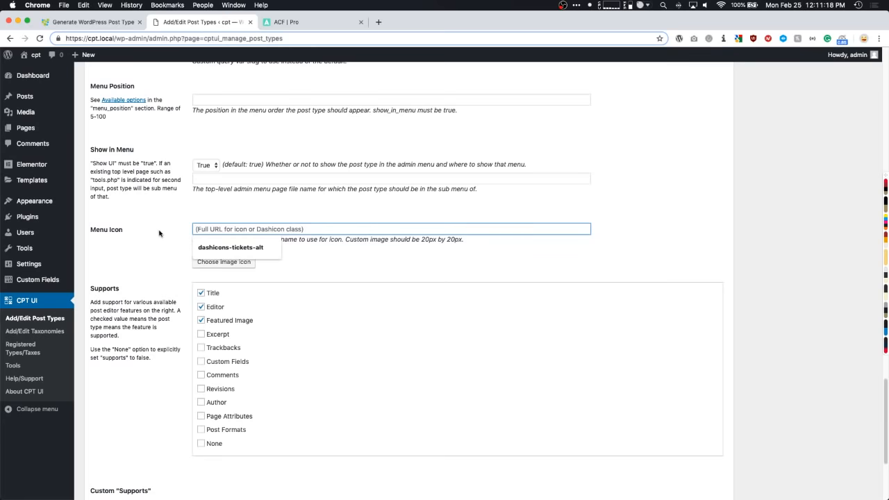
click(159, 233)
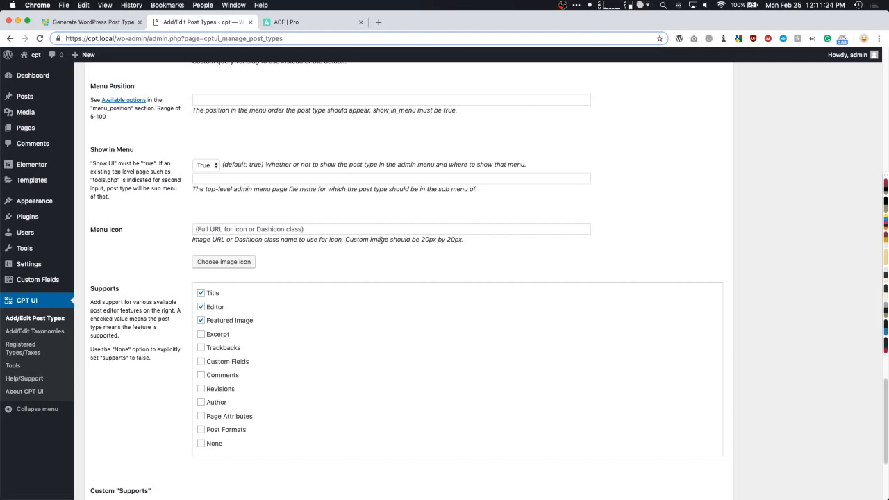
drag(414, 241, 464, 242)
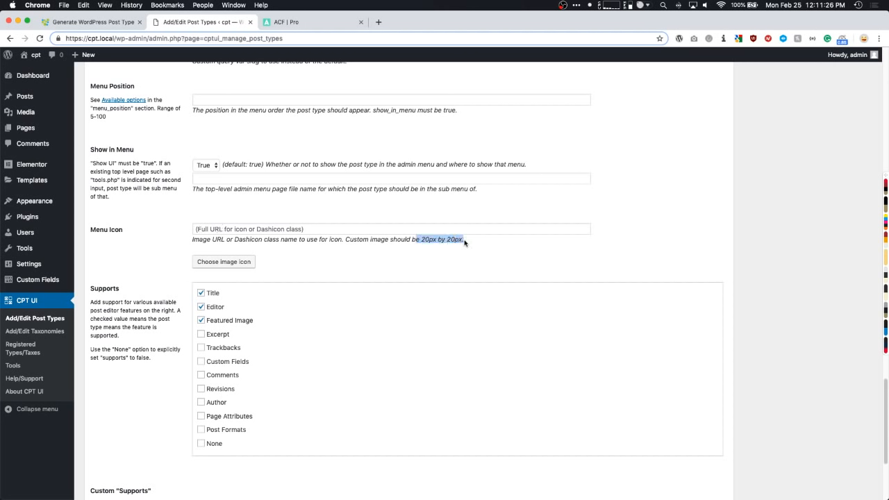
click(110, 253)
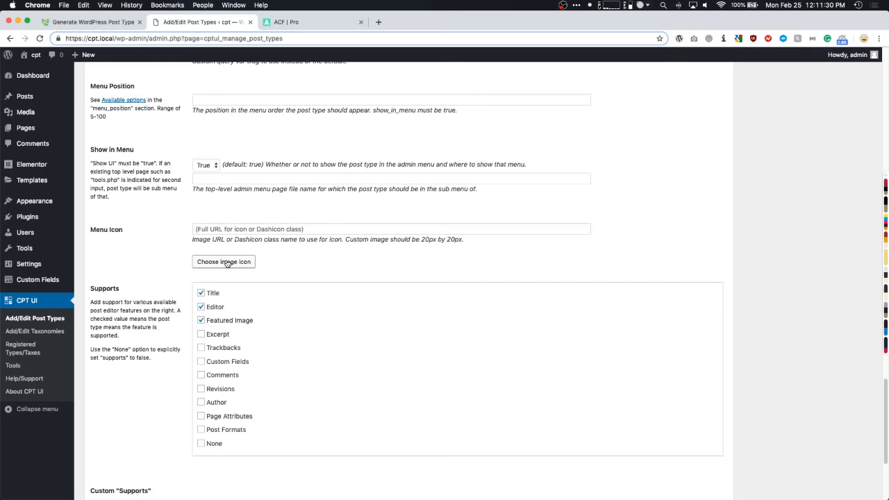
scroll(159, 253, down, 1)
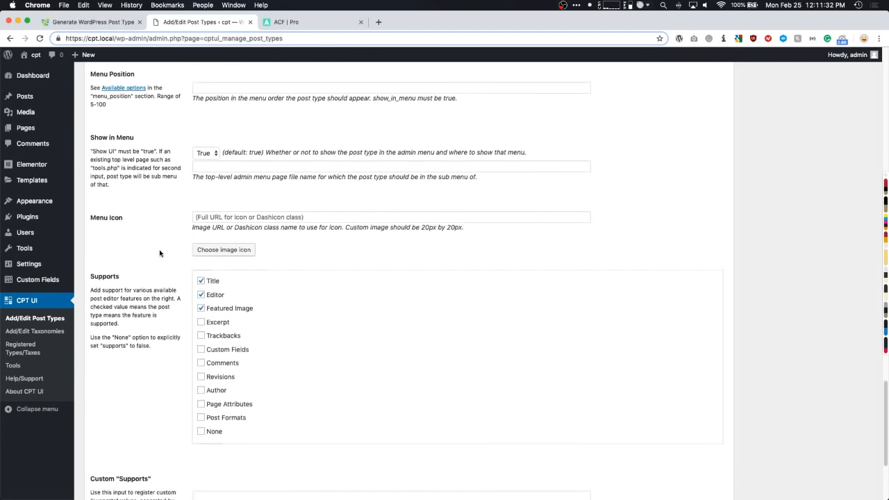
scroll(160, 253, down, 3)
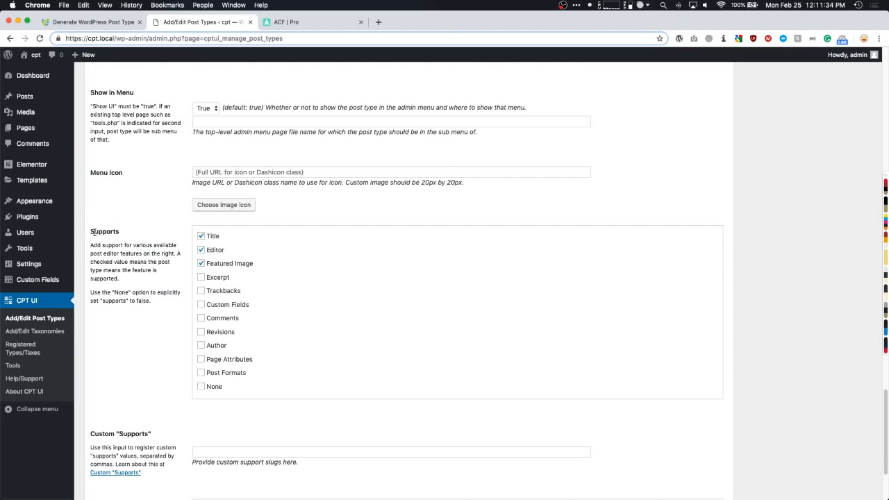
double_click(94, 232)
click(136, 238)
scroll(125, 325, down, 3)
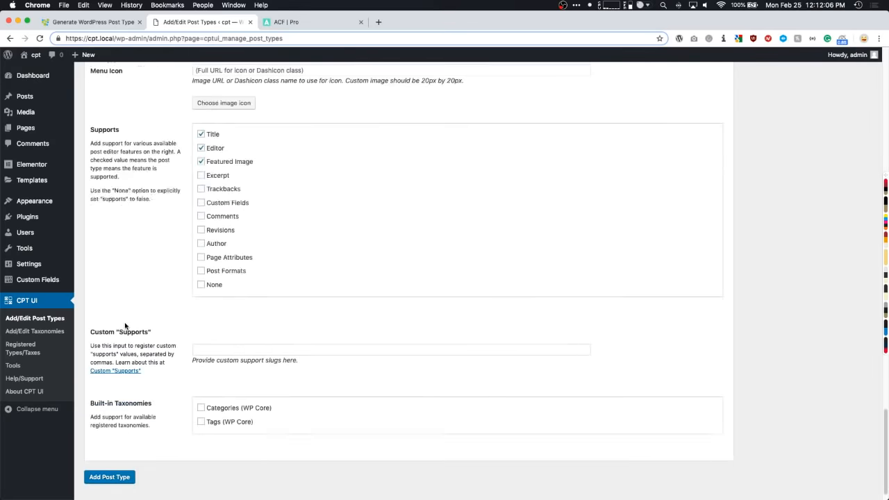
scroll(125, 325, down, 1)
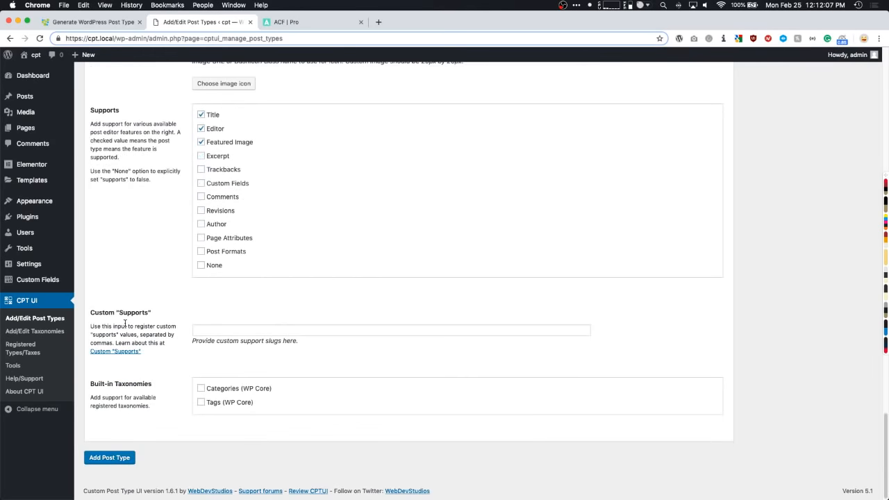
- Save the event post type and select Events on the Edit Post Types tab
click(110, 459)
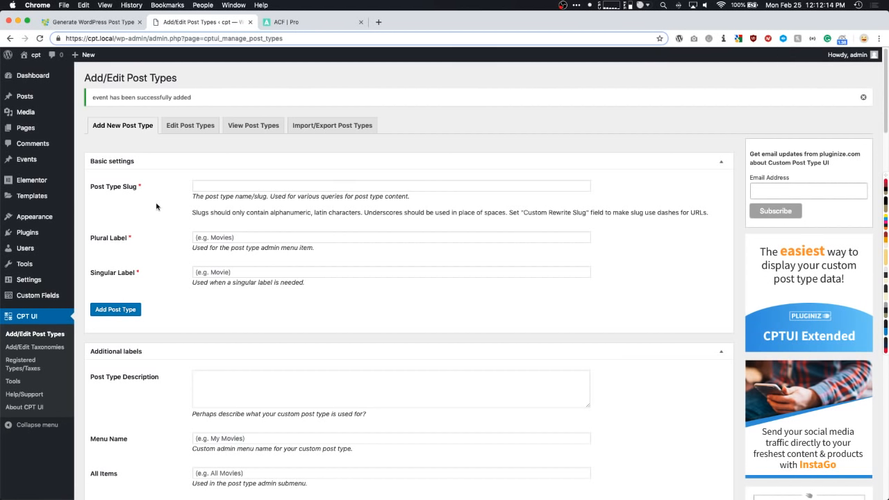
click(187, 130)
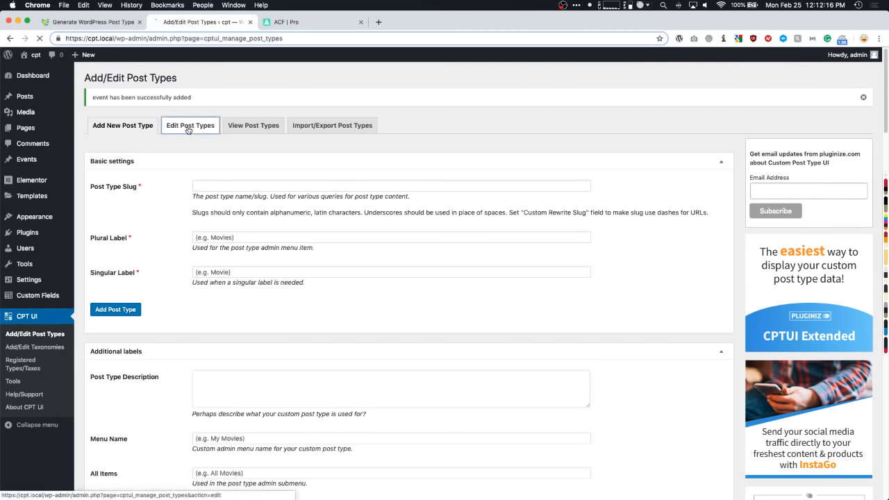
click(120, 123)
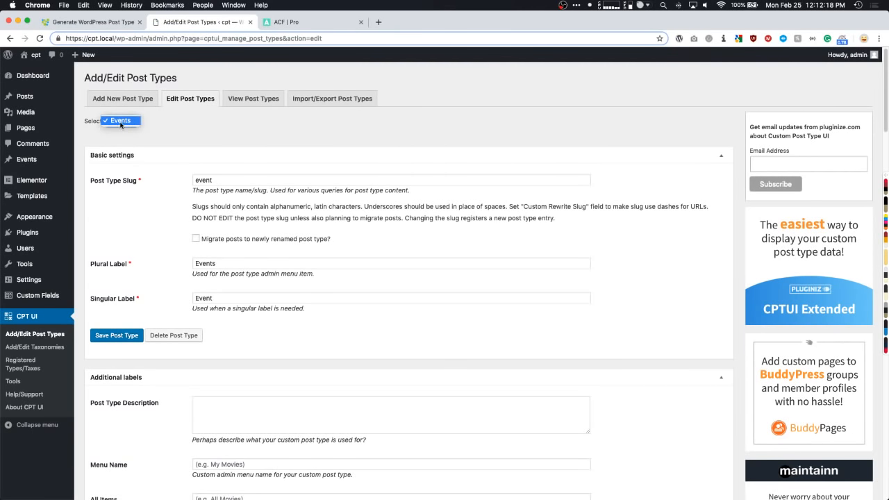
click(159, 124)
- Check the new Events item in the admin menu
mouse_move(28, 232)
scroll(186, 134, down, 1)
scroll(186, 134, up, 1)
mouse_move(25, 161)
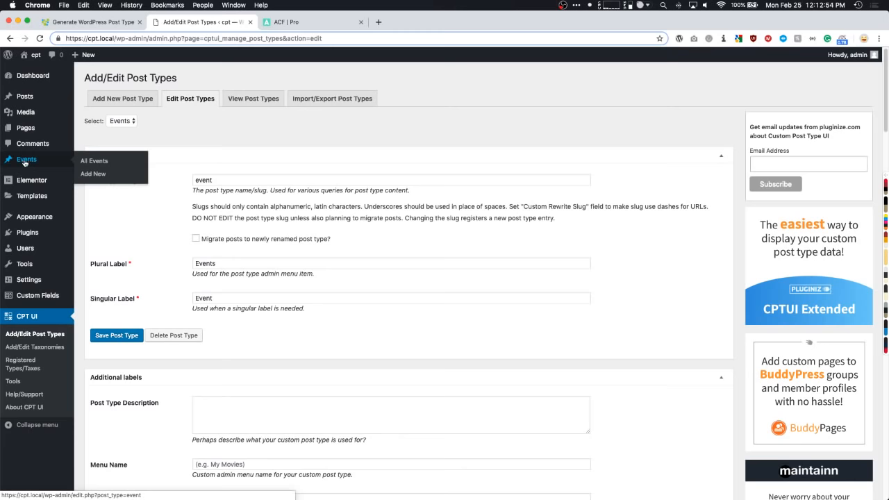
- Review the Menu Icon field at the bottom and save the event post type's changes
scroll(182, 145, down, 15)
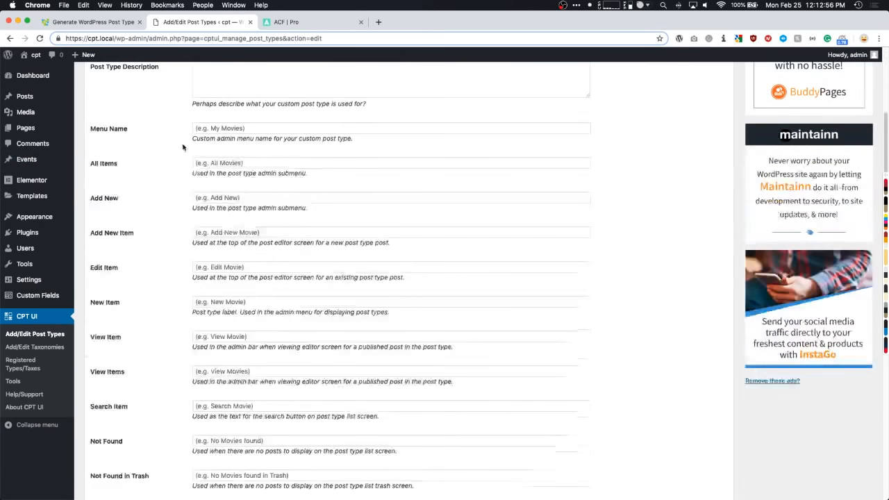
scroll(183, 147, down, 10)
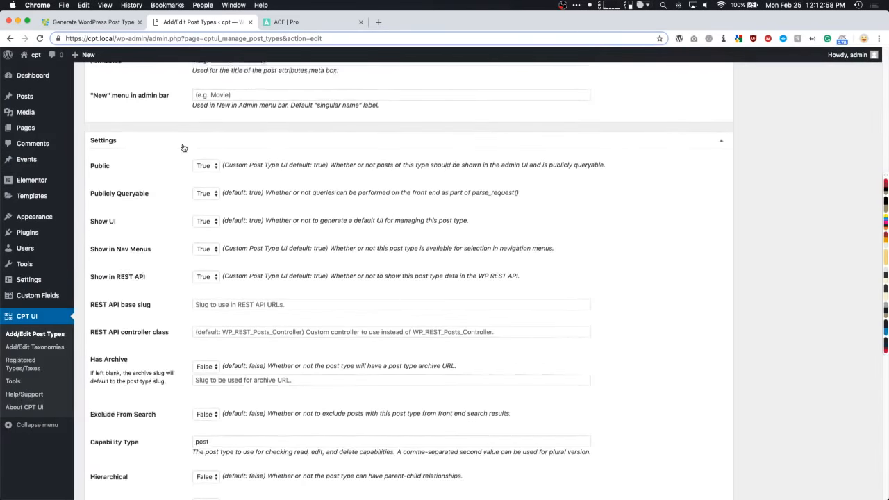
scroll(173, 158, down, 6)
scroll(171, 160, down, 4)
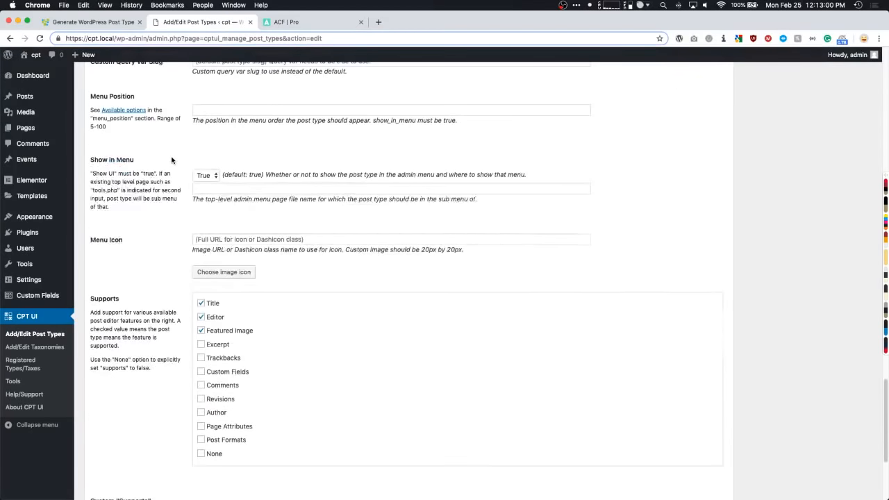
click(209, 240)
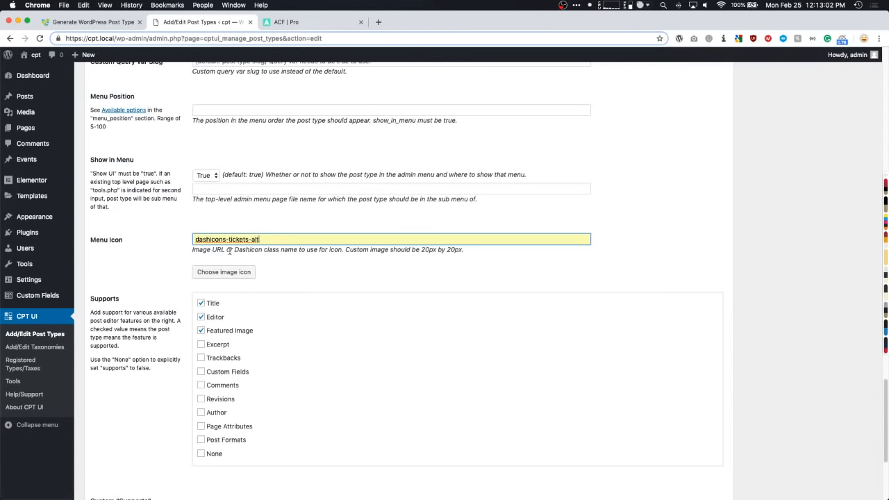
drag(259, 239, 209, 239)
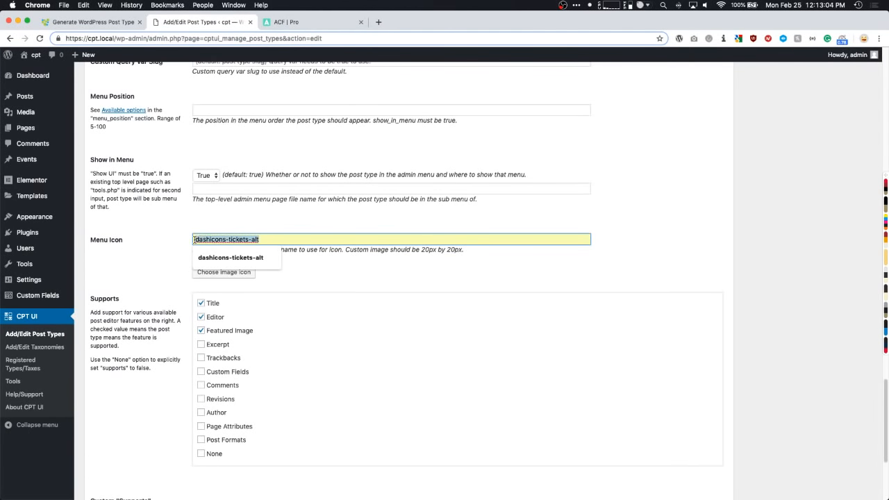
click(170, 243)
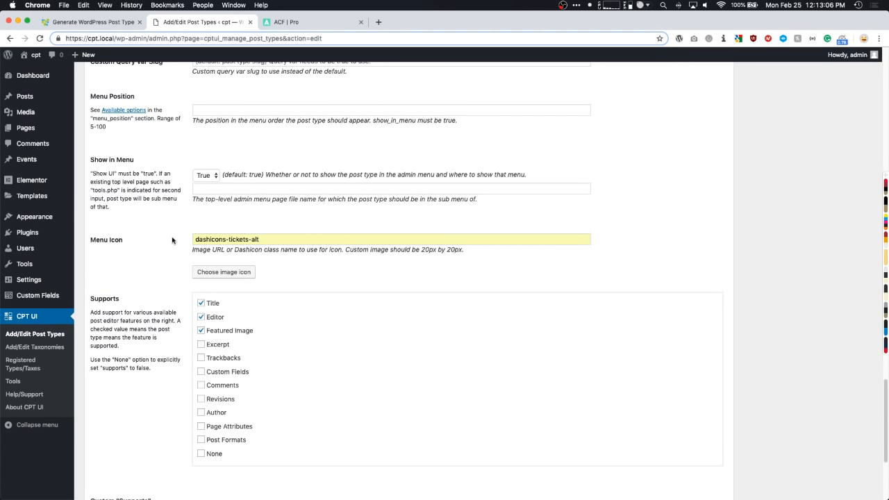
scroll(146, 309, down, 5)
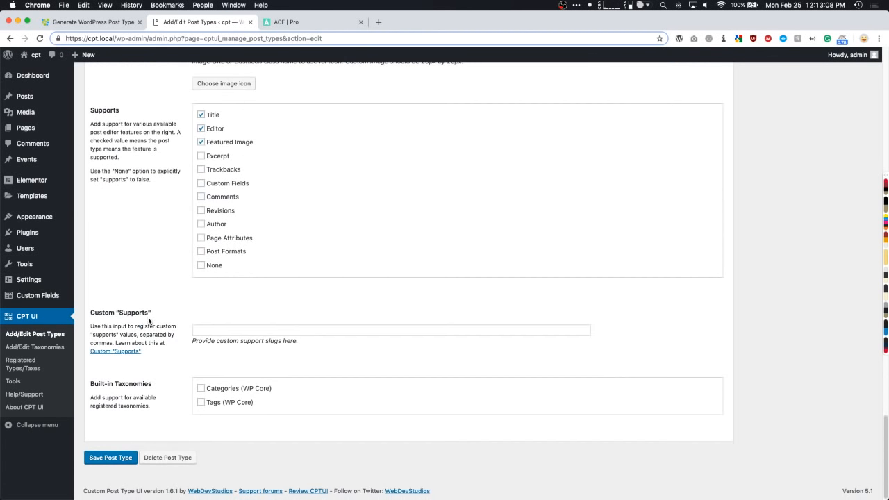
click(118, 452)
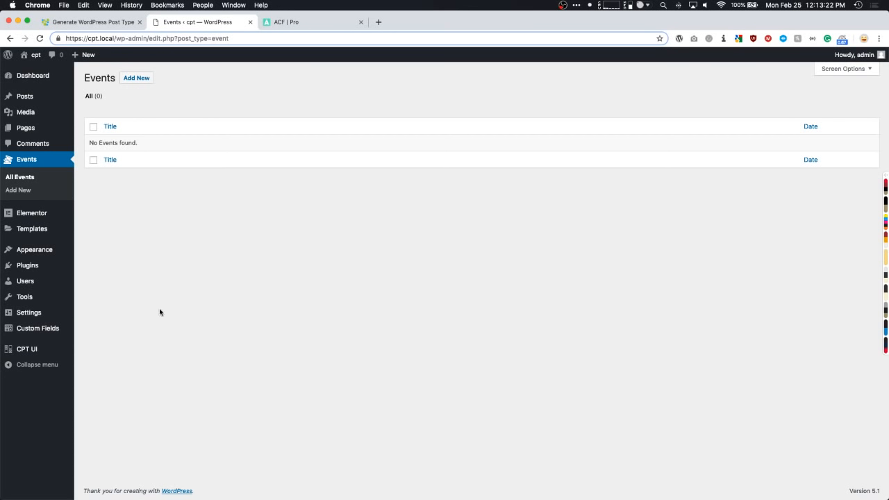
- Go to Custom Fields' Field Groups list and start a new field group
mouse_move(46, 331)
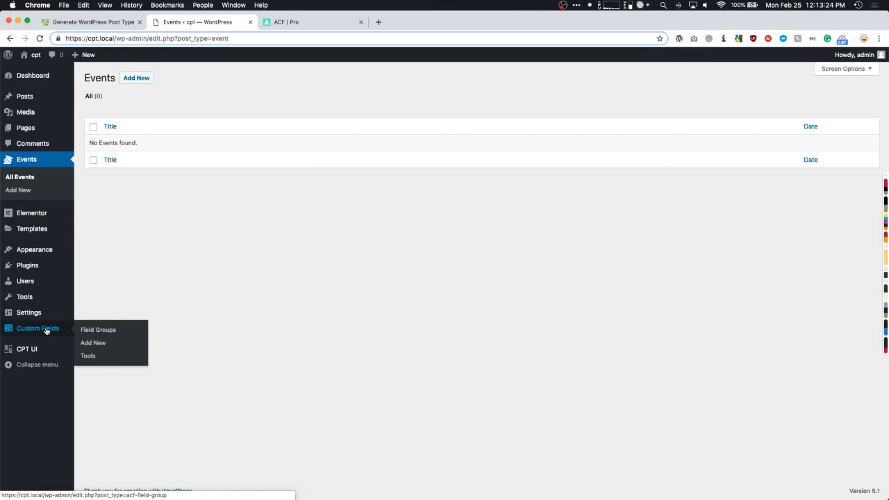
click(46, 331)
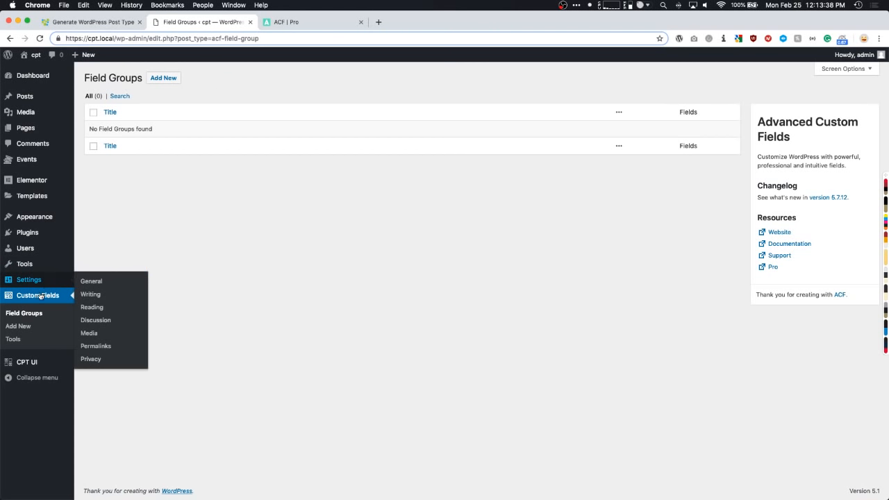
click(166, 78)
- Title the new field group 'Event Fields'
click(134, 102)
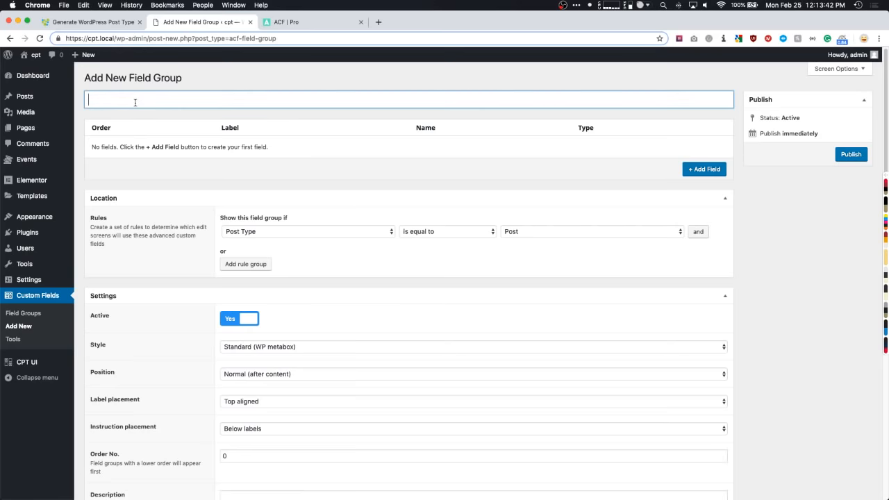
text(Event Fields)
click(254, 78)
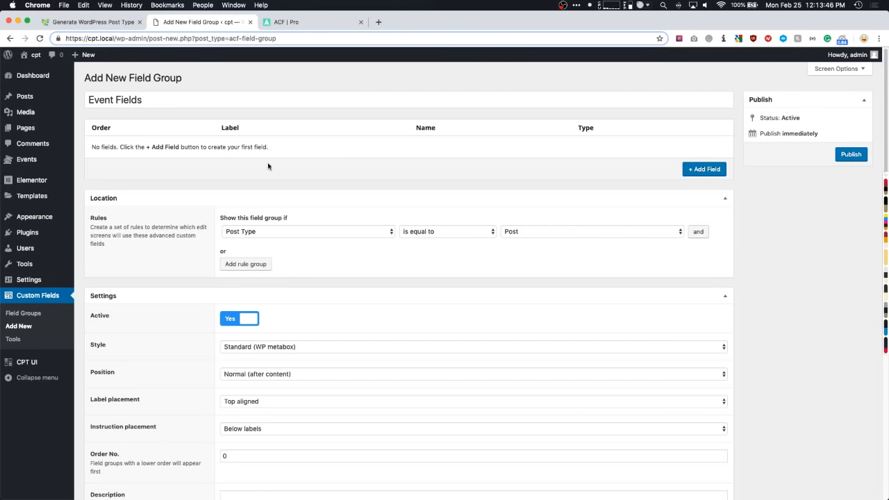
- Set the location rule to Post Type is equal to Event
click(272, 234)
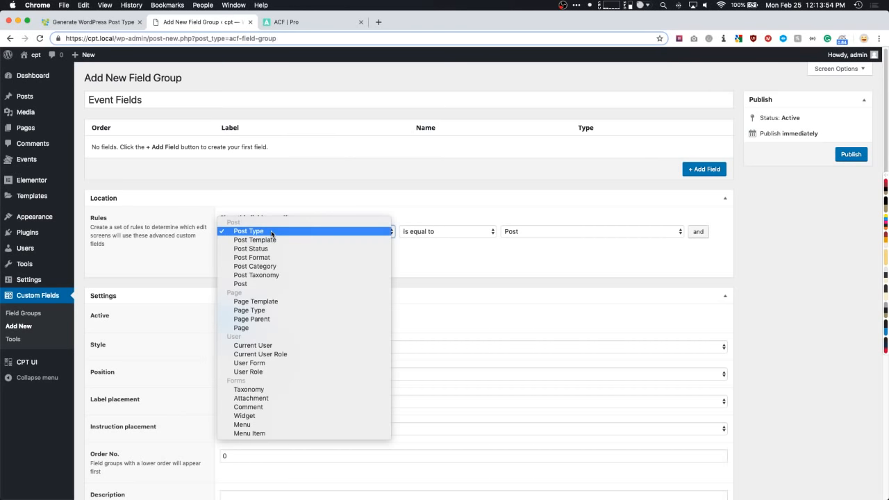
click(427, 252)
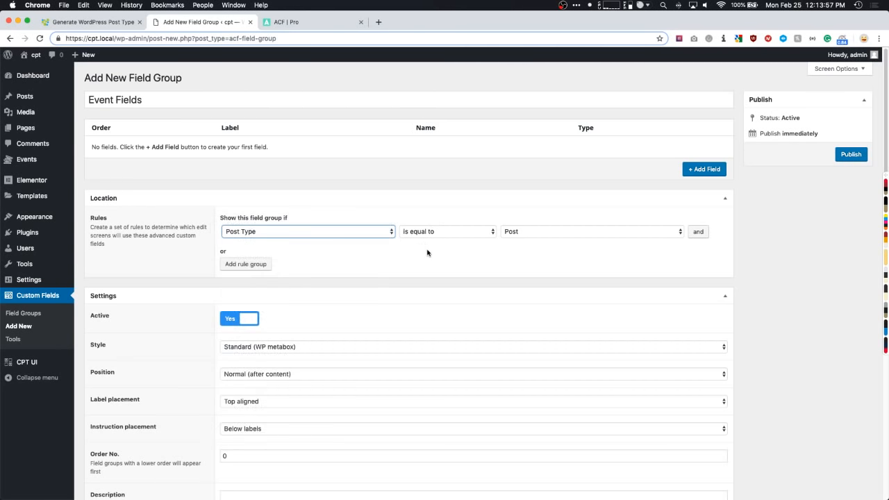
click(299, 237)
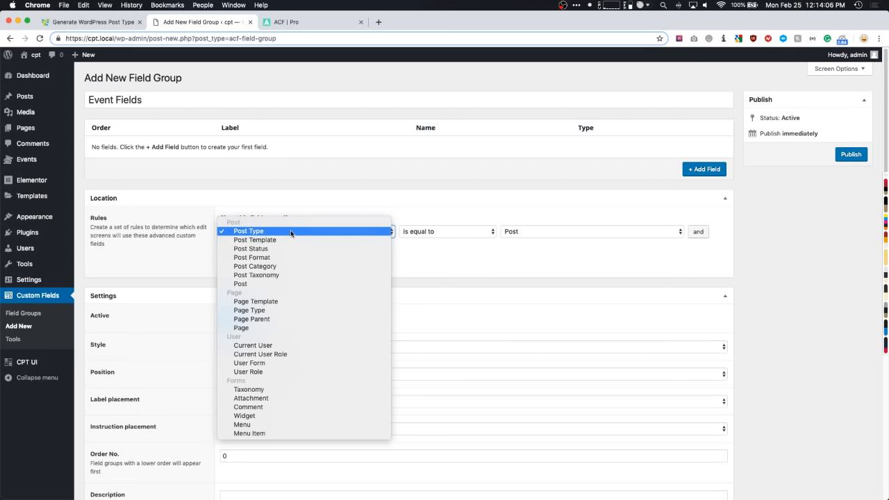
click(248, 231)
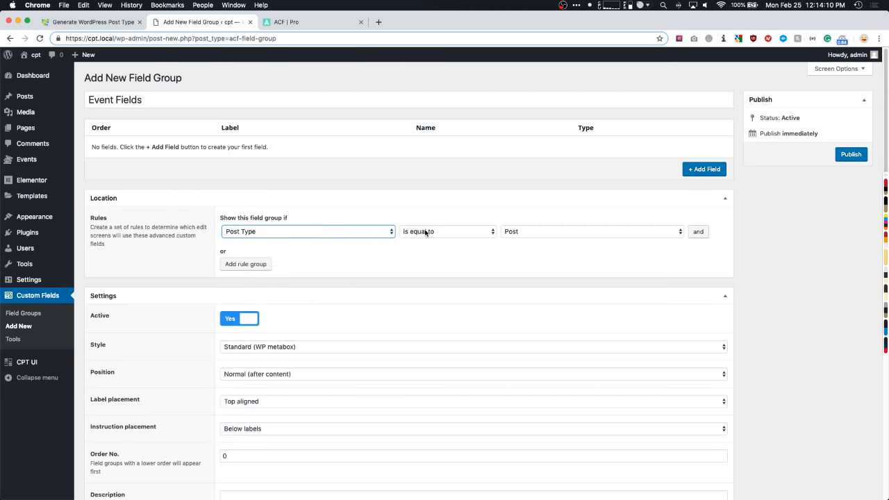
click(511, 232)
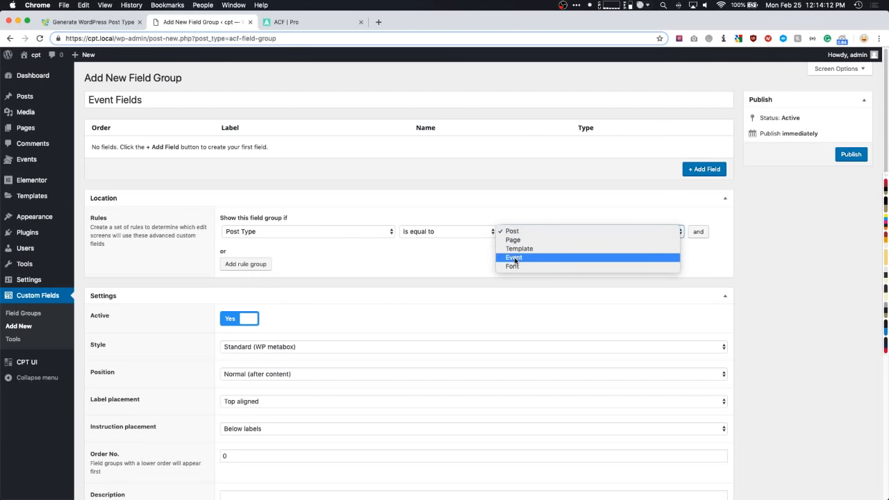
click(514, 257)
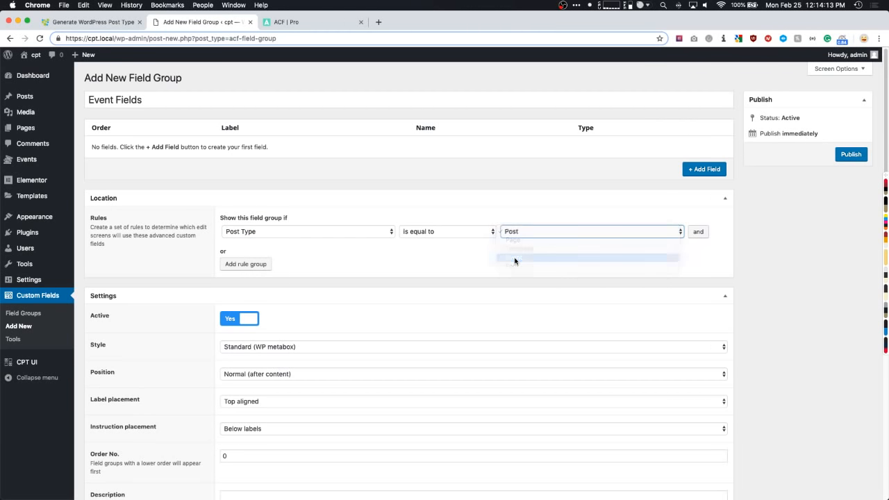
click(303, 234)
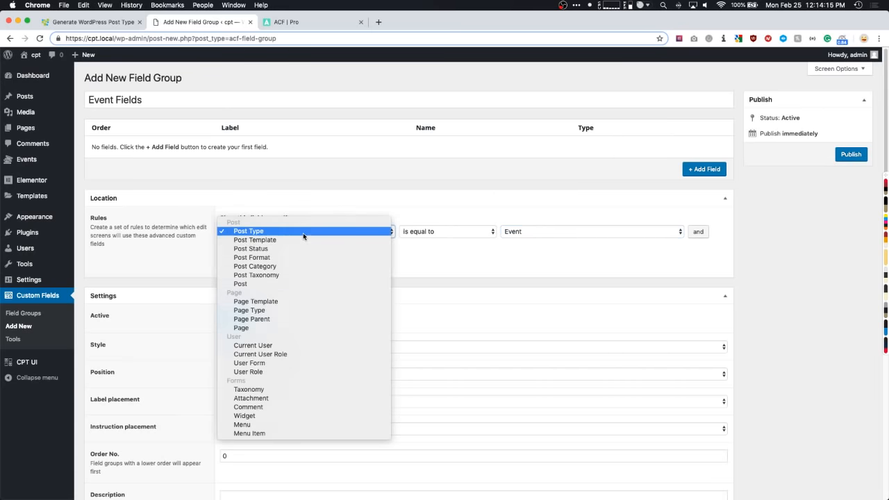
click(261, 233)
click(513, 232)
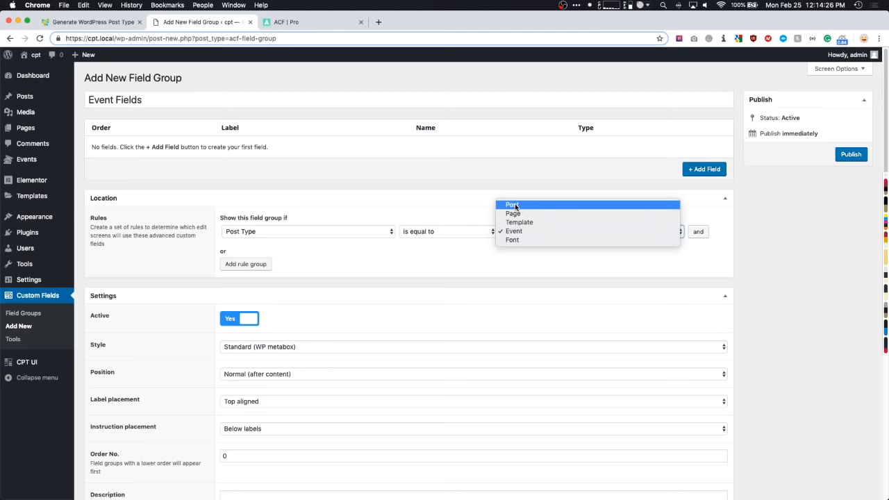
click(375, 252)
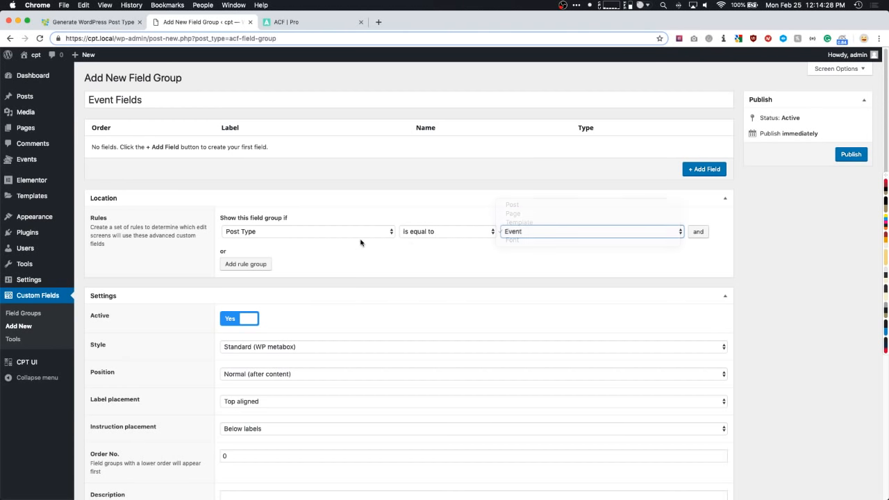
click(347, 234)
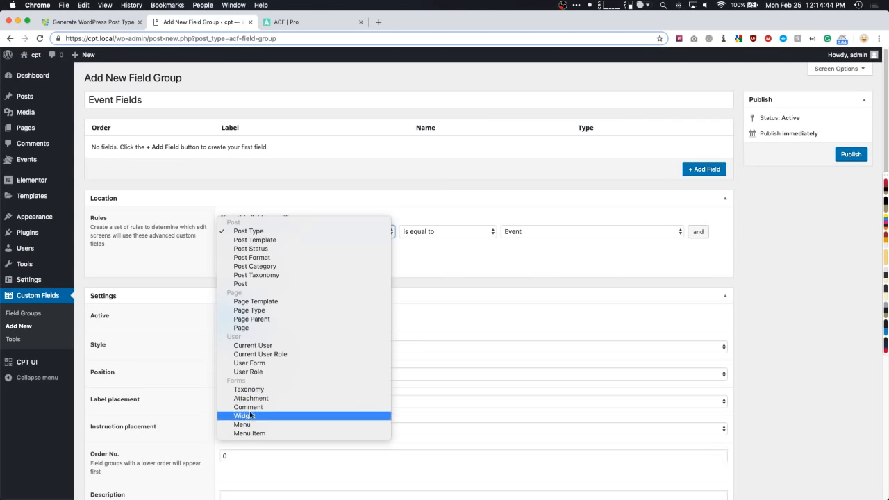
click(436, 268)
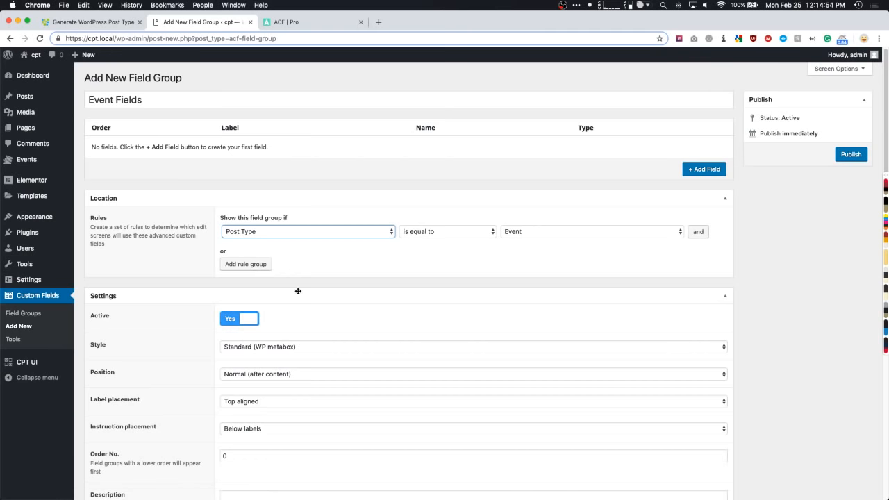
click(377, 260)
- Keep the group style Standard (WP metabox) and position Normal (after content)
scroll(218, 259, down, 5)
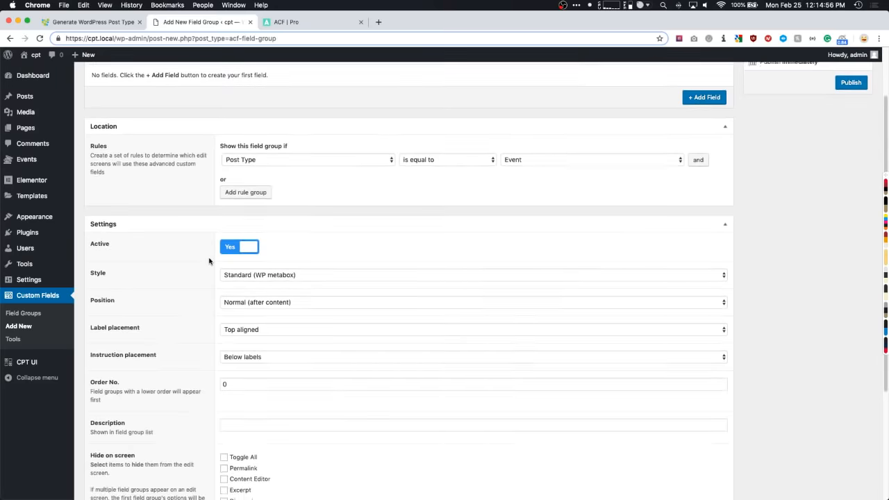
scroll(209, 261, down, 2)
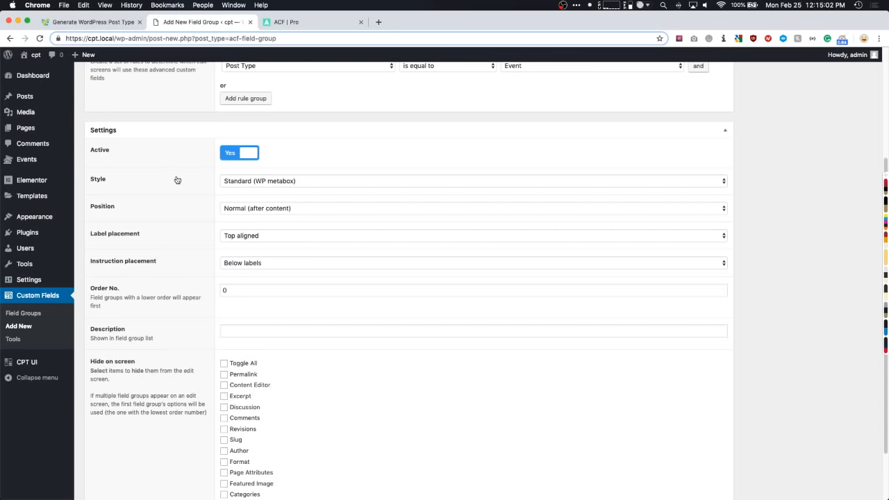
scroll(181, 183, down, 1)
click(263, 170)
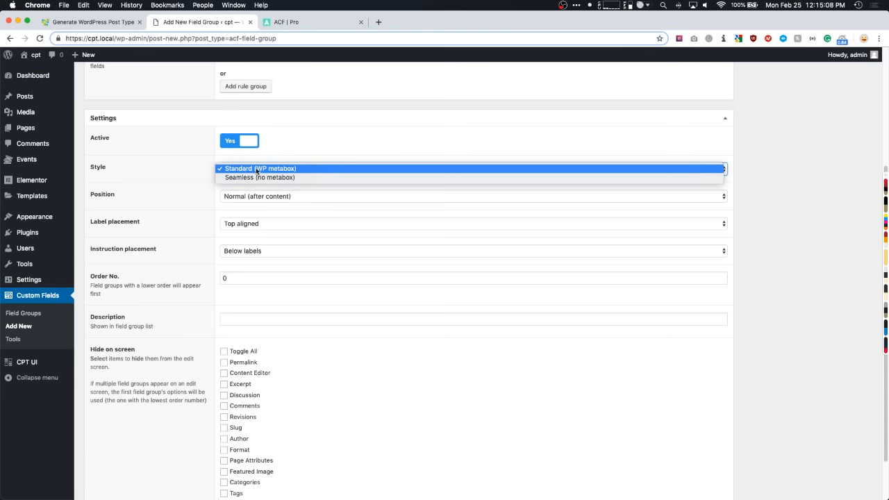
click(196, 174)
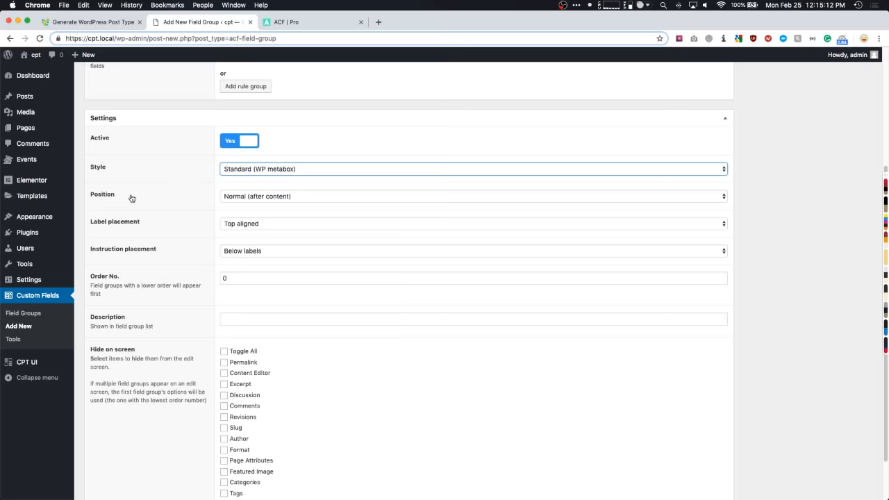
click(235, 197)
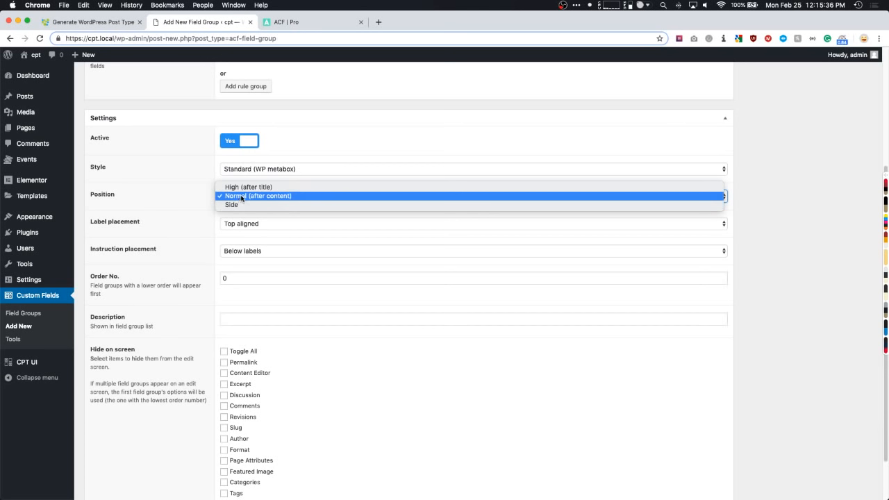
click(242, 197)
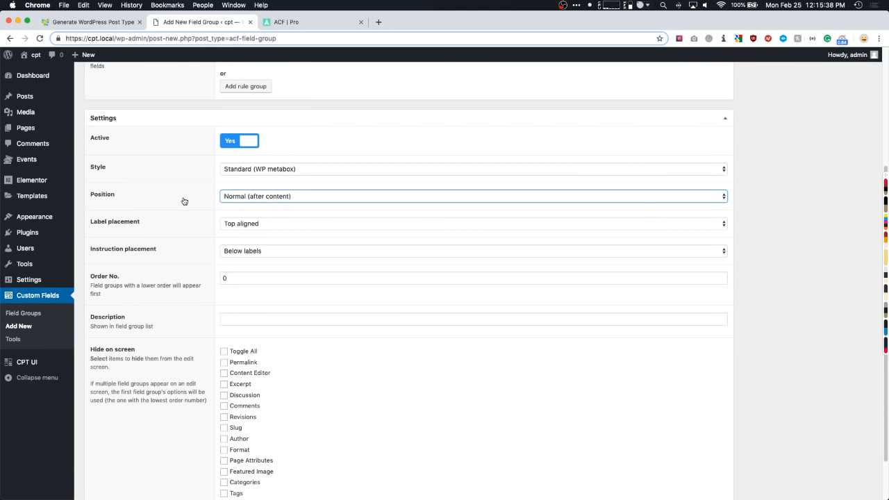
- Keep labels aligned on top and order number 0, then return to the top
scroll(187, 201, down, 1)
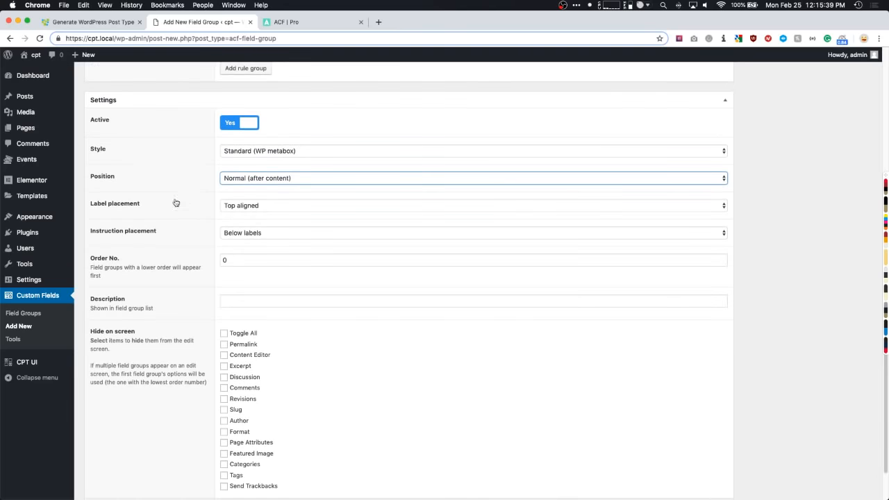
click(243, 206)
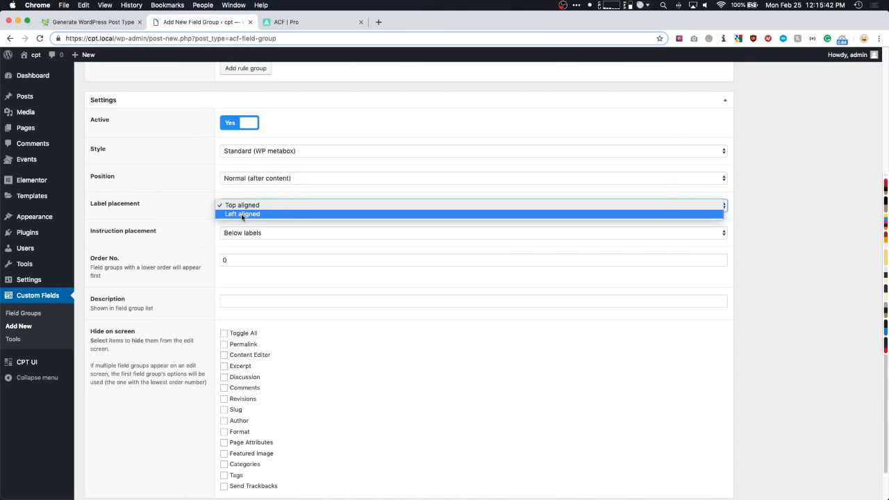
click(195, 214)
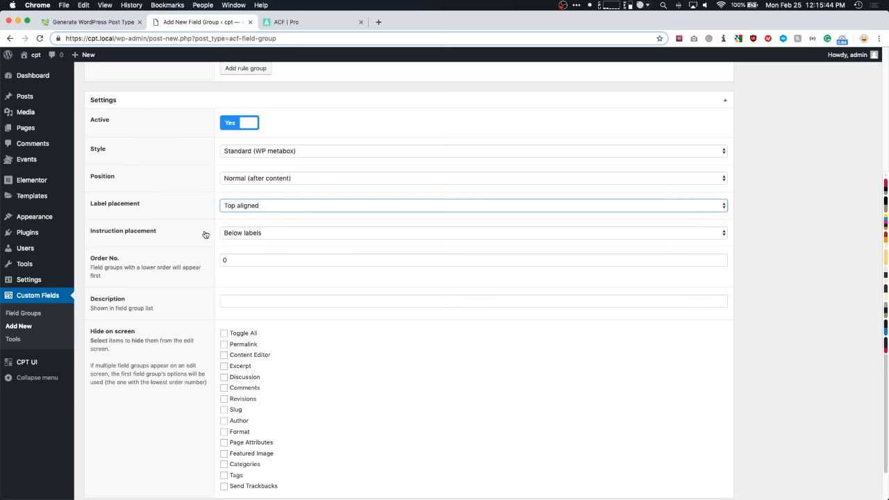
scroll(188, 234, down, 2)
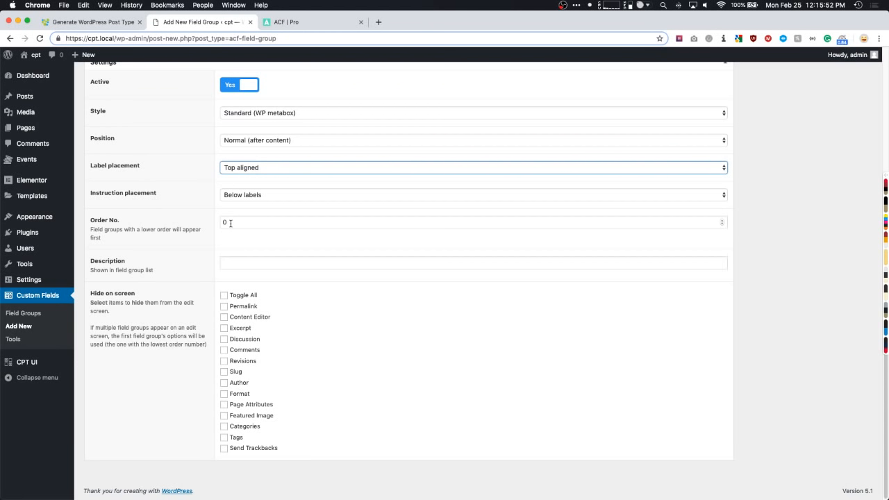
drag(236, 223, 215, 227)
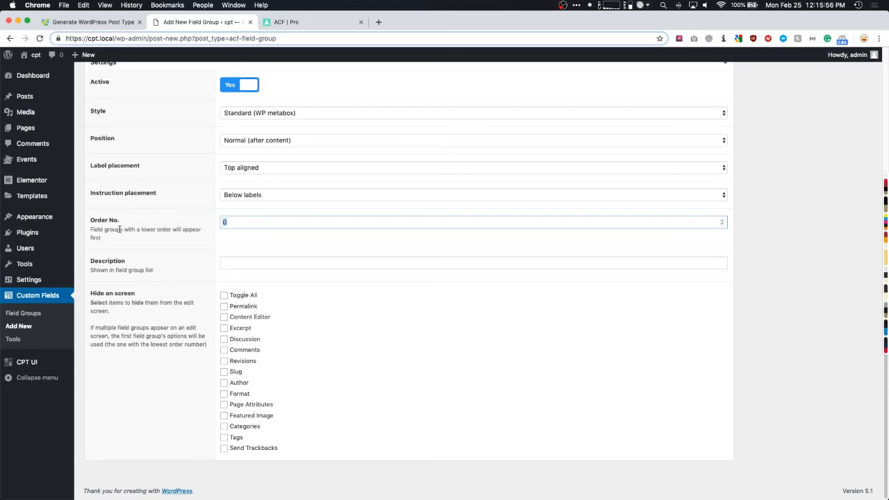
drag(120, 229, 181, 232)
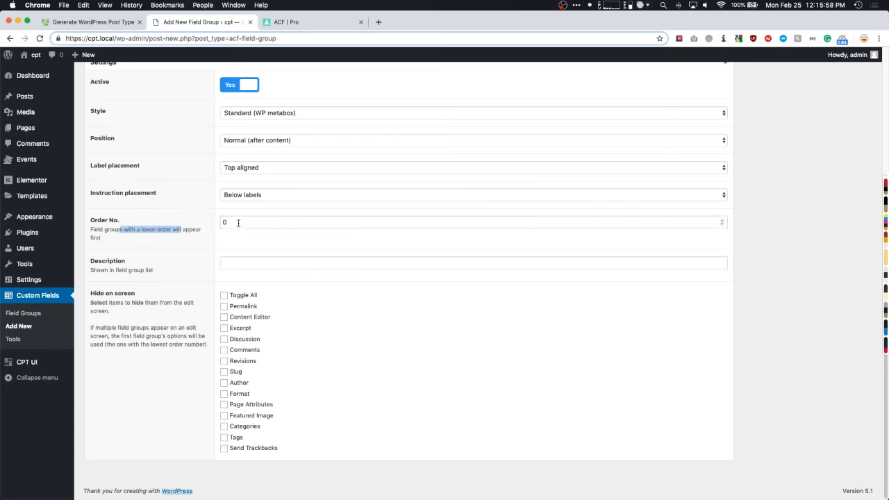
drag(236, 223, 222, 223)
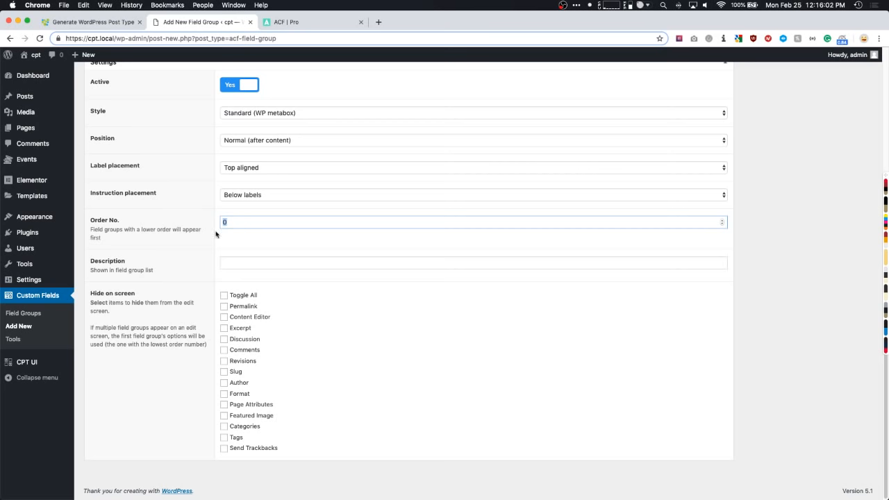
click(180, 261)
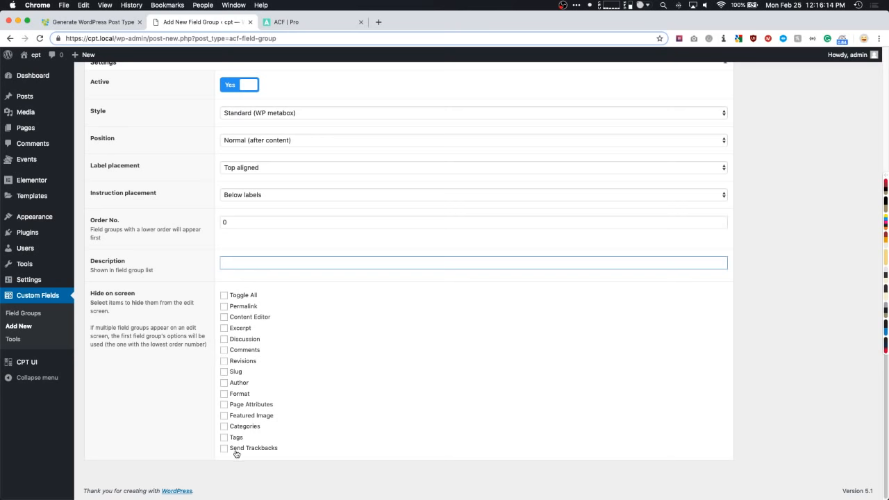
scroll(809, 340, up, 5)
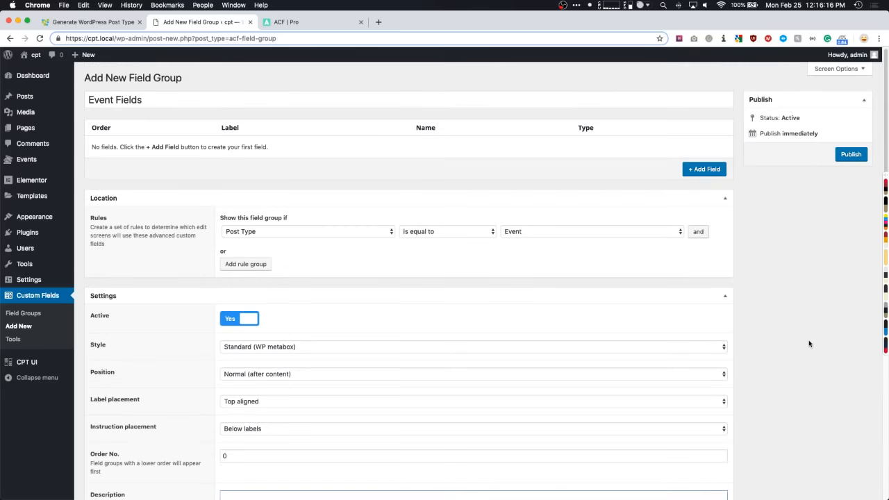
- Publish the group and add a field labelled 'Start Date', auto-filling name start_date
click(850, 153)
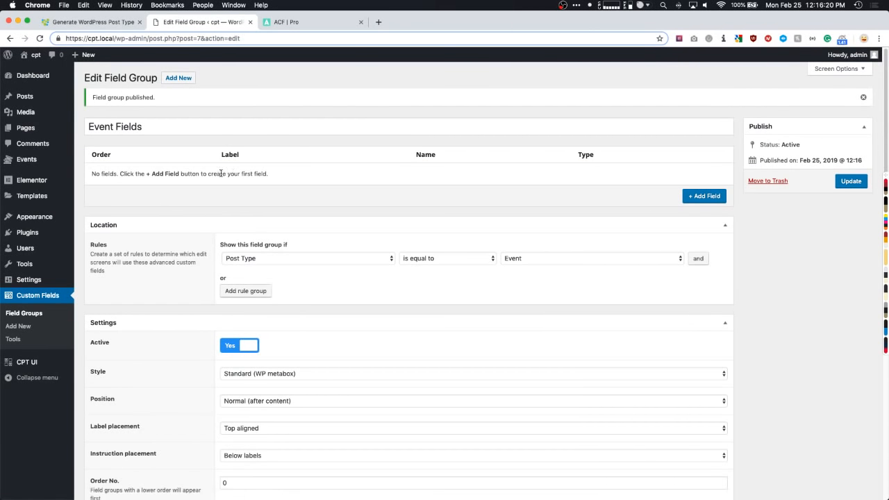
click(700, 196)
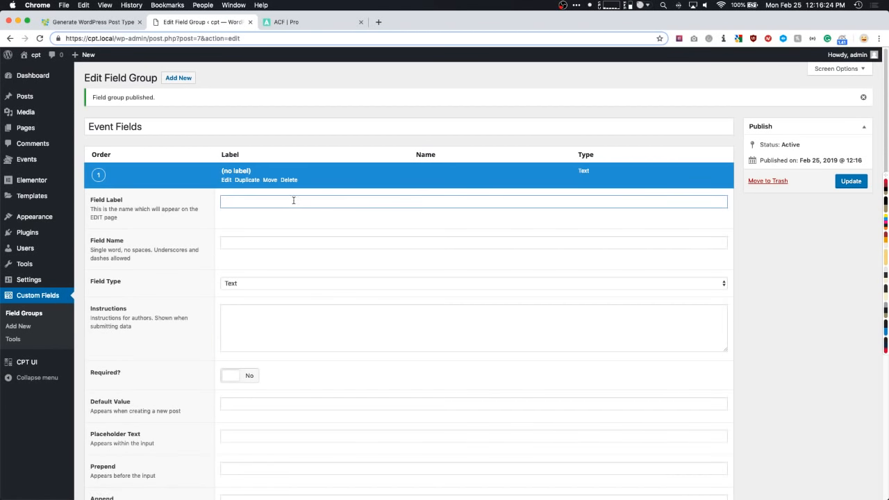
text(event D)
key(super+a)
text(Event D)
text(ate)
double_click(230, 202)
text(Staart)
key(Tab)
- Verify the start_date field name against the Start Date label
click(266, 244)
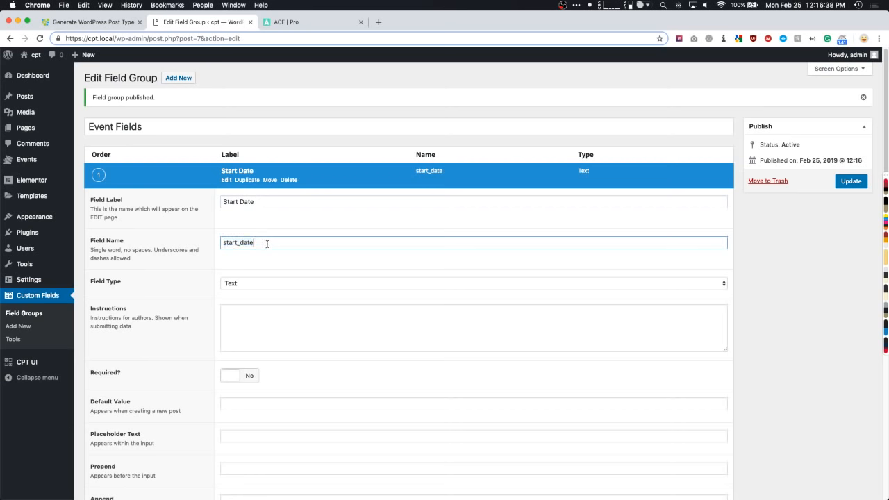
drag(266, 243, 221, 243)
drag(260, 202, 219, 203)
click(238, 244)
click(257, 242)
scroll(253, 245, down, 3)
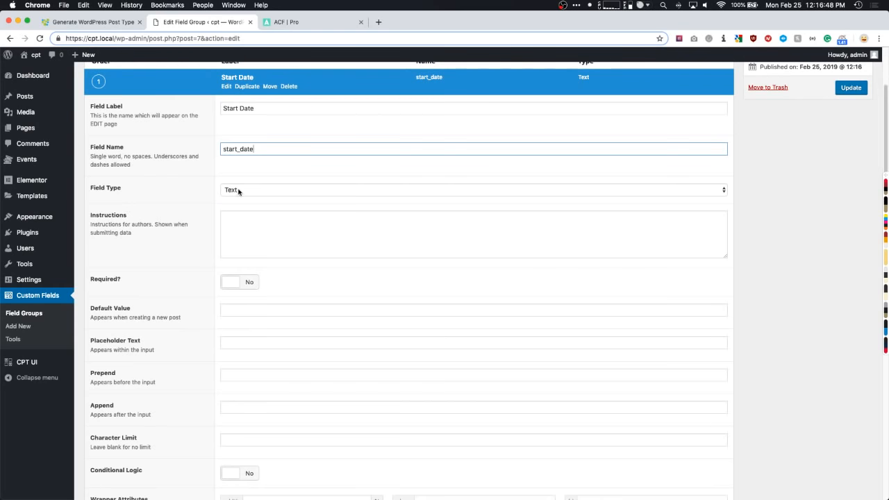
click(239, 191)
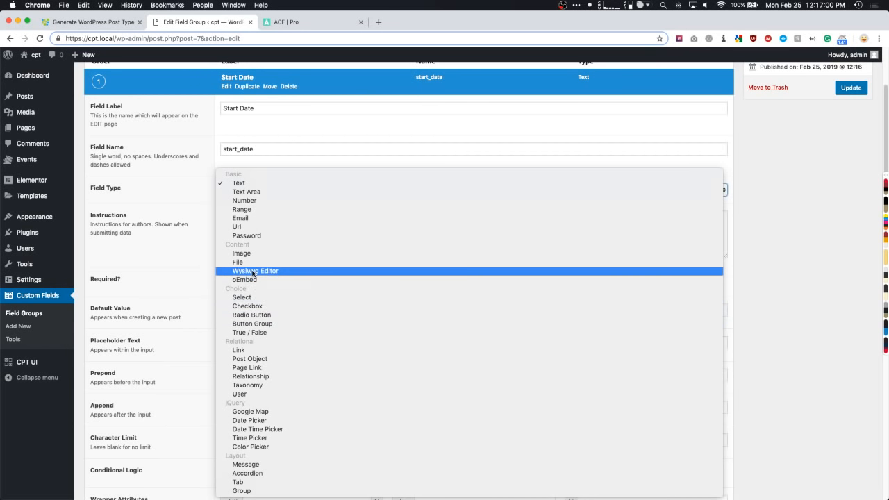
- Make Start Date a Date Picker field, leaving it optional
click(250, 421)
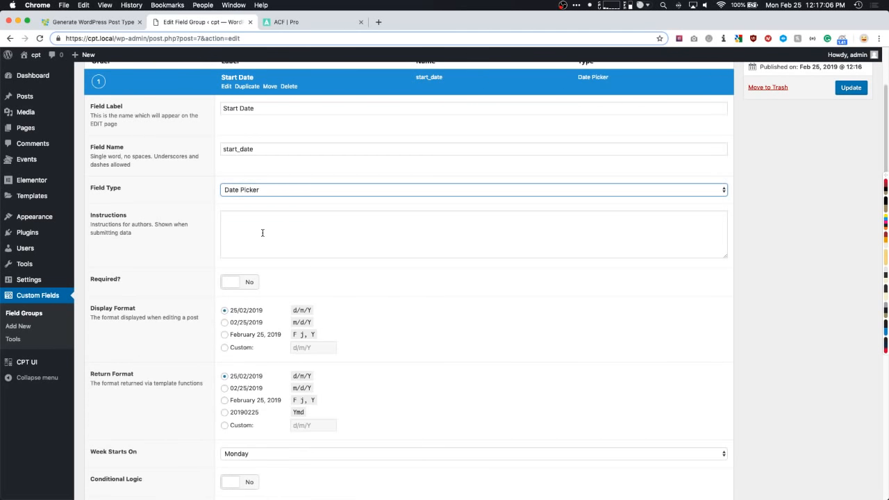
scroll(207, 238, down, 2)
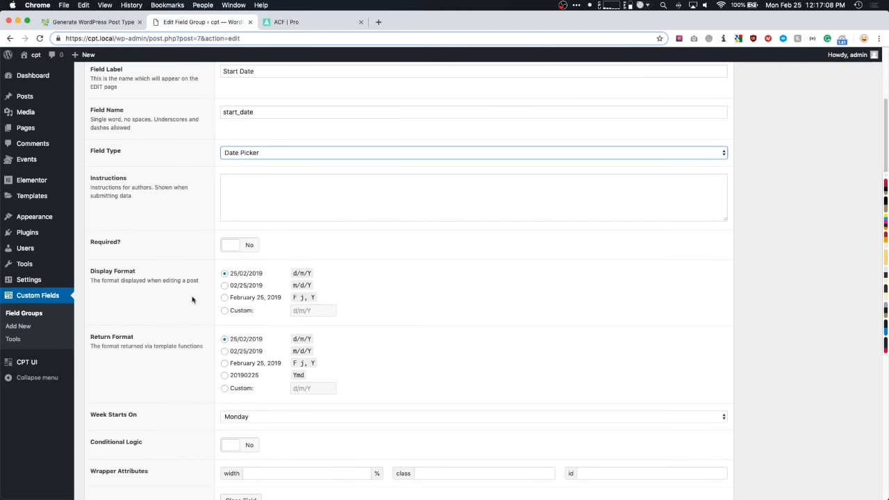
click(243, 244)
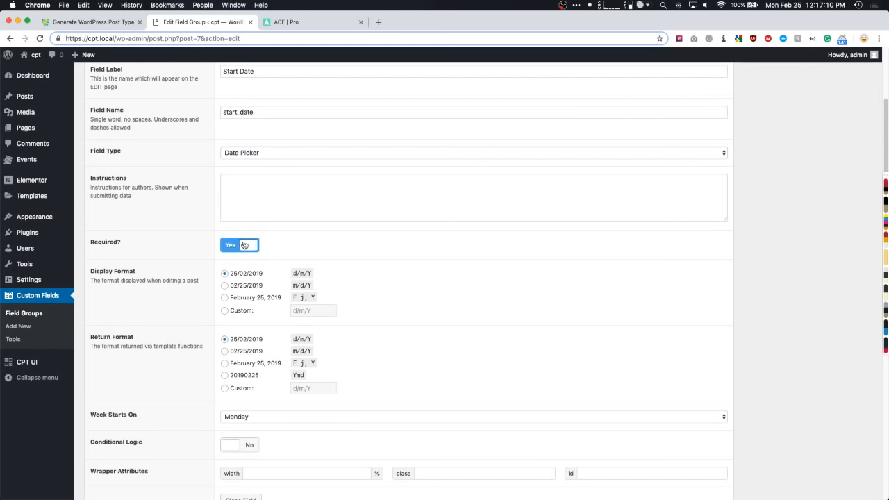
click(244, 245)
click(247, 196)
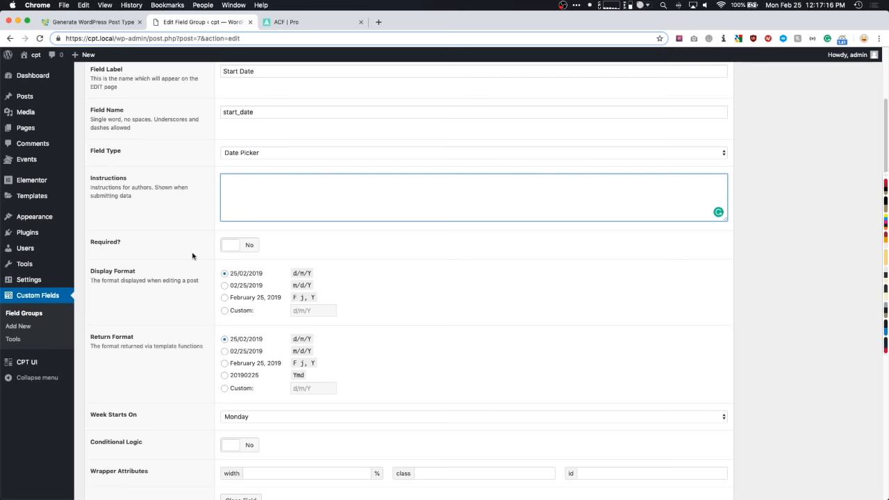
scroll(192, 256, down, 1)
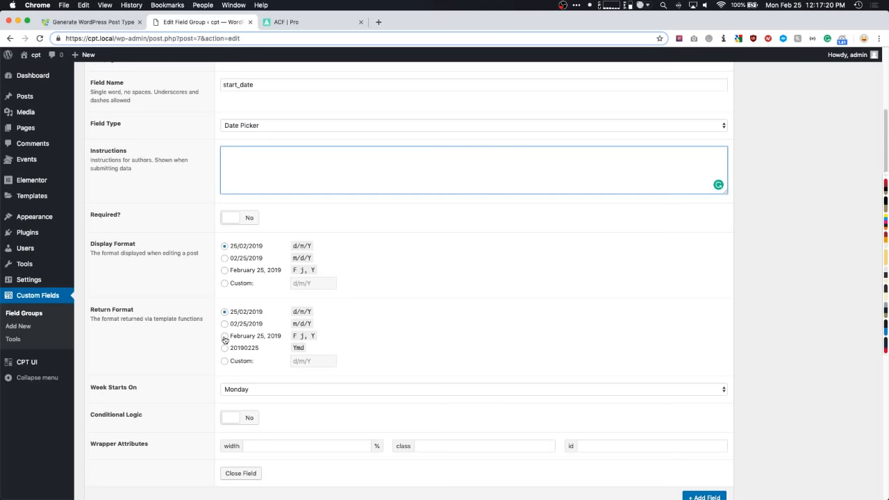
- Set Display and Return Format to F j, Y and weeks starting on Sunday
click(224, 270)
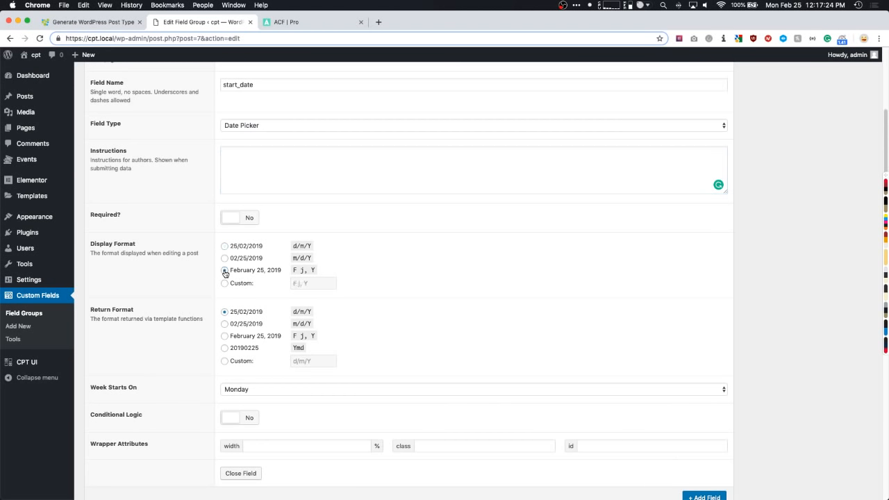
scroll(224, 271, down, 1)
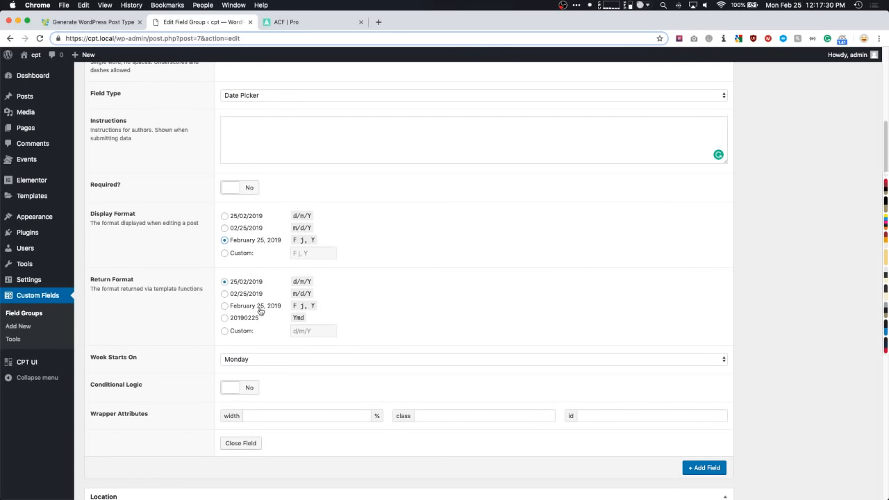
click(225, 306)
scroll(236, 333, down, 1)
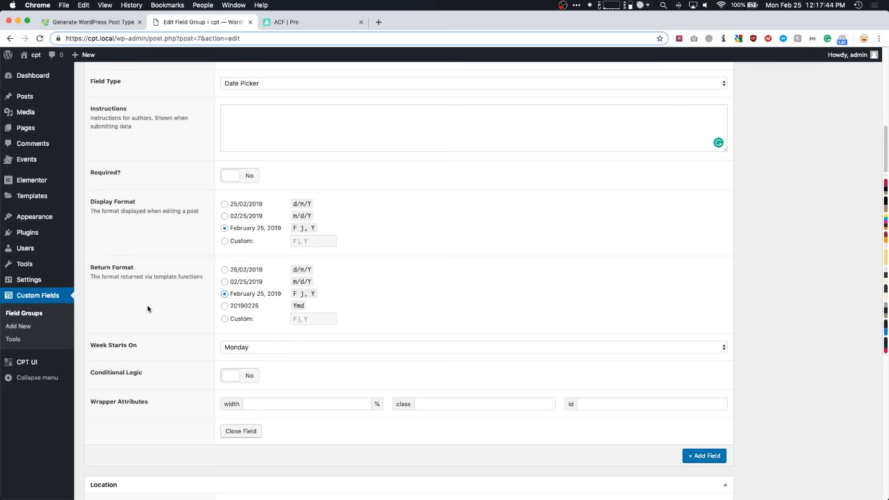
scroll(139, 309, down, 2)
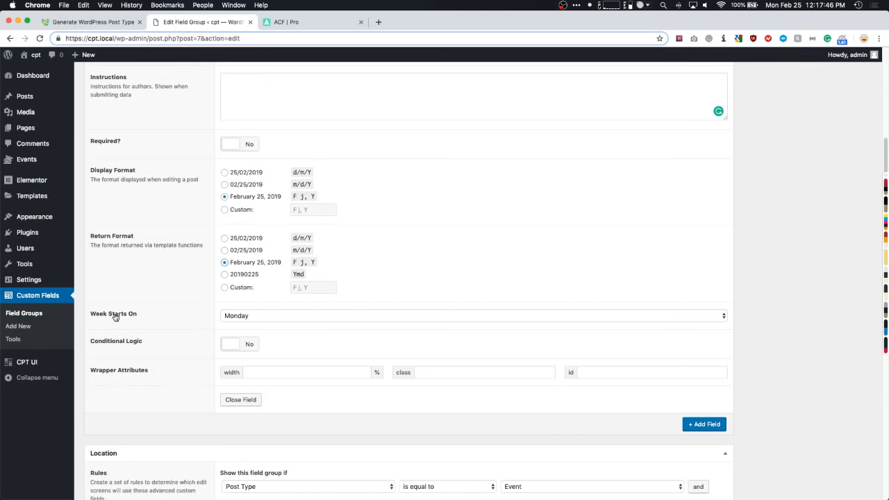
click(259, 315)
click(254, 307)
scroll(176, 307, down, 1)
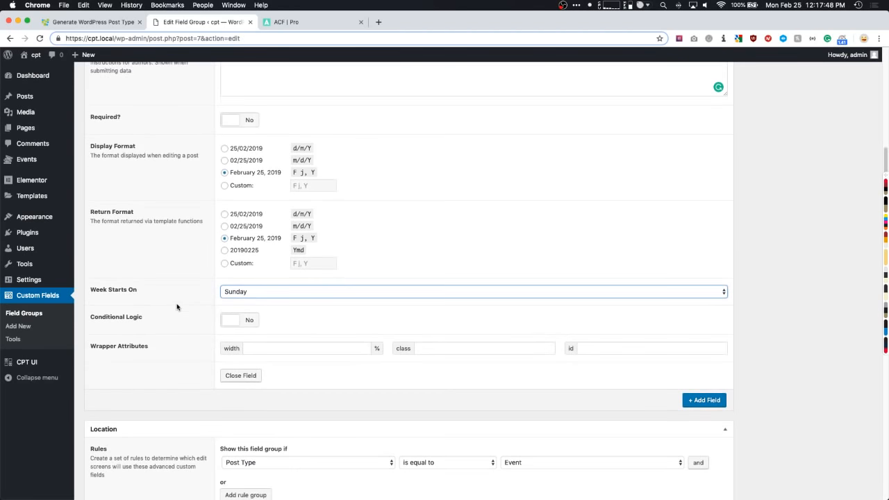
scroll(178, 317, down, 1)
- Turn on conditional logic for Start Date without choosing a condition field
click(235, 303)
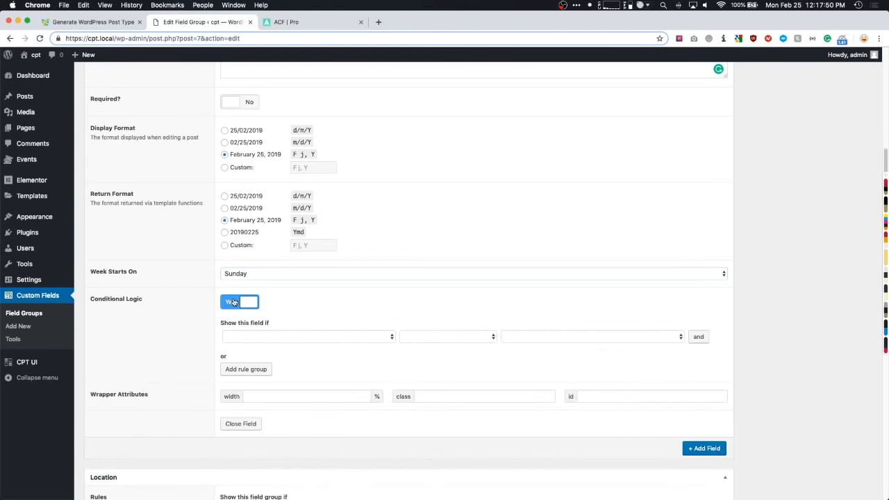
scroll(234, 303, down, 1)
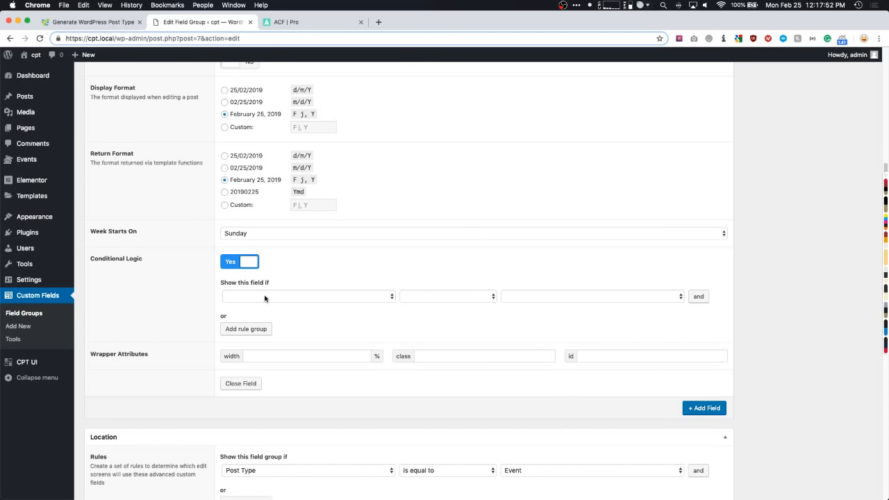
click(258, 299)
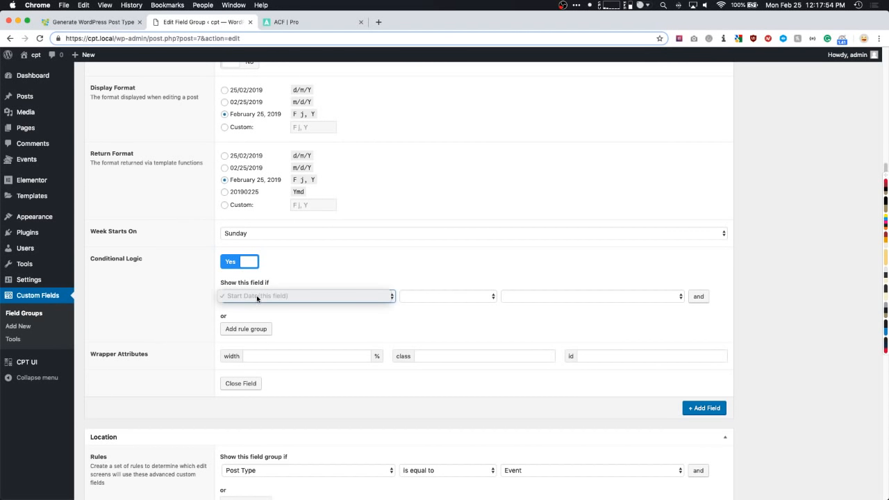
click(287, 286)
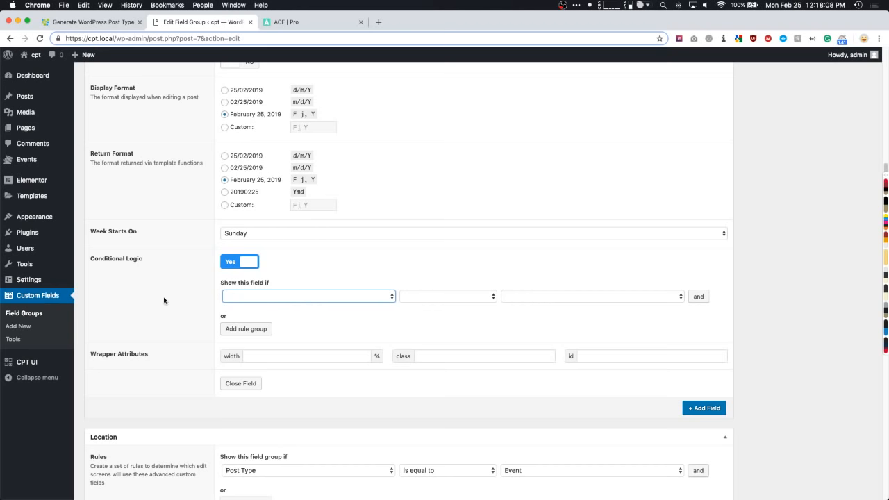
click(183, 295)
scroll(183, 295, down, 1)
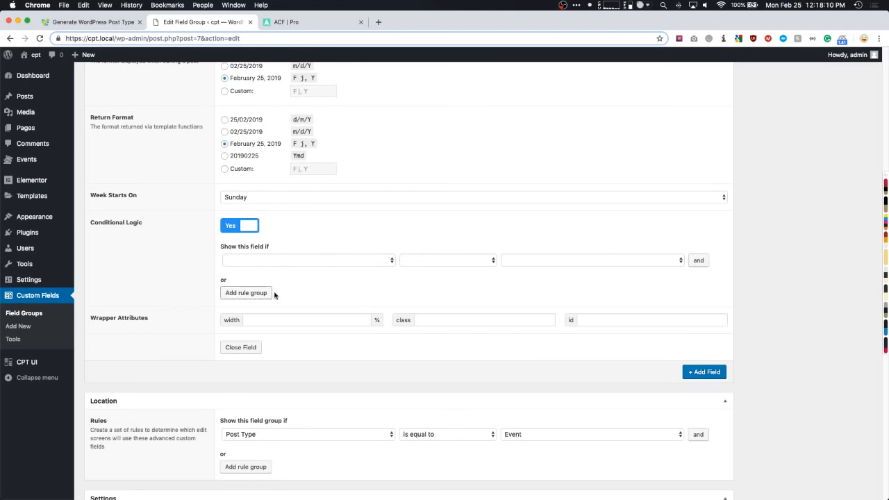
scroll(253, 294, down, 1)
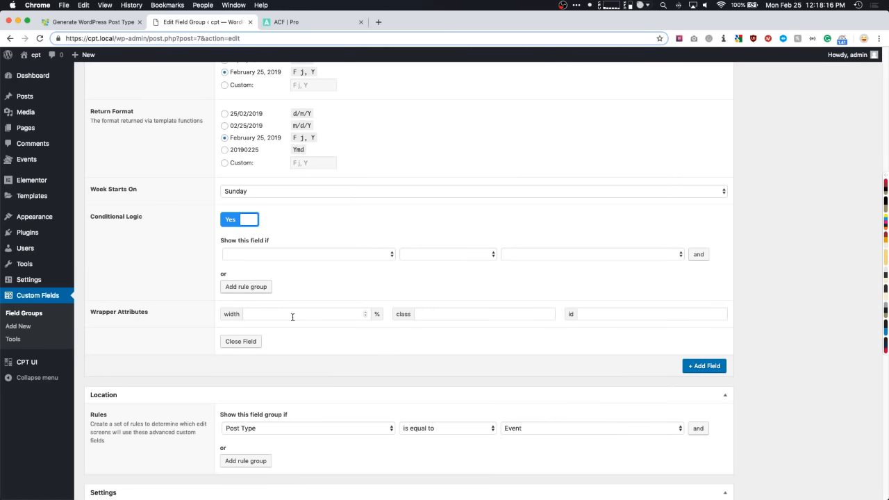
scroll(286, 322, up, 5)
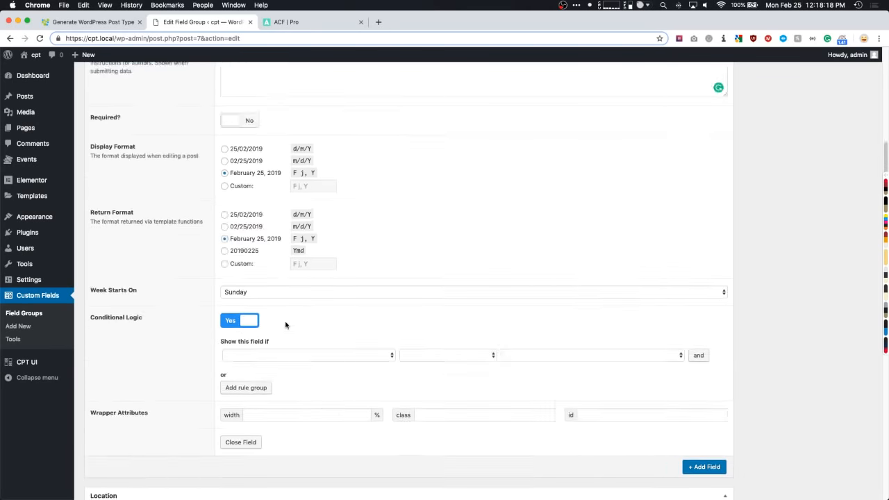
- Add a second field, End Date (end_date), as a Date Picker
click(241, 164)
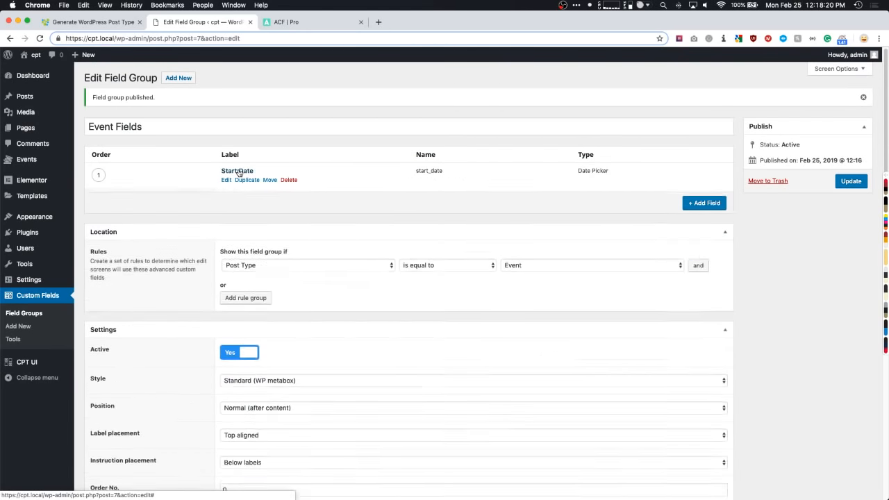
click(703, 199)
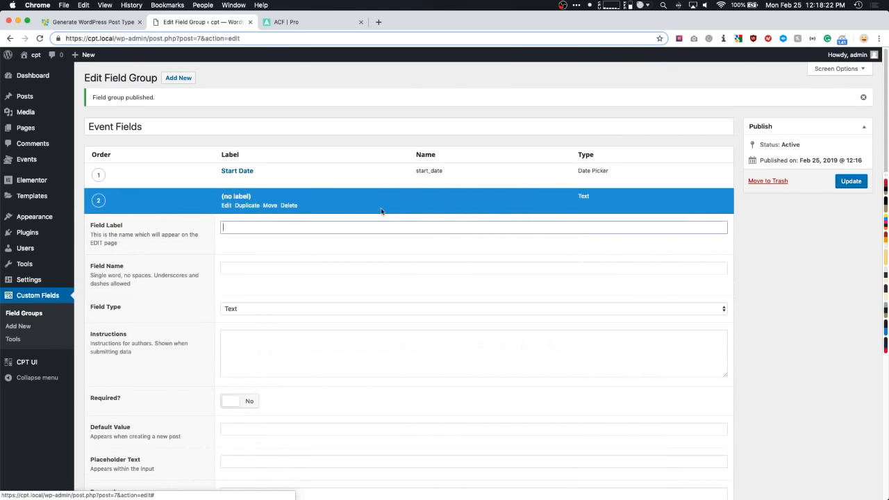
text(End Date)
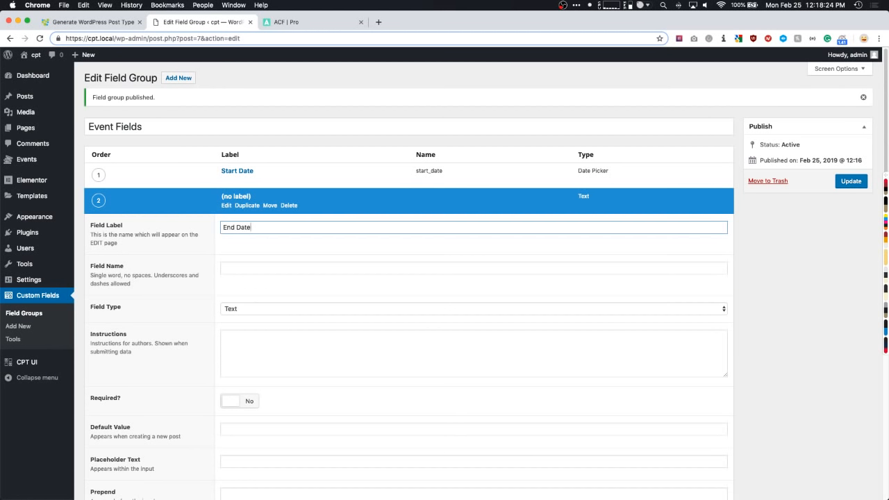
key(Tab)
click(250, 314)
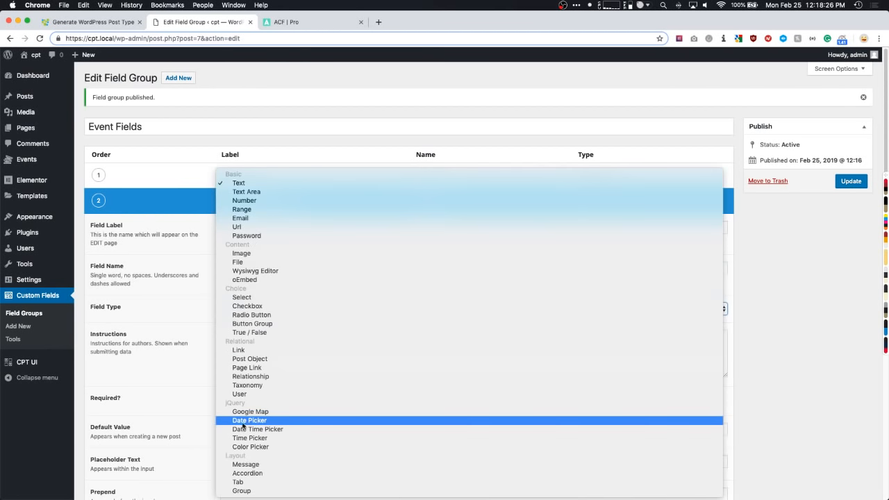
click(243, 422)
- Set End Date's display and return formats to F j, Y (February 25, 2019)
scroll(254, 321, down, 2)
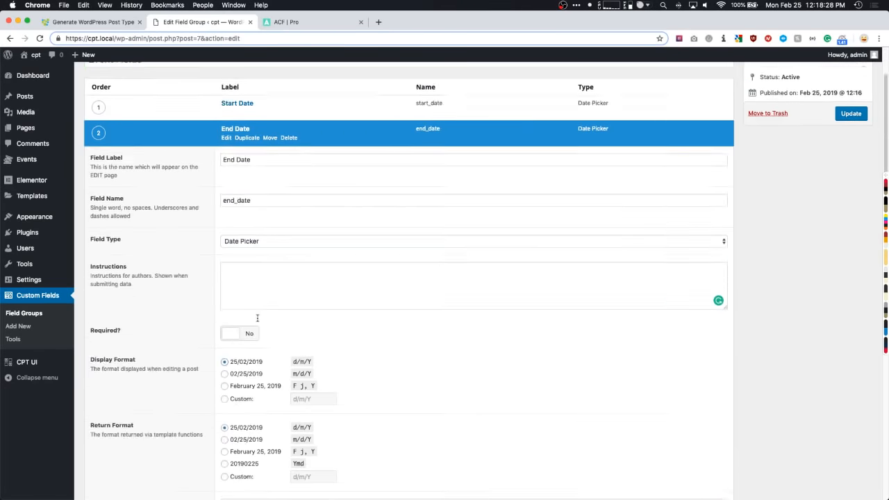
scroll(257, 317, down, 4)
click(239, 231)
click(241, 297)
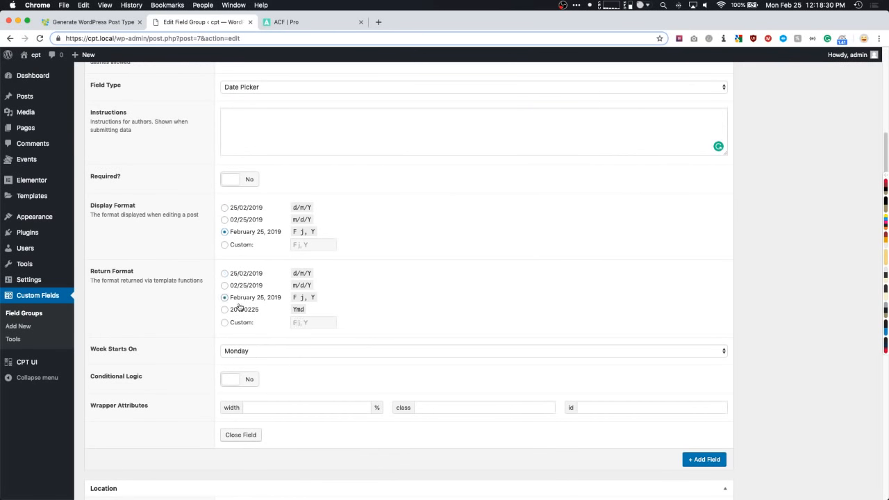
scroll(507, 347, up, 6)
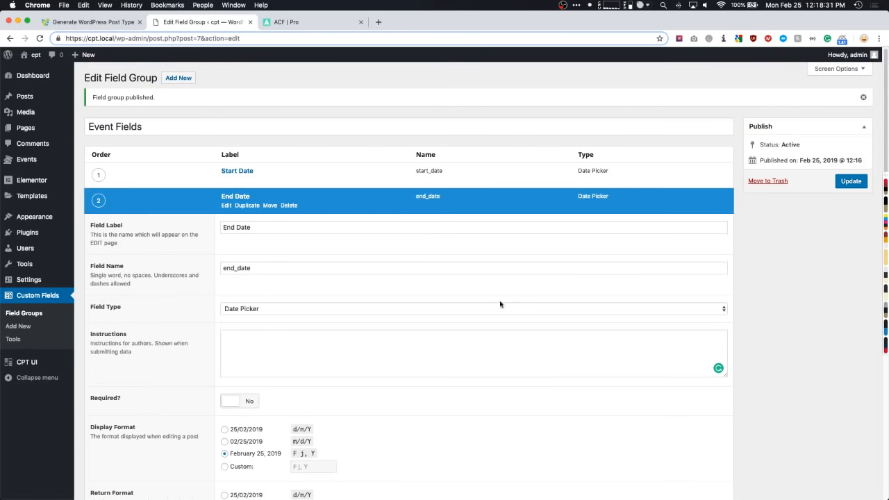
click(243, 198)
- Add a third field labelled Location (location), keeping the Text type
click(703, 226)
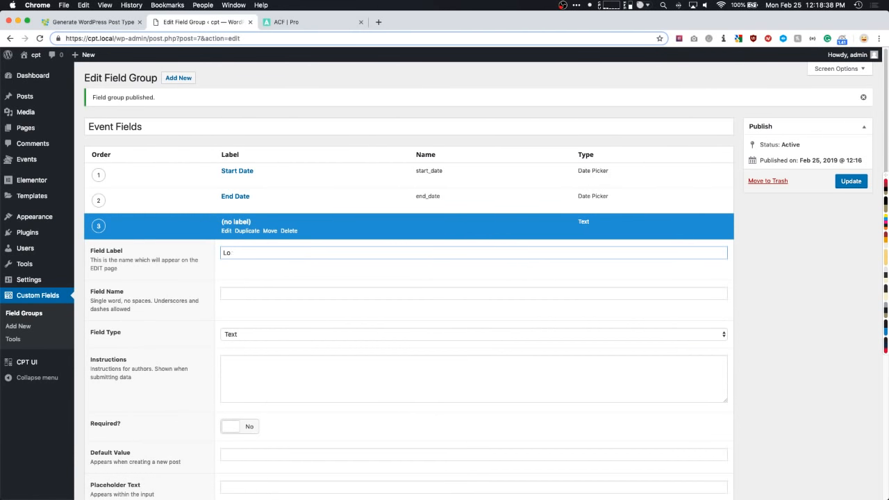
text(Location)
scroll(254, 246, down, 2)
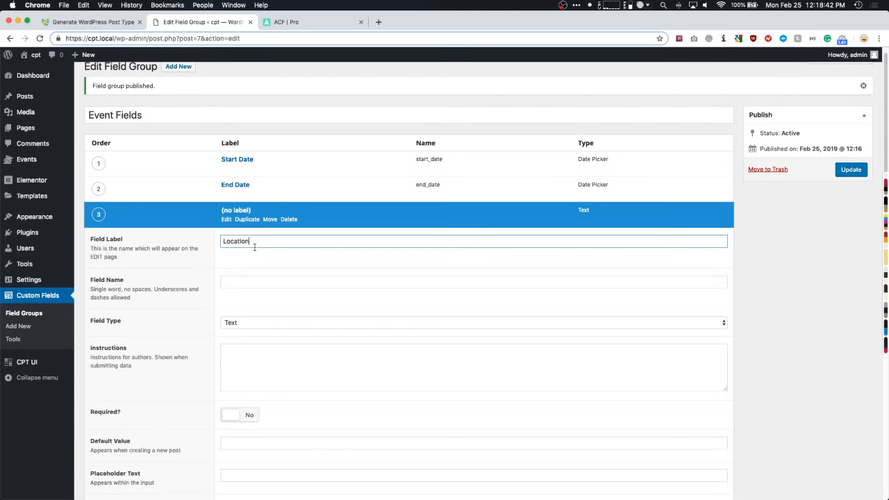
key(Tab)
key(Tab)
scroll(245, 258, down, 1)
scroll(242, 265, down, 1)
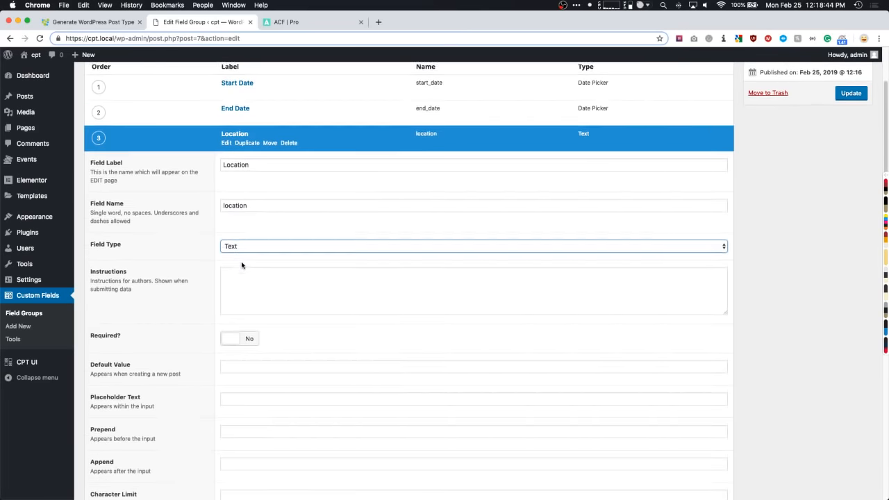
click(243, 244)
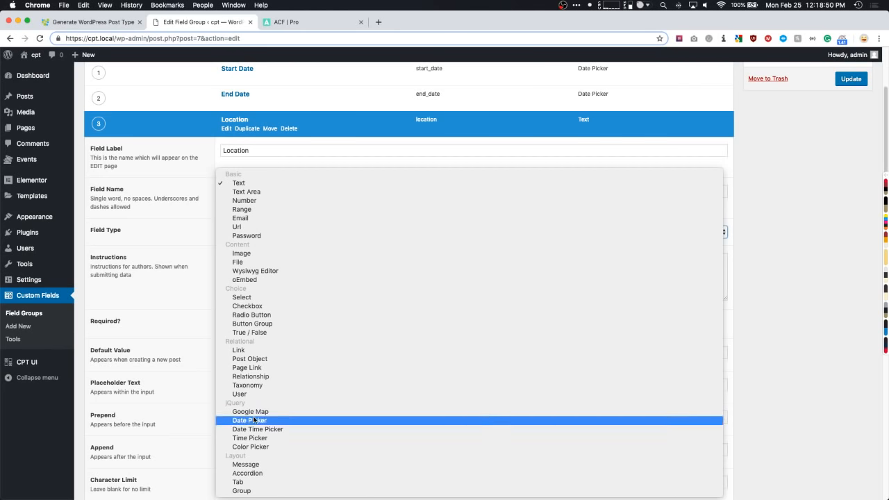
click(240, 185)
click(240, 258)
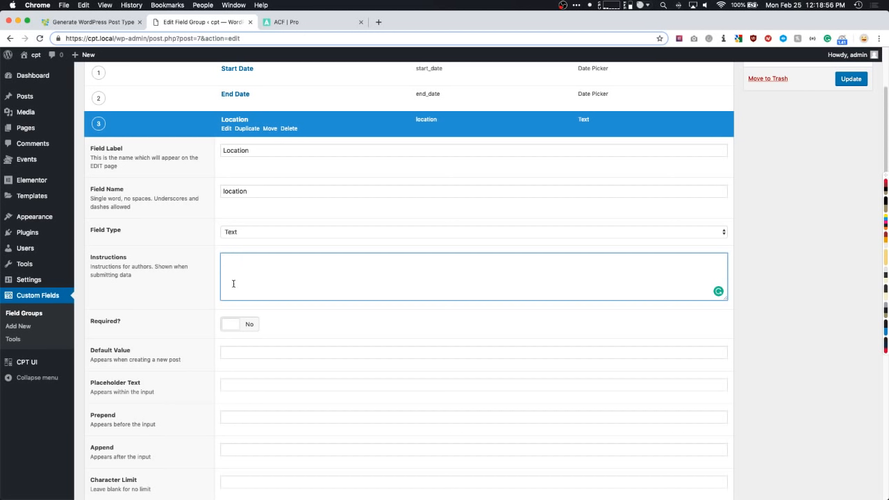
- Try Google Map as Location's field type, then switch it back to Text
click(241, 233)
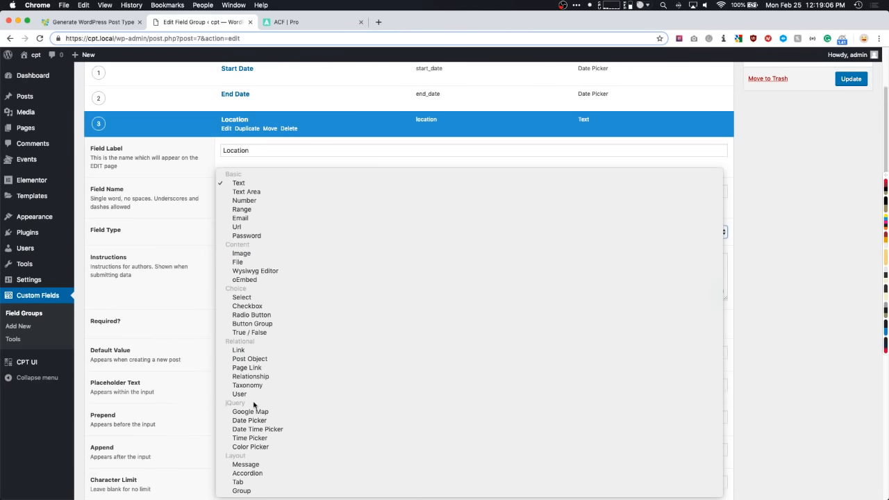
click(254, 412)
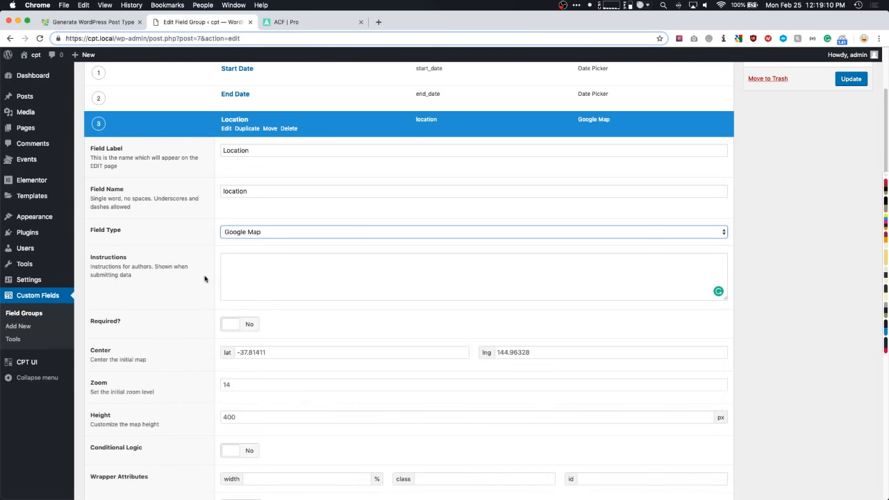
scroll(198, 281, down, 2)
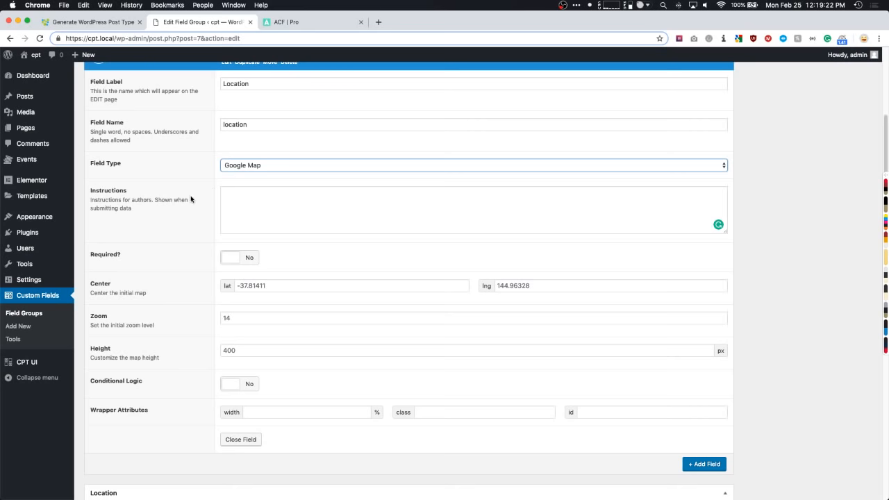
scroll(242, 170, up, 2)
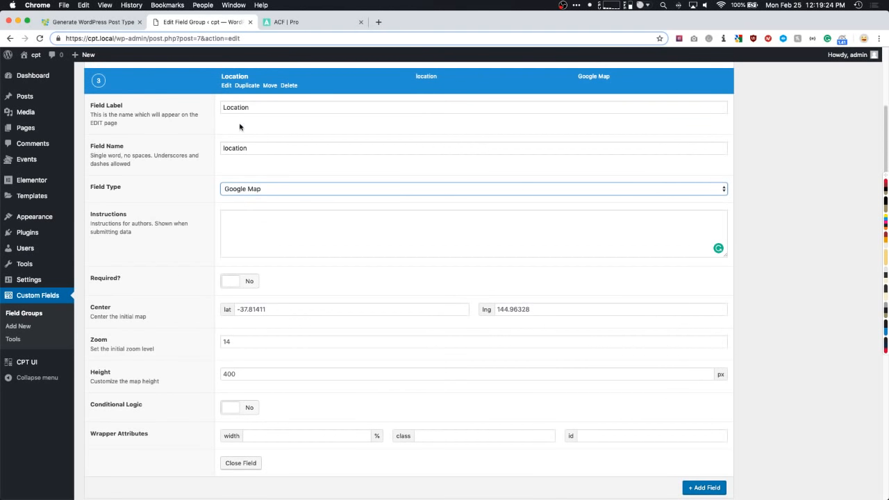
click(247, 188)
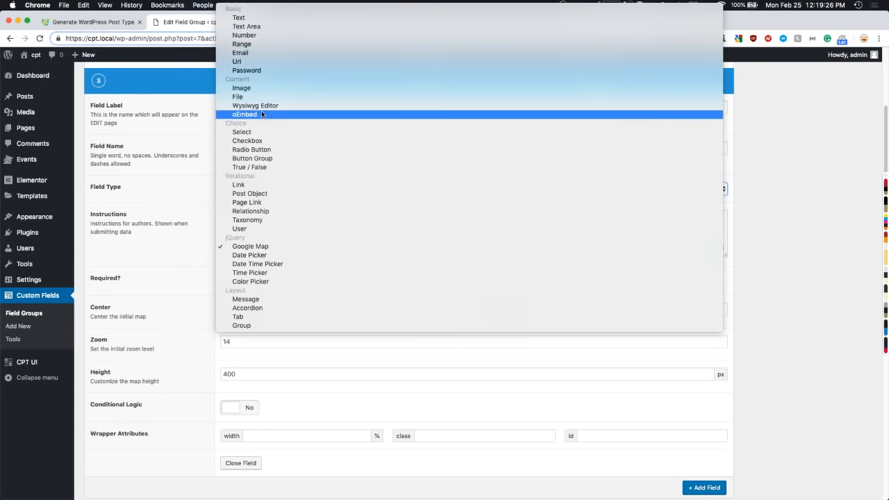
click(244, 13)
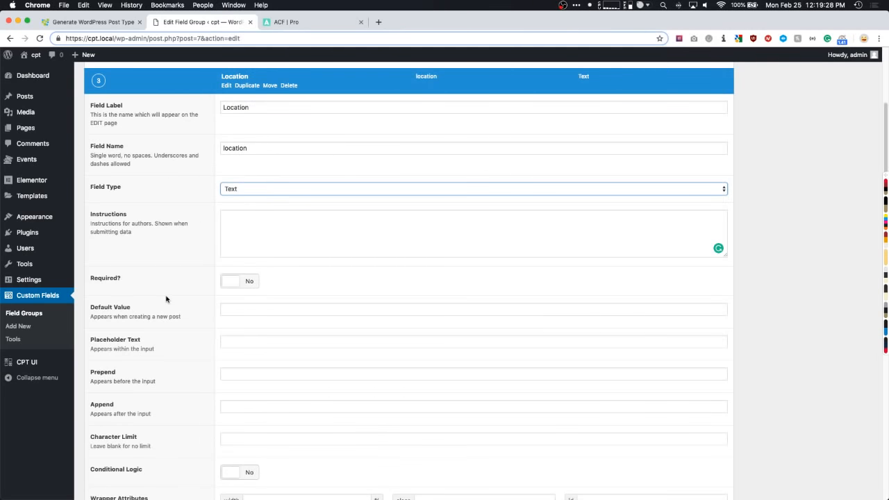
- Step through Location's placeholder, default value and character limit boxes, then collapse it
scroll(189, 291, down, 3)
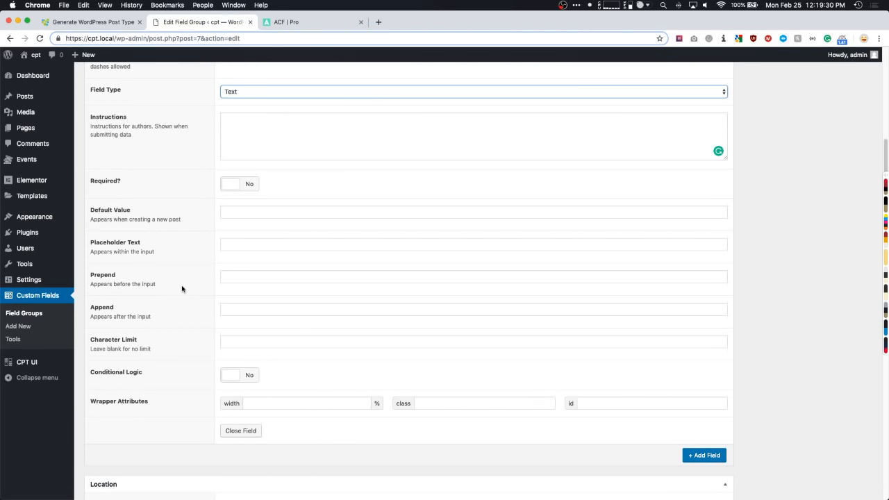
click(234, 243)
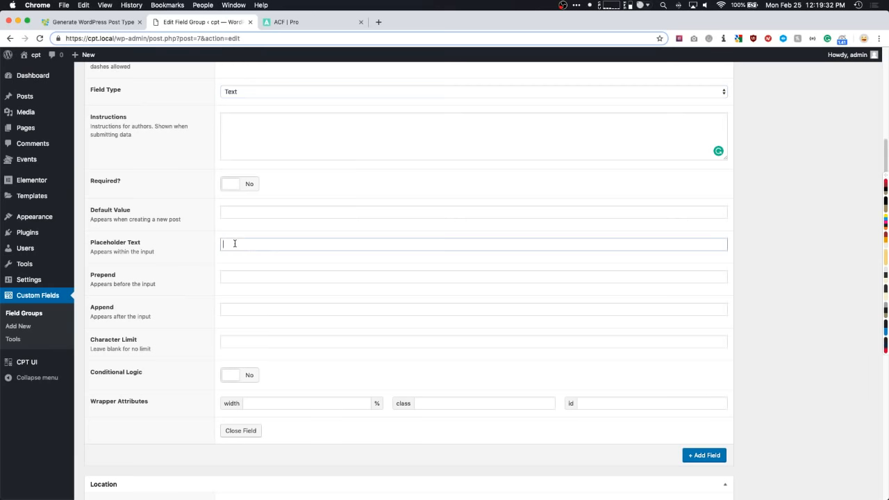
click(230, 213)
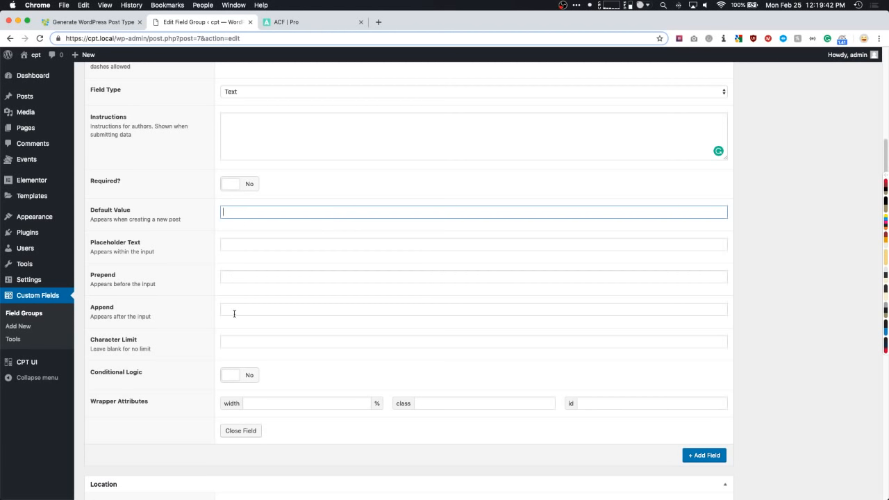
scroll(227, 312, down, 1)
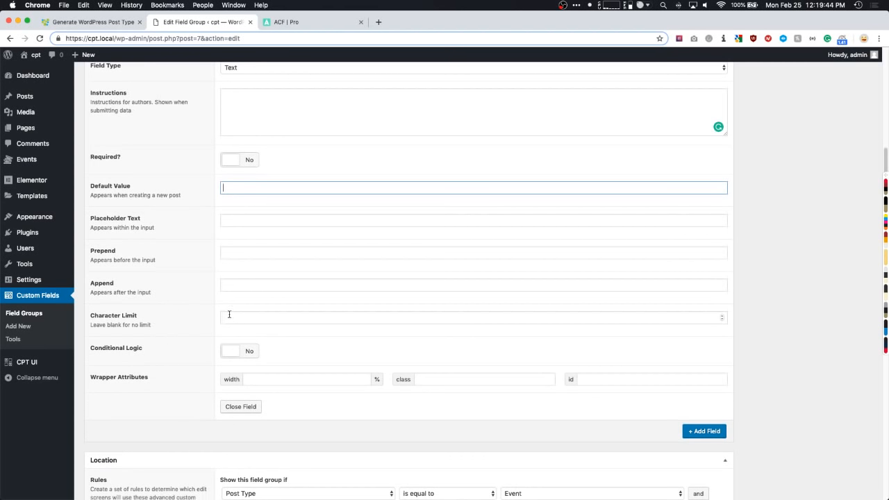
click(230, 317)
scroll(197, 330, down, 1)
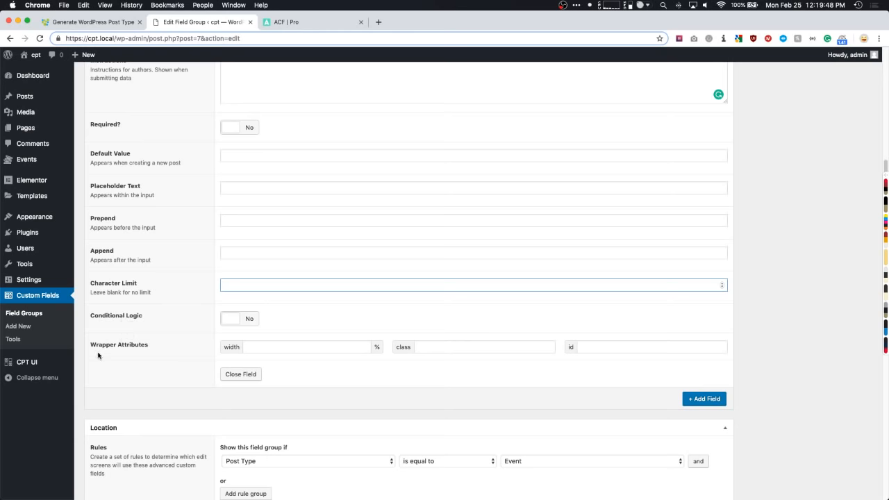
scroll(224, 353, up, 4)
scroll(224, 354, up, 4)
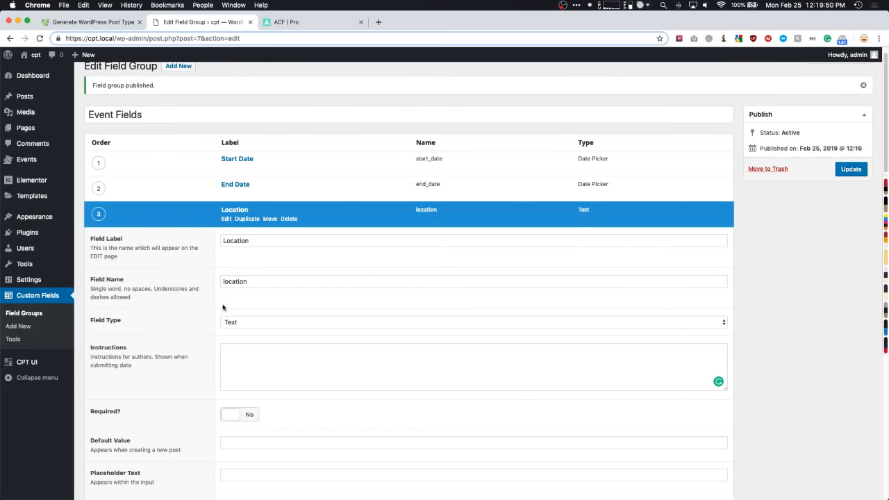
click(224, 212)
- Add a fourth Text field labelled Event Time, named event_time
click(704, 237)
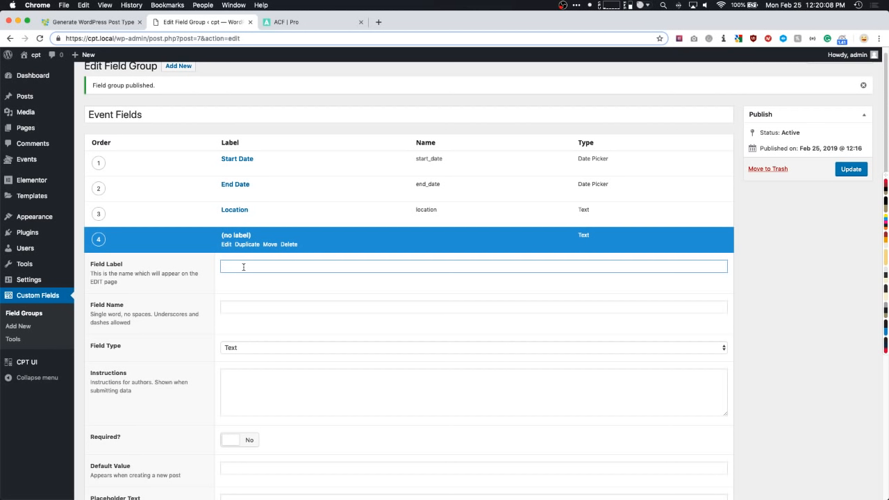
text(Event Time)
scroll(175, 257, down, 3)
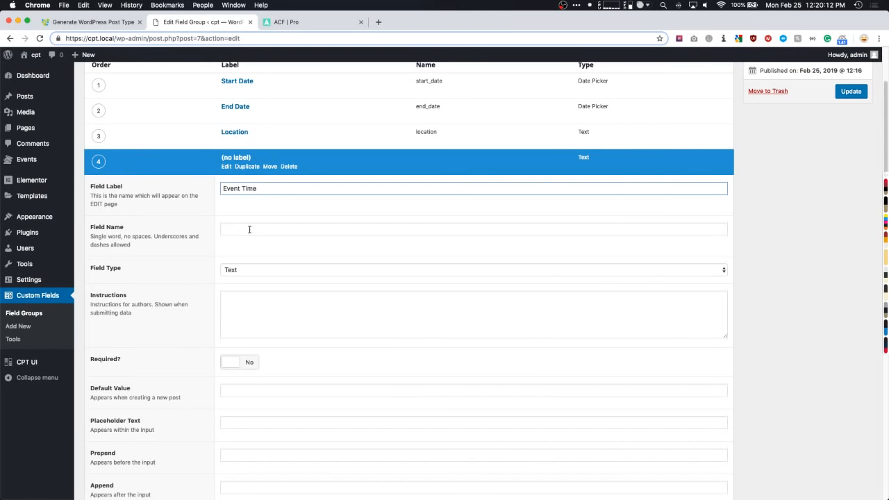
click(249, 229)
click(244, 273)
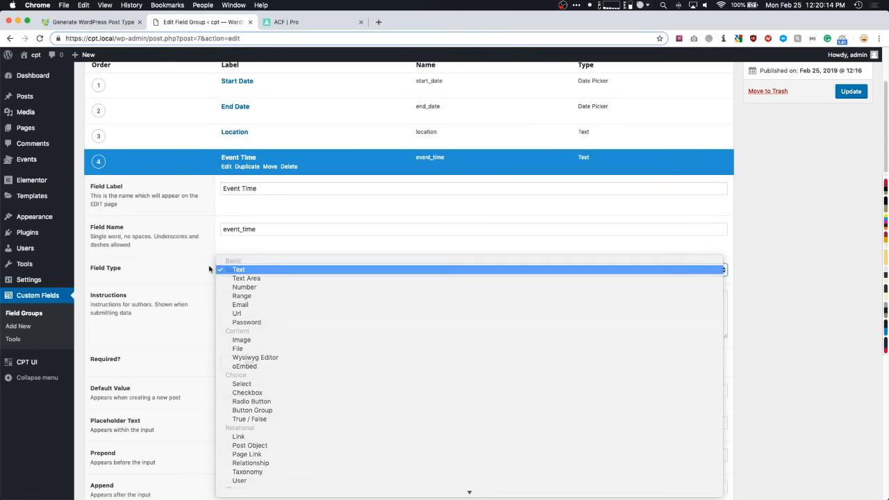
click(209, 269)
scroll(200, 266, down, 4)
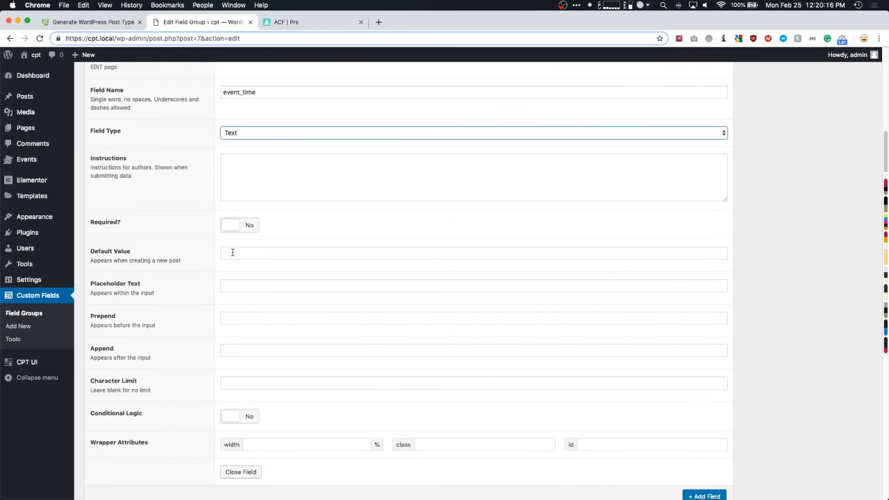
- Set the placeholder to '12:00pm - 1:00pm' and relabel the field Start Time
click(234, 279)
text(12)
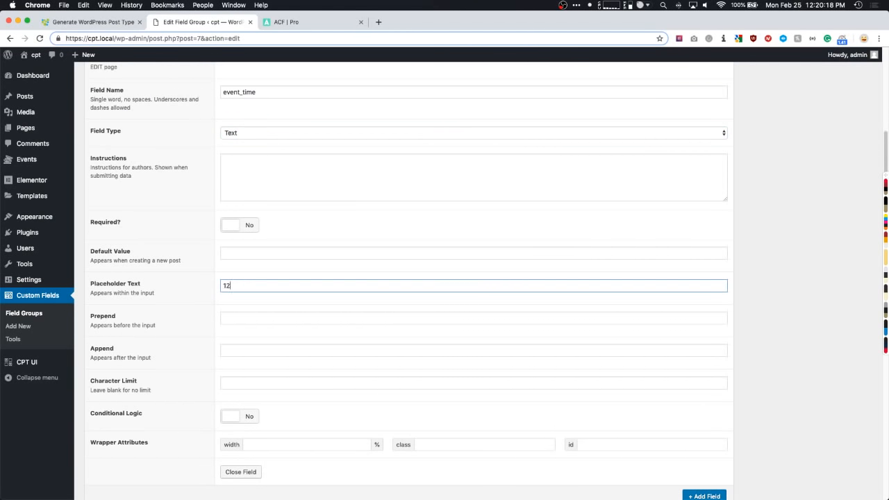
text(:00pm - 1:00pm)
drag(293, 286, 219, 287)
click(308, 285)
scroll(257, 281, up, 3)
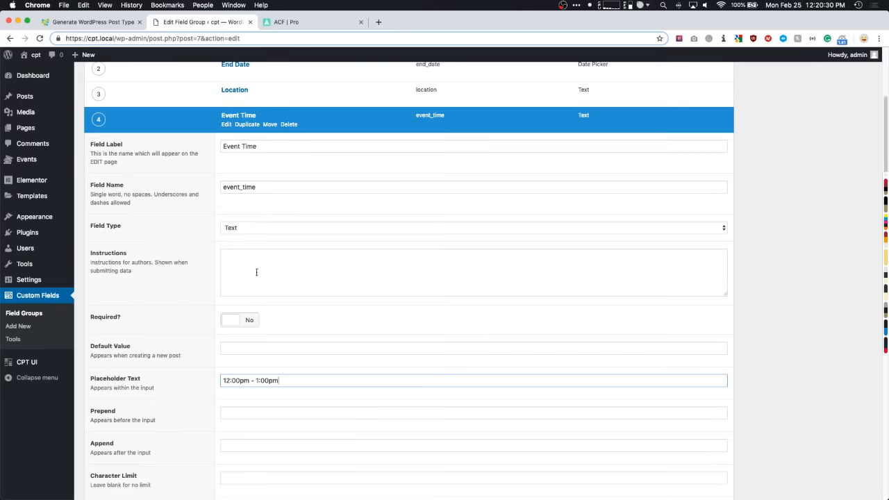
drag(259, 146, 216, 146)
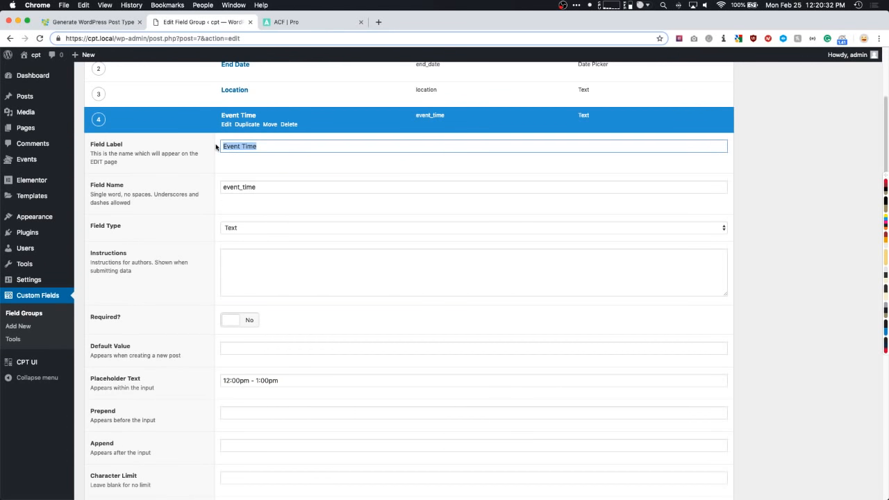
text(Start Time)
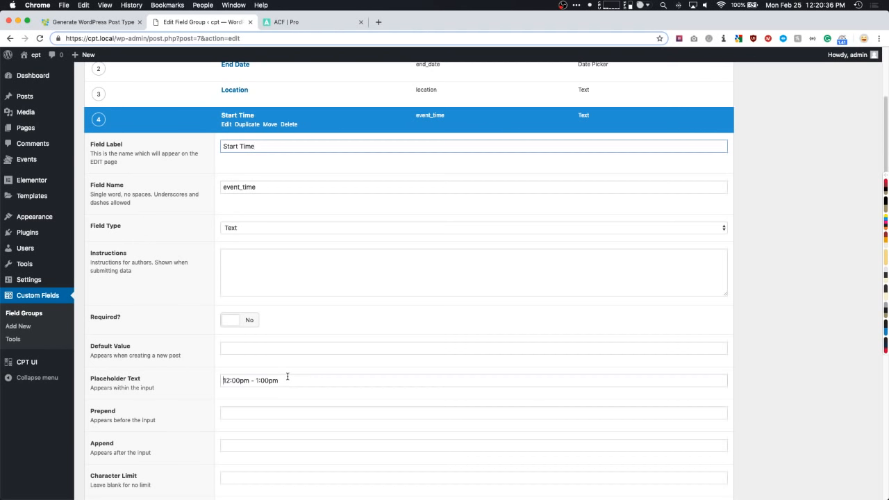
- Shorten the Start Time placeholder to '12:00pm'
drag(222, 381, 250, 382)
key(super+a)
key(BackSpace)
text(12:00pm)
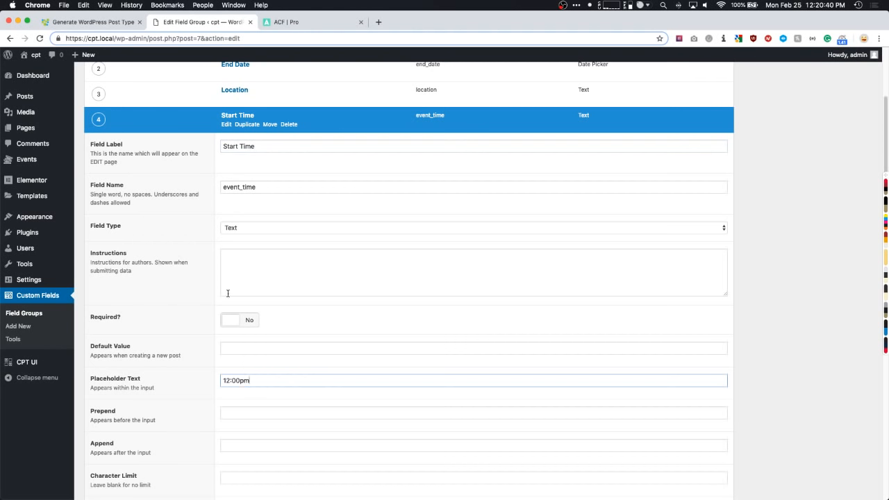
click(188, 298)
- Try Time Picker and Text Area field types, then settle on plain Text
click(244, 232)
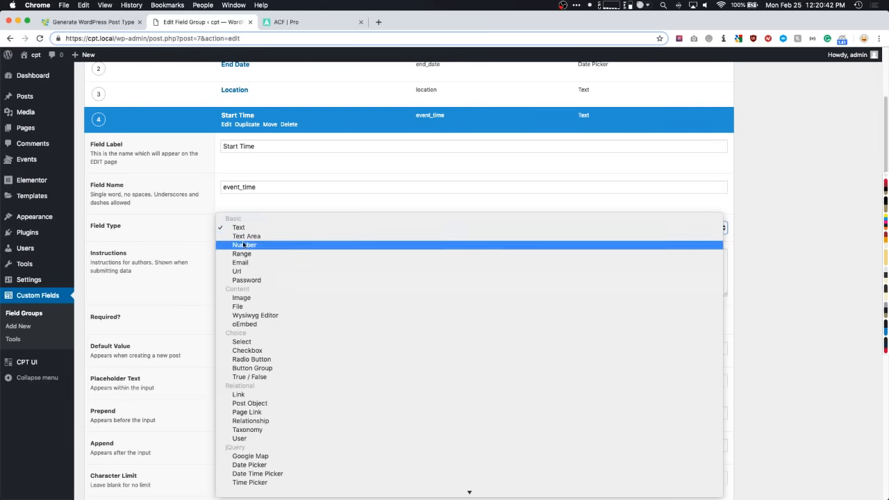
scroll(245, 264, down, 3)
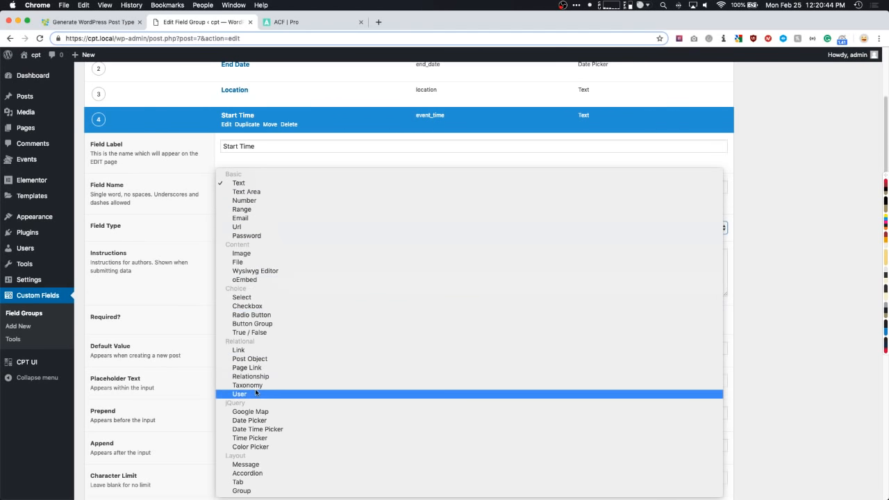
click(254, 439)
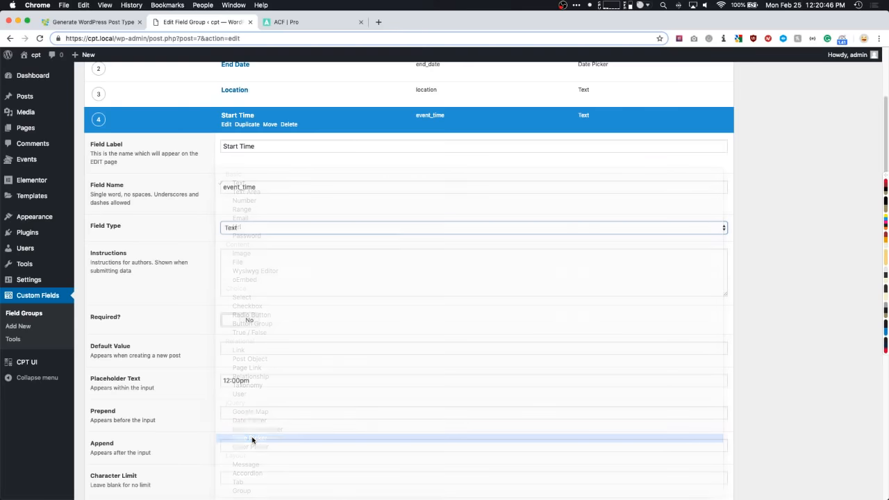
scroll(206, 375, down, 2)
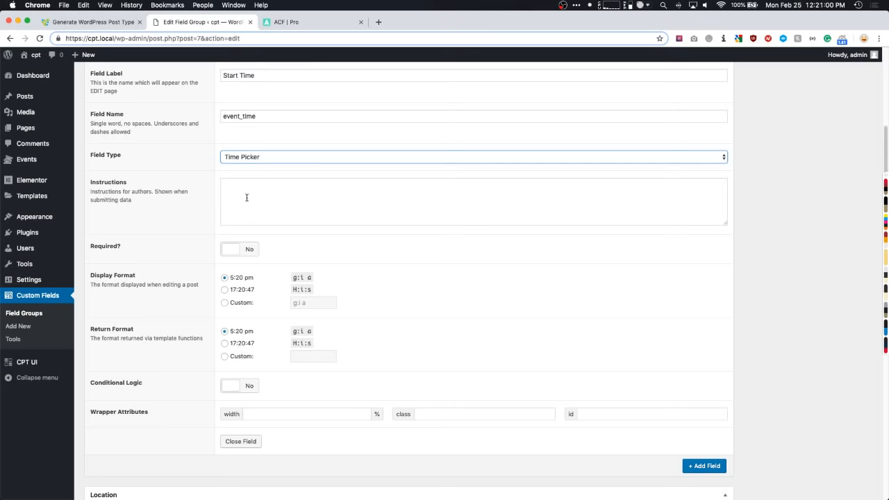
scroll(246, 194, up, 1)
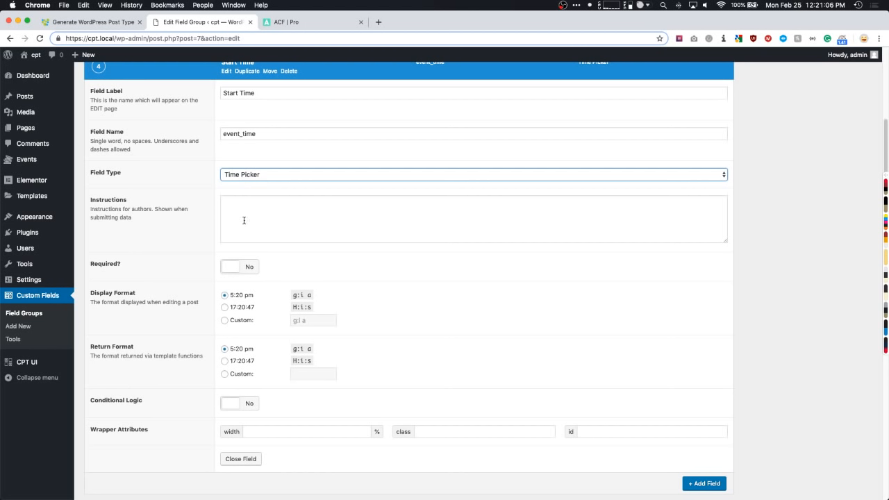
click(247, 177)
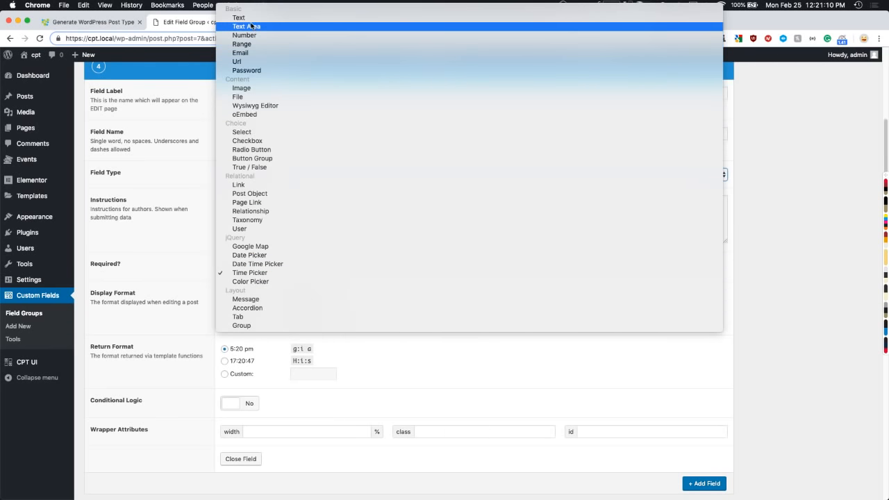
click(246, 26)
click(430, 174)
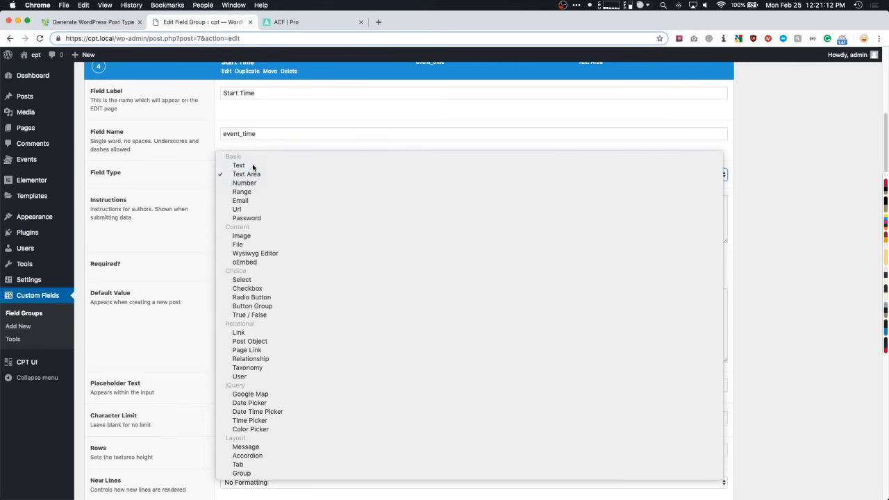
click(236, 167)
- Clear the placeholder and rename the field to start_time, then collapse it
scroll(170, 260, down, 2)
drag(256, 292, 210, 296)
key(BackSpace)
scroll(208, 292, up, 5)
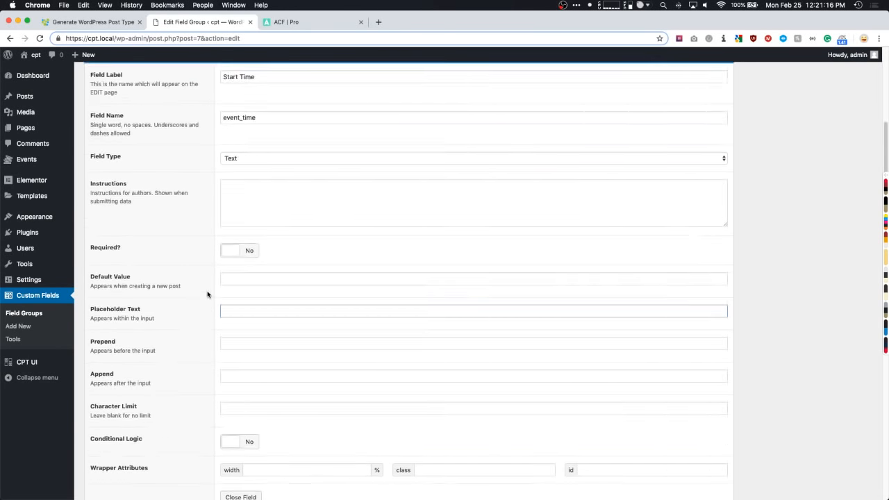
drag(276, 244, 207, 250)
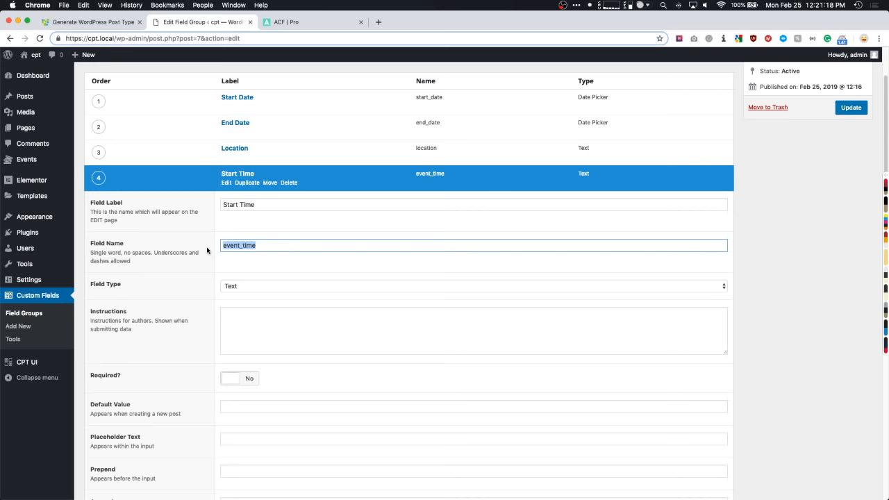
text(start_time)
click(229, 175)
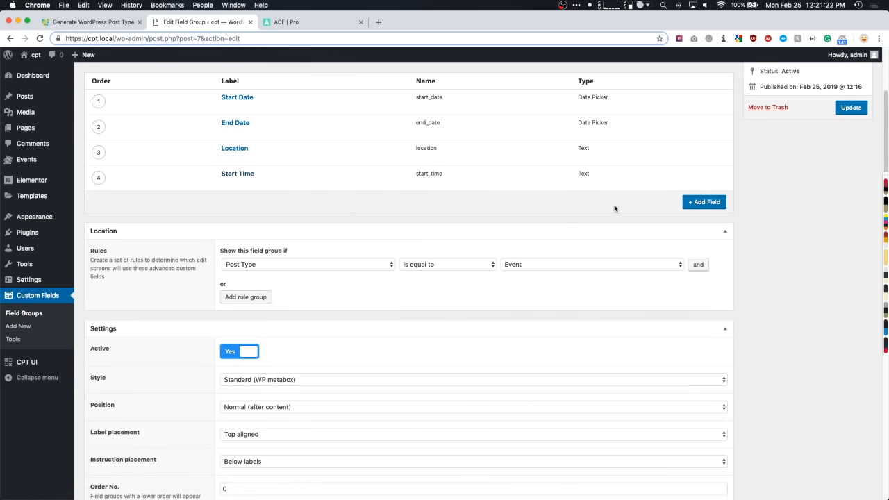
- Add a Text field labelled End Time, named end_time
click(689, 203)
text(End Time)
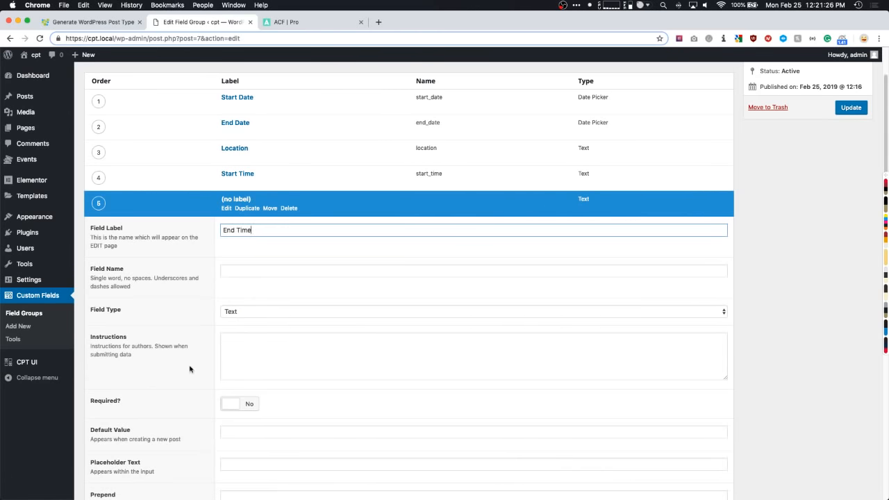
click(251, 271)
scroll(250, 274, down, 6)
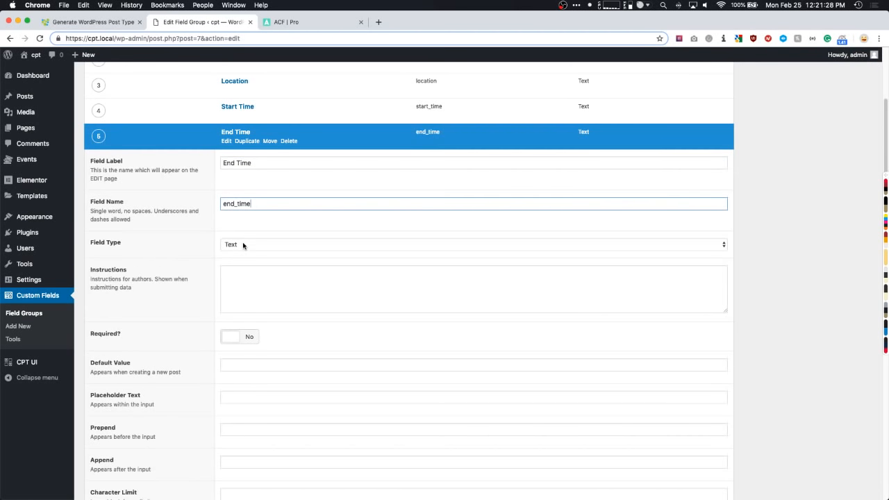
scroll(278, 307, up, 6)
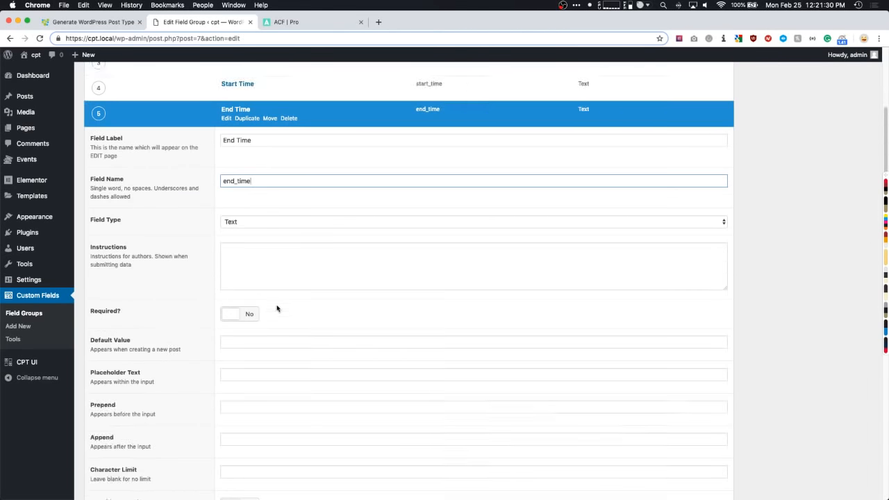
click(233, 217)
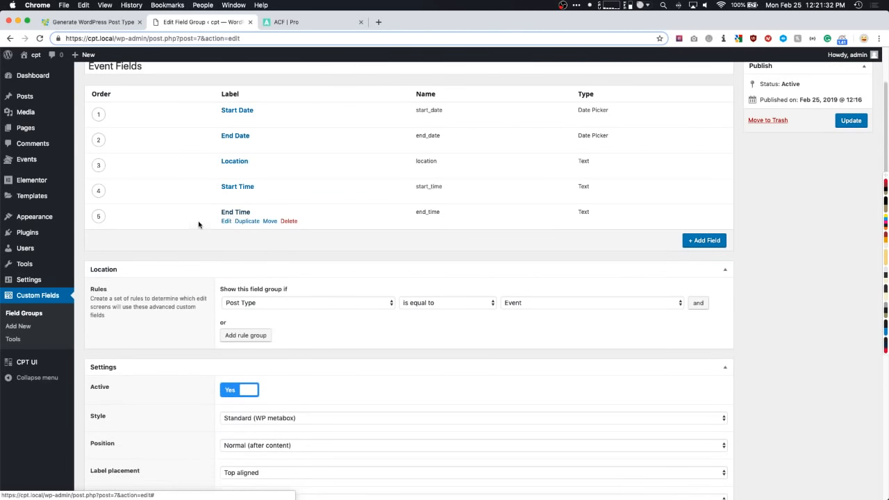
scroll(233, 217, down, 1)
- Add a Text field labelled Price, named price
click(704, 229)
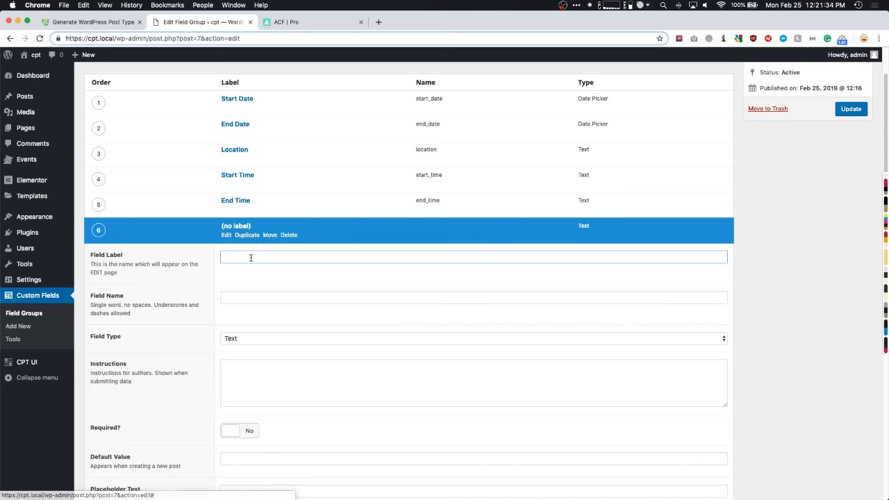
text(Price)
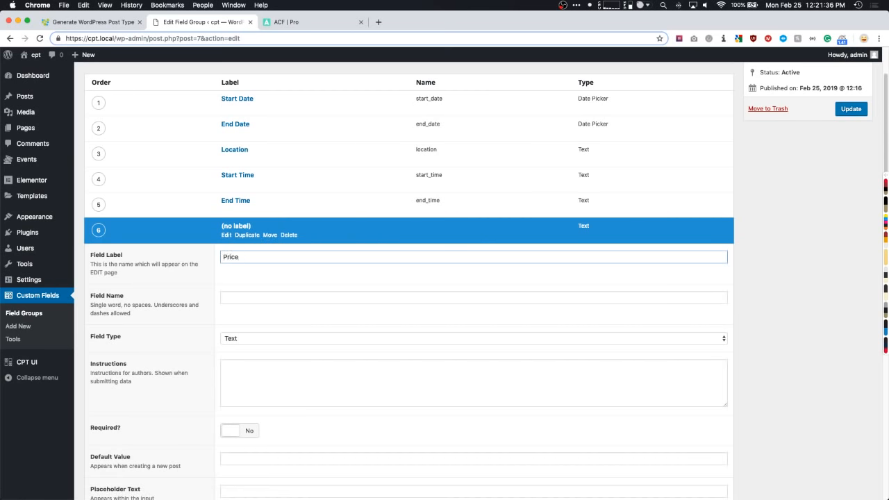
key(Tab)
key(Tab)
key(Tab)
scroll(197, 245, down, 2)
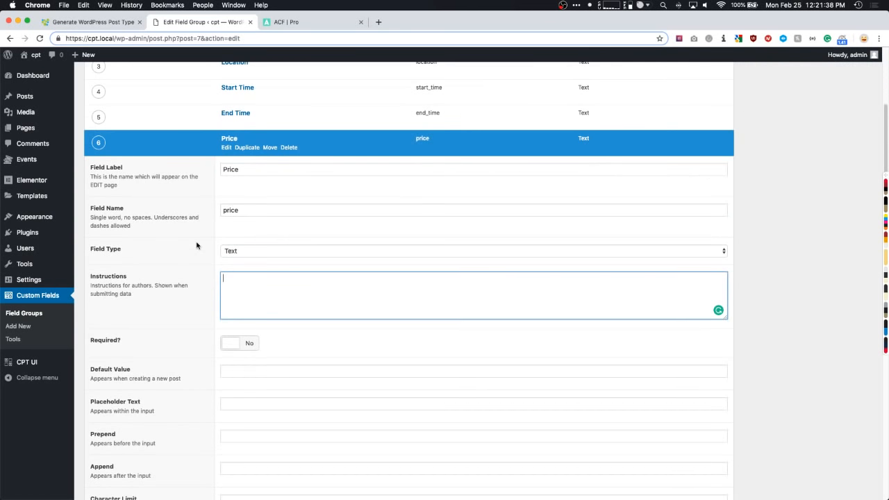
scroll(219, 257, down, 3)
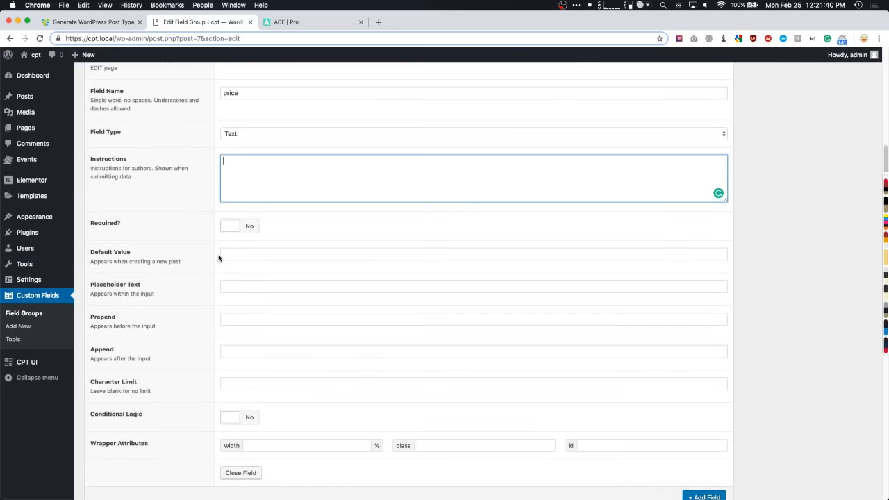
scroll(217, 262, up, 4)
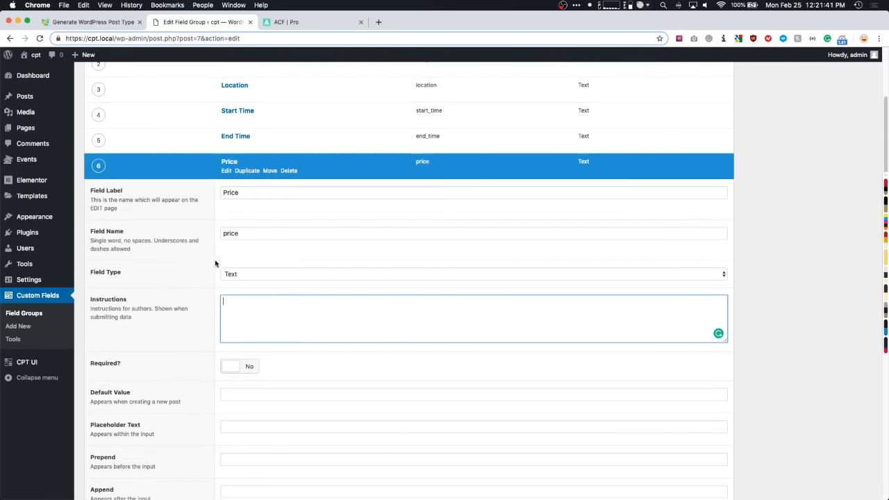
click(229, 163)
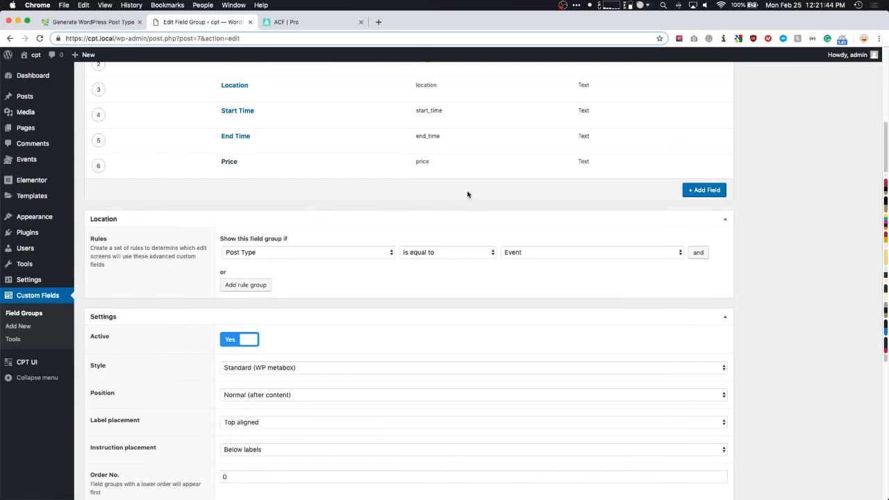
- Add a More Information Link field (more_information_link) with Url as its type
click(706, 190)
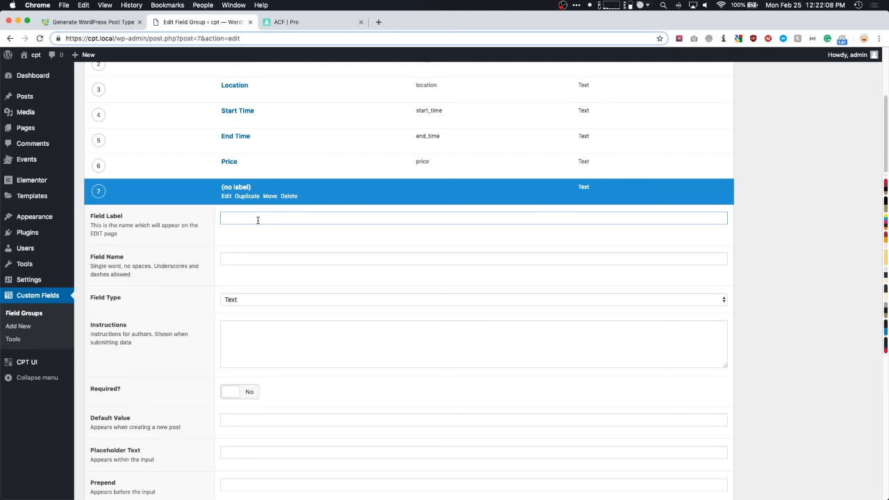
text(More information Link)
key(Tab)
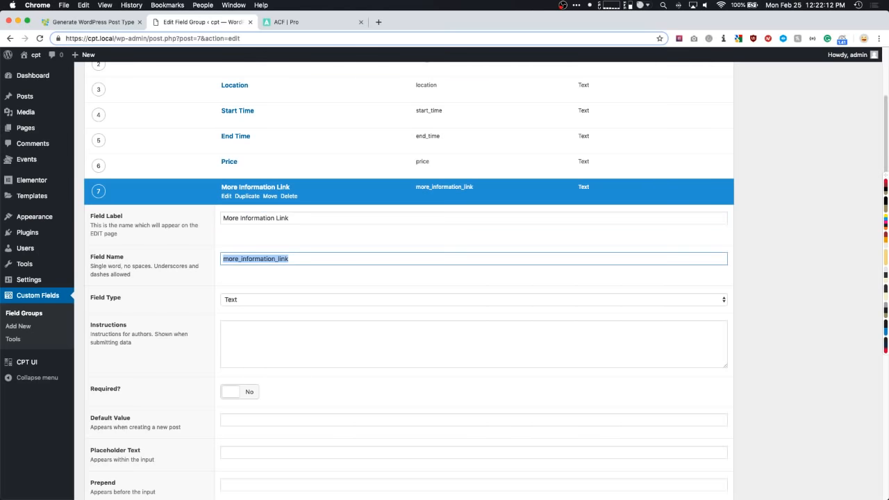
scroll(248, 222, down, 3)
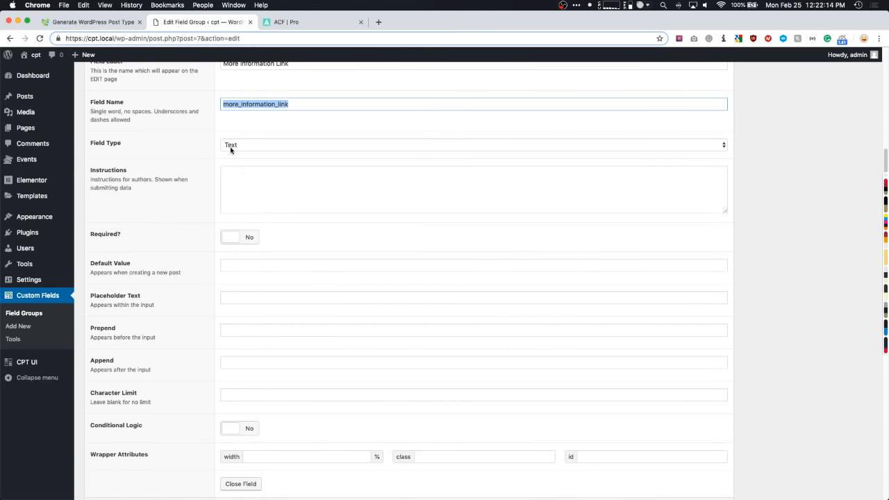
click(232, 150)
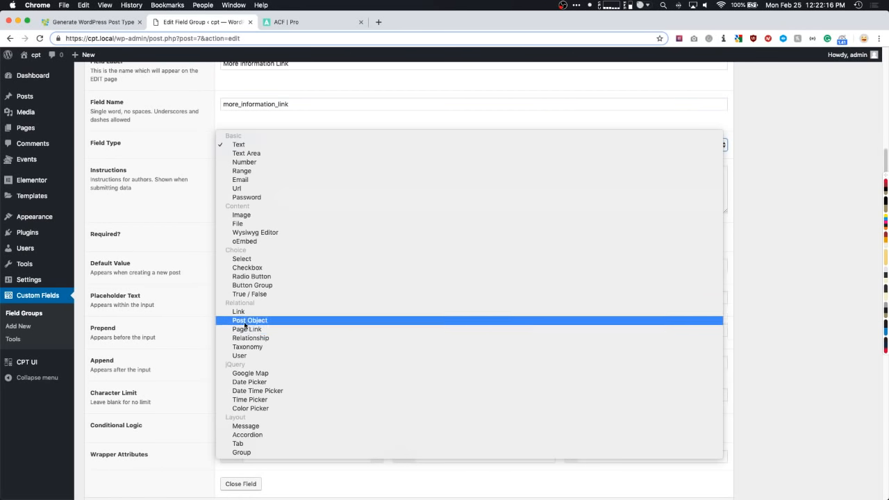
click(241, 189)
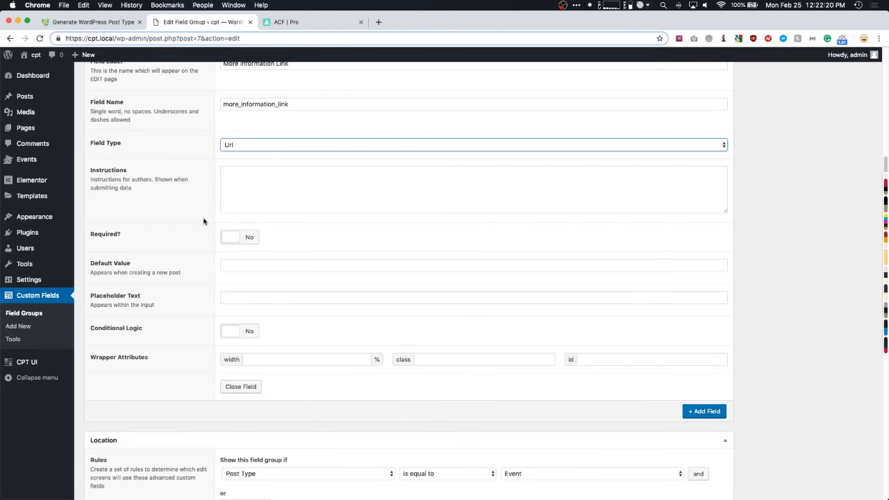
scroll(186, 356, up, 1)
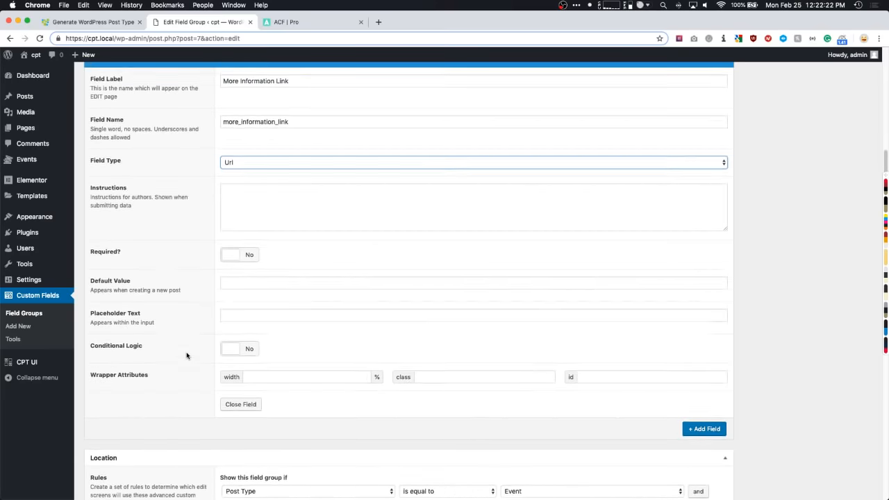
scroll(186, 355, up, 1)
click(233, 247)
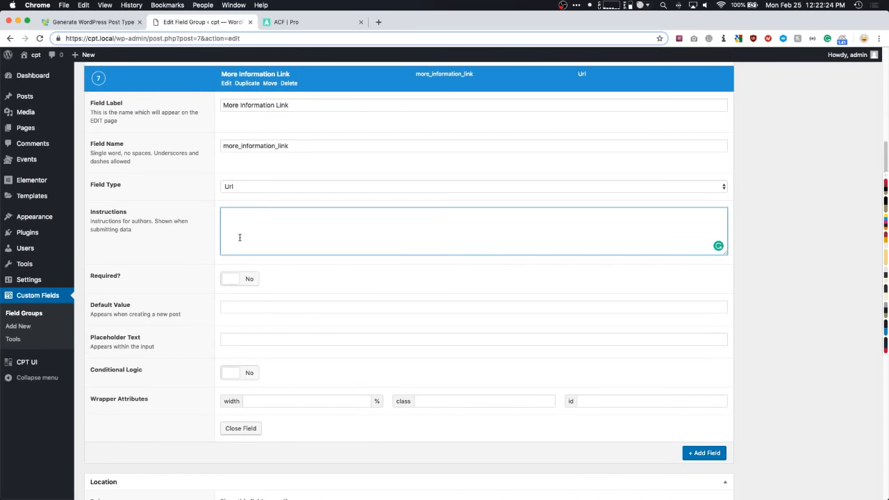
scroll(240, 237, up, 2)
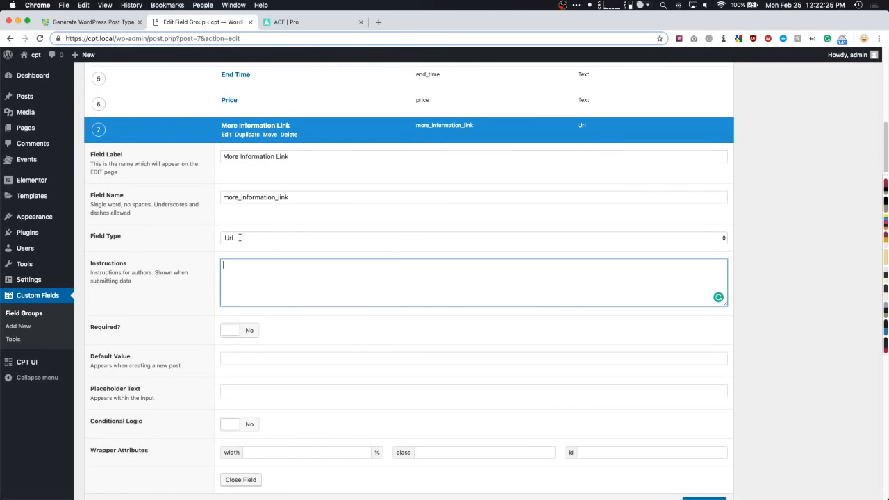
click(235, 129)
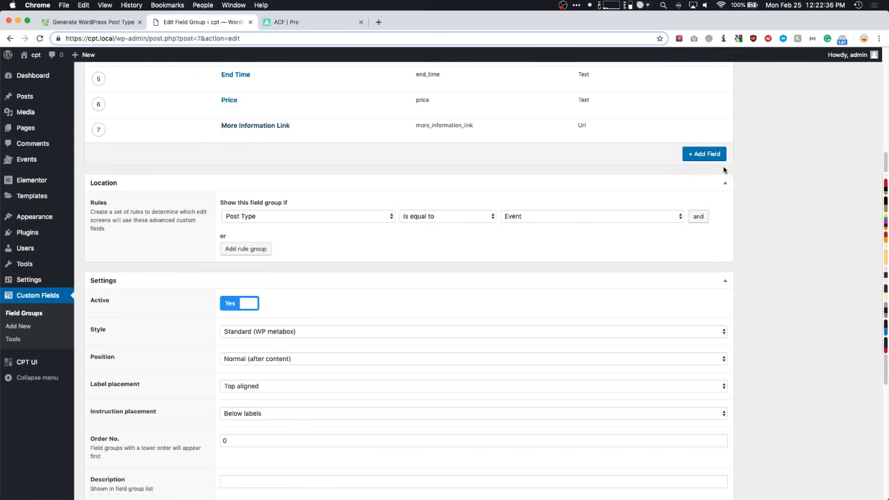
- Add a Text field 'Button Text for More Information' and move it above More Information Link
click(703, 156)
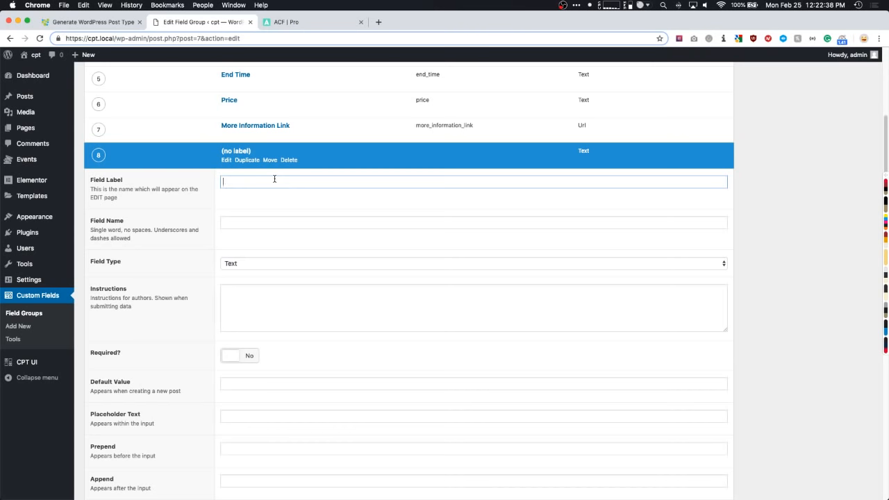
text(Button Text for More Information)
key(Tab)
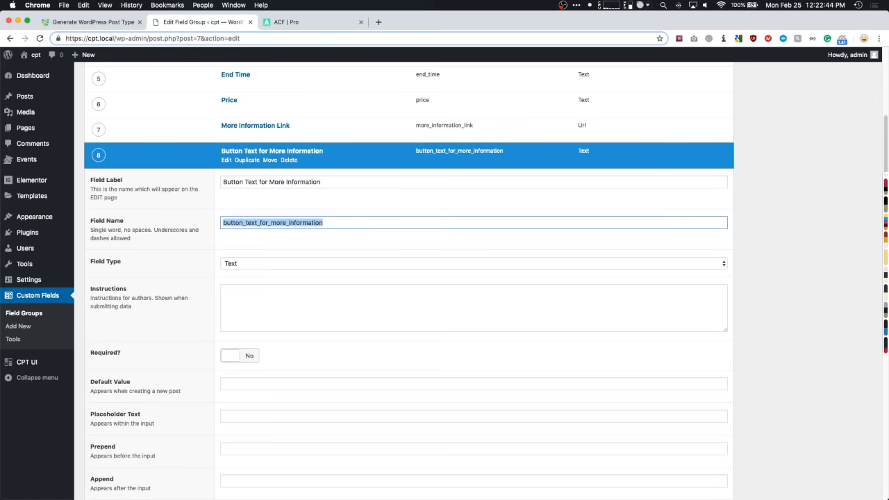
click(237, 263)
click(237, 262)
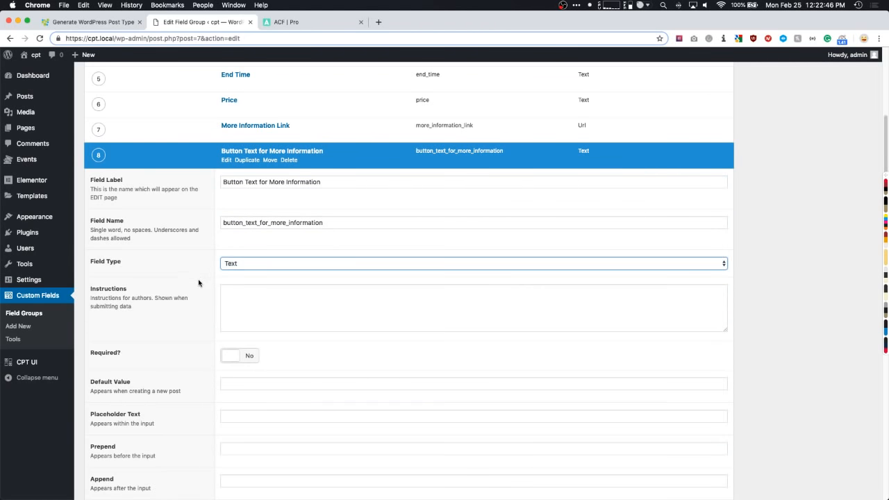
scroll(199, 283, down, 1)
scroll(199, 283, up, 2)
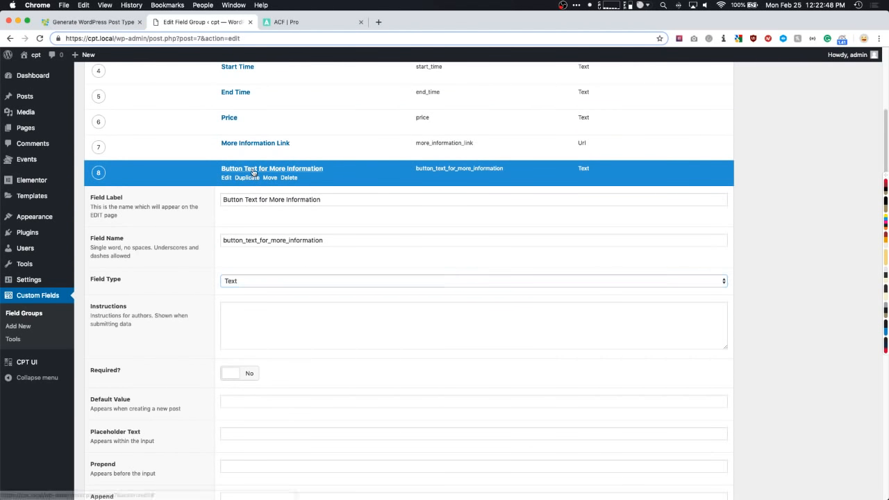
click(254, 173)
drag(96, 173, 96, 146)
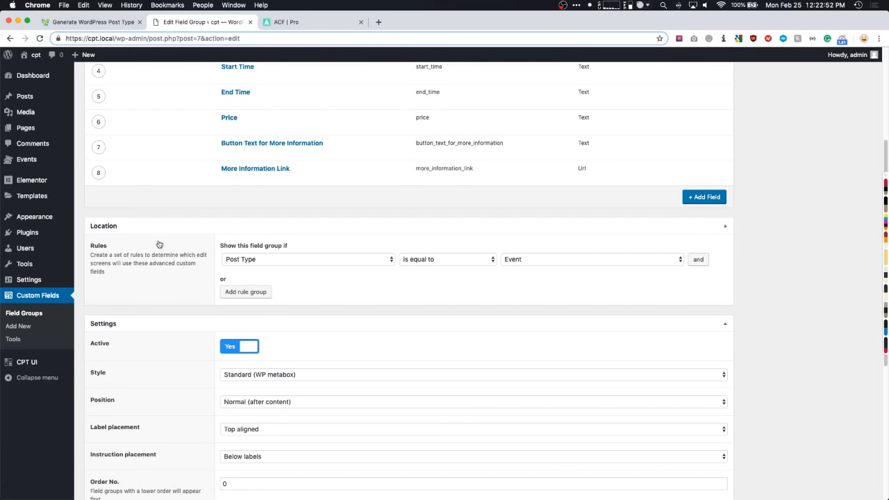
scroll(158, 244, up, 1)
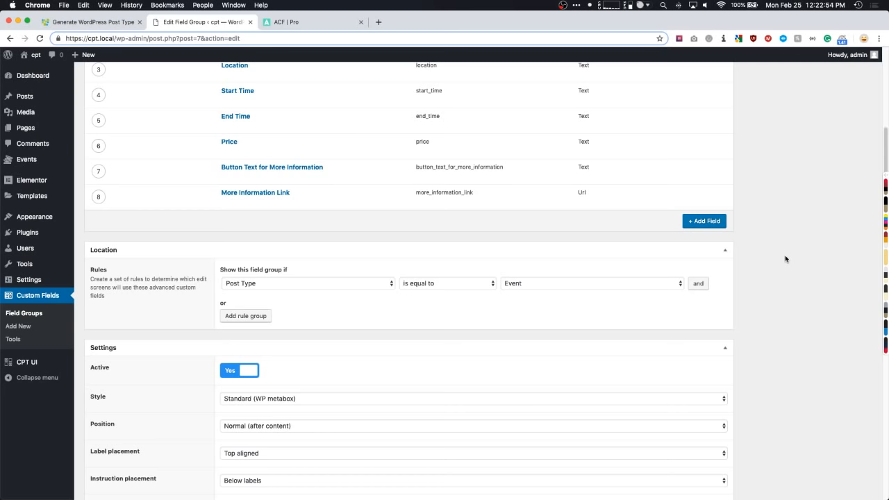
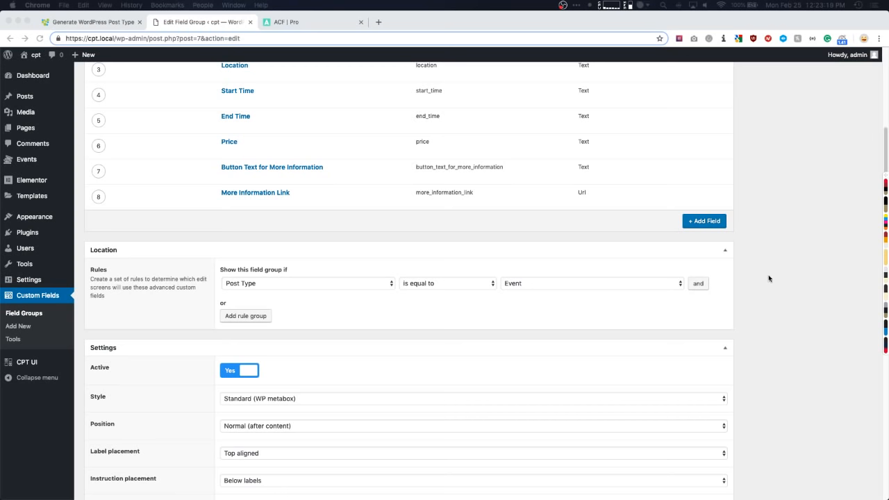
- Save the Event Fields field group with its eight fields using Update
click(770, 279)
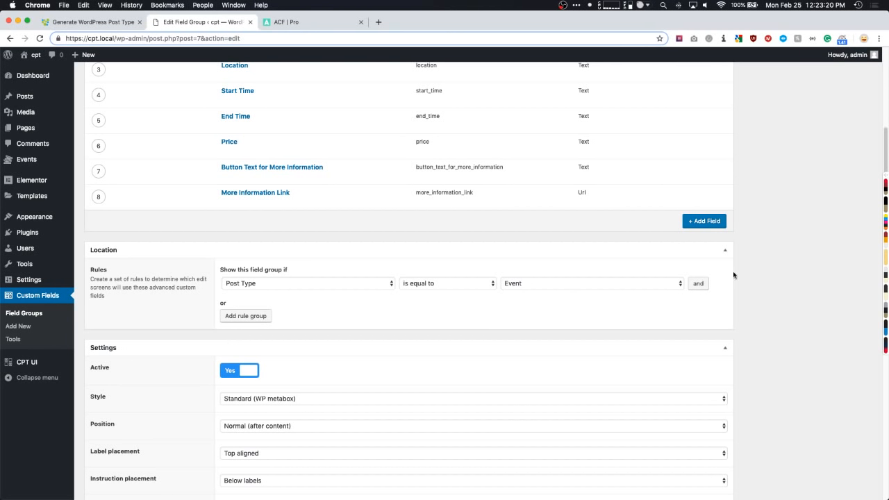
scroll(671, 274, up, 2)
scroll(670, 274, up, 2)
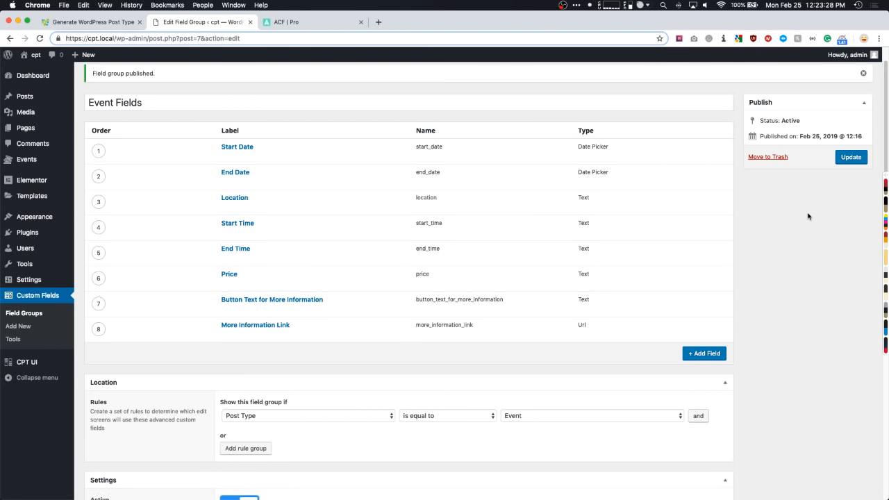
click(852, 158)
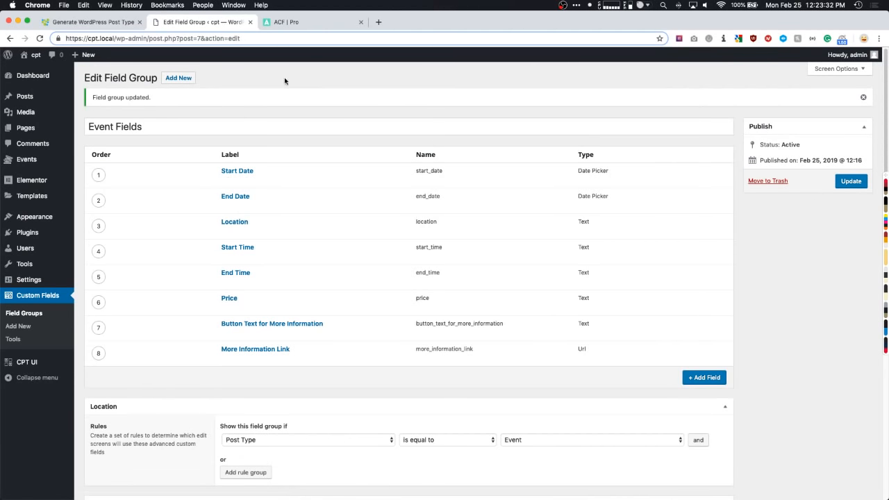
- Start a new Event post and try its End Date and Location fields
mouse_move(46, 160)
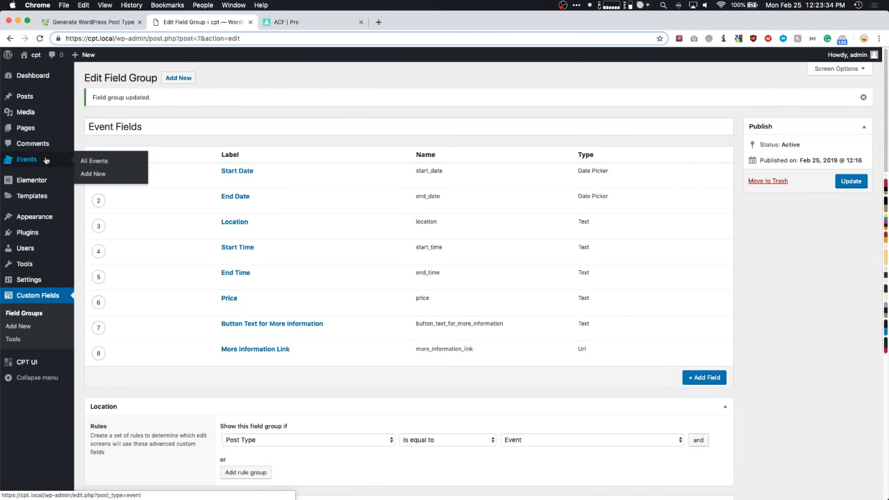
click(93, 173)
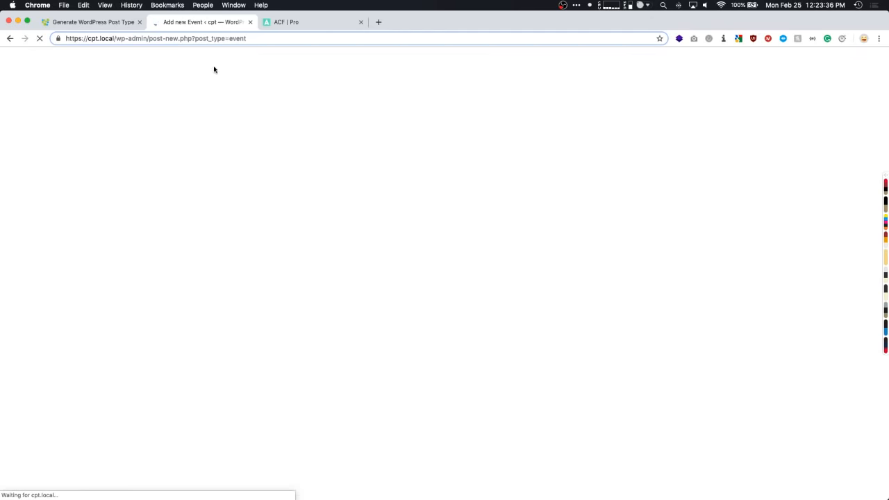
click(284, 102)
click(222, 160)
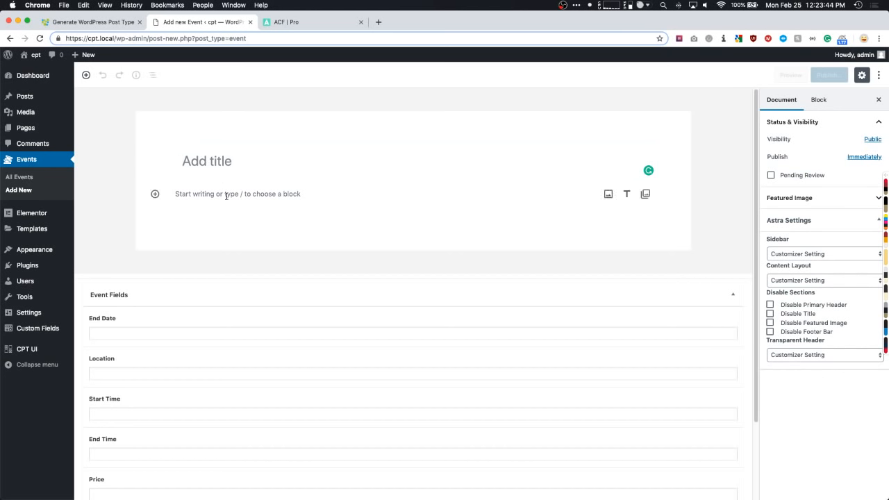
scroll(234, 197, down, 3)
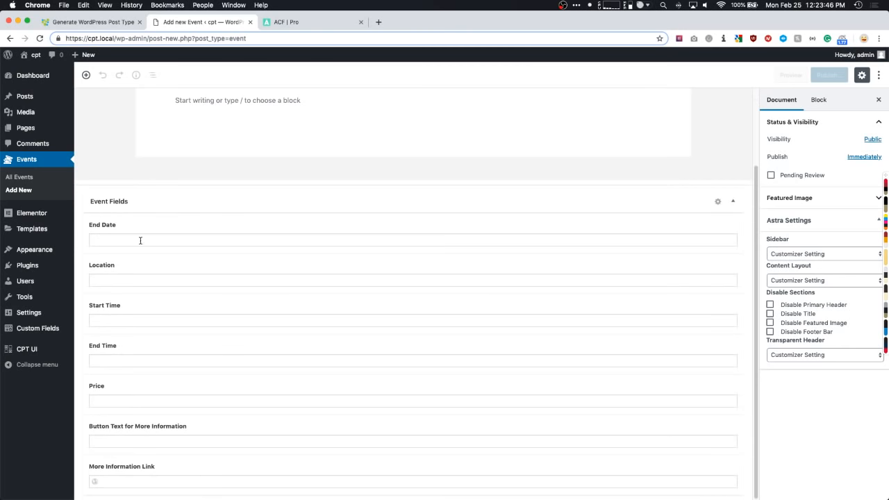
mouse_move(24, 220)
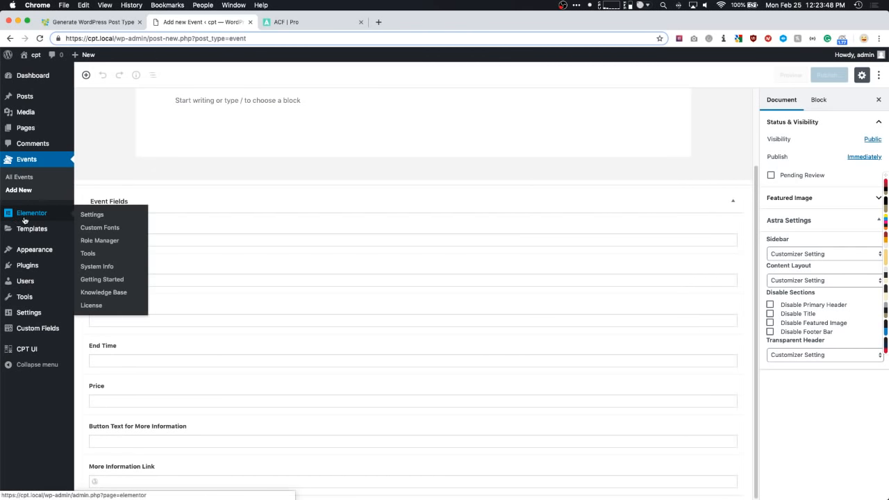
click(175, 239)
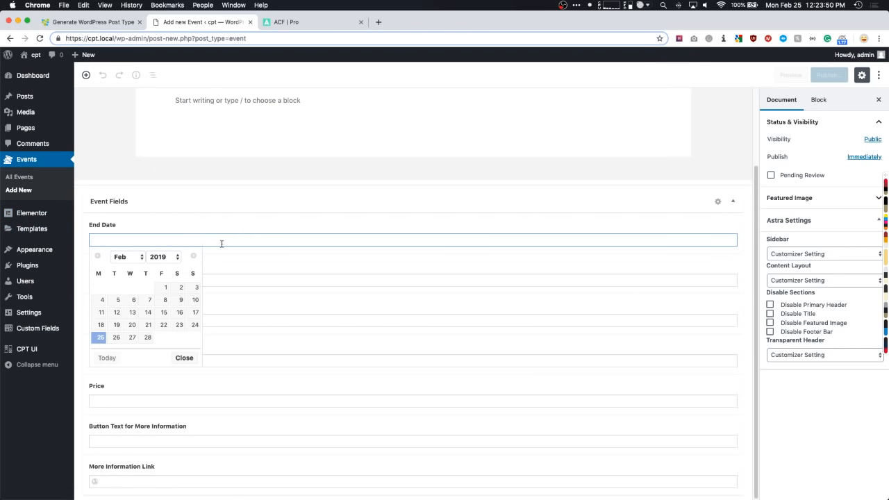
click(224, 278)
- Collapse and re-expand the Event Fields box, then open Field Groups in a new tab
scroll(137, 239, up, 1)
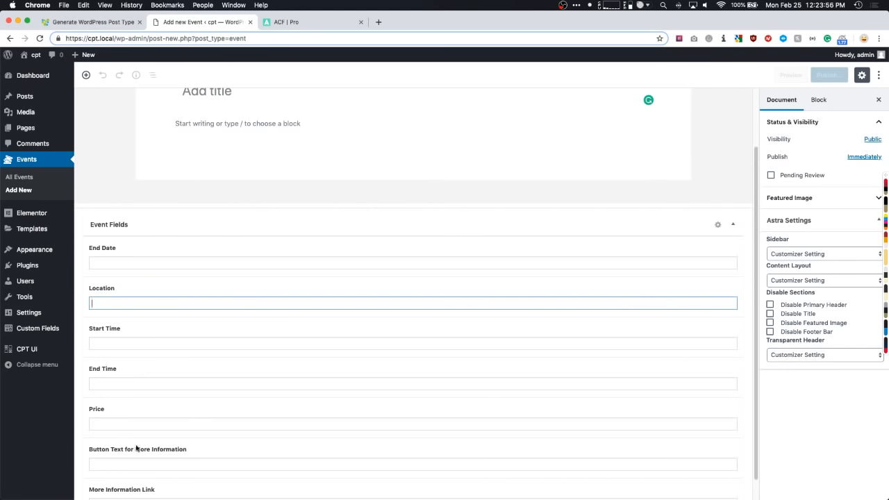
scroll(136, 448, down, 1)
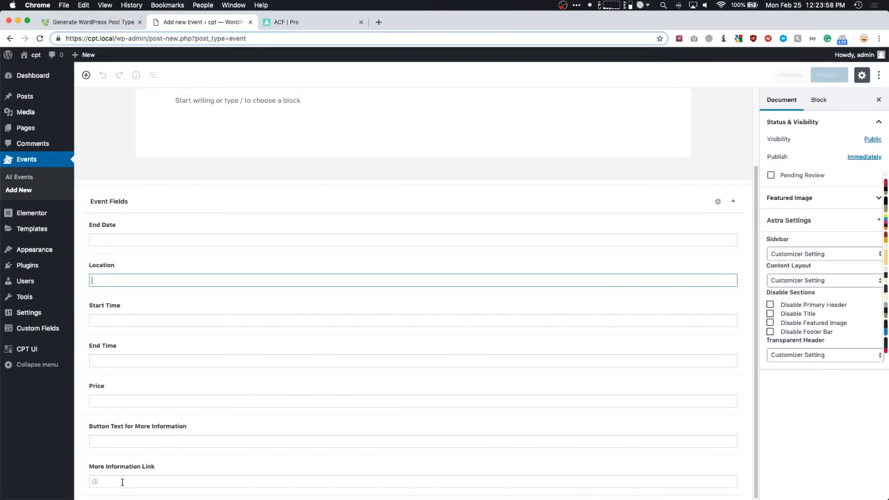
scroll(173, 361, up, 4)
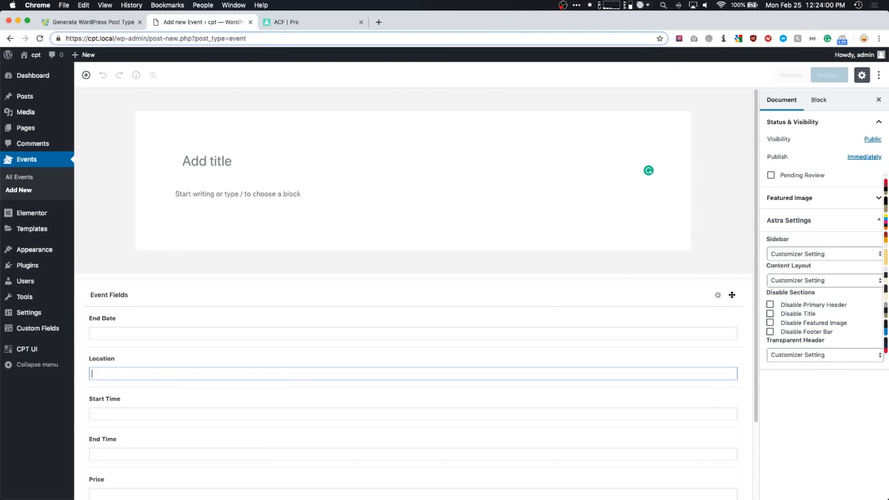
click(732, 294)
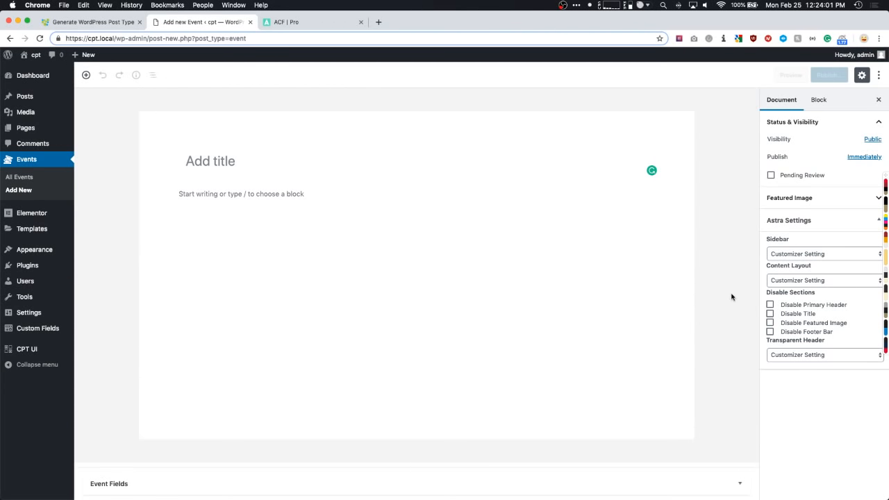
click(739, 483)
scroll(256, 280, down, 4)
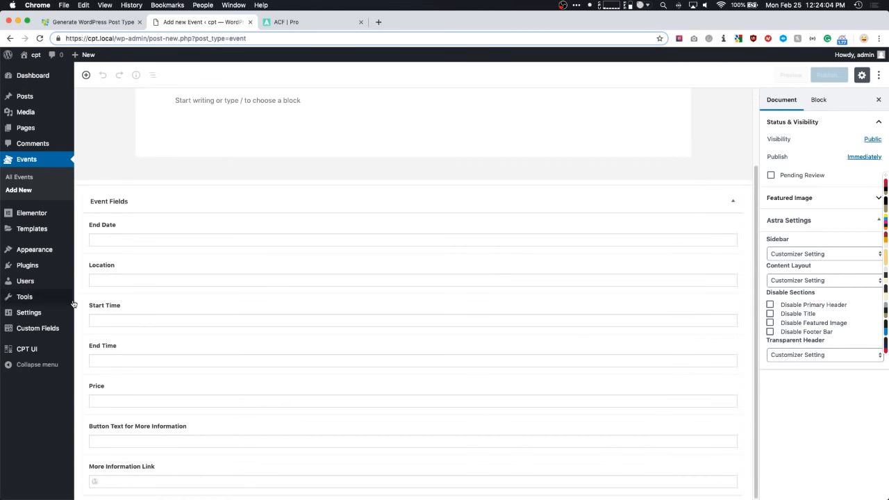
mouse_move(42, 328)
super+click(97, 328)
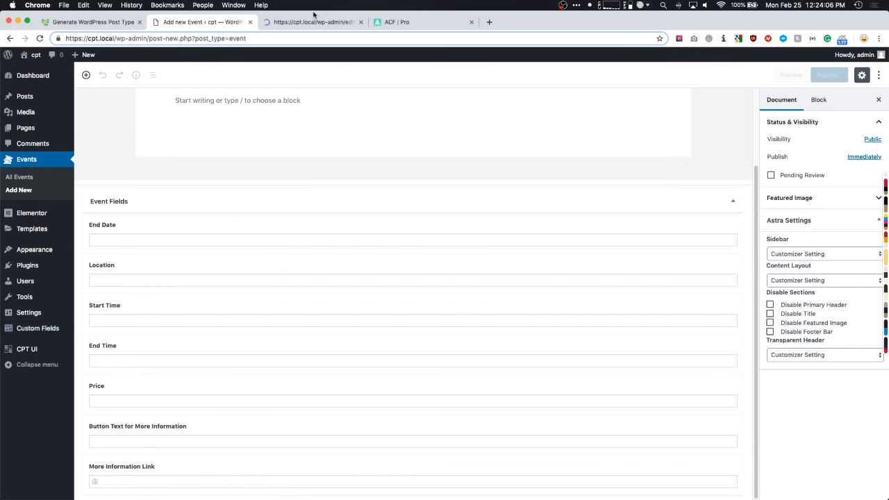
click(309, 21)
- Re-save the Event Fields group, reload the new Event page, and return to editing the group
click(138, 131)
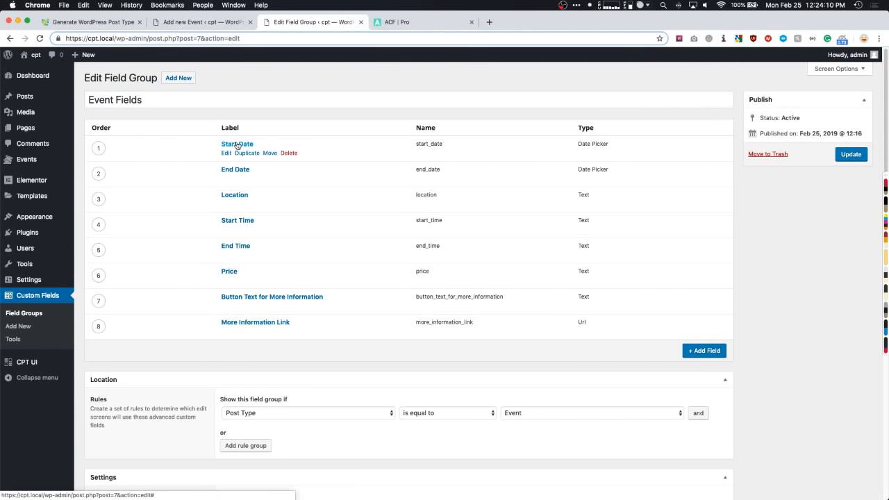
click(840, 156)
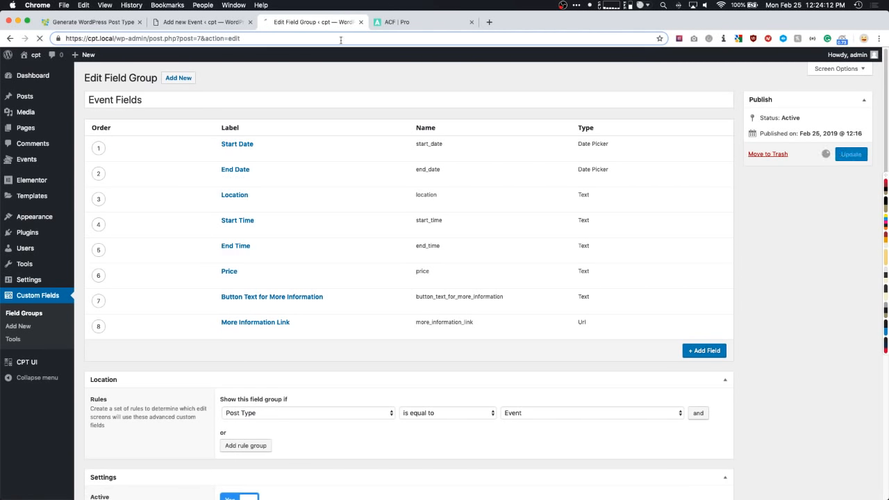
click(200, 24)
key(super+r)
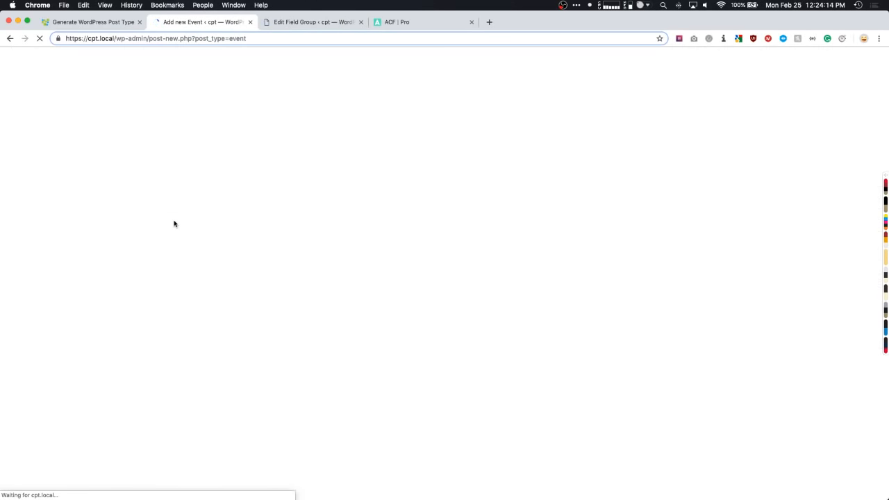
scroll(173, 223, down, 3)
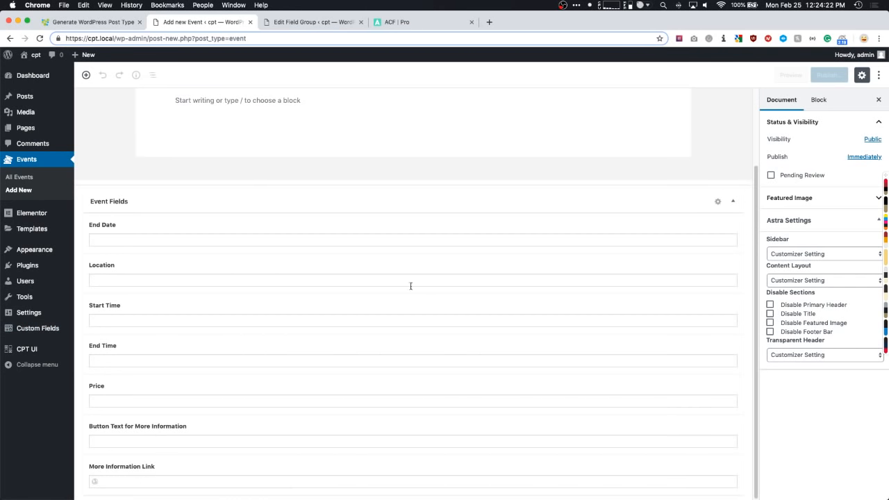
click(717, 202)
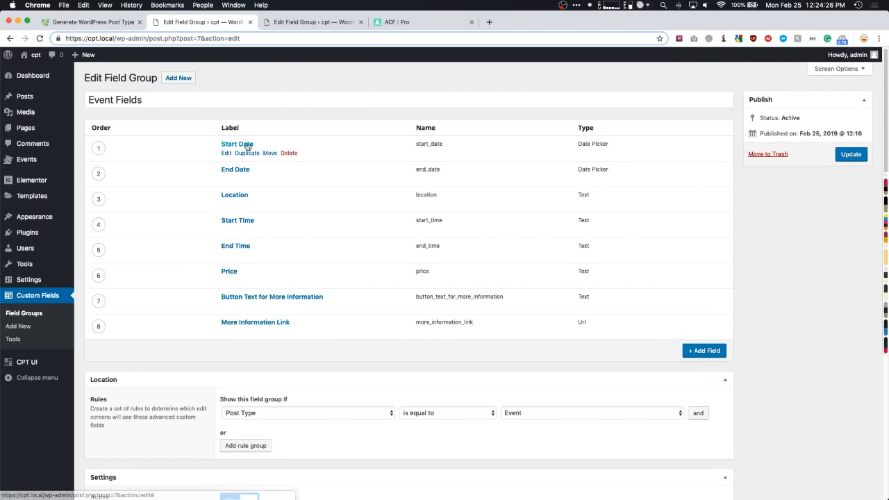
- Replace Start Date with a new Start Date Date Picker field at the top, and save
click(285, 154)
click(300, 141)
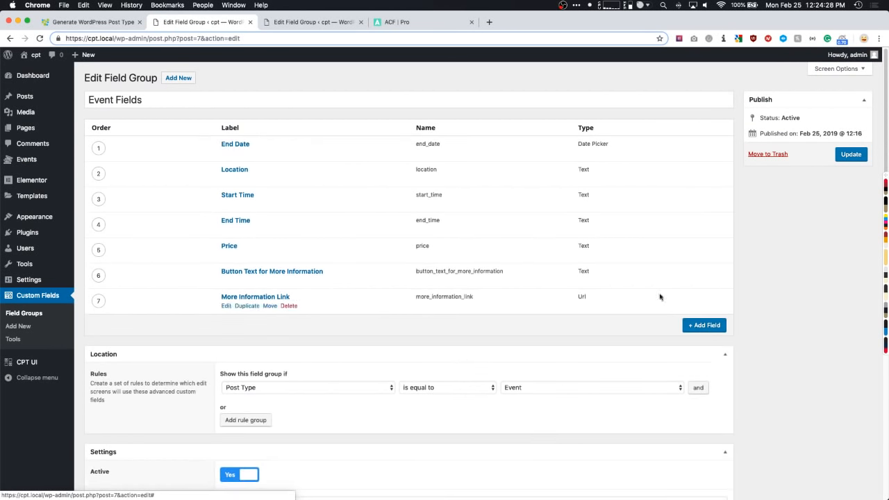
click(703, 325)
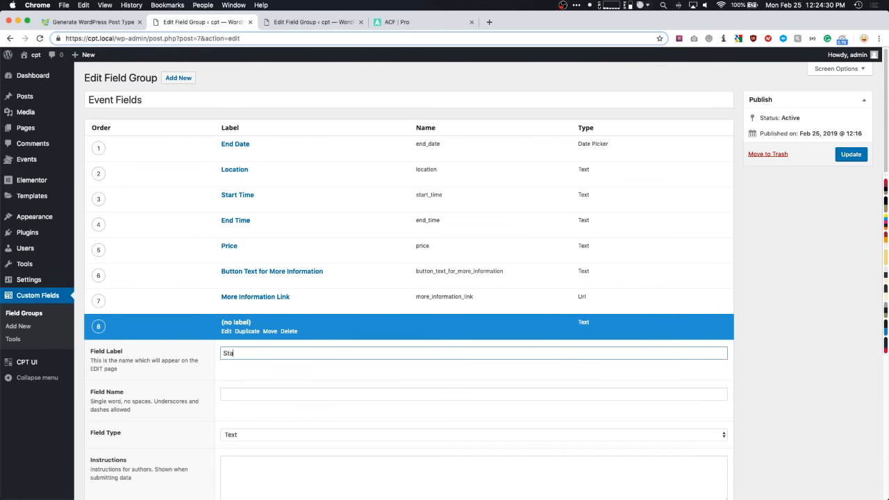
text(Start Date)
key(Tab)
key(Tab)
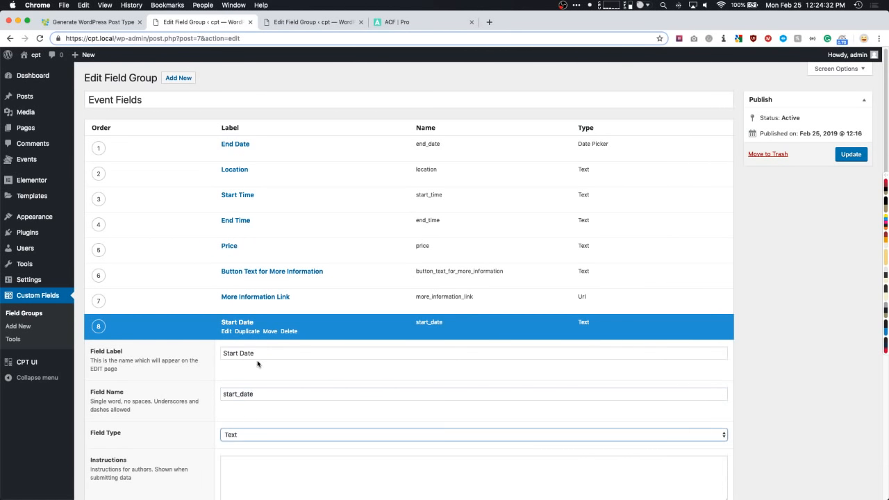
scroll(258, 365, down, 1)
click(237, 399)
scroll(236, 400, down, 8)
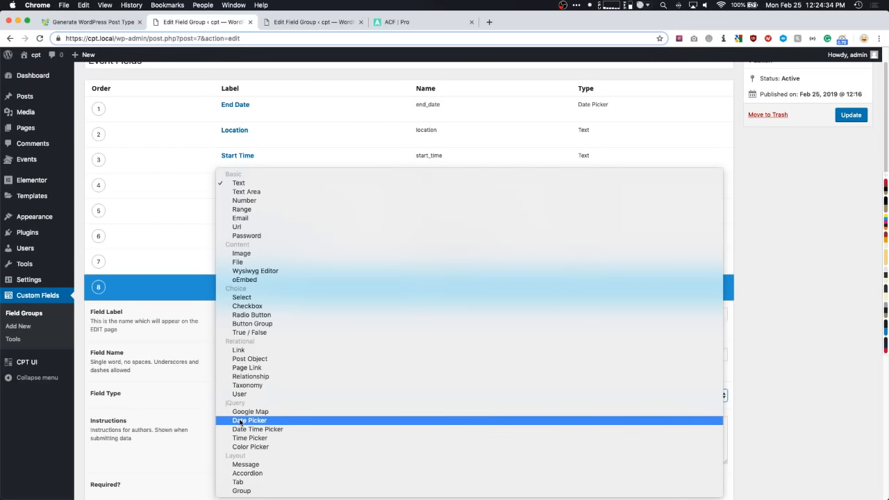
click(241, 421)
scroll(89, 320, up, 1)
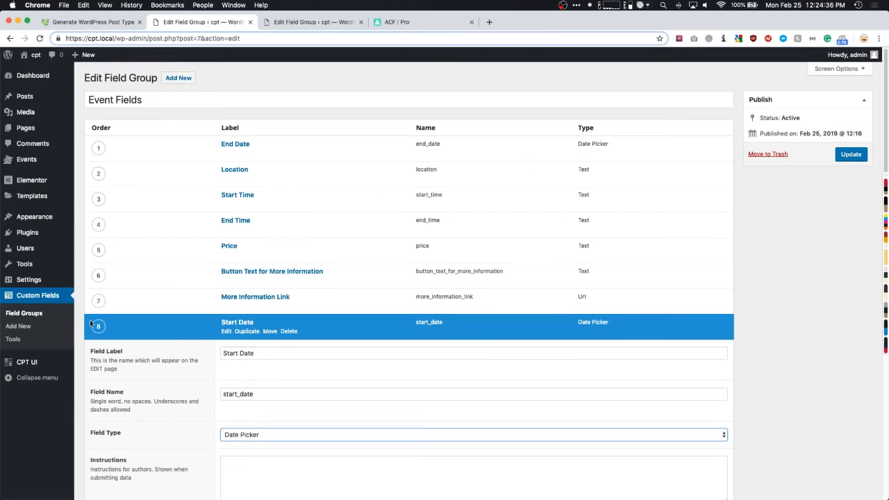
drag(99, 325, 101, 145)
click(850, 154)
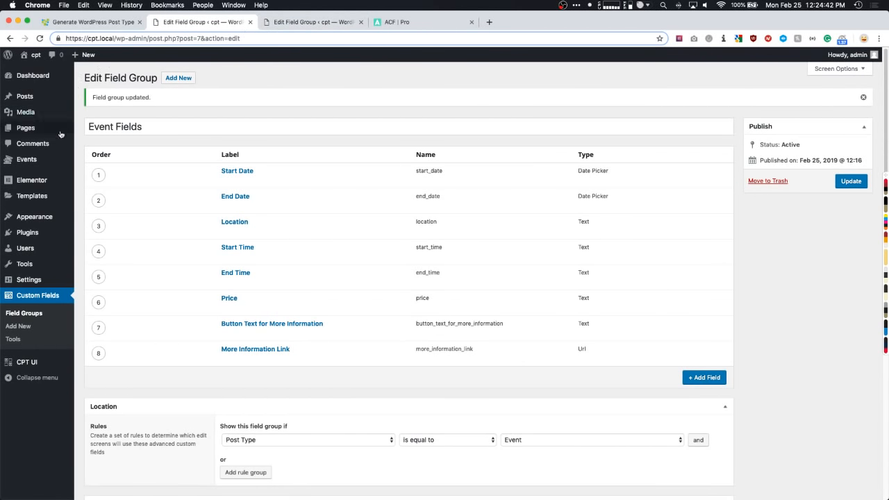
- Start another new Event titled 'YouTube Live Video'
mouse_move(28, 159)
click(94, 173)
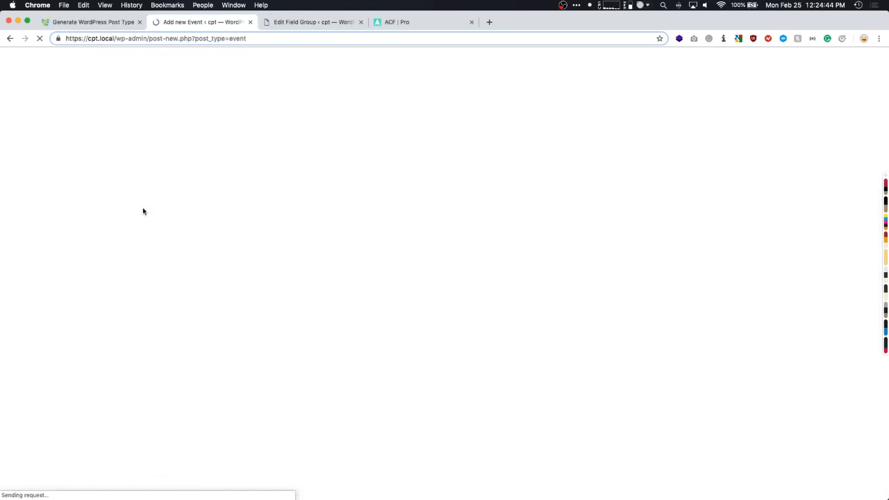
scroll(127, 229, down, 2)
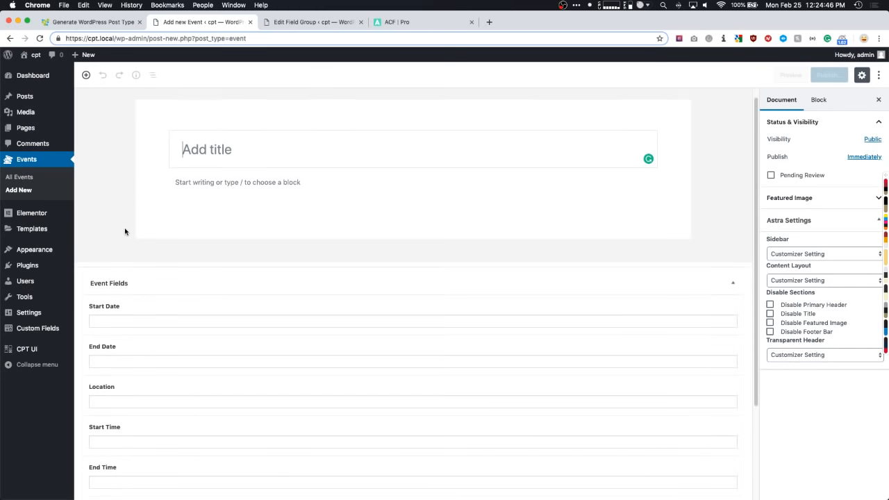
click(129, 278)
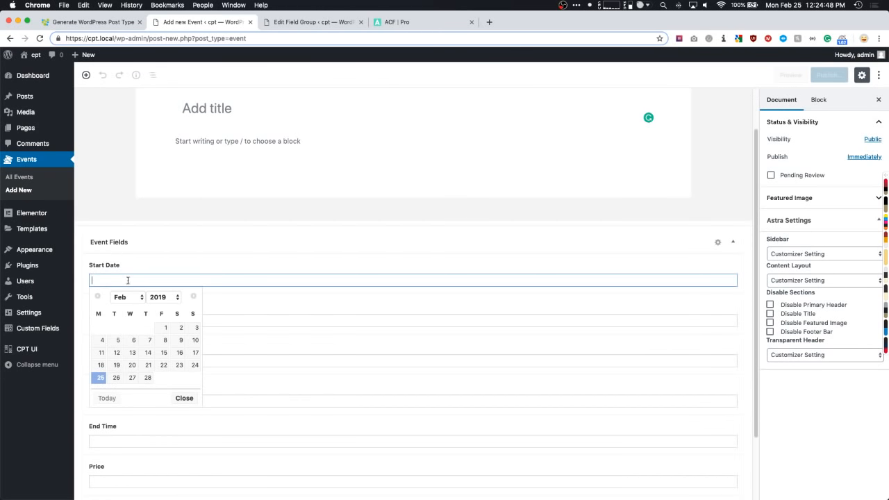
click(149, 247)
scroll(167, 209, up, 2)
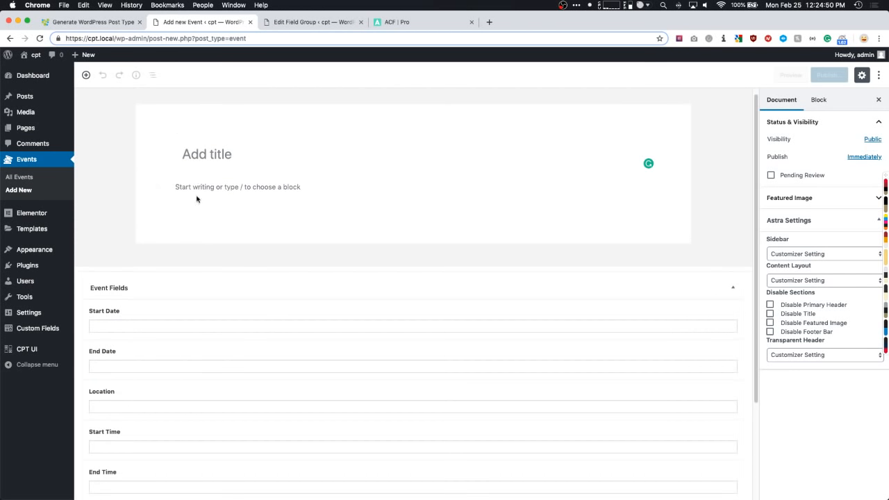
click(197, 151)
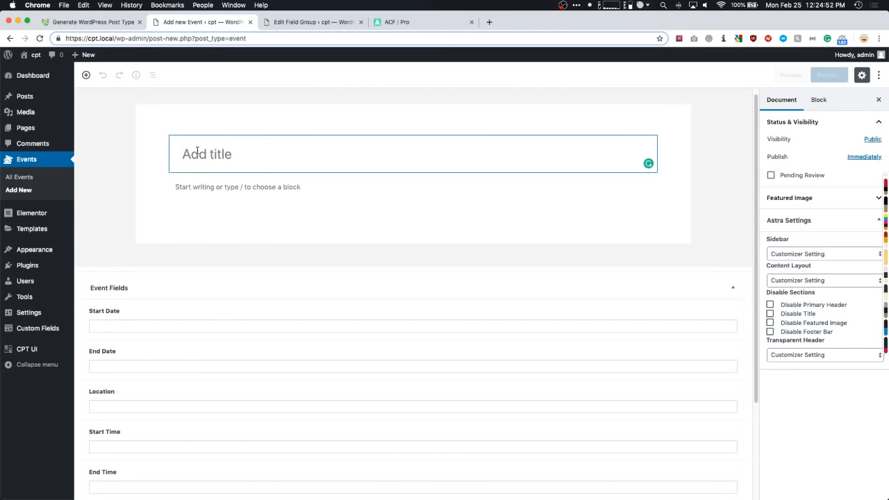
text(YouTube Live V)
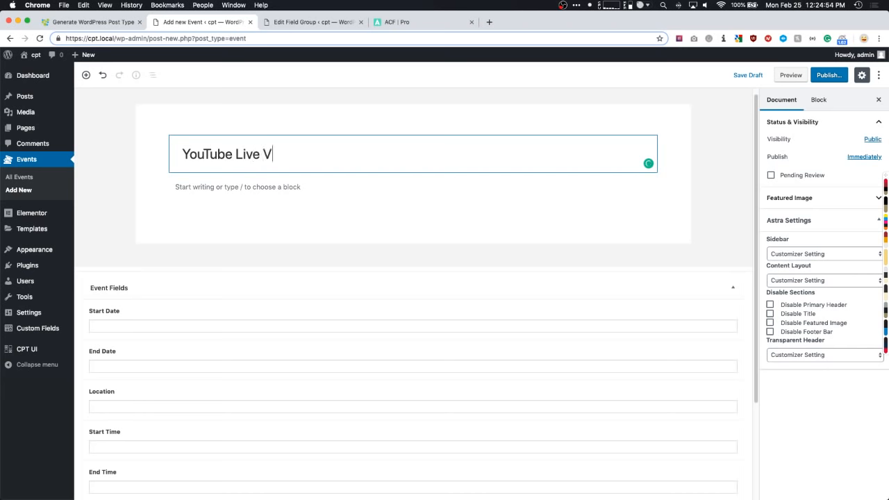
text(idwo)
key(BackSpace)
key(BackSpace)
text(eo)
- Set Start Date to 25/02/2019 and End Date to February 26, 2019
scroll(170, 191, down, 4)
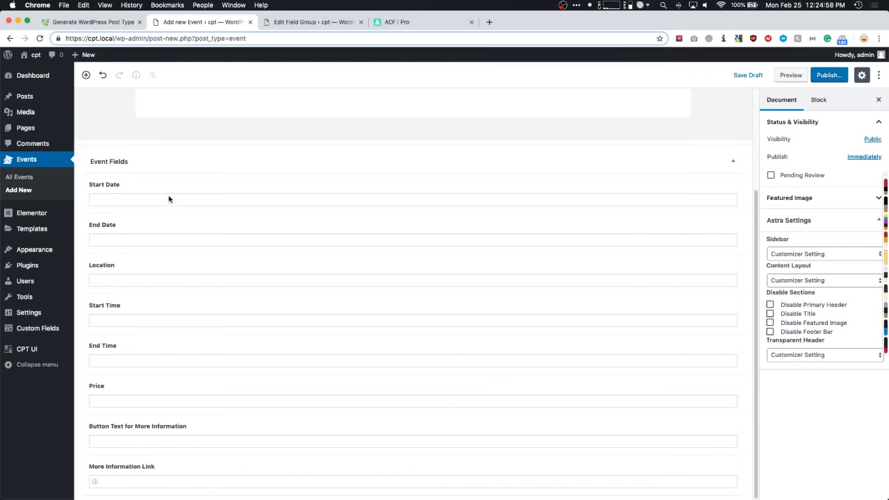
click(130, 200)
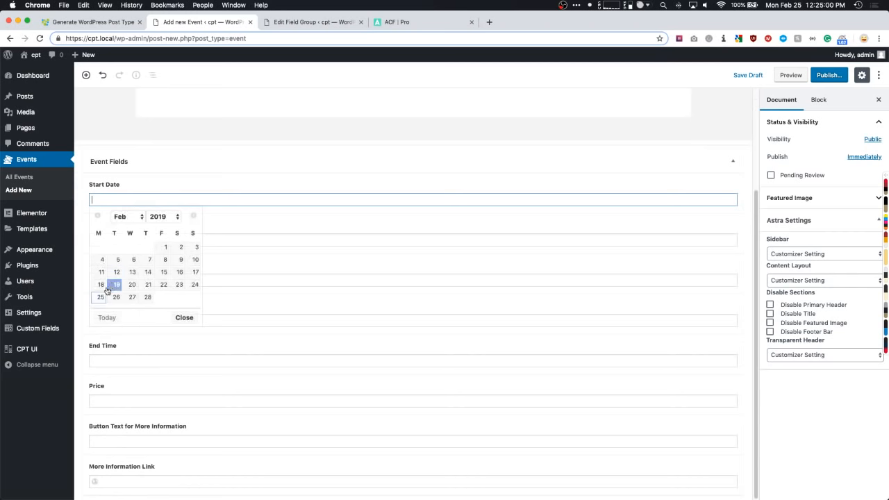
click(101, 296)
click(122, 242)
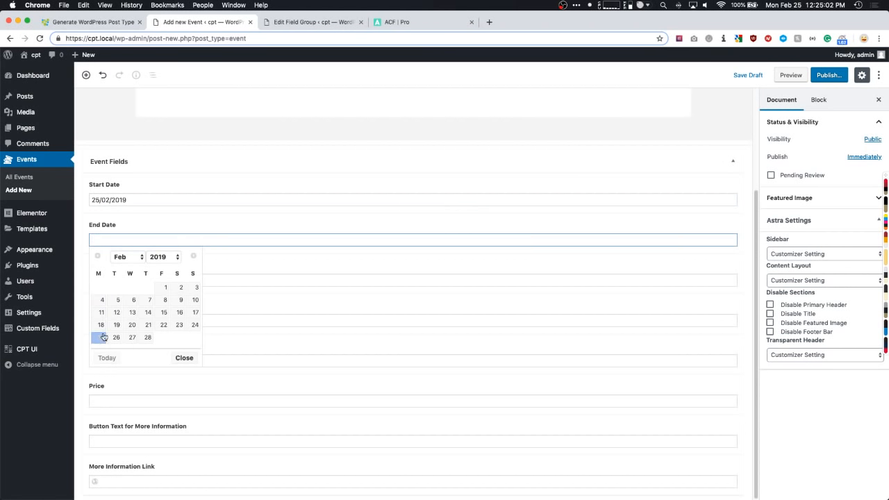
click(117, 338)
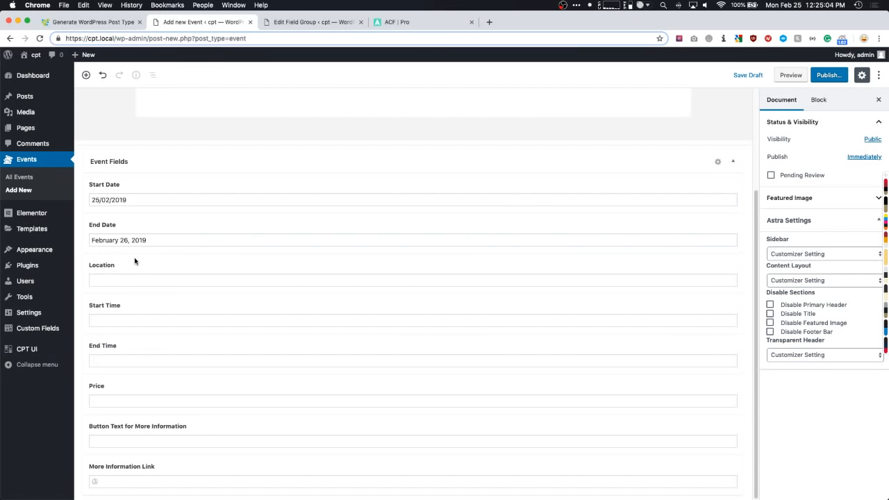
click(119, 279)
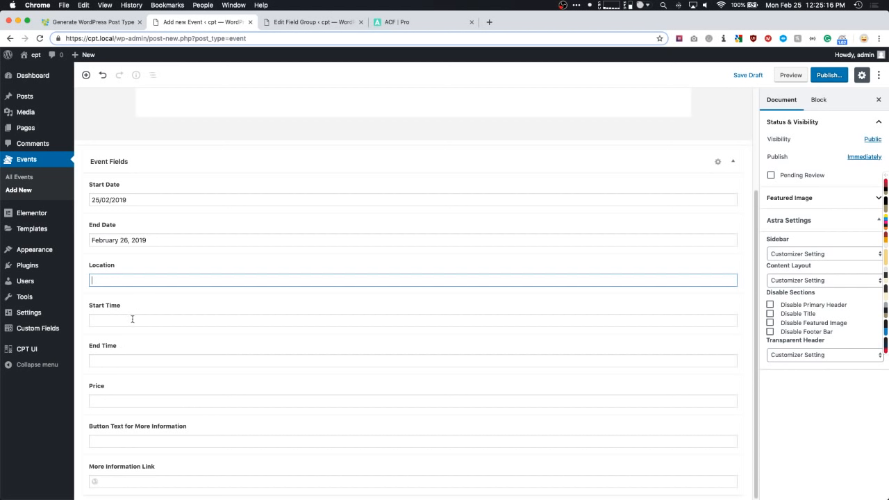
drag(398, 23, 887, 49)
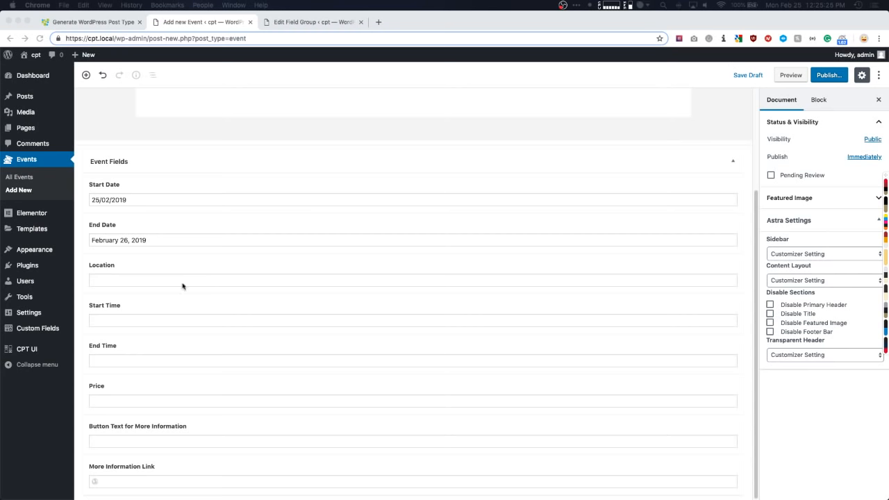
- Fill Location New York, NY, Start Time 12:00pm, End Time 2:00pm and Price 30
click(139, 279)
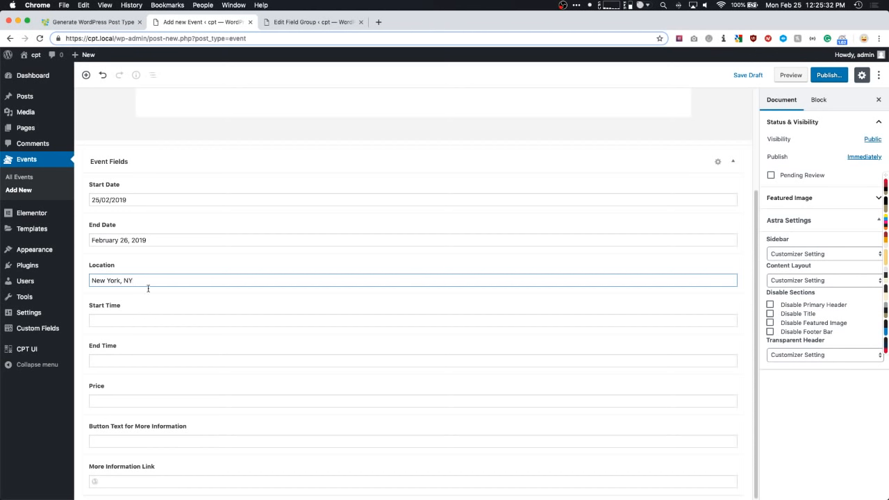
click(129, 320)
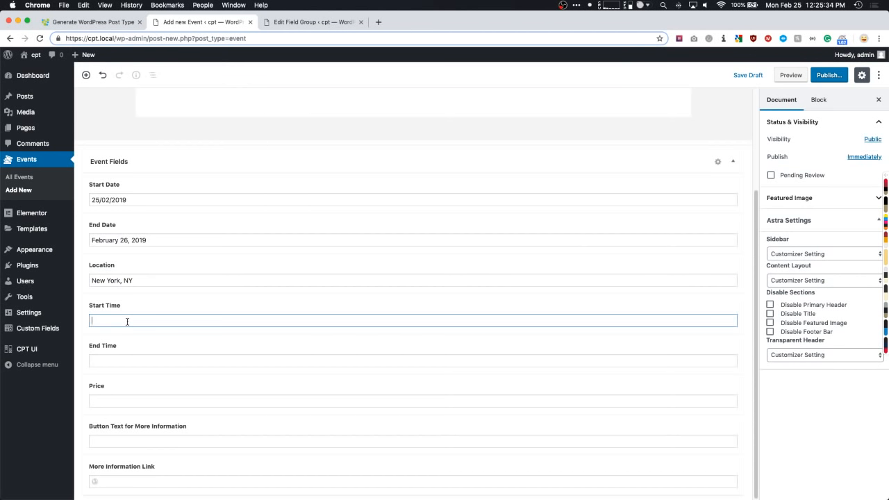
text(12:00pm)
key(Tab)
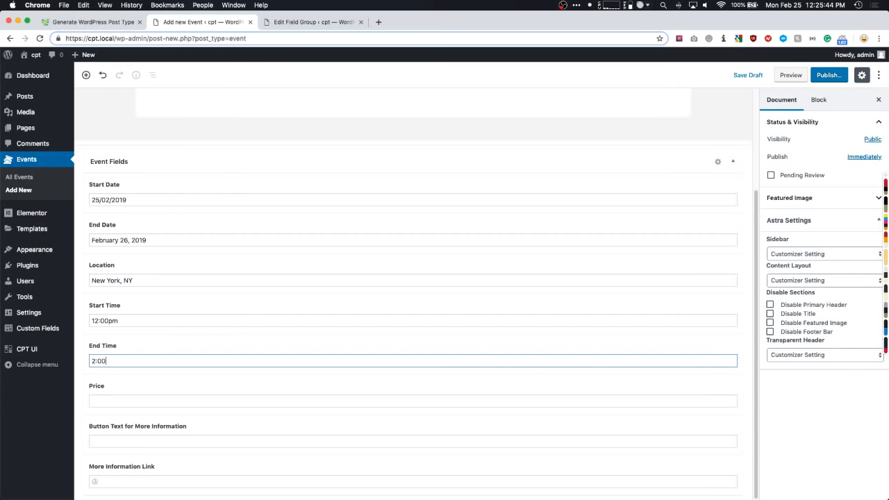
key(Tab)
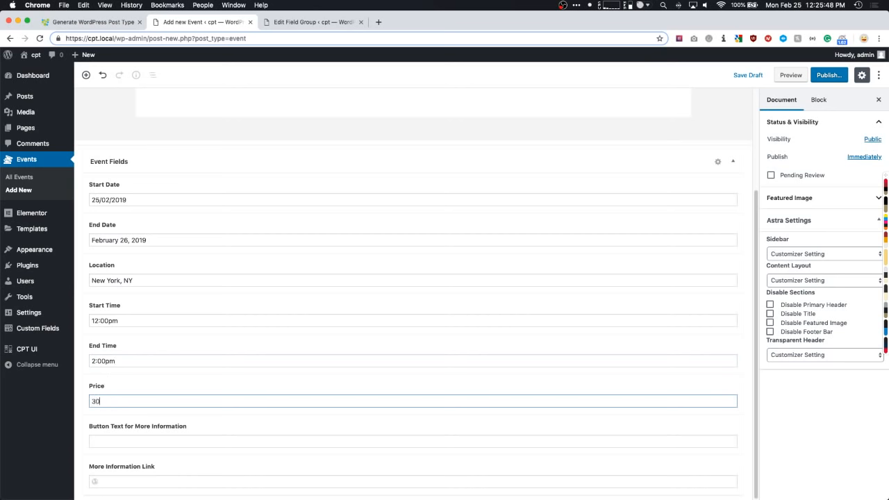
- Set button text 'Click Here to Learn More' and paste a Google search link as More Information Link
click(105, 440)
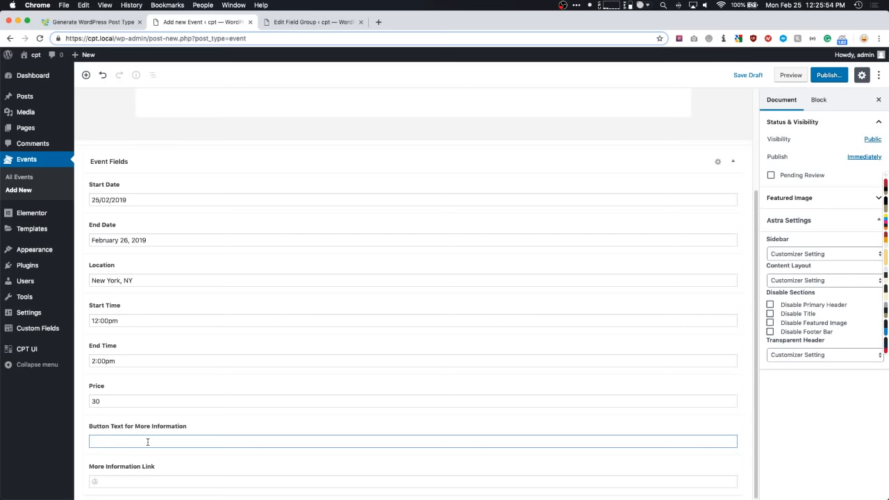
text(Let's Get)
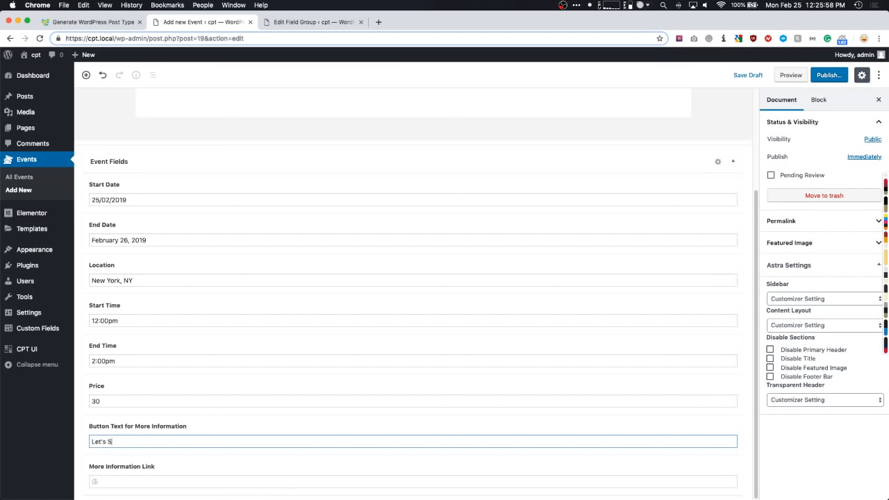
text(how You More)
key(super+a)
text(Click Here to LEarn)
click(121, 482)
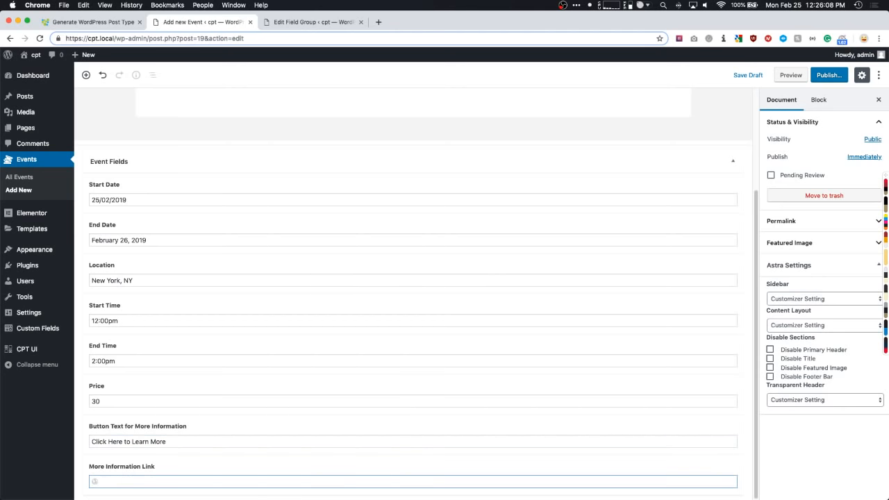
key(super+Tab)
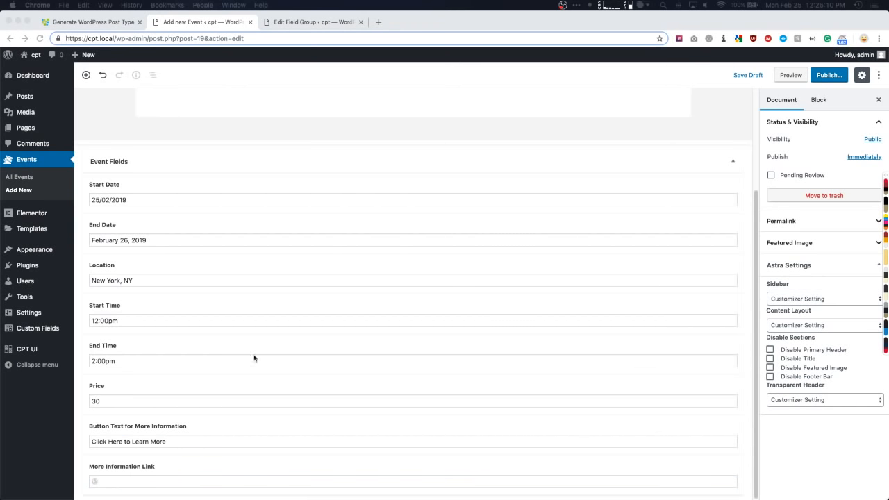
click(115, 481)
text(https://www.google.com/search?q=ney+york&oq=ney+york&aqs=chrome..69i57j0l5.1574j0j7&sourceid=chrome&ie=UTF-8)
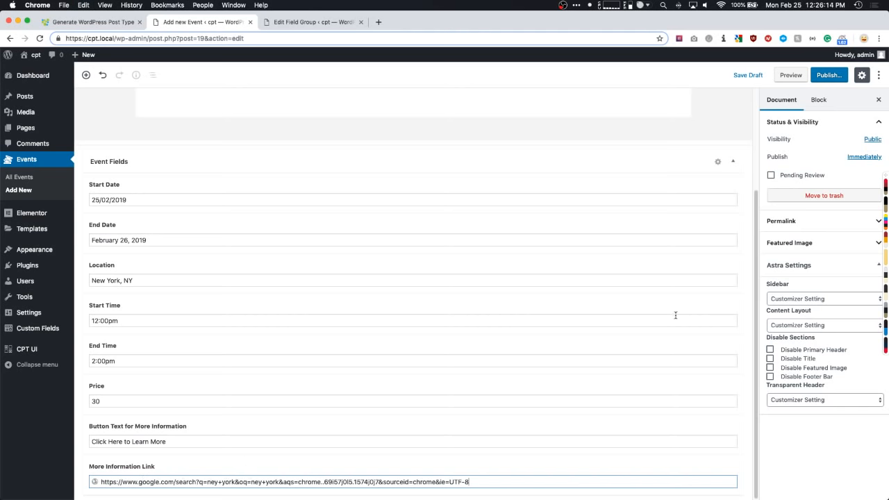
click(844, 448)
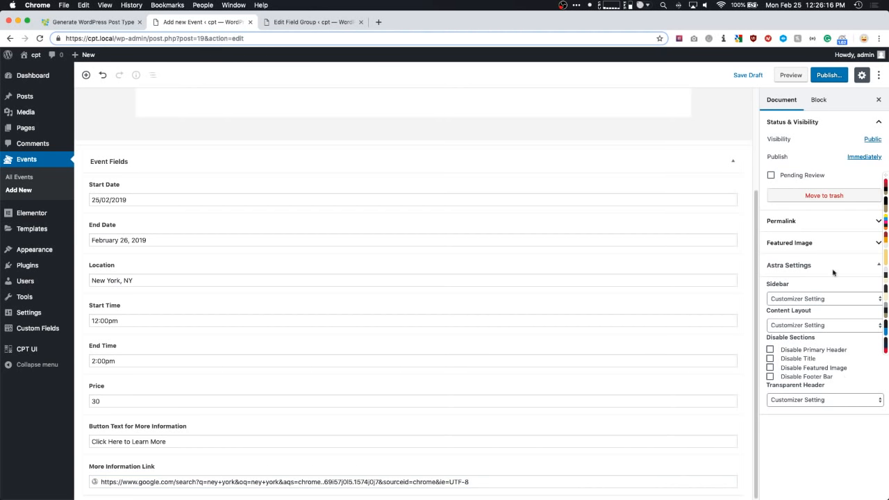
click(804, 243)
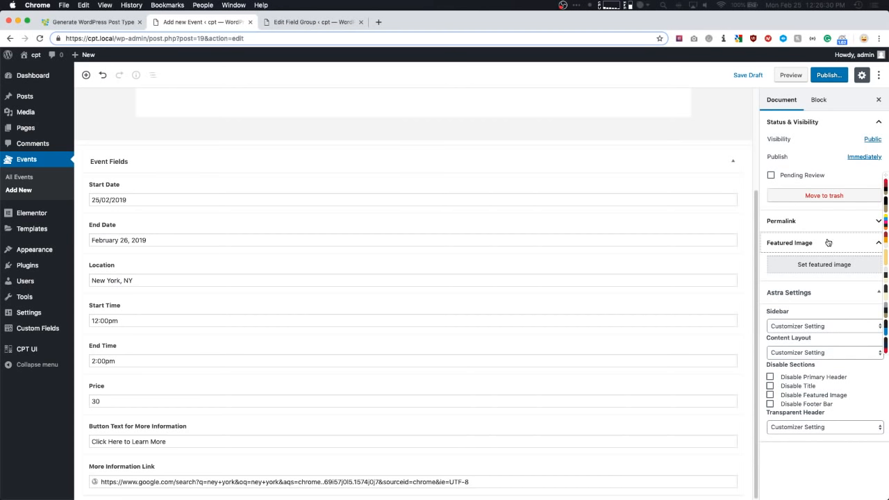
- Upload the skyline photo thumb_148242_cover_header.jpeg and set it as the featured image
click(826, 266)
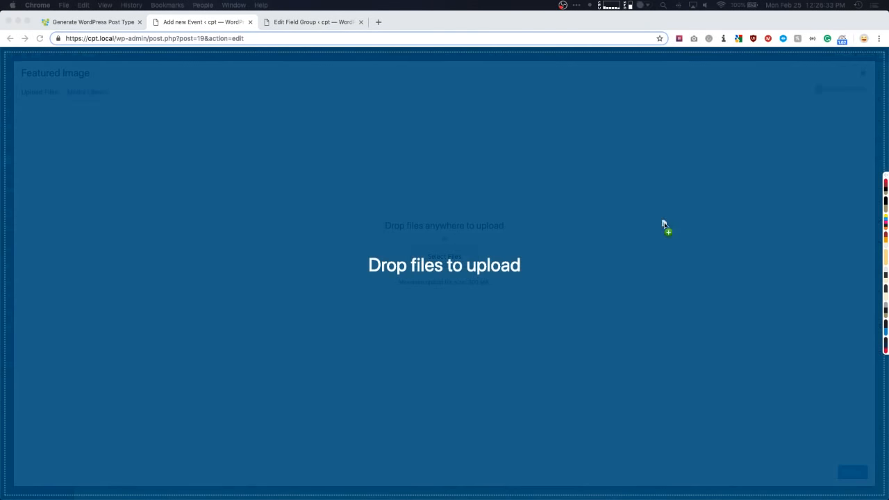
mouse_move(665, 229)
mouse_down()
mouse_move(553, 232)
mouse_move(652, 234)
mouse_up()
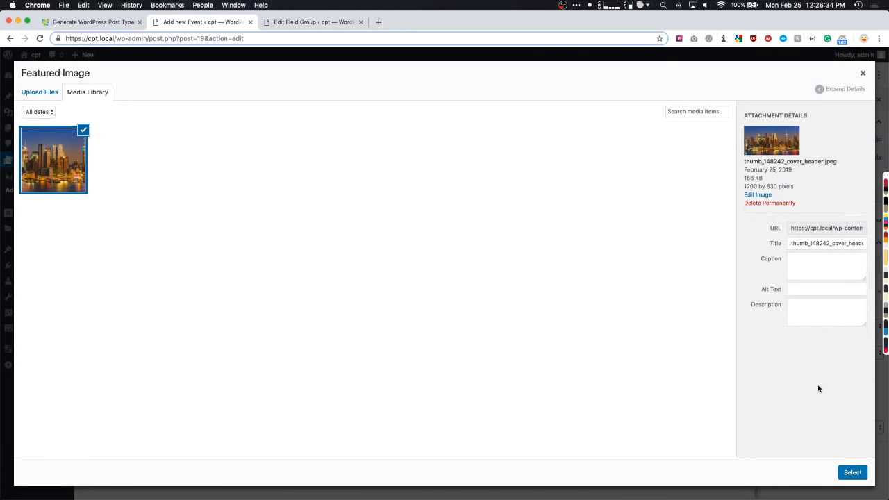
click(848, 473)
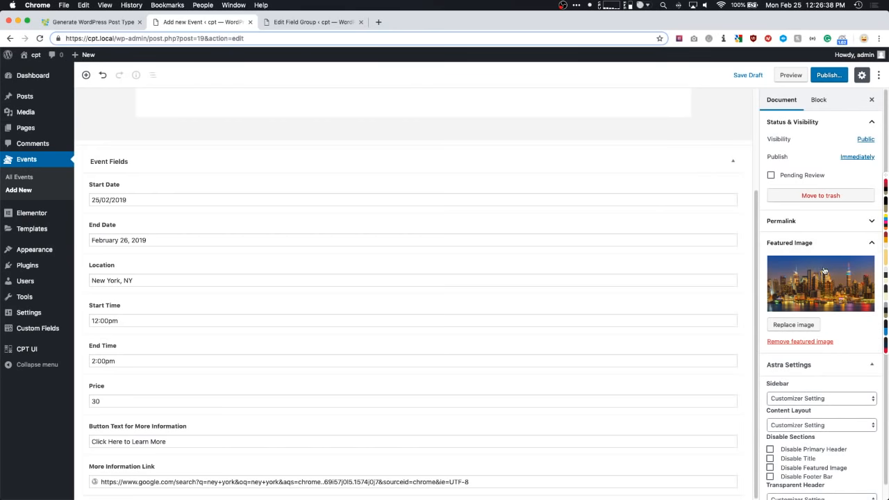
scroll(423, 264, up, 3)
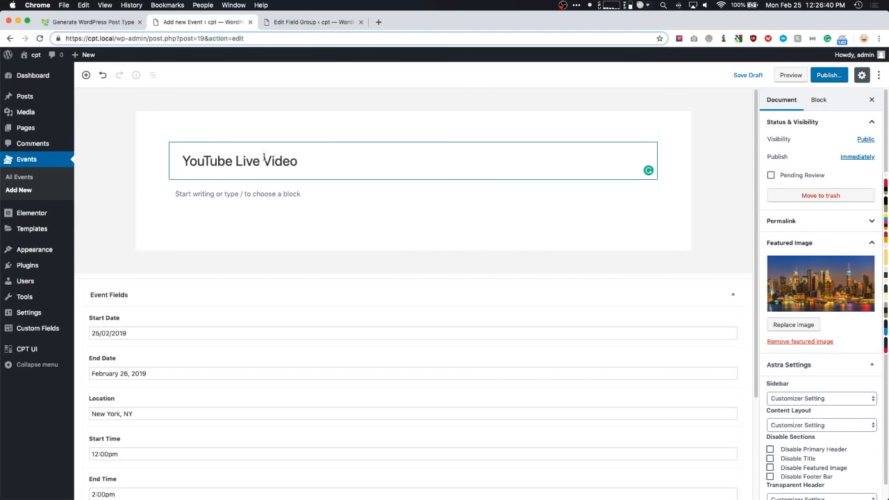
scroll(290, 157, down, 3)
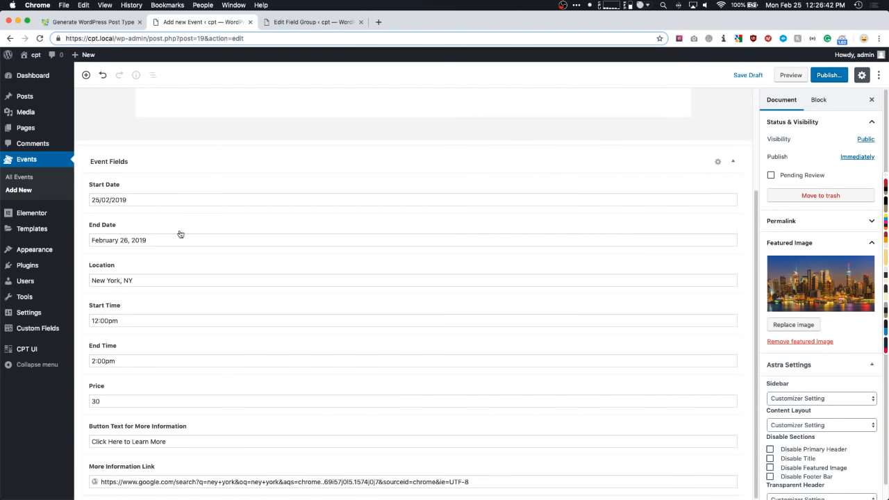
scroll(672, 298, up, 3)
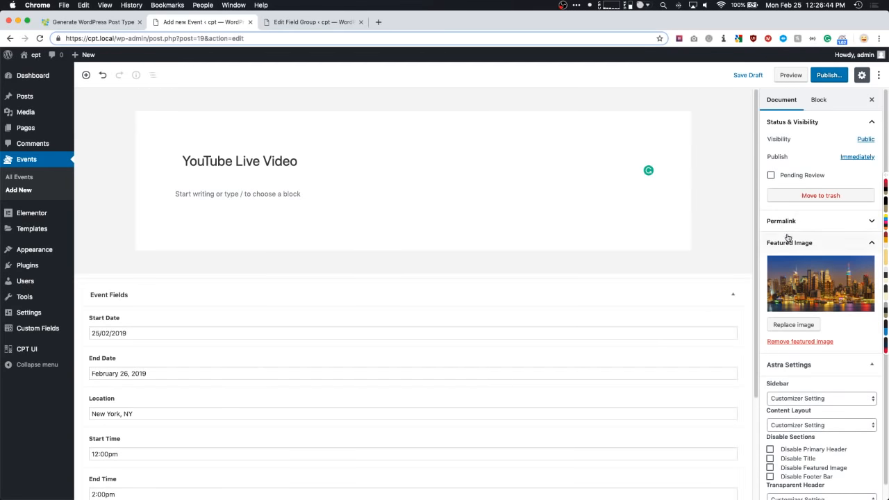
- Publish the YouTube Live Video event without pre-publish checks and view its live page
click(830, 75)
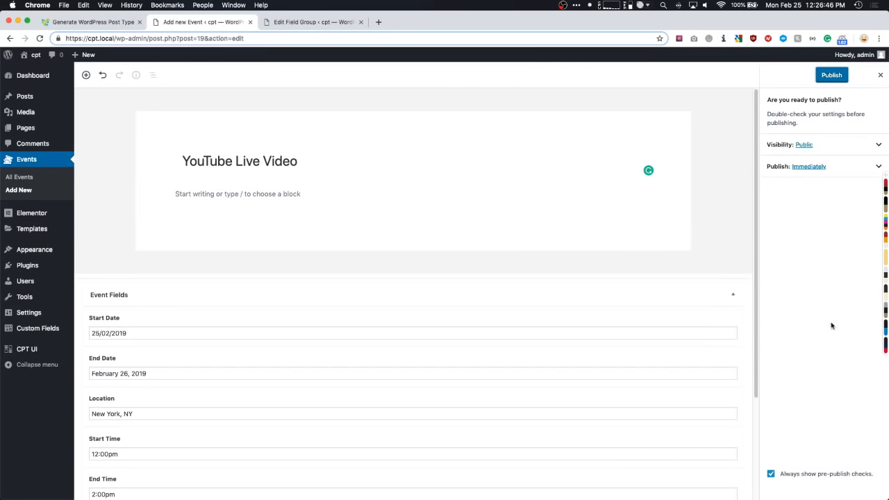
click(805, 479)
click(828, 76)
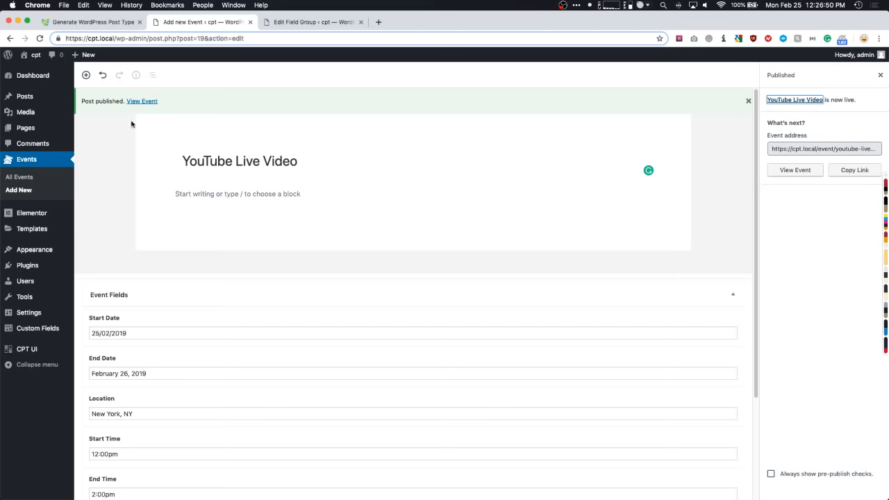
super+click(142, 102)
click(323, 22)
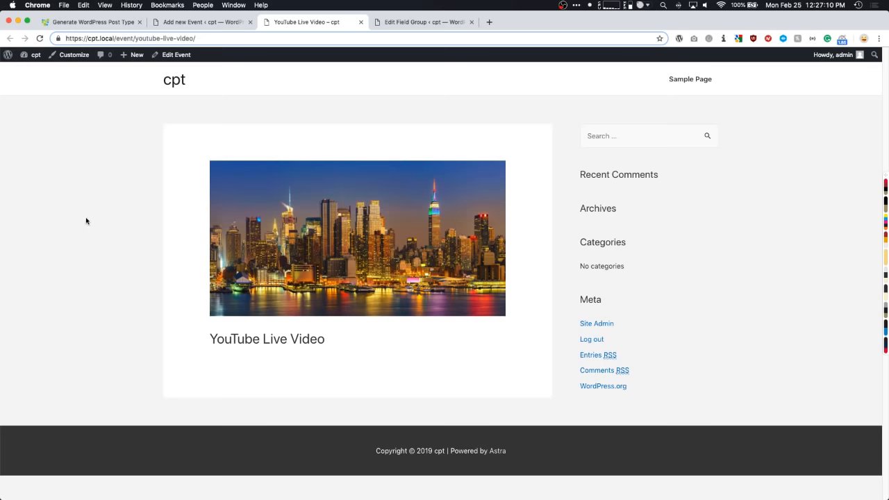
- Go from the Dashboard to Elementor's Theme Builder and start a new template
click(32, 60)
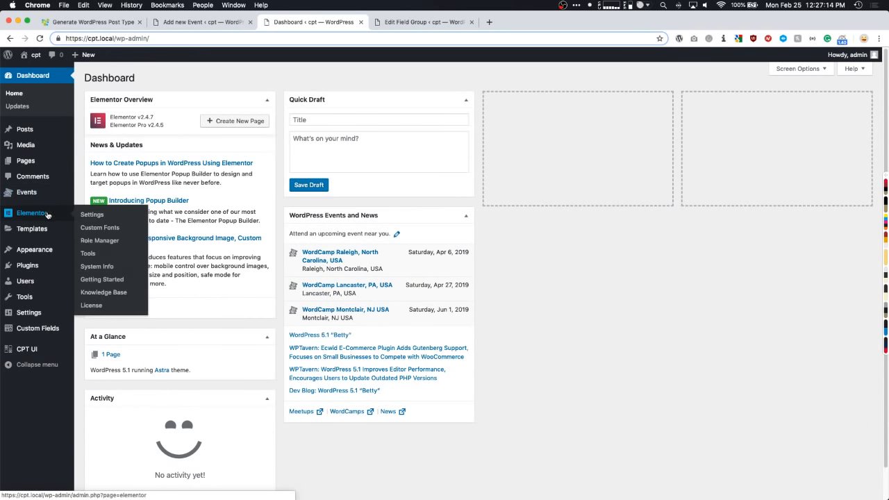
mouse_move(37, 236)
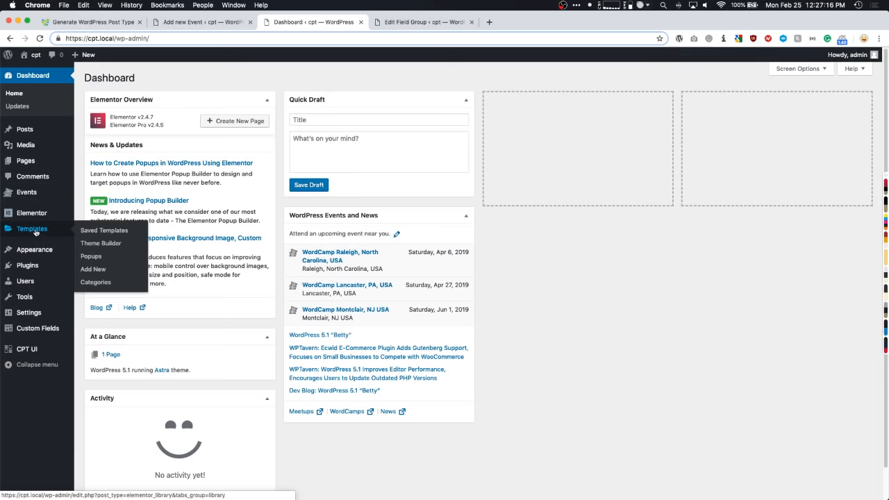
click(101, 244)
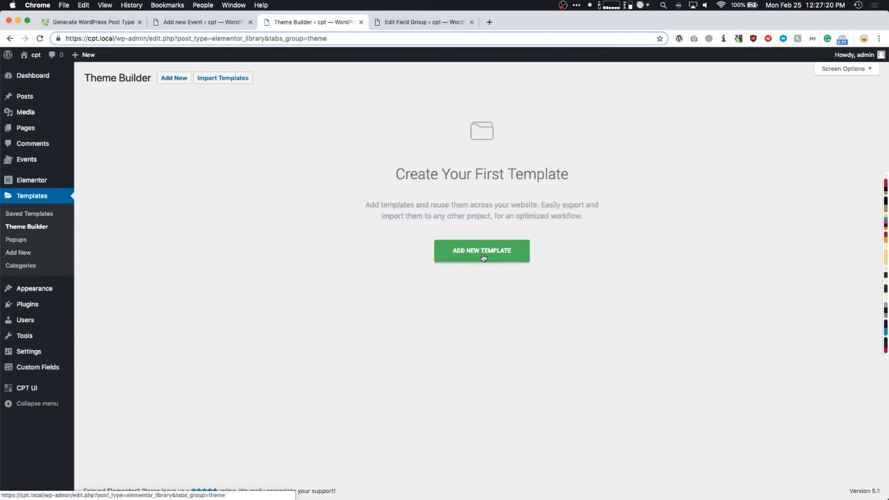
click(483, 253)
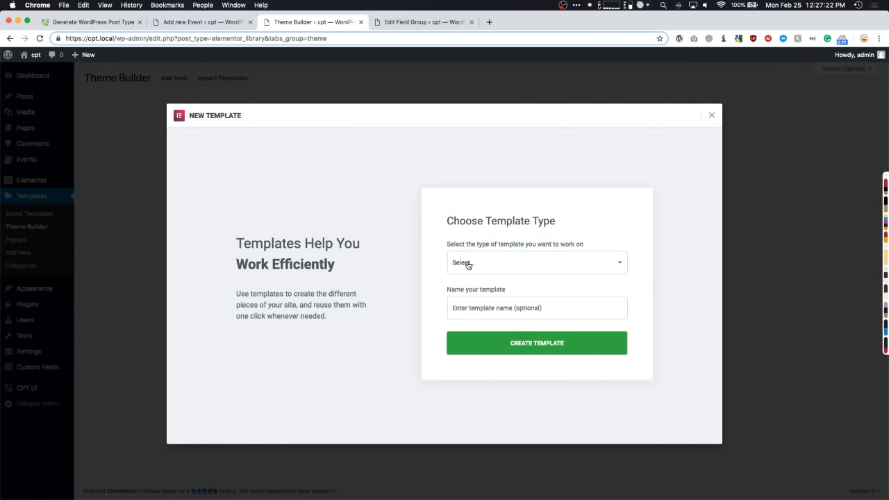
- Create a Single template for Event posts named 'Single Event'
click(468, 264)
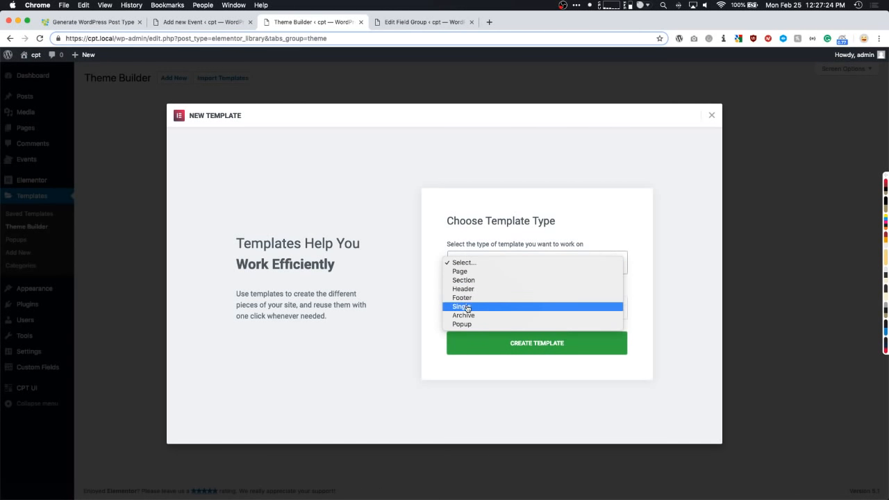
click(468, 306)
click(470, 285)
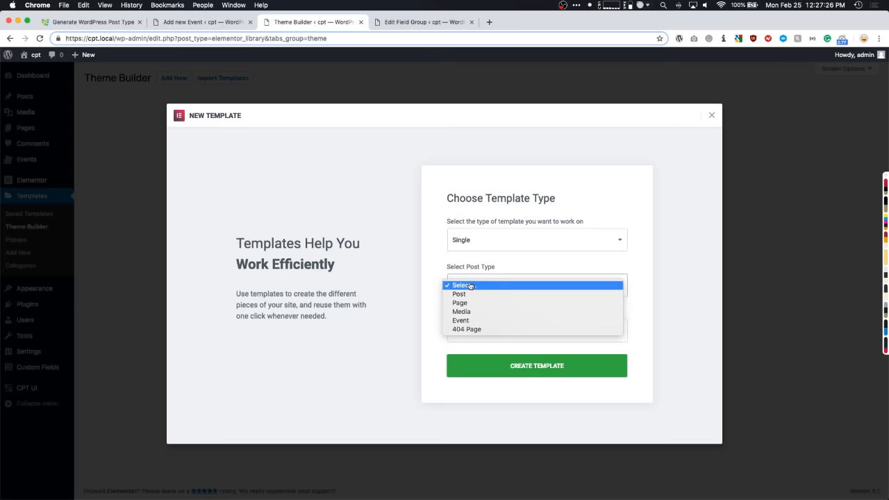
click(467, 321)
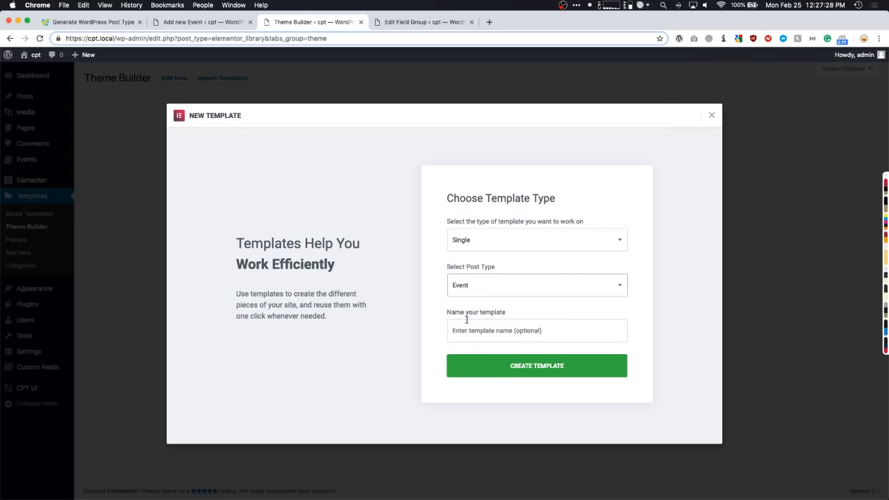
click(470, 331)
text(Single Event)
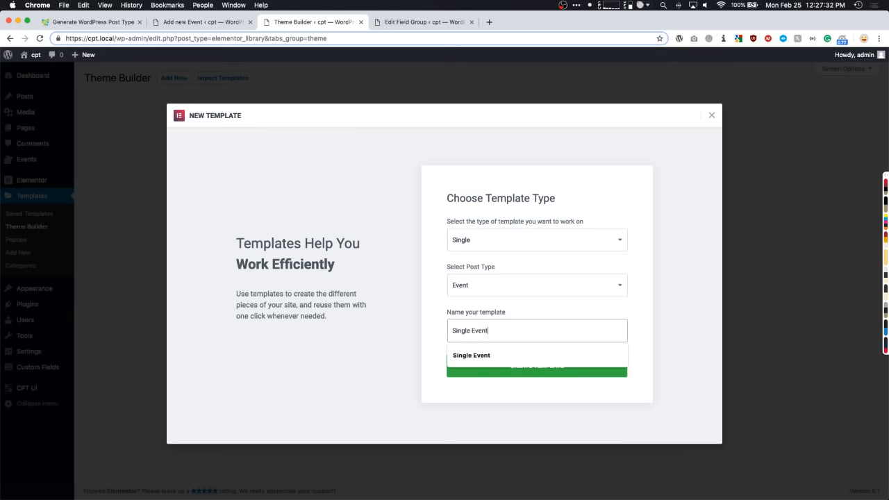
click(490, 356)
click(479, 367)
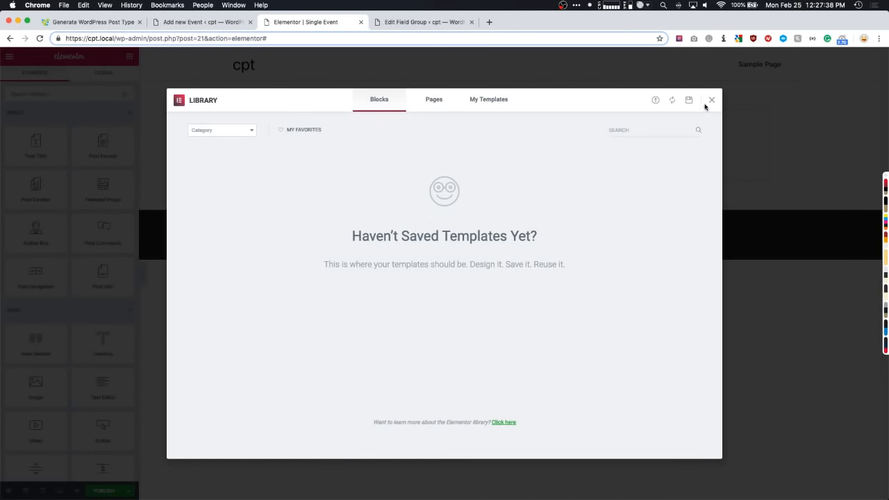
- Close the template library, review the Event Fields list in the other tab, then return
click(712, 100)
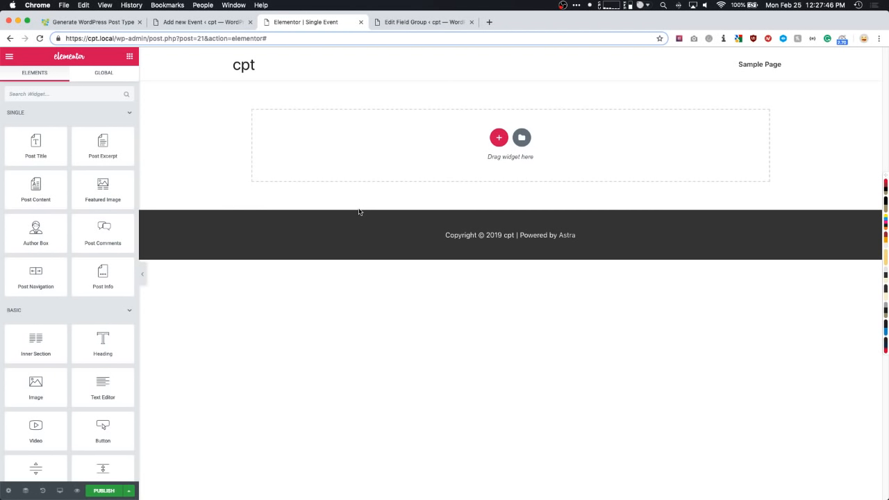
click(394, 23)
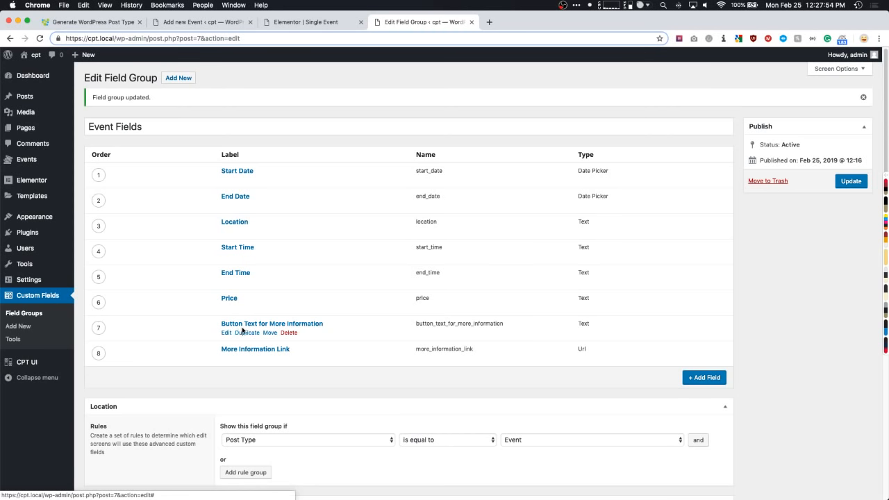
click(325, 23)
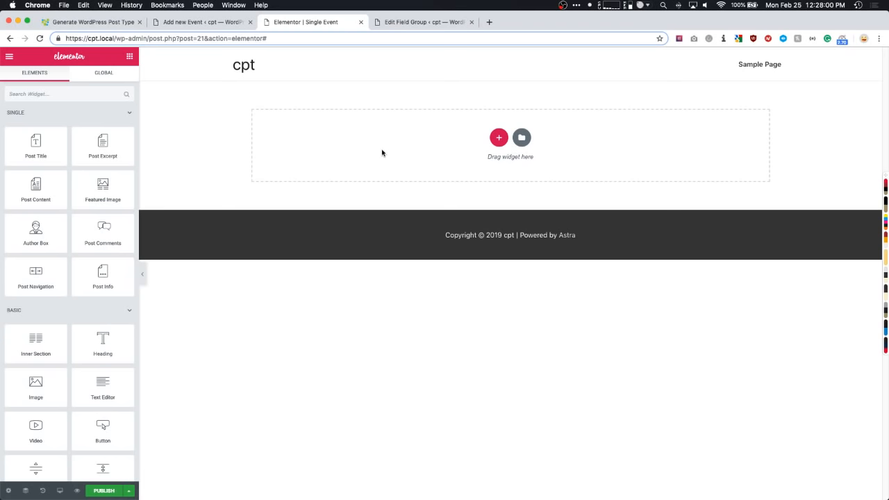
- Add a 33/66 two-column section and drop an Image widget into its narrow left column
click(499, 137)
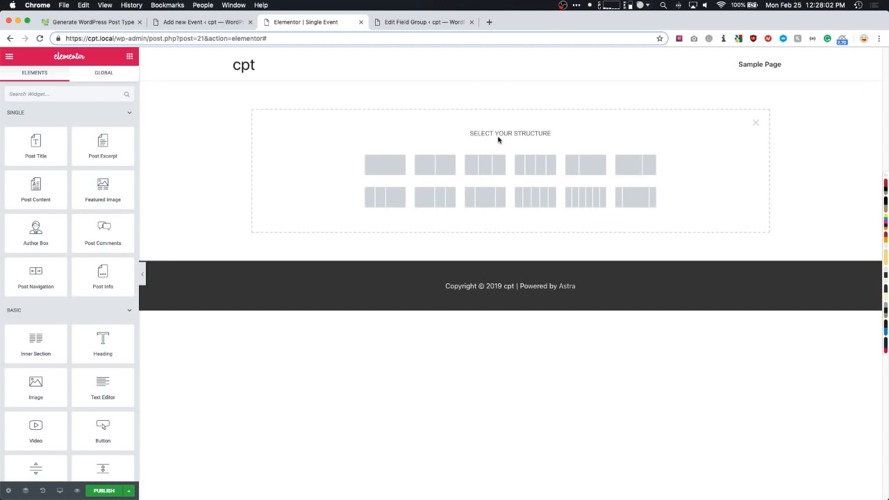
click(583, 168)
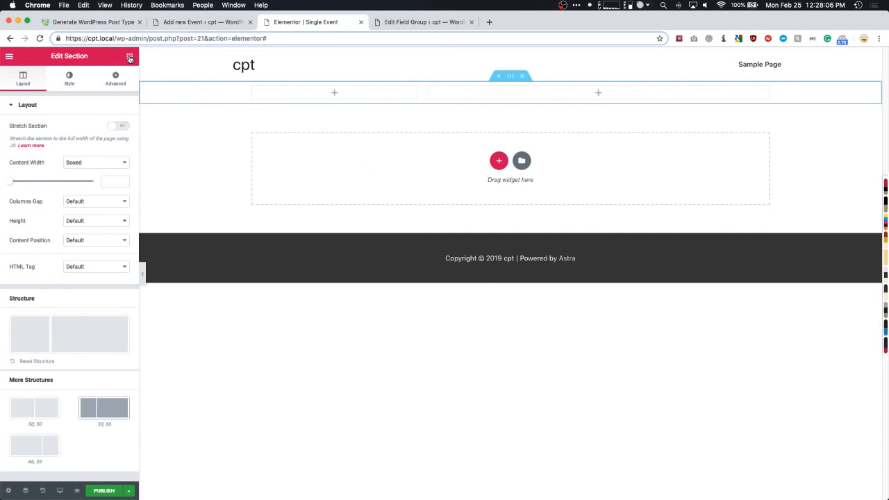
click(129, 56)
scroll(77, 181, down, 1)
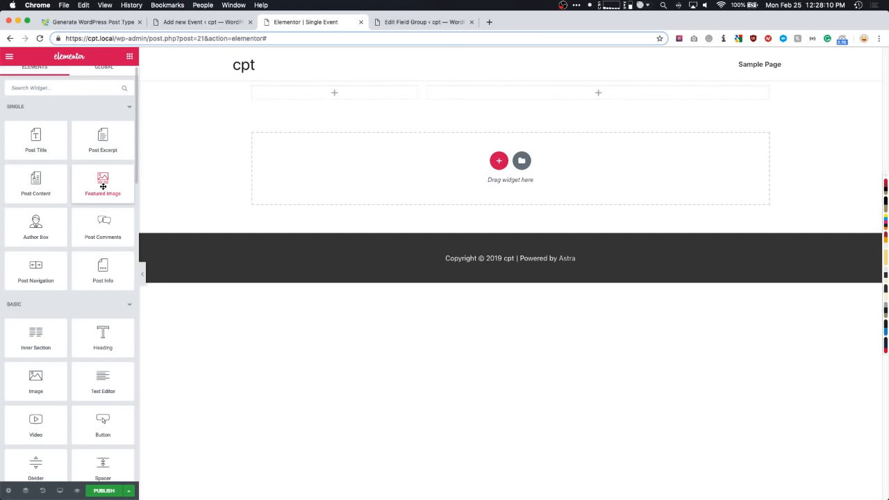
scroll(103, 187, down, 5)
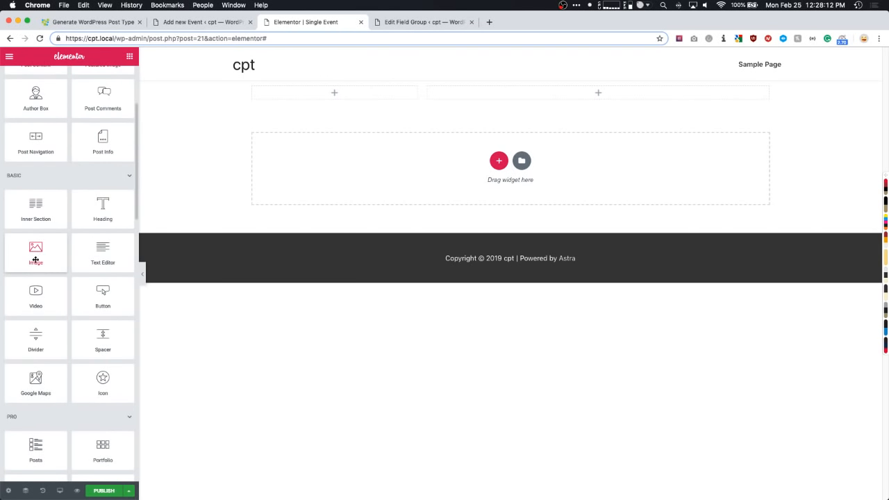
drag(30, 255, 322, 96)
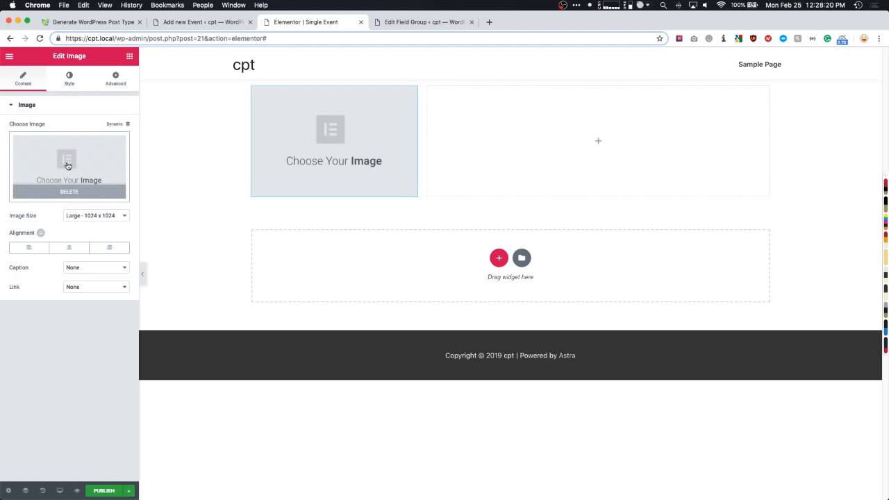
- Bind the left-column image to the dynamic Featured Image and set Image Size to Full
click(118, 126)
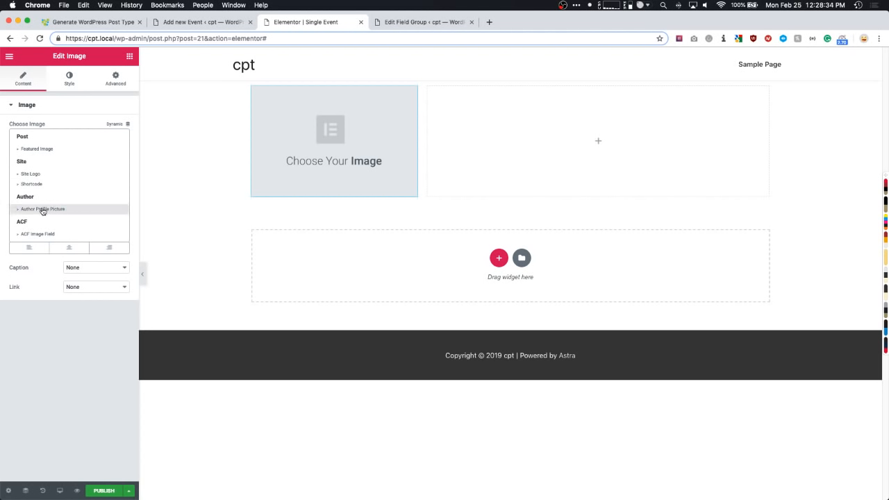
click(41, 150)
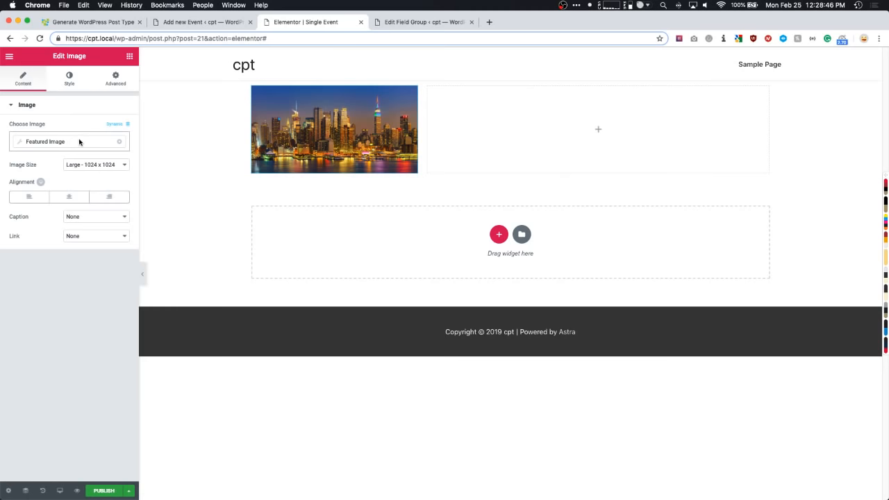
click(80, 143)
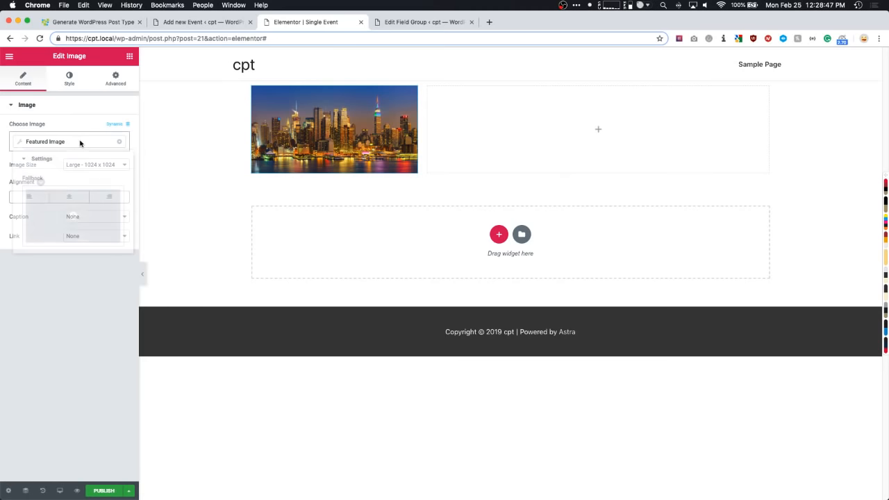
click(21, 144)
click(21, 143)
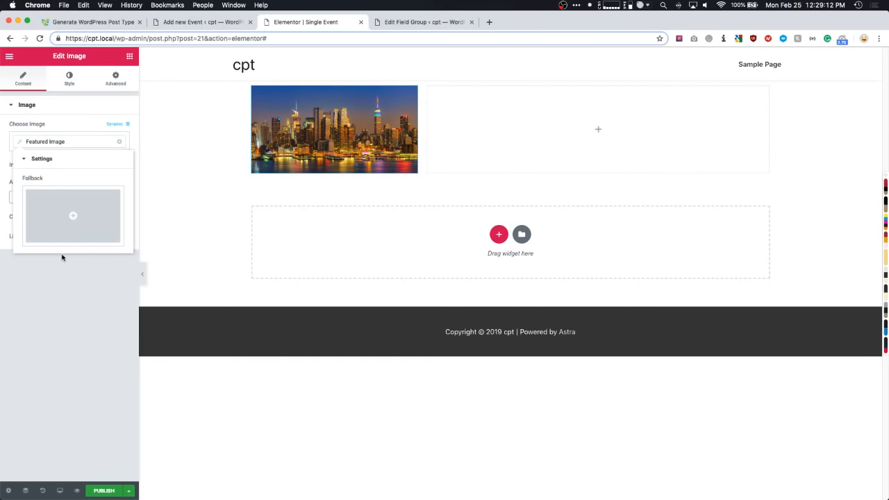
click(78, 310)
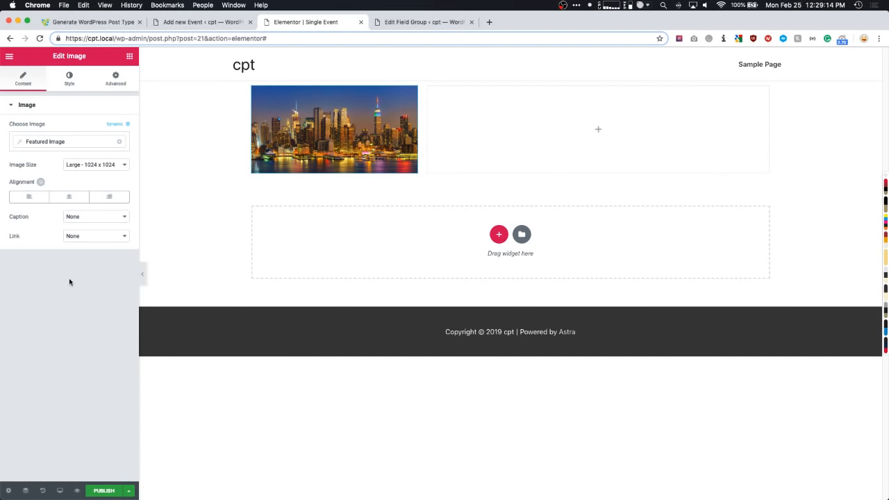
click(80, 167)
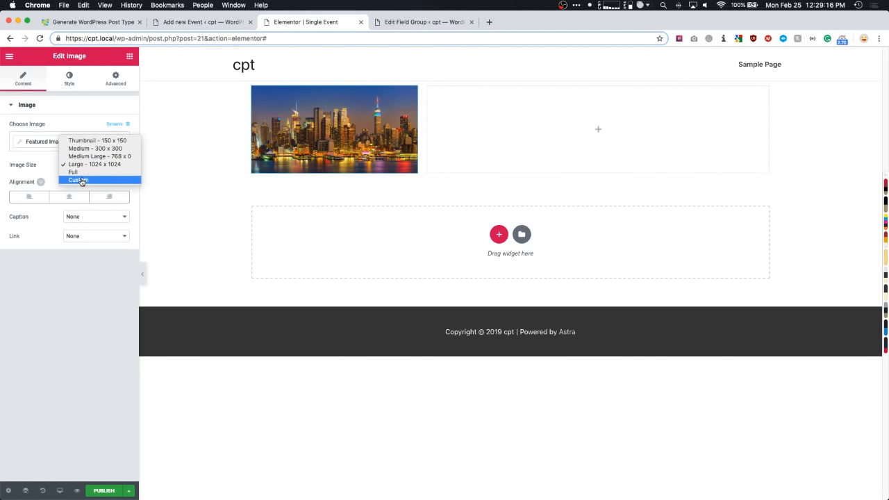
click(80, 174)
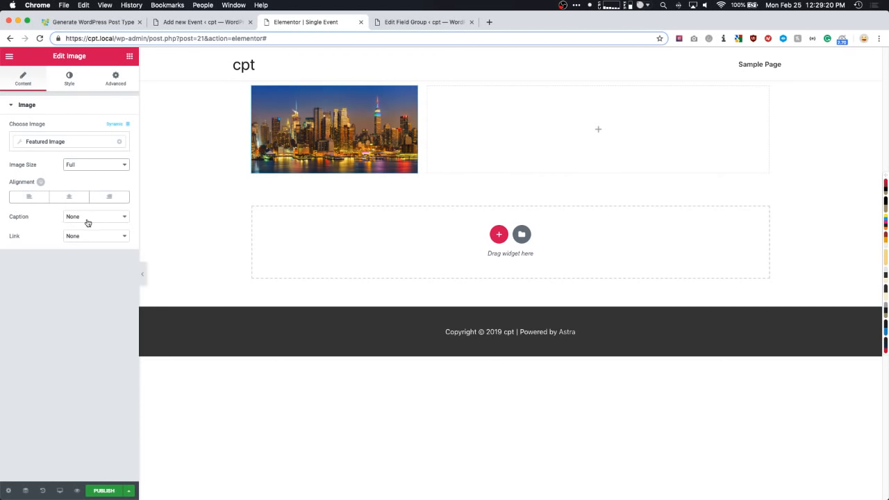
click(69, 77)
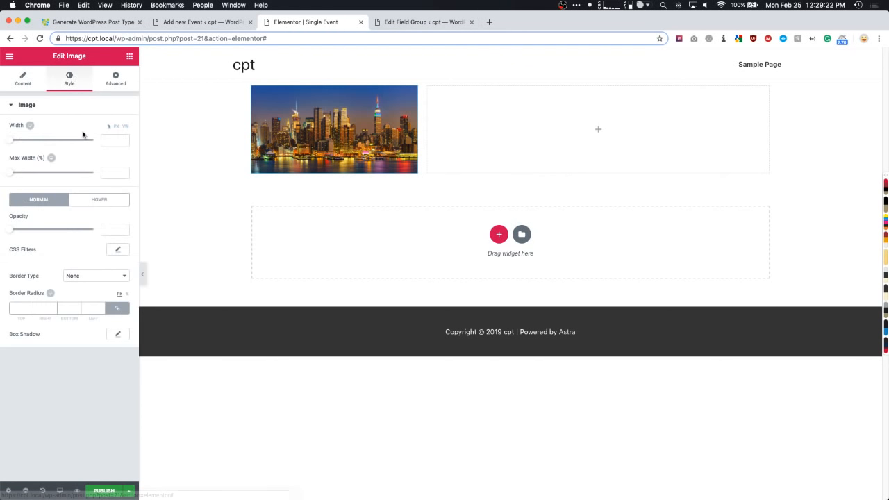
click(23, 80)
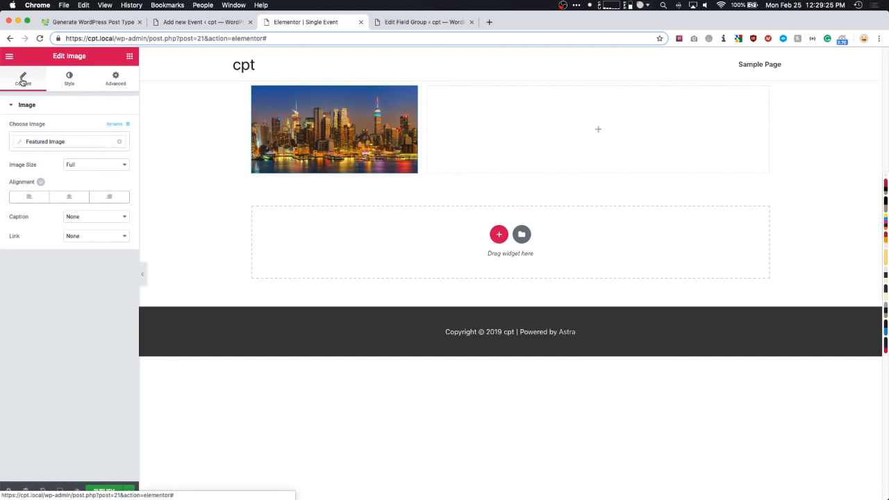
click(129, 55)
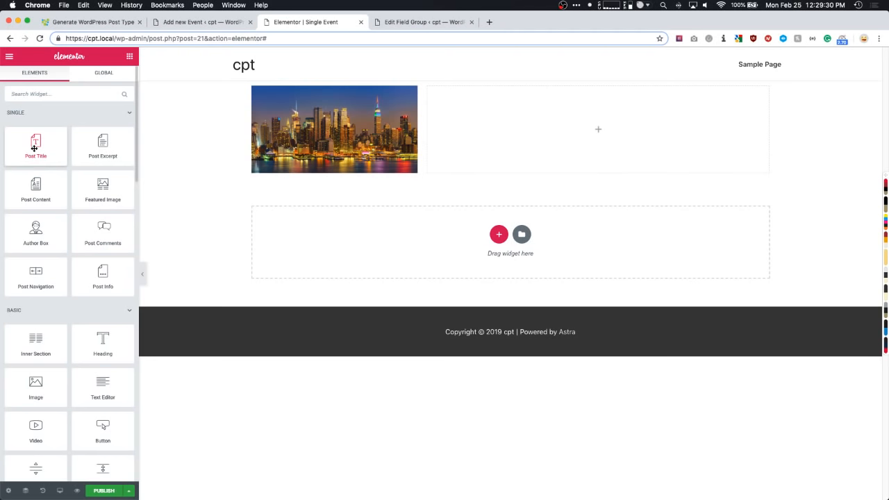
drag(34, 147, 494, 115)
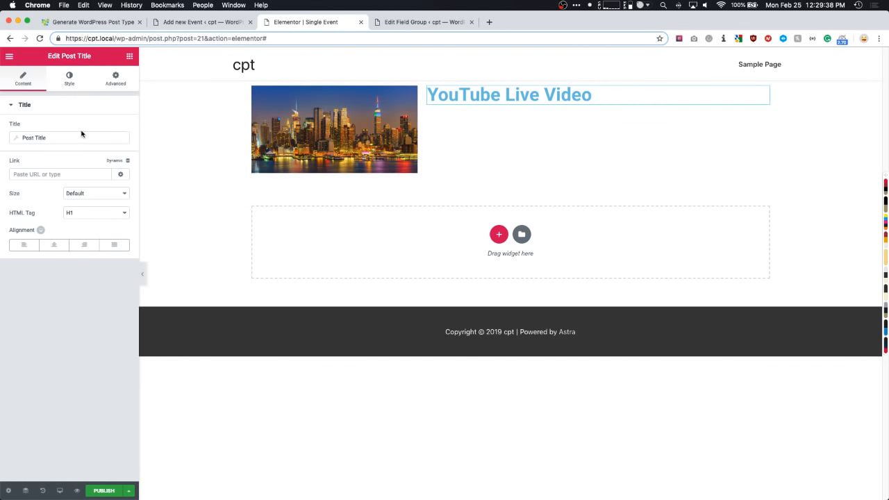
click(49, 248)
click(84, 244)
click(24, 245)
click(76, 214)
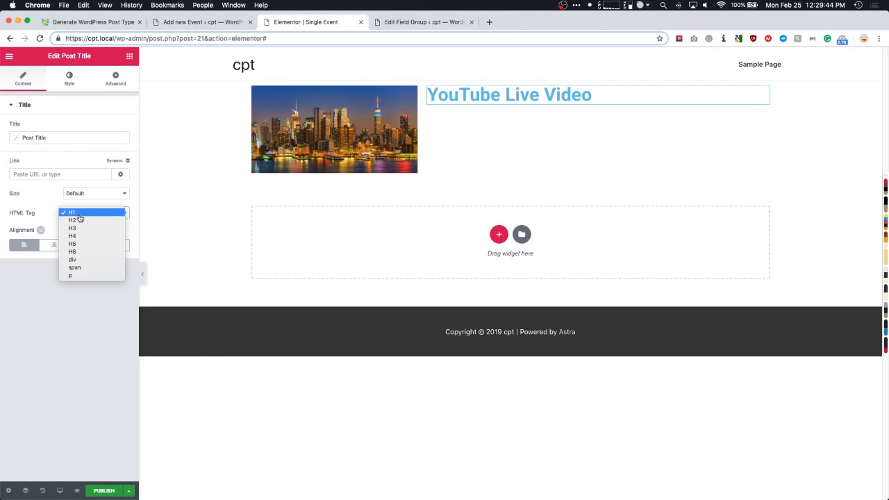
click(76, 213)
click(83, 197)
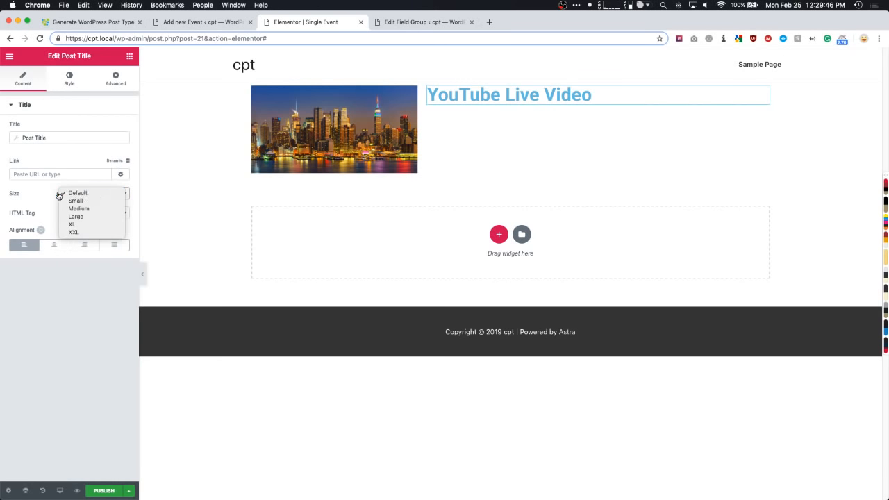
click(39, 198)
click(69, 76)
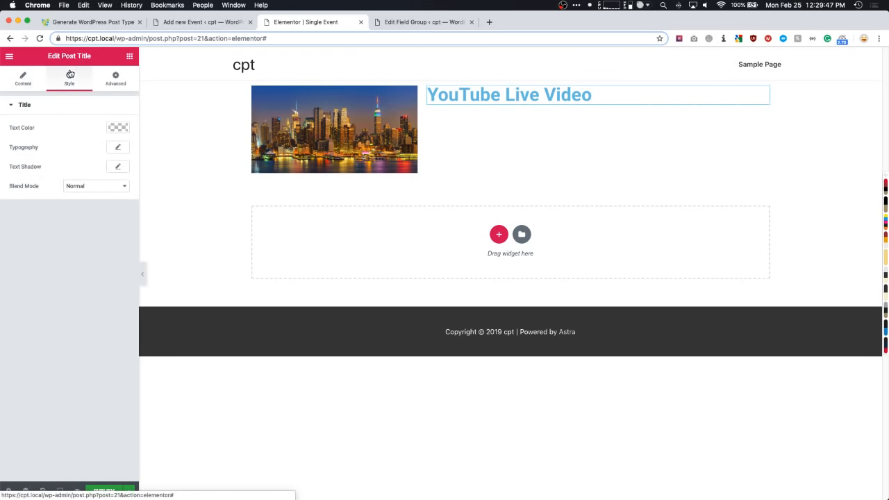
click(119, 127)
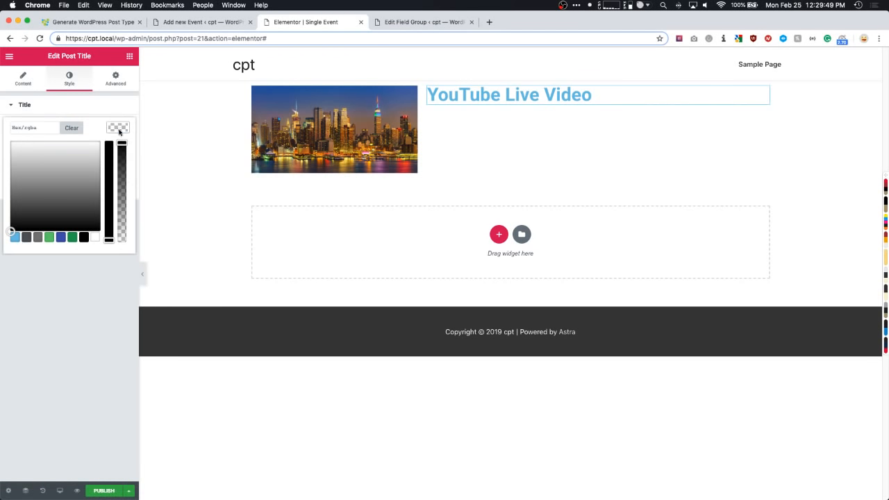
click(27, 237)
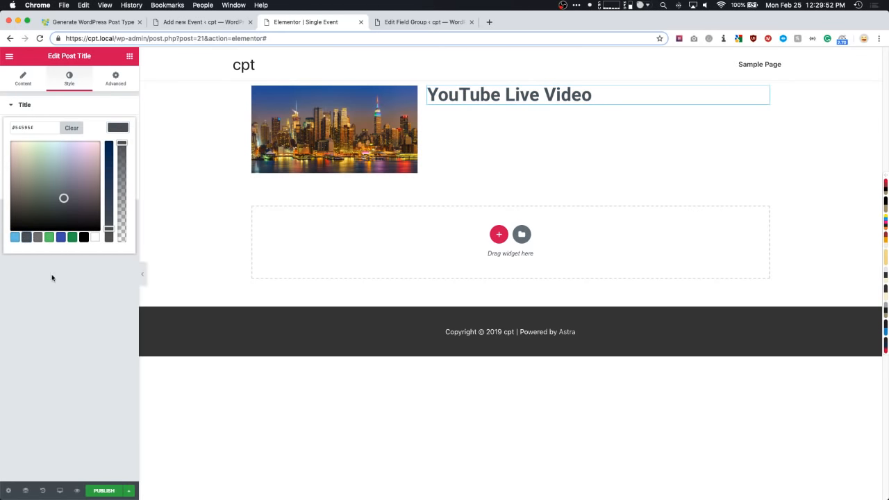
click(69, 276)
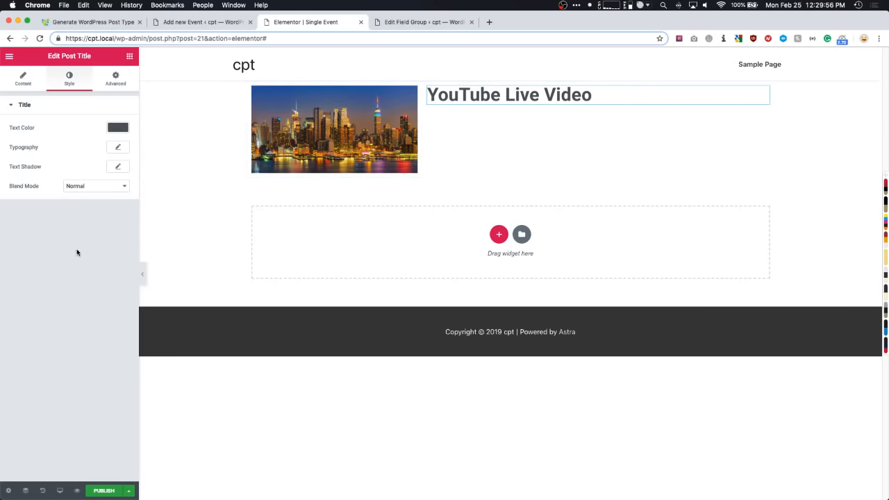
click(129, 55)
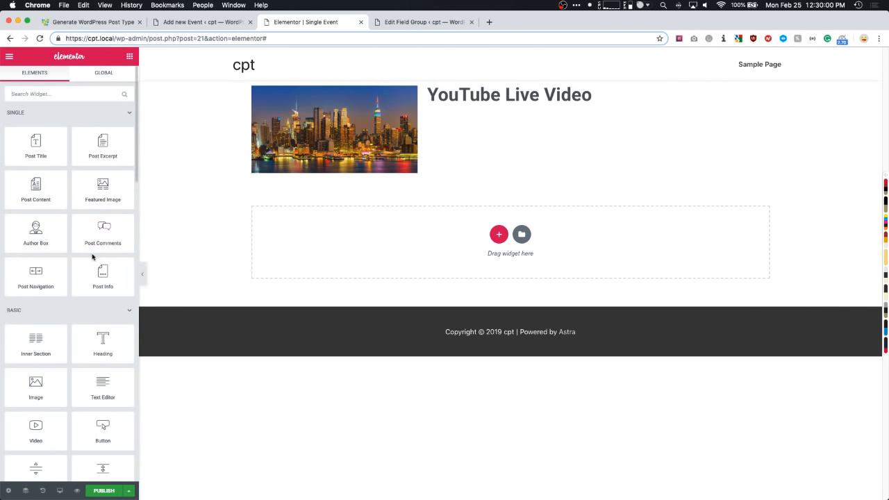
scroll(77, 262, down, 2)
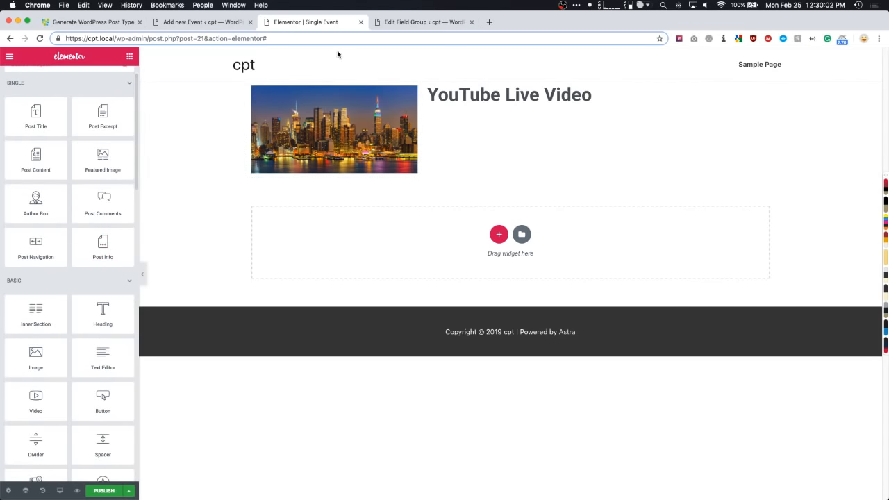
click(403, 23)
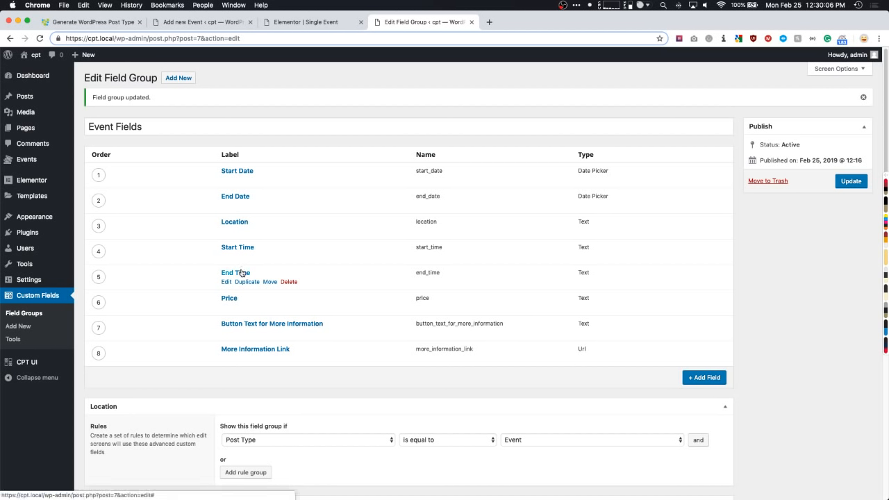
click(318, 22)
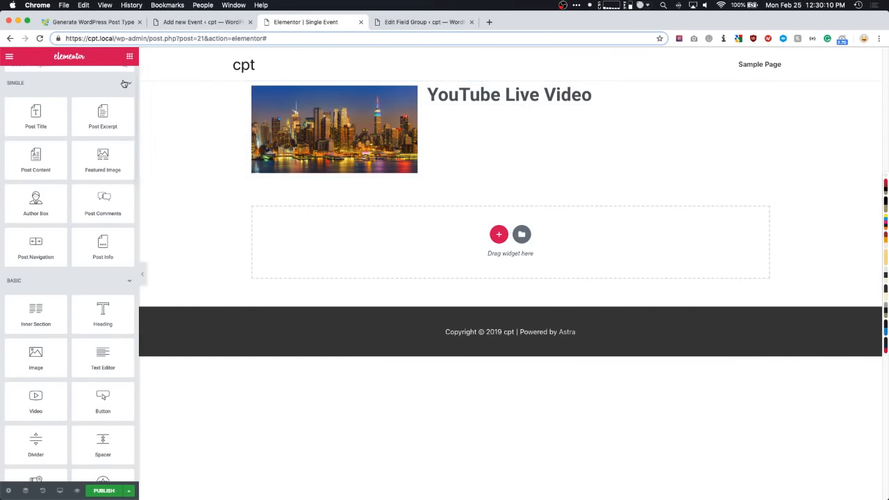
- Add Share Buttons under the YouTube Live Video heading, shown as icons only with the Minimal skin
click(73, 93)
text(share)
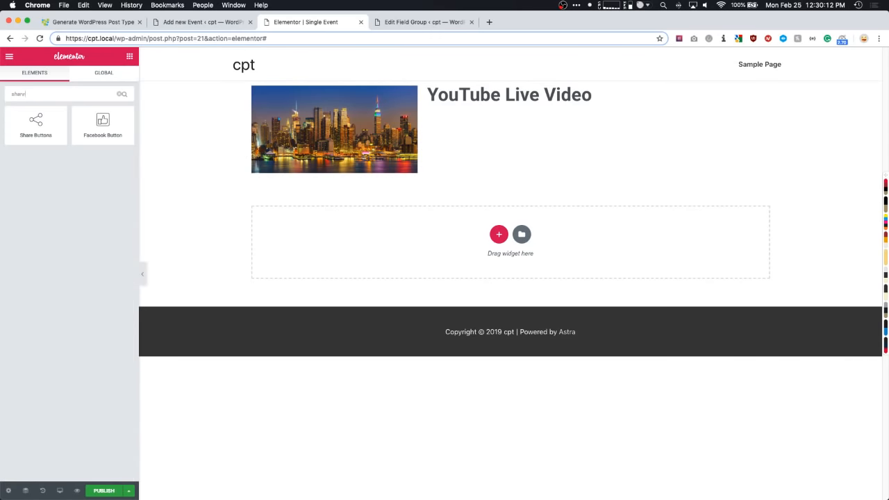
drag(34, 132, 486, 99)
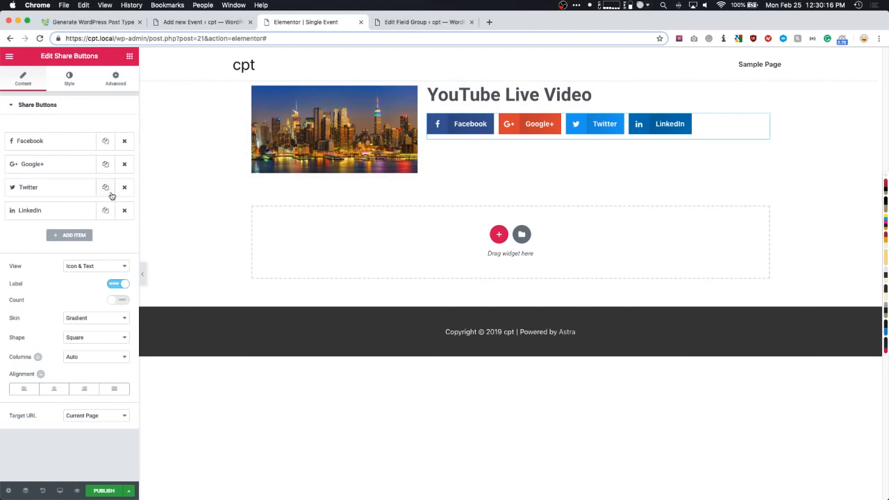
click(89, 268)
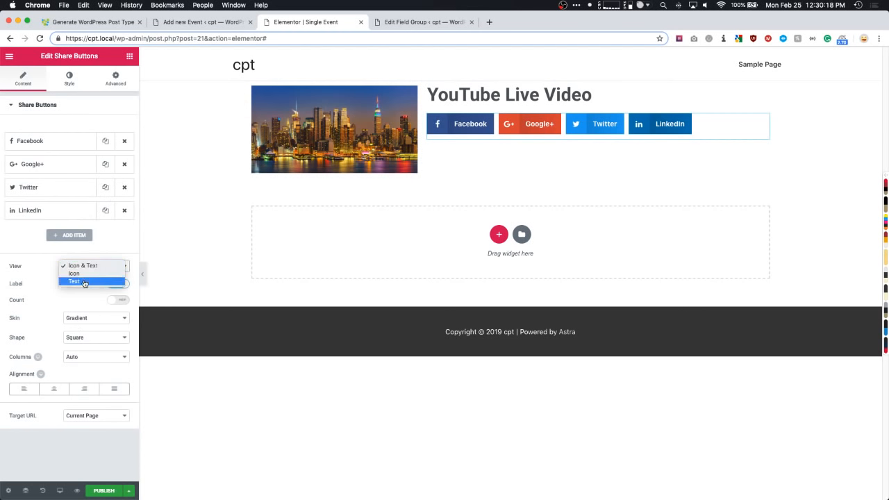
click(84, 275)
click(97, 286)
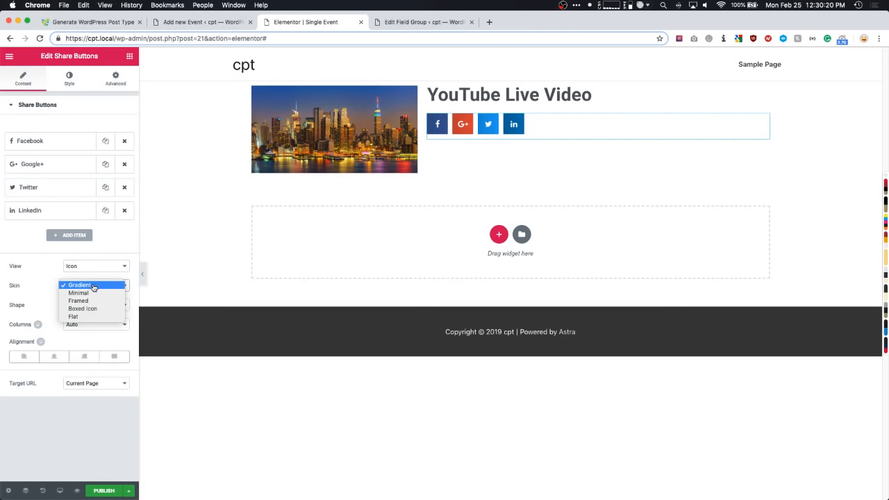
click(86, 293)
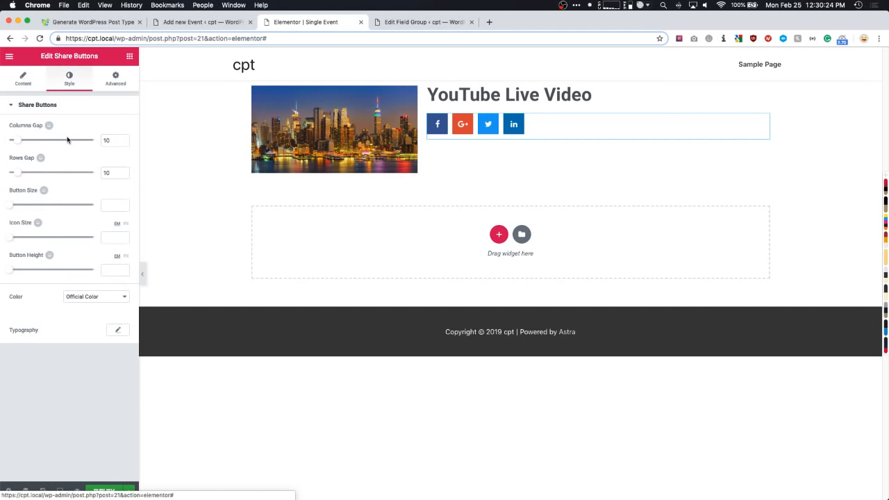
- Set the share Button Size to 0.9 in Style, leaving the icon size cleared
click(72, 82)
click(113, 236)
text(0.5)
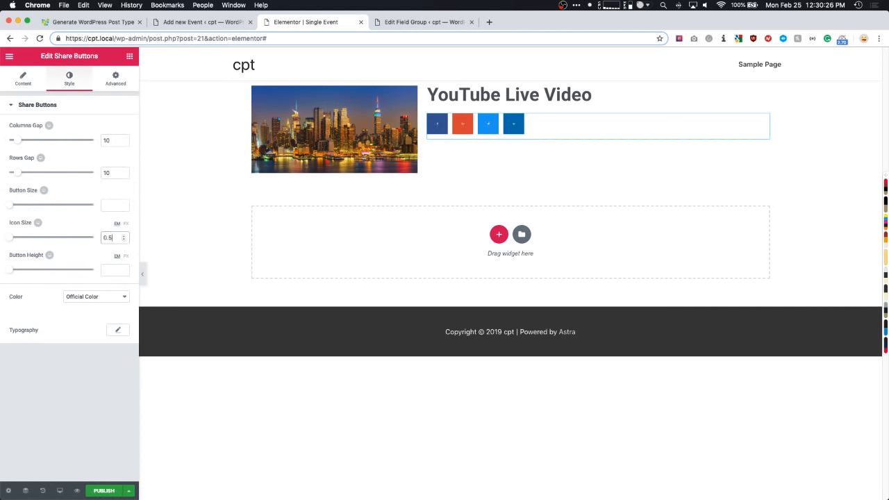
key(Up)
key(Up)
key(Up)
key(Up)
key(Up)
key(Up)
click(111, 205)
text(0.5)
key(Up)
key(Up)
key(Up)
key(Up)
key(Up)
key(Up)
key(Up)
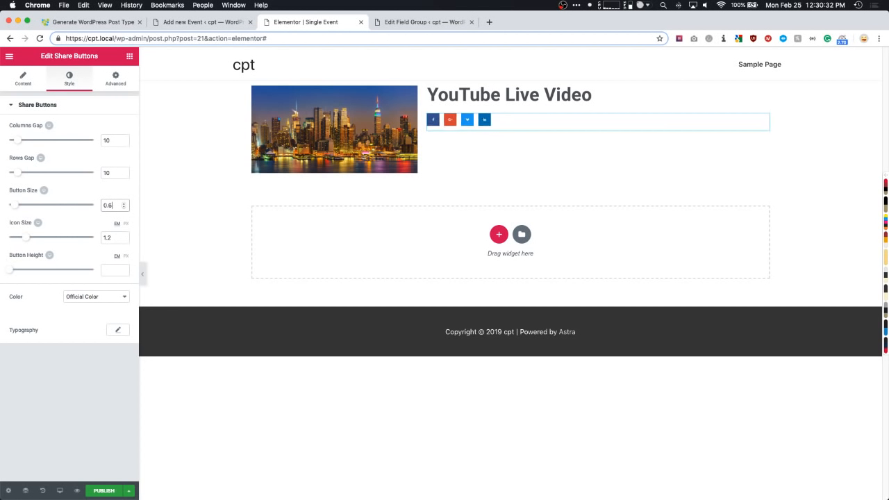
key(Up)
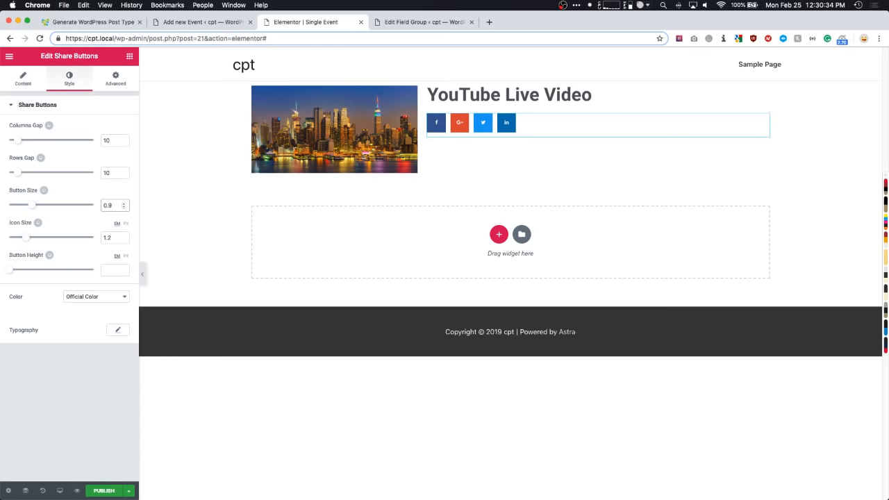
key(Tab)
key(BackSpace)
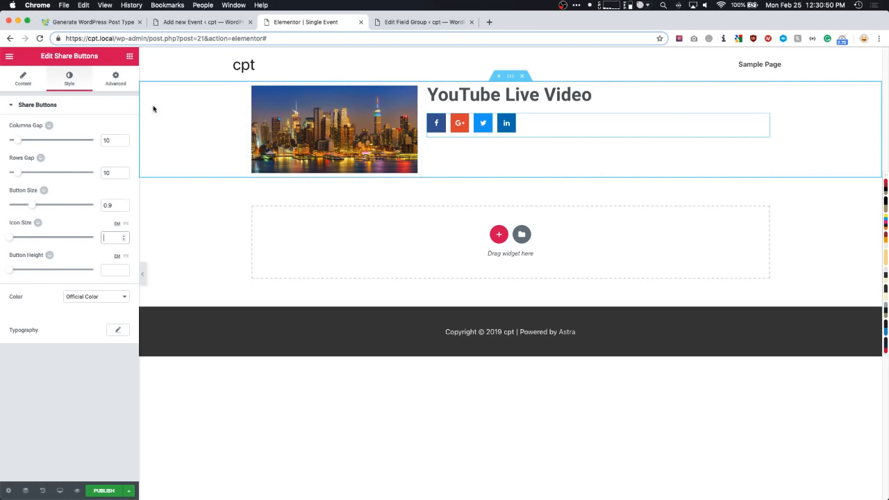
click(130, 58)
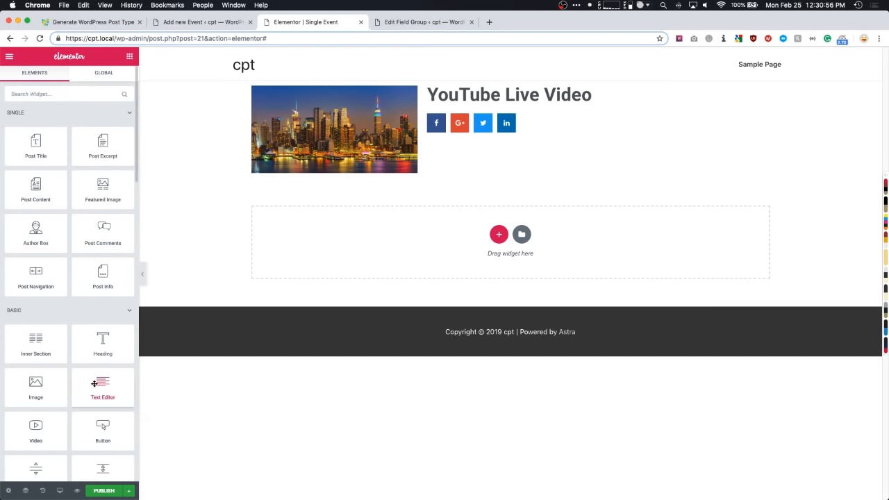
- Add a Text Editor widget beneath the share buttons after checking the event field names
drag(104, 391, 450, 143)
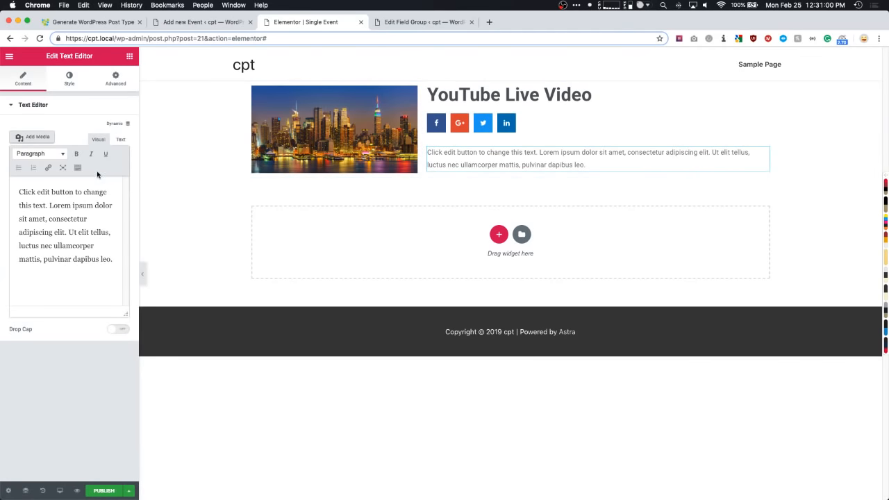
click(396, 22)
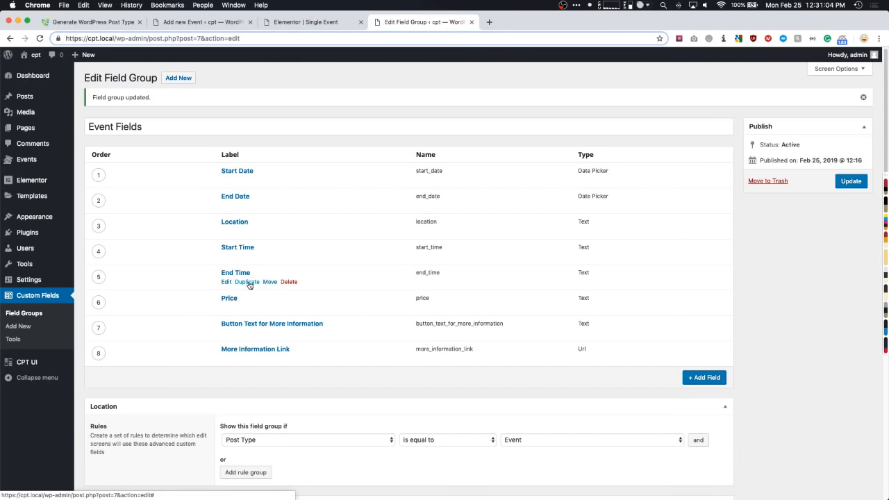
click(324, 24)
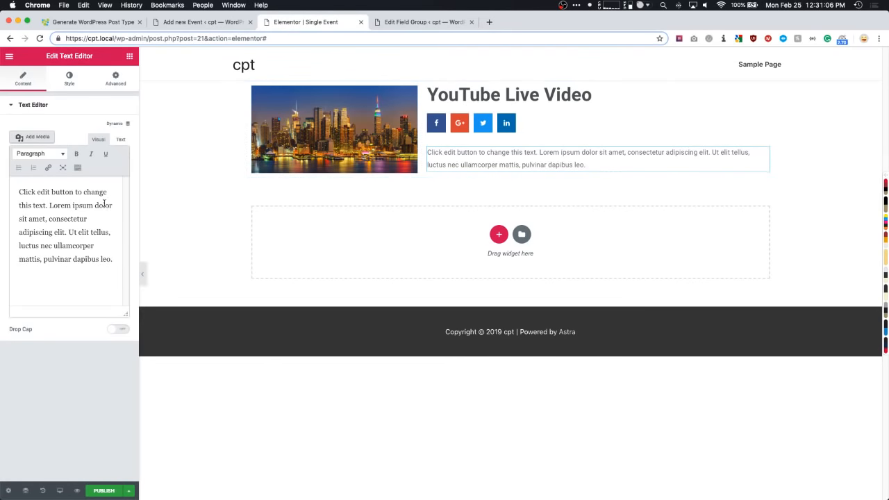
drag(113, 263, 9, 189)
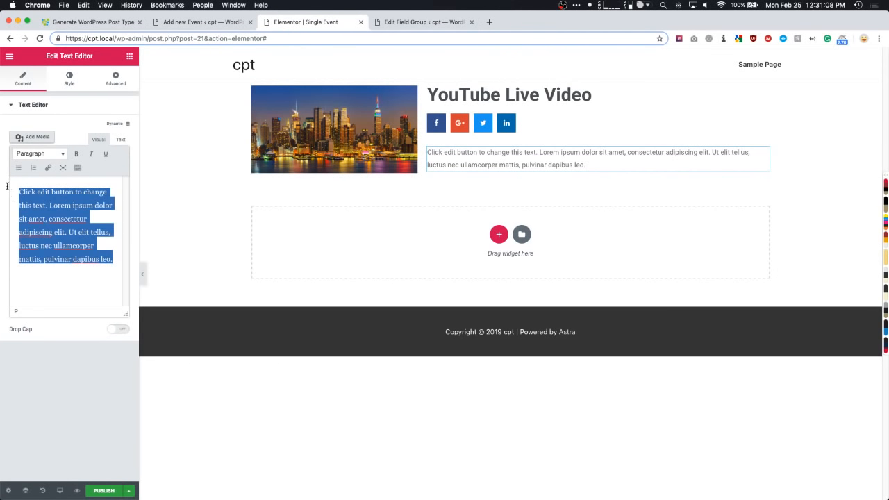
click(108, 184)
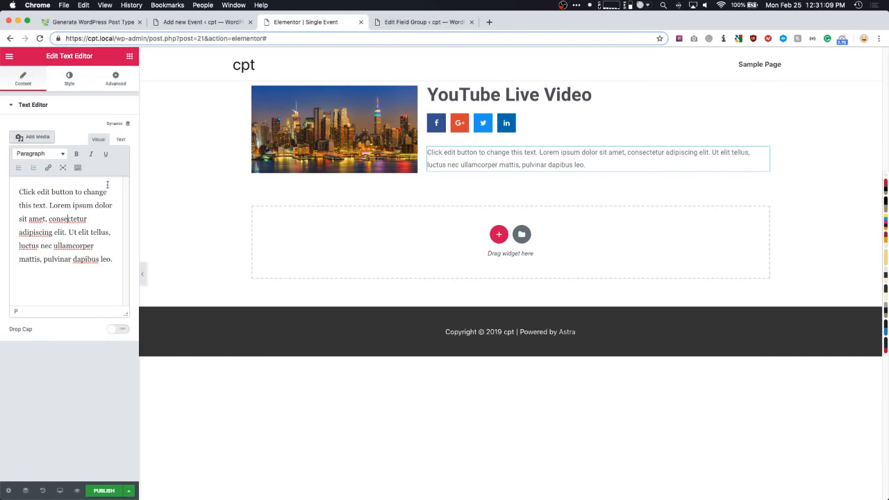
- Make the text pull the dynamic ACF Field with key Start Date (25/02/2019)
click(120, 126)
scroll(32, 154, down, 5)
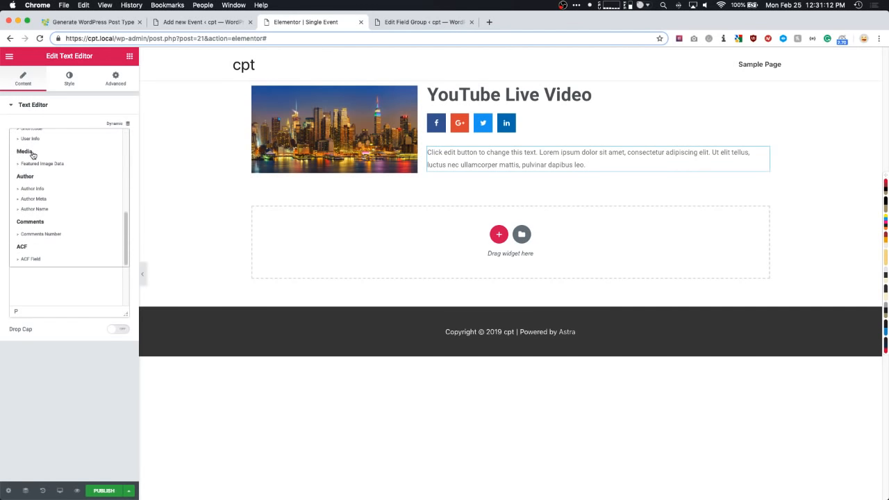
click(31, 259)
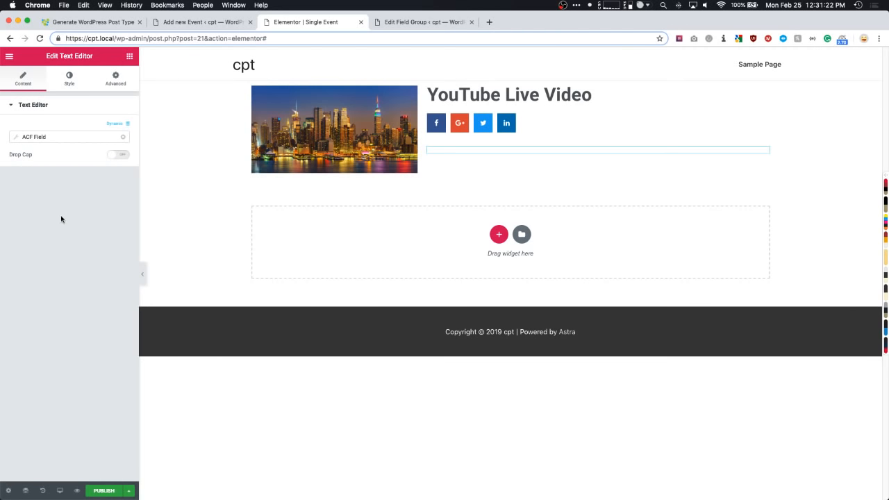
click(17, 140)
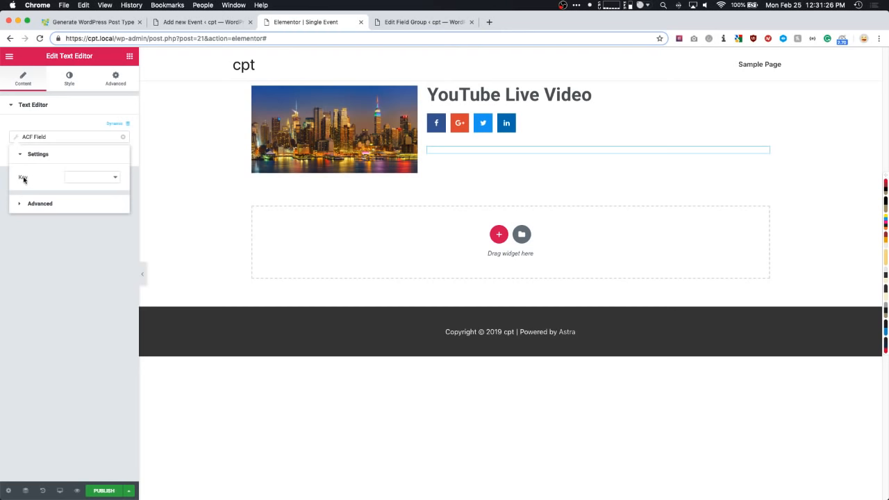
click(88, 178)
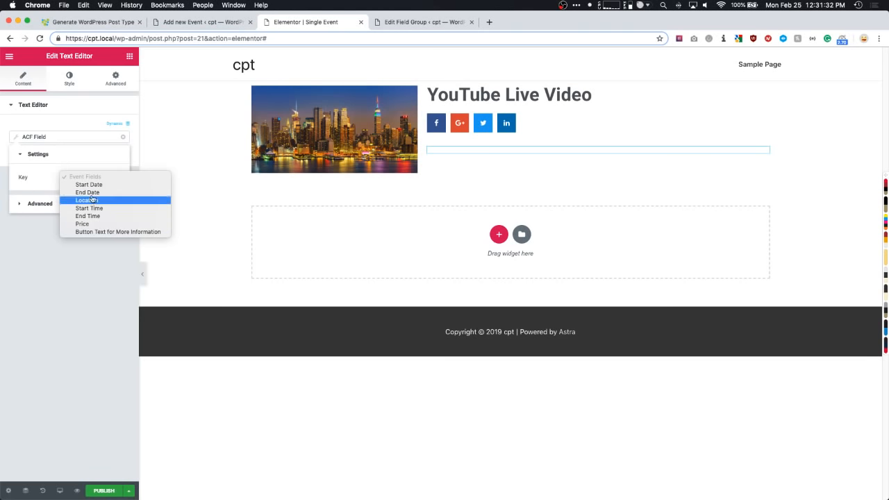
click(93, 185)
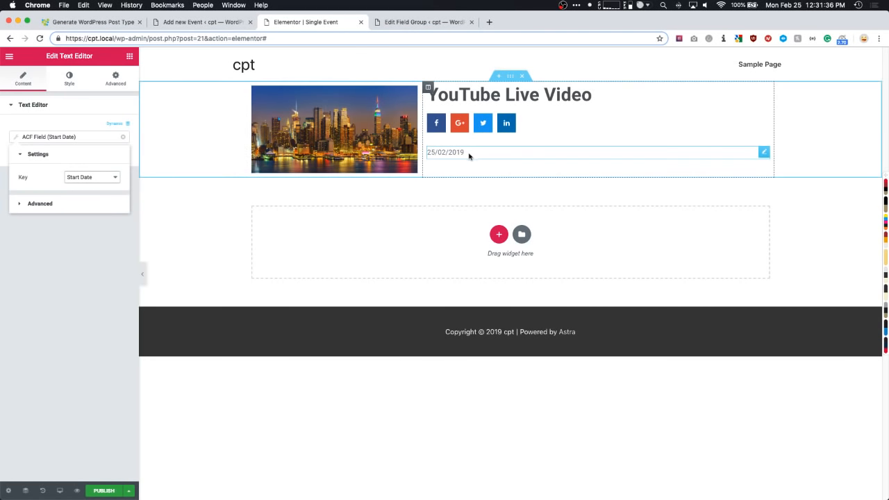
- Preview the End Date, Location and Start Time keys, then settle back on Start Date
click(85, 177)
click(84, 185)
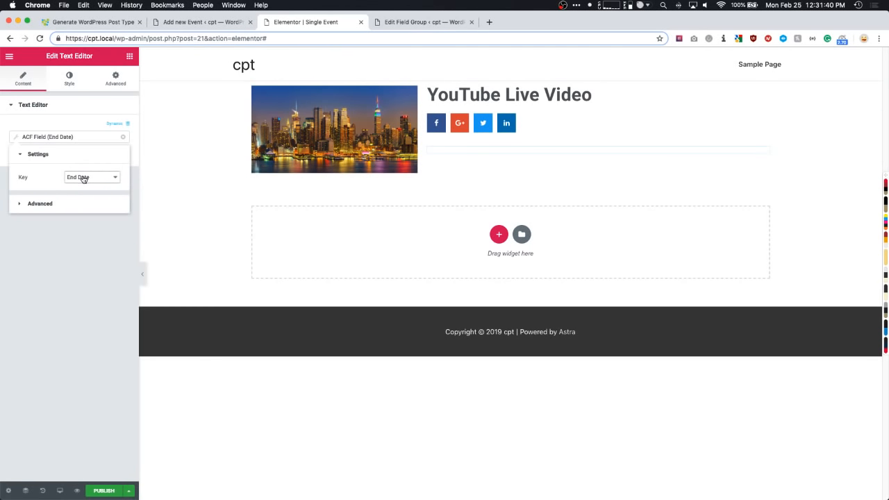
click(83, 178)
click(86, 181)
click(86, 178)
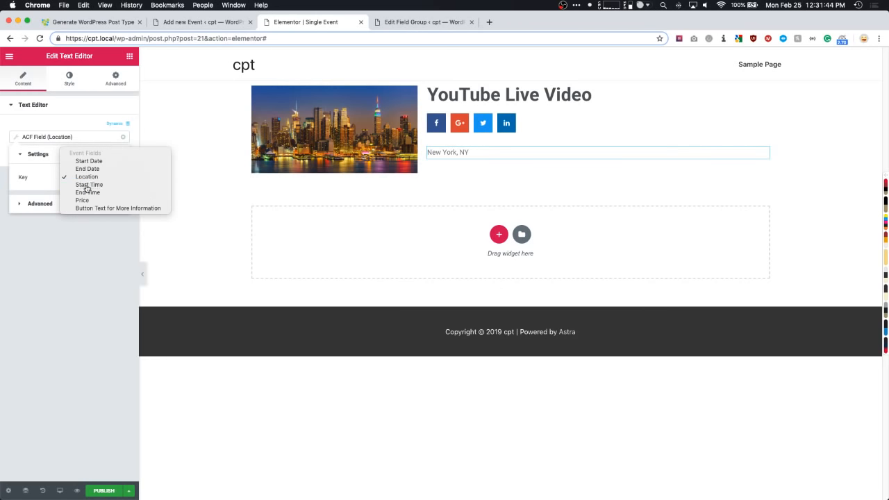
click(84, 181)
click(85, 178)
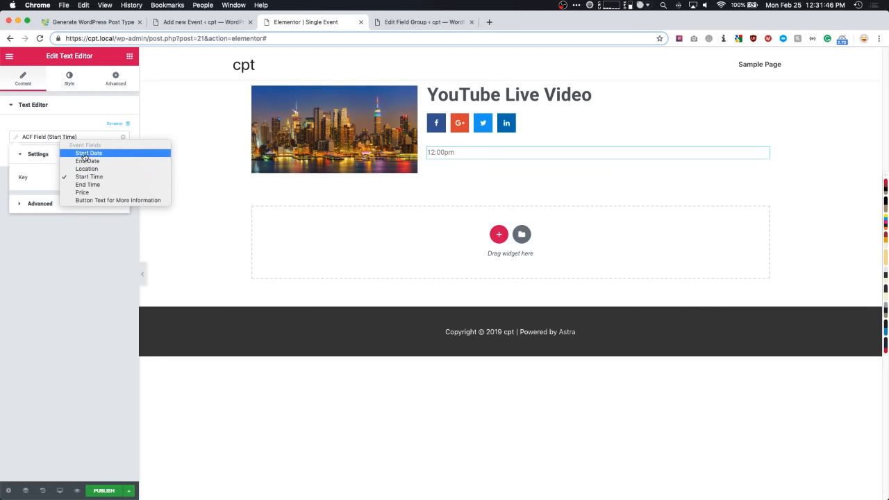
click(84, 154)
click(58, 204)
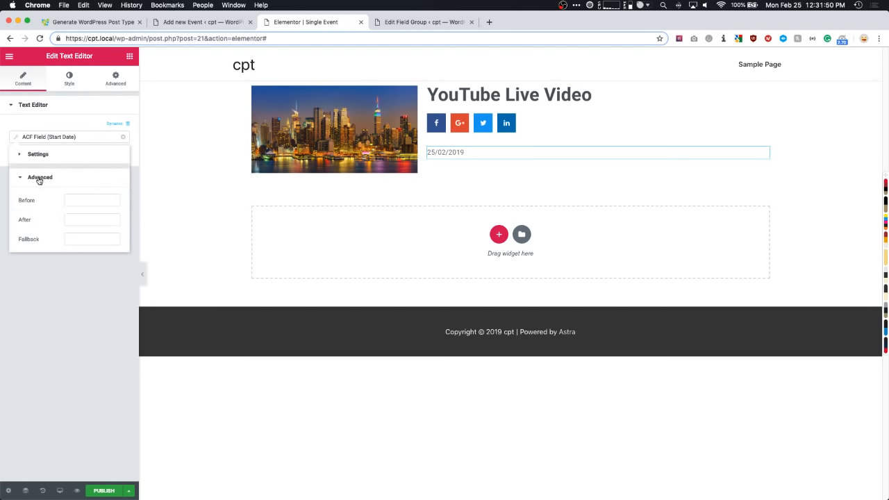
- Give the Start Date field 'Start Date:' as its Before text
click(80, 219)
click(82, 198)
text(Start)
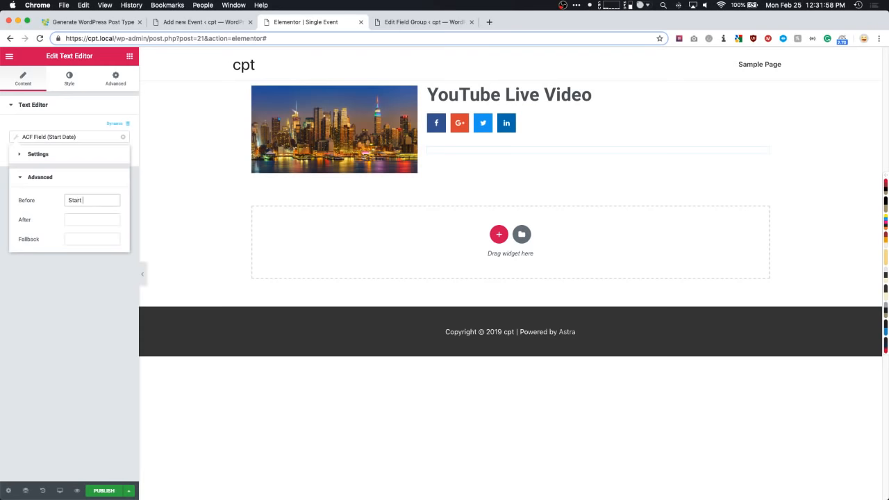
text( Date:)
click(81, 219)
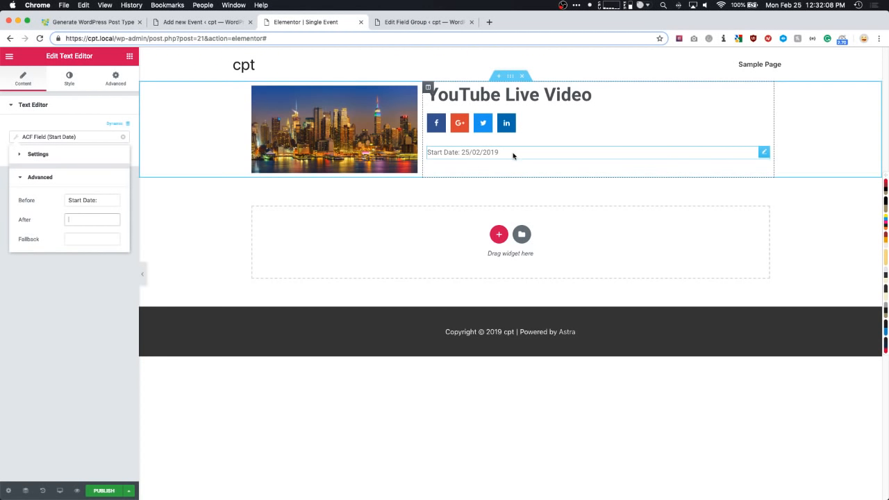
text(Show a)
key(super+a)
key(BackSpace)
text(Af)
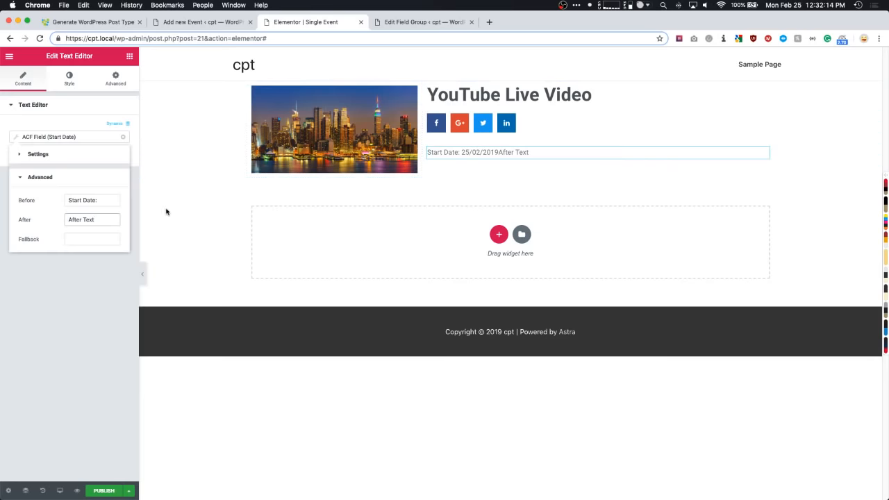
- Empty the After text and check Fallback for the Start Date field
click(69, 220)
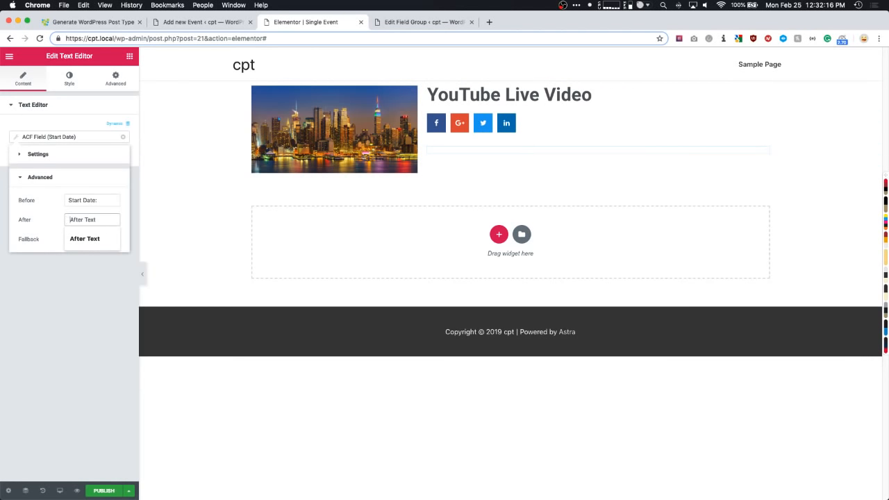
key(super+a)
key(BackSpace)
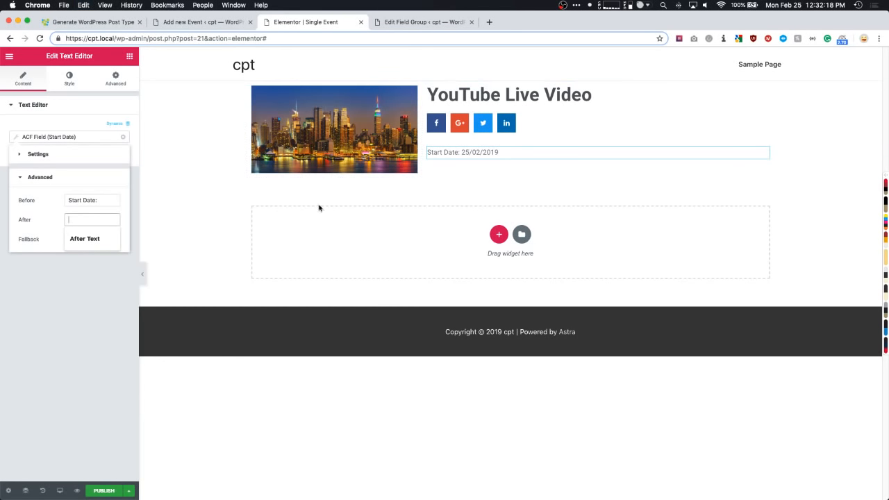
click(28, 323)
click(81, 143)
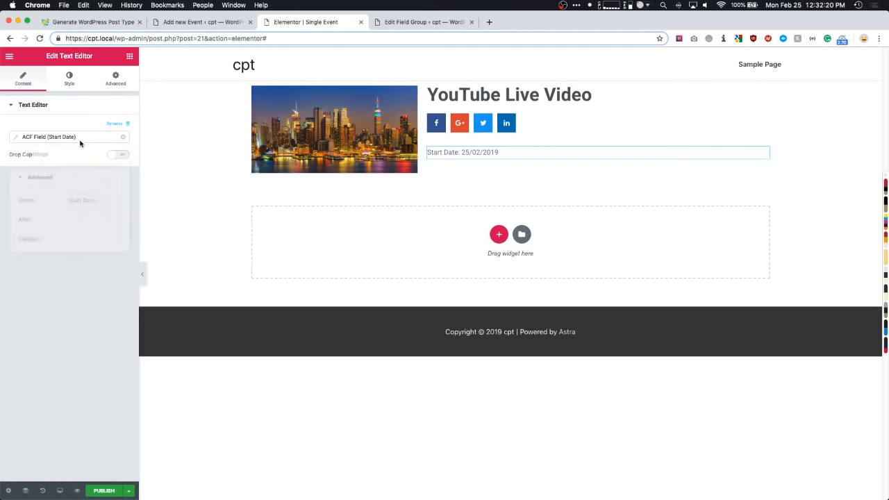
click(97, 240)
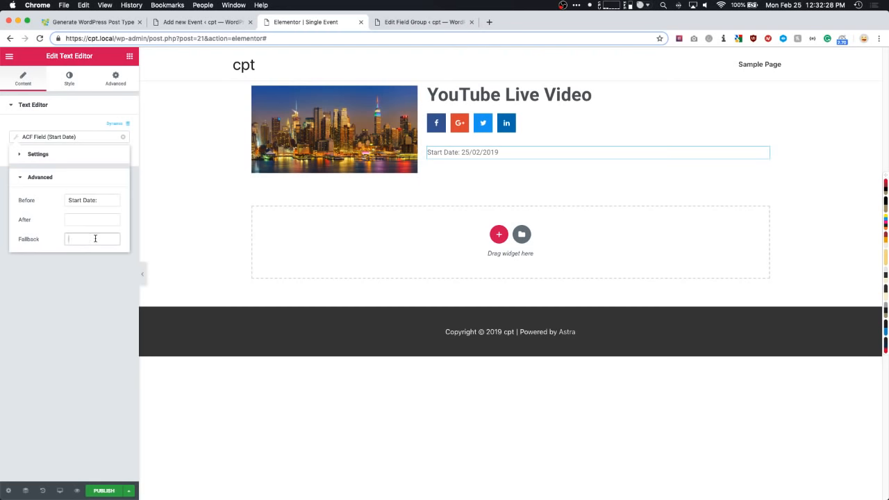
click(81, 262)
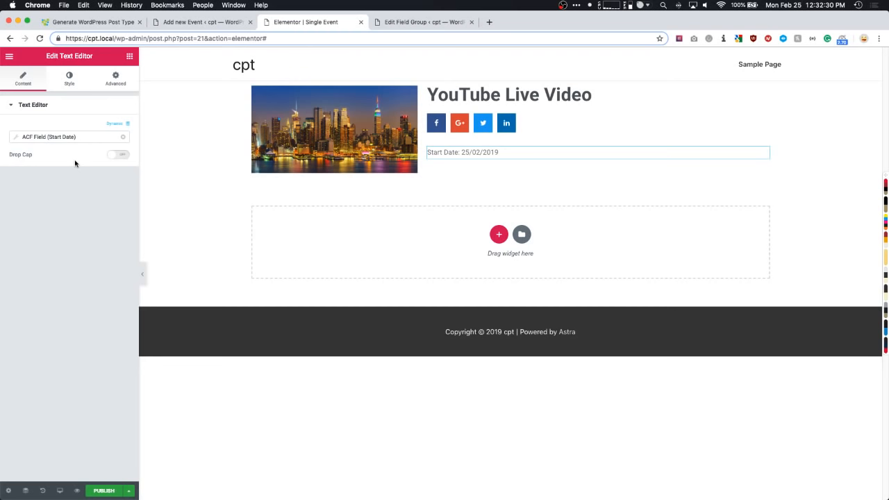
- Make the Start Date text black and enlarge its typography size
click(68, 82)
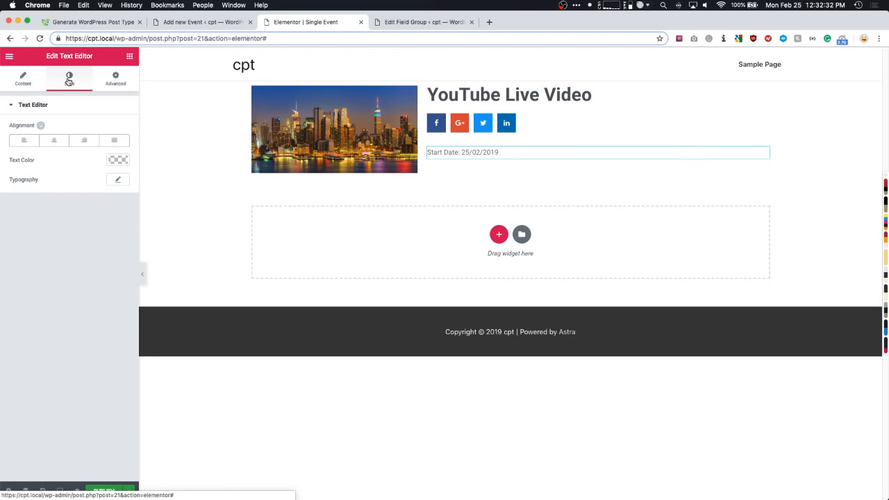
click(116, 161)
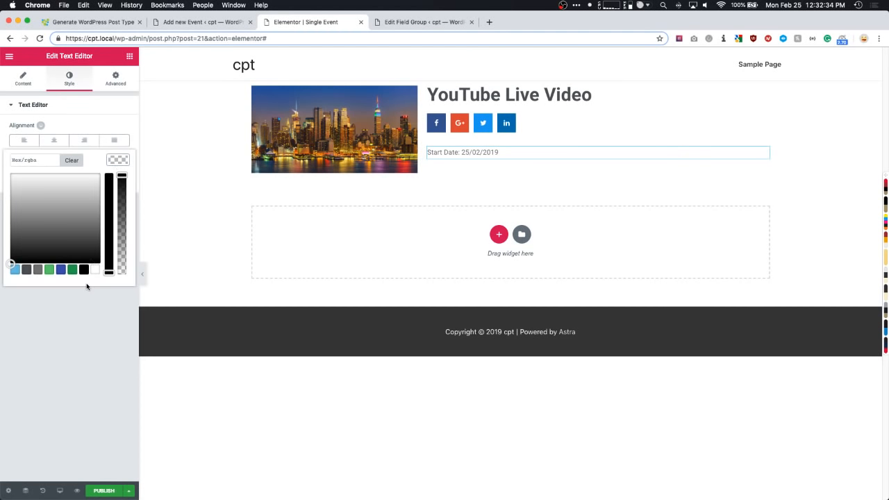
click(84, 270)
click(50, 270)
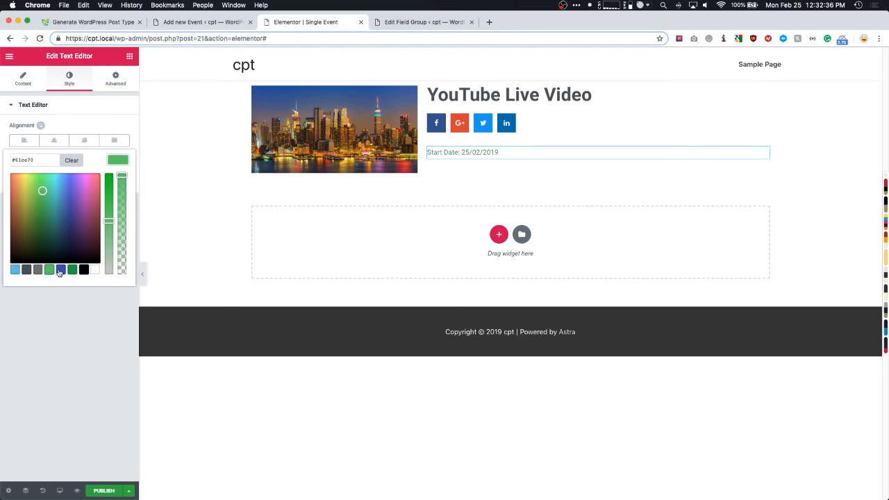
click(60, 270)
click(84, 270)
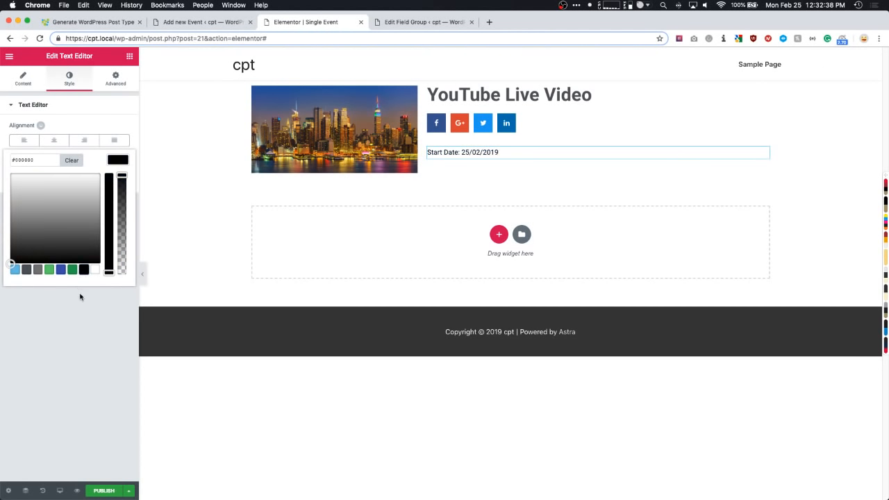
click(77, 292)
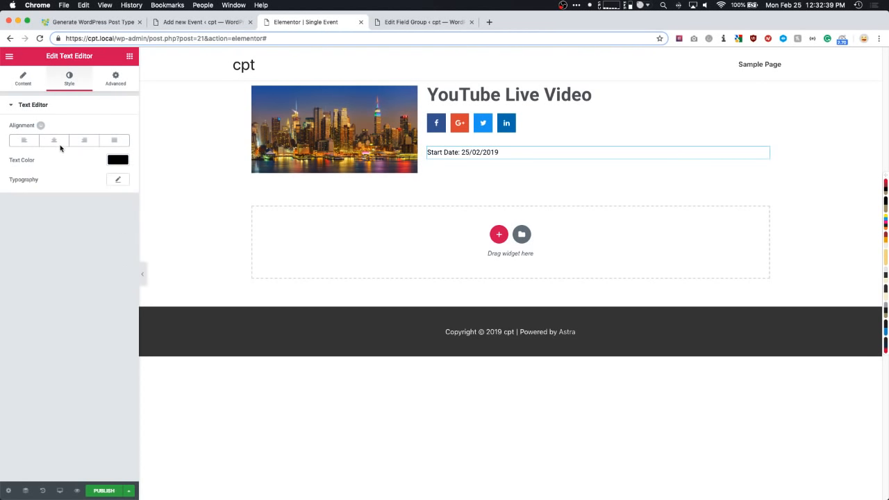
click(117, 179)
drag(18, 236, 23, 239)
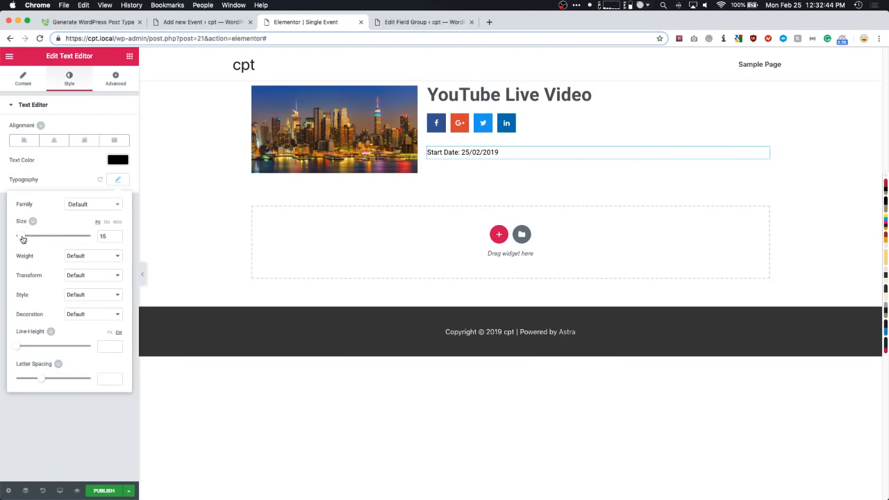
click(59, 427)
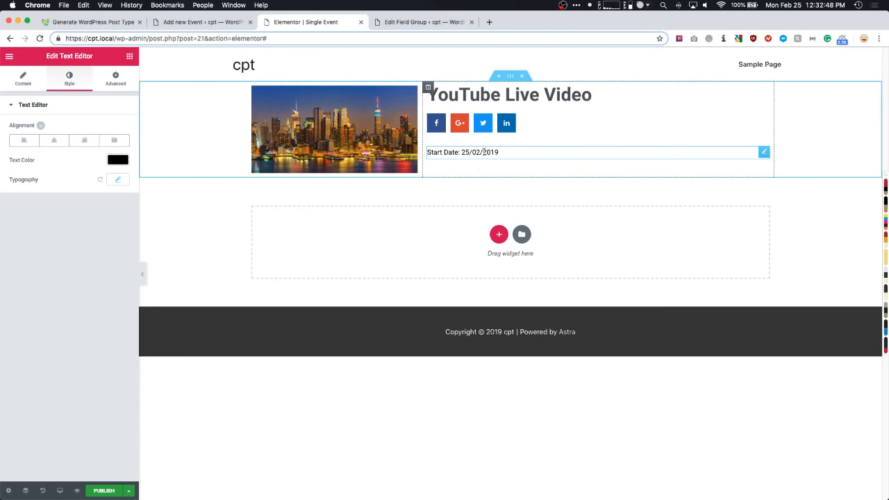
- Open the Event Fields group page and expand its Start Date field settings
click(211, 25)
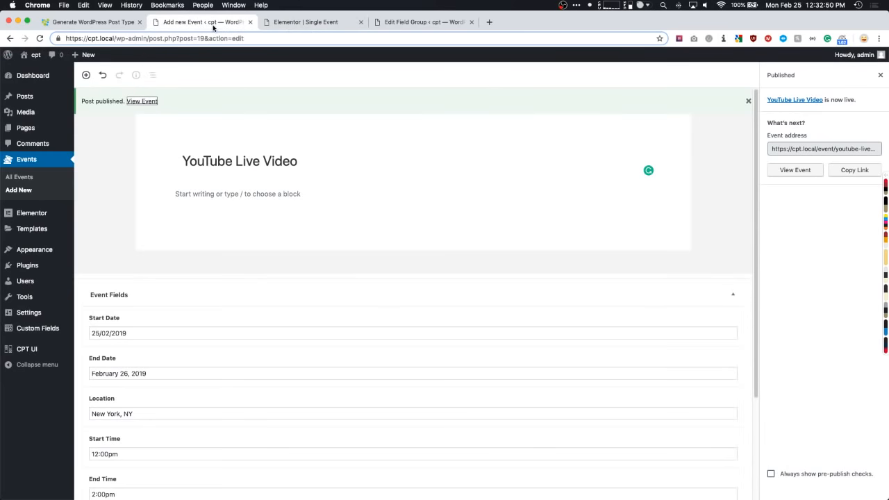
click(399, 21)
click(239, 171)
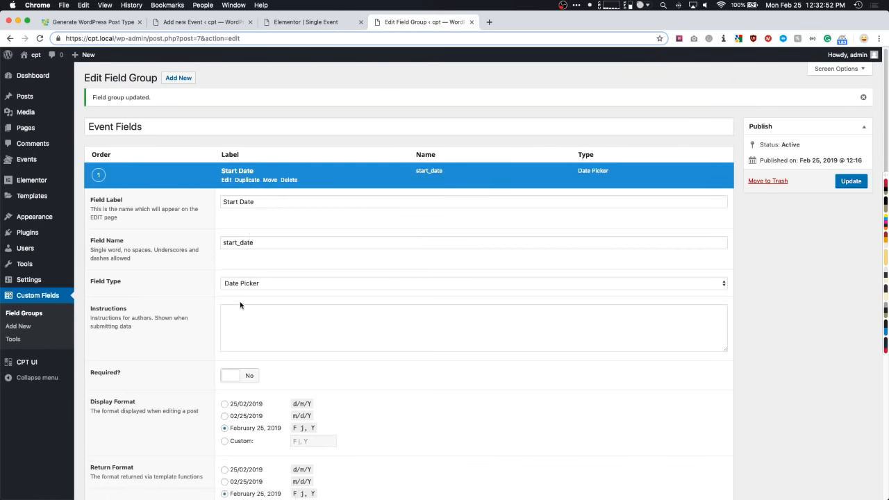
scroll(240, 305, down, 5)
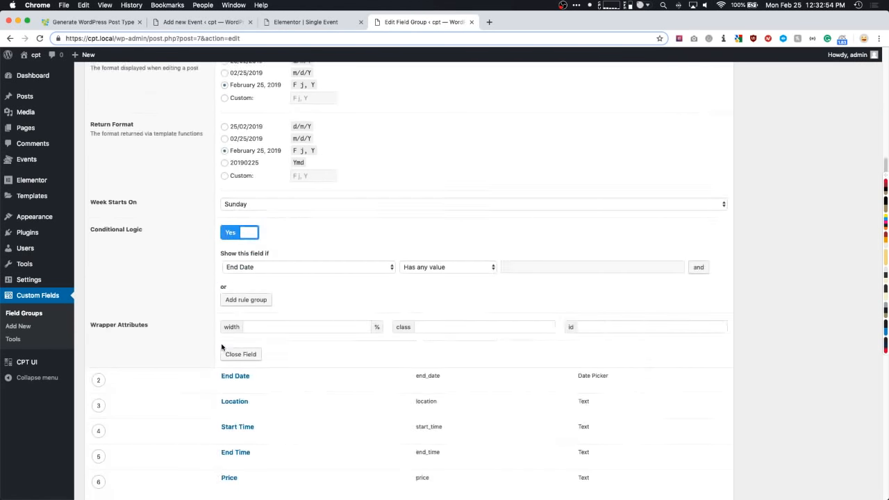
- Set Start Date's display and return formats to F j, Y (February 25, 2019) and update the group
click(223, 352)
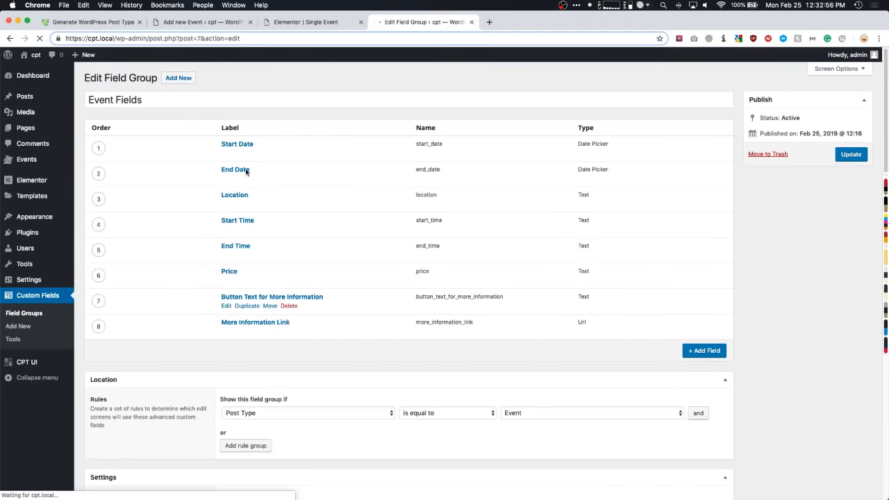
click(240, 145)
scroll(236, 260, down, 2)
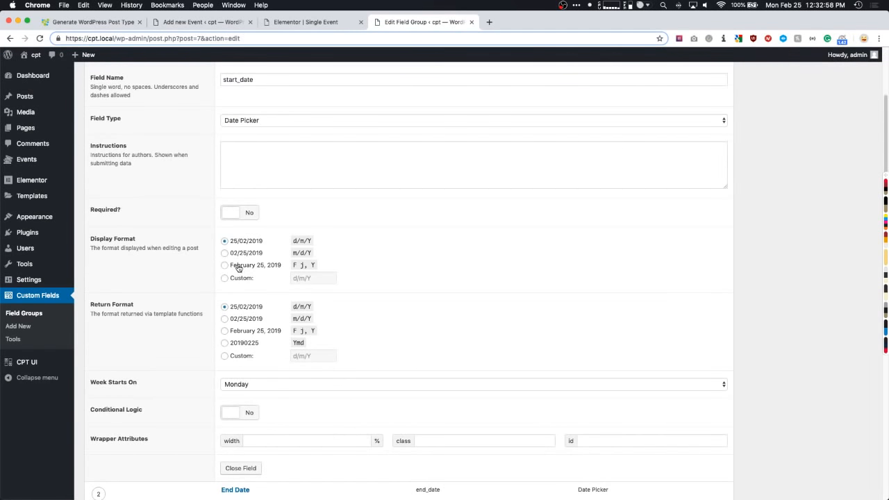
click(238, 267)
click(242, 332)
scroll(764, 267, up, 2)
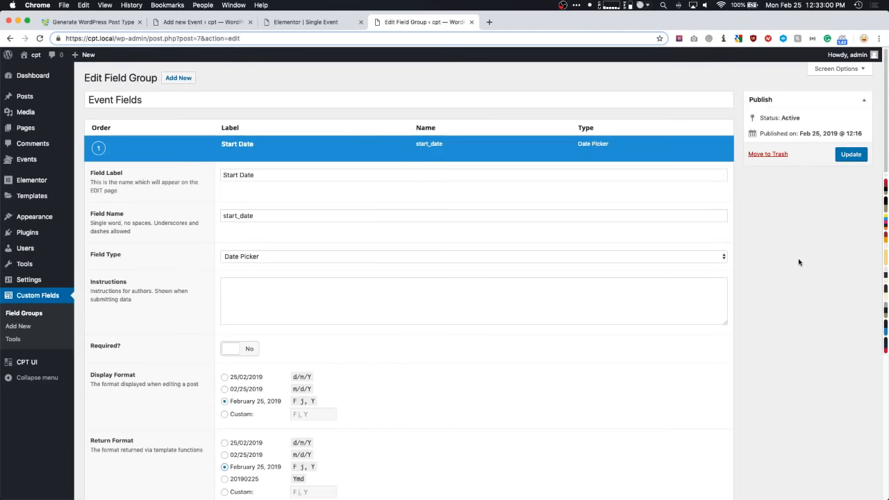
click(851, 155)
click(306, 21)
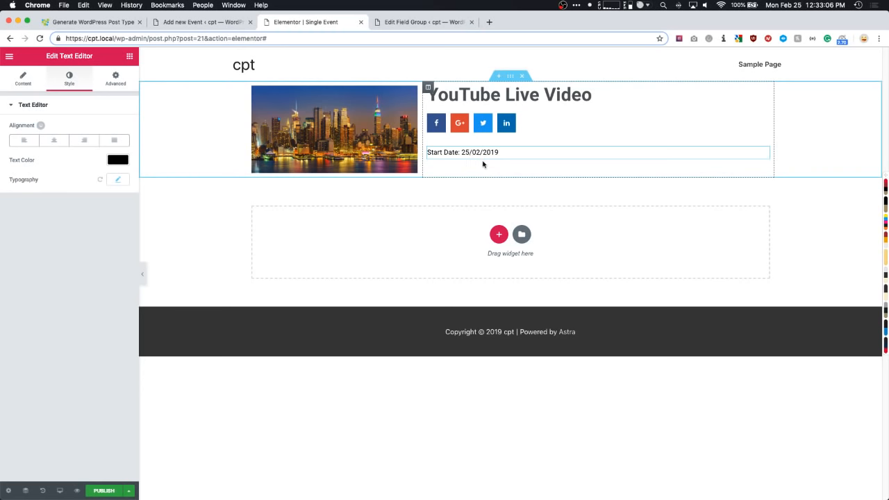
- Duplicate the Start Date line and switch the copy to the End Date key, labelled 'End Date:'
right_click(460, 152)
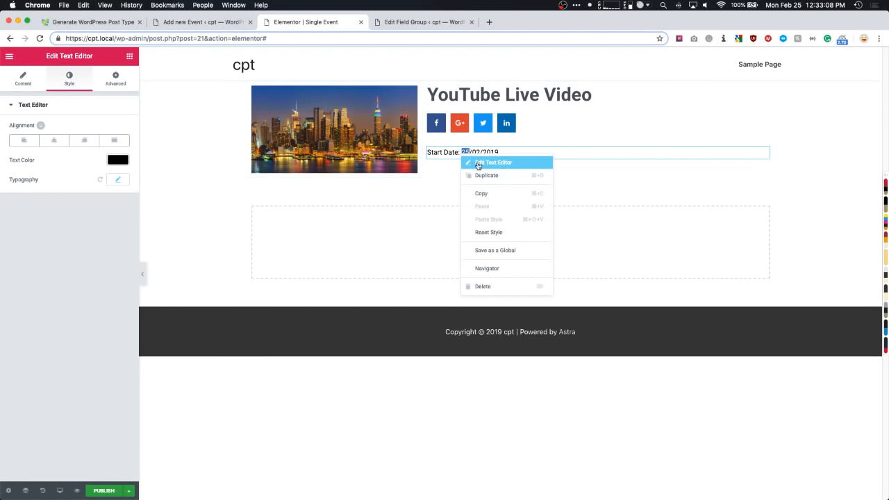
click(482, 175)
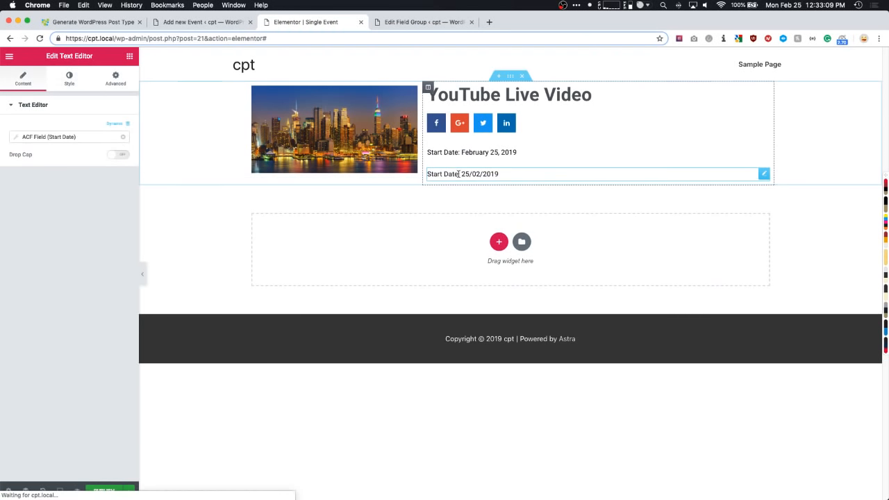
click(66, 137)
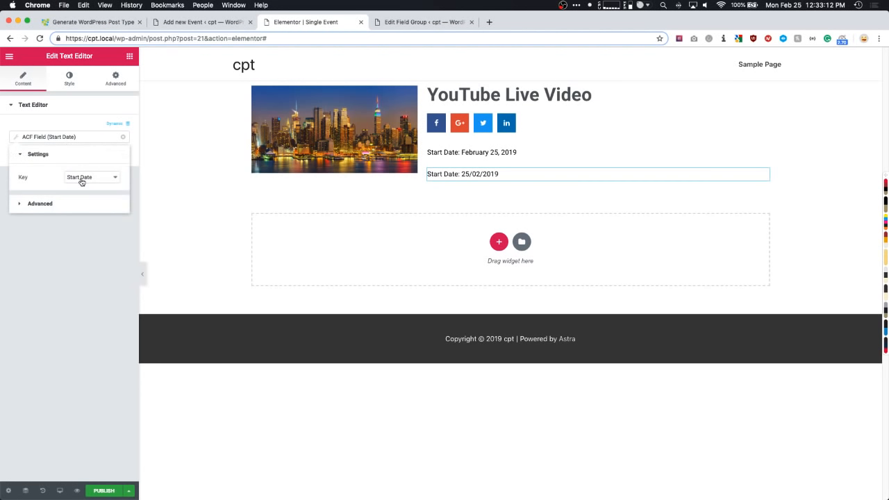
click(77, 177)
click(79, 185)
click(70, 205)
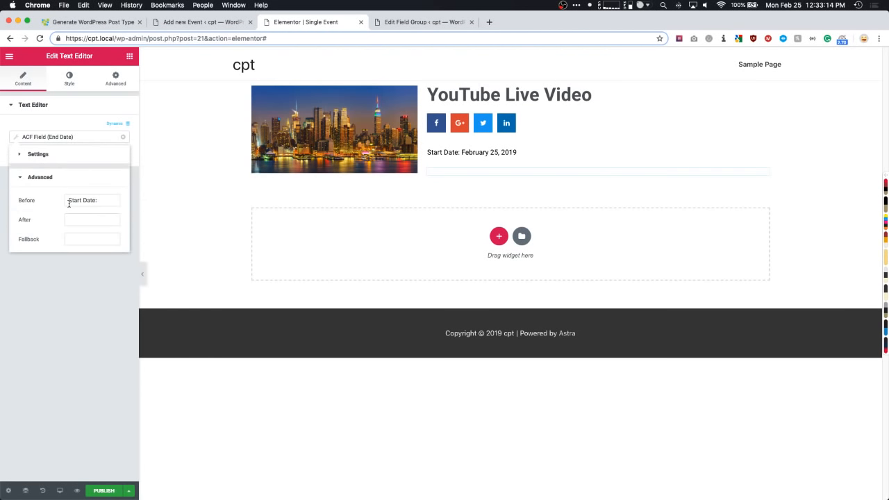
double_click(71, 200)
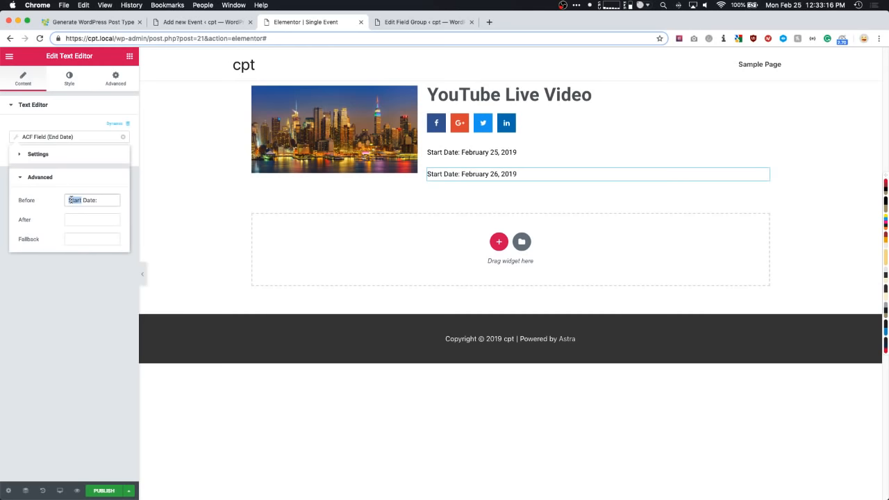
text(End)
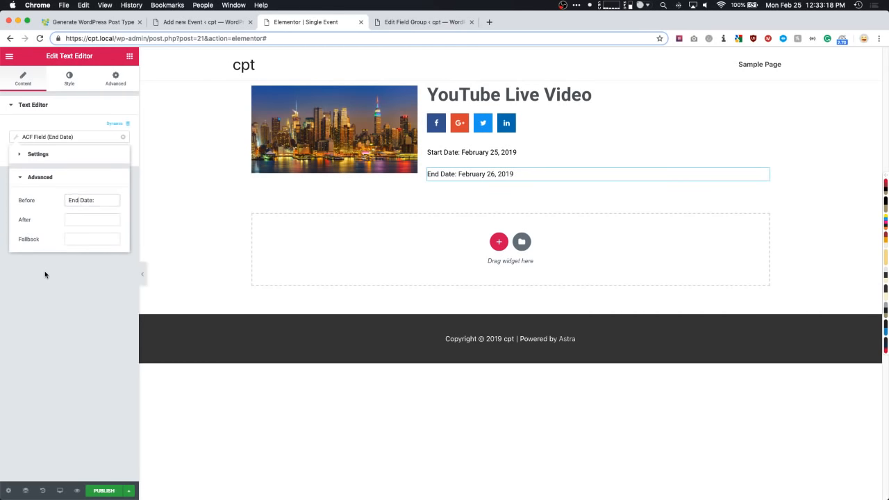
click(44, 272)
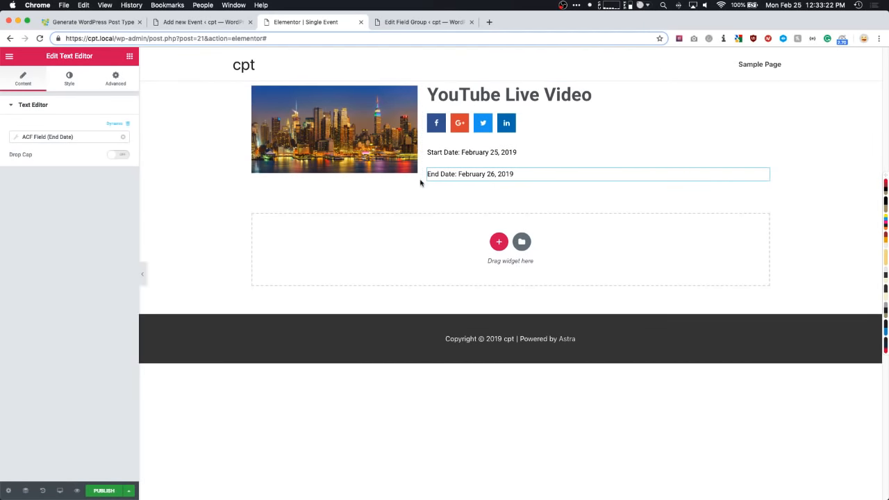
- Give the End Date line a -20 top margin so it sits directly under Start Date
click(116, 79)
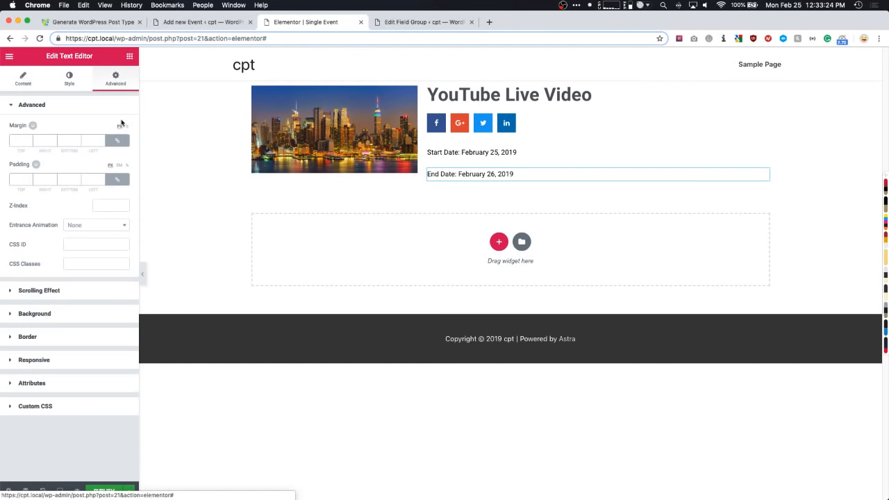
click(116, 141)
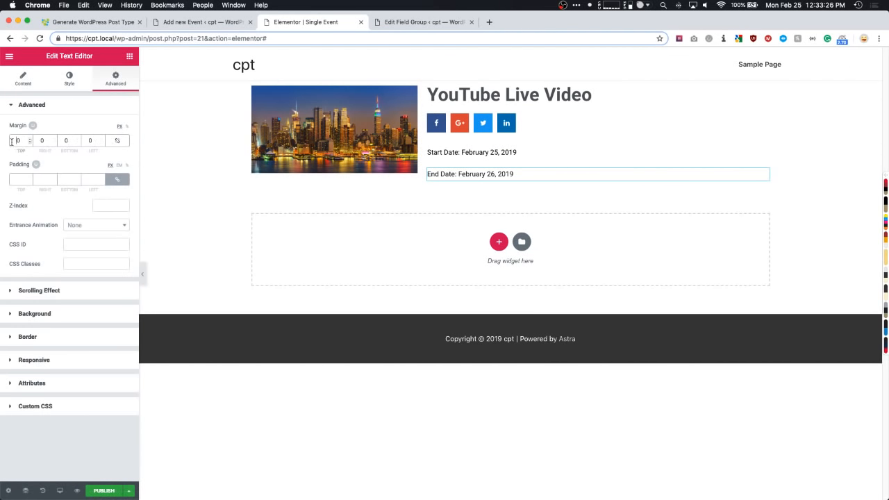
text(-10)
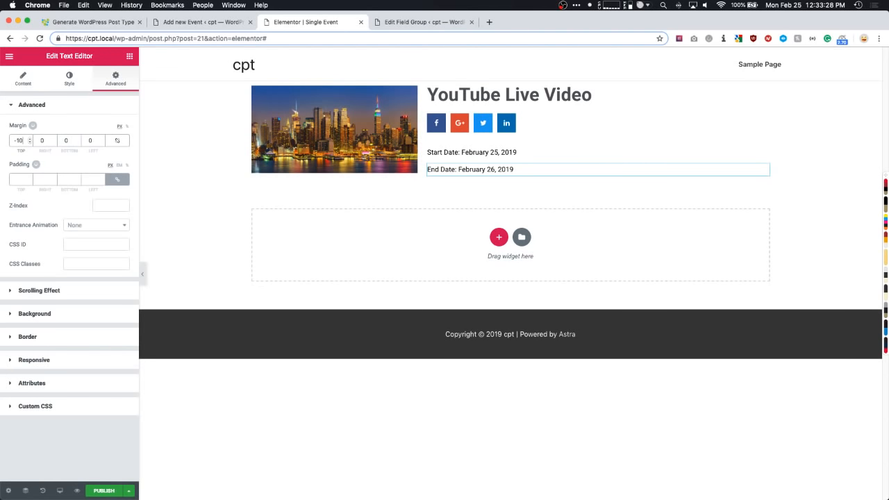
key(Down)
key(Down)
key(Down)
key(Down)
key(Down)
key(Down)
key(Down)
key(Down)
key(Down)
key(Down)
key(Down)
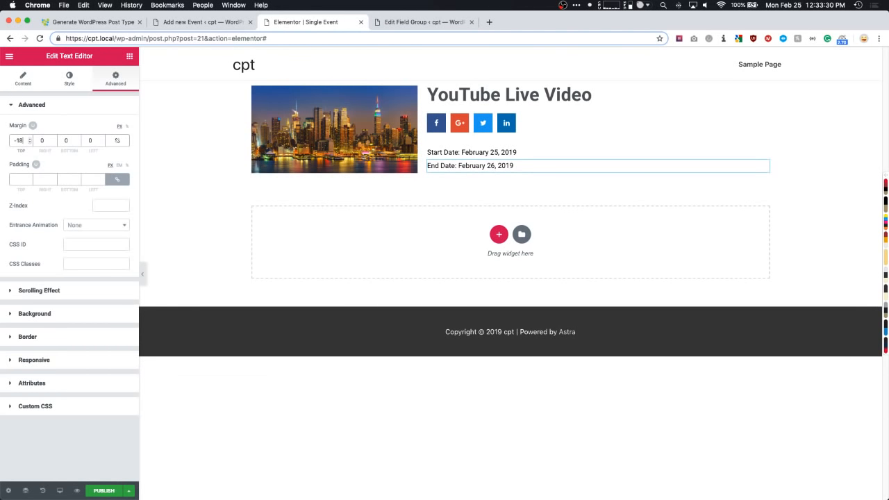
key(Up)
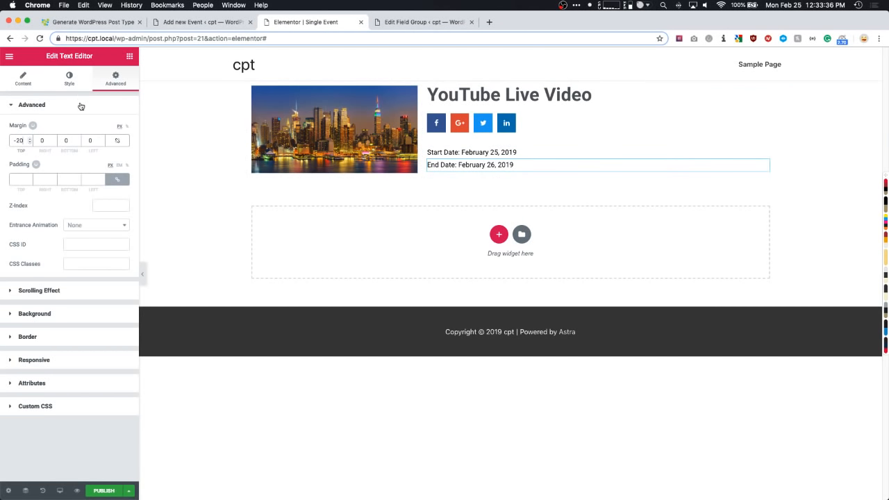
click(129, 56)
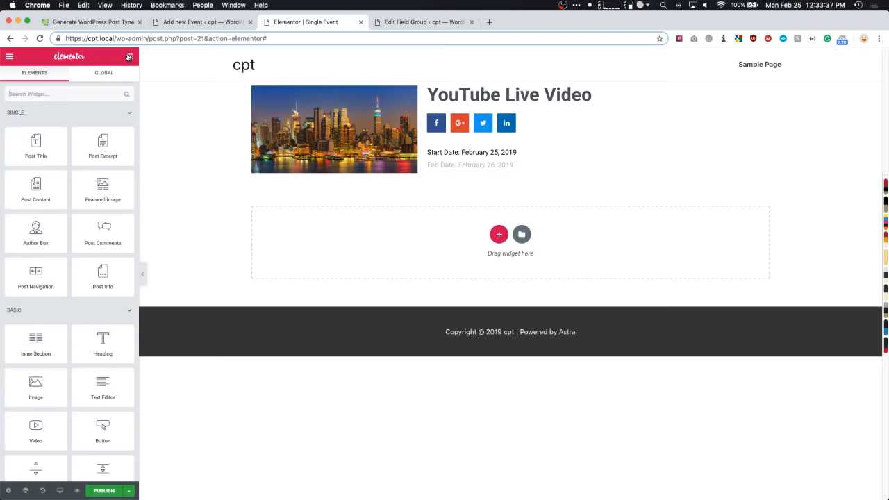
- Add a Text Editor below the dates showing the ACF Start Time field (12:00pm)
click(76, 97)
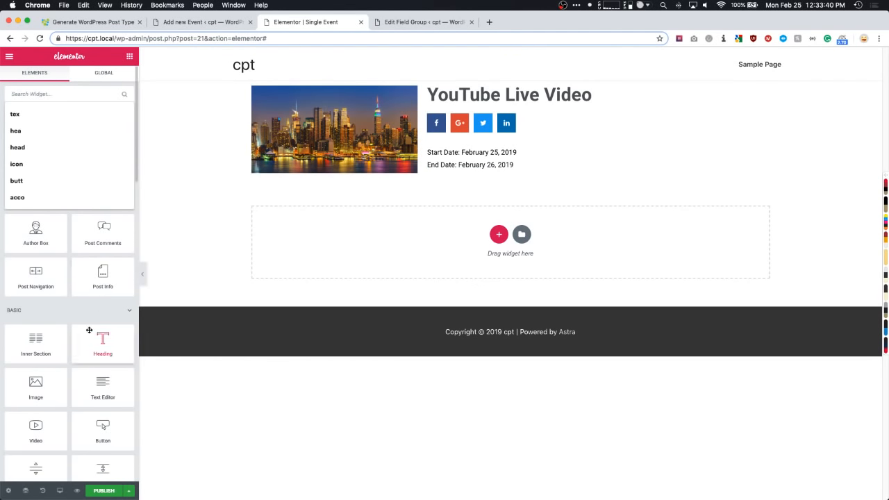
drag(99, 386, 460, 173)
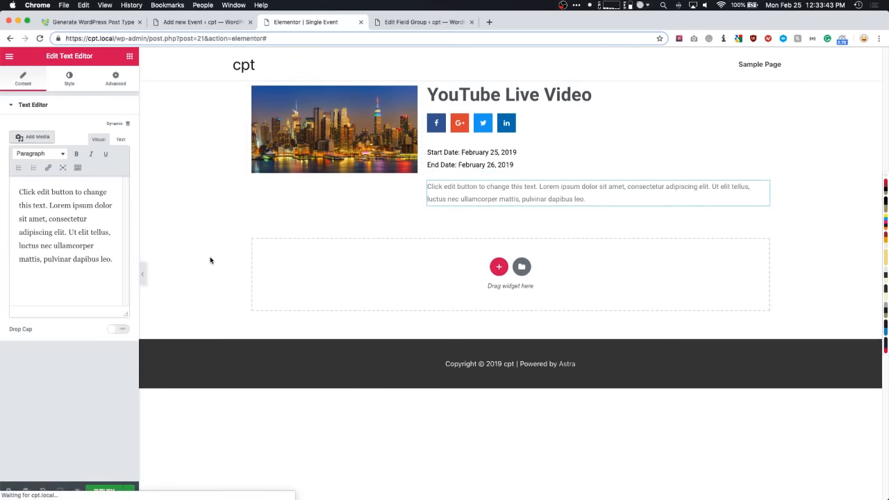
click(117, 123)
scroll(37, 229, down, 5)
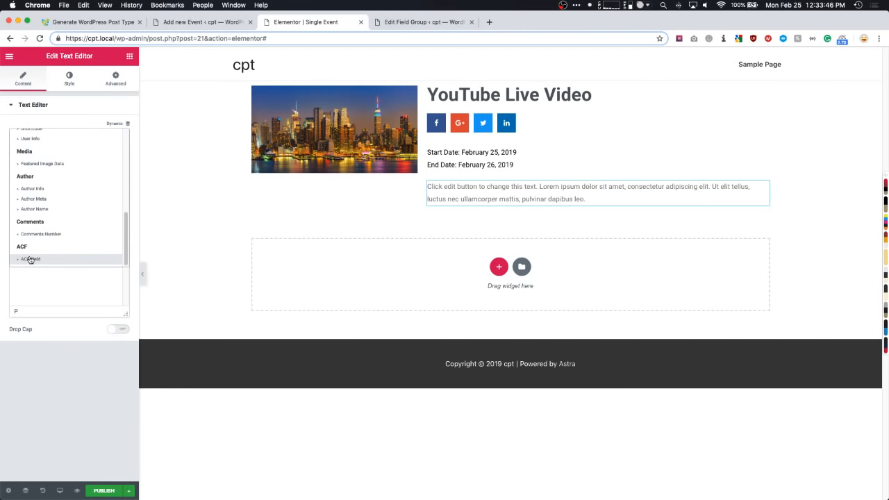
click(32, 259)
click(60, 140)
click(79, 175)
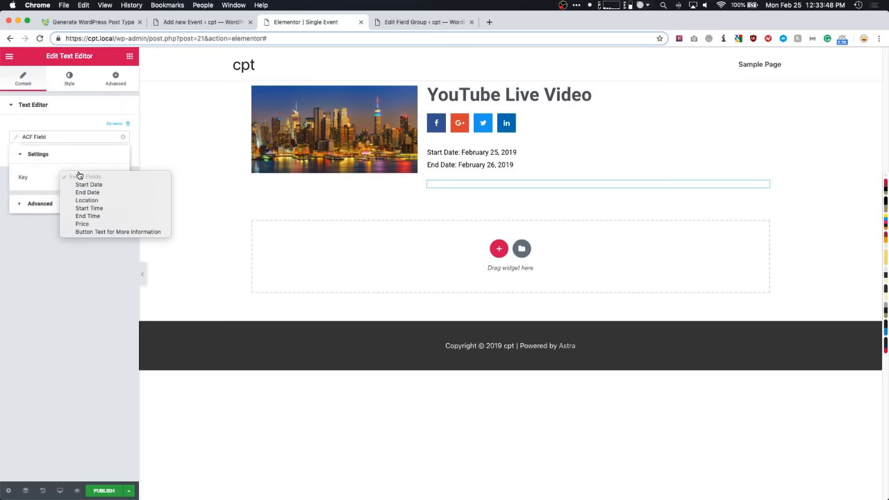
click(85, 208)
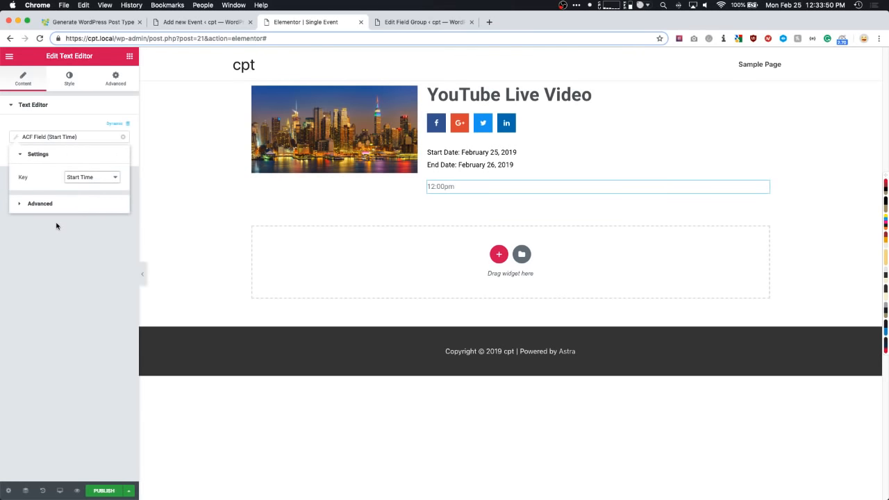
- Duplicate the time line, set the copy to End Time (2:00pm), and bring up the ACF Shortcode docs
right_click(448, 188)
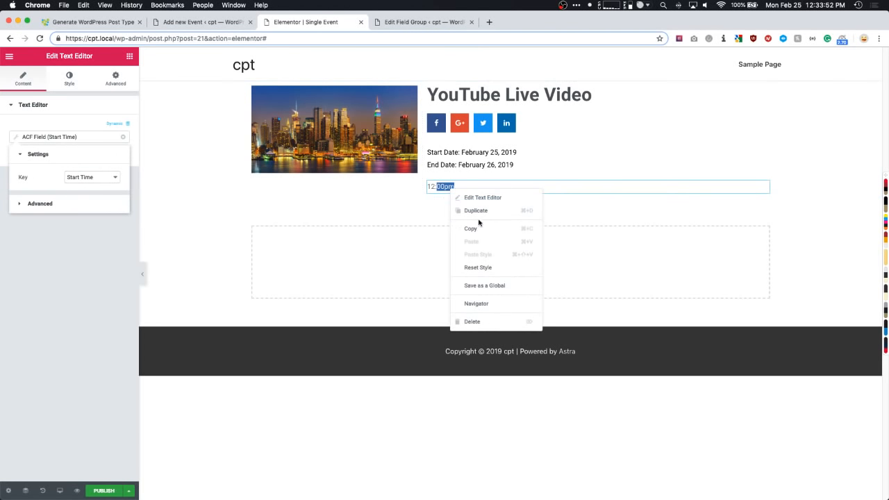
click(475, 212)
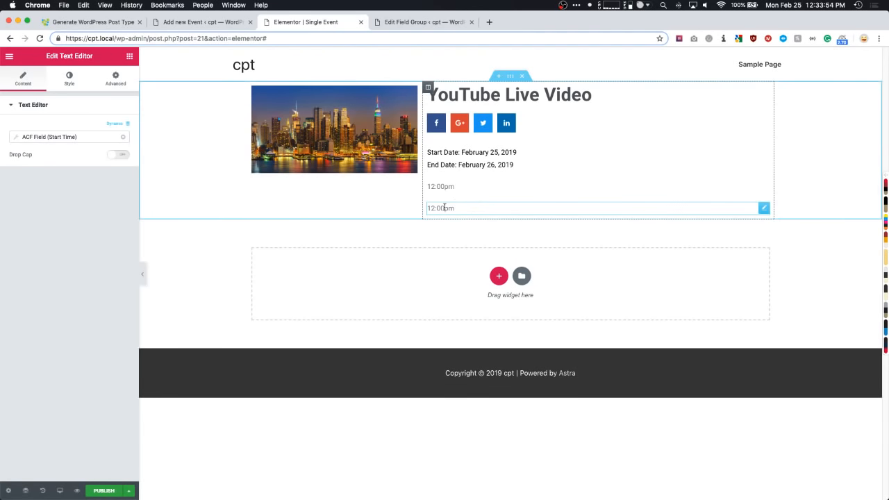
click(71, 142)
click(73, 176)
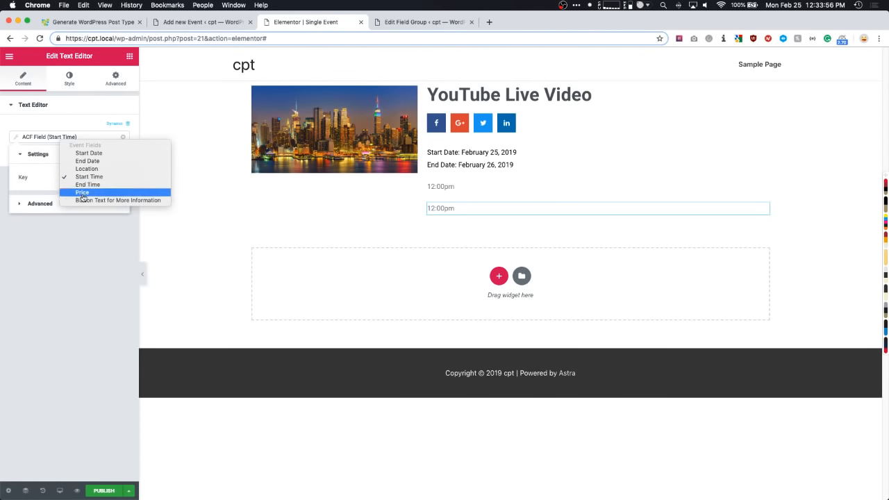
click(77, 192)
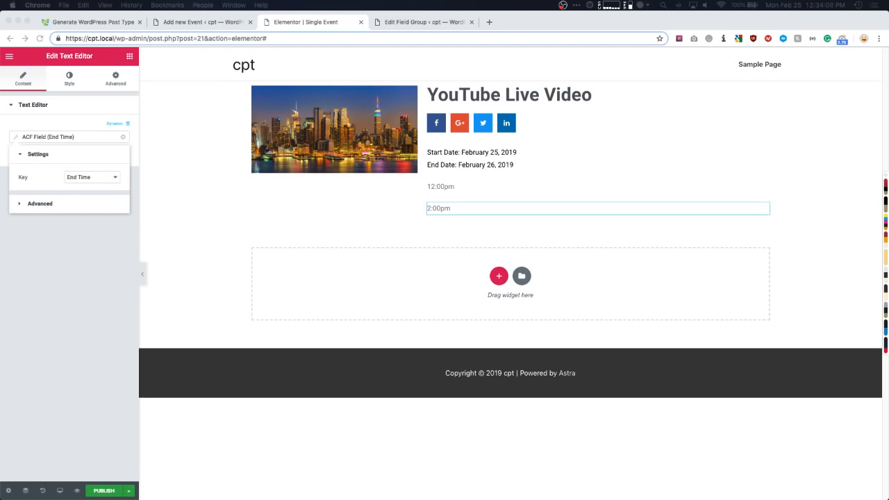
drag(0, 69, 418, 26)
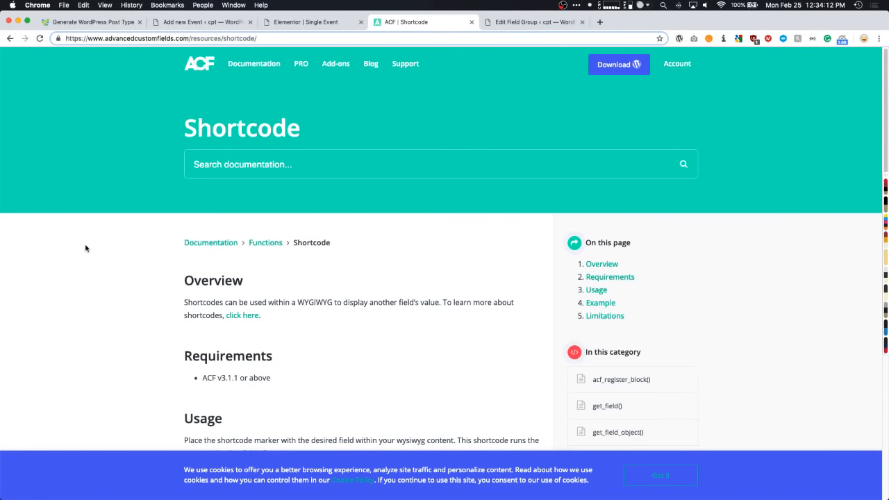
- Scroll to the Example section and select the [acf field="name"] shortcode
scroll(86, 248, down, 2)
scroll(95, 249, down, 5)
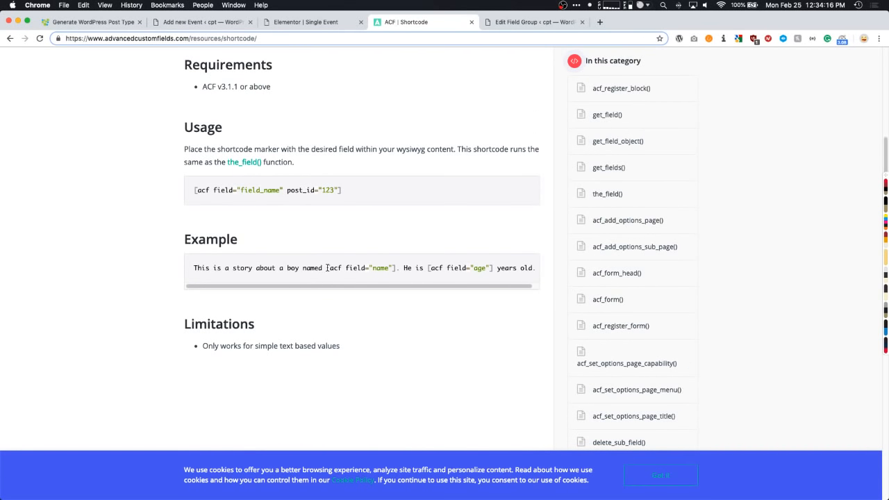
drag(327, 268, 399, 267)
key(super+c)
- Delete the 2:00pm End Time text widget and remove the dynamic ACF tag from the start time text
click(313, 21)
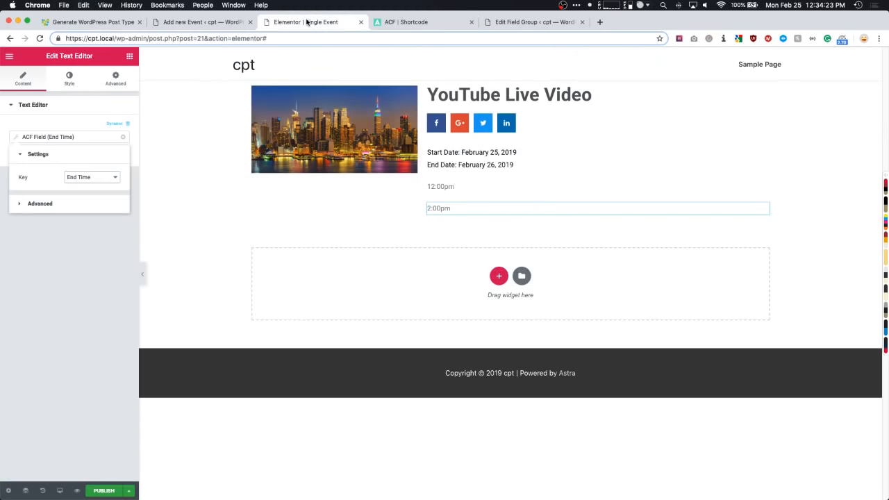
right_click(477, 207)
click(496, 340)
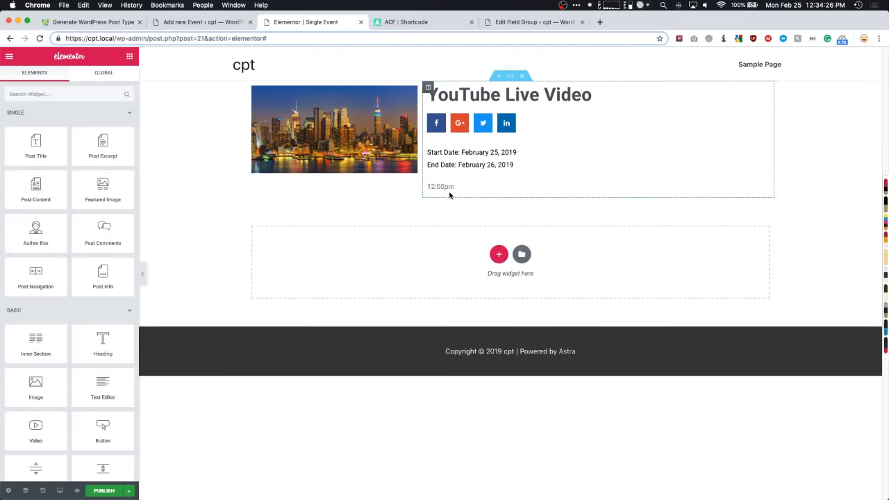
click(442, 188)
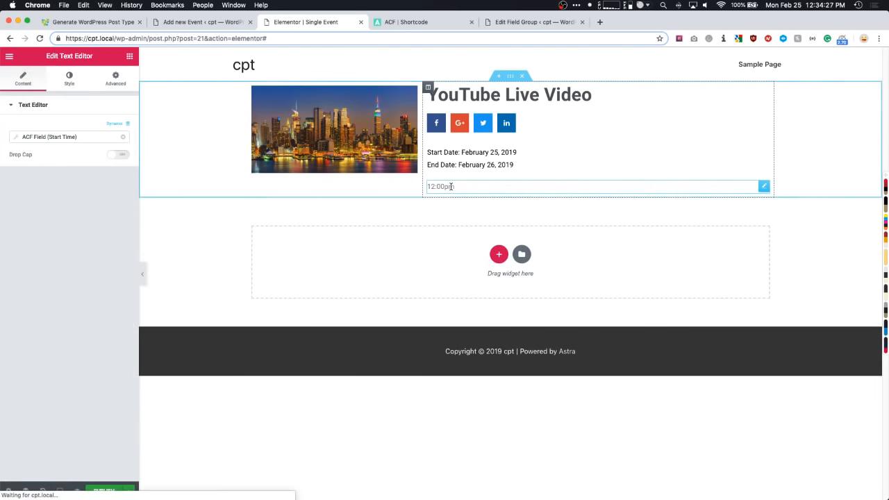
click(122, 139)
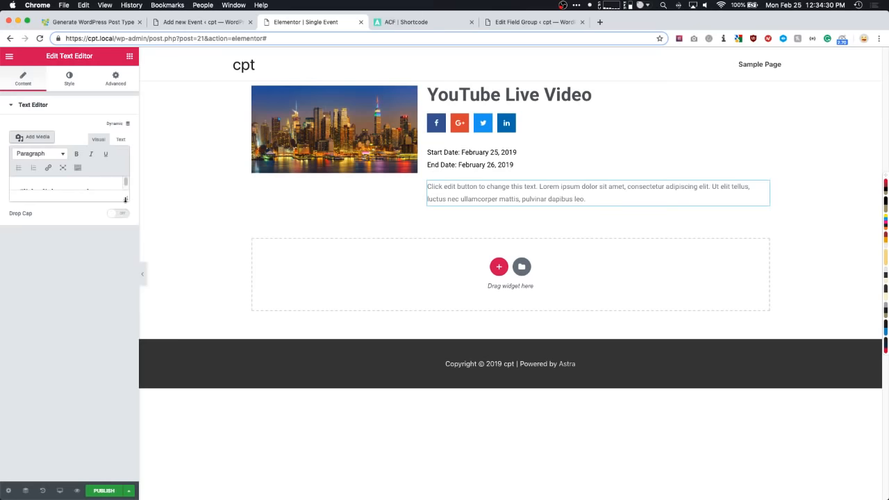
drag(125, 201, 124, 353)
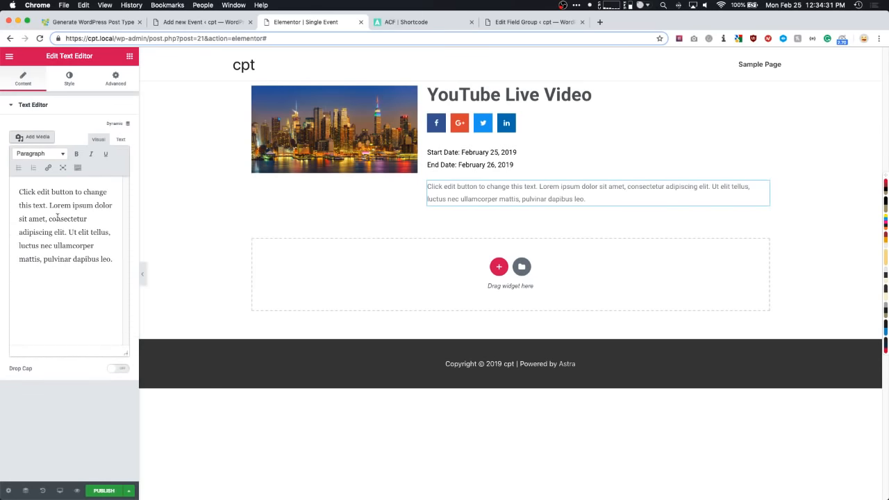
- In Text mode, replace the content with the shortcode [acf field="start_time"]
click(121, 140)
key(super+a)
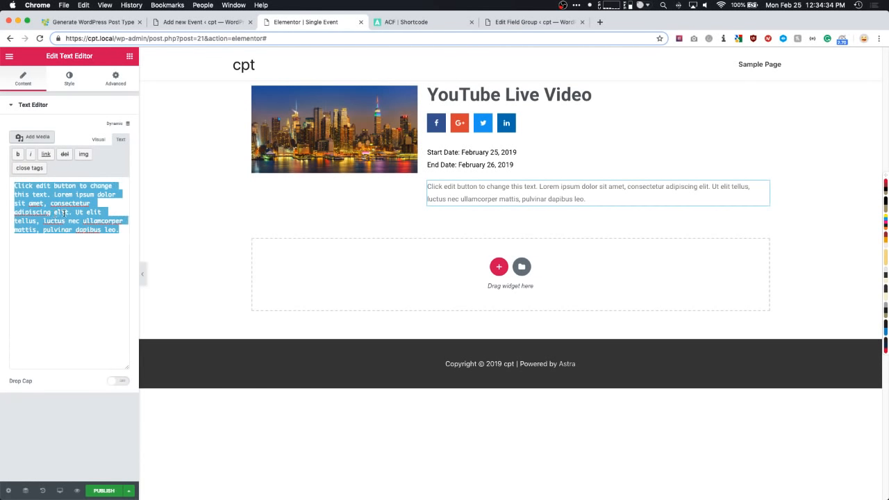
key(super+v)
double_click(61, 187)
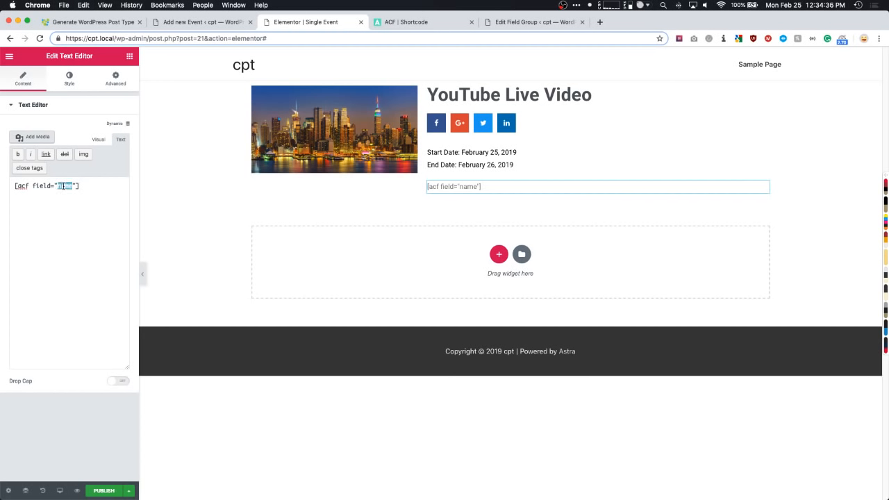
text(start_time)
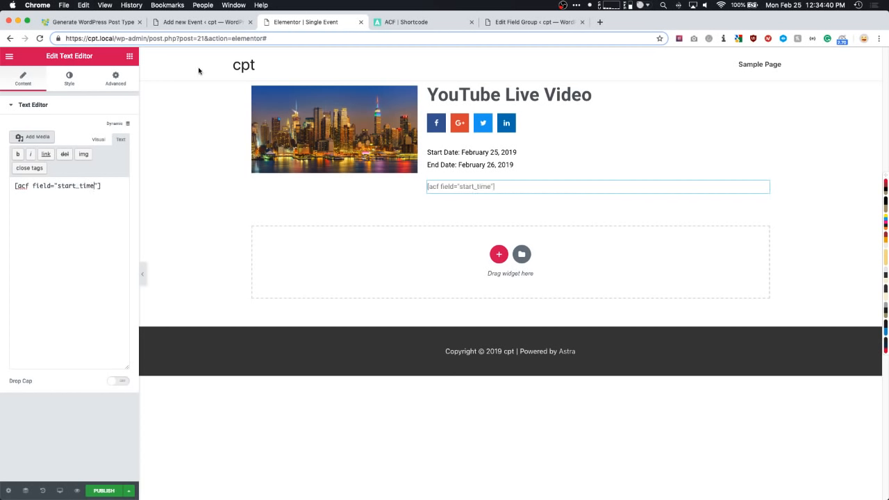
click(535, 22)
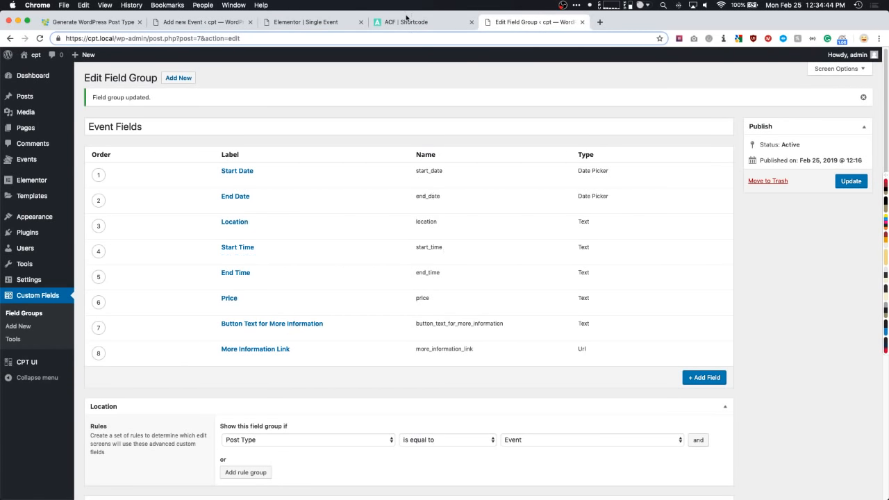
click(309, 22)
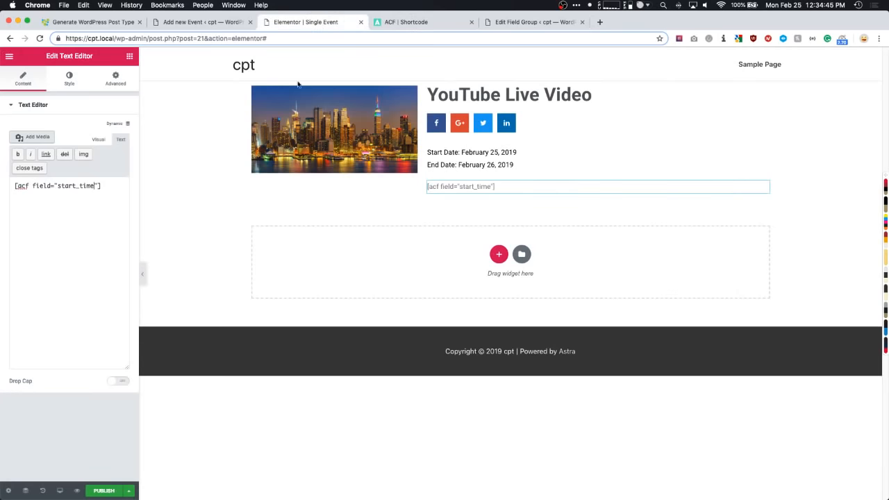
- Add ' - ' and a second shortcode [acf field="end_time"] so it reads 12:00pm – 2:00pm
triple_click(107, 186)
key(super+c)
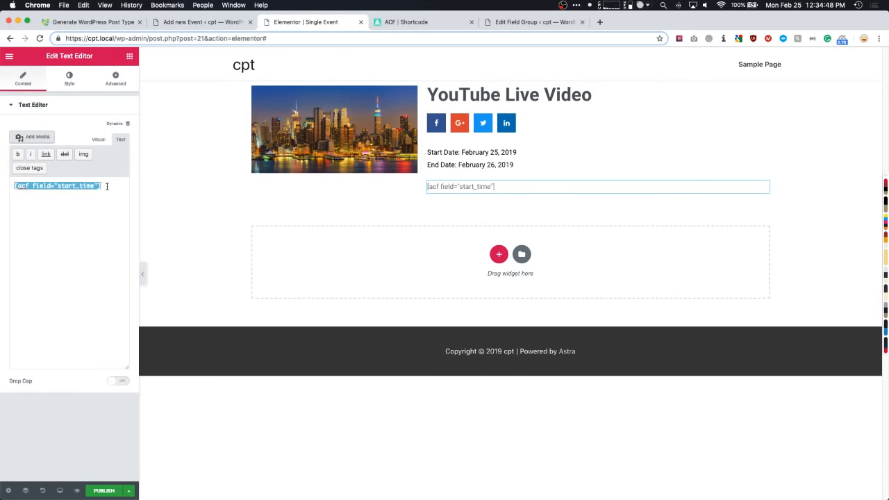
key(Right)
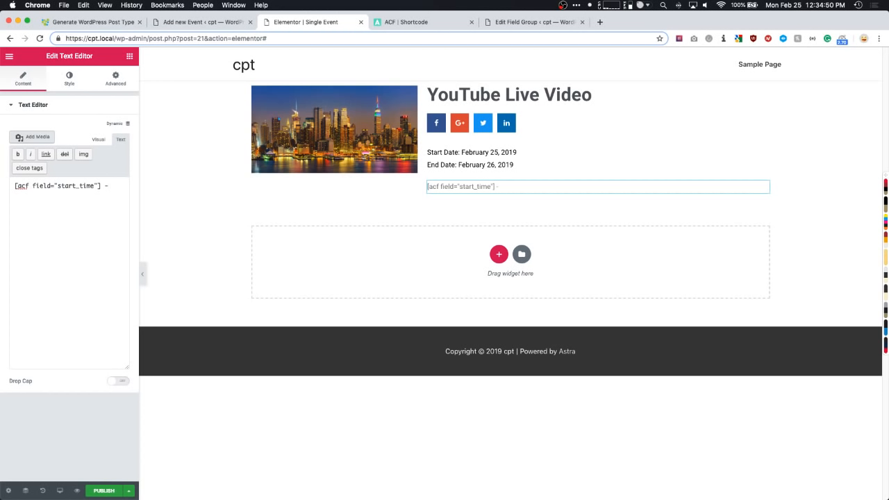
text(-)
key(super+v)
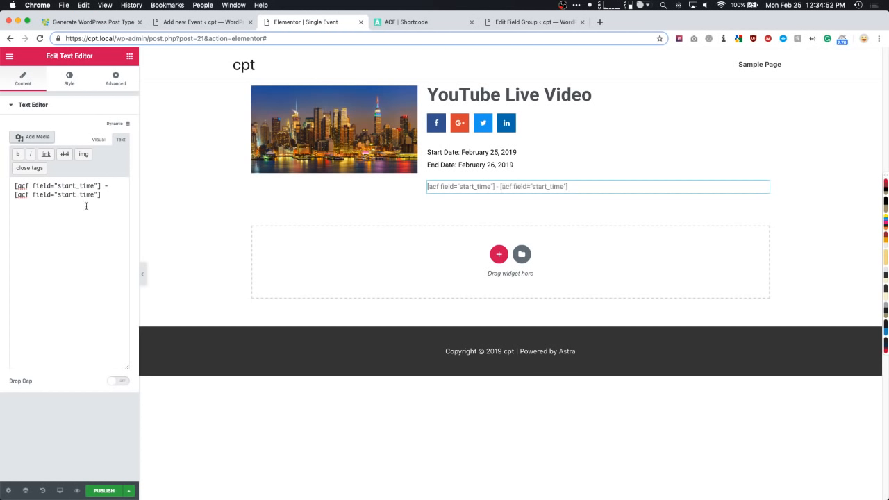
drag(75, 196, 61, 197)
text(end)
click(472, 165)
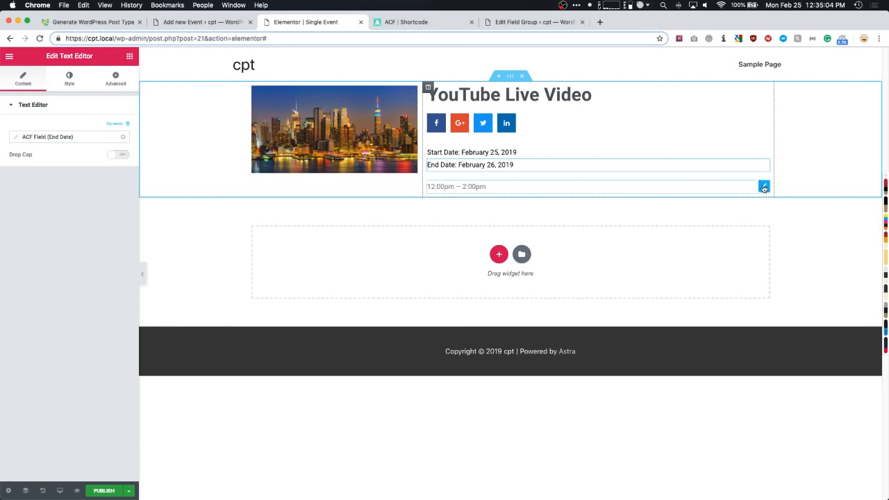
- Make the time text black and give it a -15 top margin
click(504, 190)
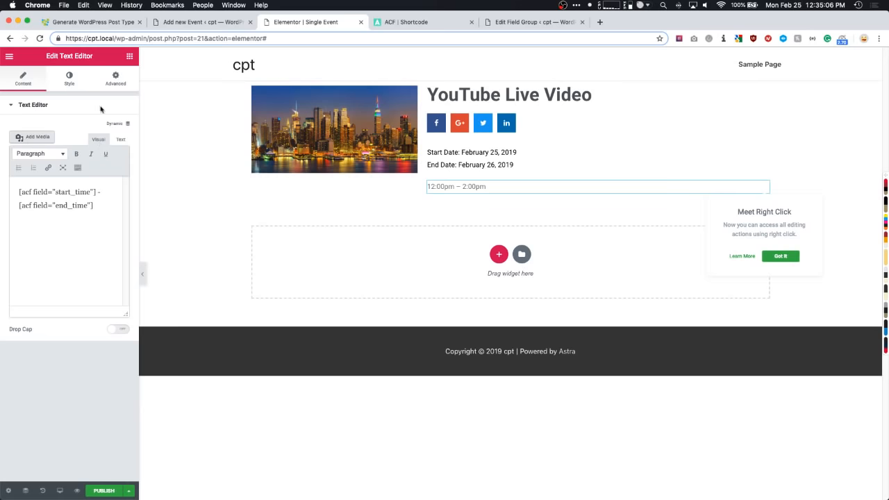
click(78, 82)
click(108, 82)
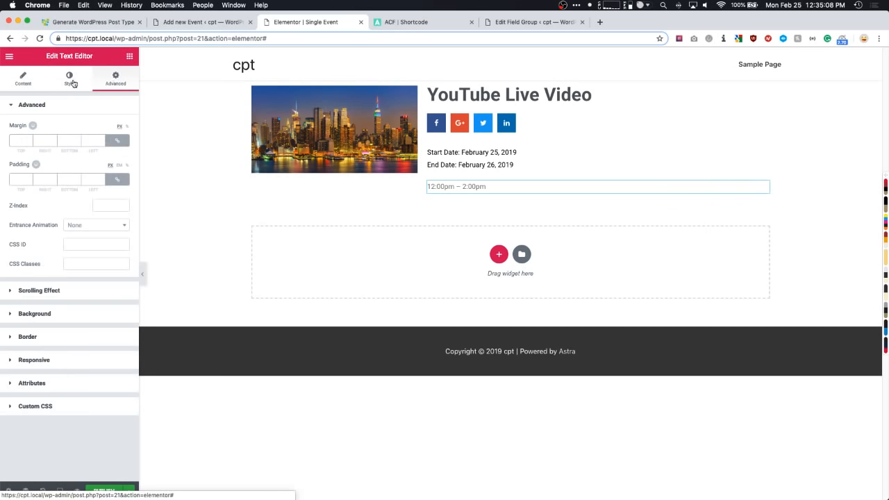
click(70, 79)
click(117, 160)
click(84, 270)
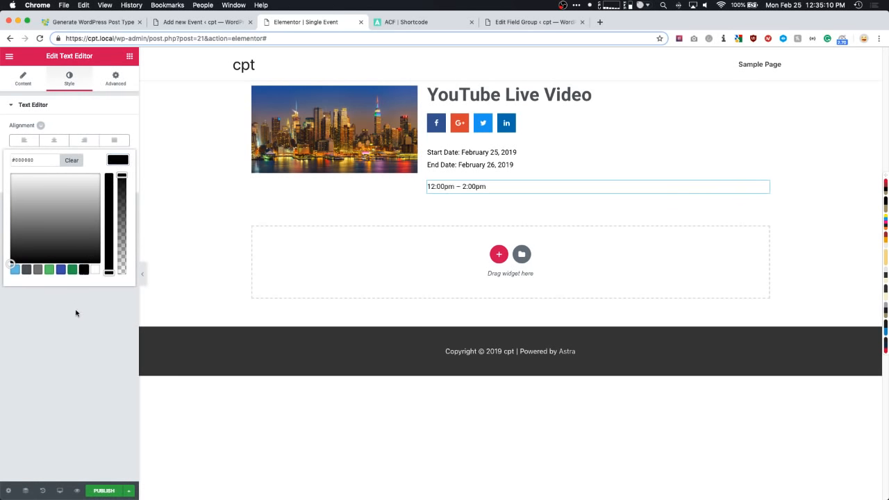
click(76, 313)
click(108, 78)
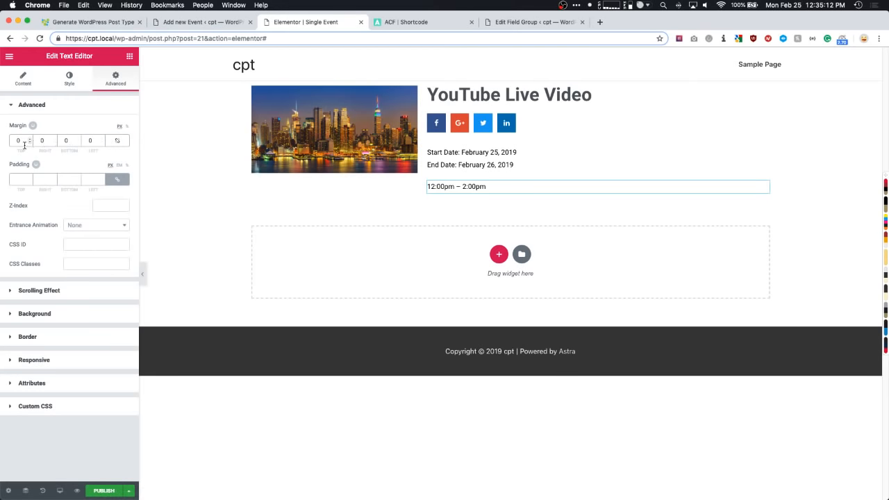
key(Down)
key(Down)
key(Down)
key(Down)
key(Down)
key(Down)
key(Down)
key(Down)
key(Down)
key(Down)
key(Down)
key(Down)
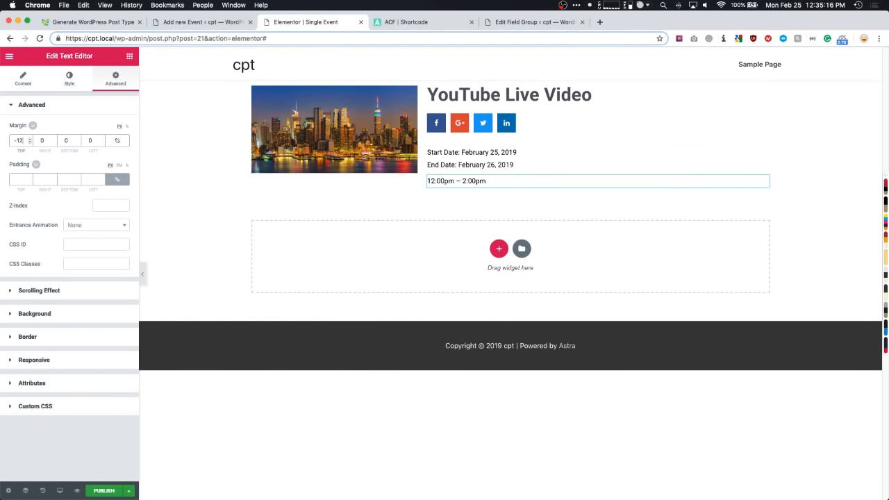
key(Down)
key(Down)
key(Down)
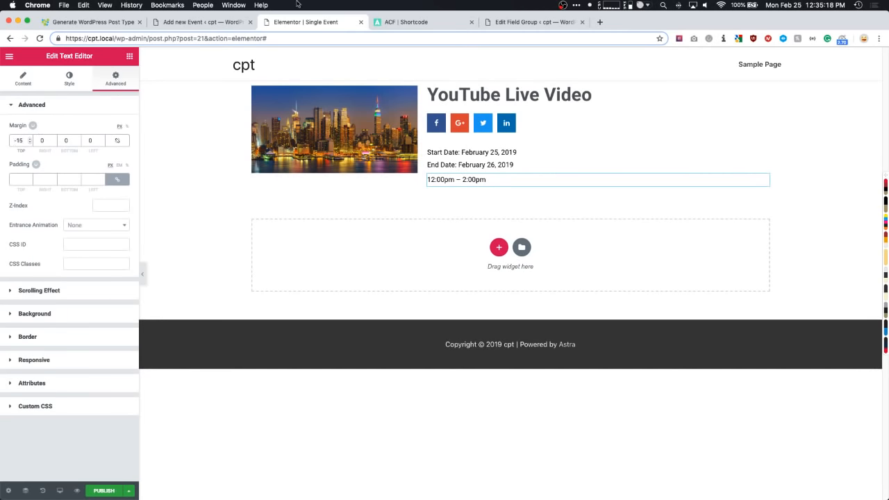
- Set the time text's typography size to 18 px
click(69, 78)
click(118, 180)
click(113, 236)
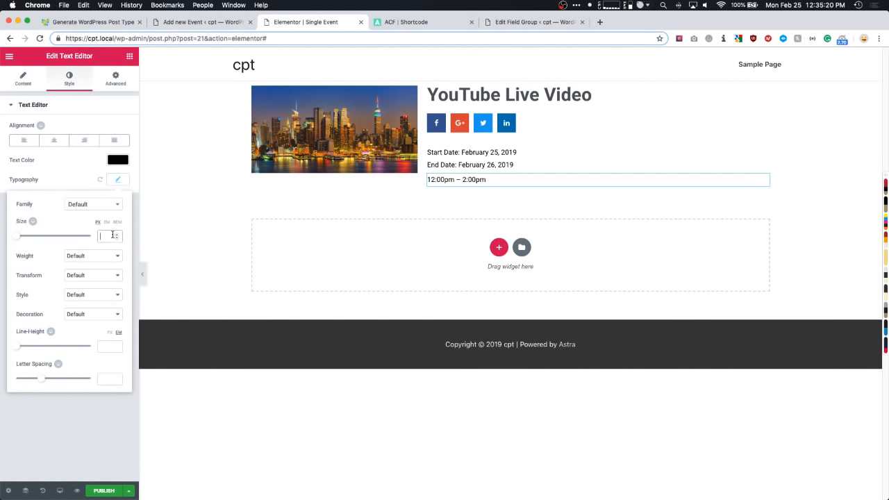
text(18)
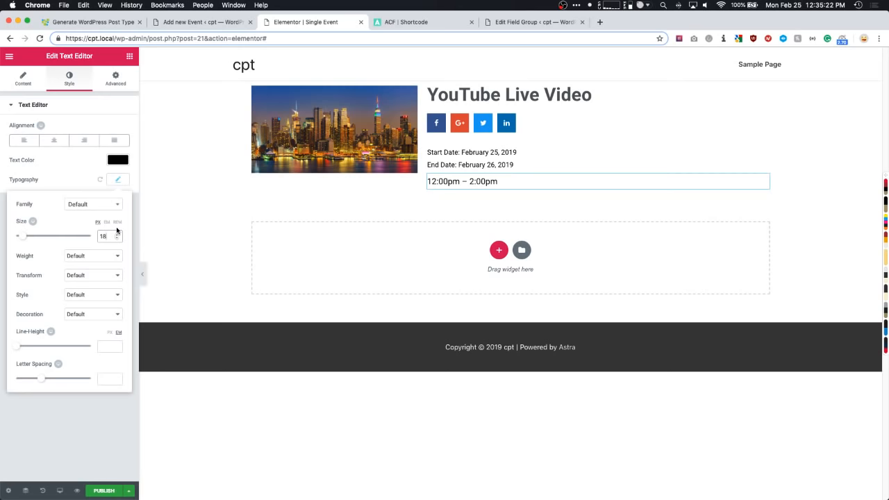
click(22, 80)
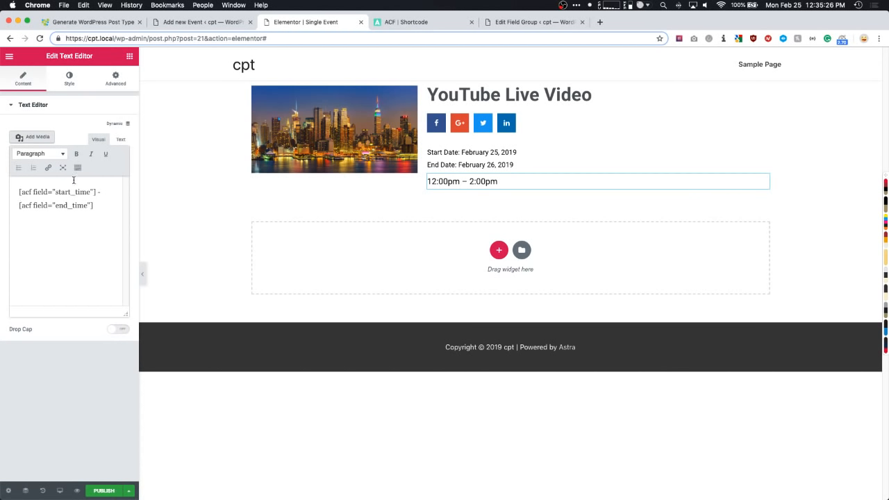
- Prefix the time line with 'Event Time: '
click(121, 140)
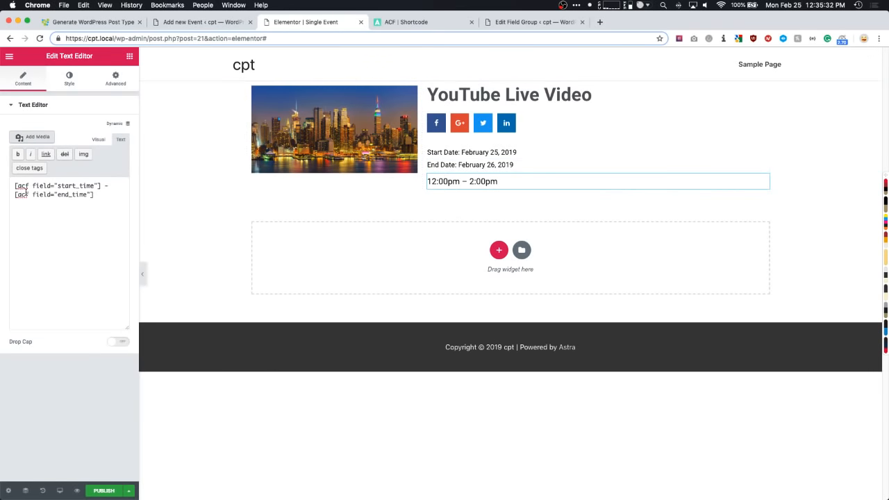
text(Event Time:)
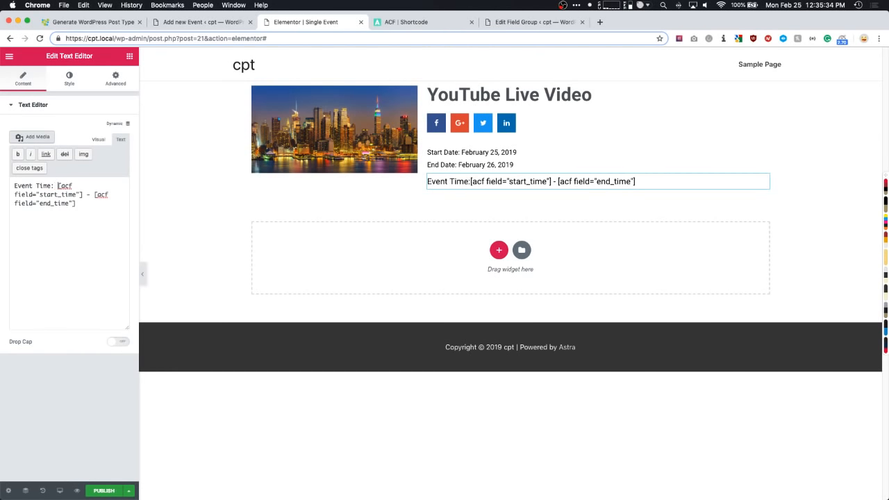
click(479, 164)
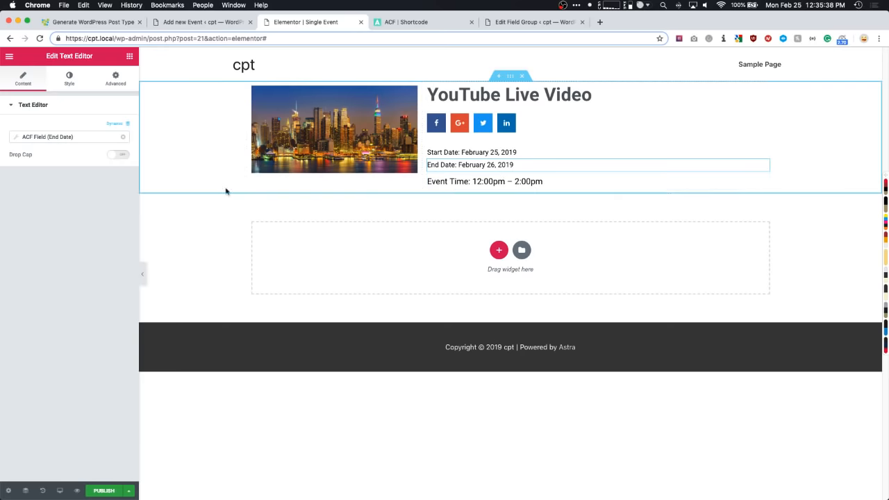
click(488, 181)
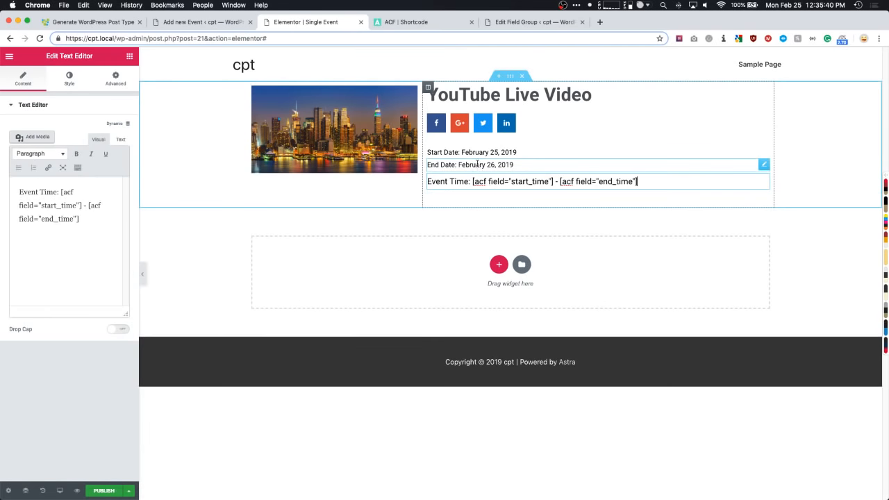
- Copy the End Date line and paste its style onto the Event Time line
right_click(477, 164)
click(496, 203)
right_click(482, 190)
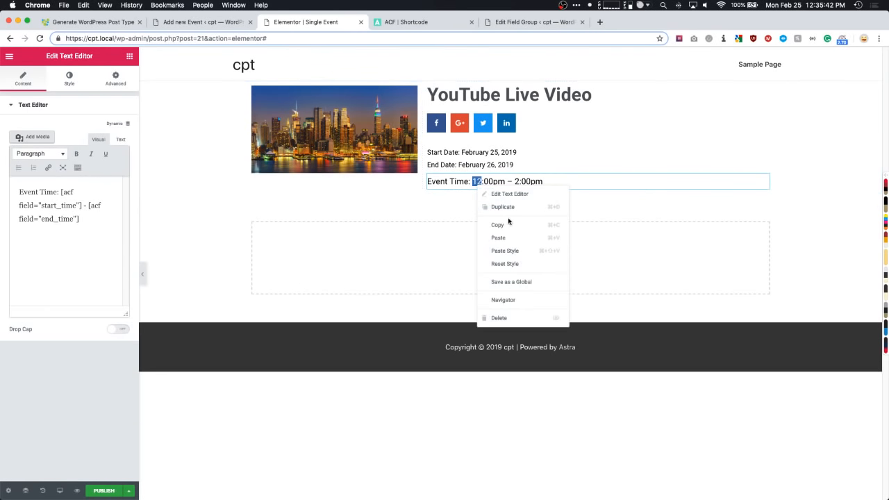
click(510, 250)
click(459, 164)
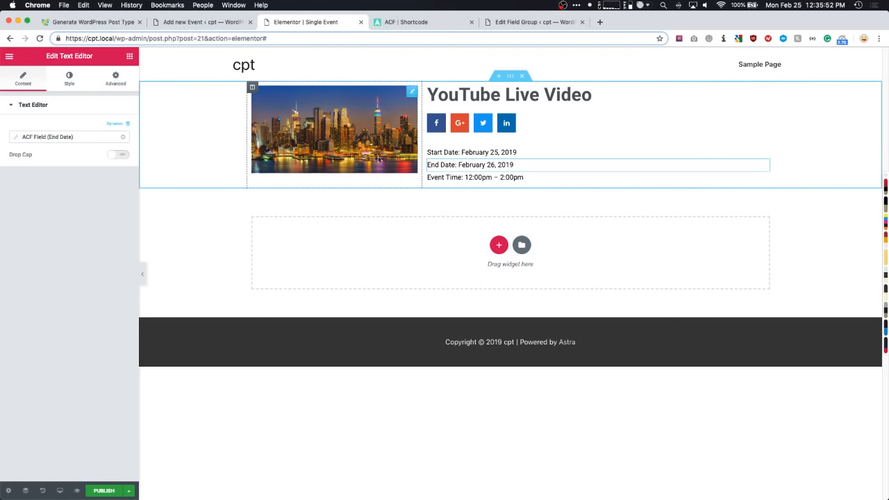
- Add a Text Editor widget below the event time, sourced dynamically from an ACF Field
click(541, 22)
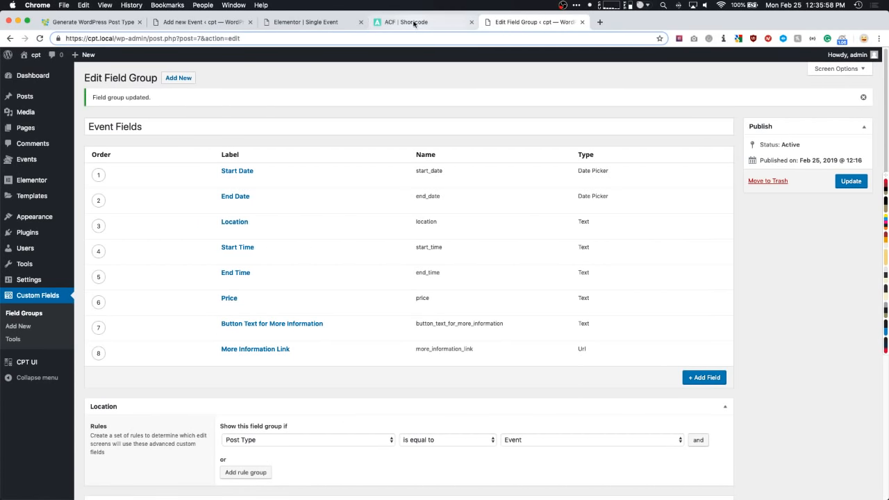
click(305, 22)
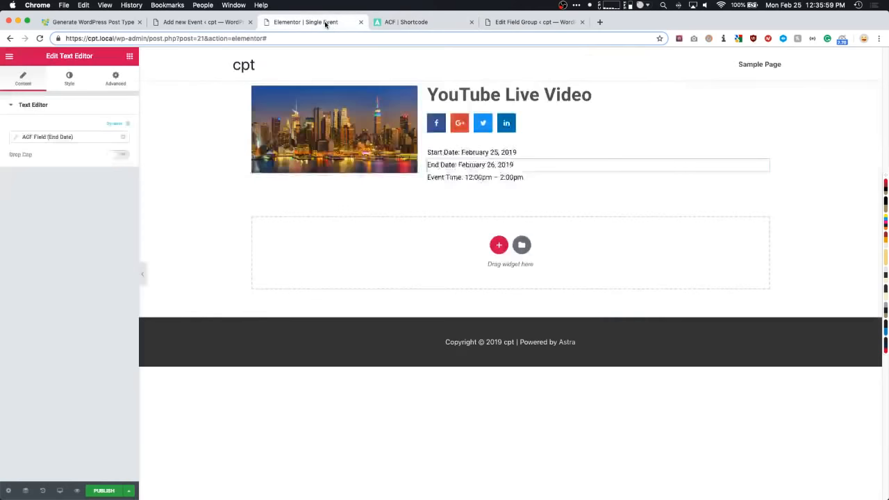
click(129, 56)
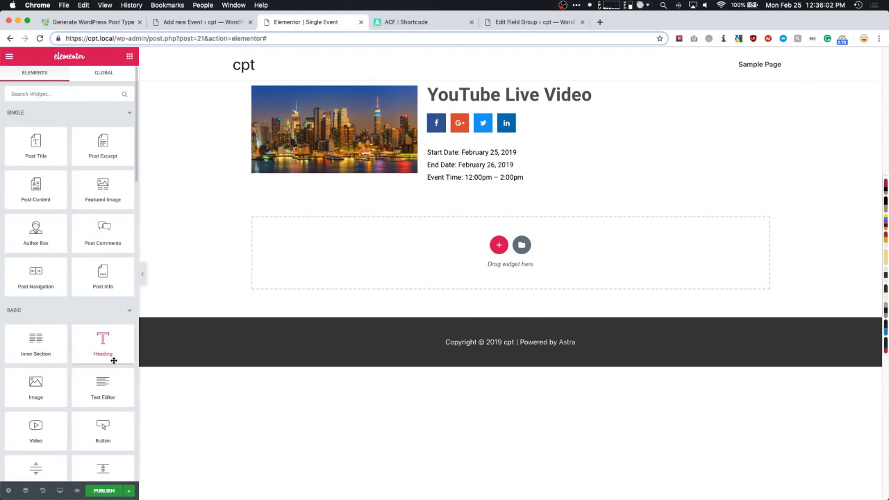
drag(100, 386, 470, 193)
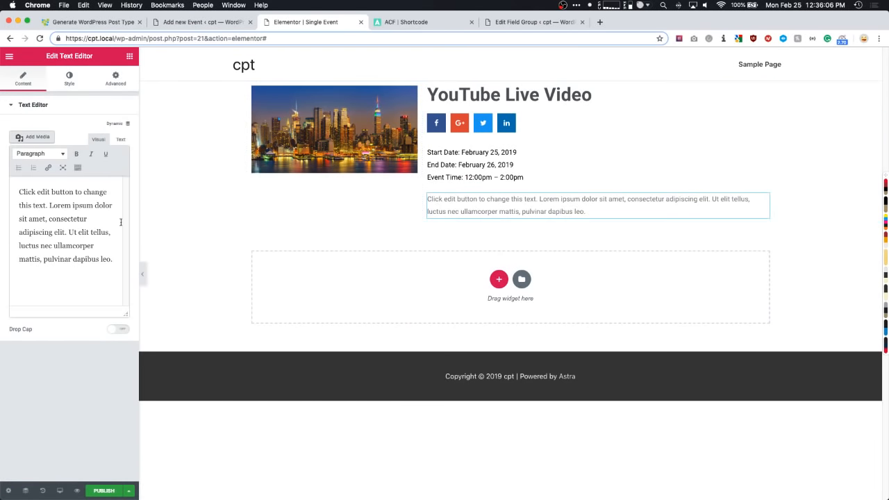
click(114, 123)
scroll(33, 184, down, 3)
scroll(33, 187, down, 3)
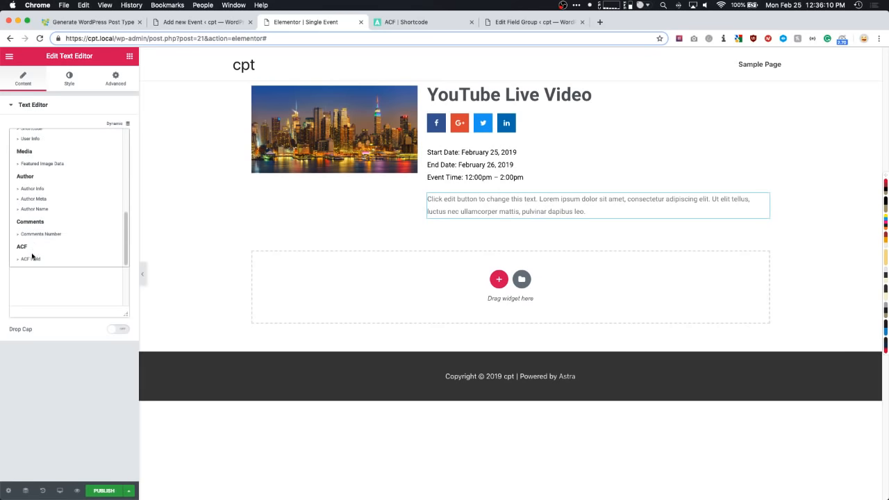
click(36, 260)
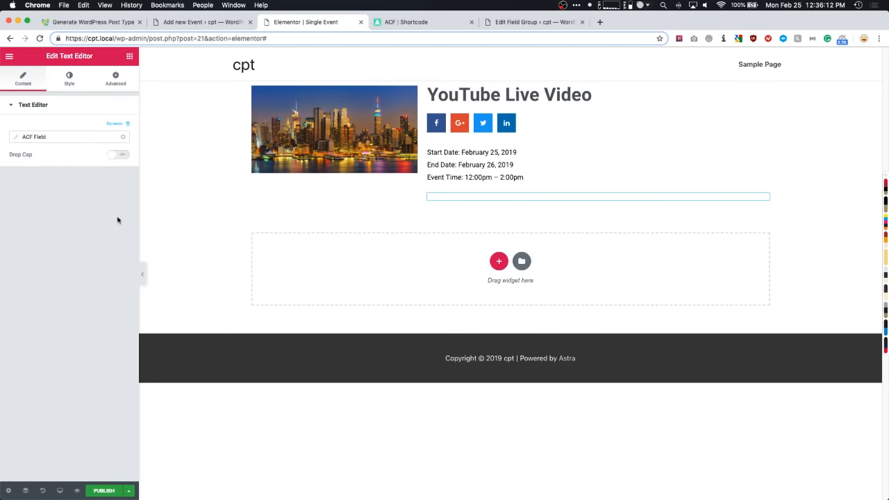
- Set the ACF field key to Price with '$' before and '.00' after
click(62, 139)
click(77, 177)
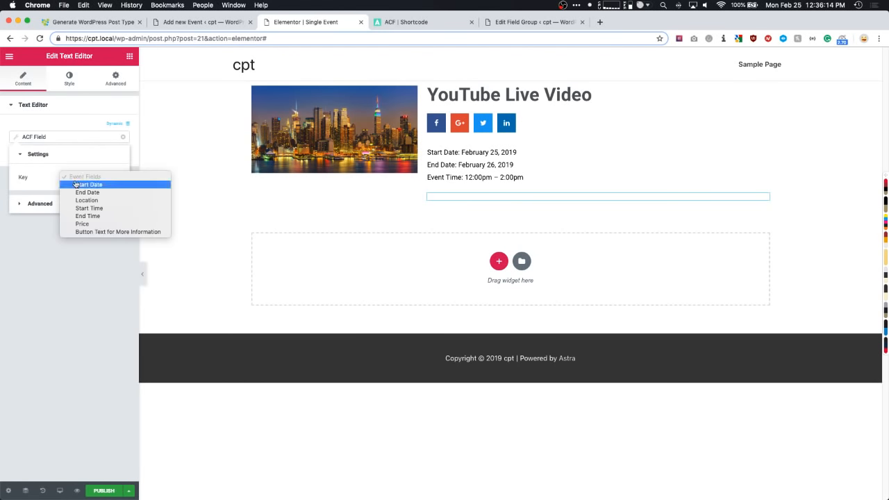
click(84, 225)
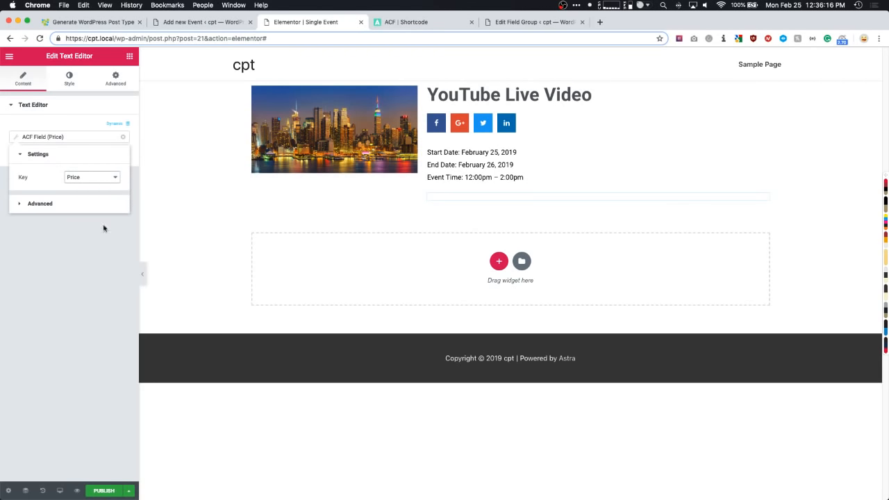
click(43, 206)
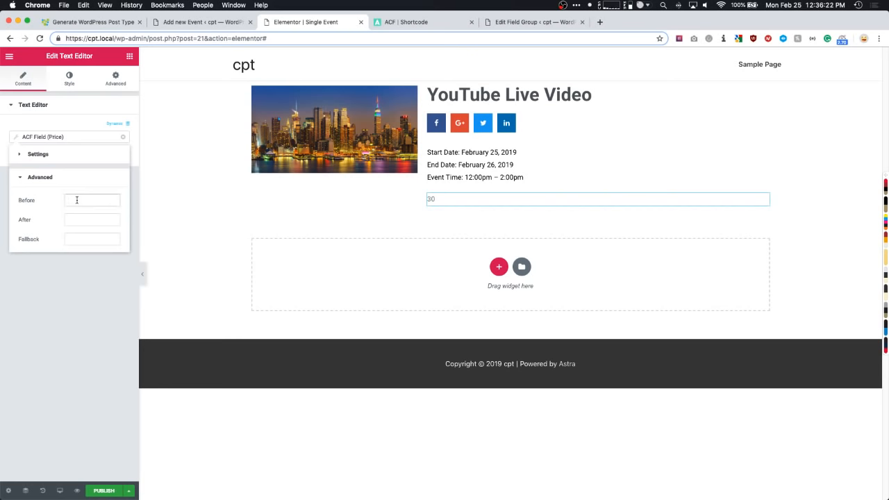
click(76, 200)
text($)
click(76, 219)
text(.0)
click(73, 298)
- Set the price text's typography size to 25
click(69, 81)
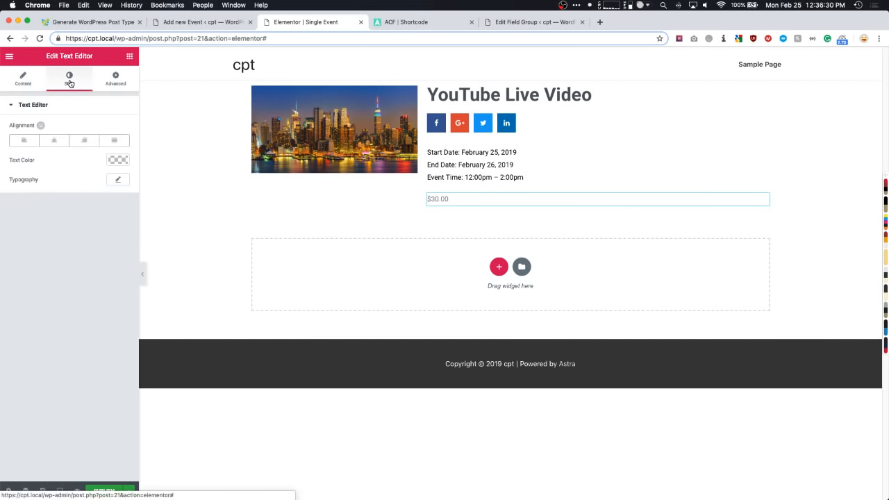
click(116, 178)
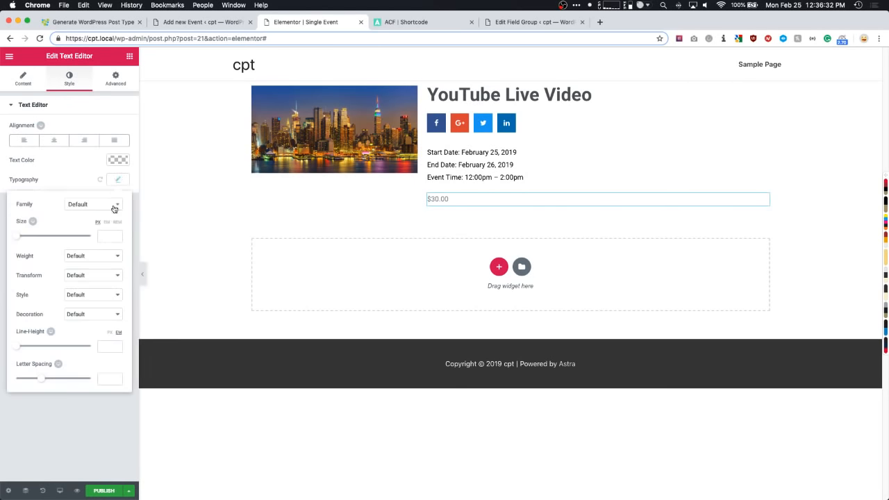
click(107, 238)
text(20)
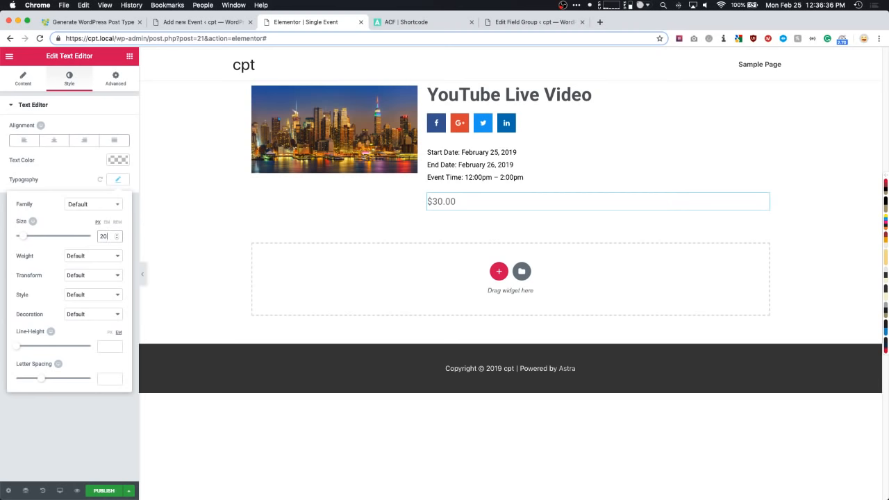
key(BackSpace)
text(5)
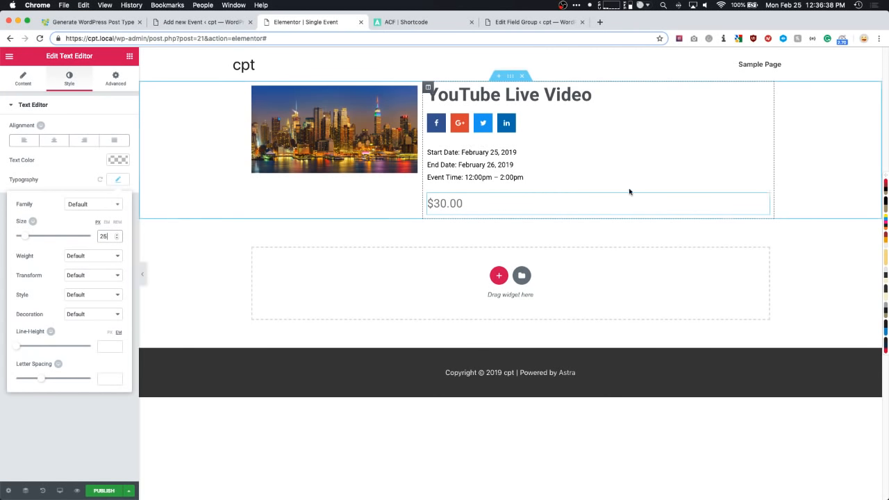
- Move the price under the YouTube Live Video title and change its prefix to 'Fee: $'
drag(765, 199, 477, 113)
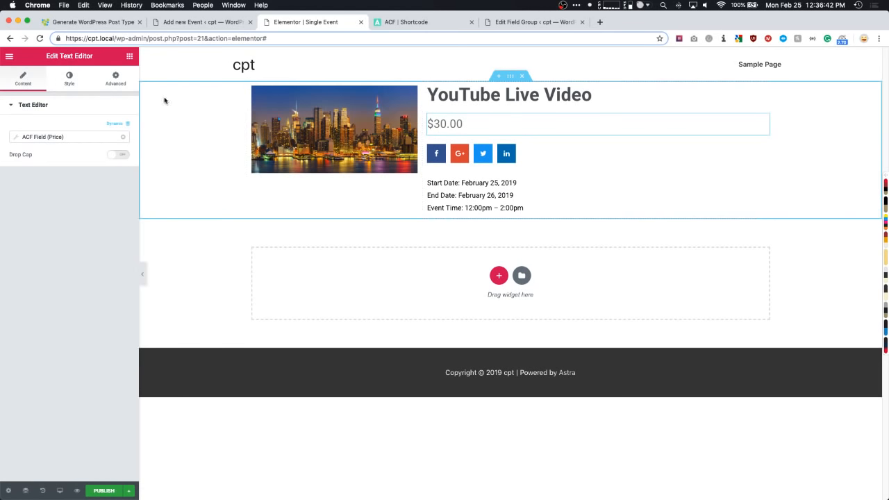
click(52, 136)
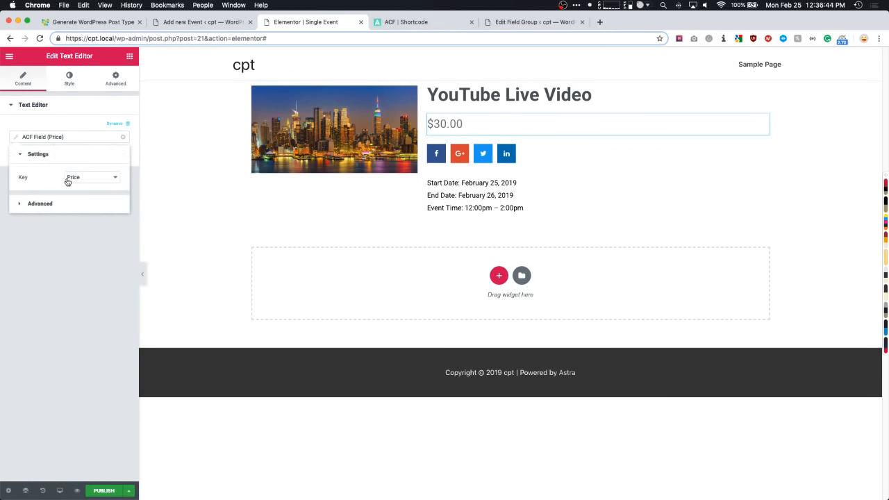
click(74, 177)
click(53, 208)
click(51, 205)
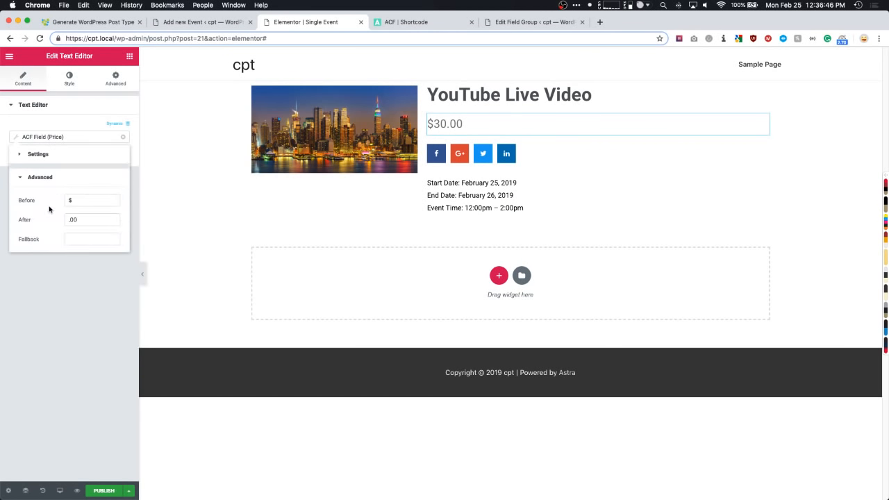
click(68, 200)
text(Fee:)
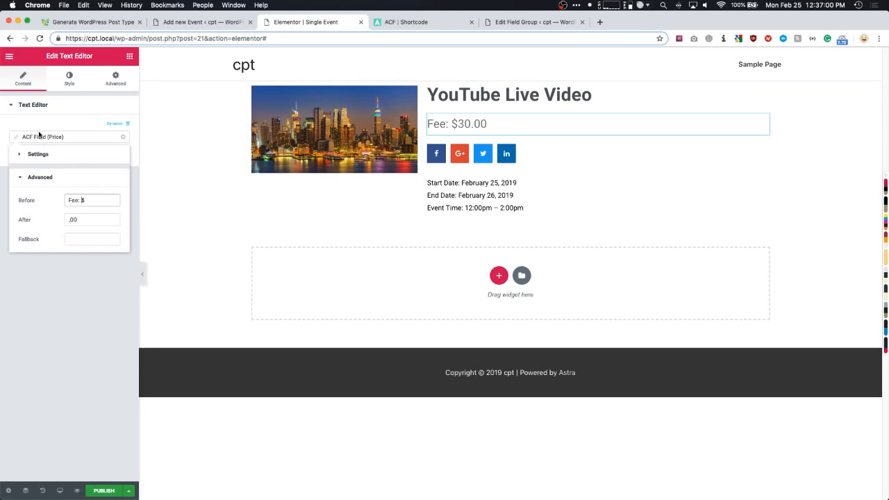
- Give the price text the dark green colour preset
click(69, 78)
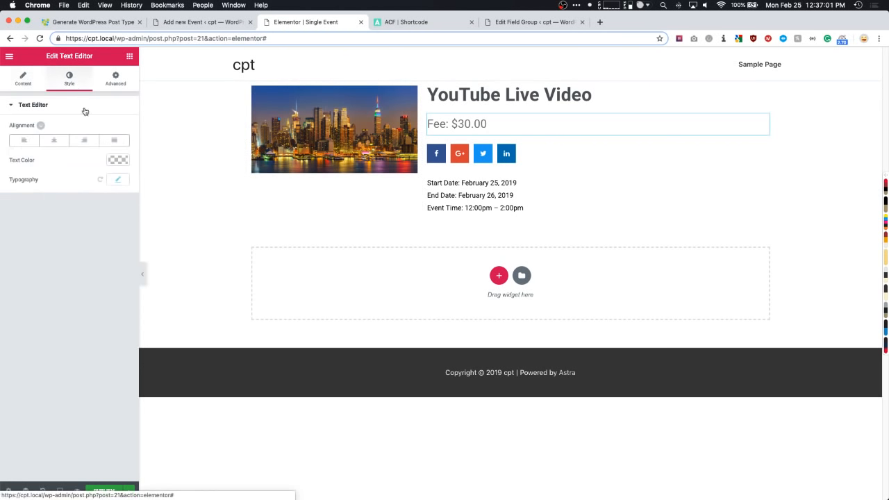
click(118, 162)
click(72, 269)
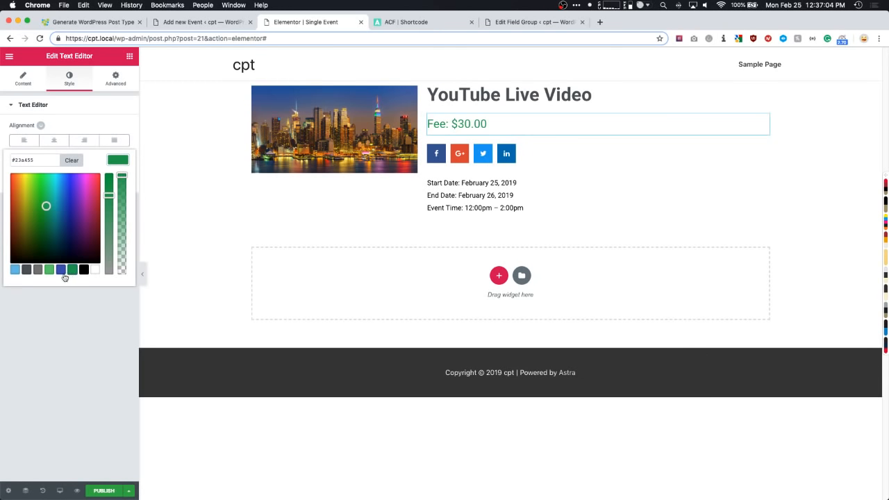
click(71, 320)
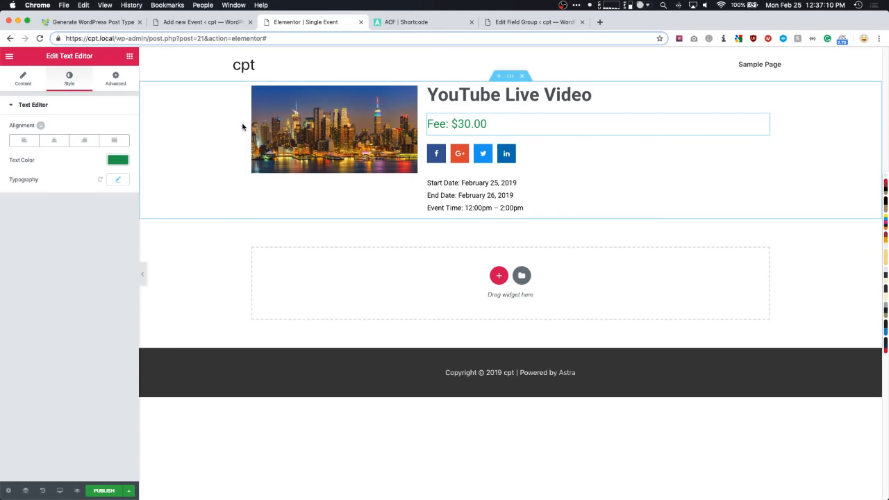
click(129, 57)
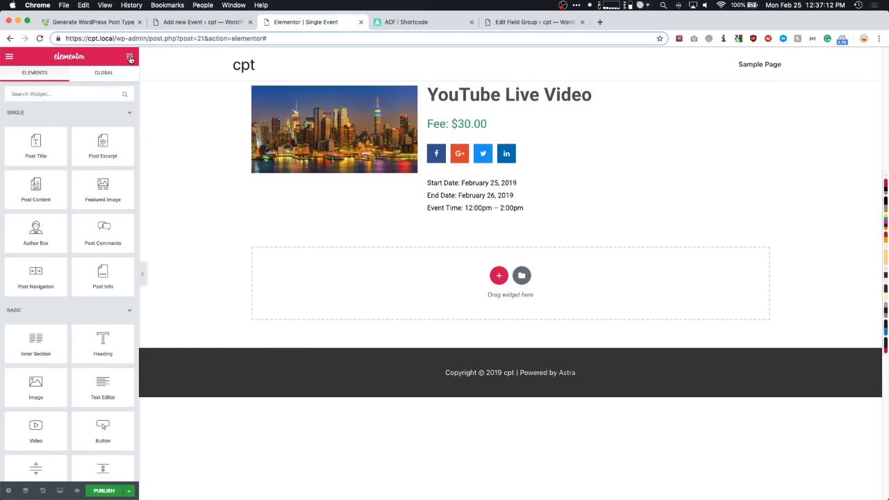
- Add a Button widget below the event image with Justified alignment
text(button)
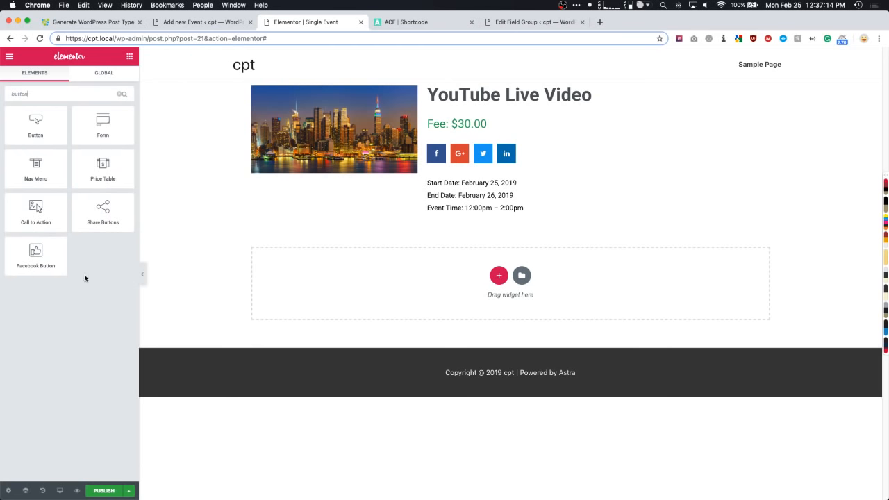
drag(32, 135, 350, 176)
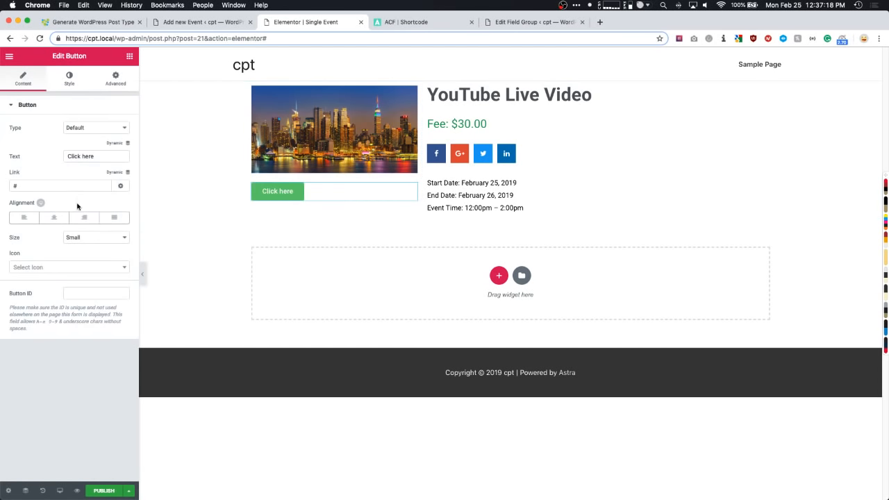
click(111, 218)
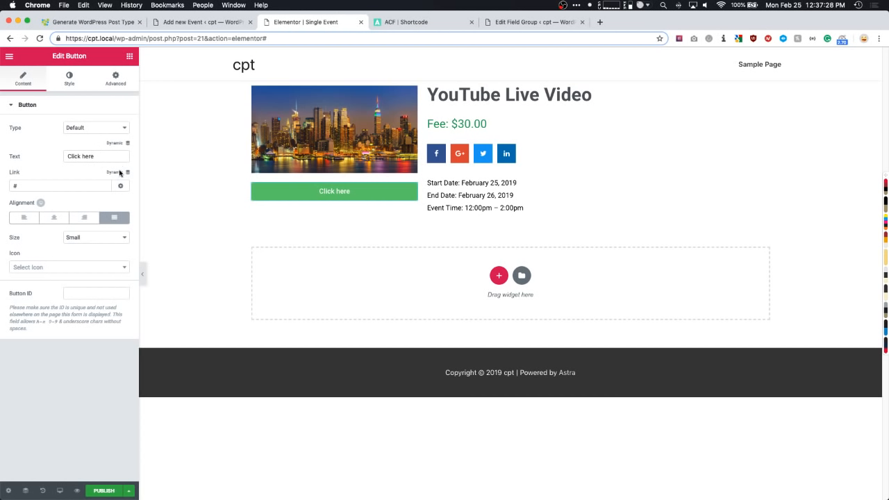
- Pull the button text from the ACF field Button Text for More Information
click(117, 145)
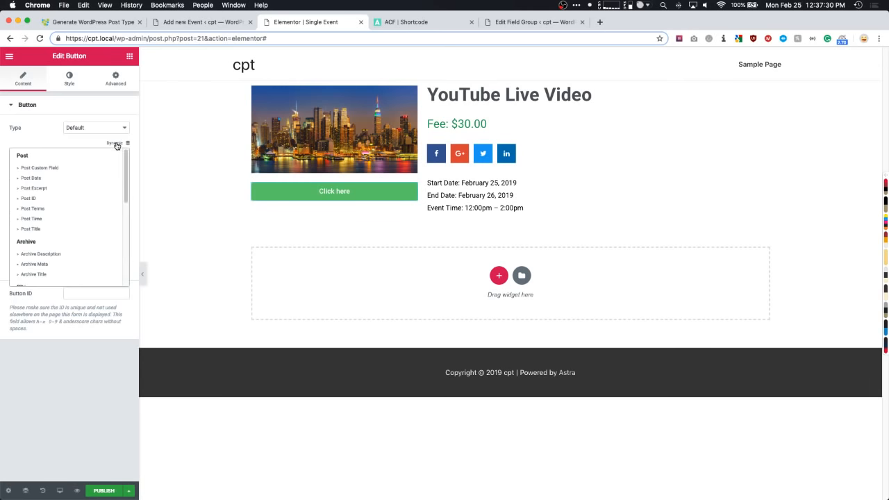
scroll(69, 218, down, 5)
click(38, 276)
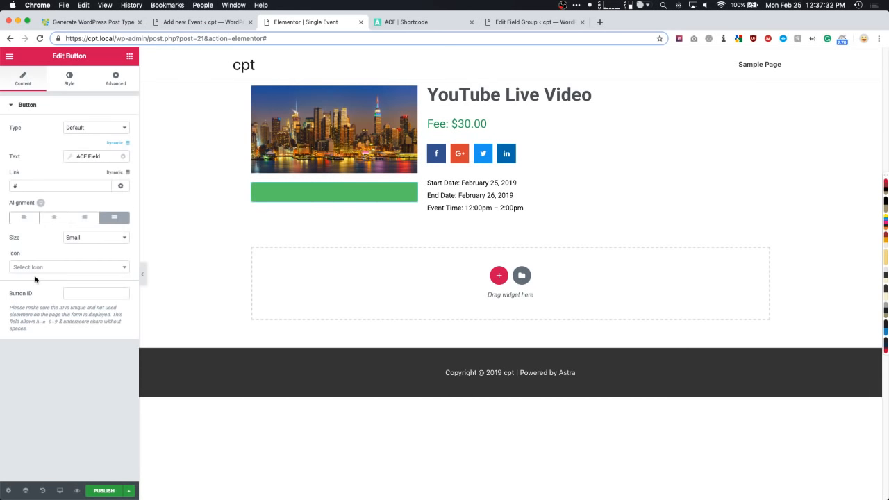
click(83, 156)
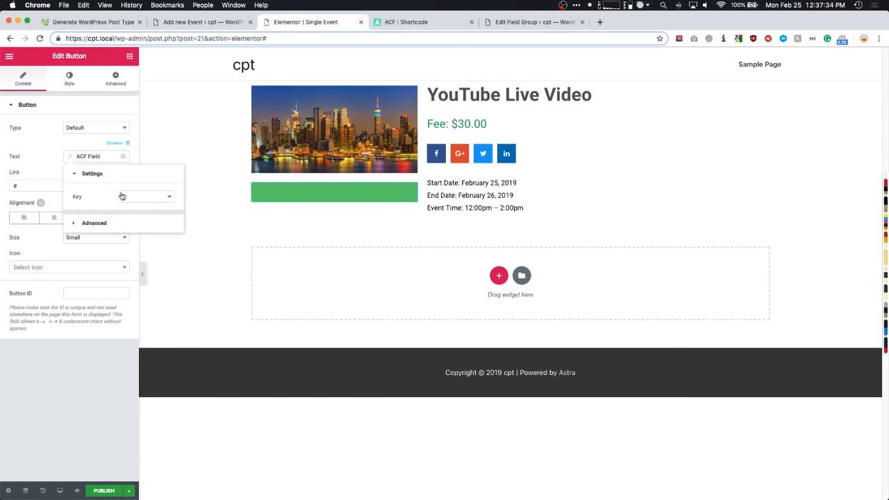
click(124, 198)
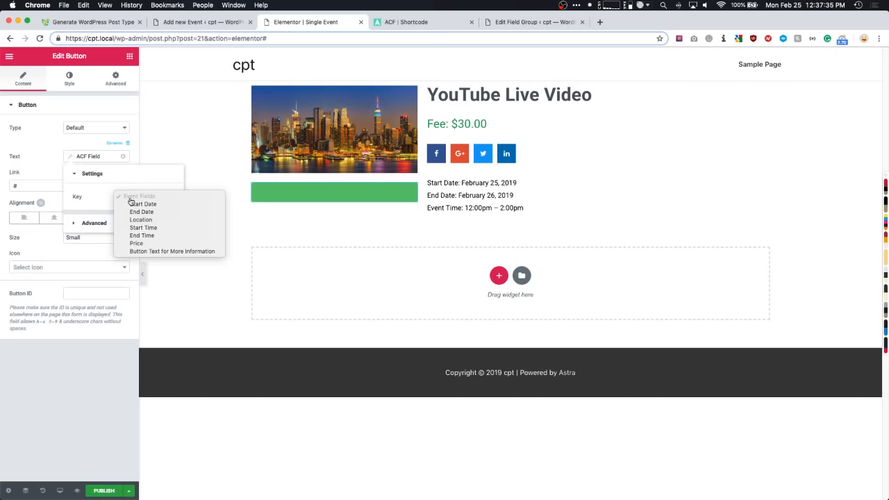
click(169, 251)
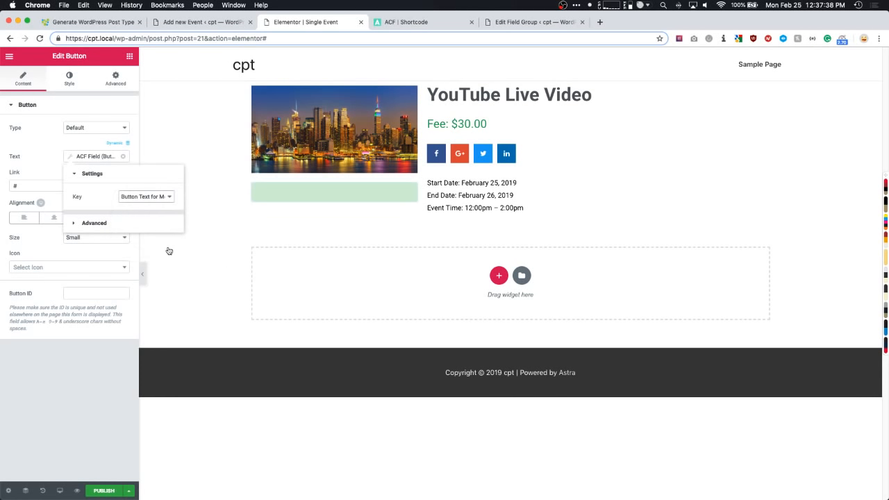
click(156, 199)
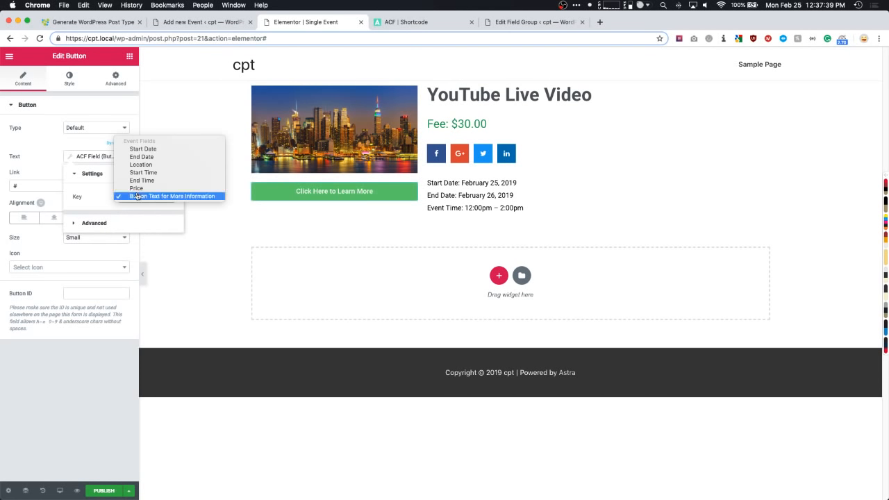
click(178, 197)
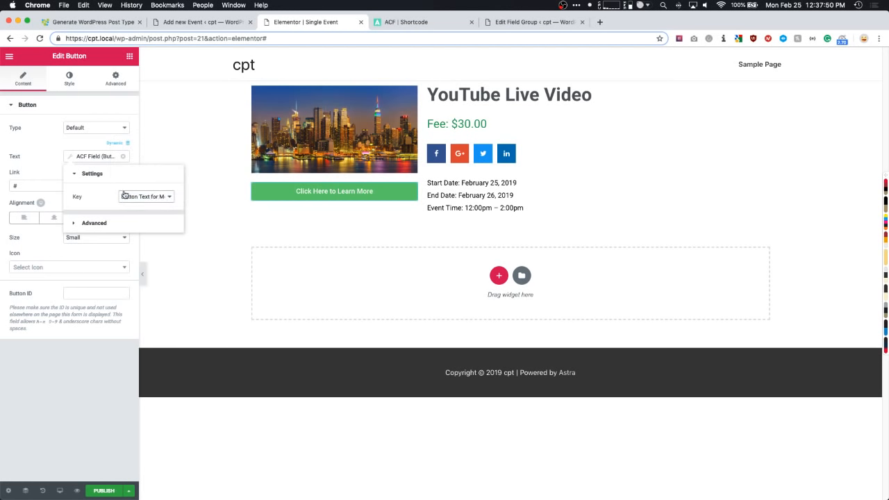
click(46, 164)
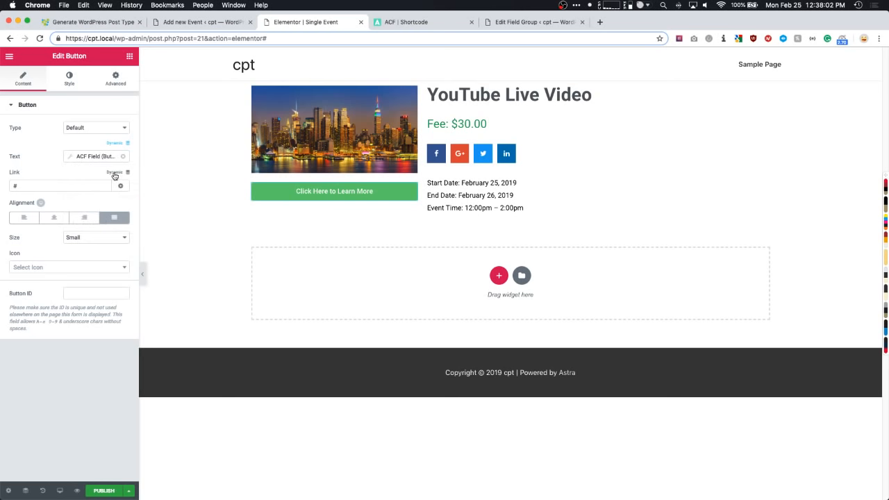
- Link the button to the ACF URL field More Information Link
click(114, 174)
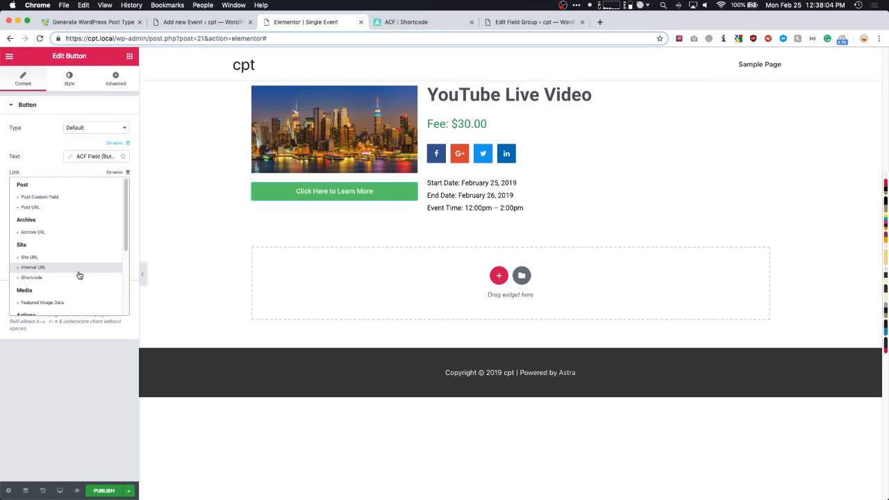
scroll(69, 277, down, 5)
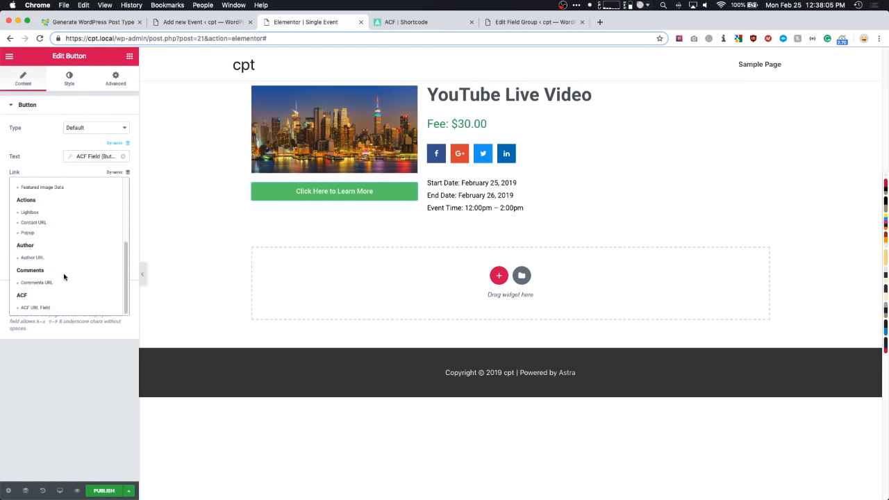
click(45, 314)
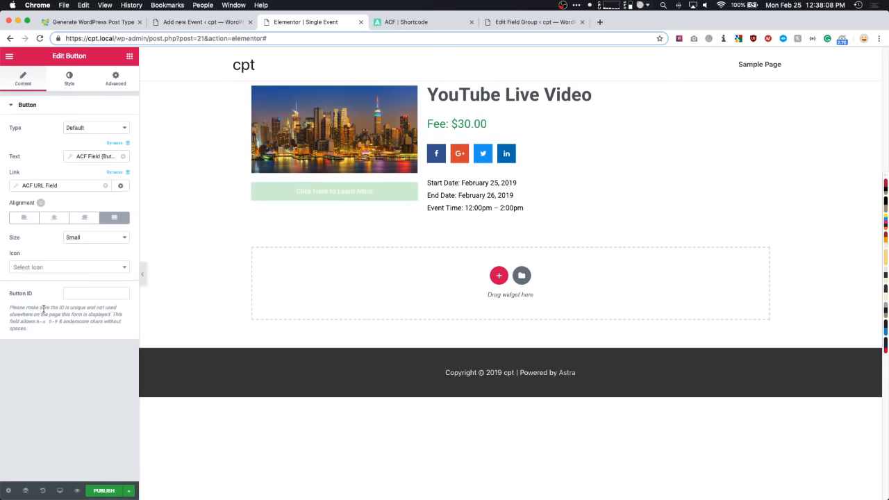
click(65, 185)
click(76, 226)
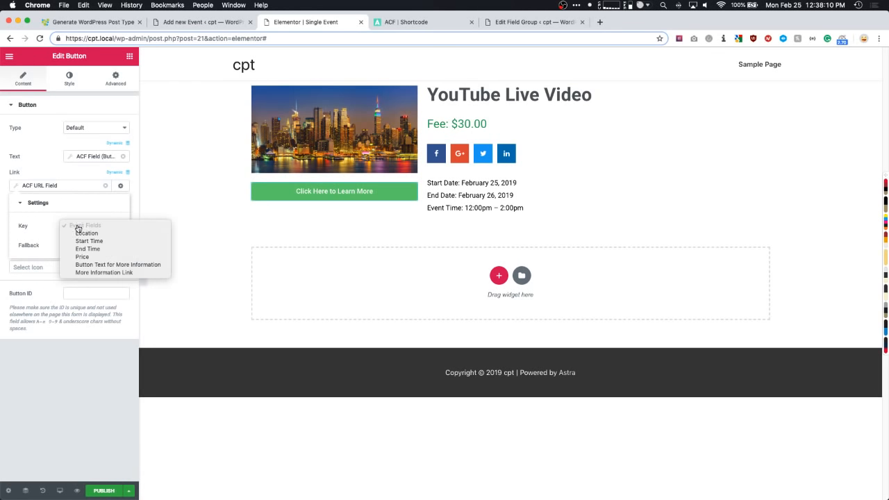
click(118, 273)
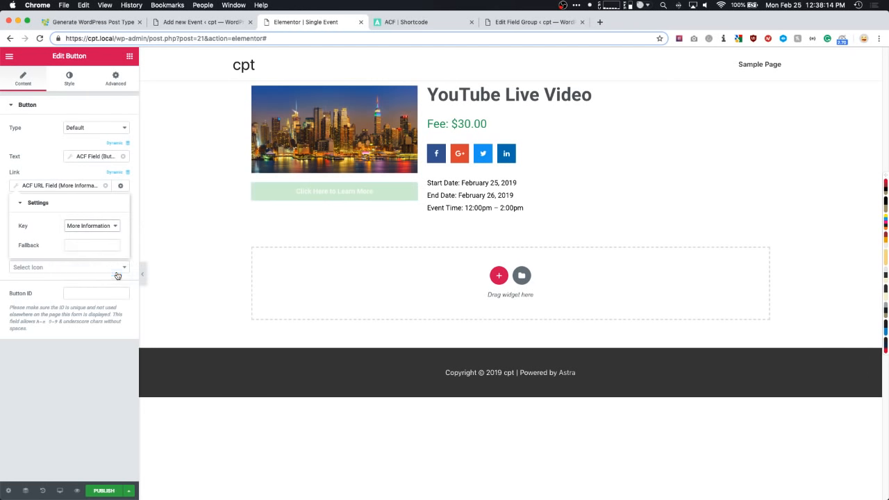
click(43, 172)
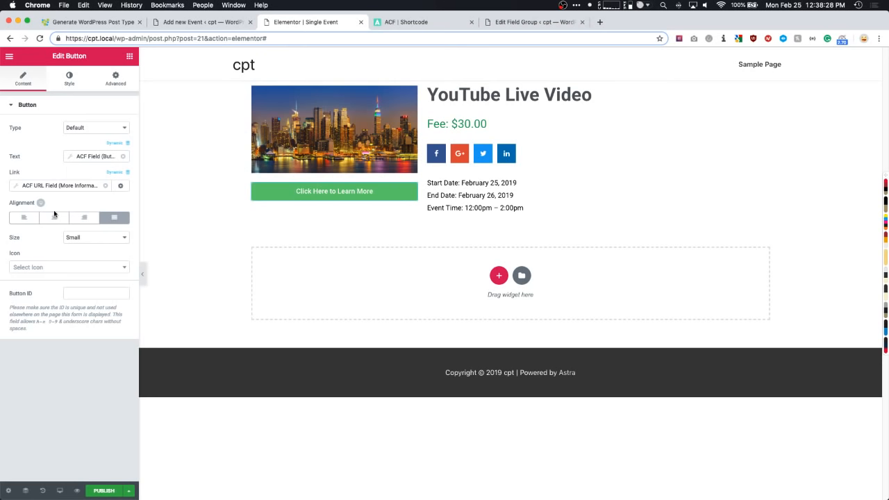
- Set the button background colour to dark grey #54595f
click(69, 80)
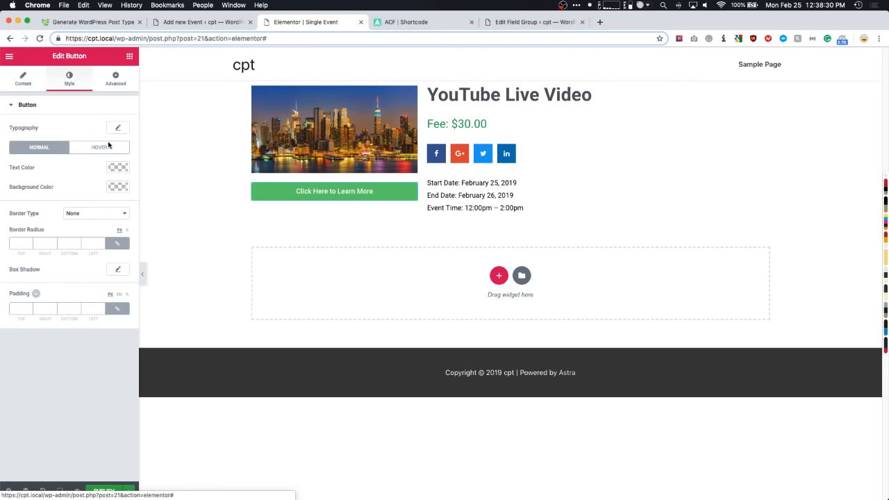
click(117, 186)
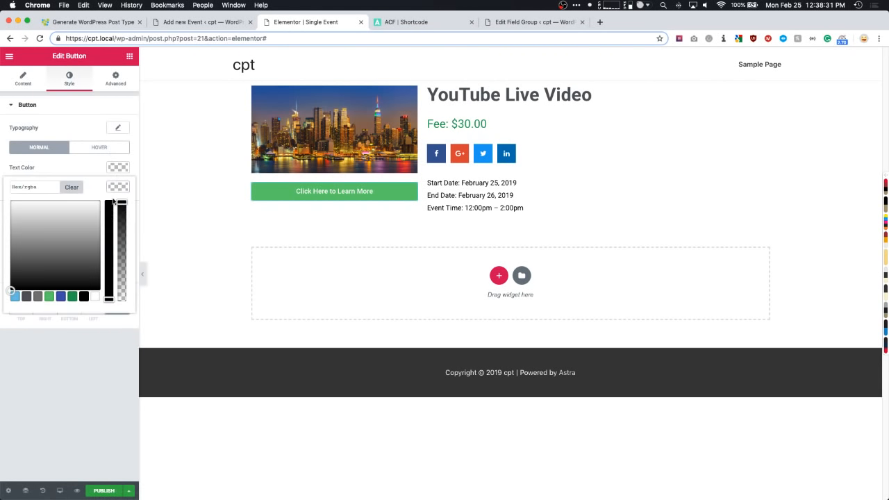
click(15, 299)
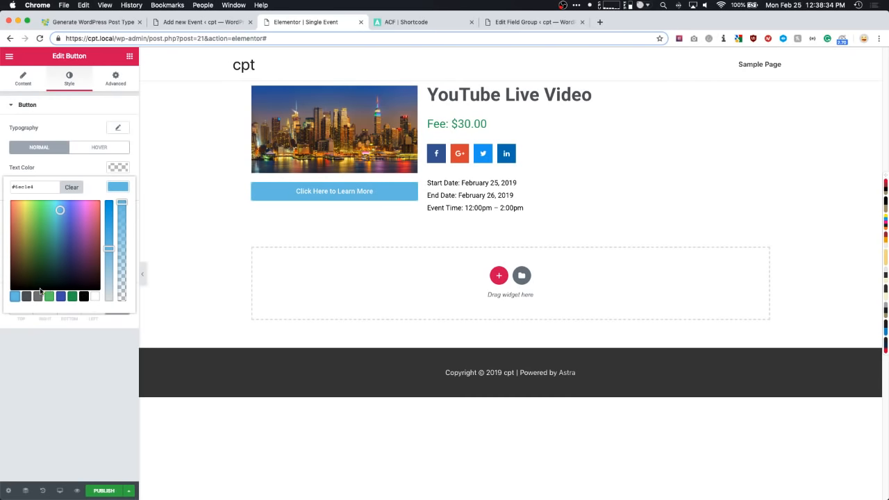
click(27, 296)
click(60, 375)
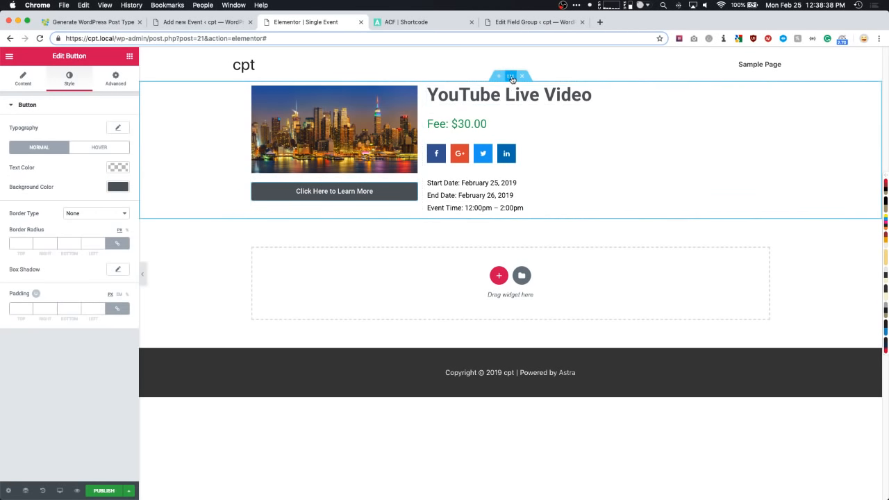
- Give the event section 50px top and bottom margins, undoing an accidental image move
click(509, 75)
click(115, 78)
click(16, 141)
text(50)
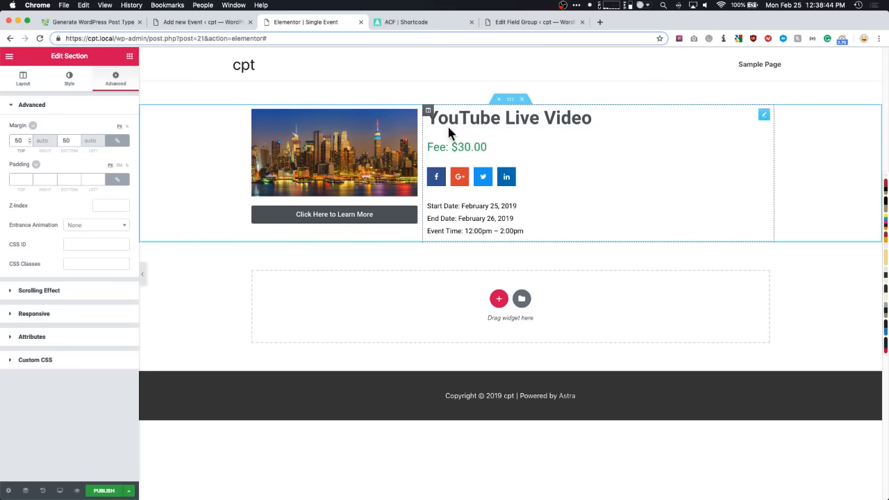
drag(390, 153, 486, 224)
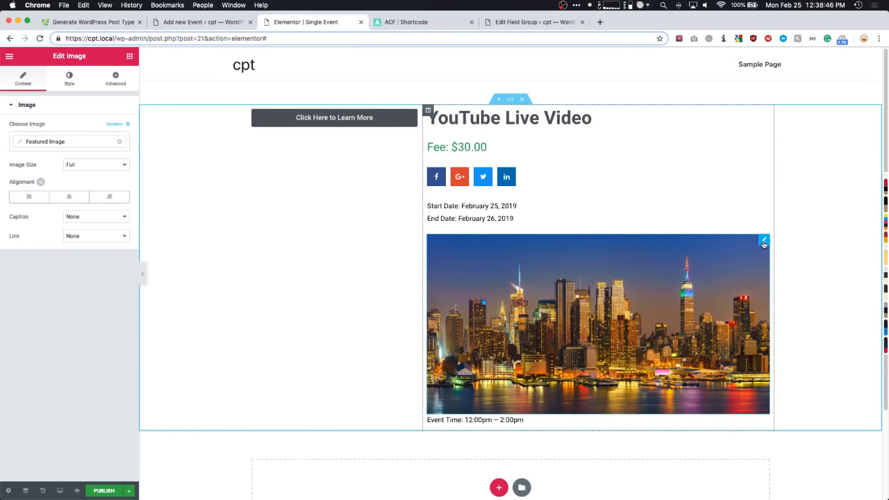
key(super+z)
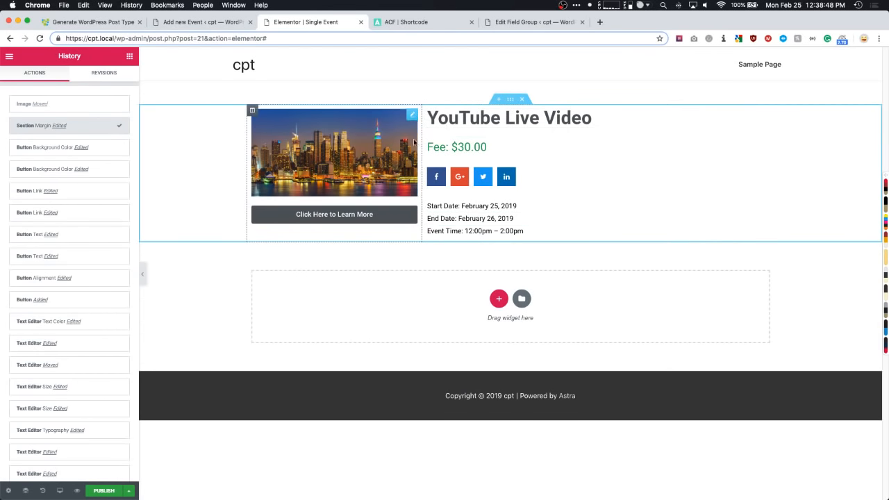
- Publish the template with display condition Include > Events > All, then save and close
click(104, 491)
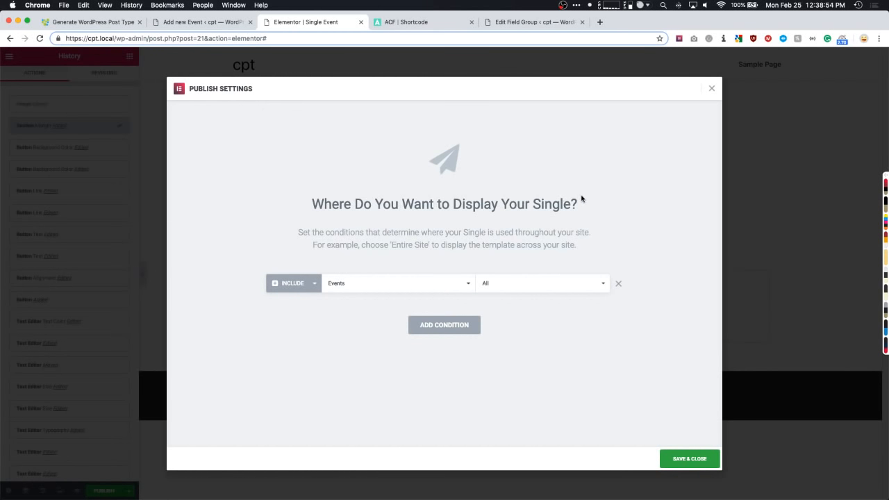
click(334, 287)
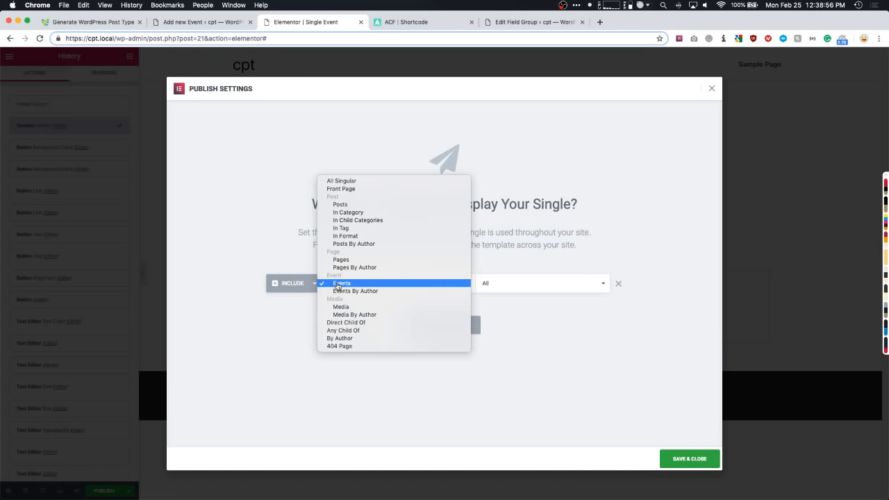
click(343, 284)
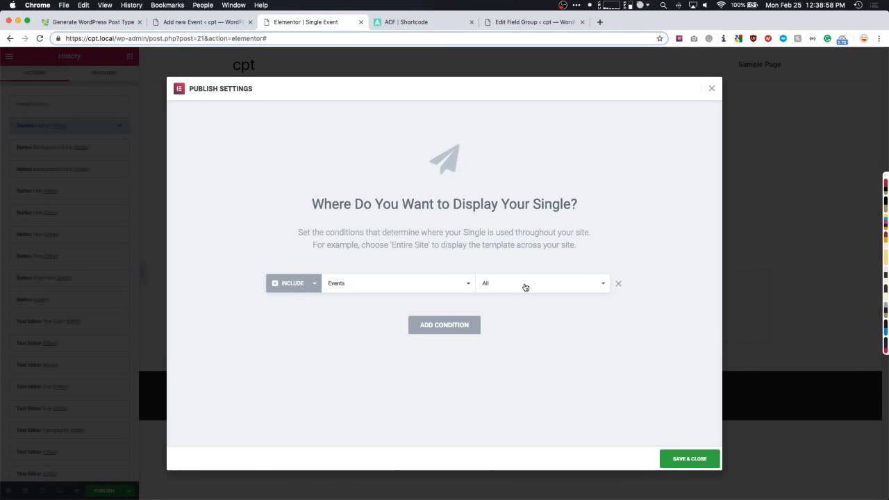
click(381, 285)
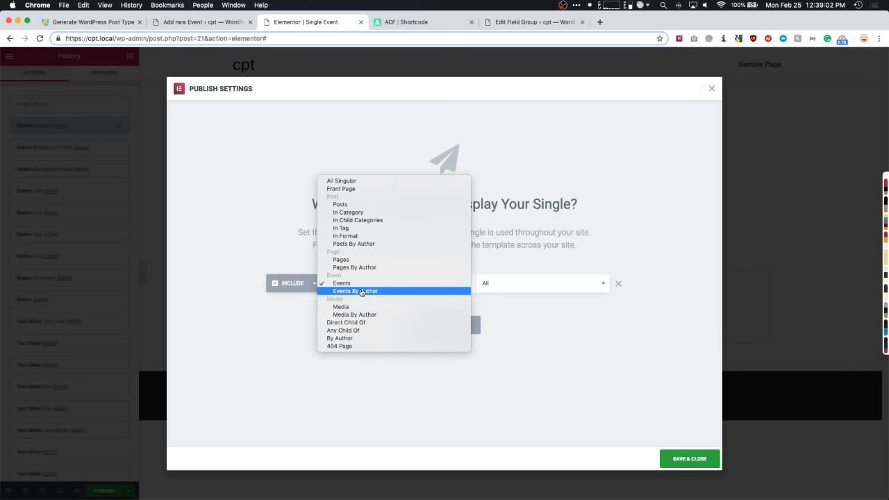
click(590, 315)
click(541, 291)
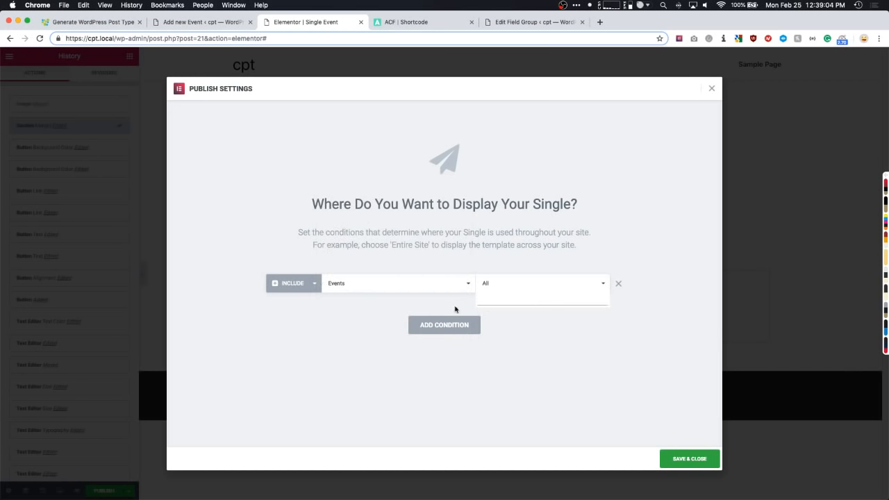
click(535, 327)
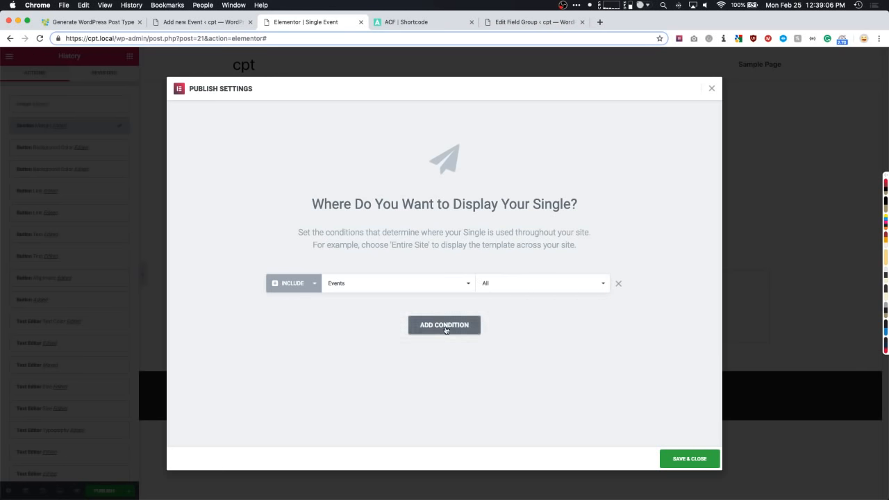
click(690, 459)
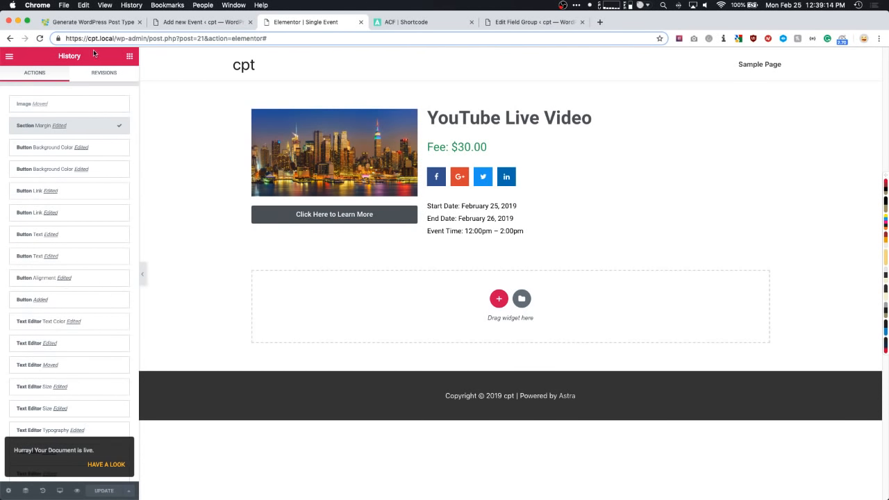
- From All Events, view the YouTube Live Video event's public page
click(170, 21)
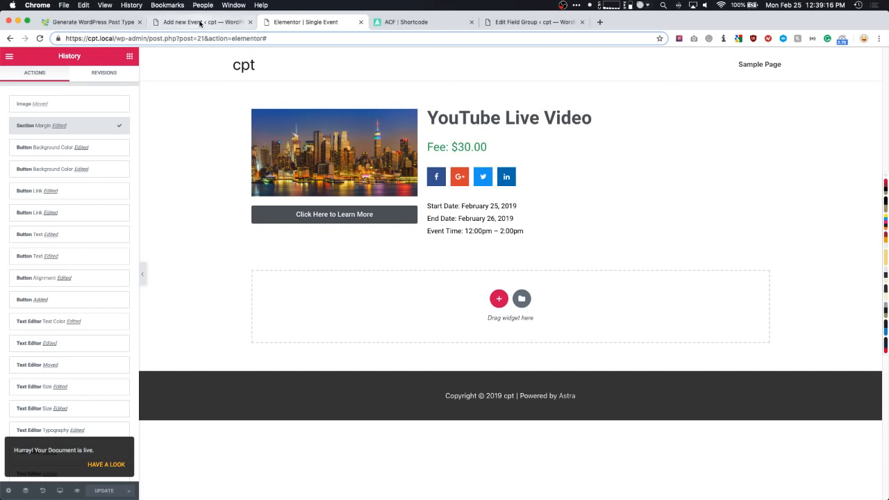
click(25, 178)
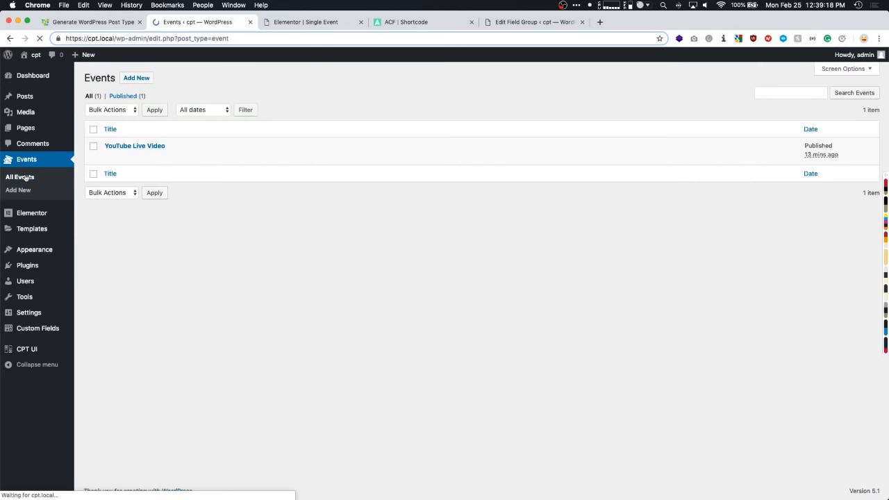
mouse_move(155, 146)
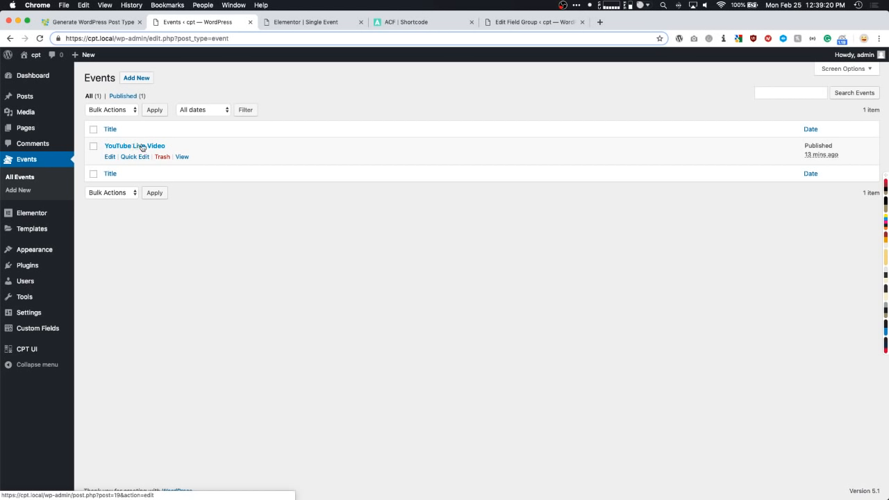
click(183, 156)
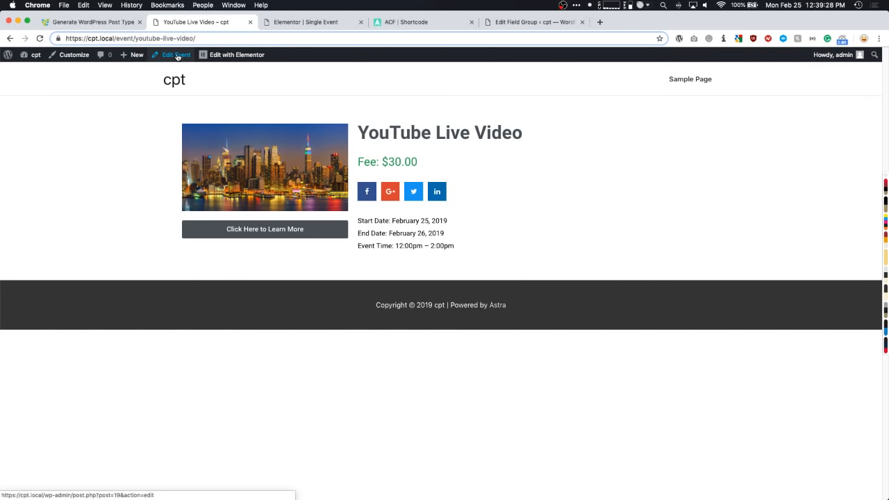
mouse_move(133, 58)
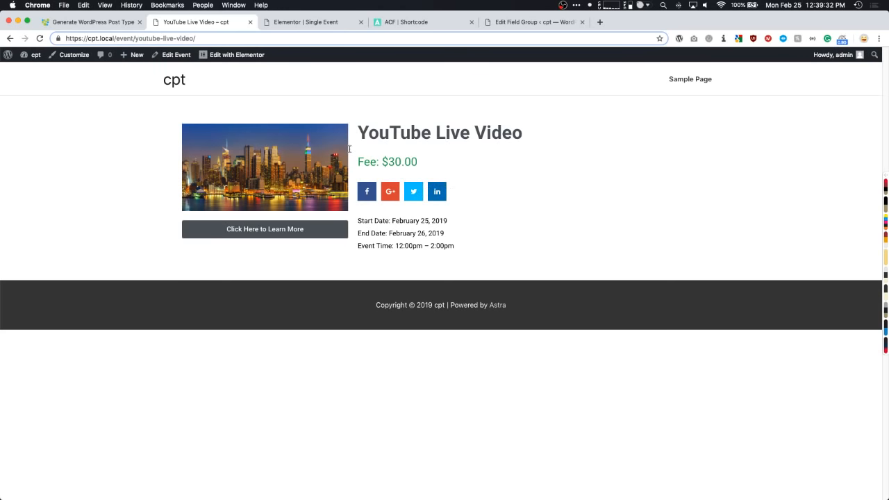
- Start a new event titled 'Another Event Title' with start and end dates of February 28
click(139, 122)
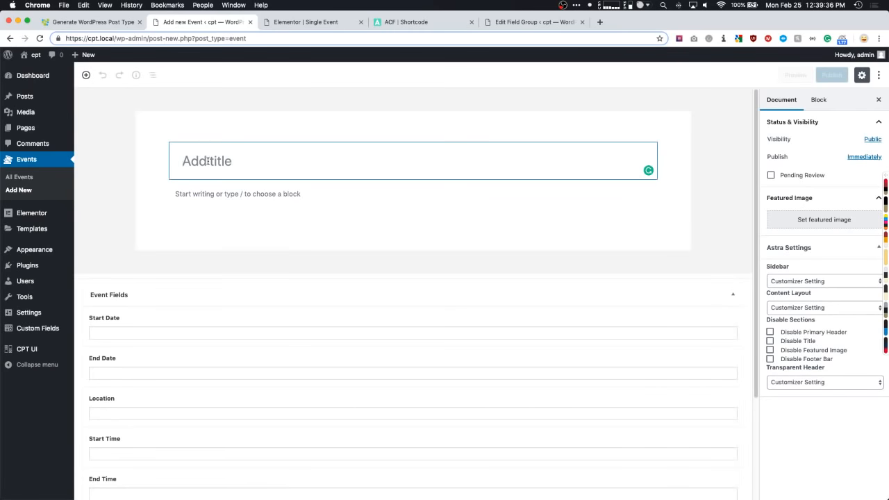
text(Another Event )
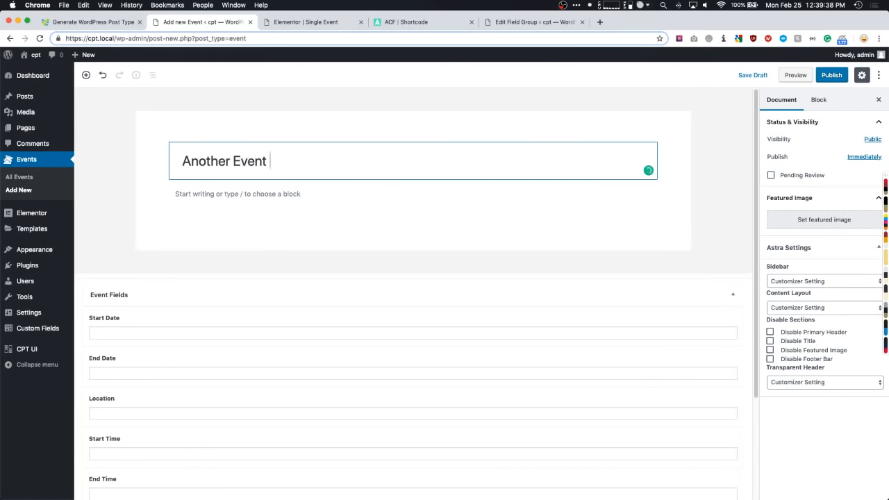
text(Titlw)
key(BackSpace)
text(e)
click(107, 334)
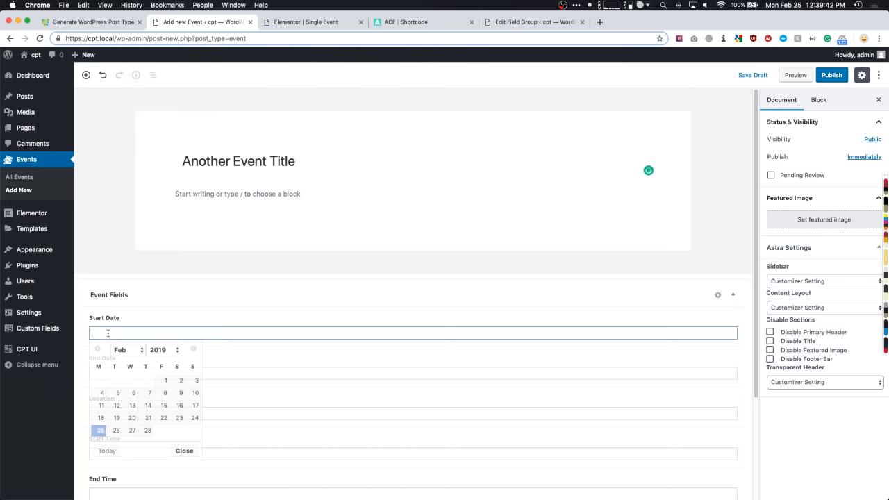
click(147, 430)
click(116, 375)
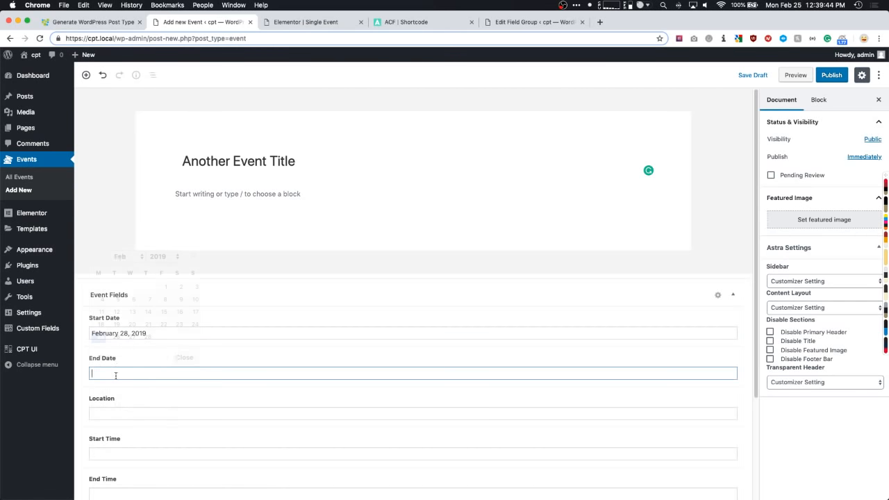
click(145, 336)
- Fill in the location Houston, TX and the times 1pm to 3pm
click(119, 412)
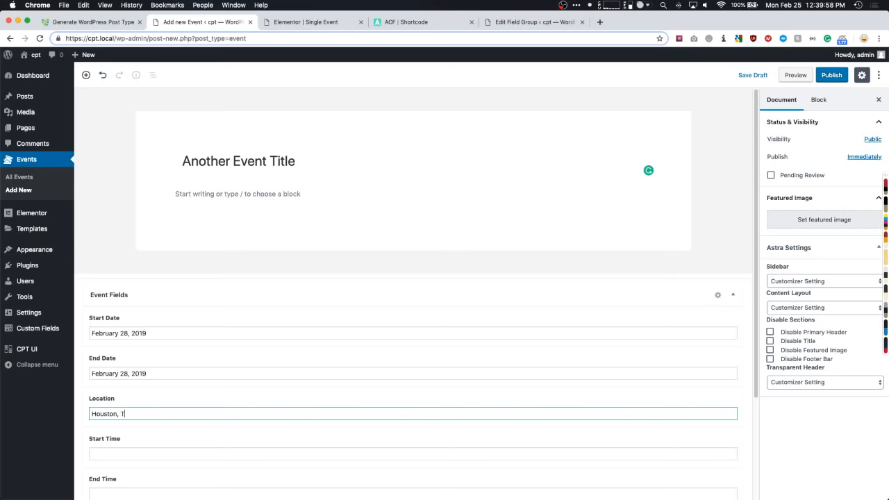
scroll(125, 435, down, 3)
click(111, 366)
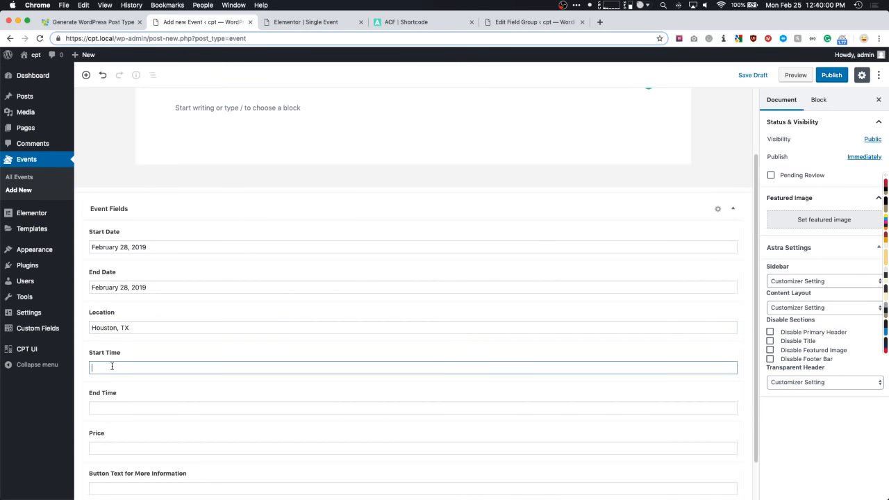
text(1pm)
key(Tab)
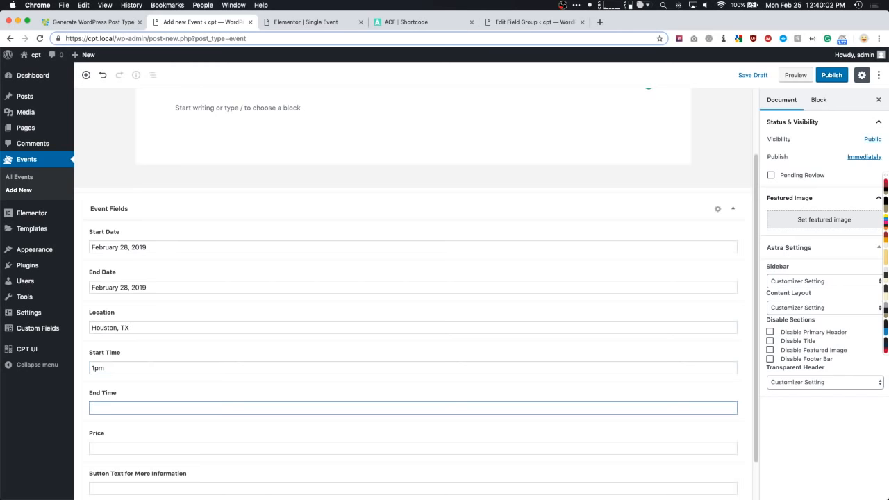
text(3pm)
- Enter price 50, button text 'Click Me!' and the pasted link, then choose a featured image
scroll(113, 373, down, 2)
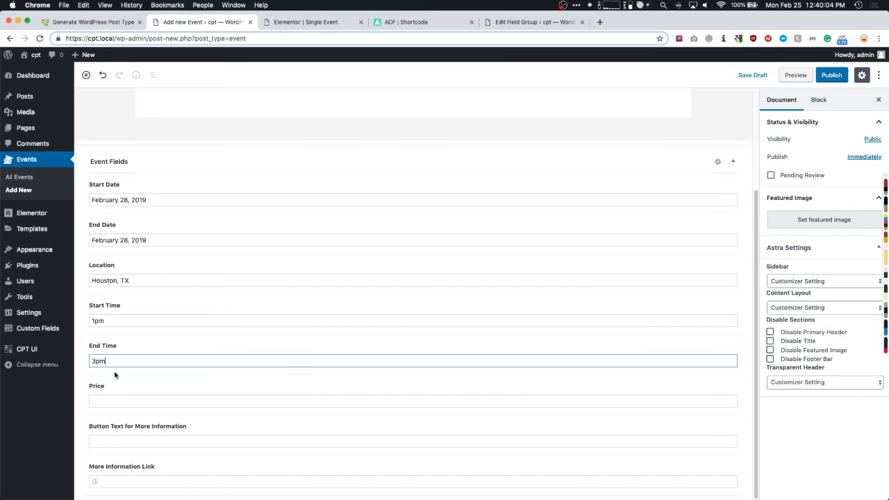
click(108, 402)
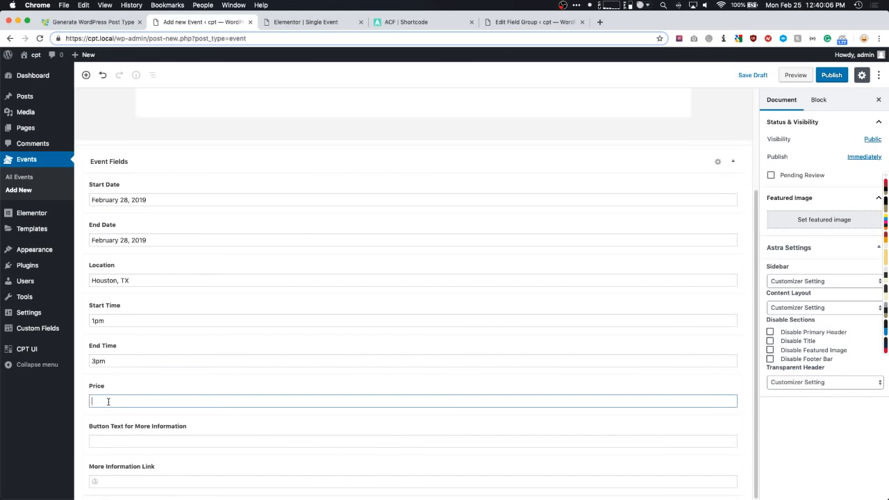
text(50)
click(102, 442)
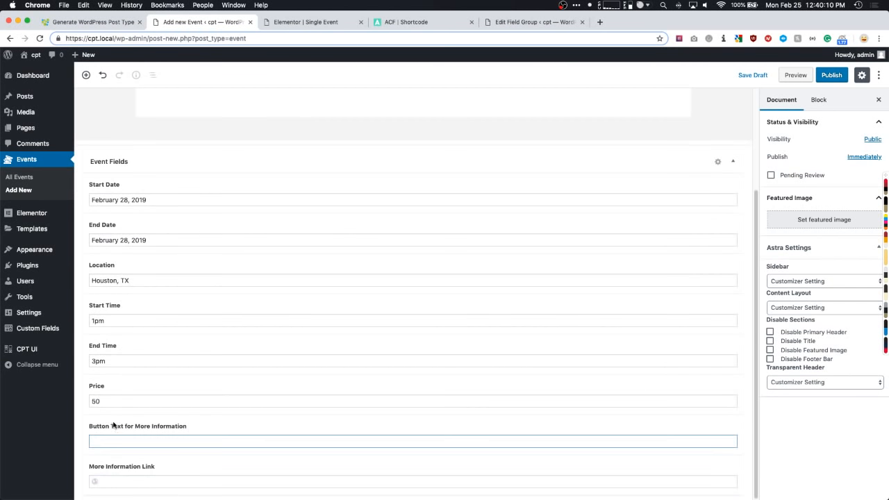
text(Click Me!)
key(Tab)
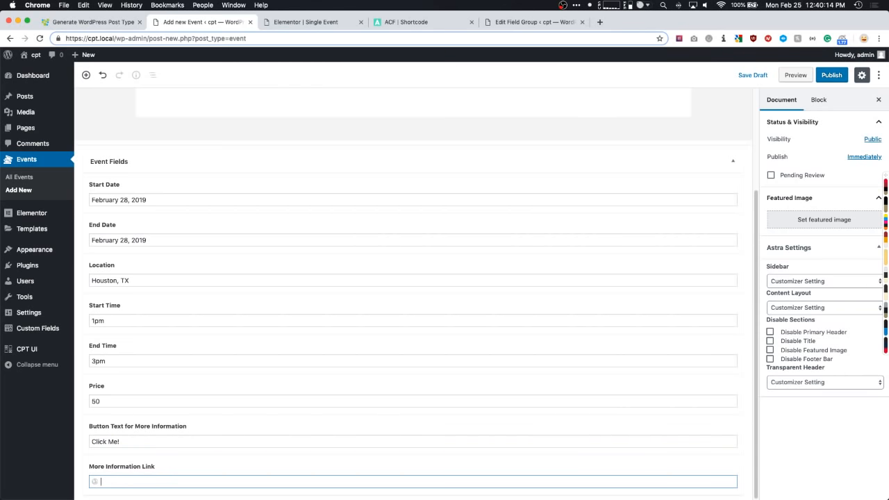
key(super+Tab)
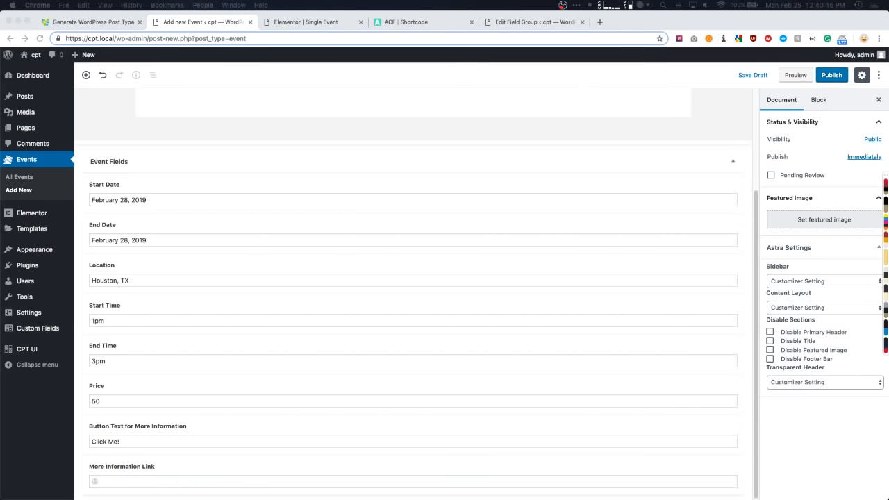
click(119, 482)
text(https://www.advancedcustomfields.com/pro/#pricing-table)
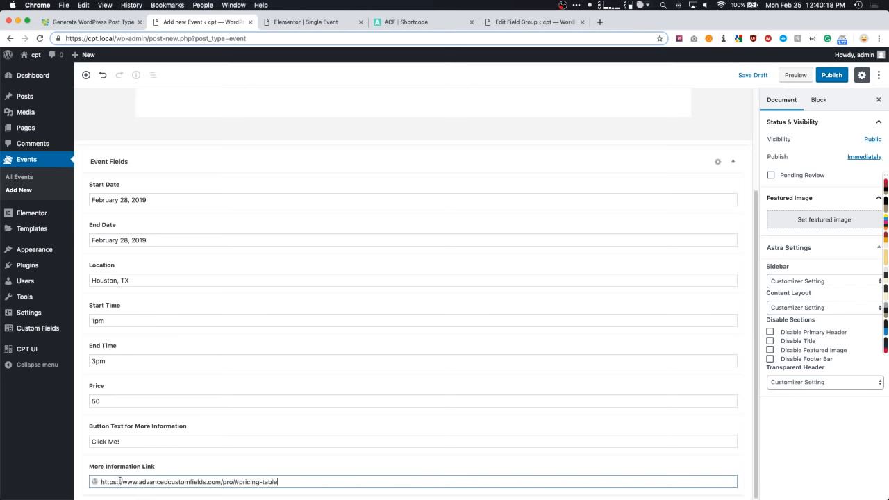
click(807, 219)
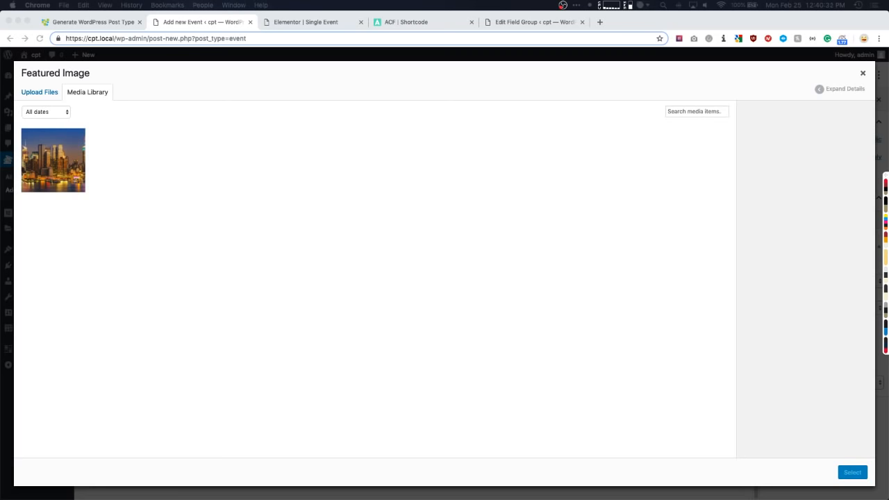
- Upload a Brooklyn Bridge skyline photo as the featured image and publish the event
drag(888, 292, 690, 295)
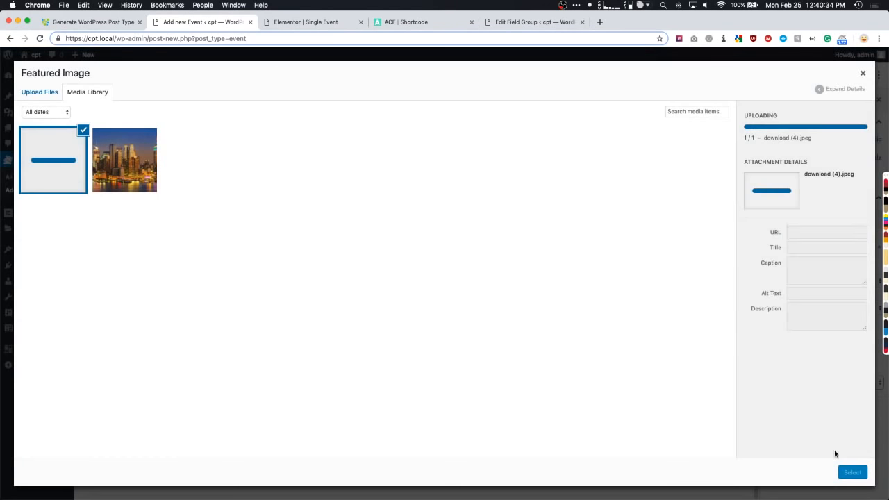
click(853, 473)
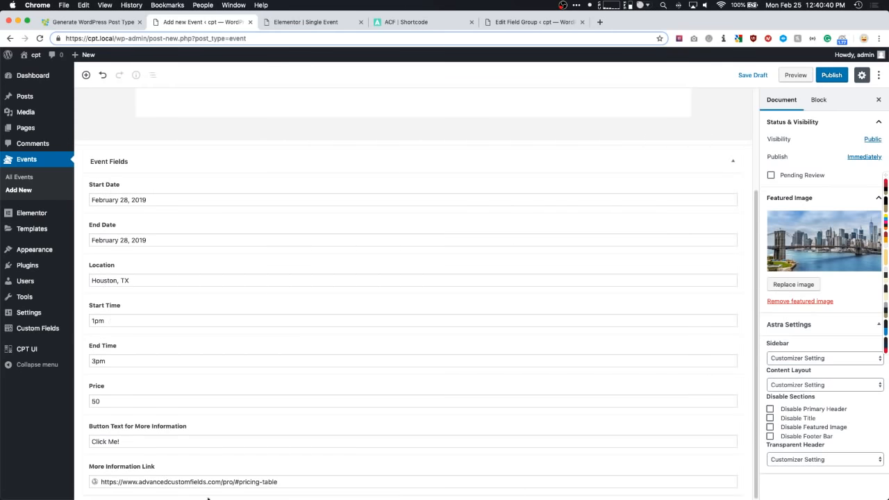
scroll(274, 241, up, 3)
click(287, 162)
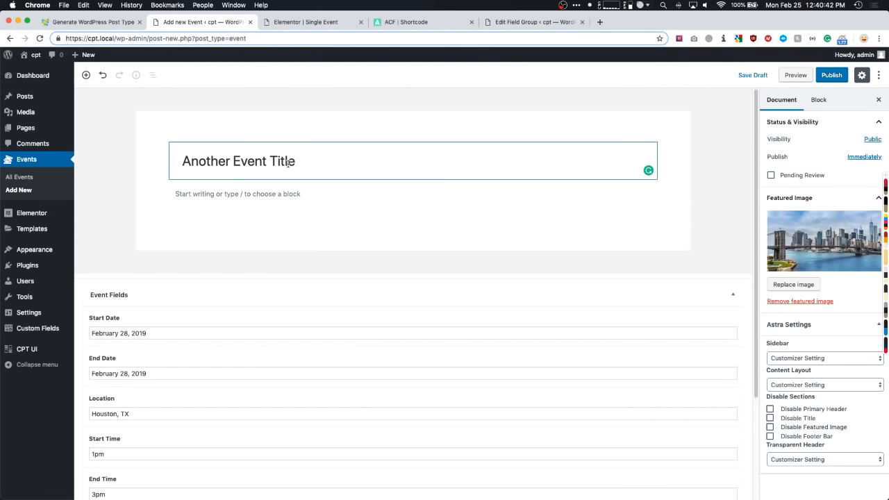
click(832, 75)
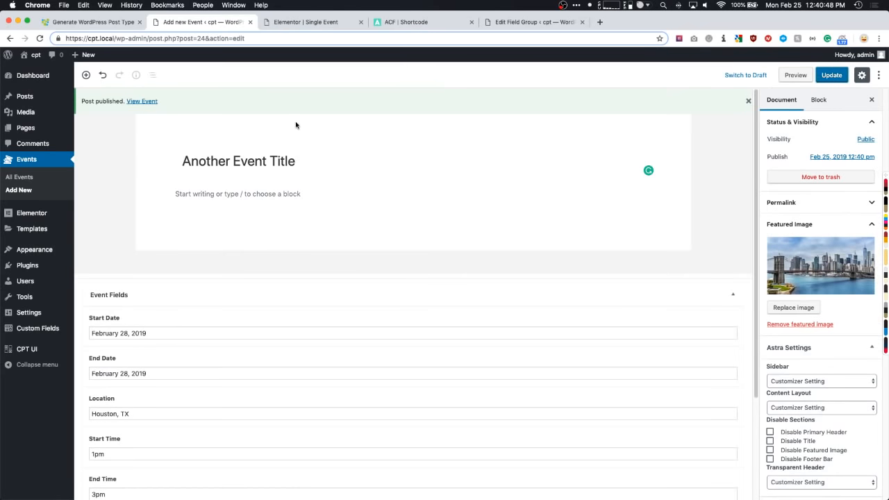
- View the live event page and highlight its title, end date, 1pm – 3pm time and $50.00 fee
click(145, 102)
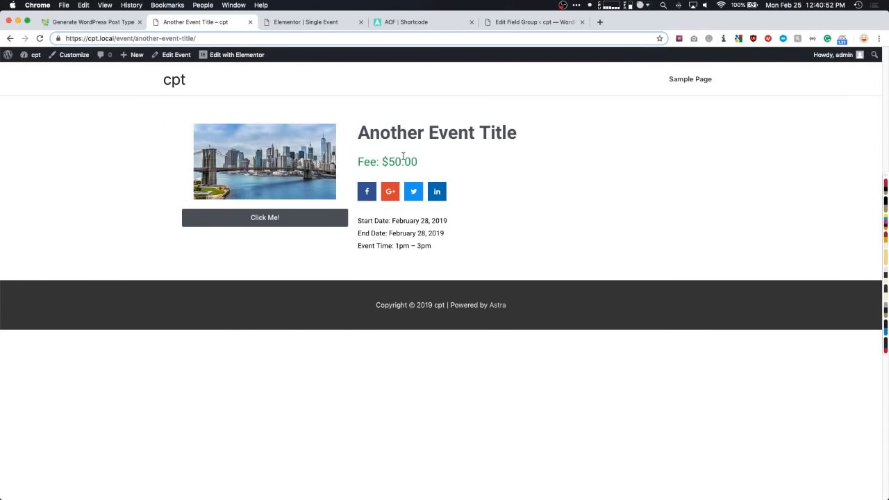
drag(359, 132, 521, 133)
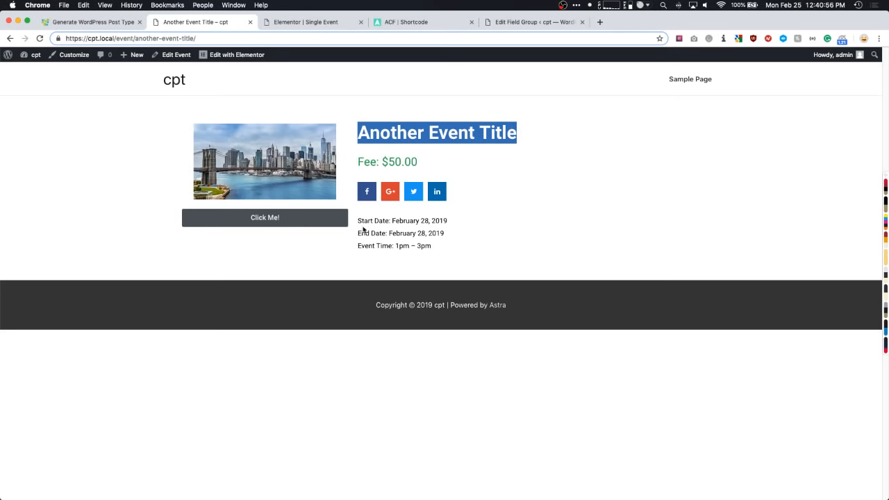
drag(383, 221, 450, 234)
drag(381, 246, 433, 247)
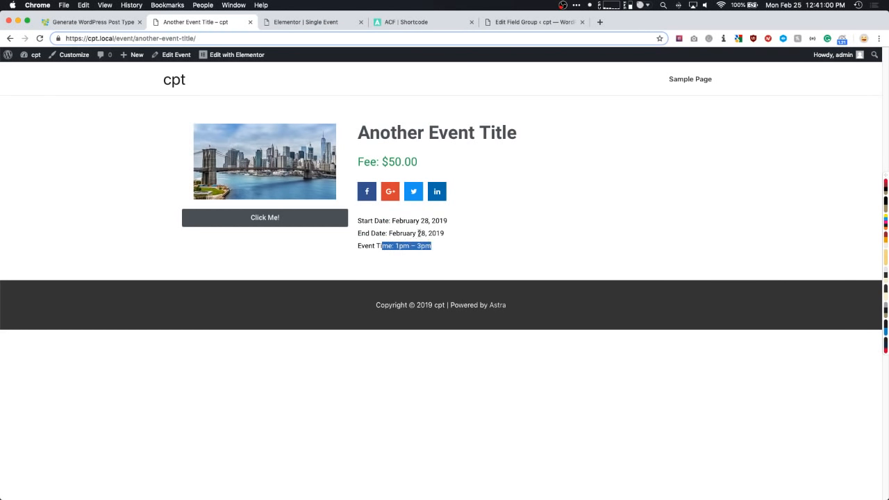
drag(386, 162, 434, 165)
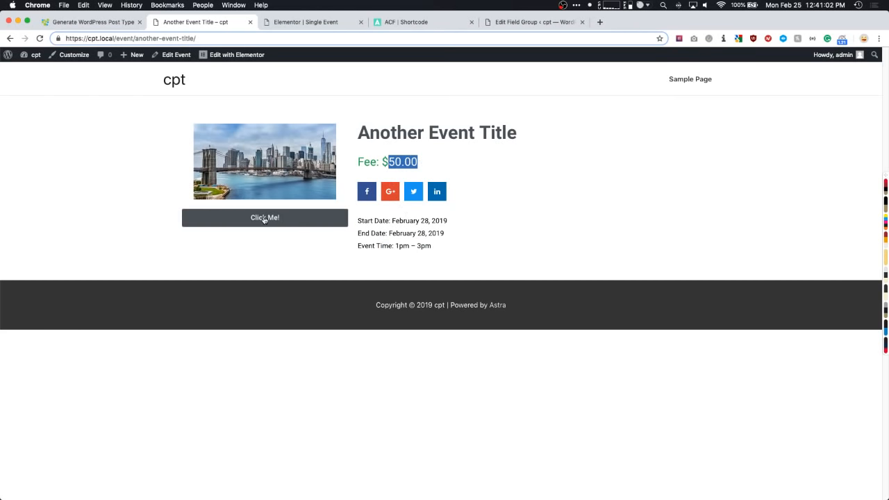
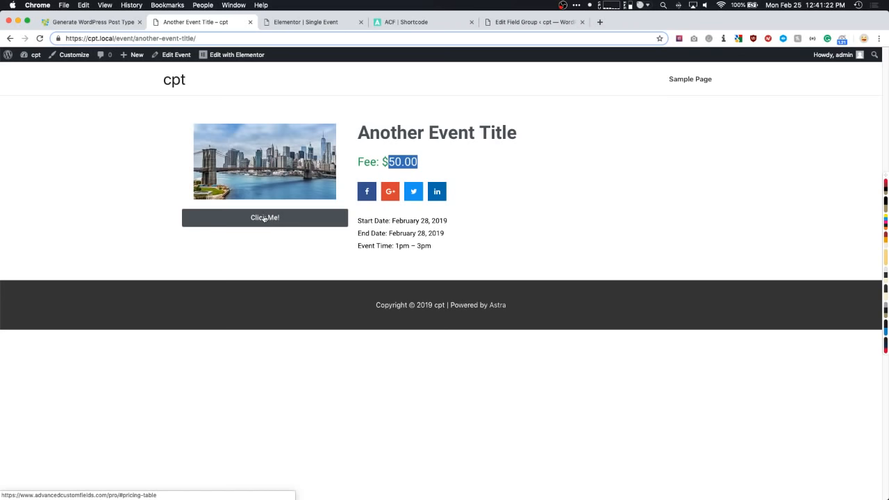
- Replace the button's dynamic ACF text with 'Registration Link' and save the template
click(351, 23)
click(292, 216)
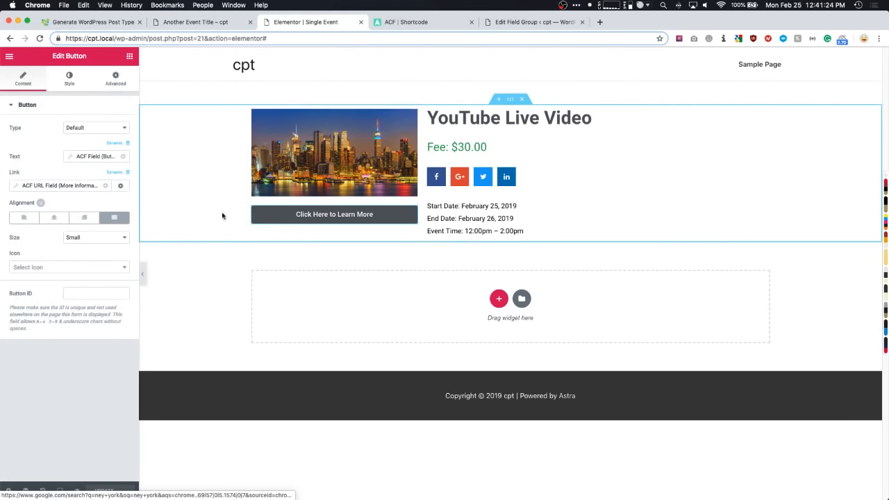
click(123, 156)
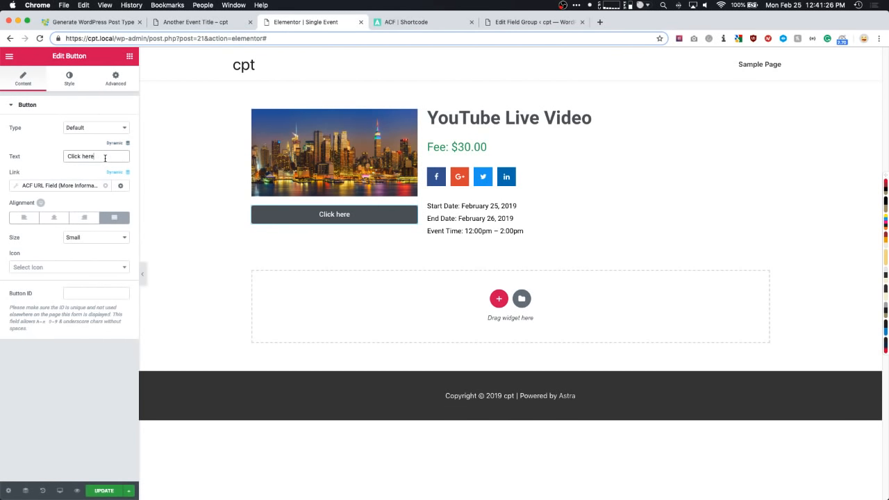
triple_click(105, 158)
text(Registration Link)
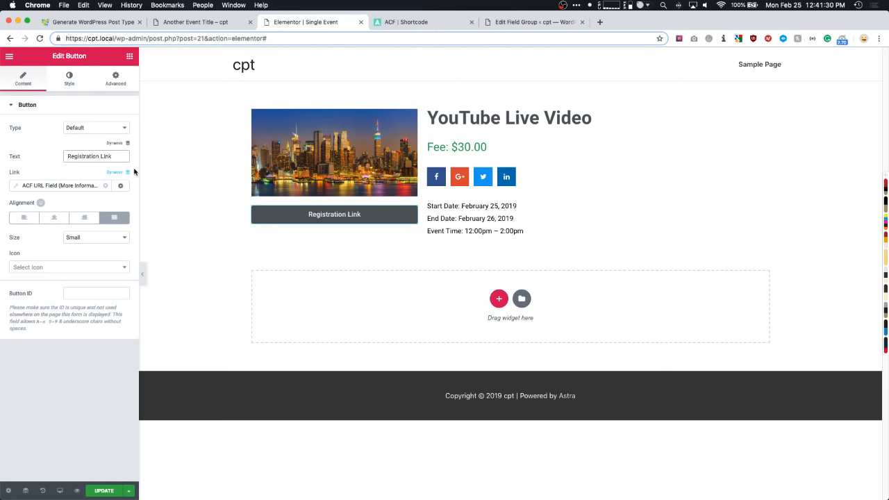
key(super+s)
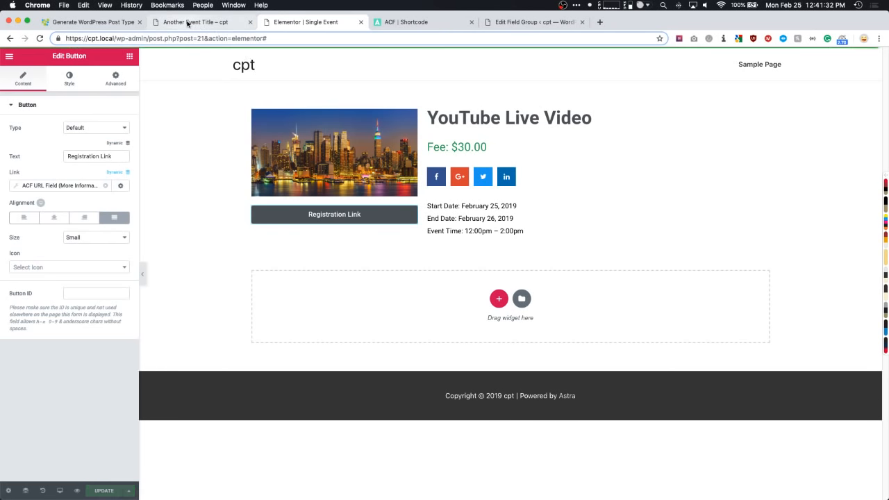
- Reload Another Event Title to confirm the new button, then return to the template editor
click(188, 23)
key(super+r)
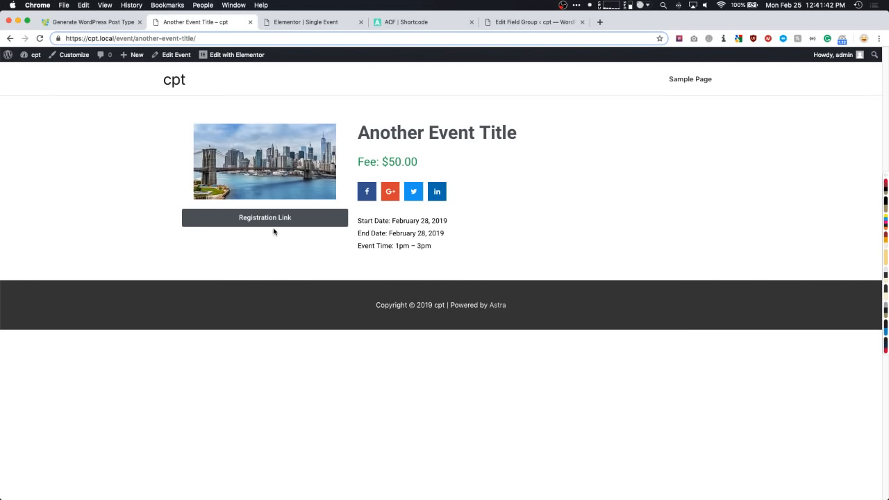
click(309, 27)
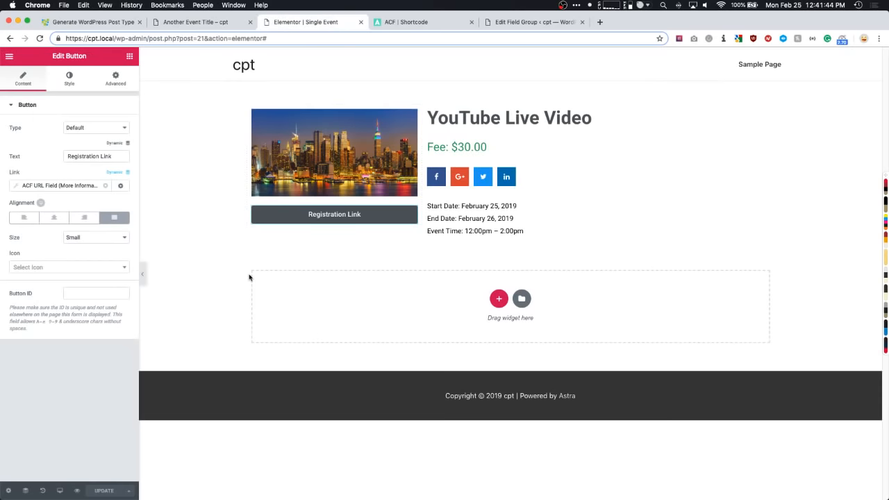
click(130, 59)
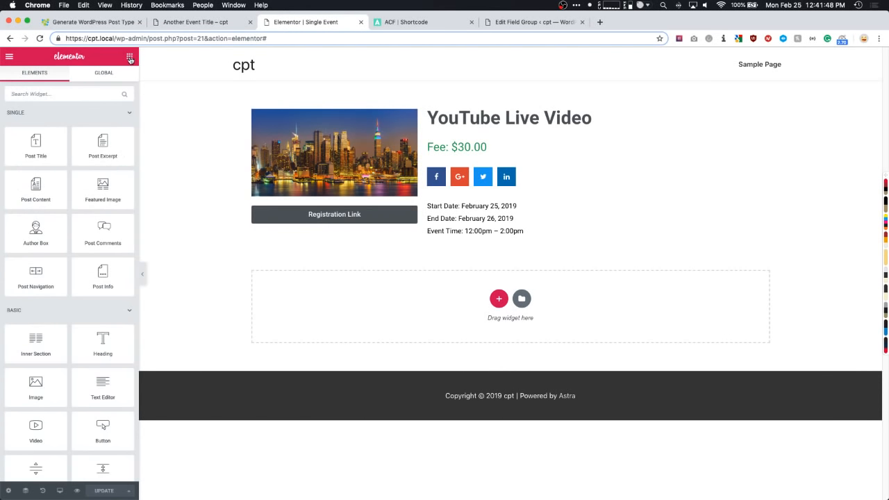
- Add a Google Maps widget below the event details, located by the ACF Location field
click(71, 93)
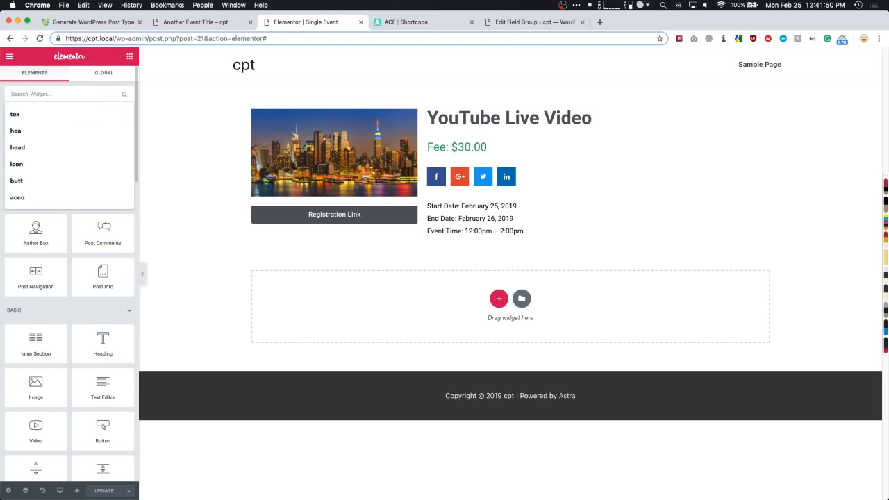
text(map)
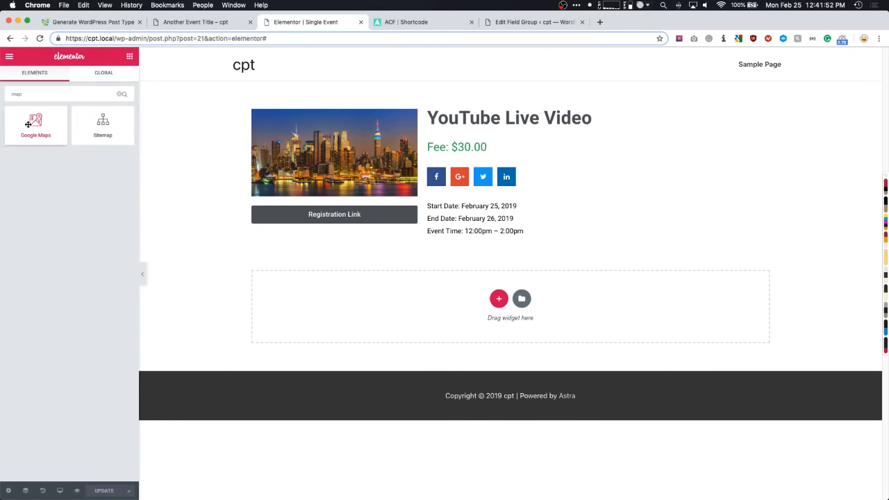
drag(28, 122, 359, 302)
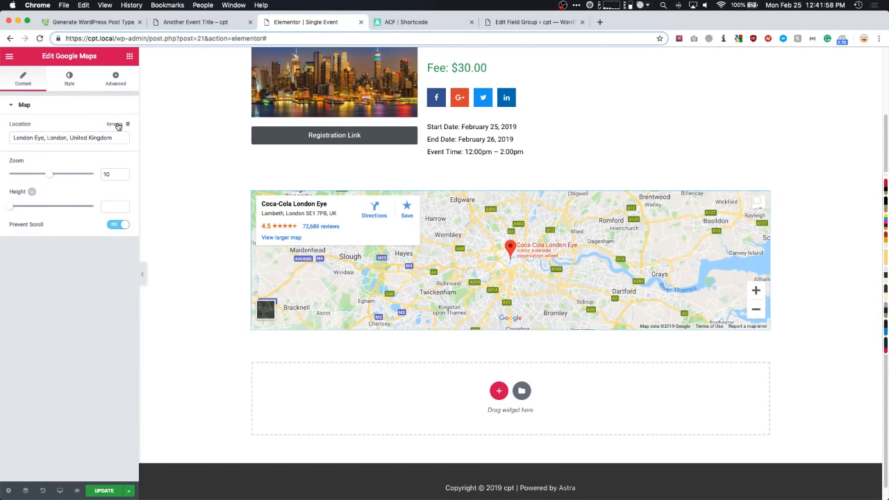
click(118, 126)
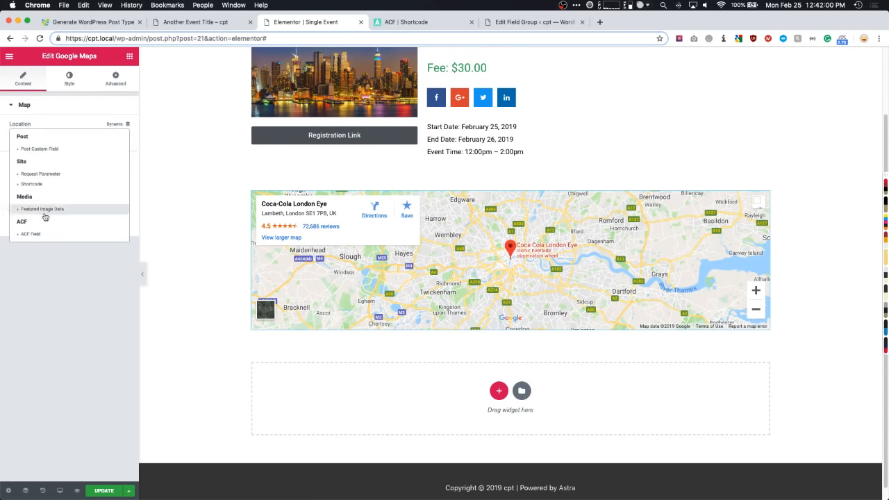
click(30, 235)
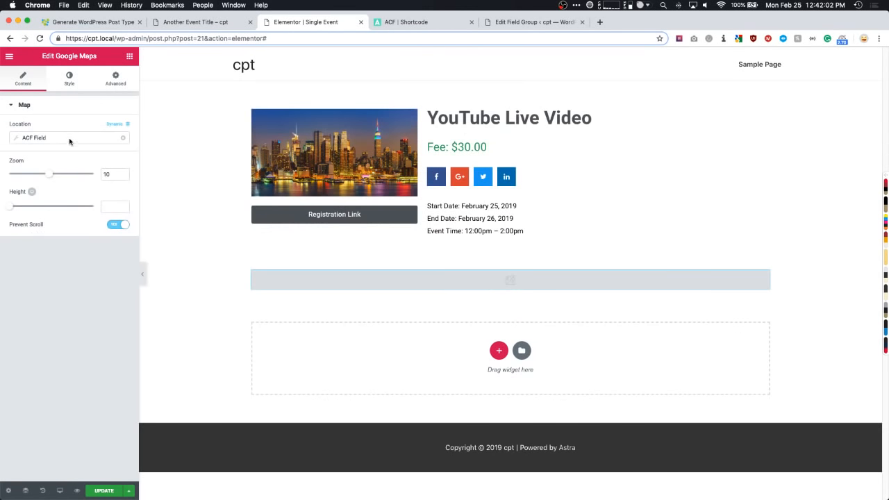
click(56, 138)
click(78, 179)
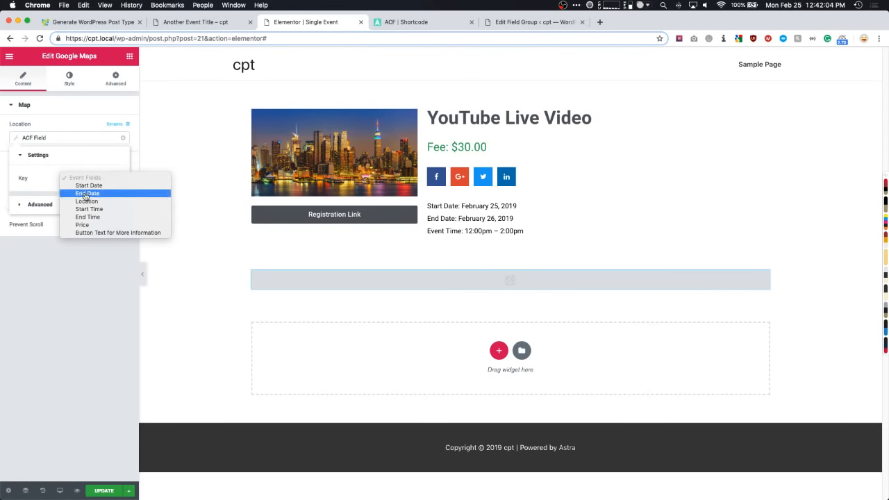
click(85, 205)
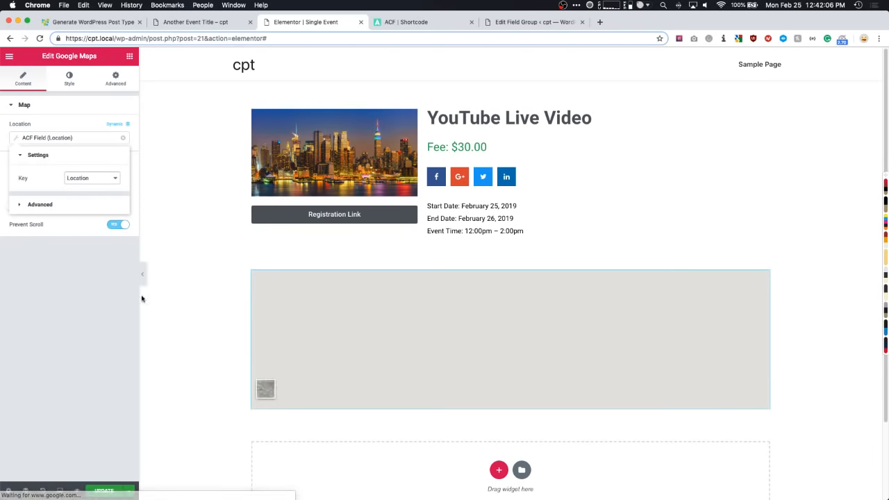
- Set the map zoom to 9 and height to 525, then update the template
scroll(191, 222, down, 2)
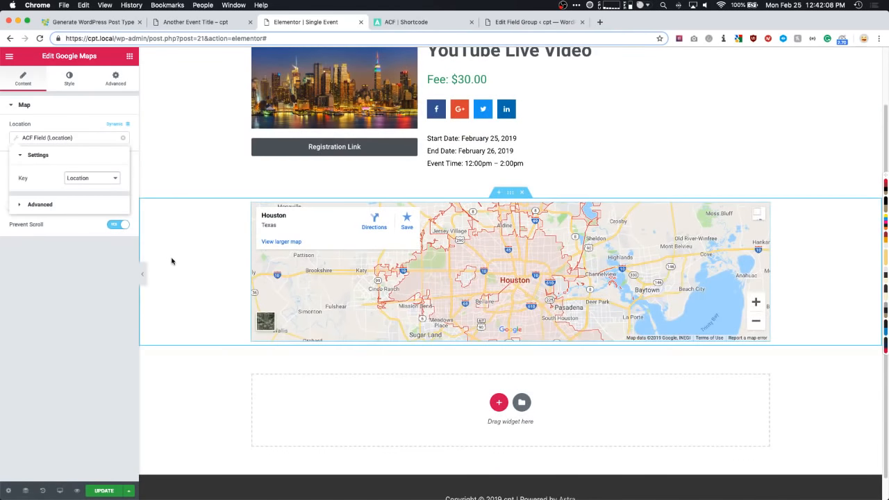
scroll(174, 262, down, 1)
scroll(173, 262, up, 1)
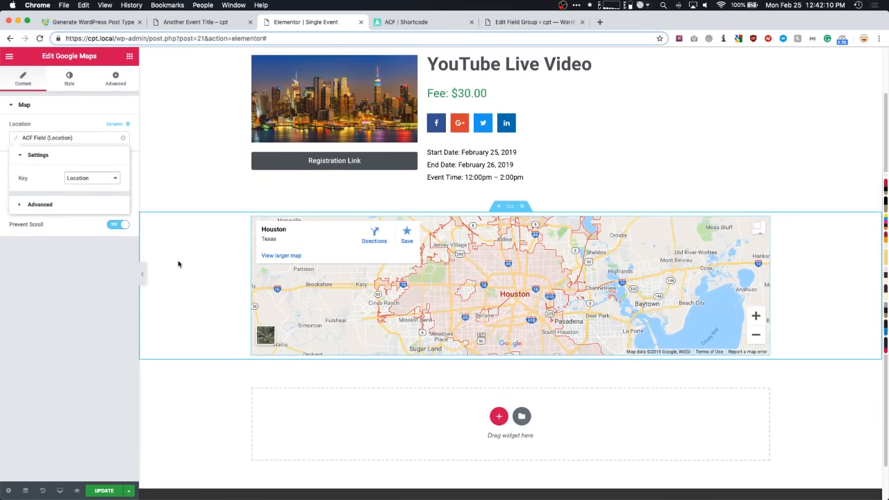
click(51, 271)
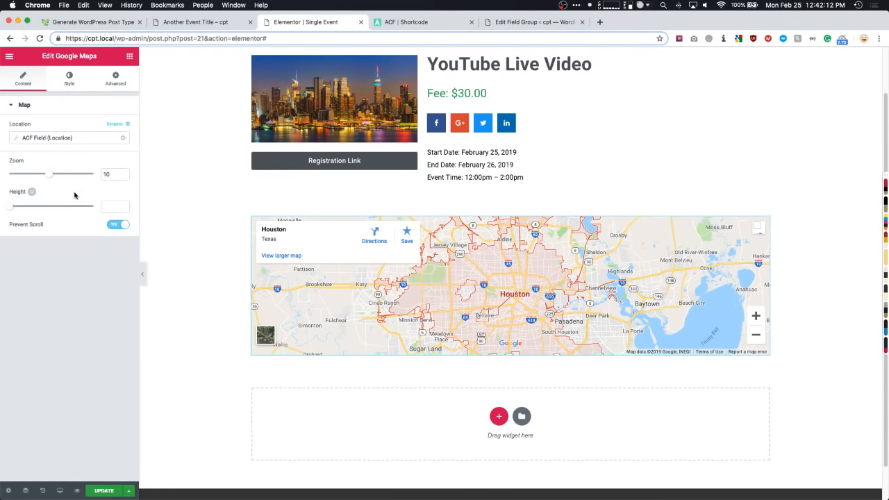
mouse_move(49, 175)
mouse_down()
mouse_move(70, 176)
mouse_move(46, 175)
mouse_up()
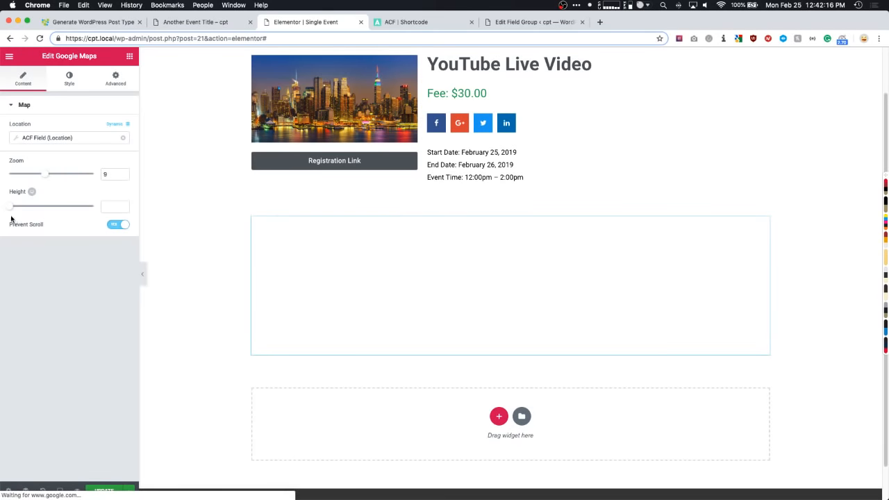
drag(11, 209, 44, 209)
scroll(199, 213, down, 5)
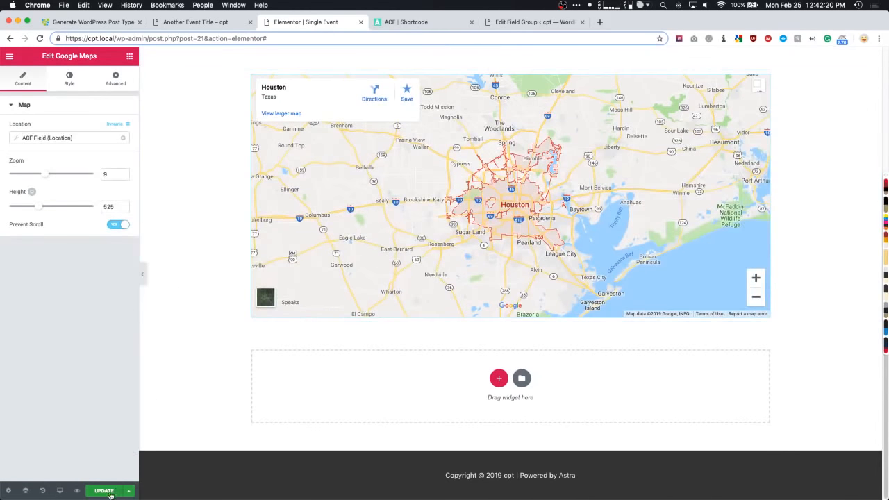
click(104, 491)
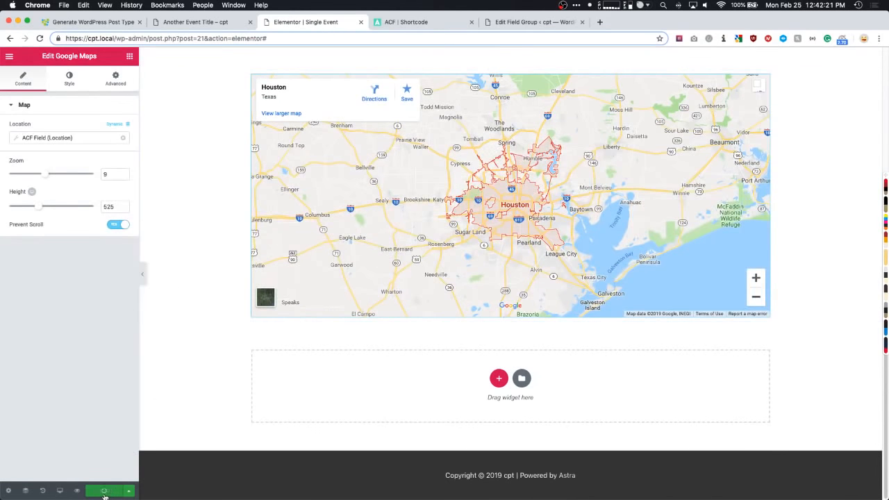
- Reload Another Event Title to check its new Houston map
click(195, 22)
key(super+r)
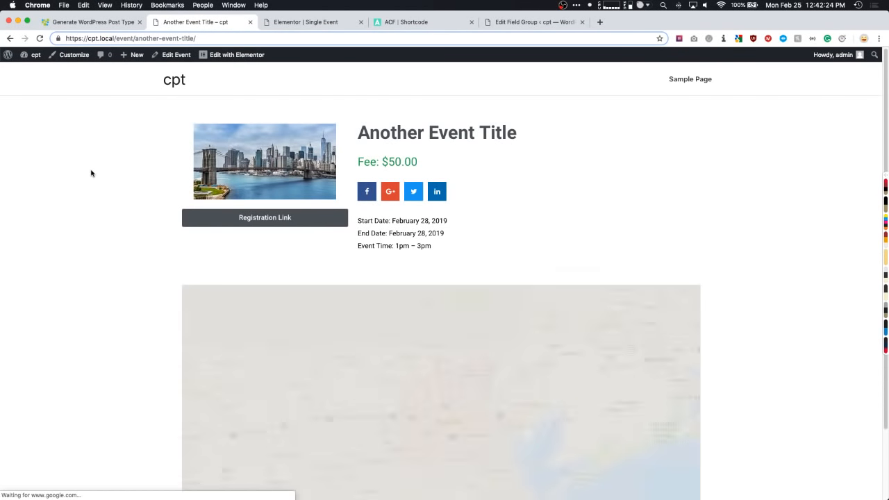
scroll(91, 173, down, 2)
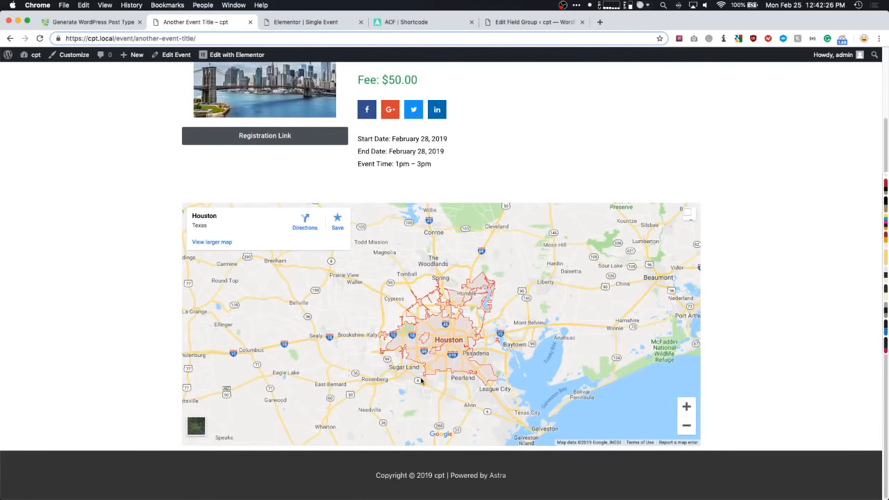
scroll(123, 303, up, 3)
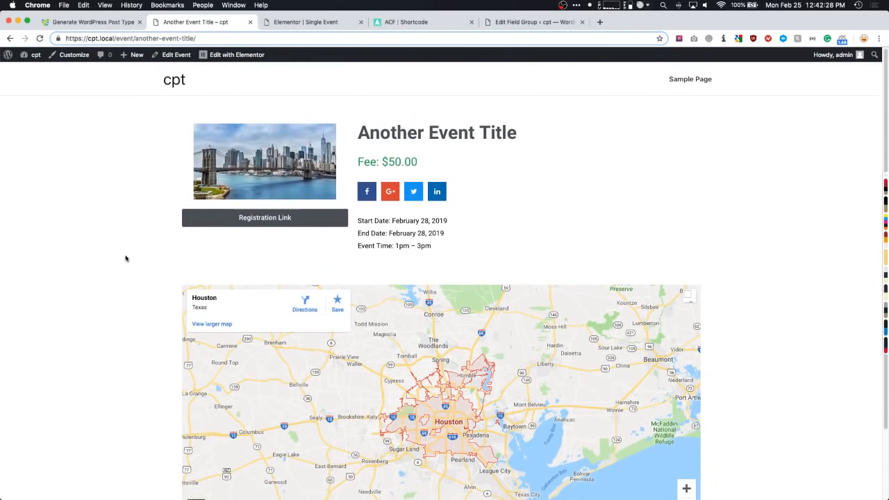
- Check the YouTube Live Video event's New York map via Dashboard > Events
click(31, 60)
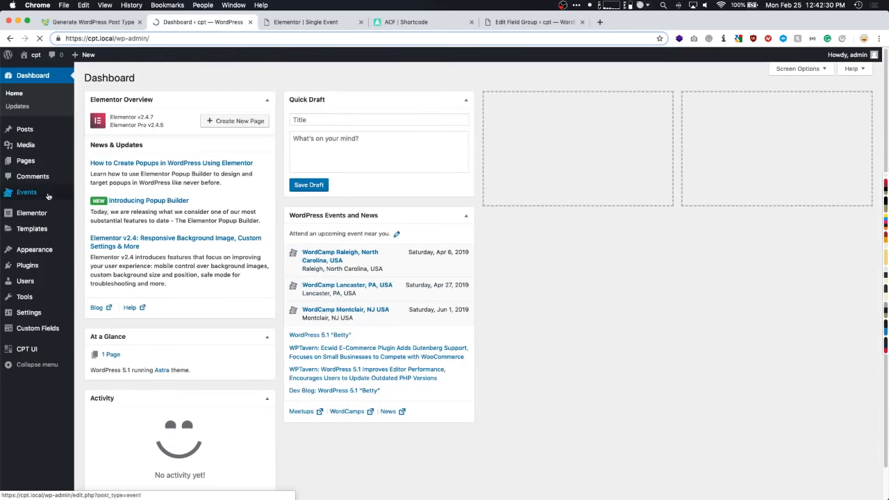
click(32, 194)
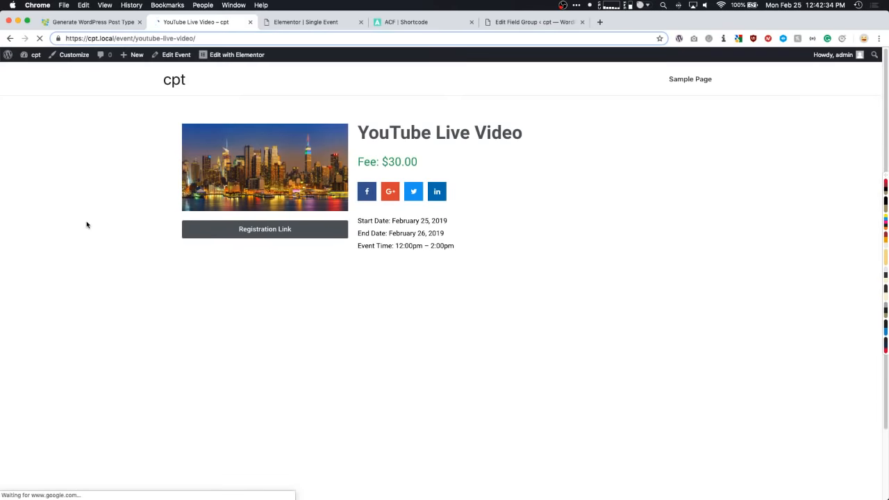
scroll(86, 223, down, 3)
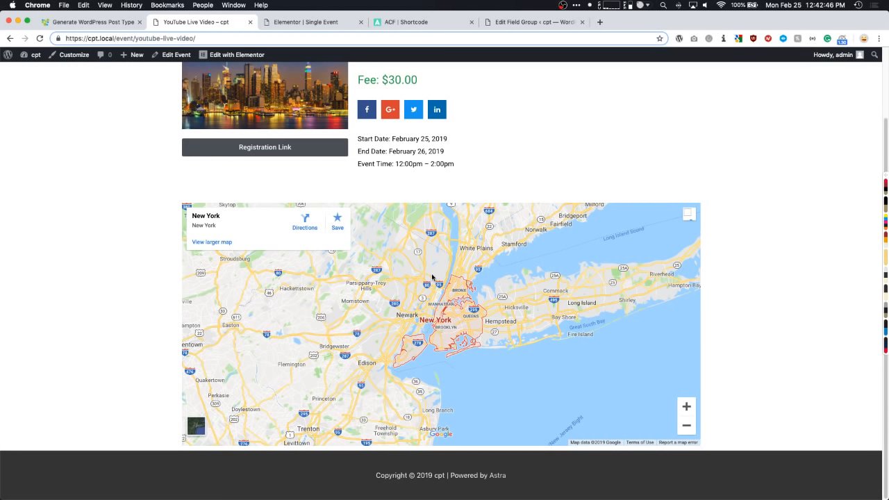
click(304, 23)
scroll(264, 184, up, 5)
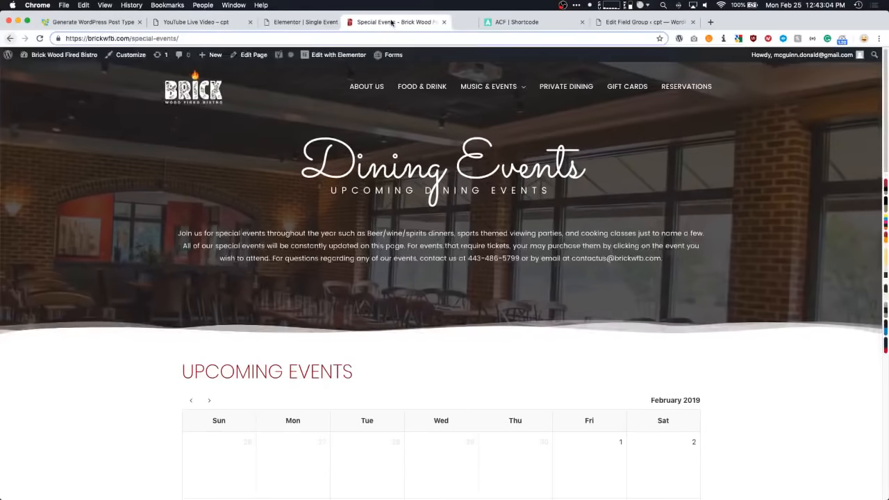
- Open the bistro's Happy Valentines Day event from the calendar and highlight its title
scroll(127, 211, down, 1)
scroll(127, 211, down, 5)
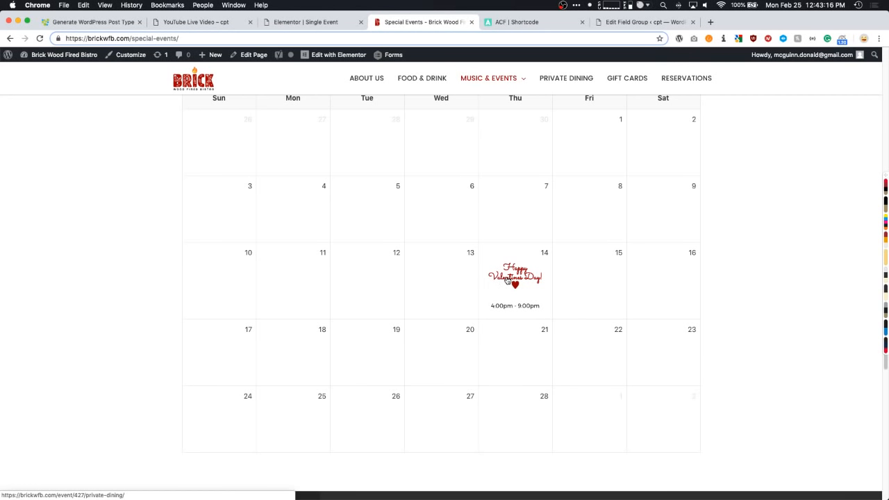
click(507, 281)
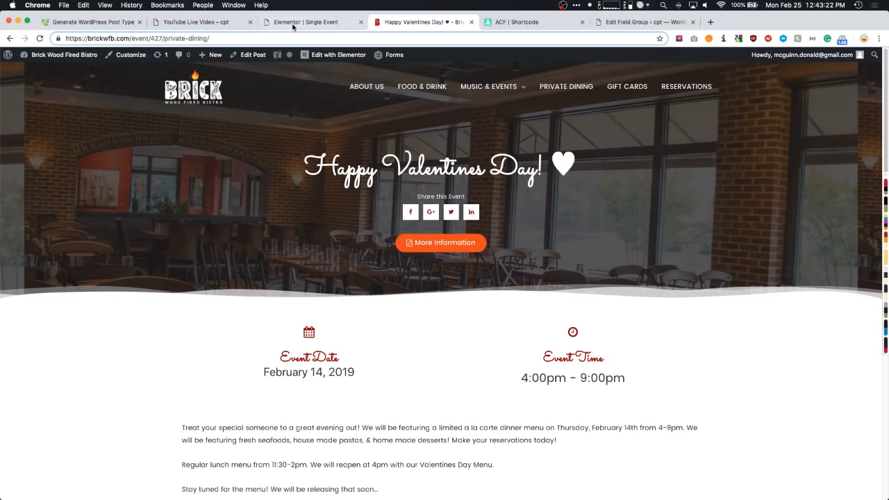
click(295, 25)
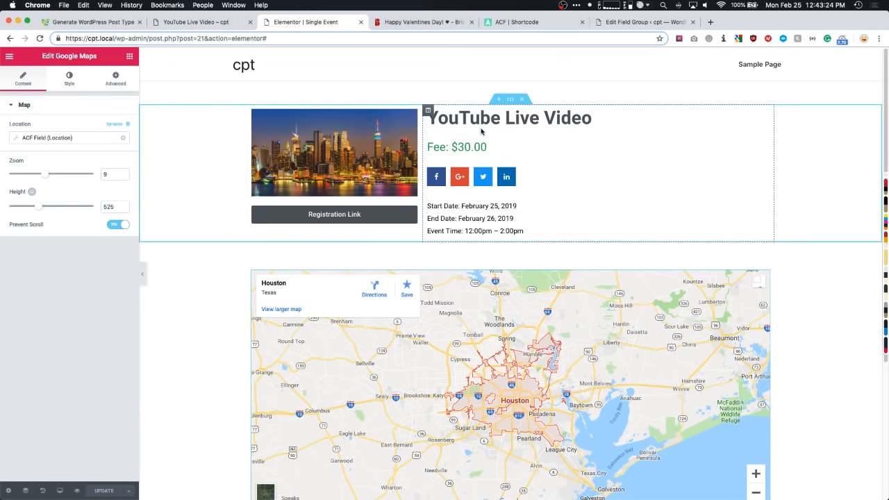
click(432, 25)
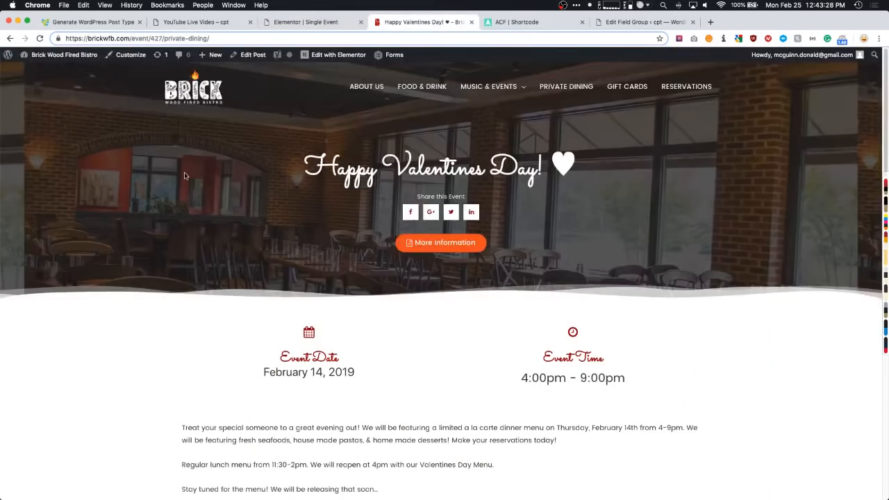
drag(306, 167, 576, 168)
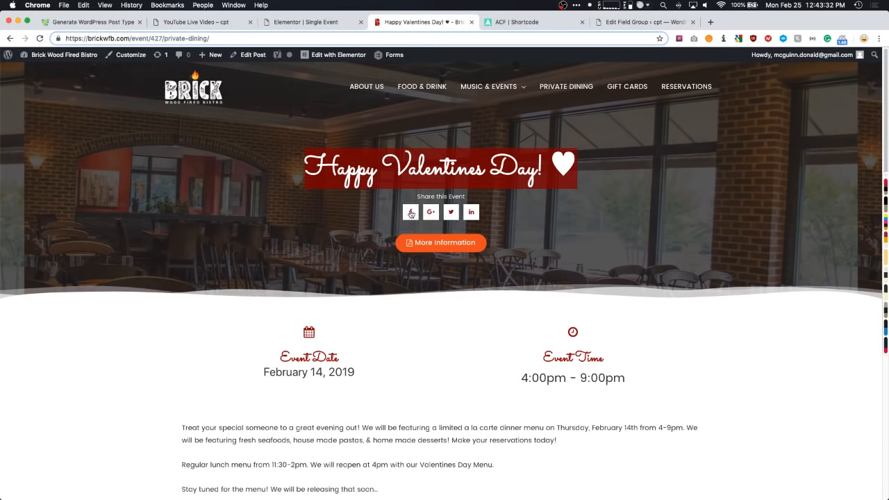
- Highlight the Event Date and Event Time headings, then return to the Elementor template editor
scroll(182, 172, down, 3)
scroll(182, 173, up, 1)
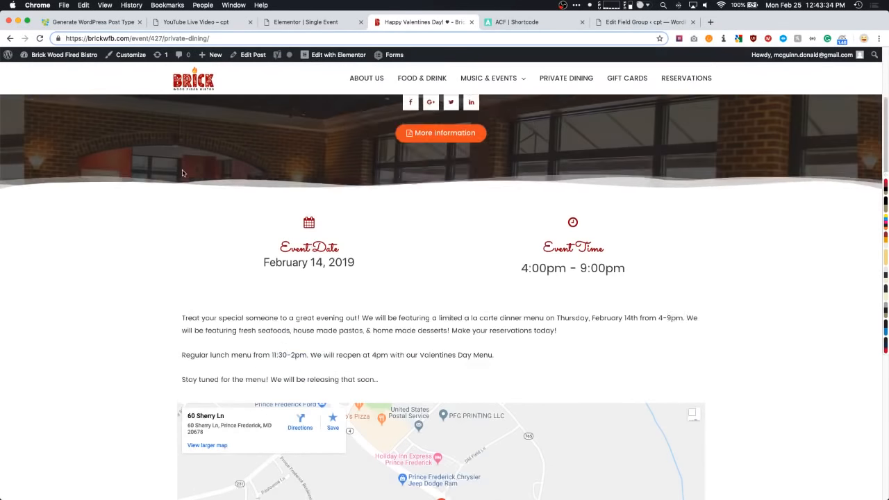
scroll(184, 173, up, 1)
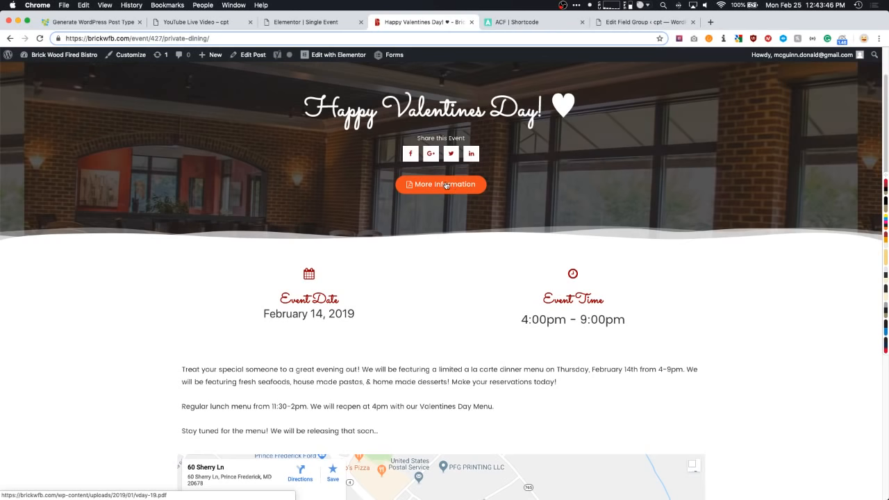
scroll(444, 186, down, 3)
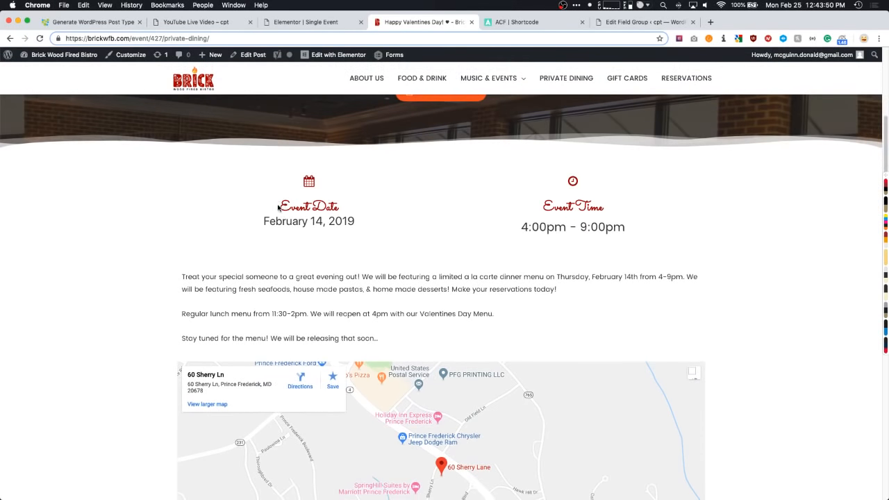
drag(277, 207, 356, 208)
drag(543, 206, 603, 207)
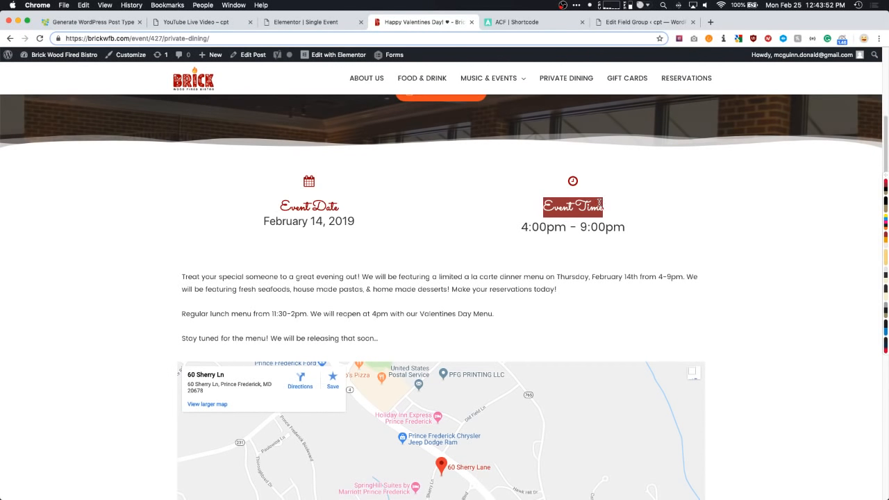
mouse_move(456, 78)
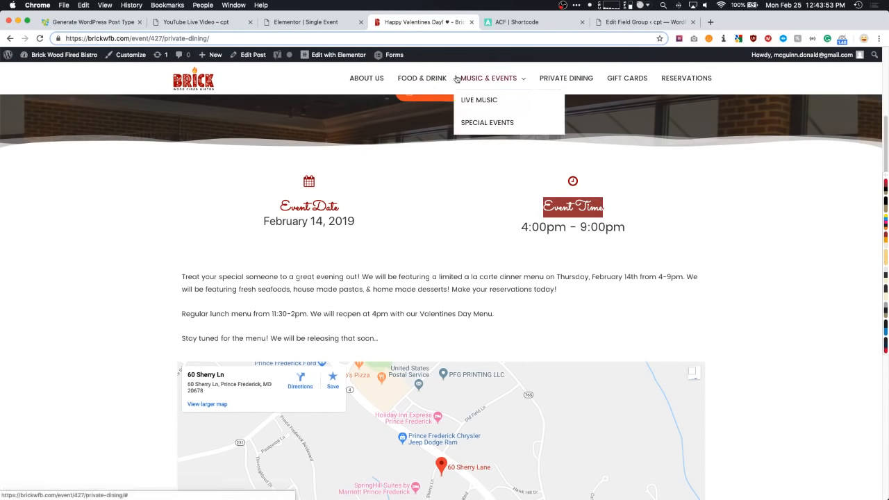
click(351, 198)
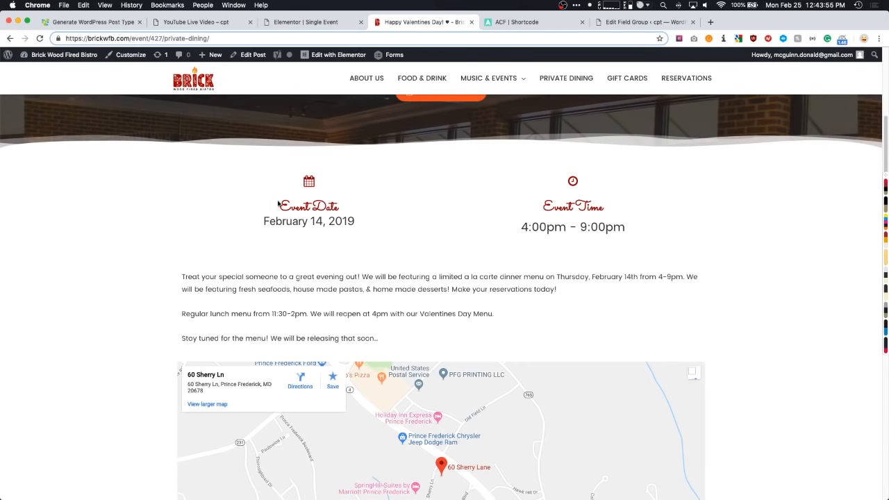
click(296, 23)
- Add an Icon Box below the featured image and review its heading and description text
click(129, 55)
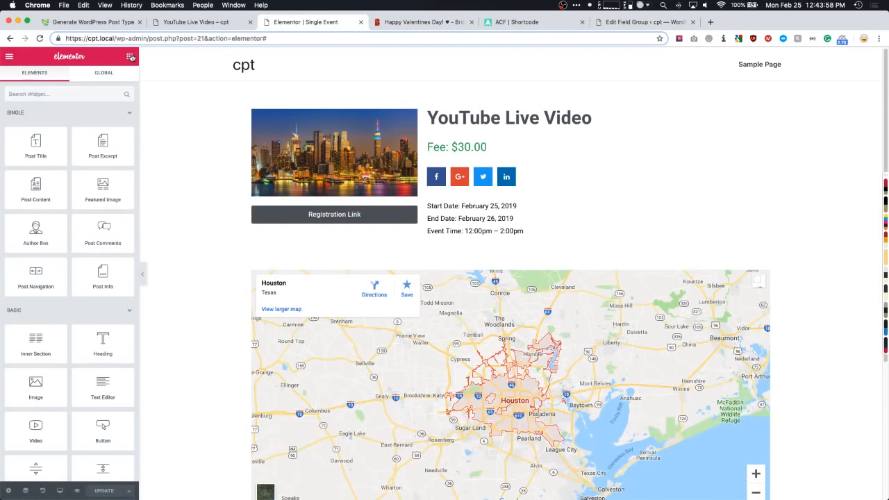
text(icon)
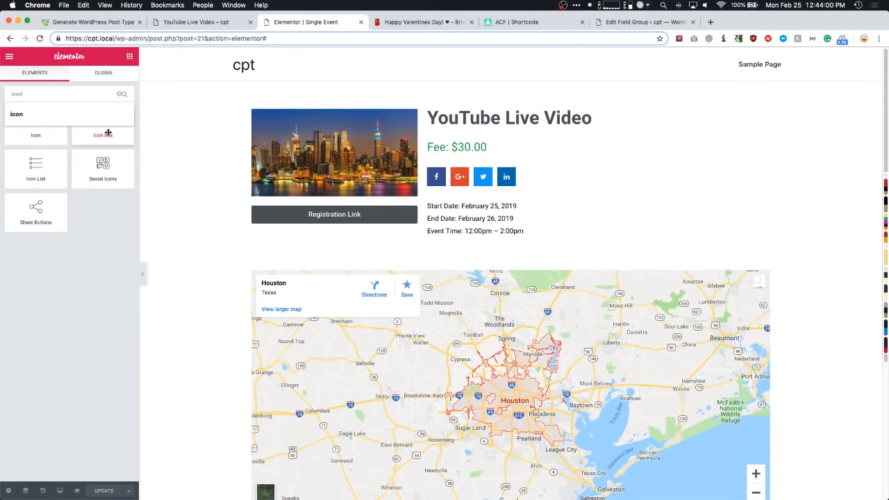
drag(111, 131, 333, 229)
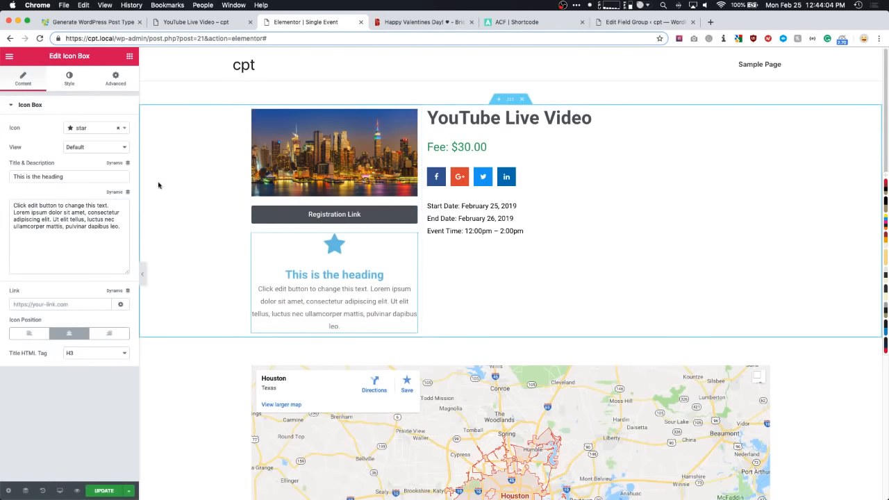
drag(21, 164, 22, 197)
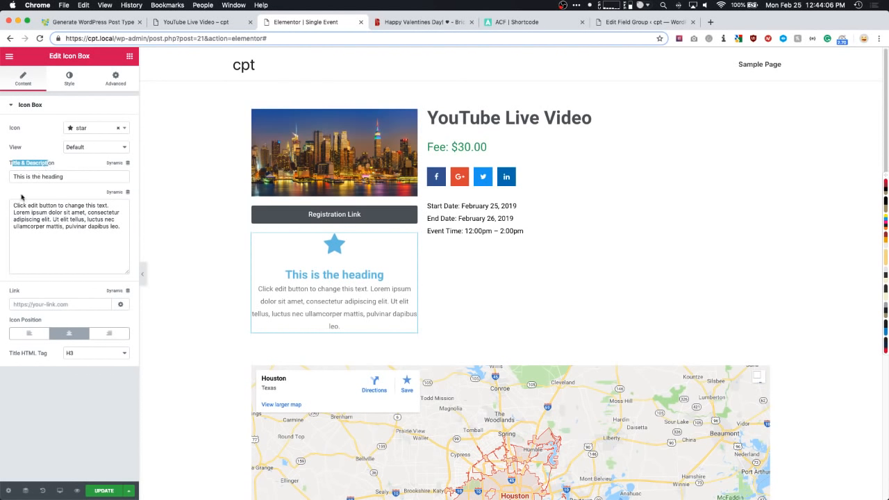
drag(85, 239, 29, 213)
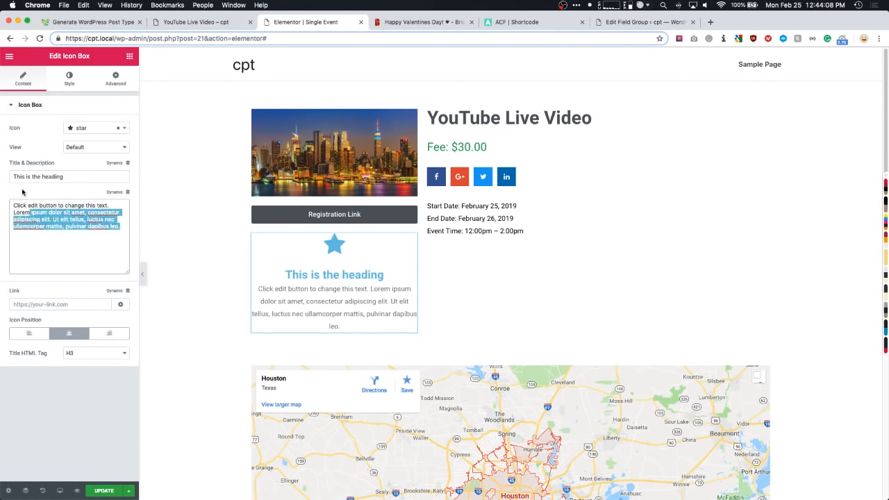
drag(25, 176, 66, 179)
drag(70, 239, 20, 206)
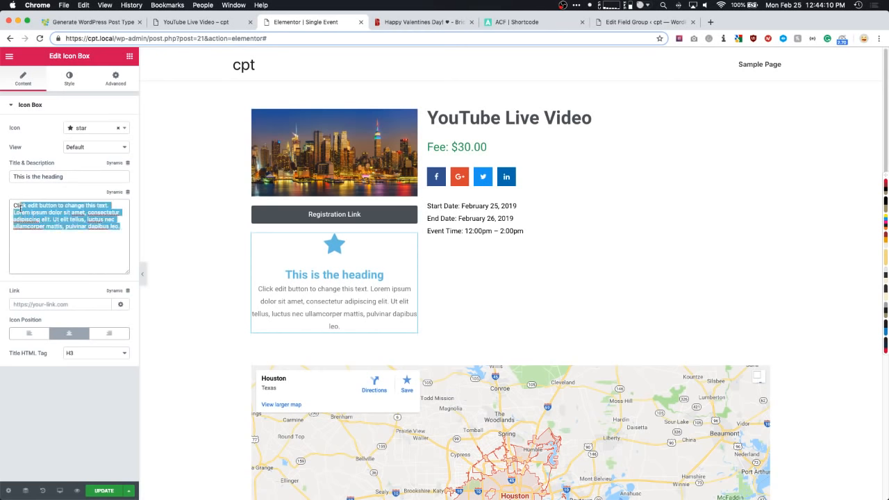
click(20, 207)
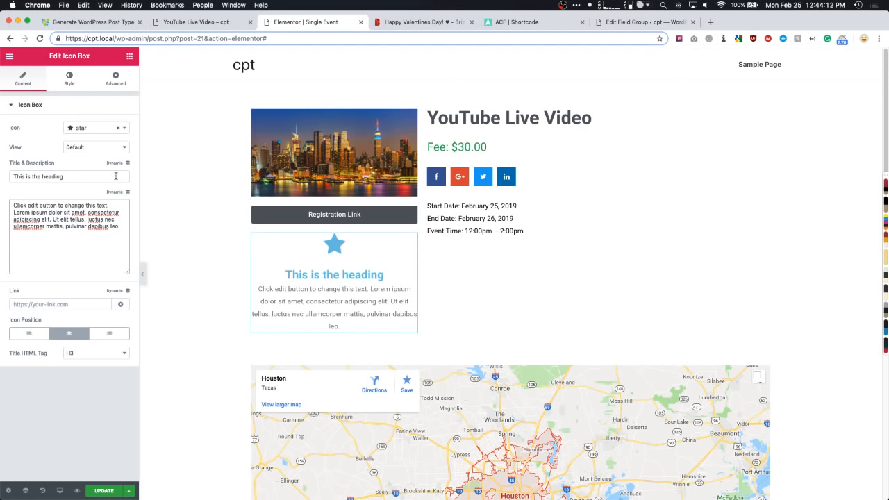
- On the Valentine's event page, highlight the three description paragraphs
click(394, 23)
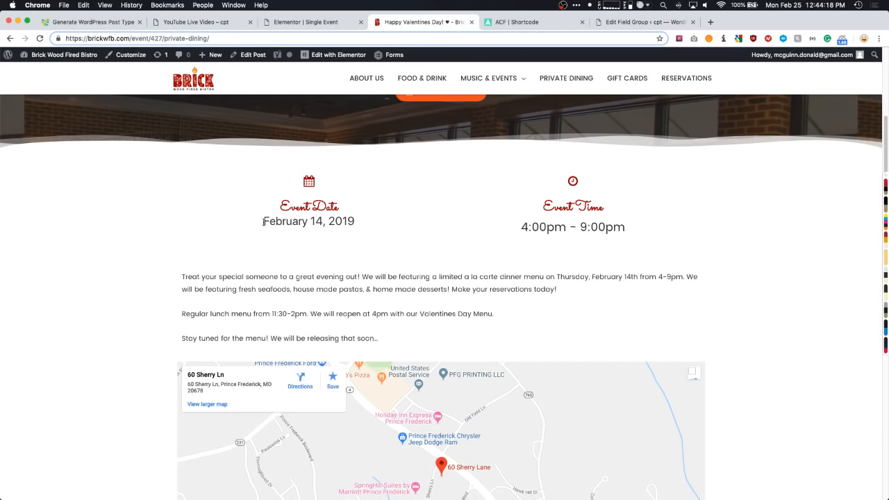
drag(263, 222, 355, 221)
scroll(180, 220, down, 1)
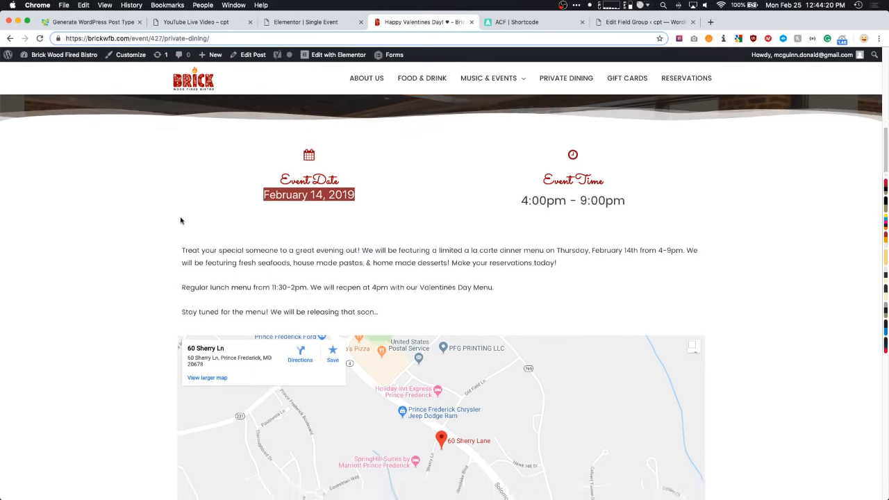
drag(380, 287, 166, 227)
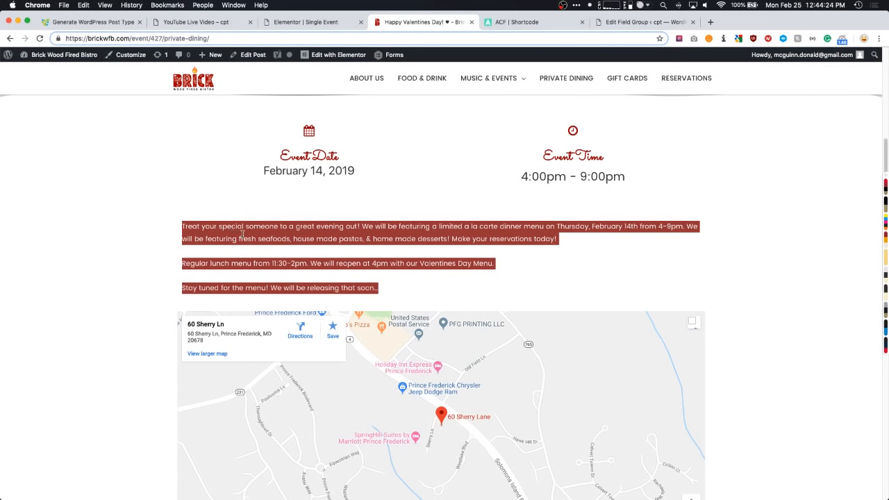
- Scroll the Valentine's event page to review its date, time, description and venue Google Map
scroll(302, 247, down, 3)
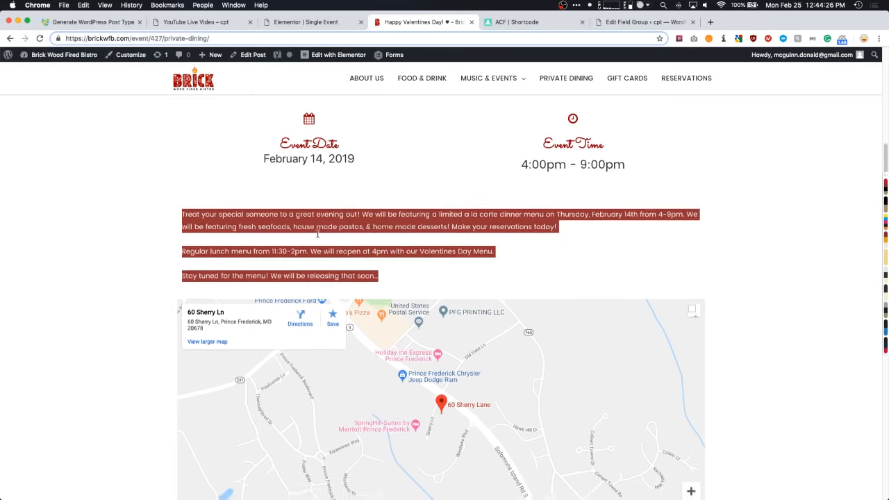
click(104, 236)
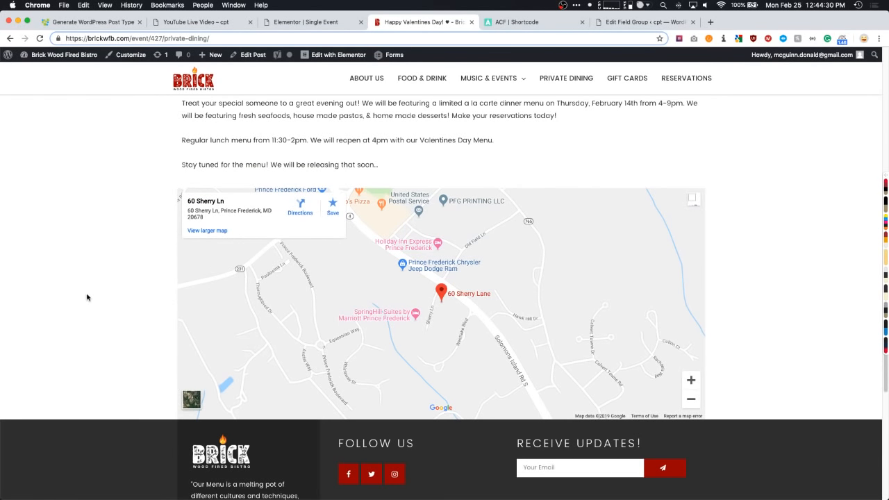
scroll(107, 295, up, 1)
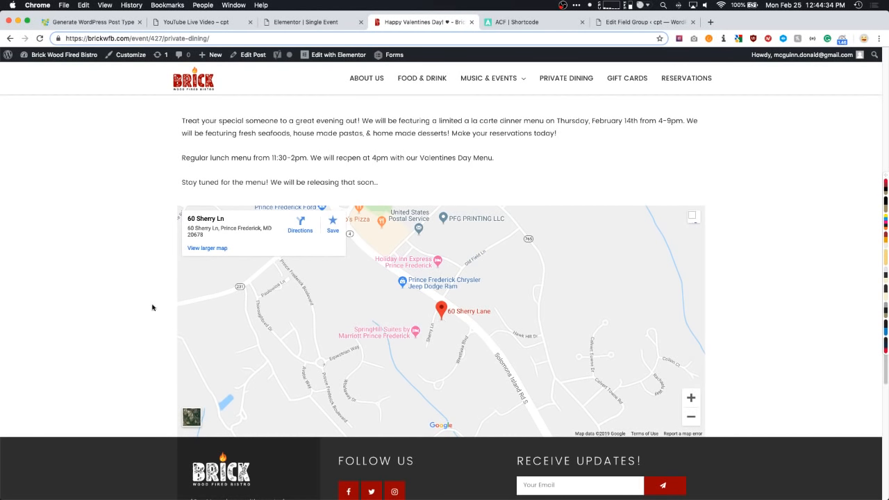
scroll(106, 313, up, 1)
scroll(98, 315, up, 10)
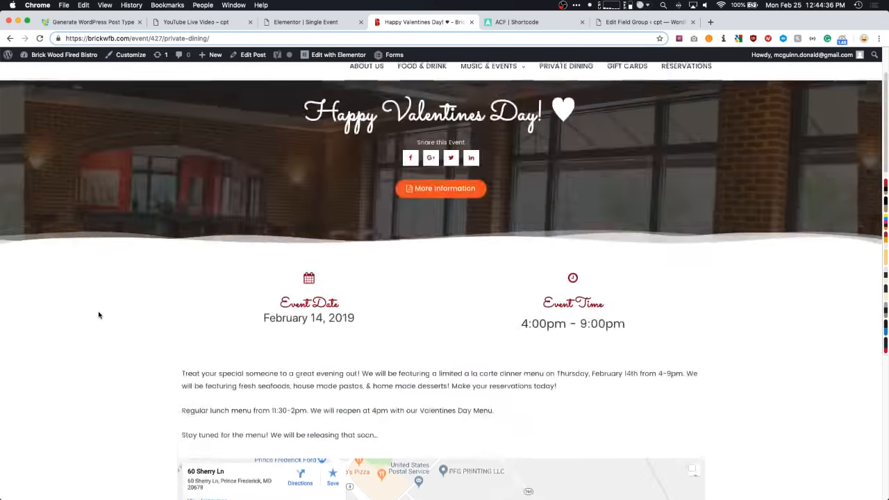
scroll(99, 314, down, 8)
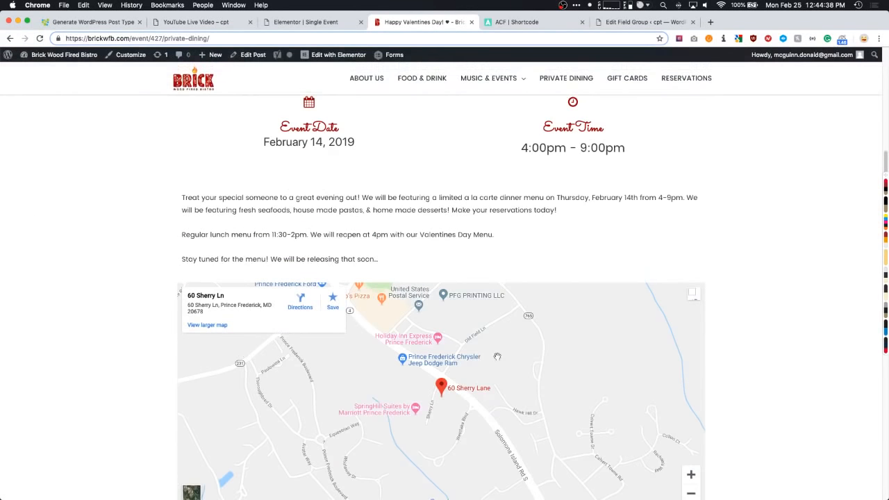
scroll(69, 314, up, 9)
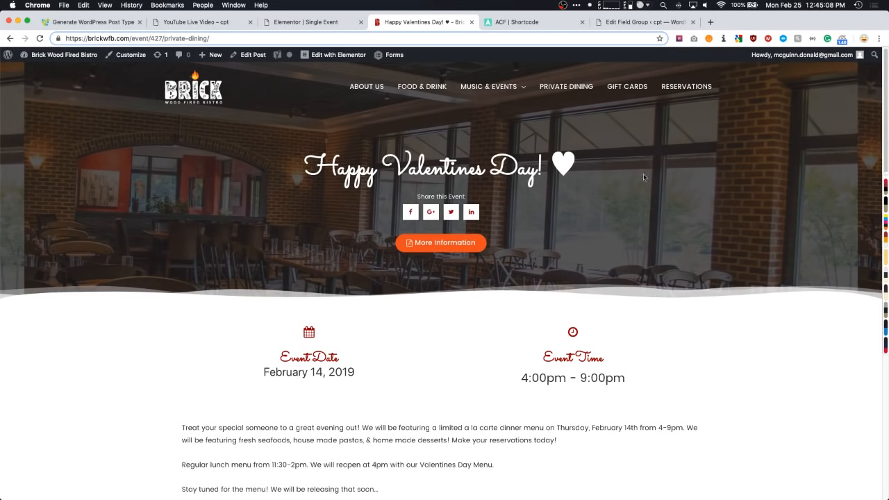
scroll(225, 196, down, 3)
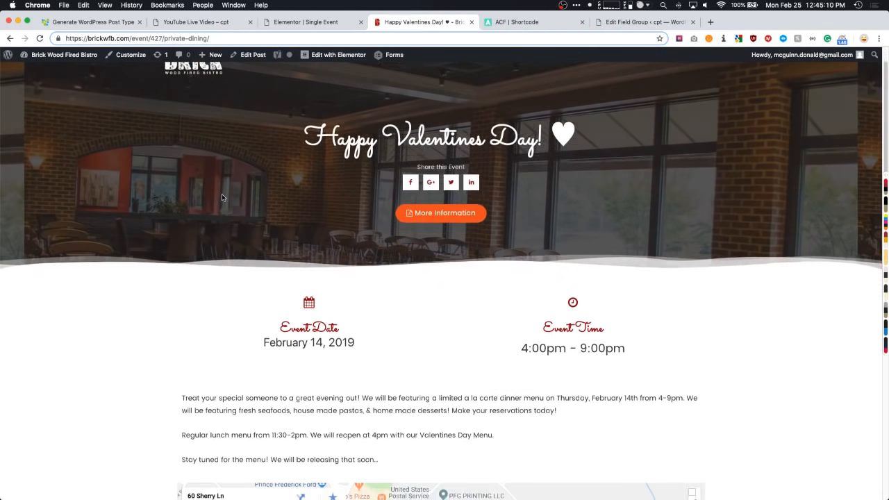
scroll(221, 197, down, 3)
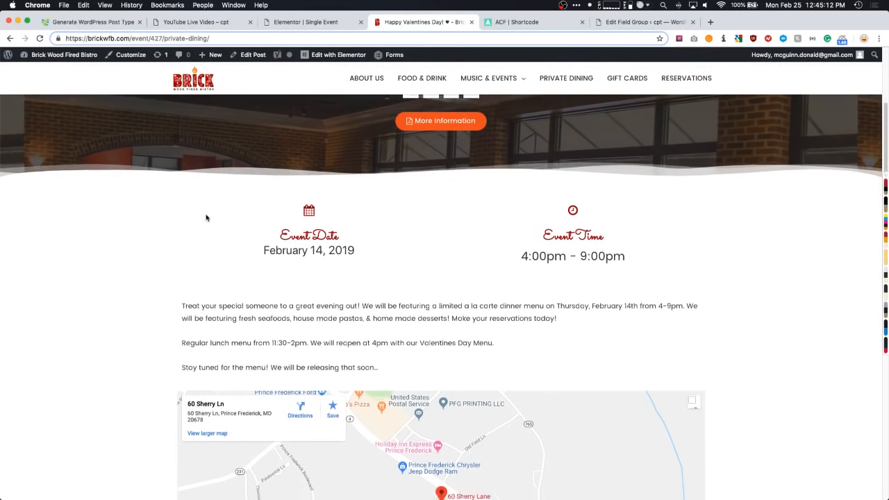
scroll(292, 222, down, 3)
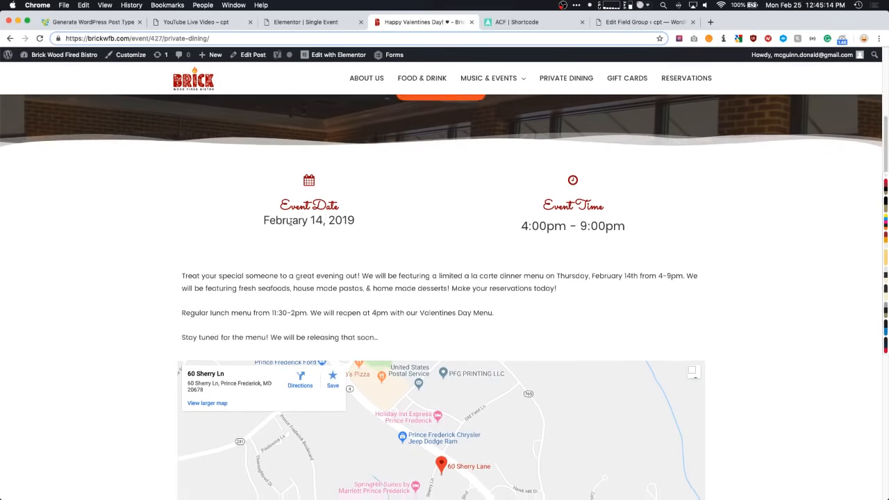
scroll(167, 240, down, 8)
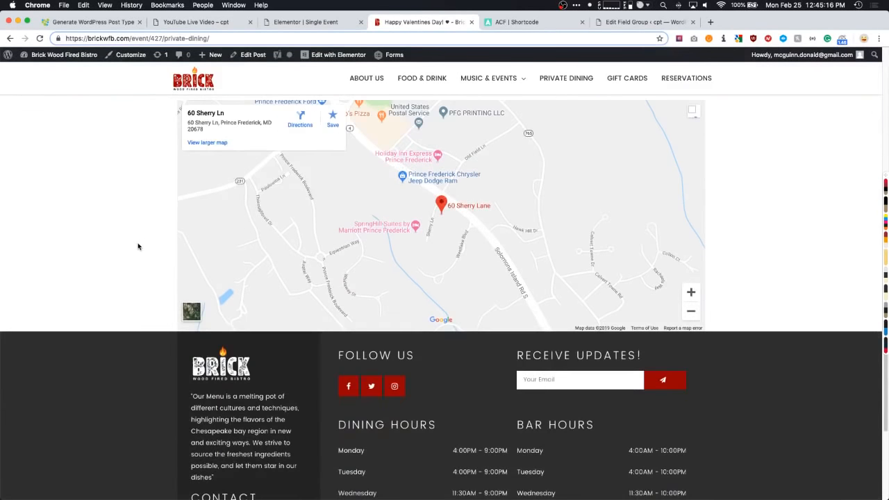
scroll(131, 246, up, 2)
scroll(130, 248, up, 10)
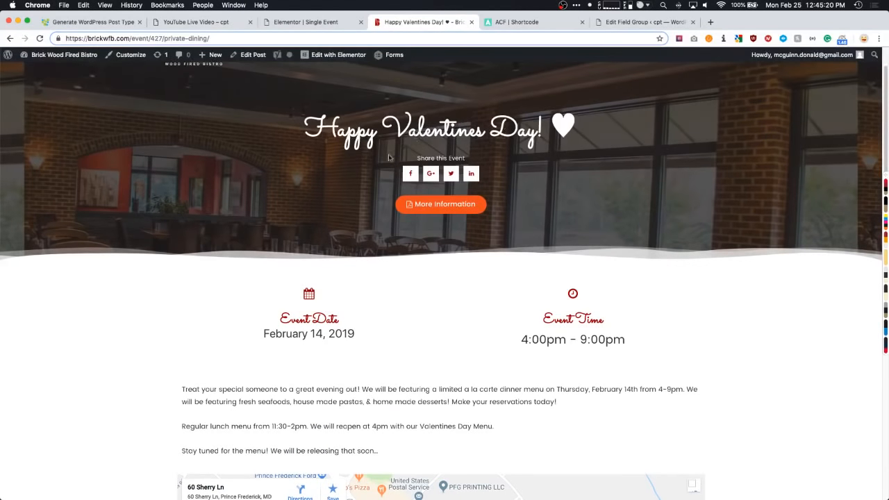
scroll(388, 158, up, 2)
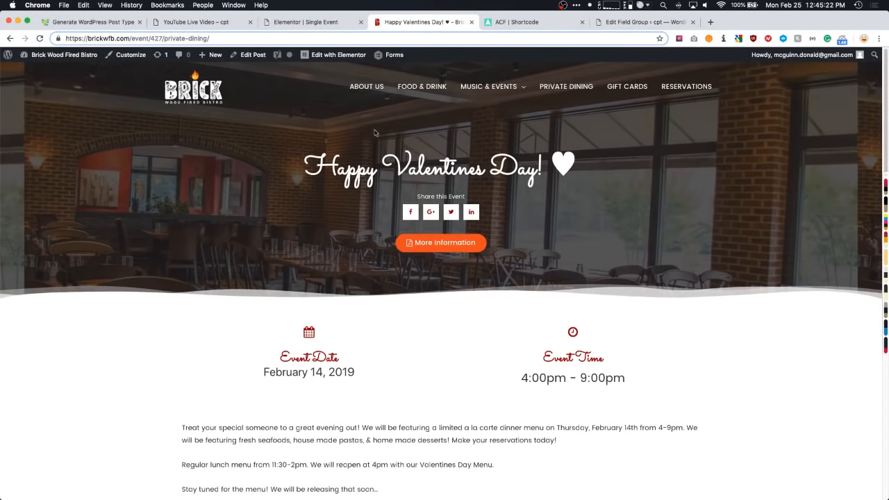
- Delete the sample Icon Box from the Single Event template, update it, and exit to the dashboard
click(303, 23)
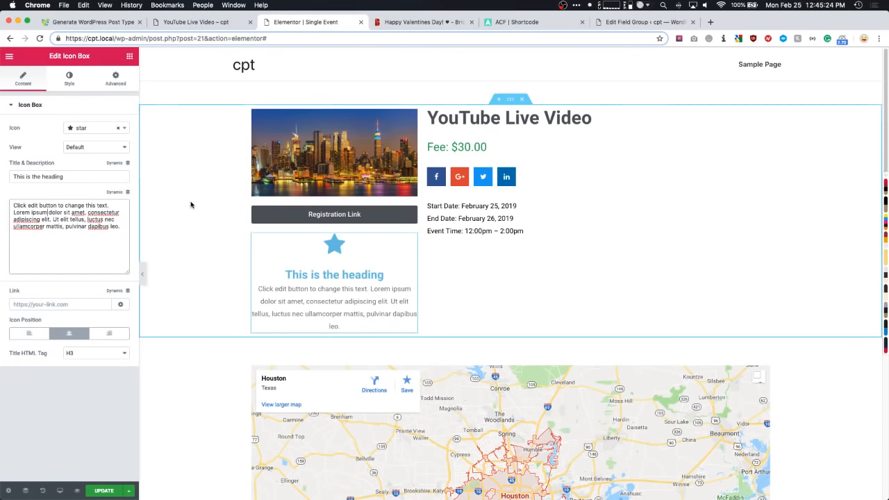
right_click(349, 255)
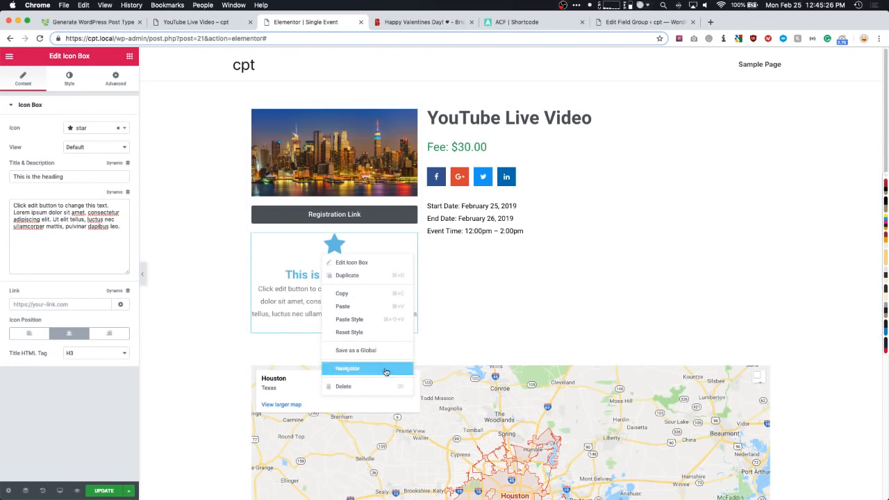
click(371, 387)
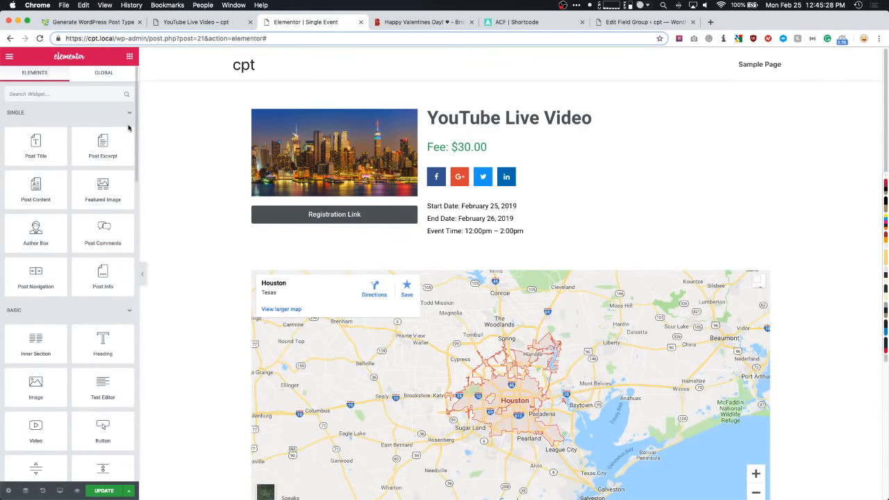
click(106, 491)
click(9, 57)
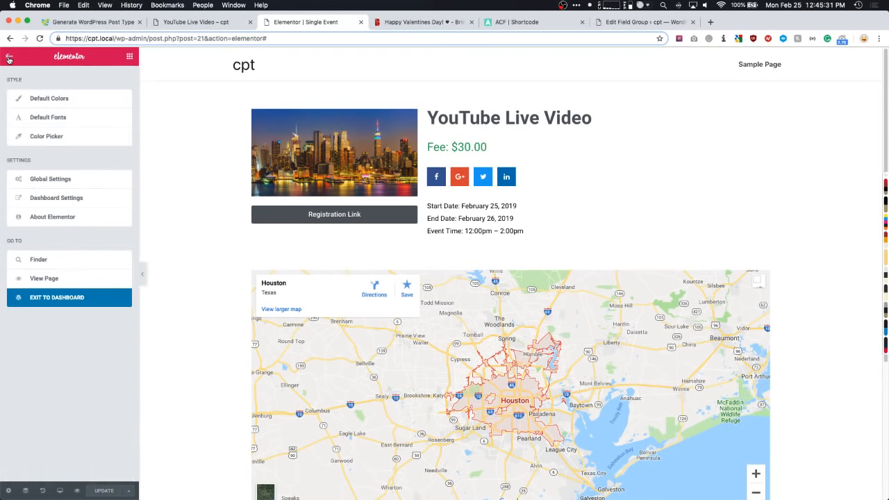
click(70, 299)
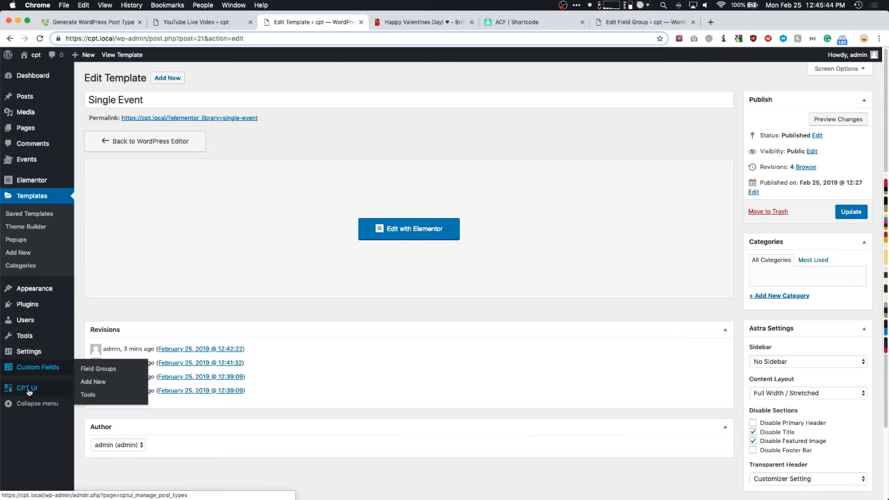
- Add a CPT UI post type with slug 'home', plural label Homes and singular label Home
mouse_move(29, 391)
click(109, 392)
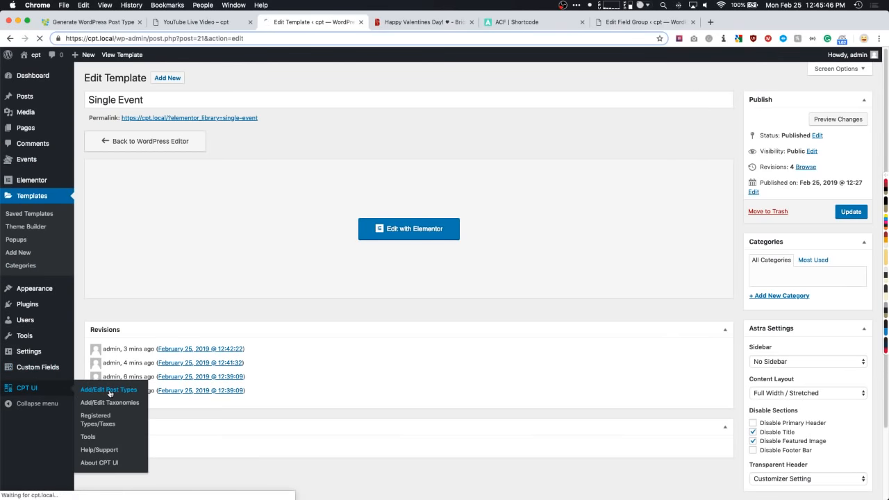
click(220, 159)
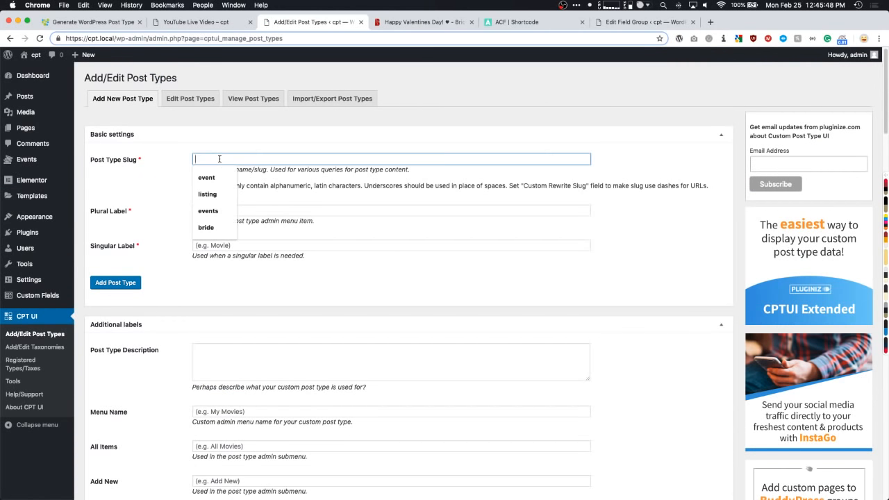
text(home)
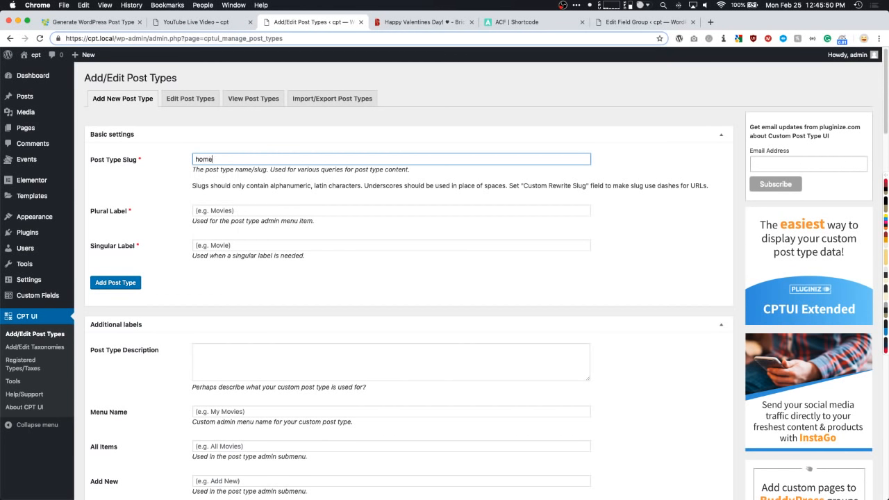
key(Tab)
text(H)
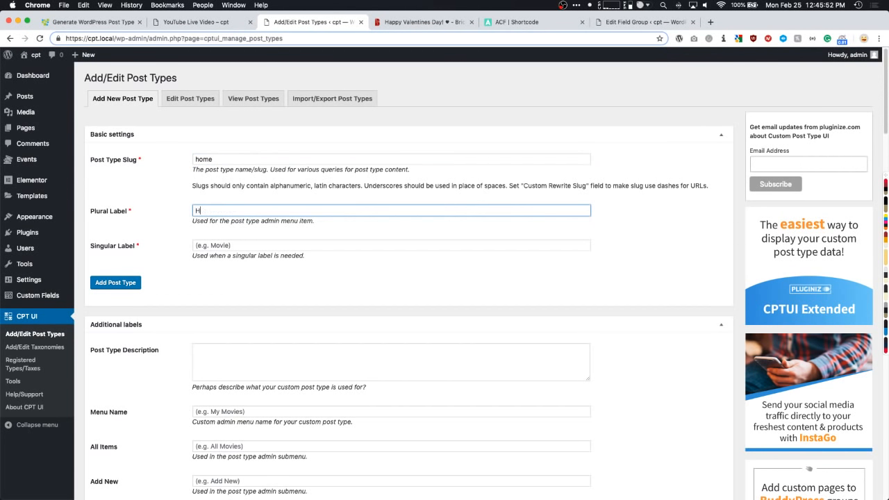
text(omes)
key(Tab)
text(H)
key(Tab)
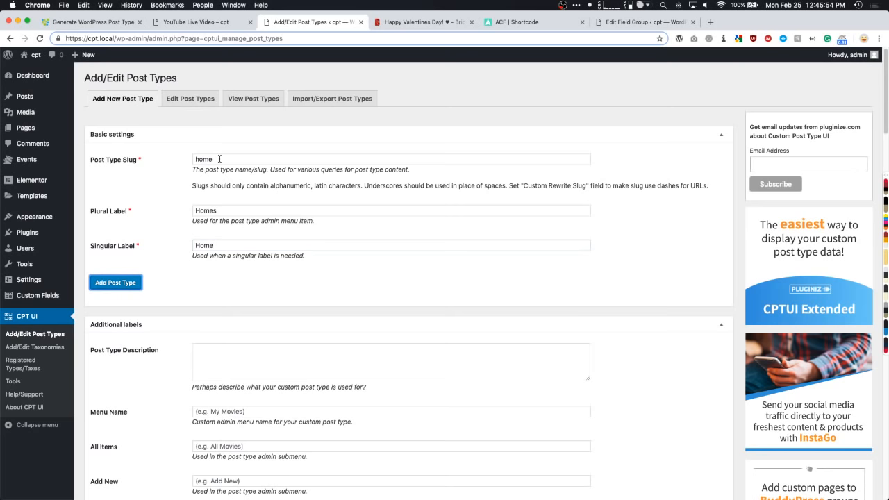
click(125, 284)
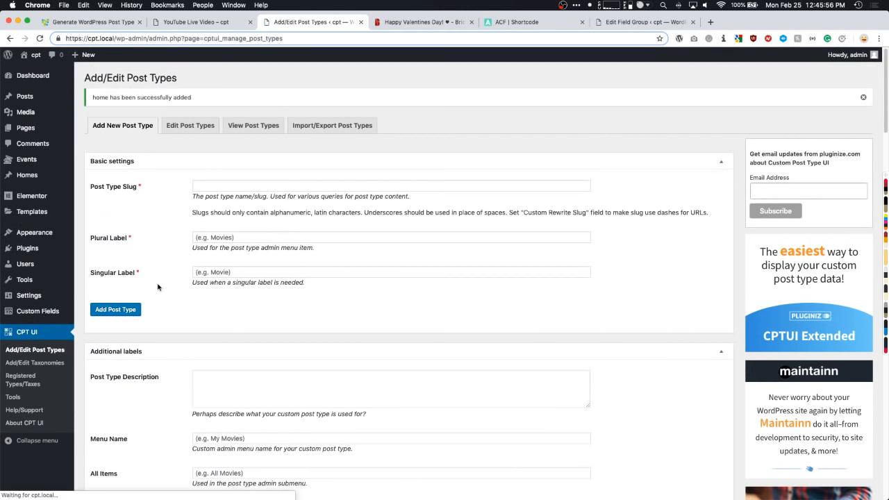
mouse_move(28, 176)
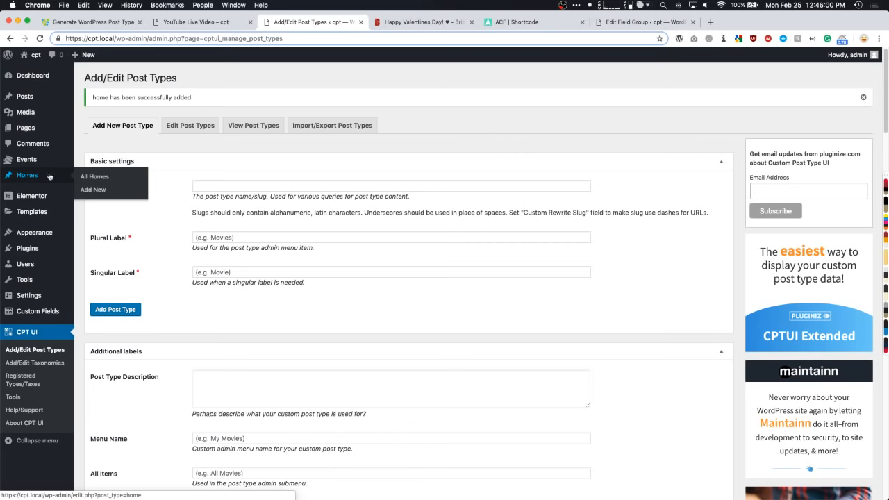
scroll(132, 145, down, 2)
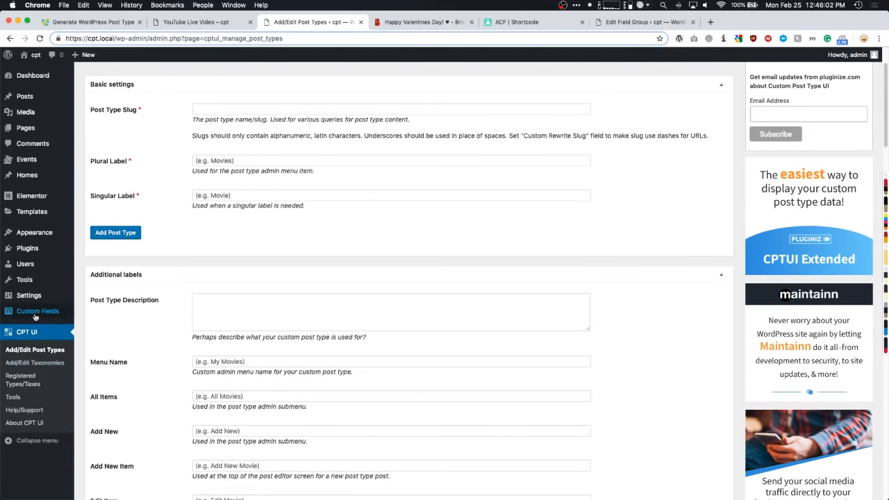
- Publish a 'Home Fields' ACF field group with location rule Post Type equal to Home
mouse_move(62, 311)
click(96, 315)
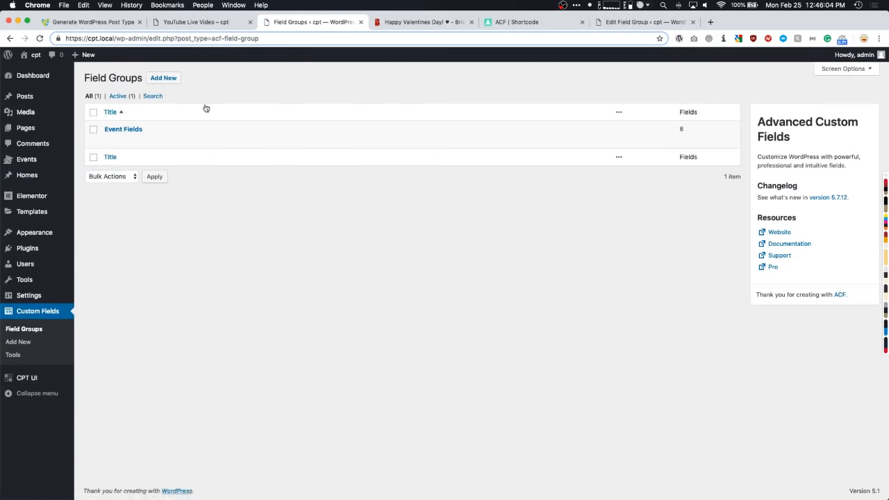
click(164, 78)
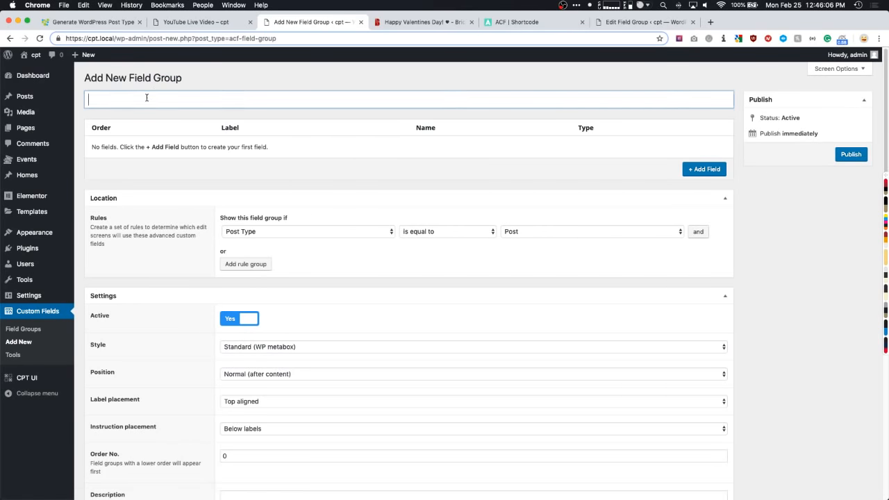
text(Home Fields)
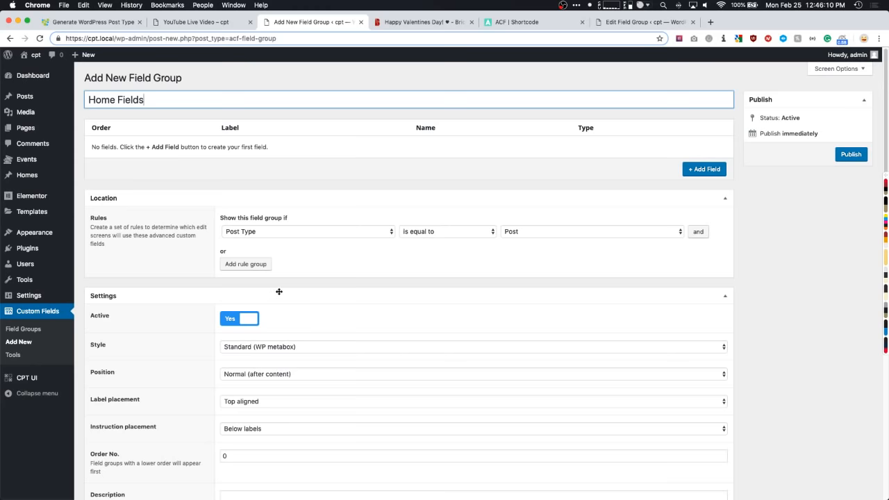
click(553, 233)
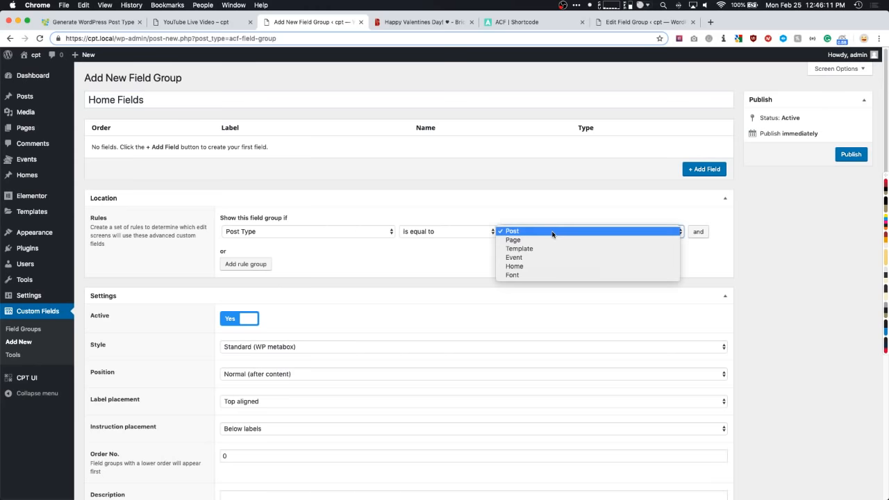
click(517, 267)
click(847, 155)
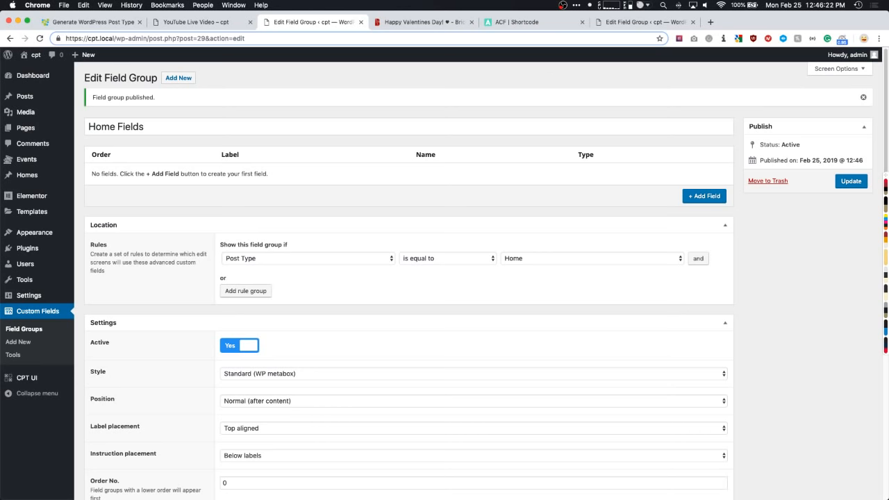
key(super+Tab)
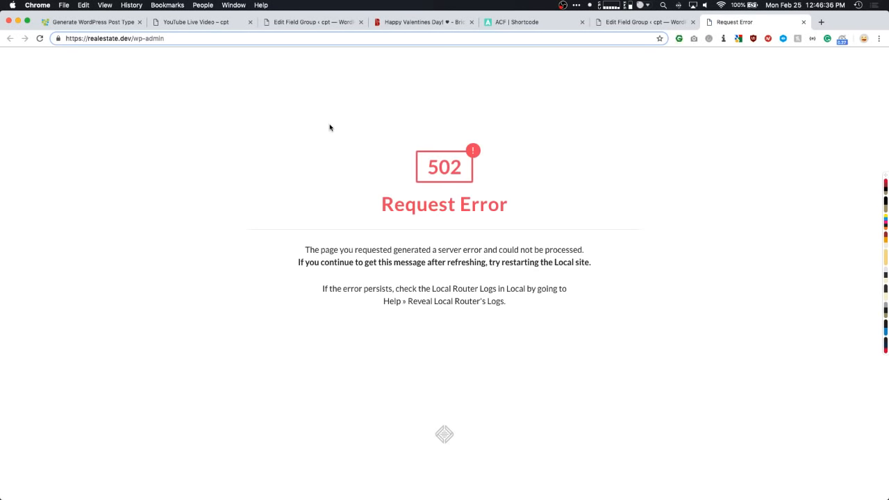
- Reload the realestate.dev admin, log in and open the existing listing for editing
key(super+r)
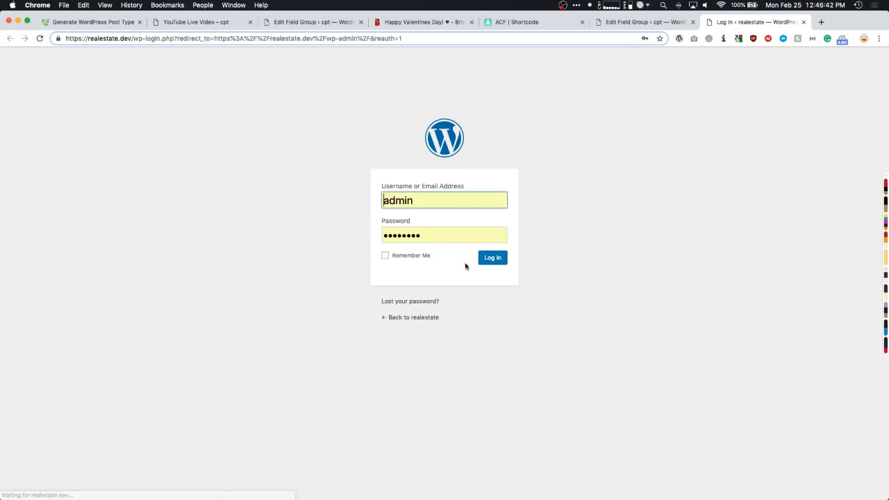
click(491, 258)
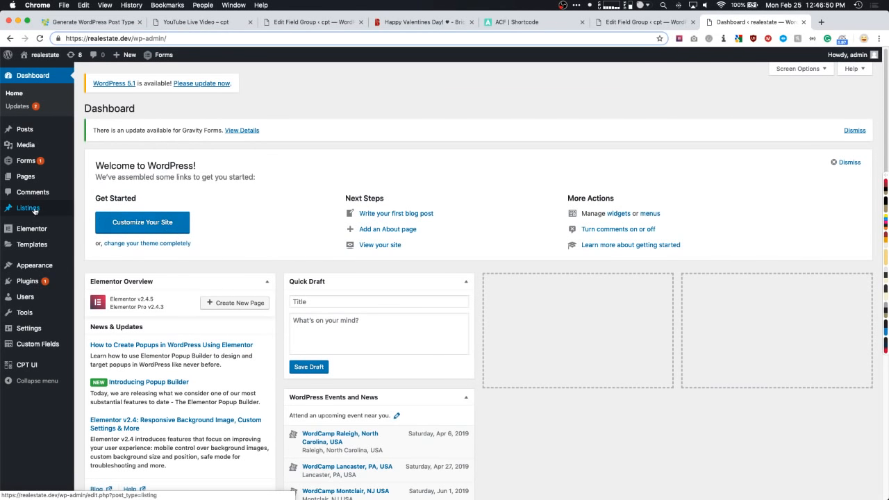
mouse_move(22, 211)
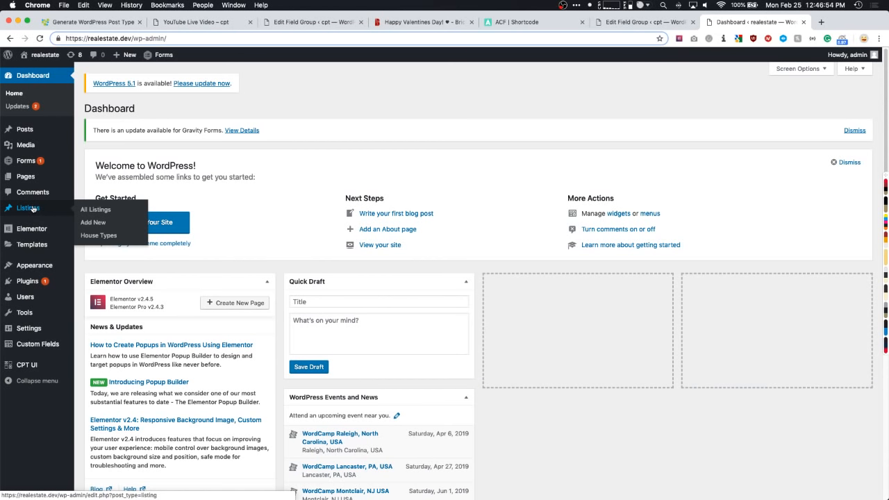
click(32, 208)
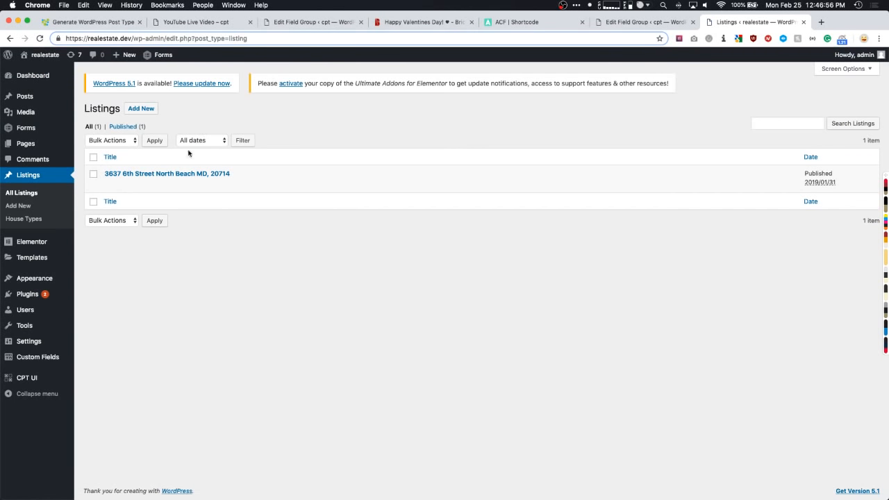
click(172, 176)
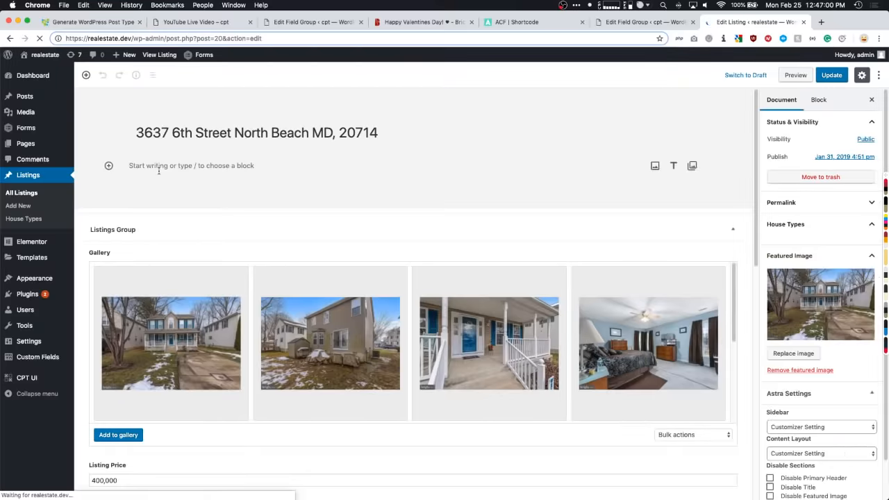
- Review the listing's address title, 400,000 price, 3 bedrooms and 2 bathrooms fields
drag(138, 133, 396, 133)
click(394, 133)
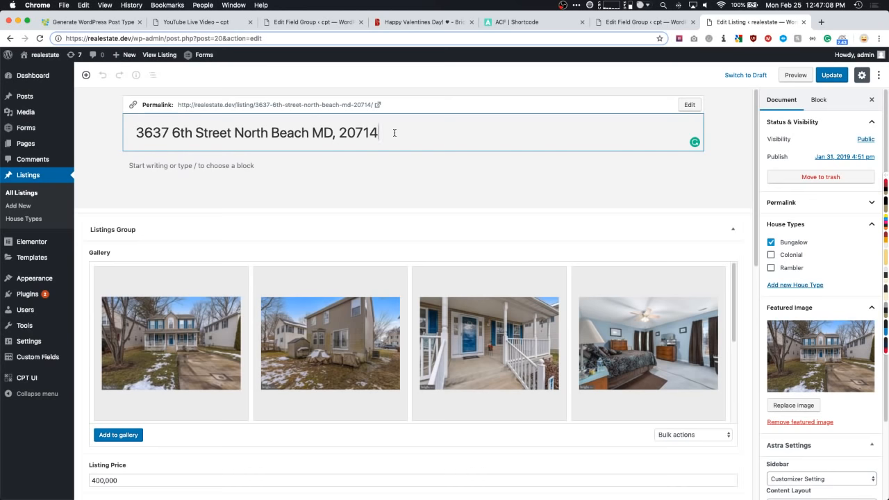
scroll(282, 149, down, 3)
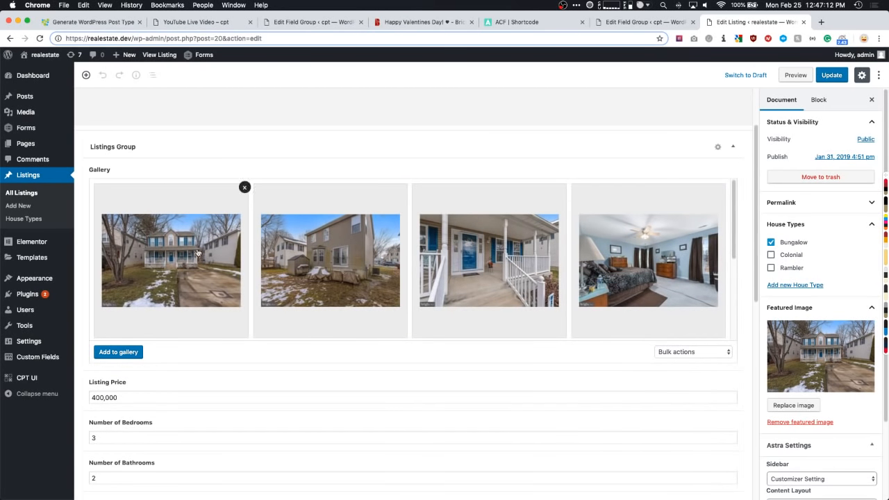
scroll(174, 251, down, 1)
scroll(174, 251, down, 3)
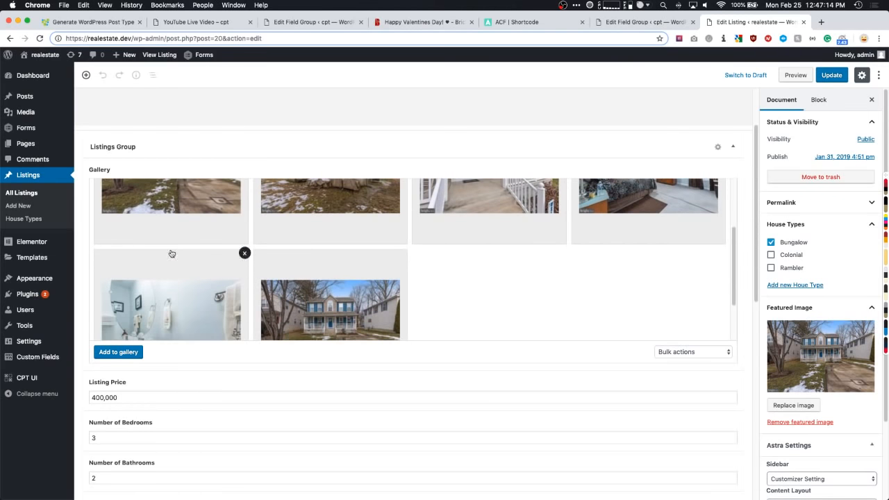
scroll(164, 259, down, 3)
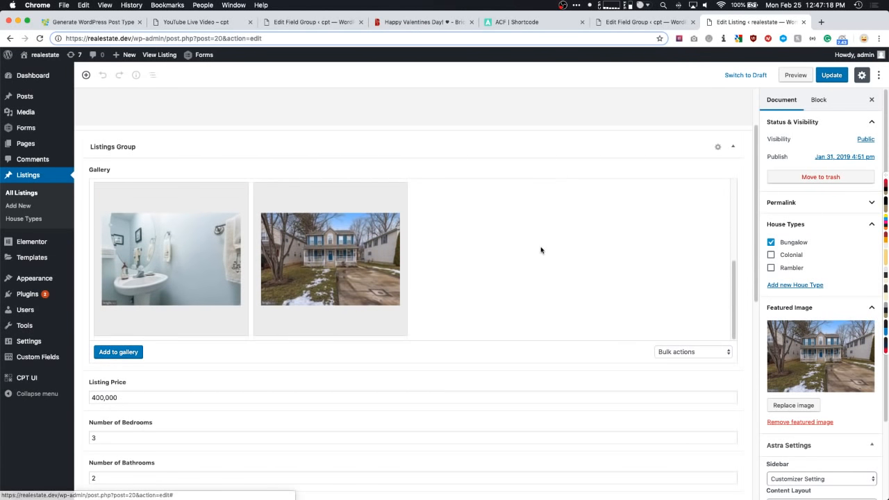
scroll(531, 244, up, 1)
scroll(526, 240, down, 1)
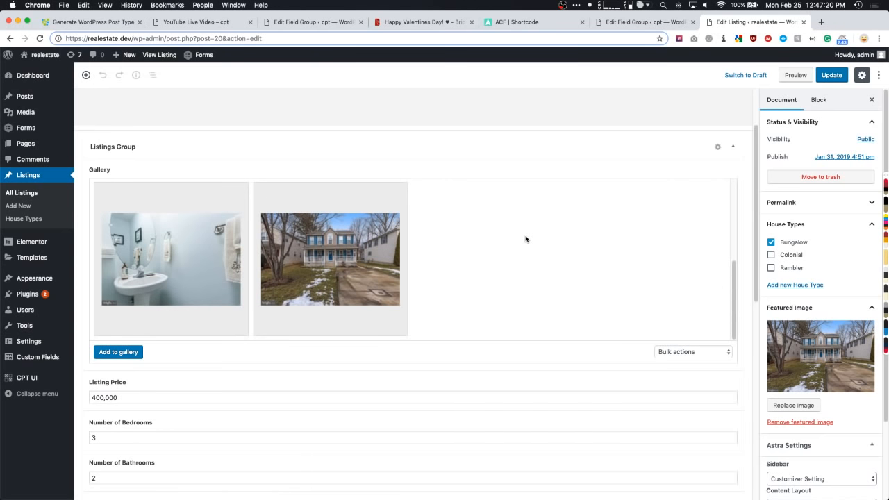
scroll(373, 381, down, 6)
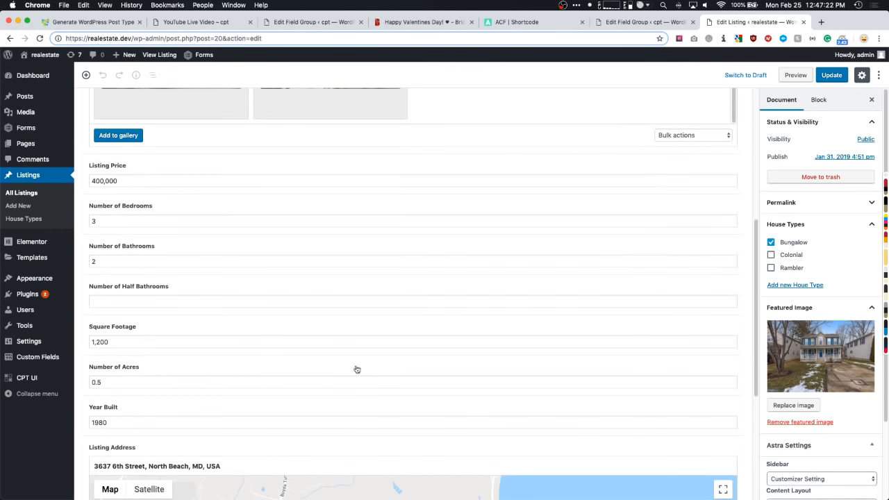
drag(137, 182, 96, 182)
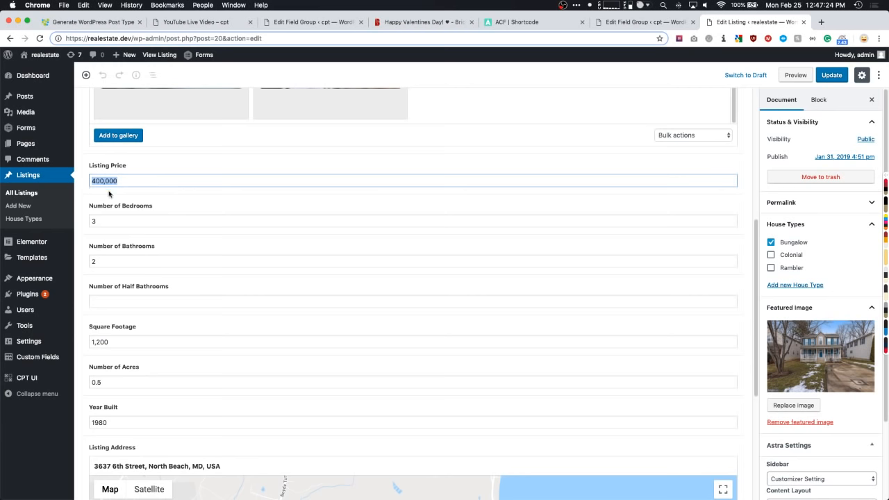
drag(110, 219, 87, 223)
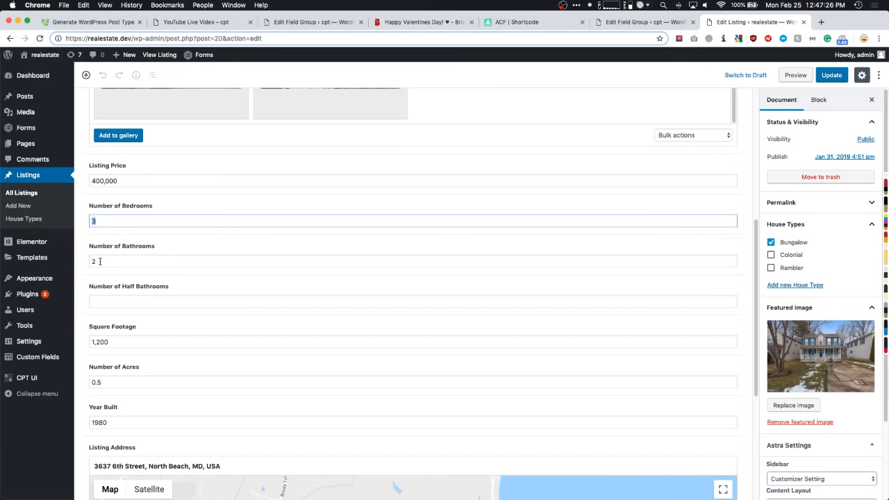
drag(100, 261, 91, 262)
scroll(99, 270, down, 1)
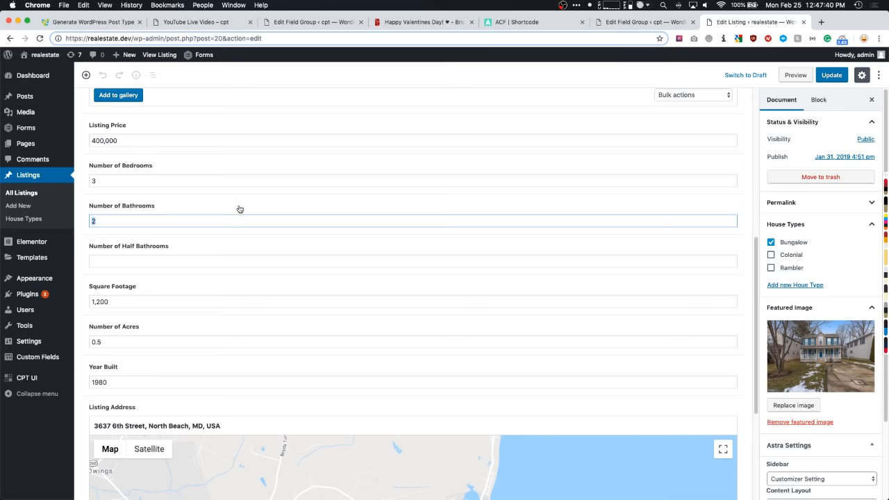
- Step through half bathrooms, 1,200 sq ft, acres, year built and status, then view the listing
scroll(216, 204, down, 3)
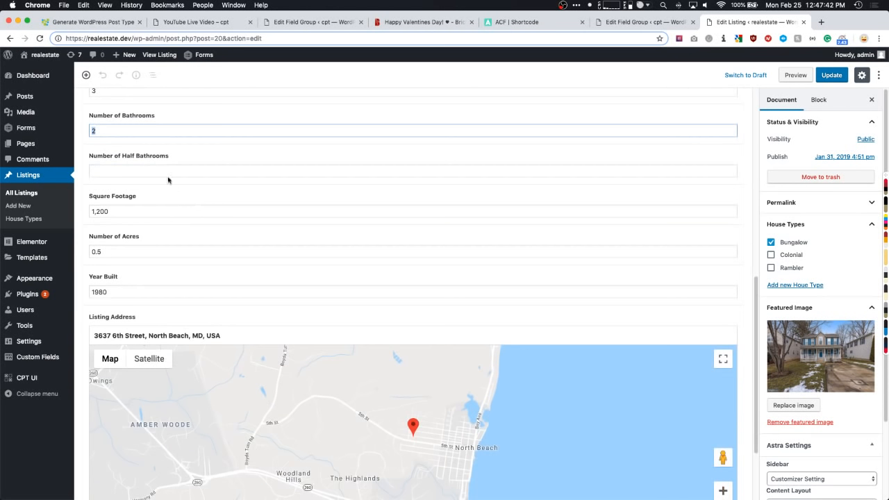
click(133, 169)
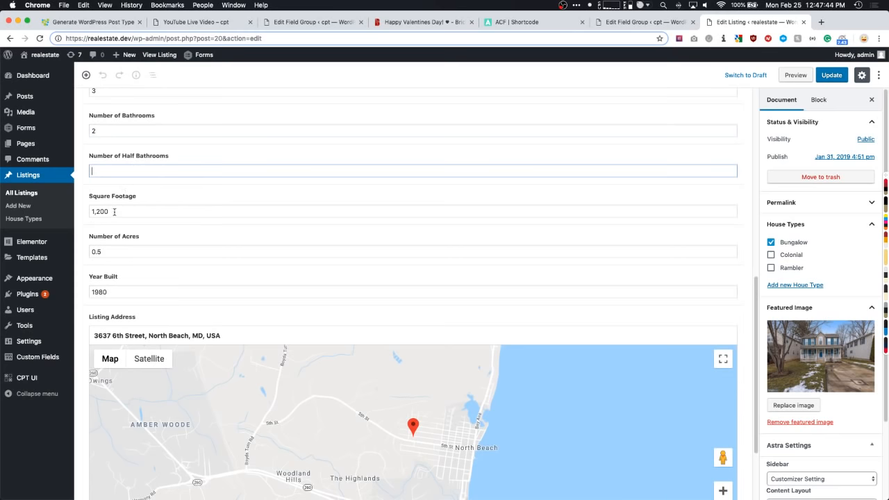
key(Tab)
key(Tab)
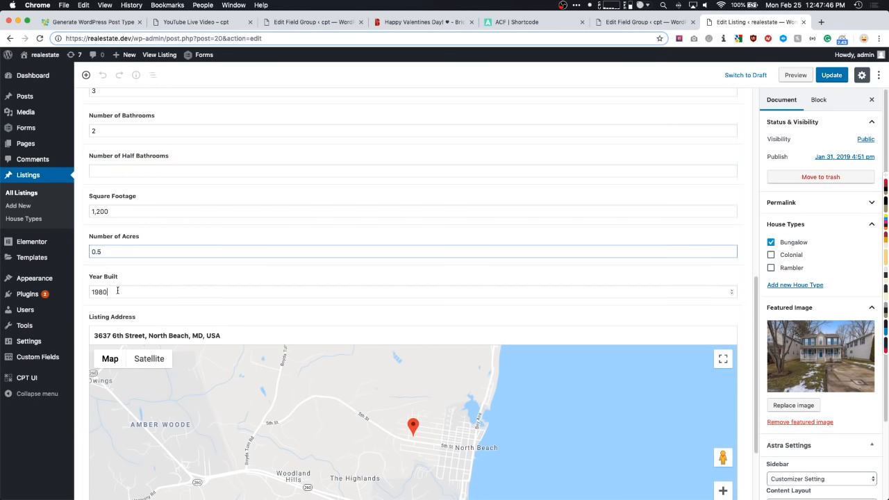
key(Tab)
scroll(119, 282, down, 3)
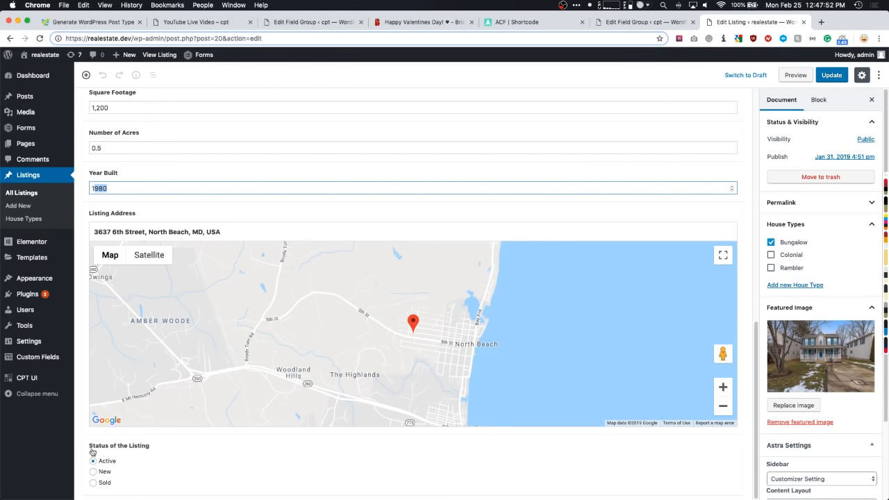
drag(91, 447, 150, 448)
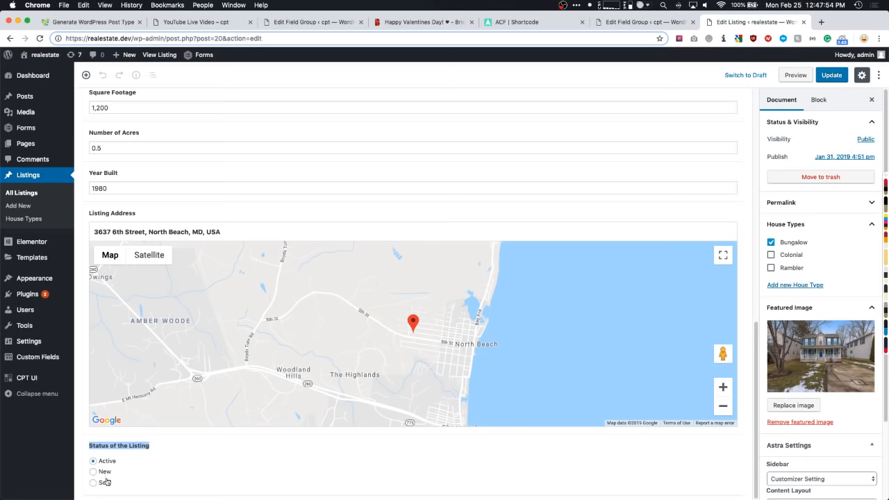
scroll(378, 436, up, 5)
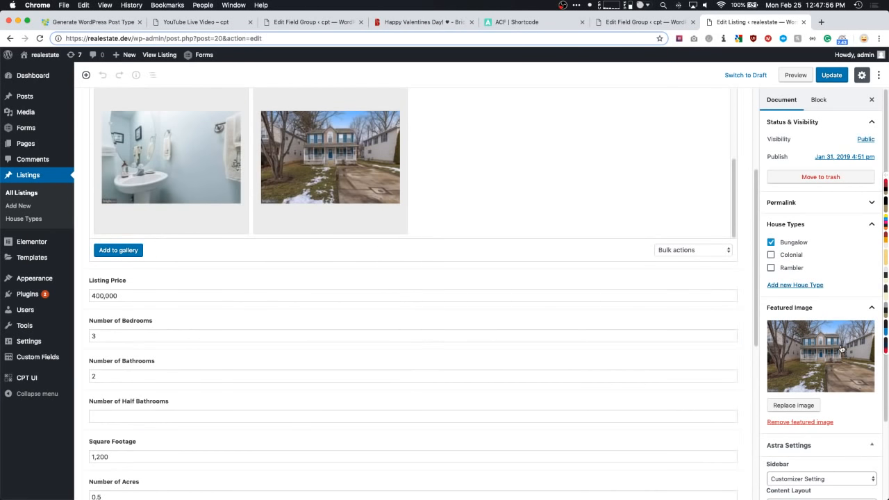
scroll(841, 349, down, 2)
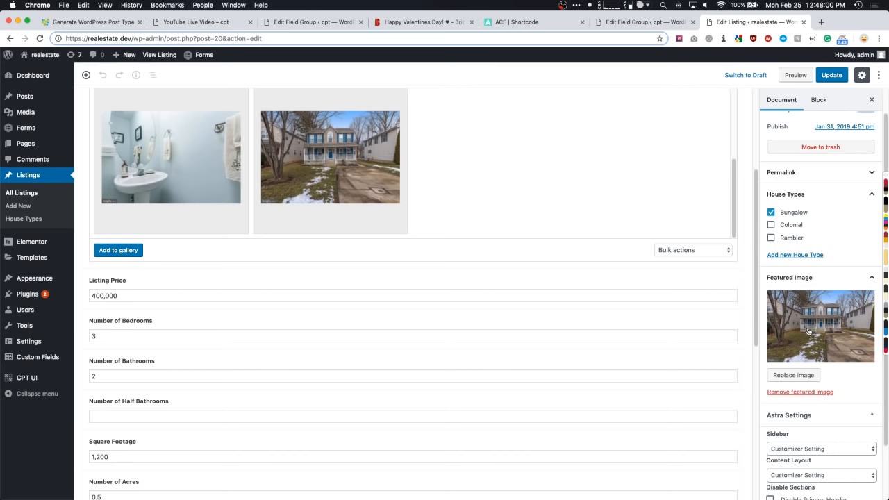
scroll(807, 331, up, 2)
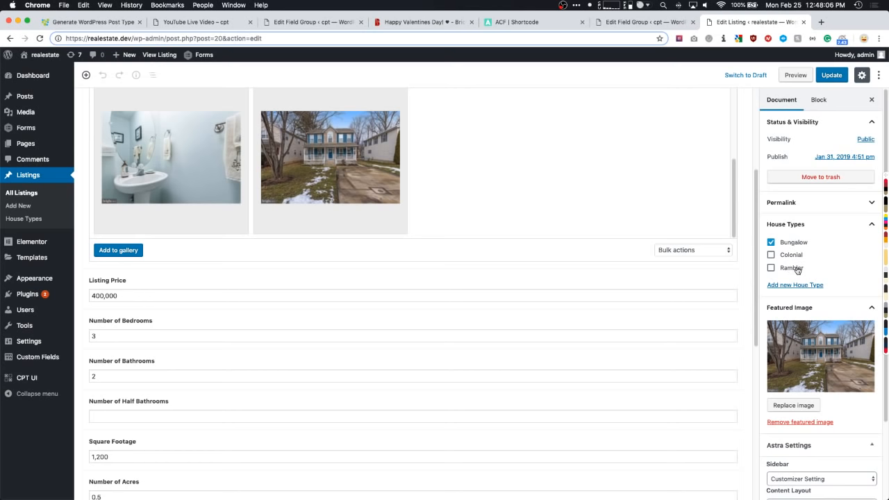
scroll(797, 270, down, 3)
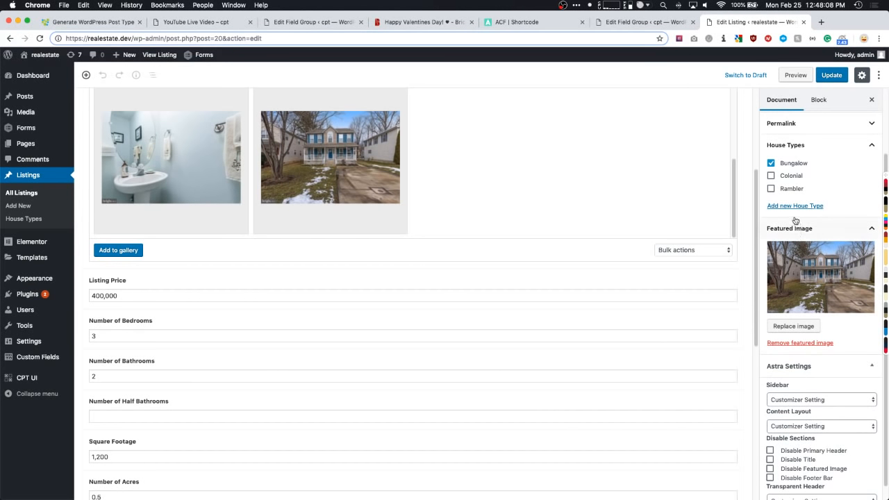
scroll(797, 219, down, 1)
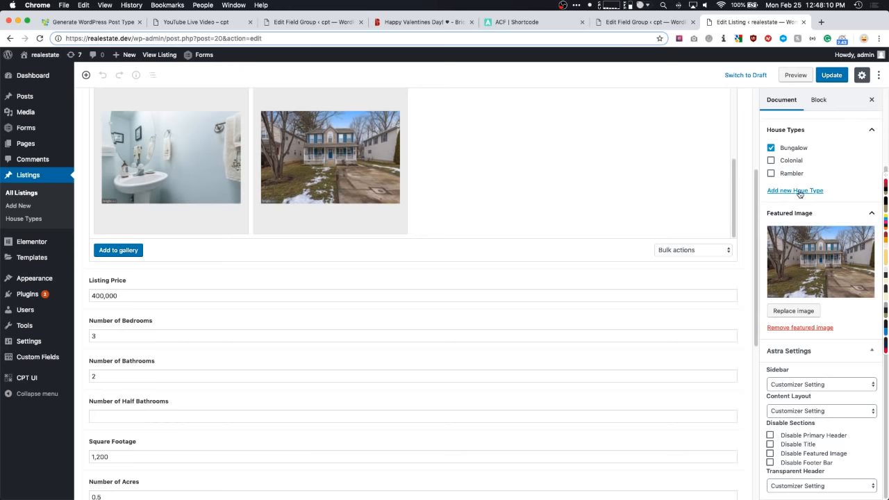
scroll(797, 210, up, 4)
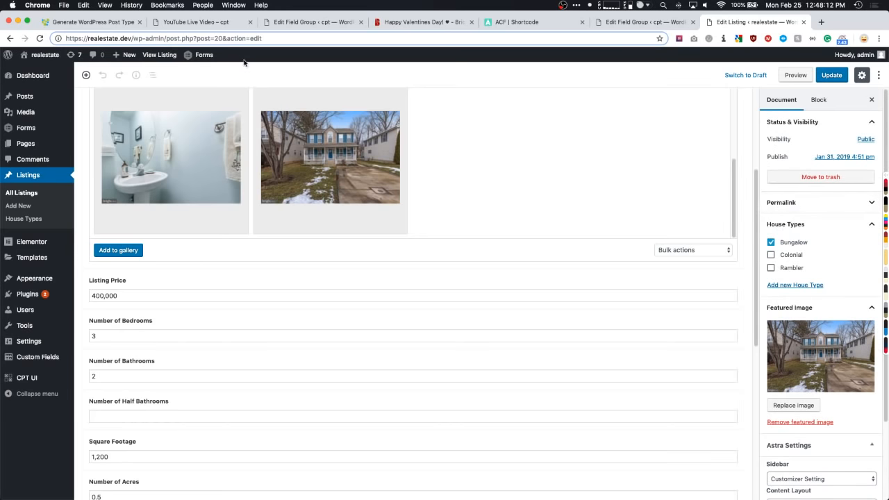
super+click(165, 55)
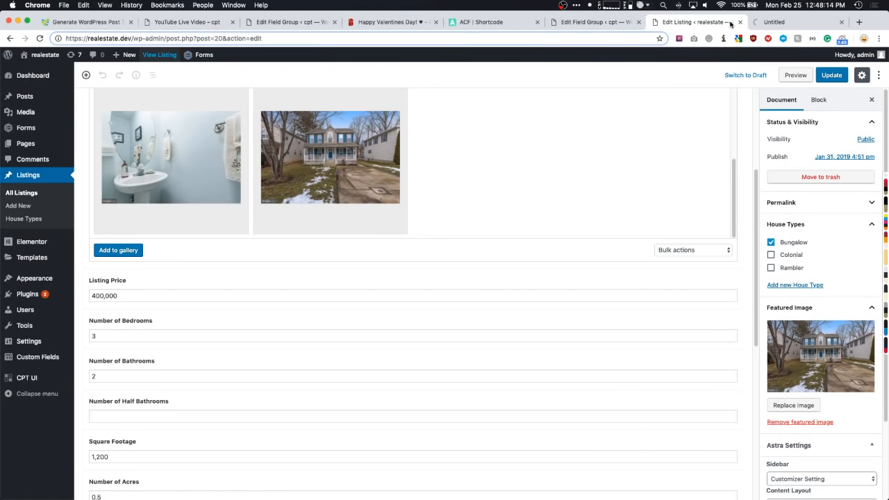
click(762, 22)
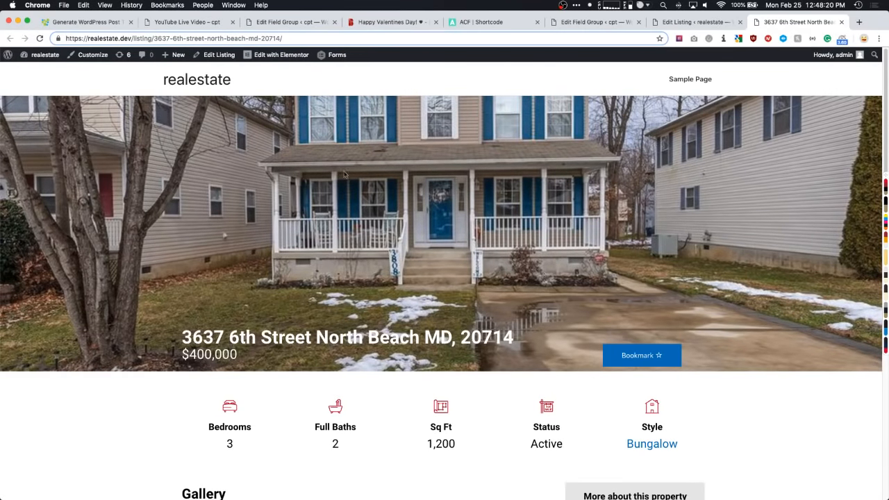
scroll(218, 183, down, 1)
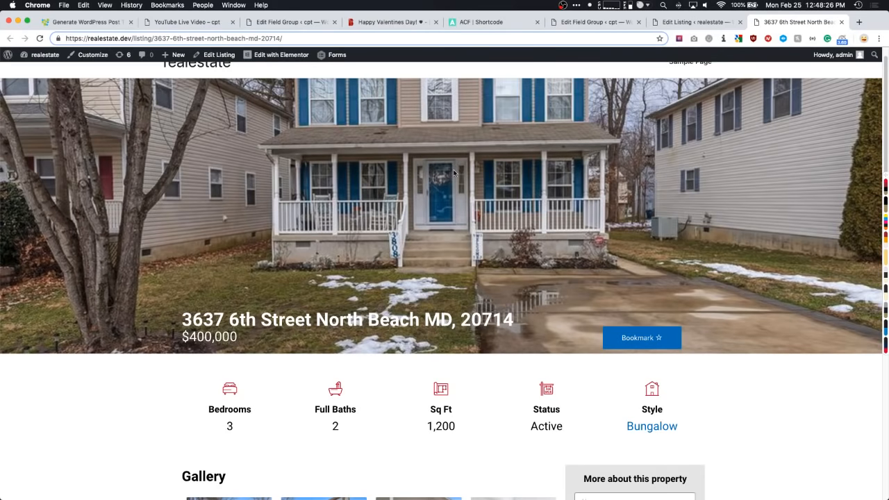
scroll(453, 174, up, 1)
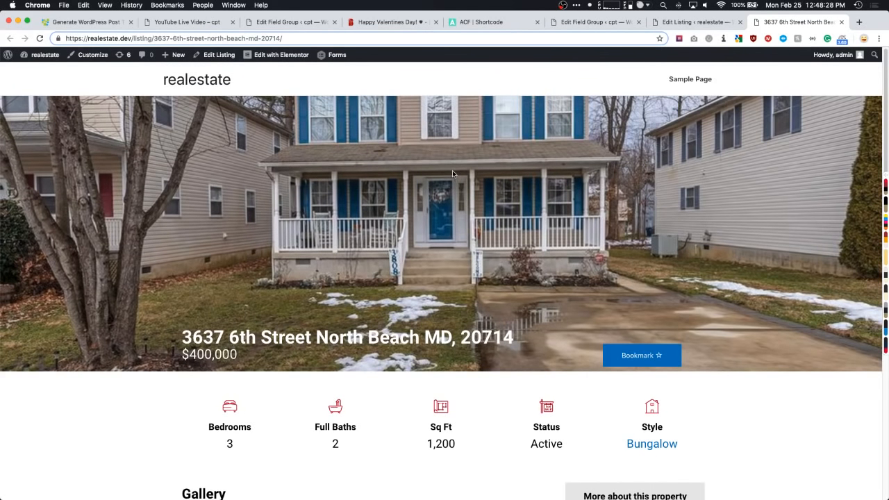
scroll(104, 205, down, 3)
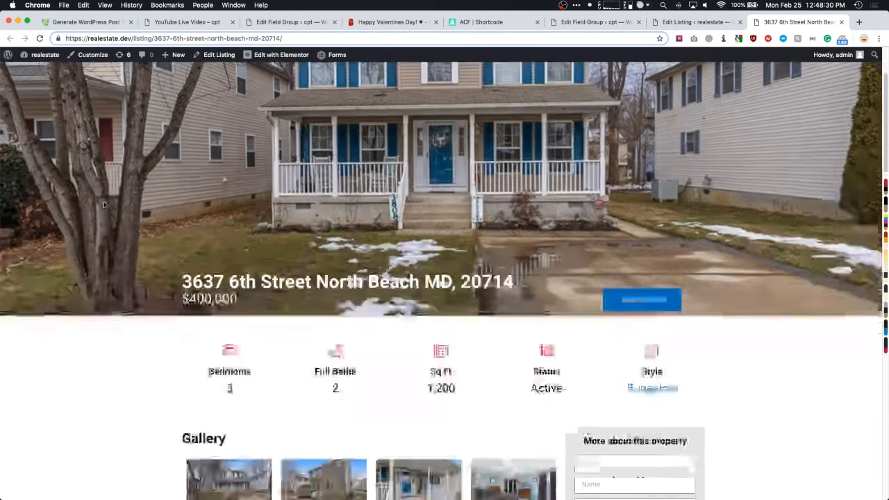
scroll(92, 207, down, 5)
scroll(90, 207, down, 1)
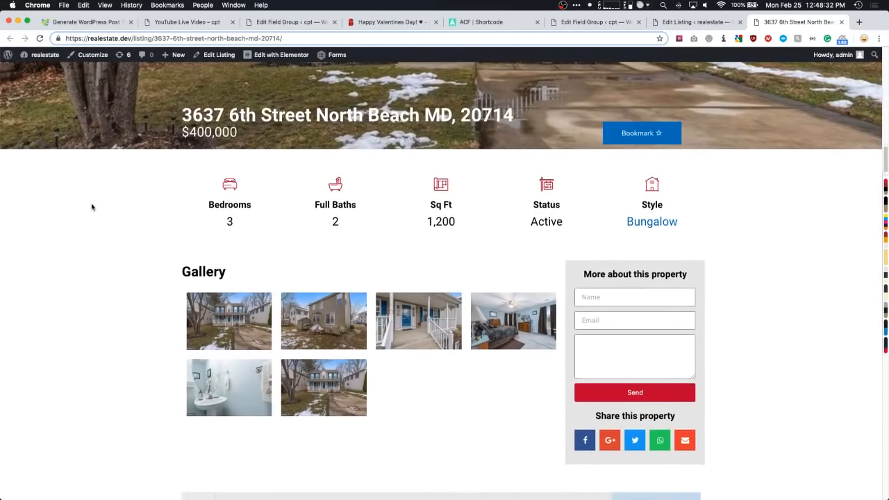
drag(211, 204, 241, 221)
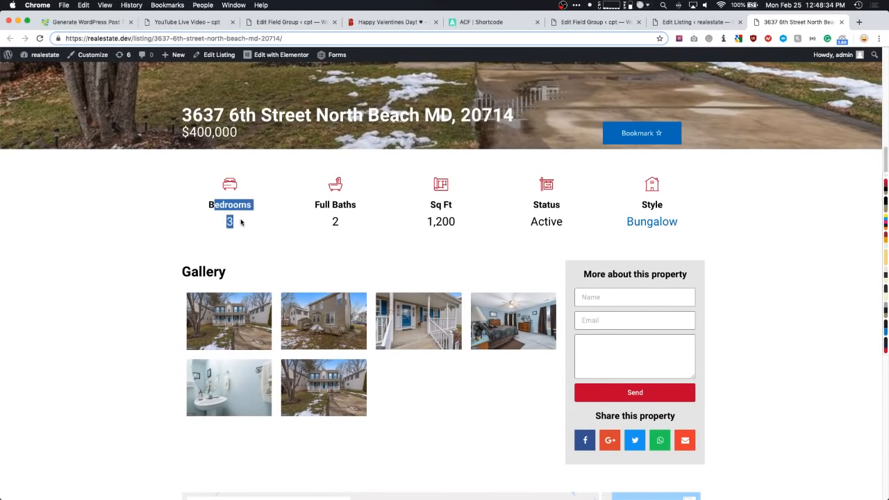
drag(321, 204, 344, 218)
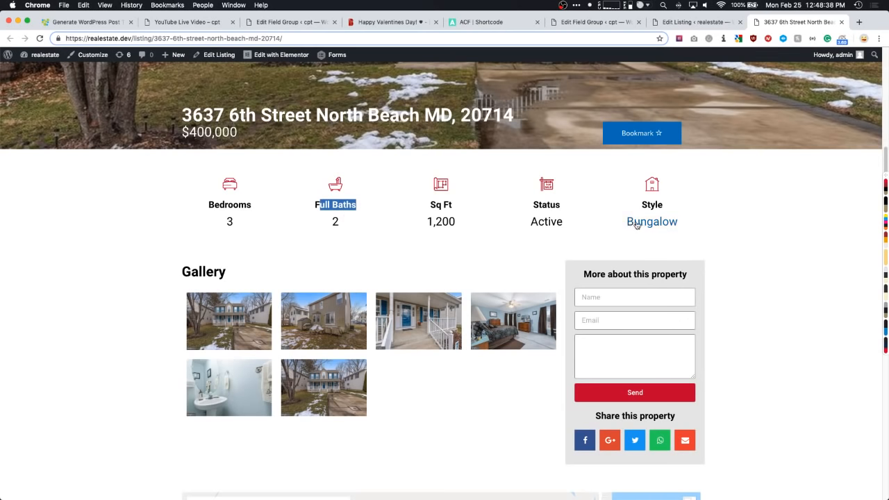
scroll(121, 242, down, 3)
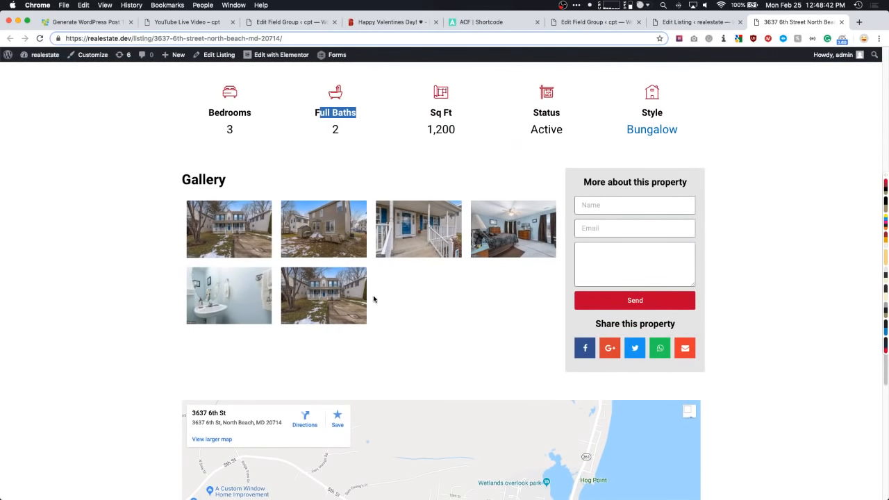
- Browse the six gallery photos in the lightbox, close it and clear the stray highlight
click(219, 234)
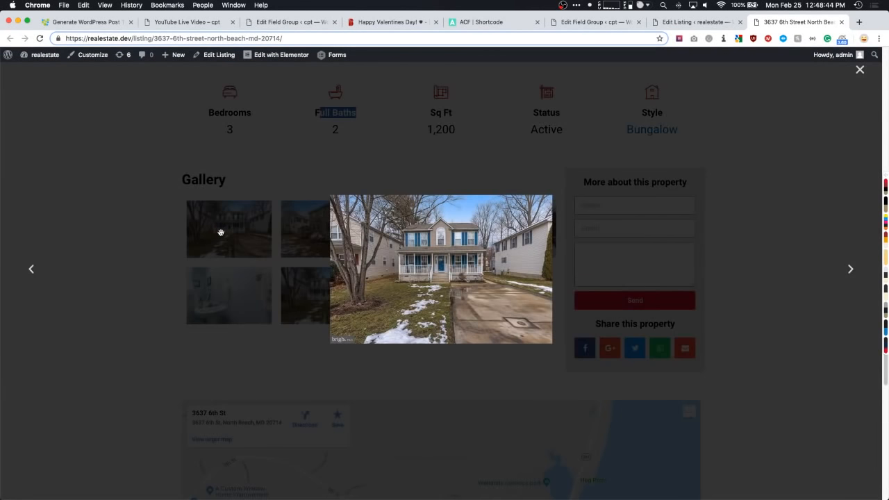
click(851, 268)
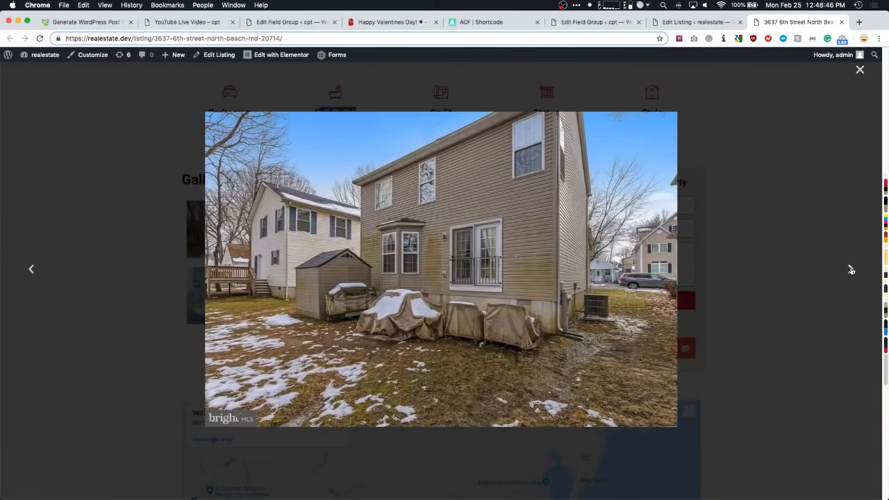
click(852, 268)
click(851, 269)
click(849, 268)
click(850, 269)
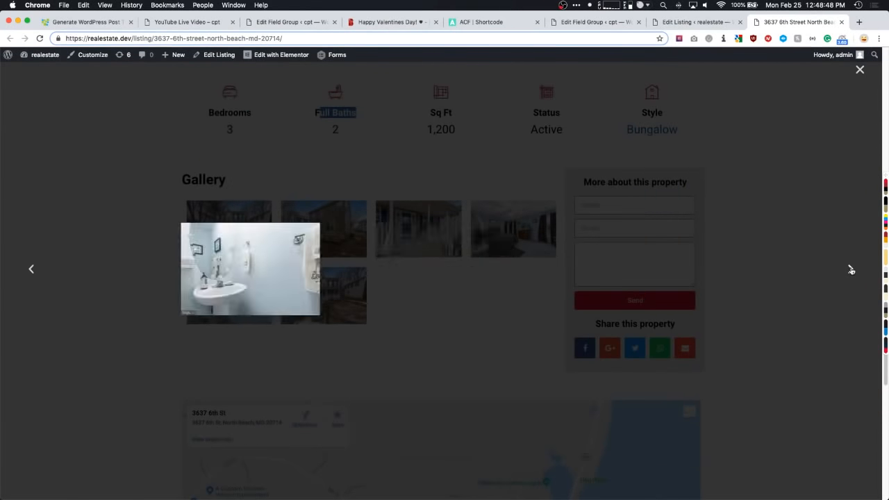
click(850, 269)
click(743, 200)
scroll(479, 229, down, 3)
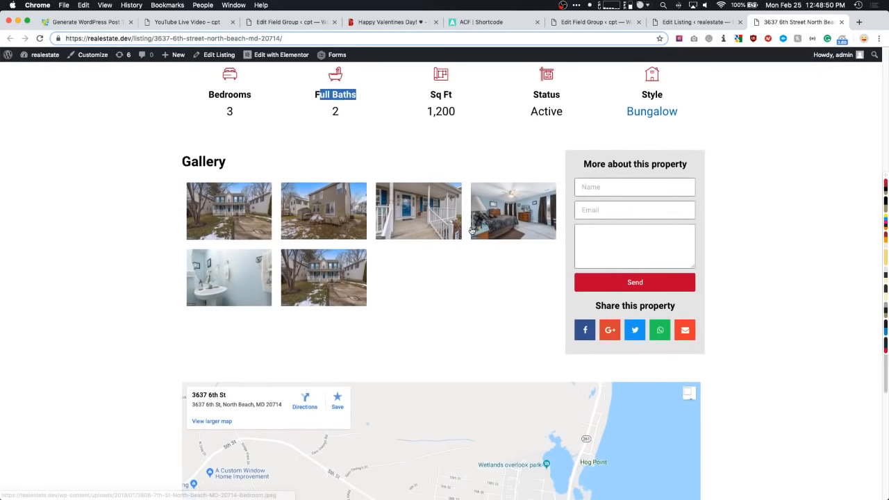
scroll(133, 202, down, 5)
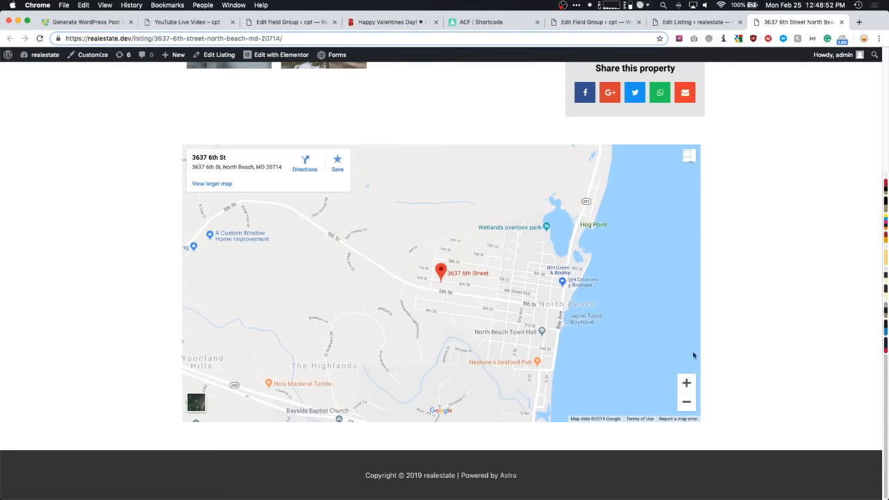
scroll(91, 260, up, 8)
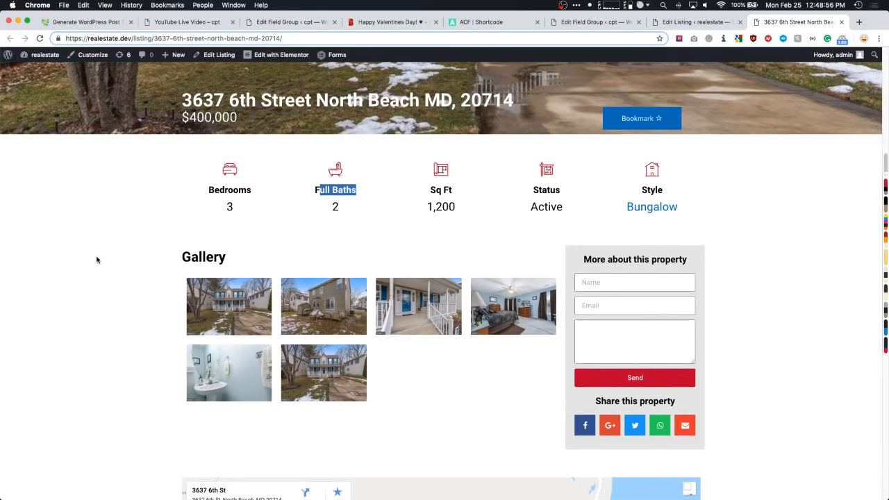
click(131, 225)
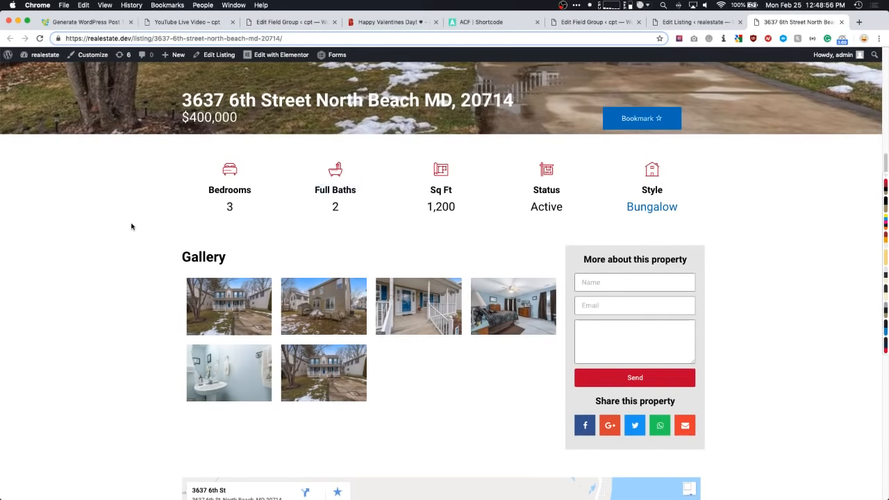
- Open the Single Listing template in Elementor and close the old Edit Listing tab
mouse_move(270, 57)
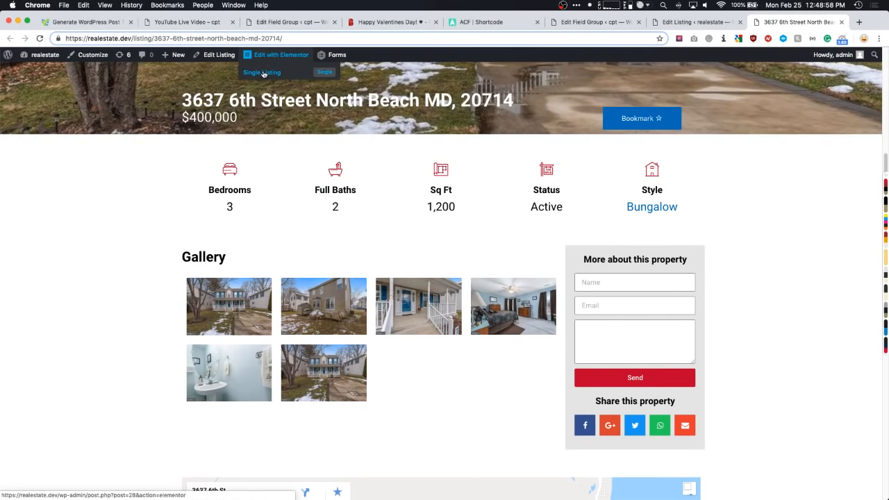
click(264, 73)
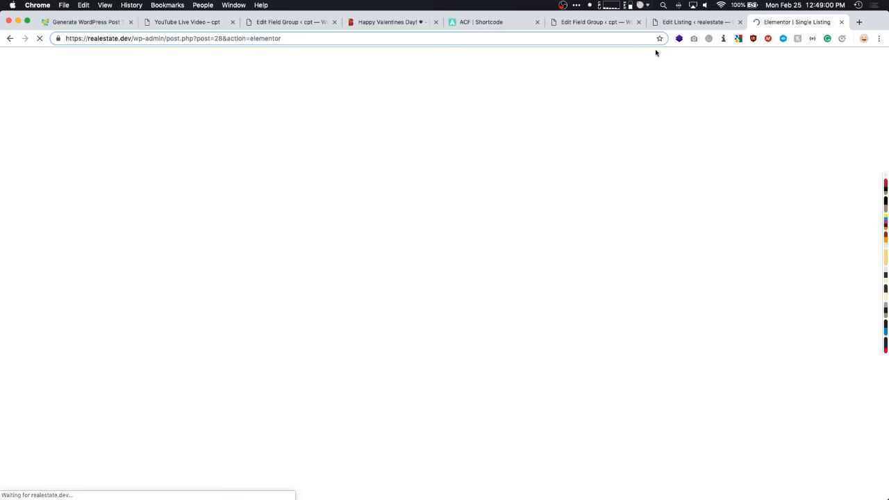
click(680, 23)
key(super+w)
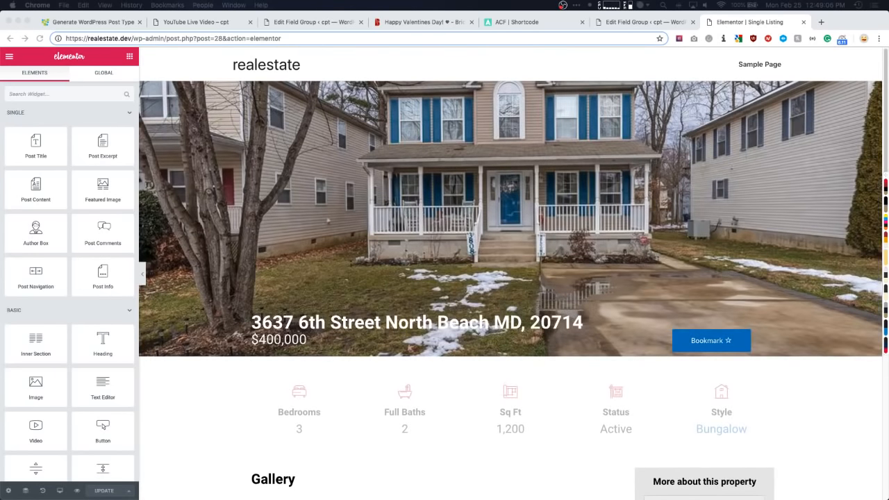
- Inspect the hero section's background and the address heading's style settings
scroll(515, 261, down, 1)
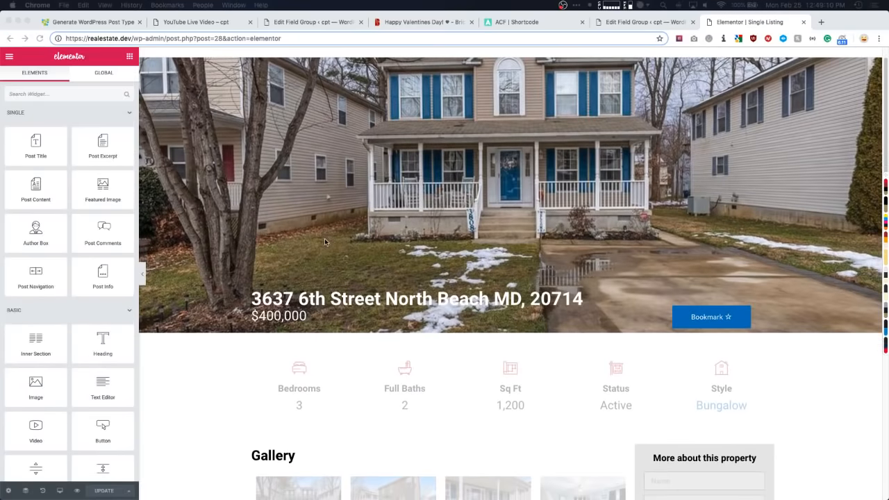
scroll(514, 261, up, 1)
click(502, 92)
click(510, 76)
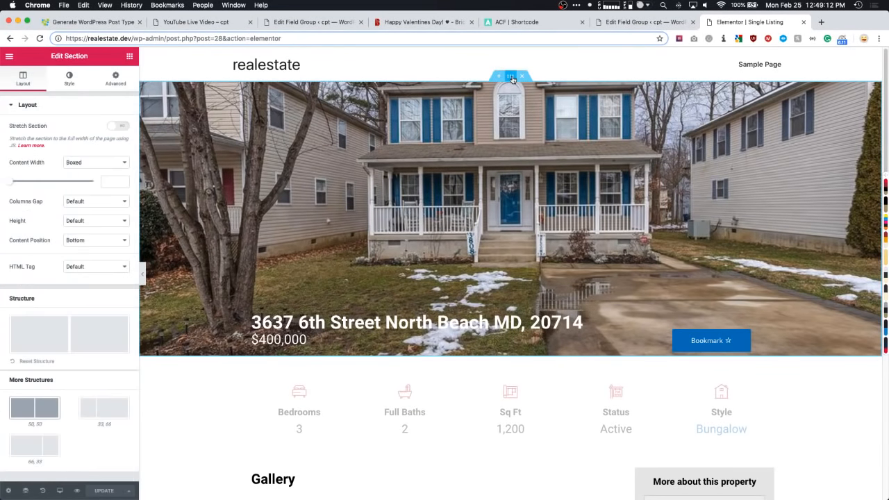
click(70, 79)
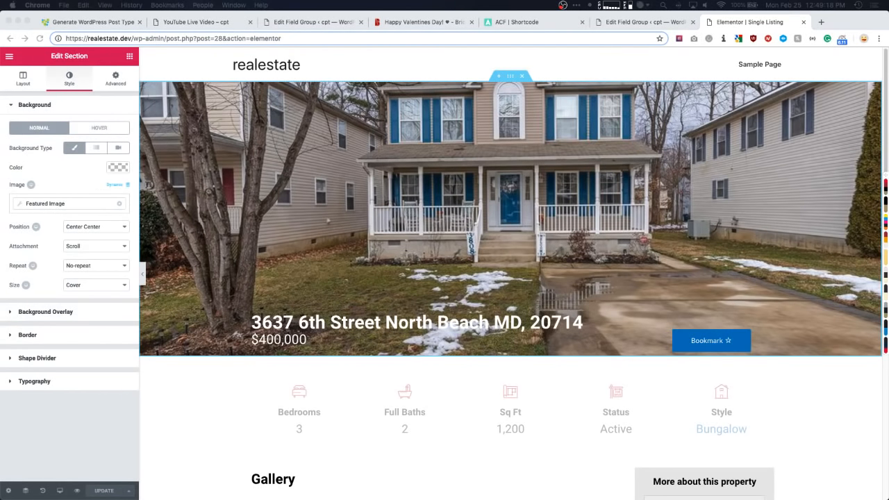
scroll(295, 212, down, 3)
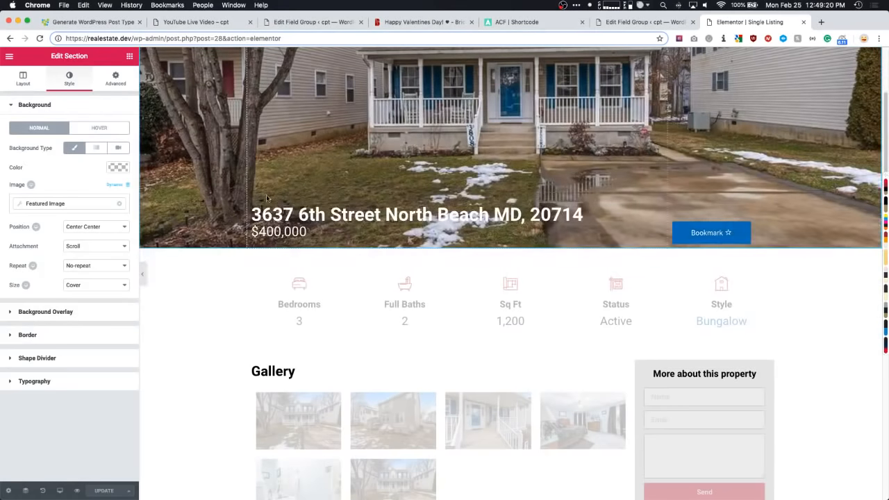
click(367, 215)
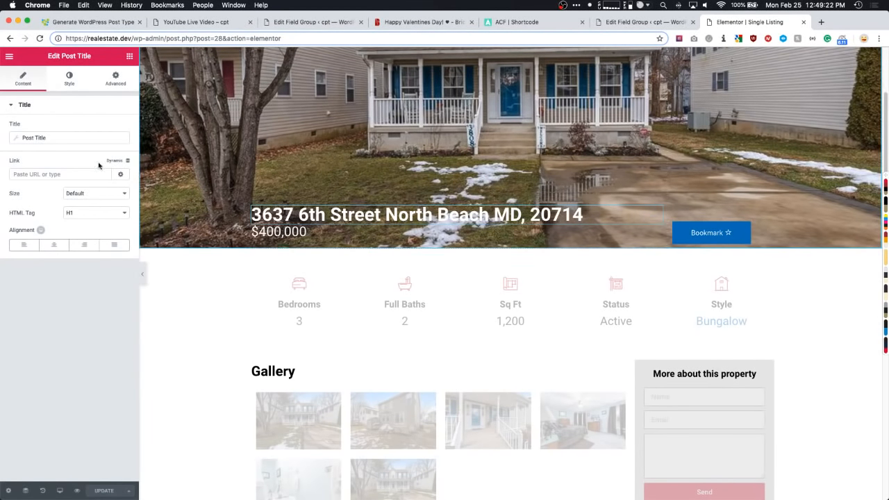
click(68, 80)
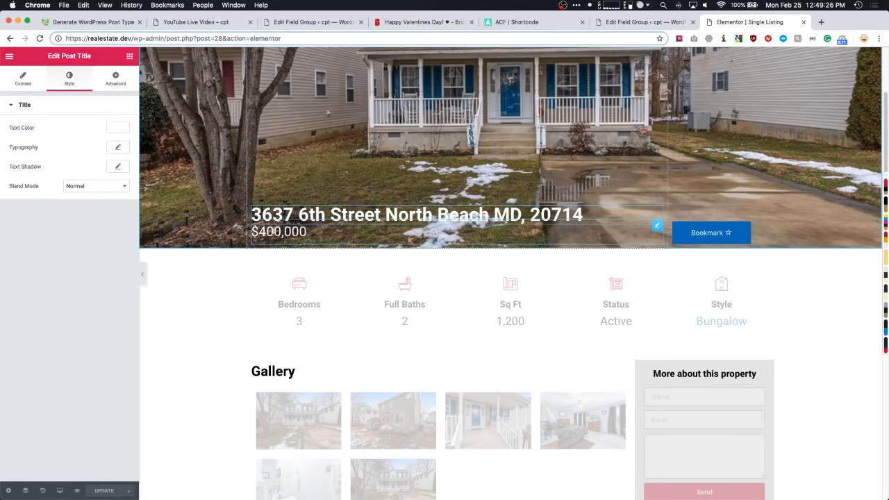
- Set the $400,000 price text's ACF key to Listing Price with '$' before it
click(272, 230)
click(42, 135)
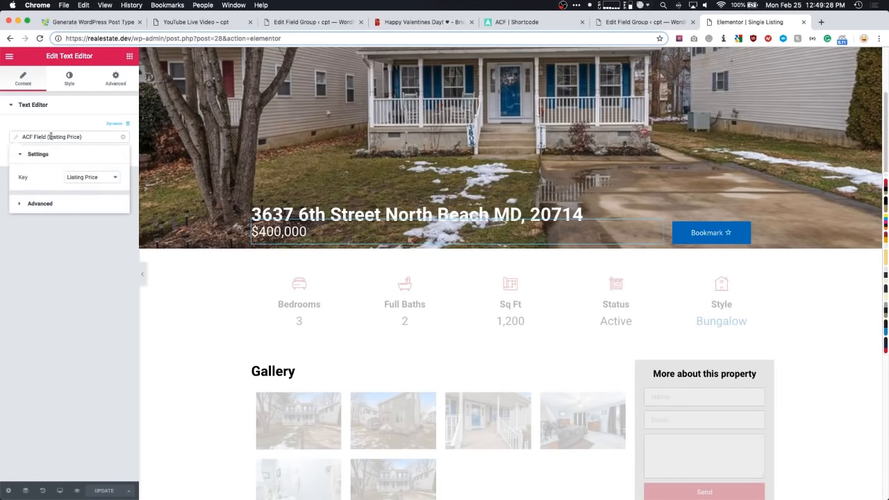
click(79, 178)
click(65, 177)
click(54, 203)
click(77, 200)
text($)
drag(78, 200, 65, 200)
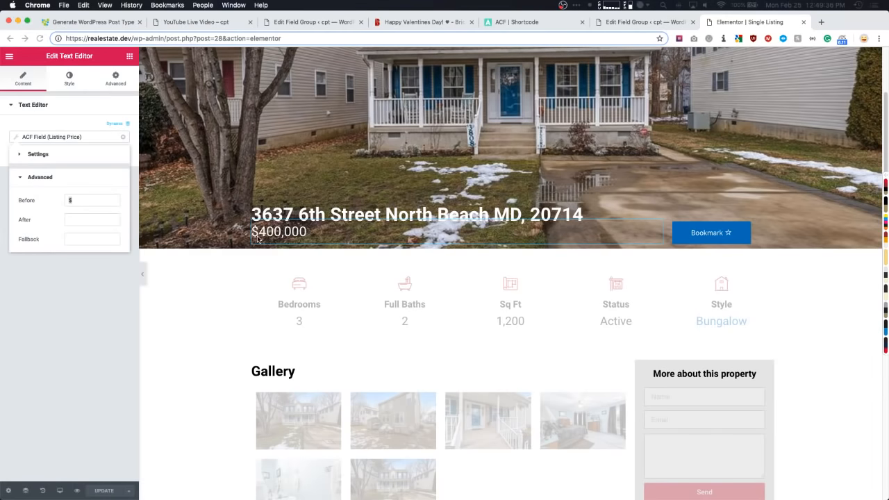
scroll(250, 236, down, 1)
scroll(250, 236, down, 4)
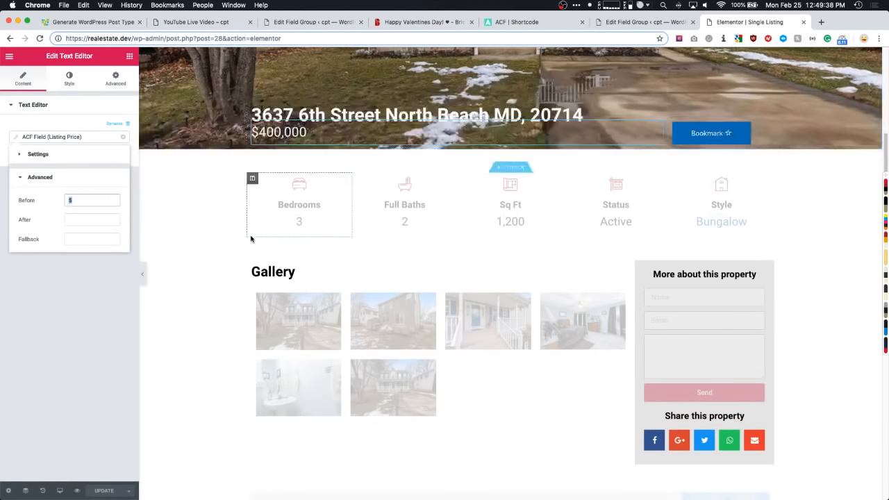
- Confirm the Bedrooms box uses Number of Bedrooms and inspect the Full Baths, Sq Ft, Status and Style boxes
click(295, 208)
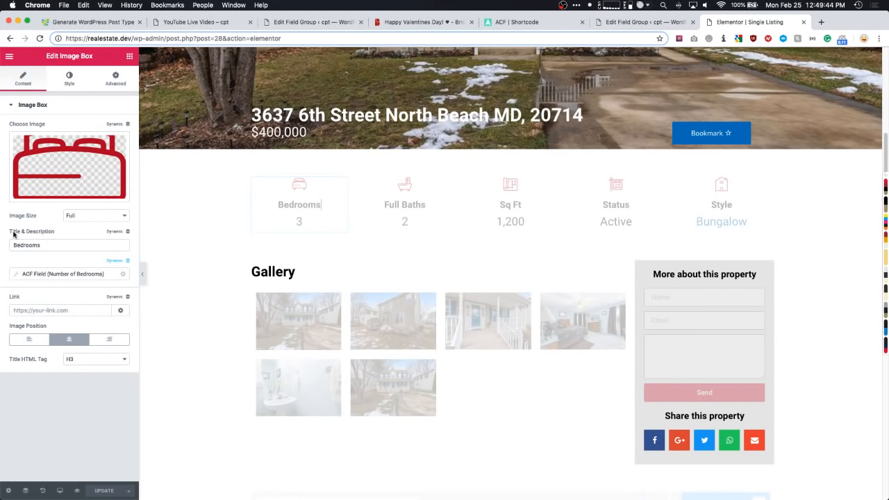
drag(15, 233, 46, 234)
click(30, 267)
click(61, 275)
click(86, 314)
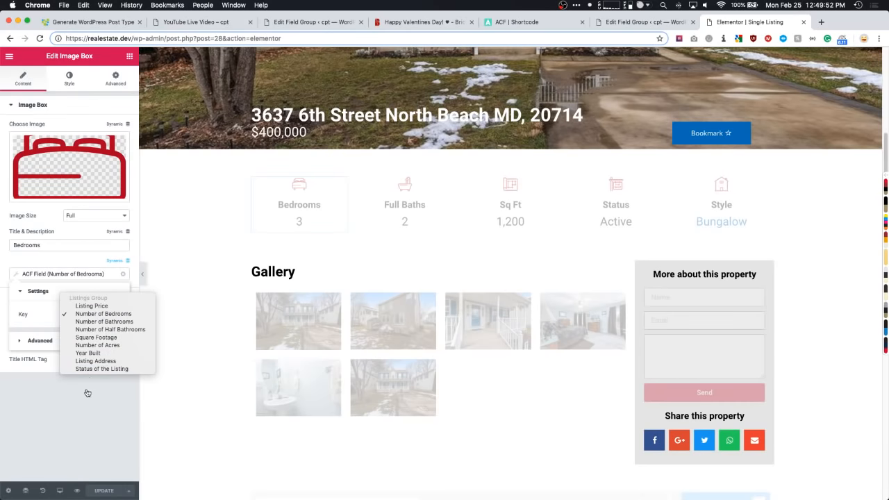
click(68, 410)
click(405, 208)
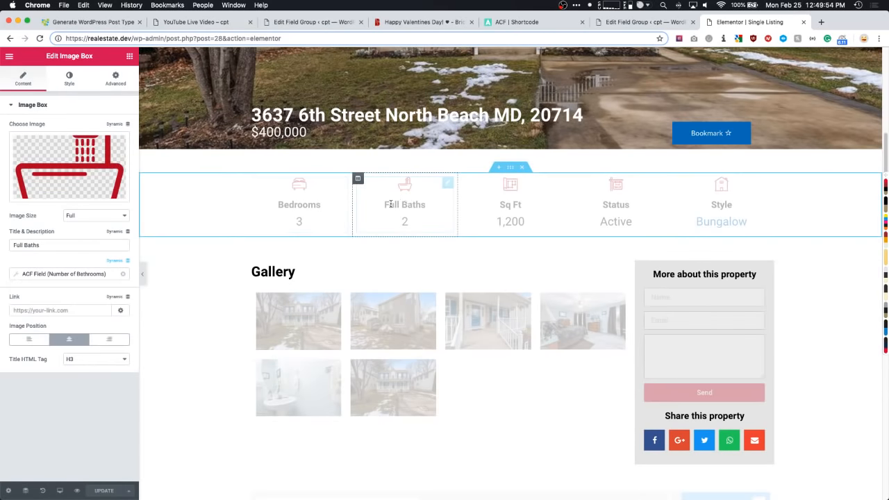
click(521, 218)
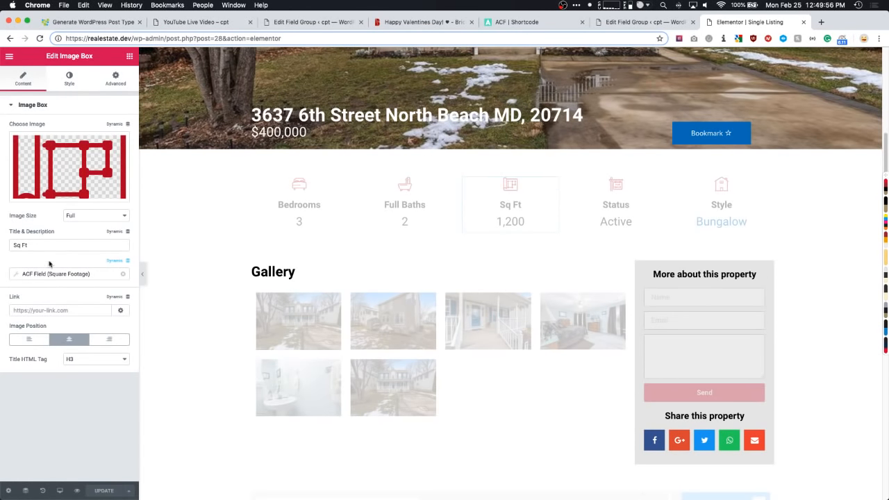
click(615, 206)
click(708, 205)
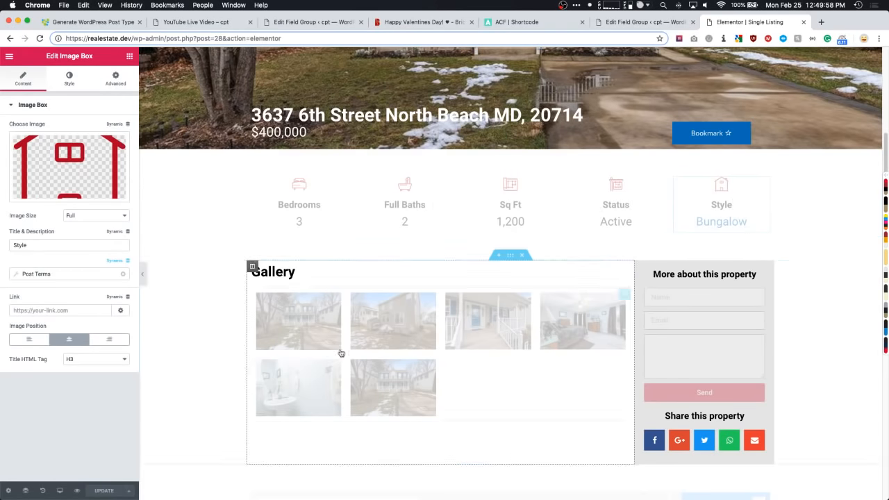
scroll(343, 248, down, 3)
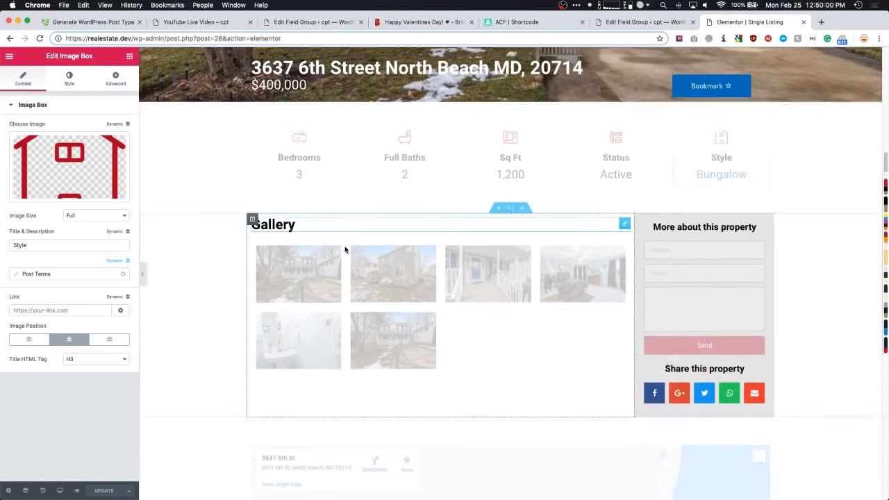
scroll(348, 252, down, 1)
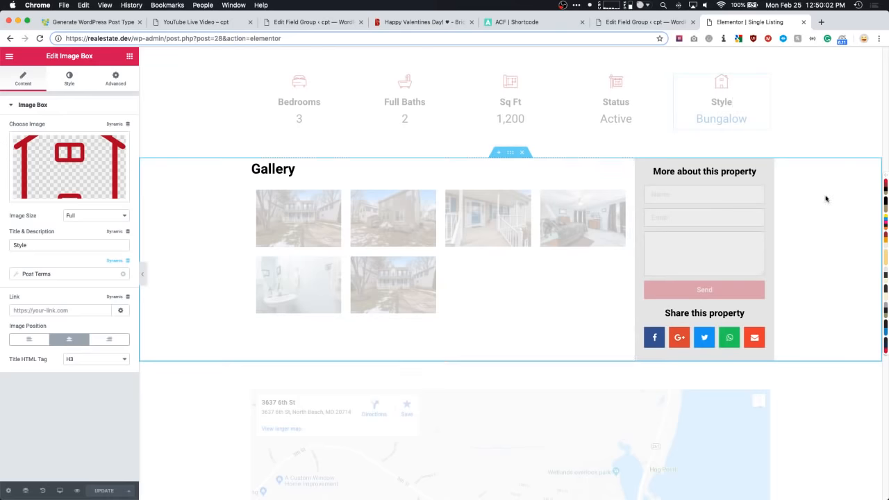
- Confirm the image gallery widget pulls from the Gallery ACF field
click(323, 216)
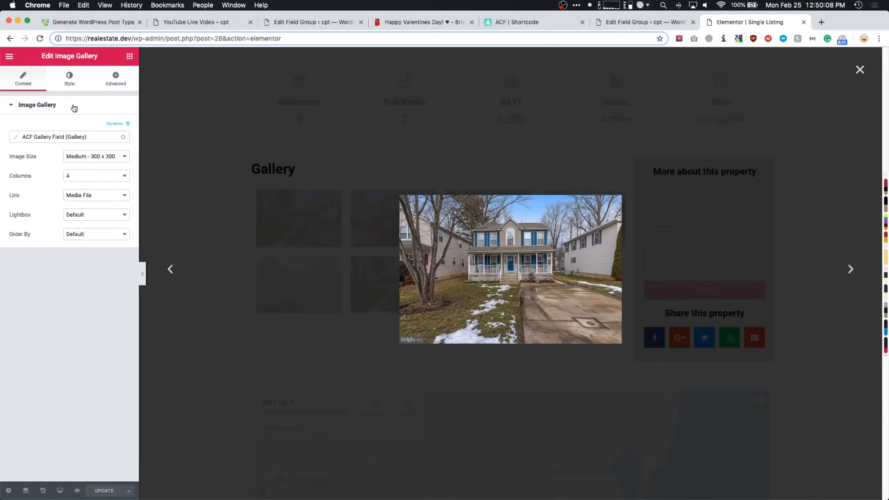
click(858, 70)
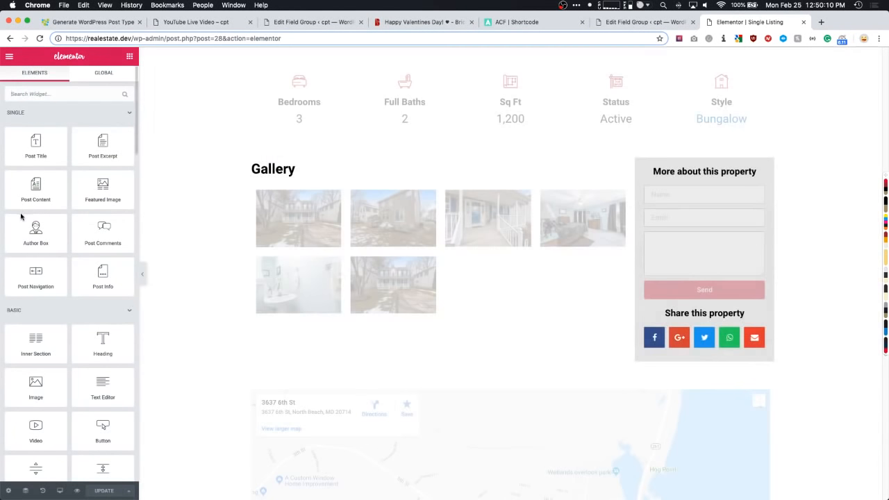
click(625, 191)
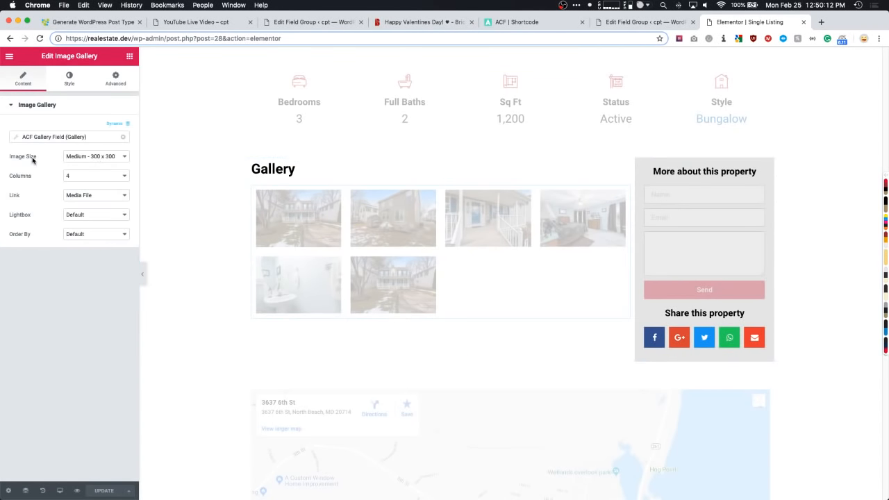
click(47, 136)
click(73, 177)
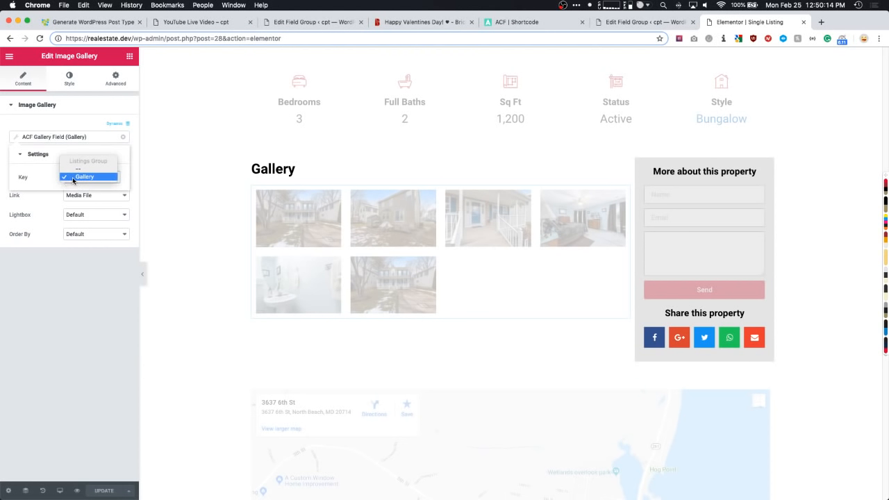
click(75, 178)
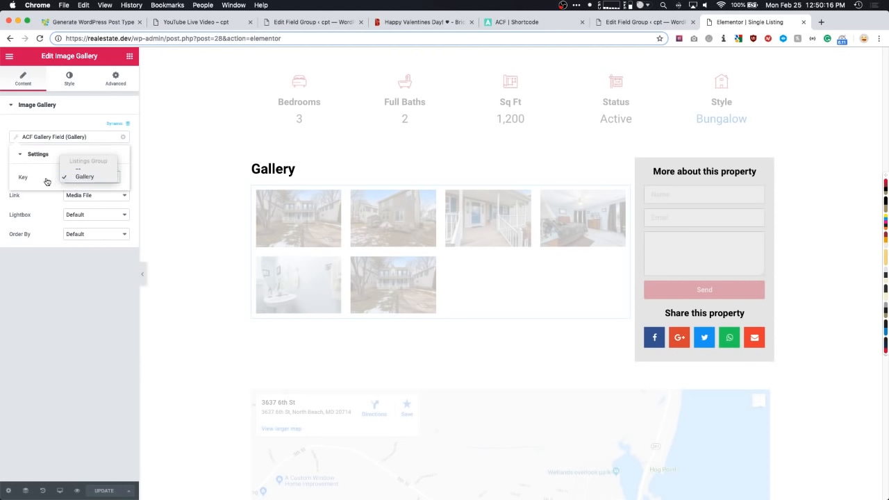
click(64, 255)
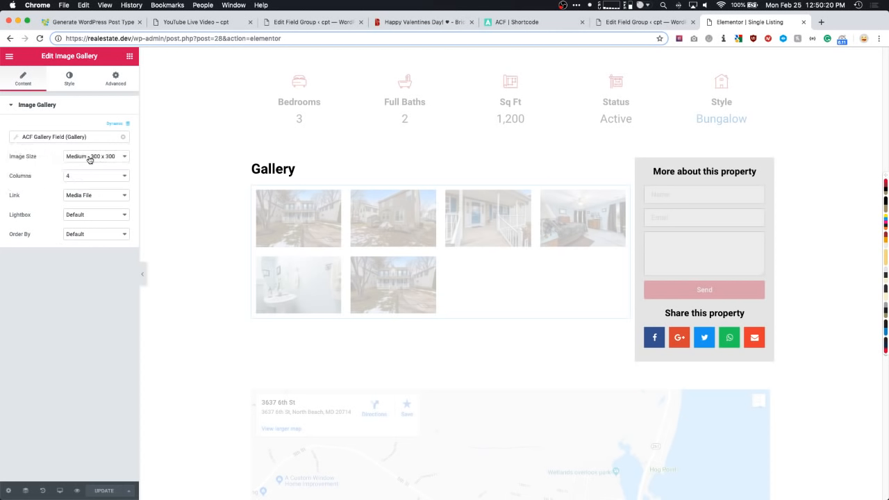
- Set the gallery's lightbox to Yes, keep 4 columns, and use Large 1024 x 1024 images
click(88, 217)
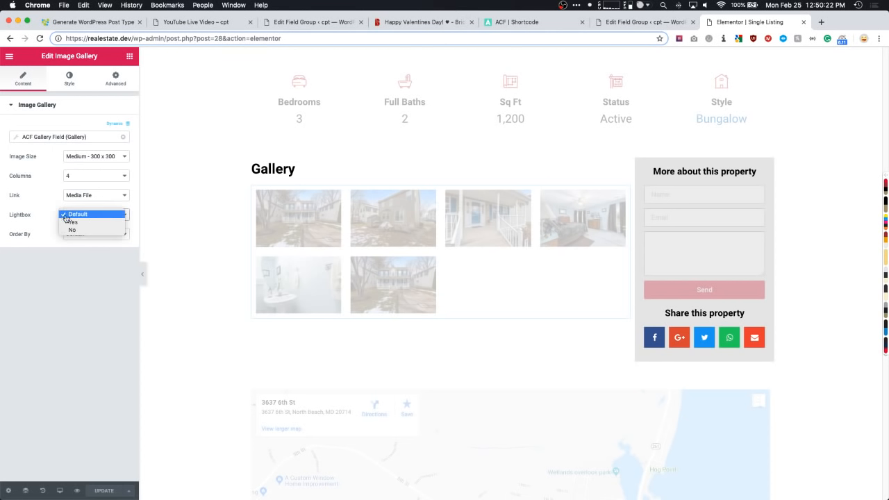
click(71, 223)
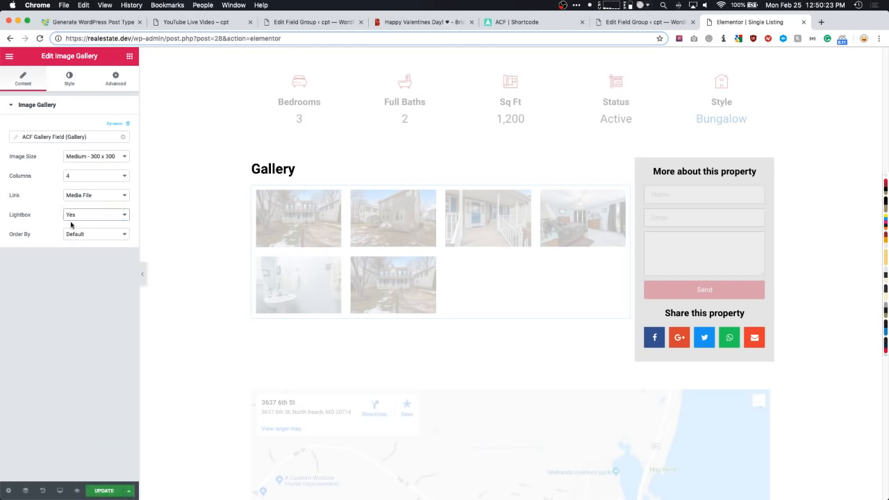
click(76, 175)
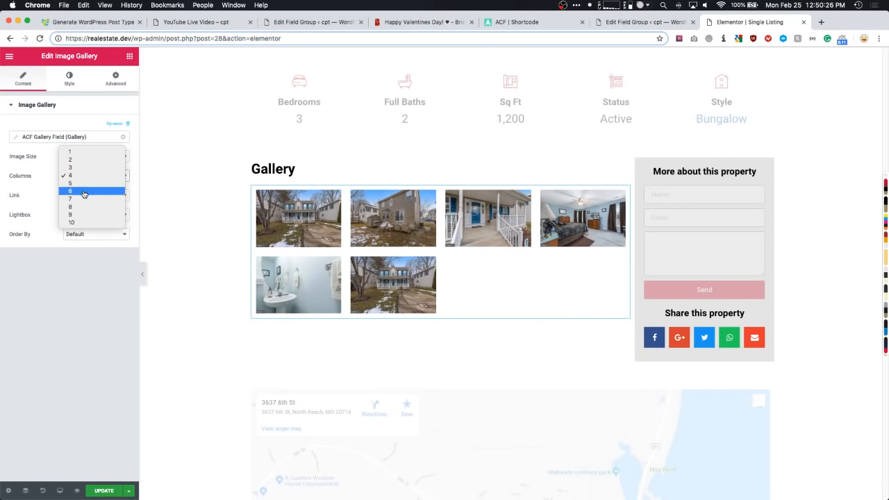
click(40, 192)
click(78, 157)
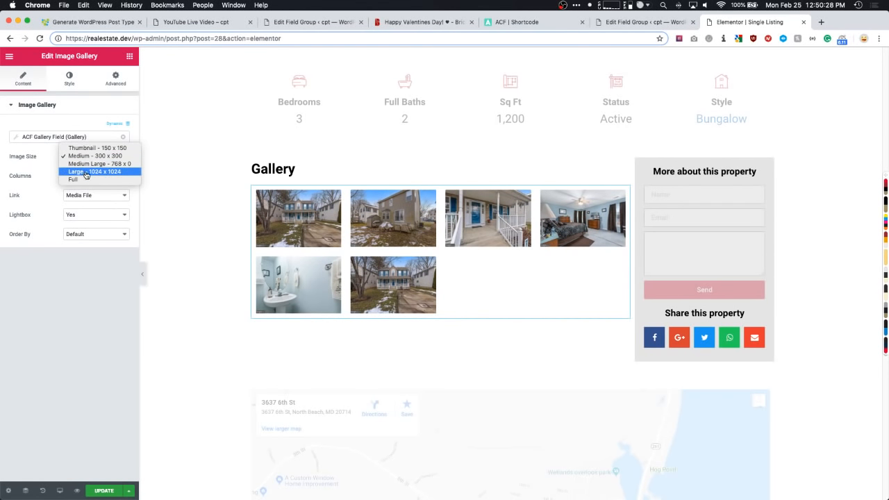
click(87, 174)
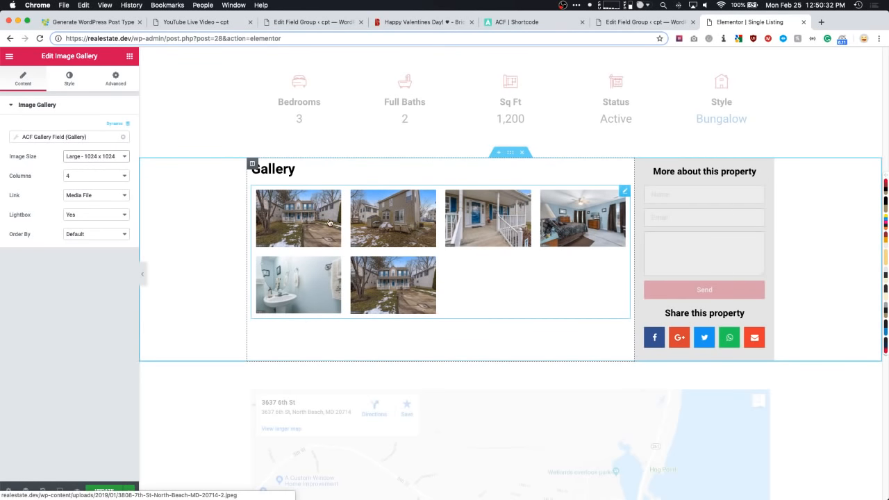
scroll(265, 236, down, 5)
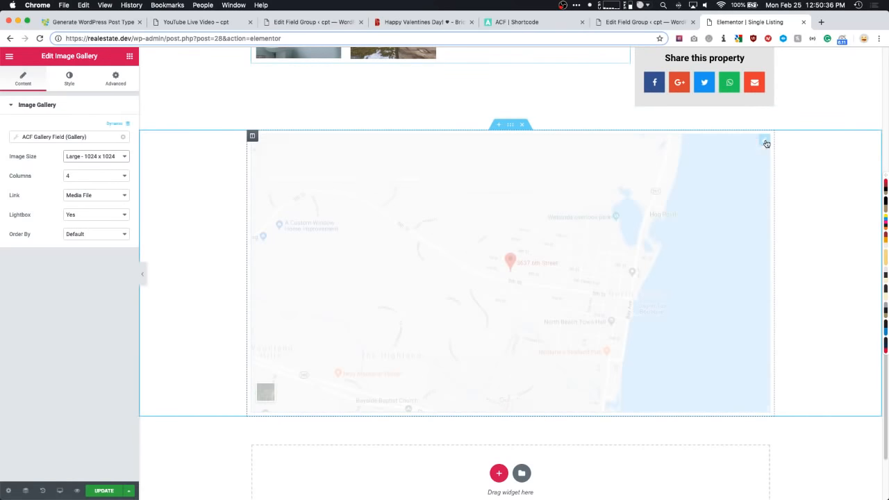
- Confirm the Google Maps widget's ACF key is Listing Address
click(763, 141)
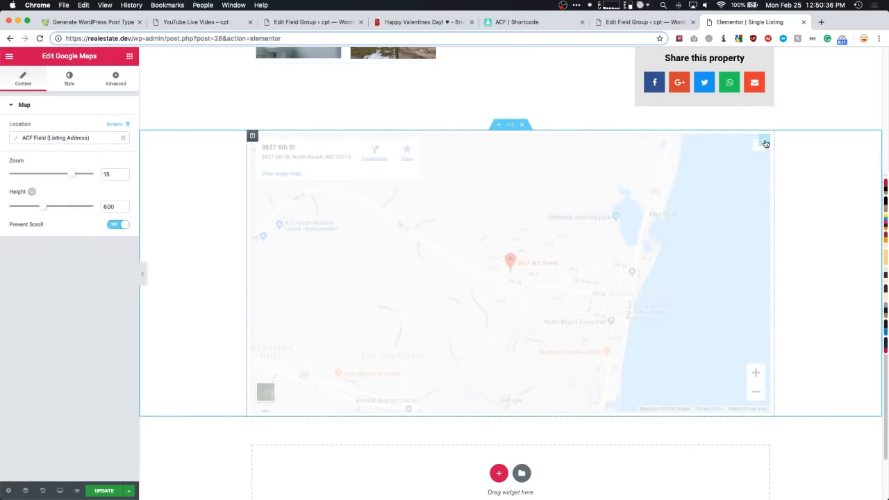
click(74, 137)
click(84, 179)
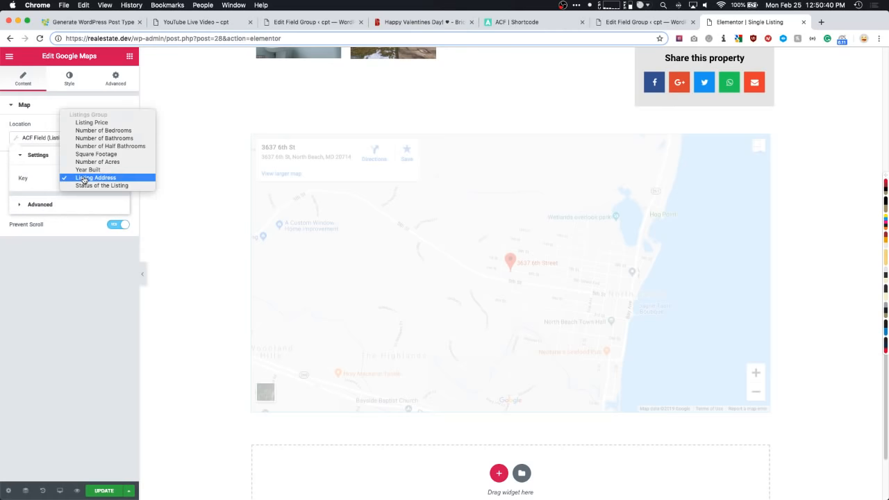
click(65, 272)
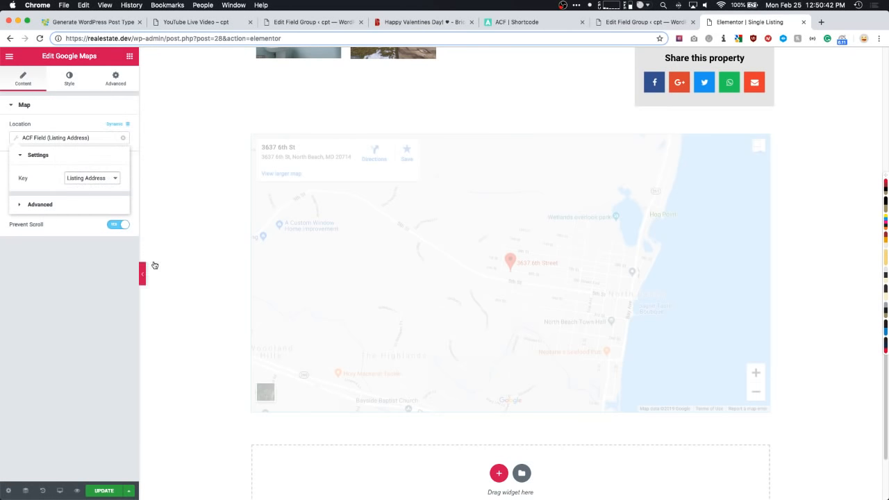
scroll(204, 258, up, 5)
scroll(204, 259, up, 2)
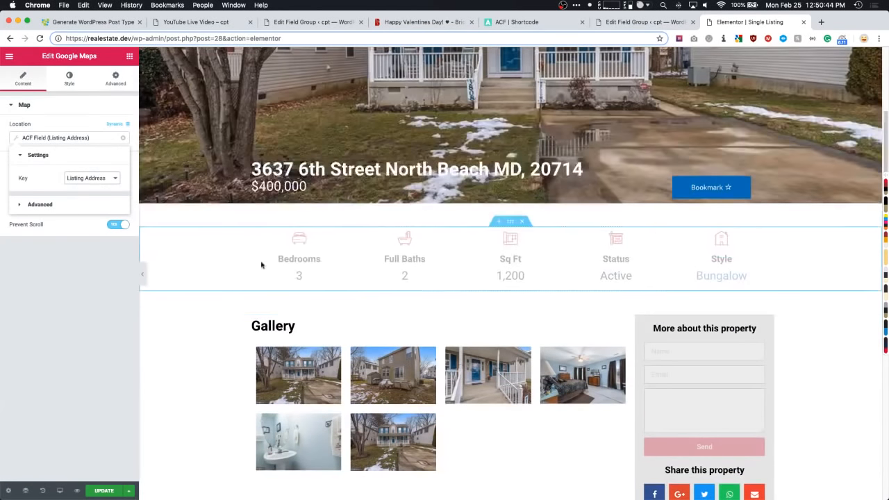
- Confirm the Status box's ACF key is Status of the Listing
click(618, 262)
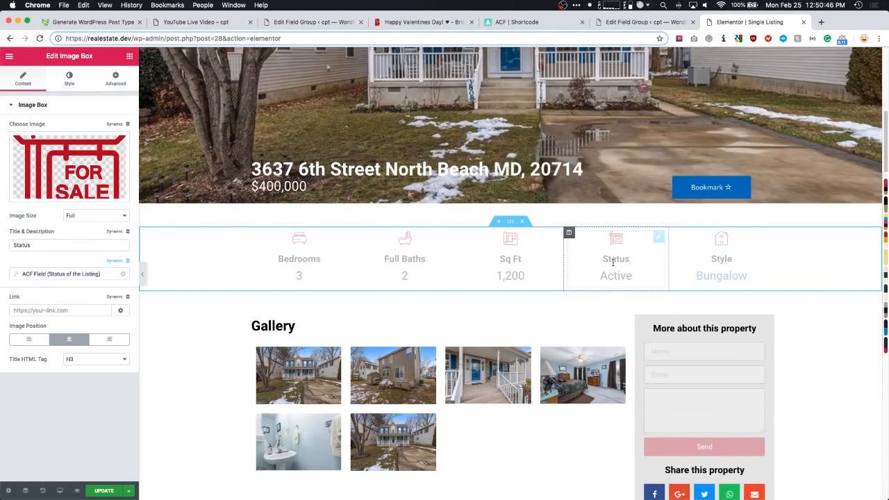
click(63, 273)
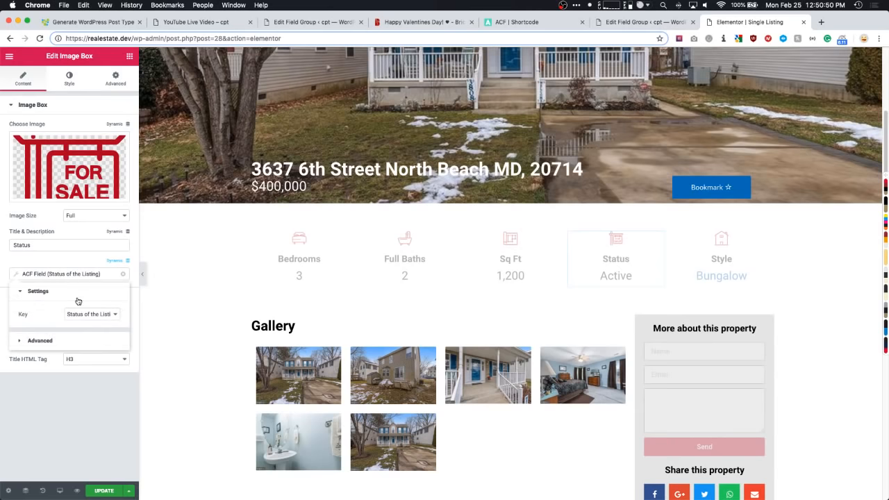
click(80, 314)
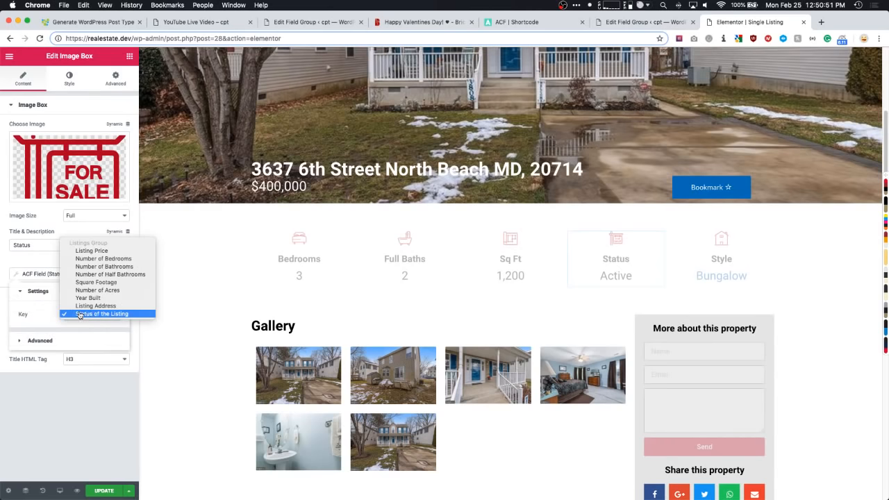
click(81, 399)
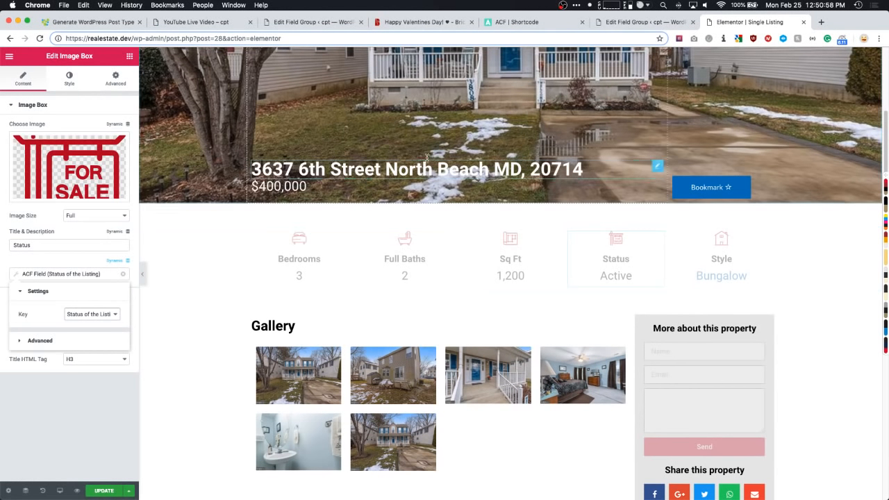
scroll(424, 177, up, 3)
scroll(430, 217, up, 1)
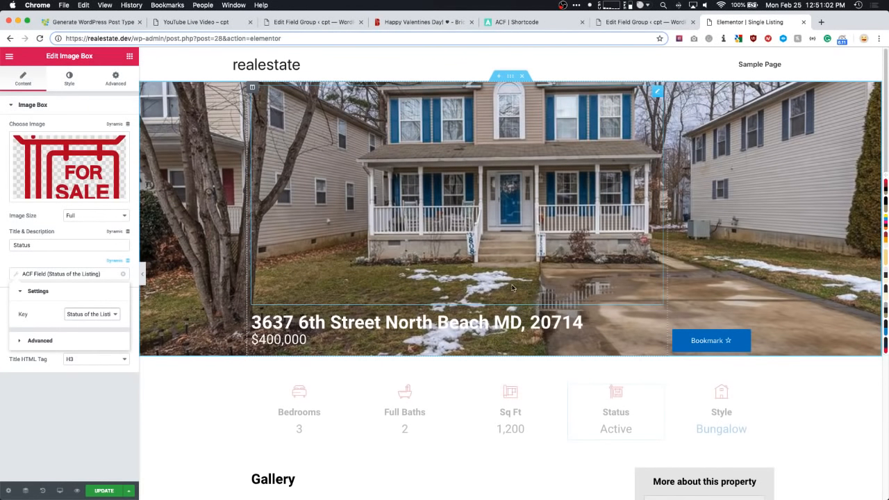
- Check the Bookmark button's [favorite_button] shortcode, then select the contact form
scroll(512, 288, down, 3)
click(746, 230)
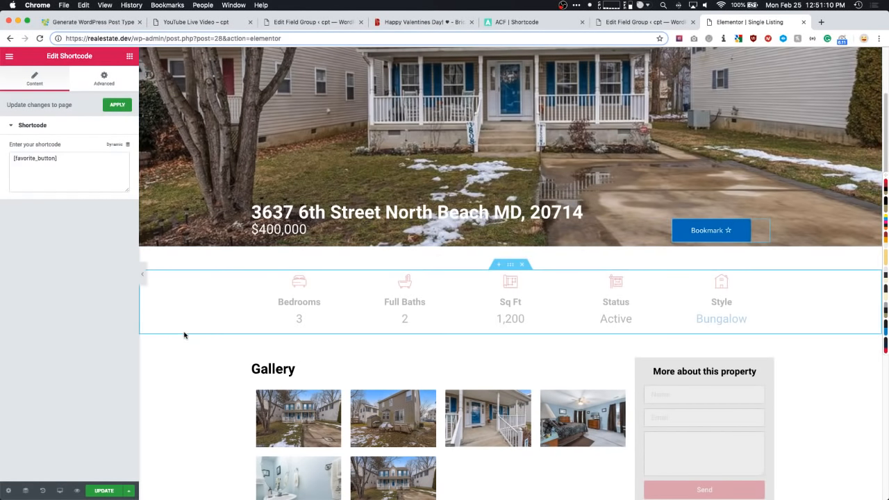
scroll(184, 335, down, 2)
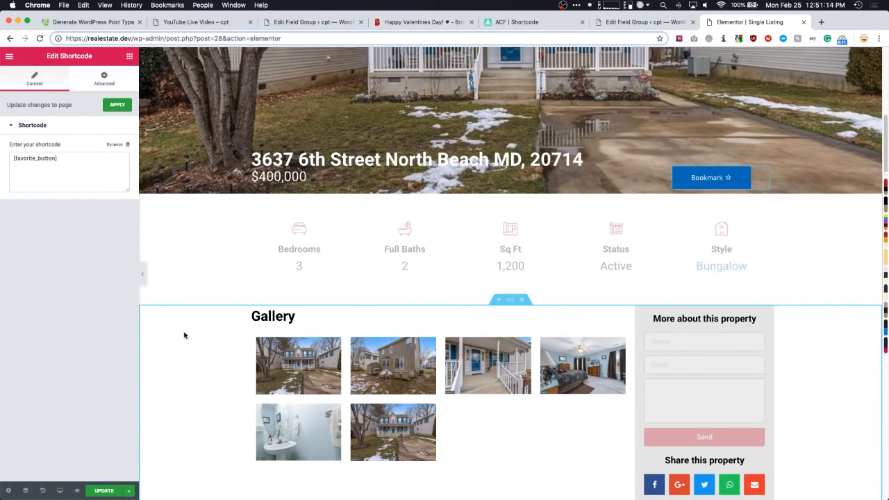
scroll(198, 319, down, 5)
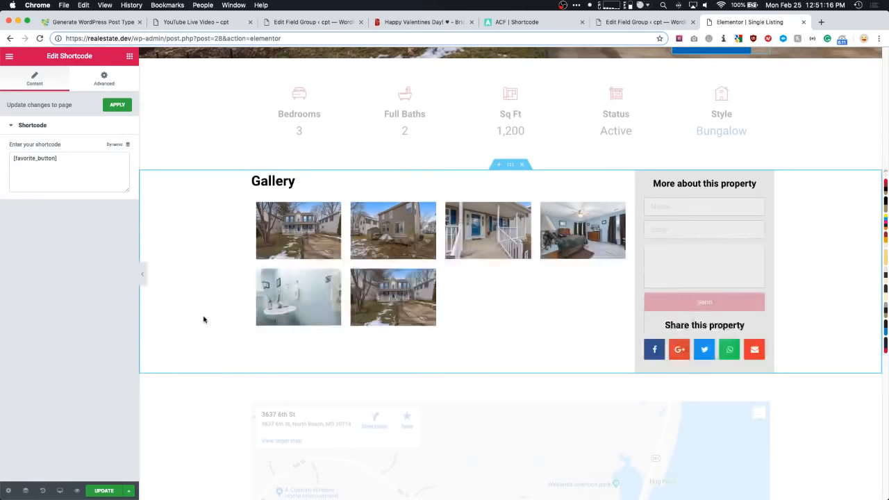
click(696, 227)
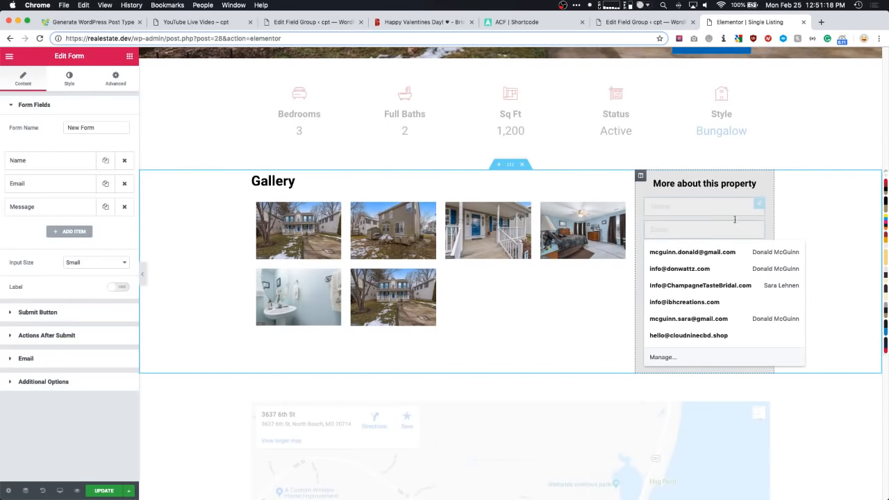
- Reload the Elementor editor despite unsaved changes and reopen the contact form's settings
click(757, 207)
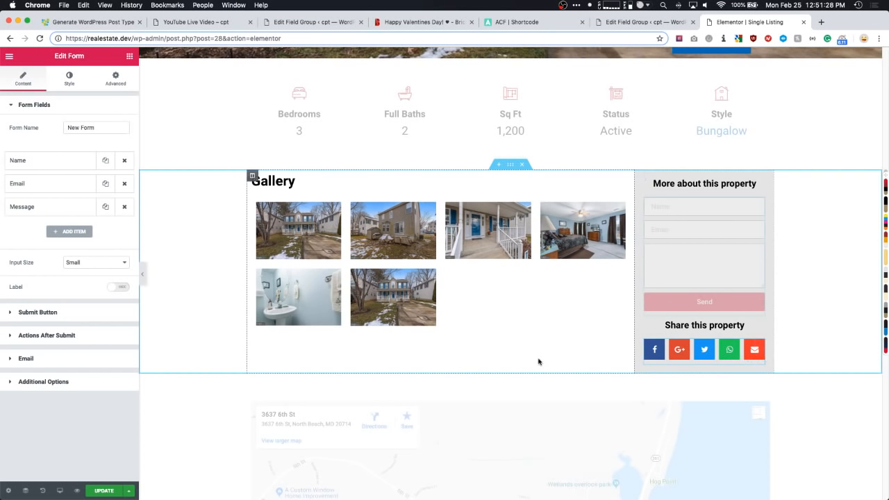
key(super+r)
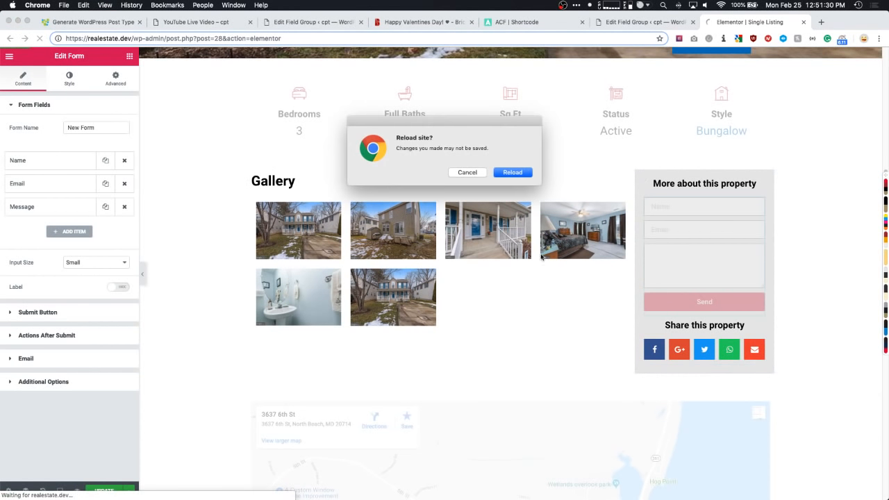
click(513, 174)
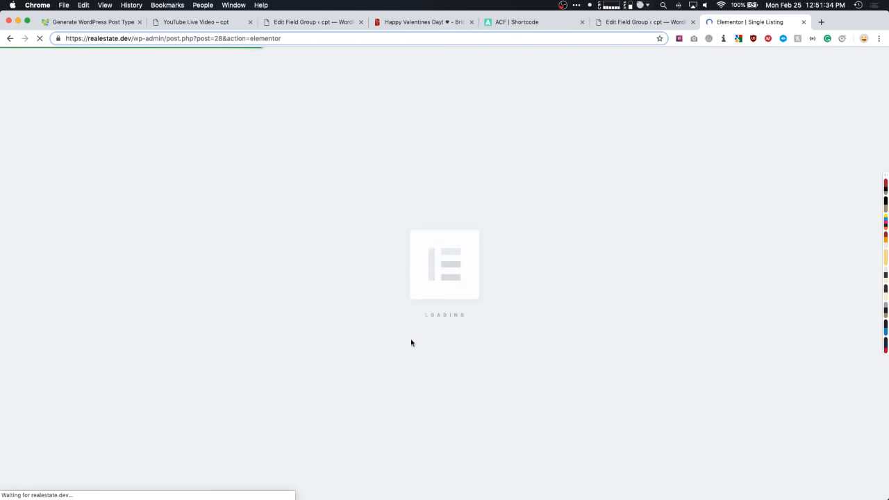
scroll(420, 188, down, 10)
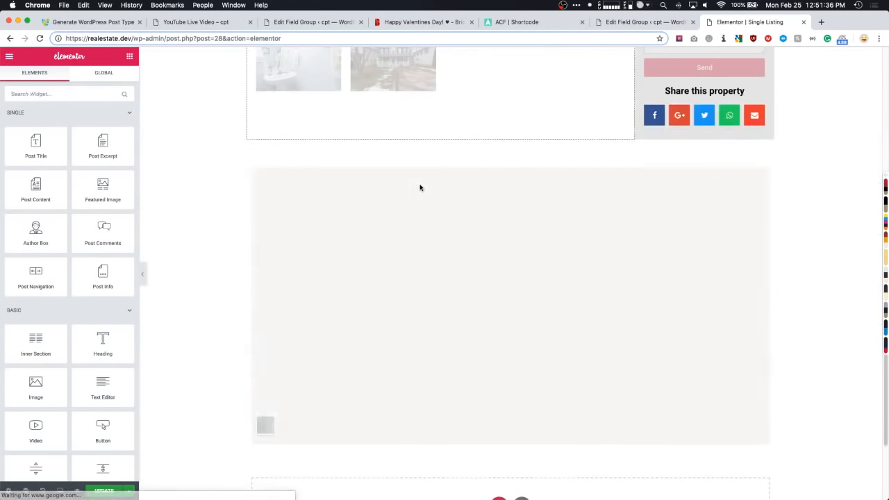
scroll(419, 188, up, 3)
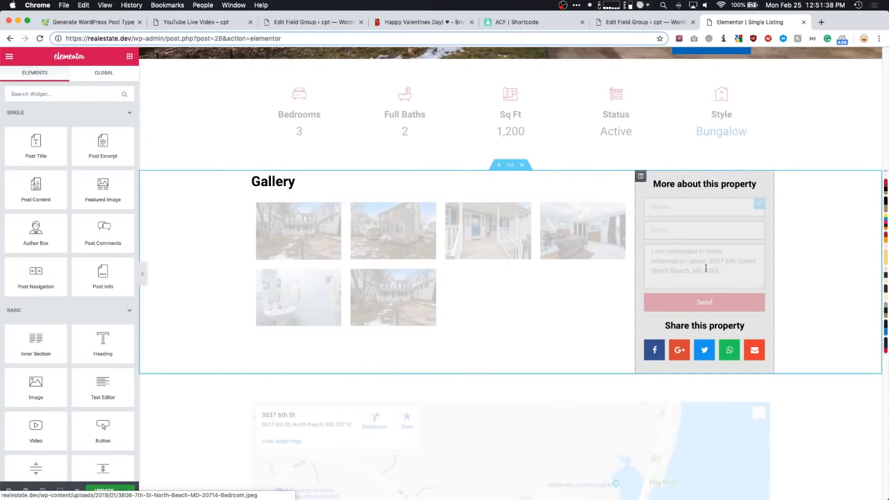
click(761, 206)
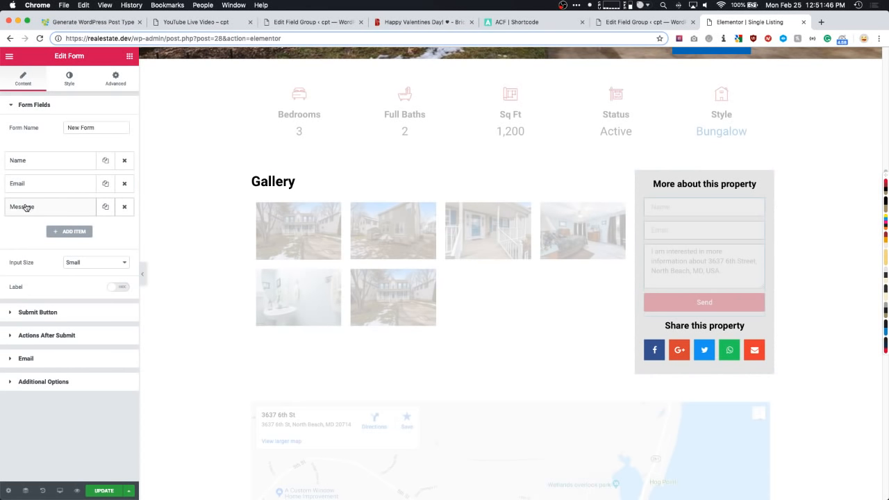
- Review the Message field's ACF default value with its before and after text, then close the popup
click(58, 208)
scroll(69, 203, down, 1)
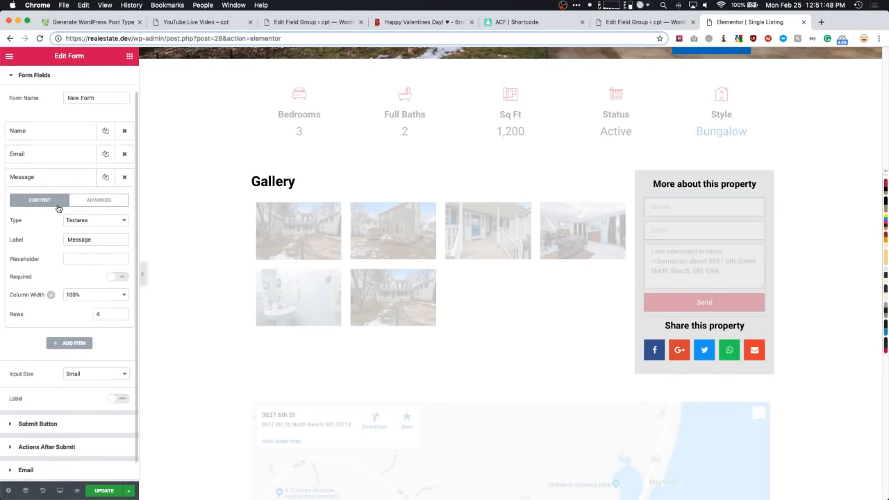
click(96, 195)
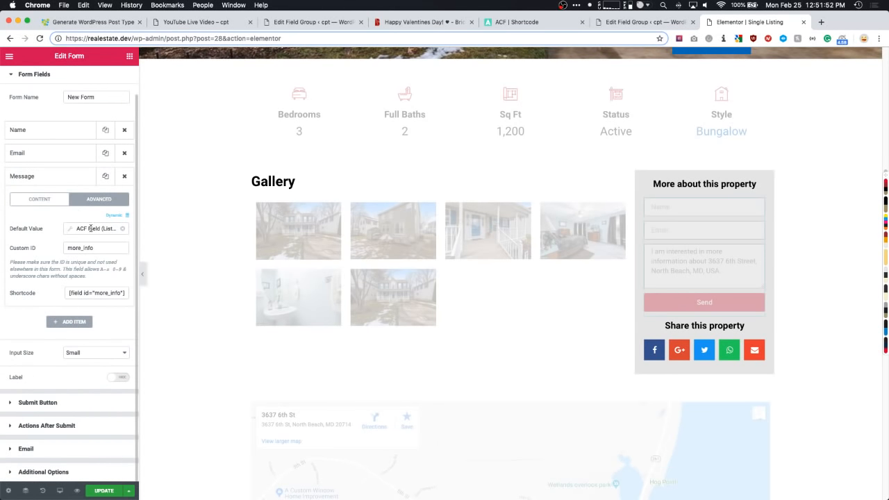
click(90, 227)
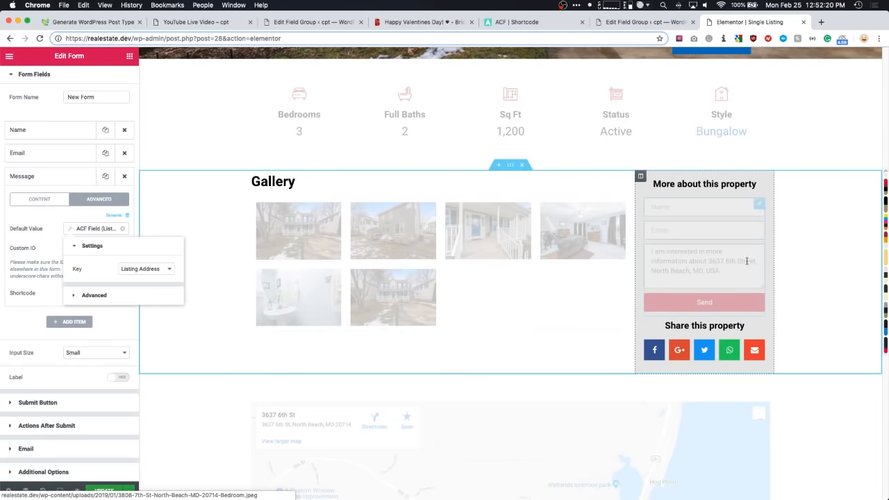
click(93, 295)
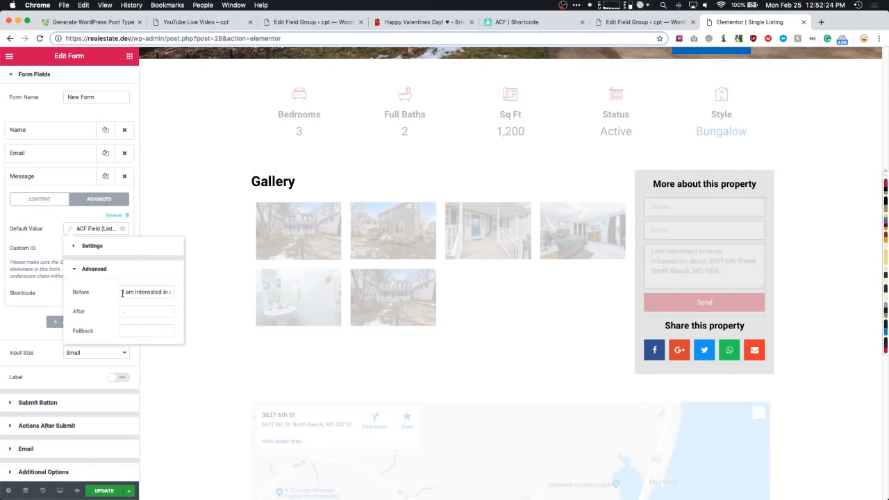
drag(123, 293, 175, 295)
click(123, 312)
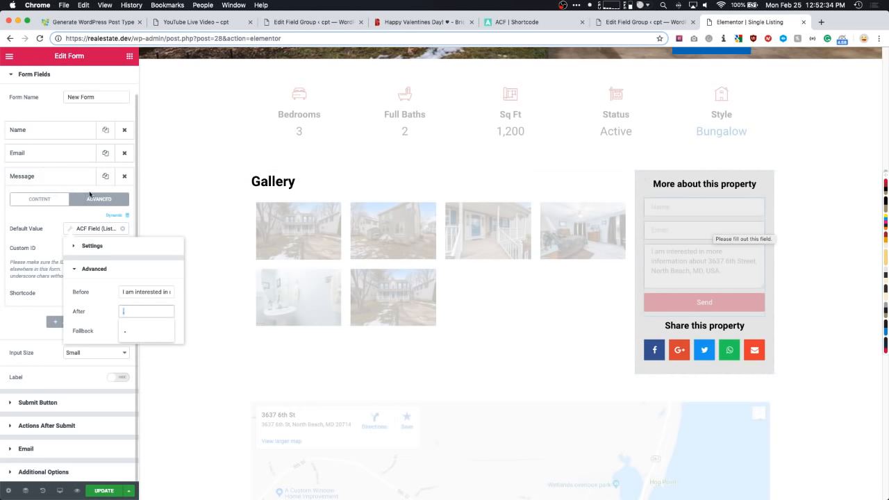
click(92, 209)
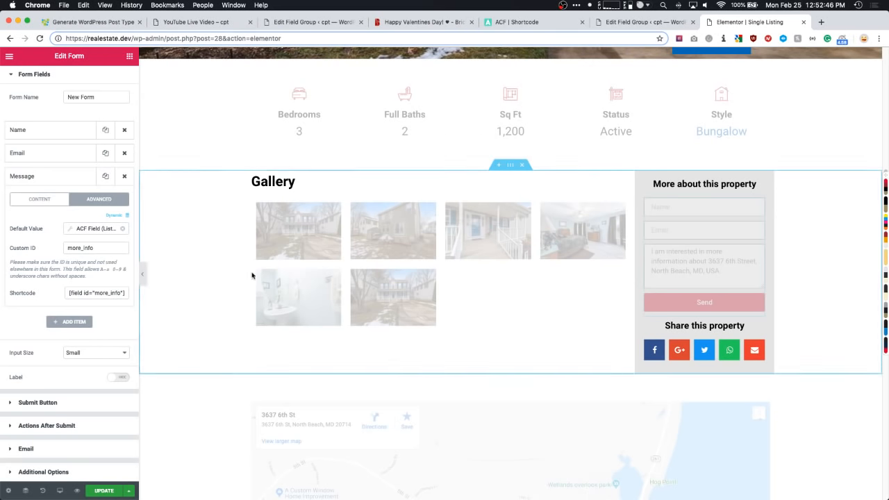
scroll(460, 258, up, 5)
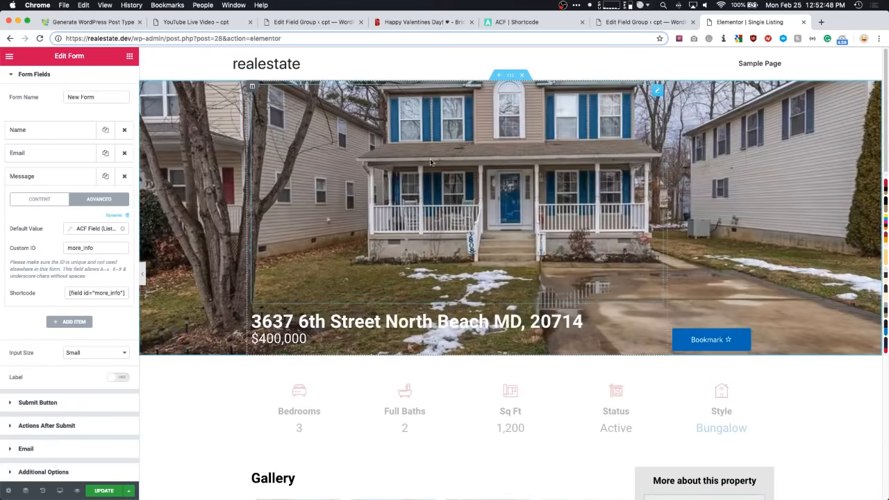
scroll(335, 201, down, 3)
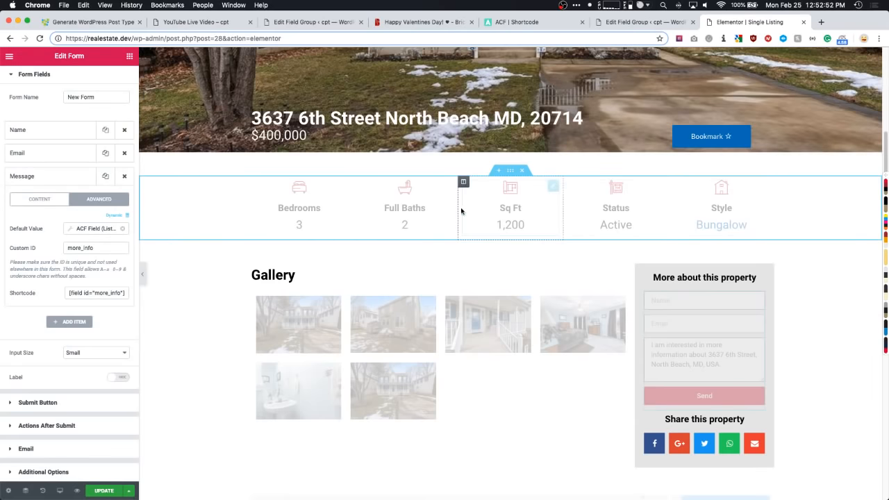
scroll(457, 211, down, 1)
scroll(555, 276, down, 1)
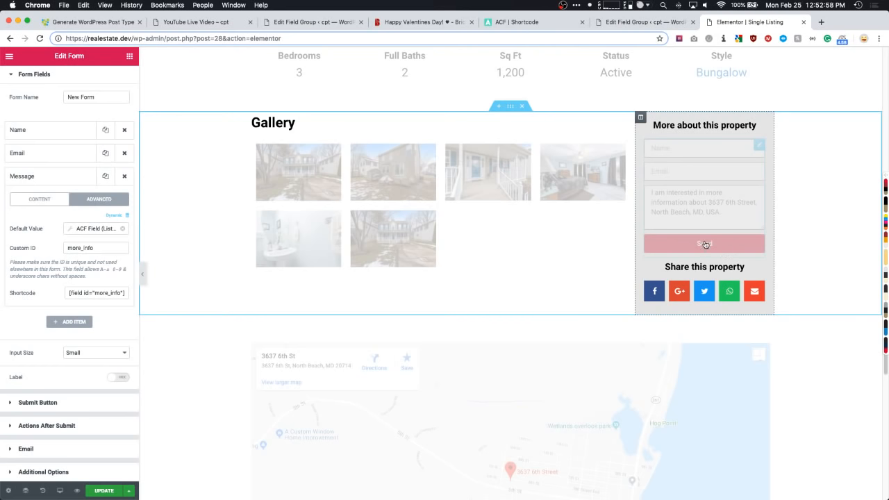
scroll(705, 243, down, 1)
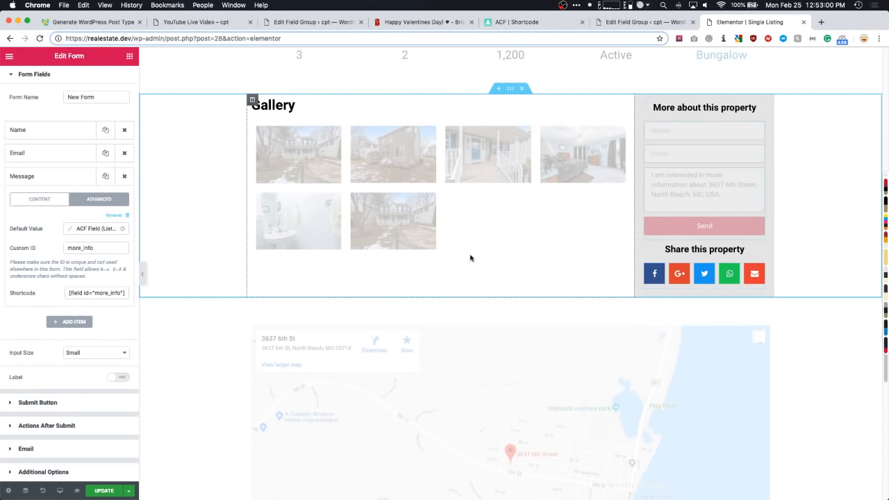
scroll(486, 292, down, 5)
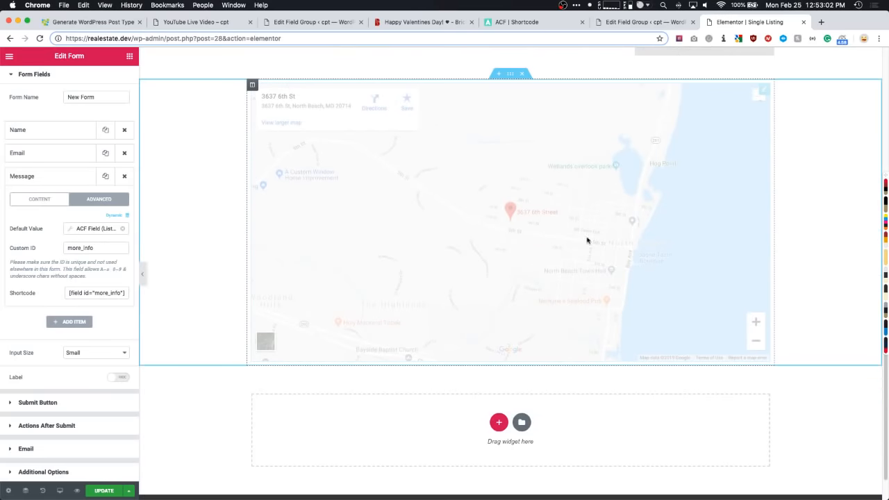
scroll(368, 256, down, 1)
scroll(369, 257, up, 8)
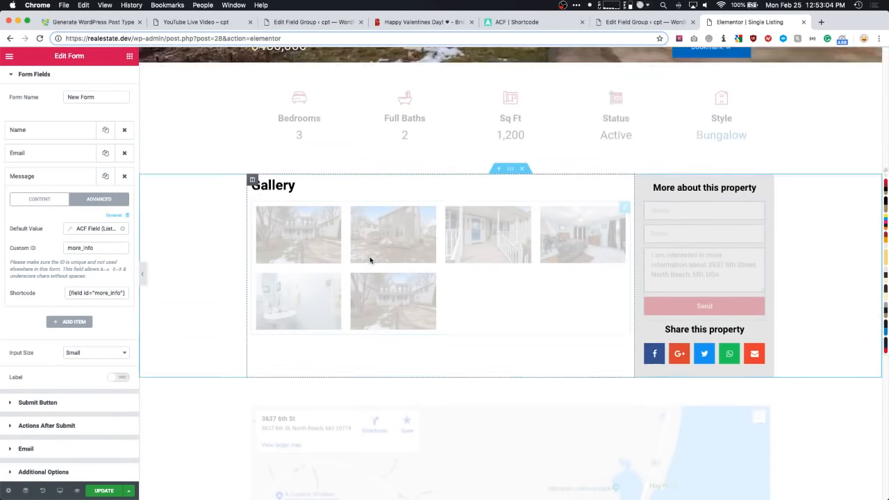
scroll(369, 260, up, 2)
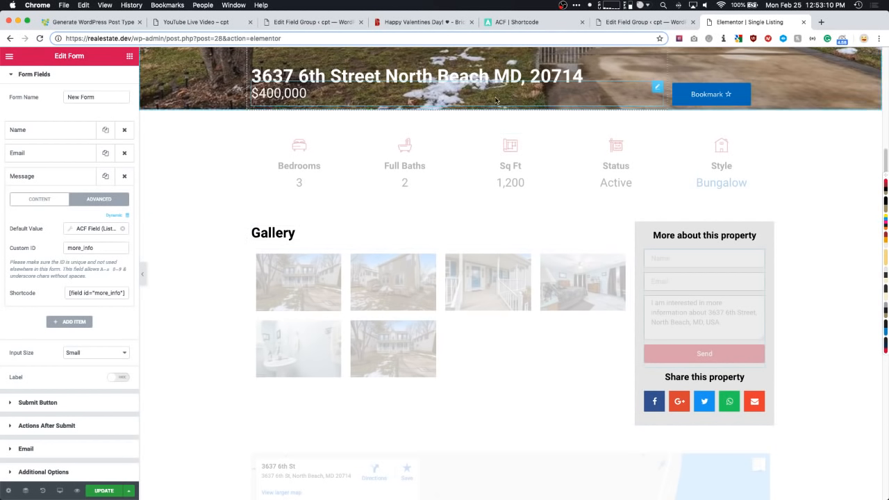
- Close the Valentine's Day tab and bring up the YouTube Live Video event page
click(641, 22)
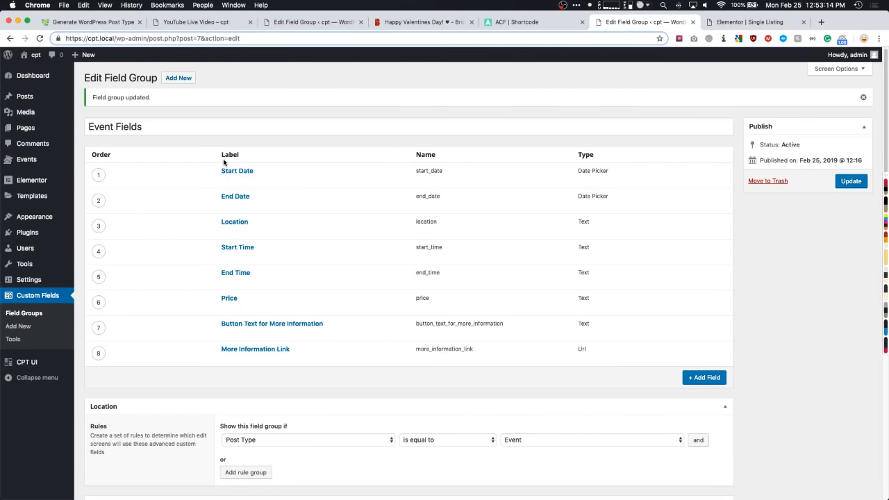
click(725, 25)
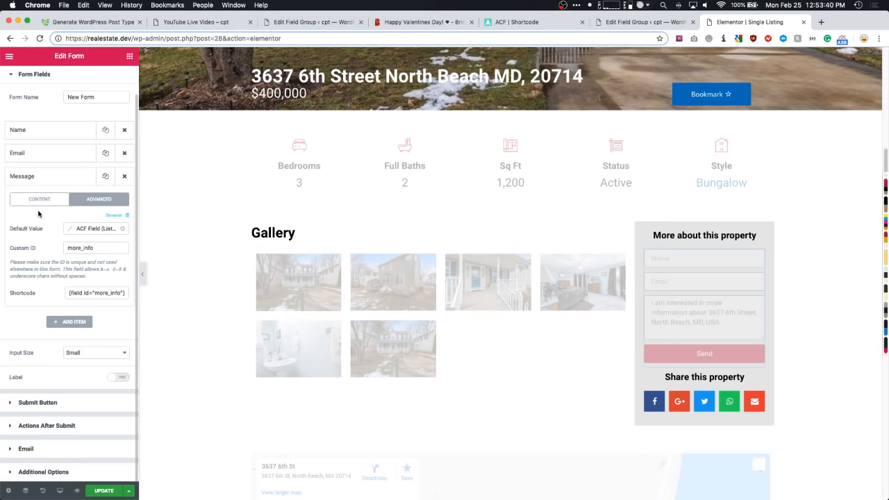
scroll(45, 112, up, 2)
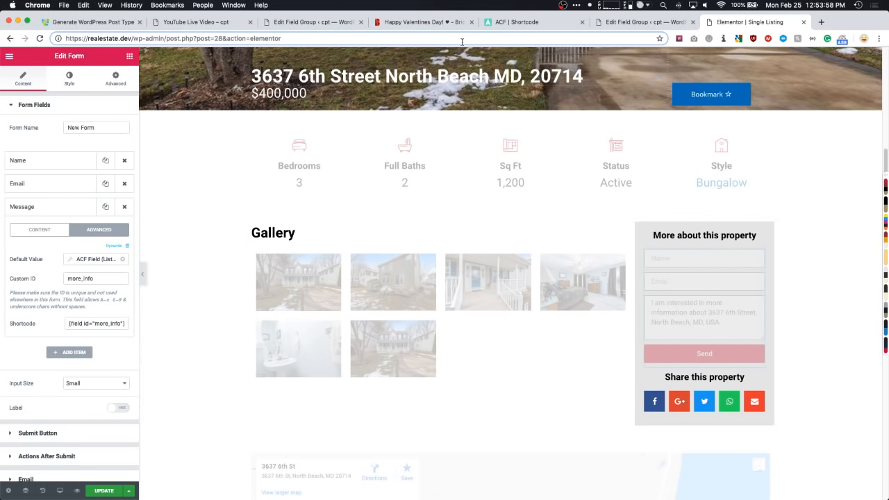
click(471, 22)
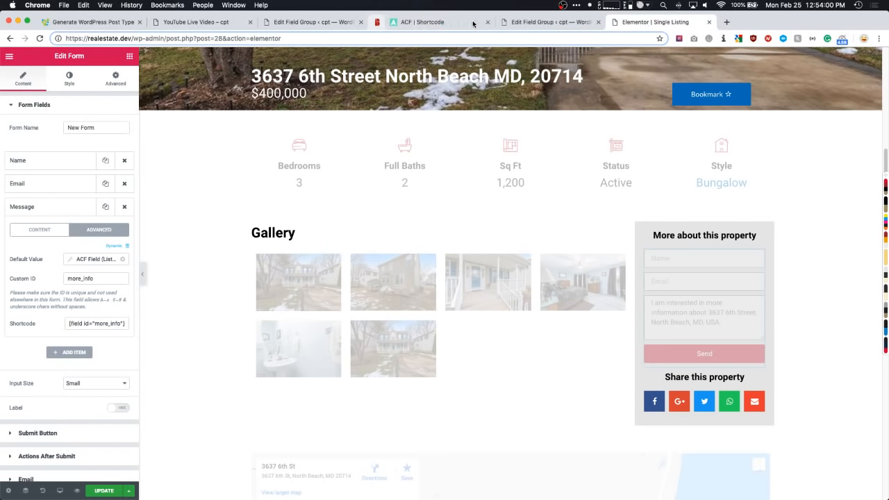
click(463, 24)
click(471, 23)
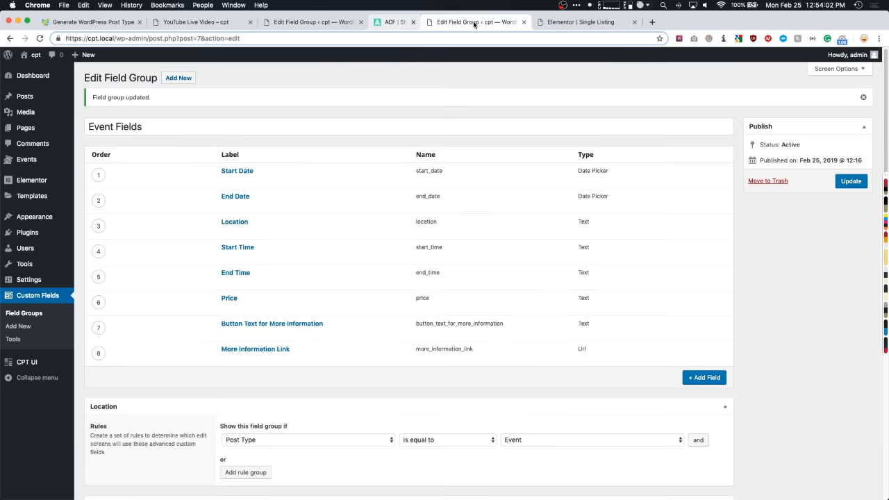
click(218, 23)
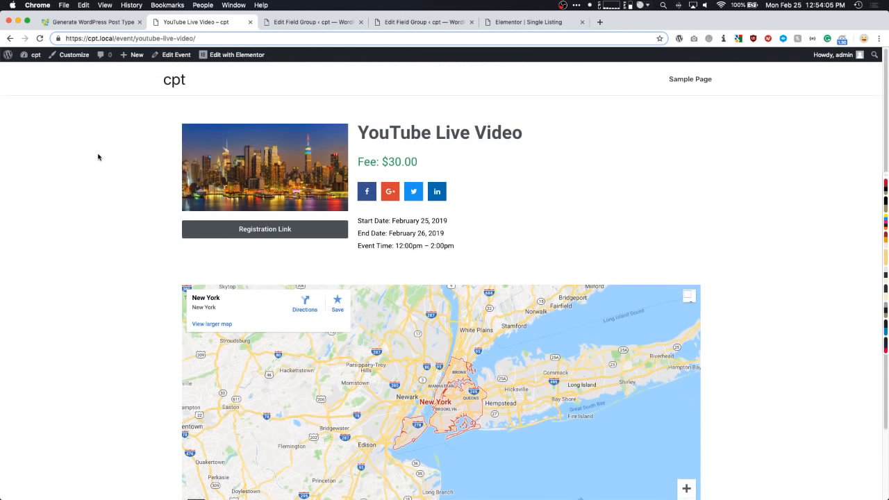
- Switch to the Home Fields field group editor, still empty and limited to Home
click(290, 26)
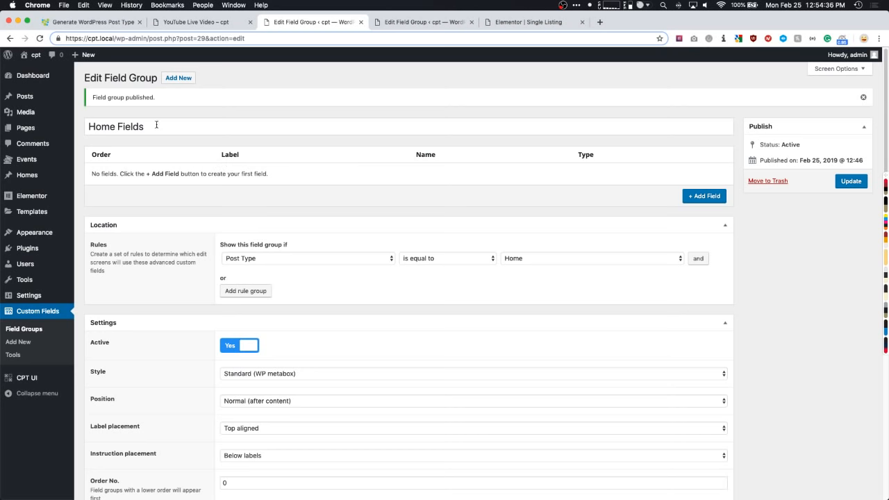
- Rename the Home Fields group to 'Business Fields' and save it
drag(154, 126, 59, 132)
key(BackSpace)
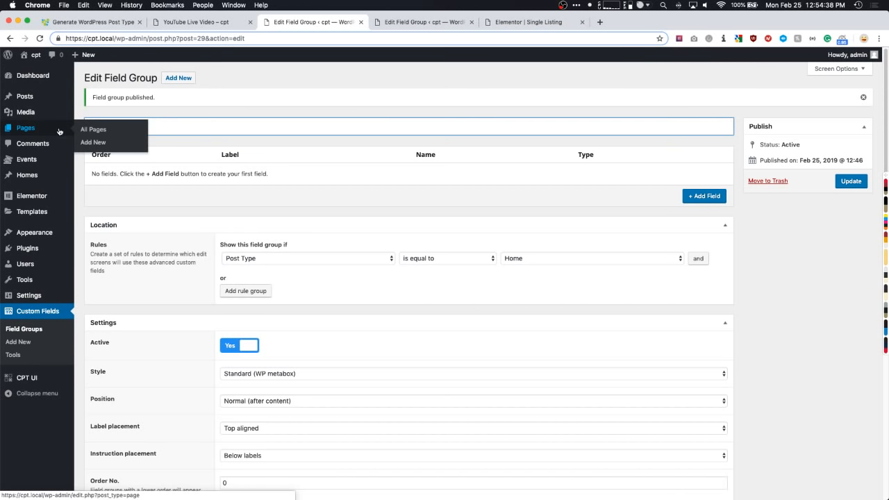
text(Business Fields)
click(376, 83)
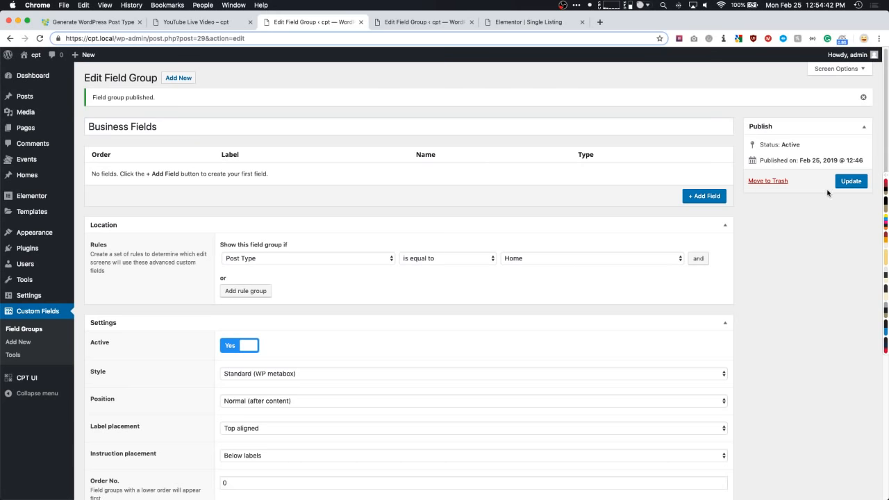
click(850, 182)
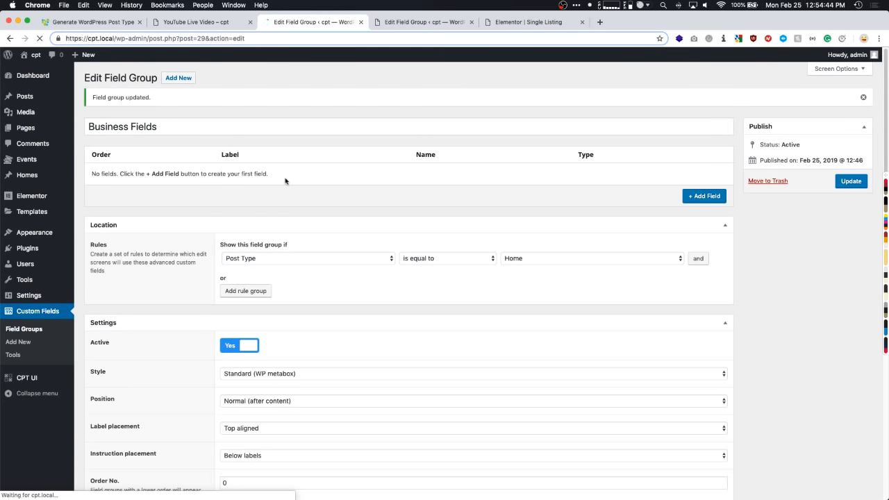
- Add an 'Address' text field to the group
click(701, 197)
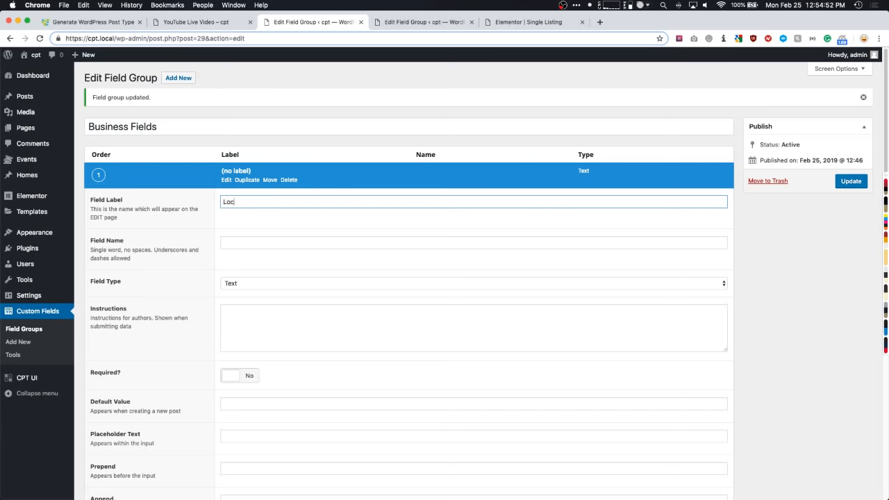
text(Locati)
key(super+a)
text(Address)
key(Tab)
scroll(226, 250, down, 5)
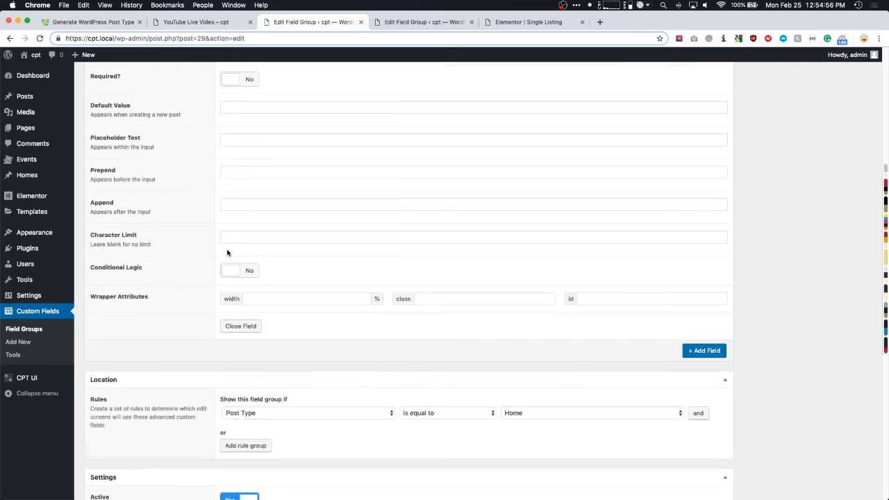
- Add an 'Email Address' field of type Email, then collapse the Email Address and Address fields
click(708, 352)
scroll(445, 312, down, 3)
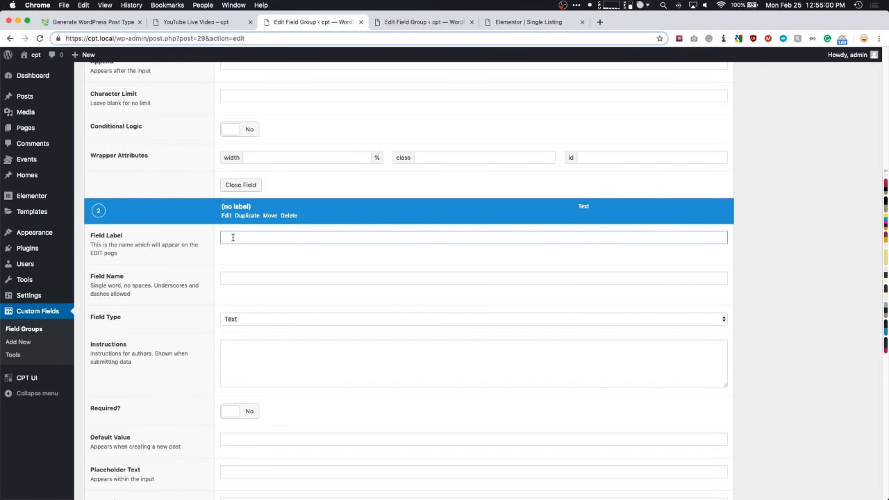
scroll(201, 270, down, 2)
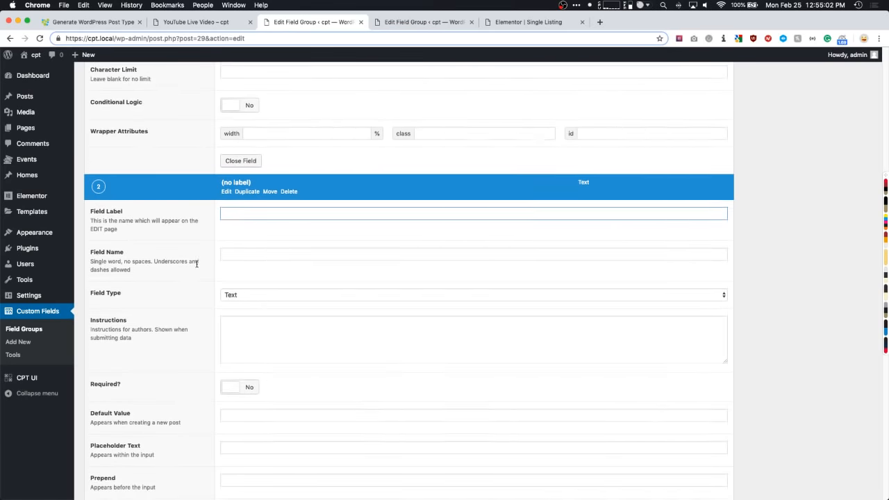
click(234, 238)
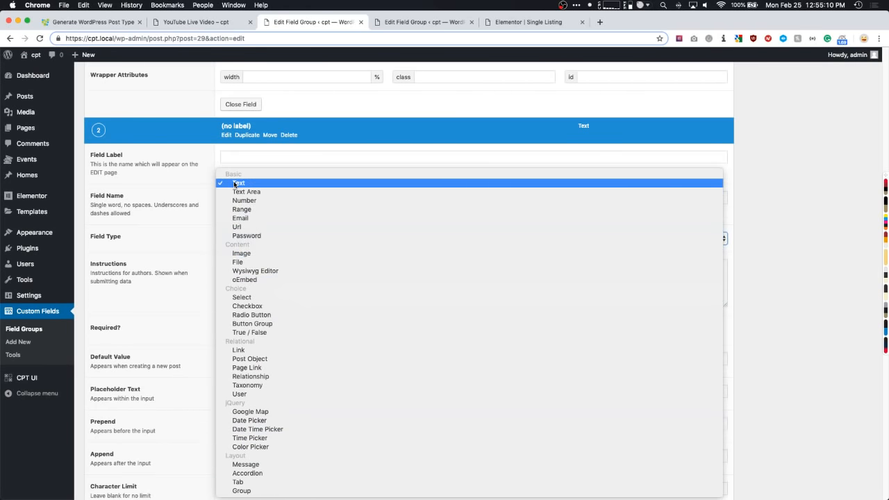
click(165, 225)
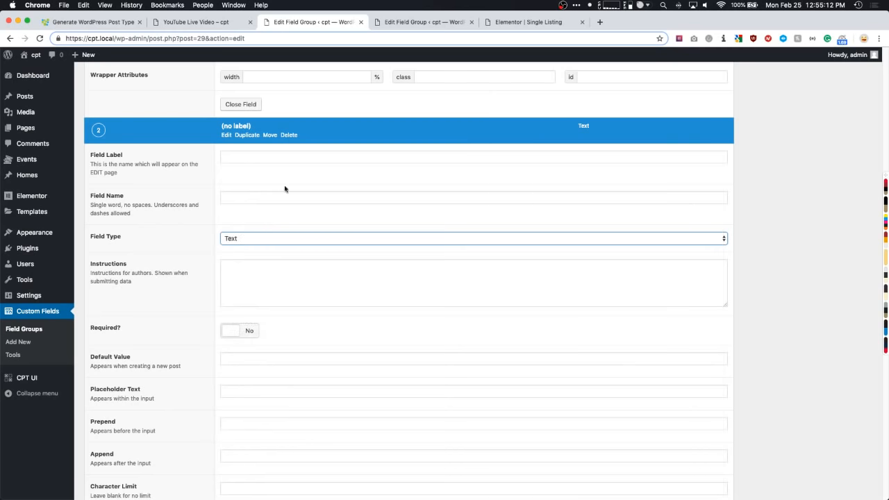
click(230, 157)
text(Emai)
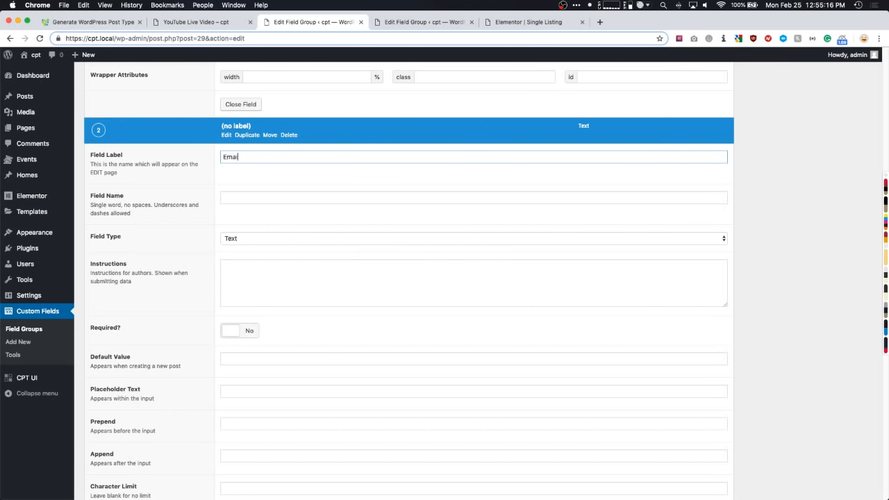
text(l Address)
key(Tab)
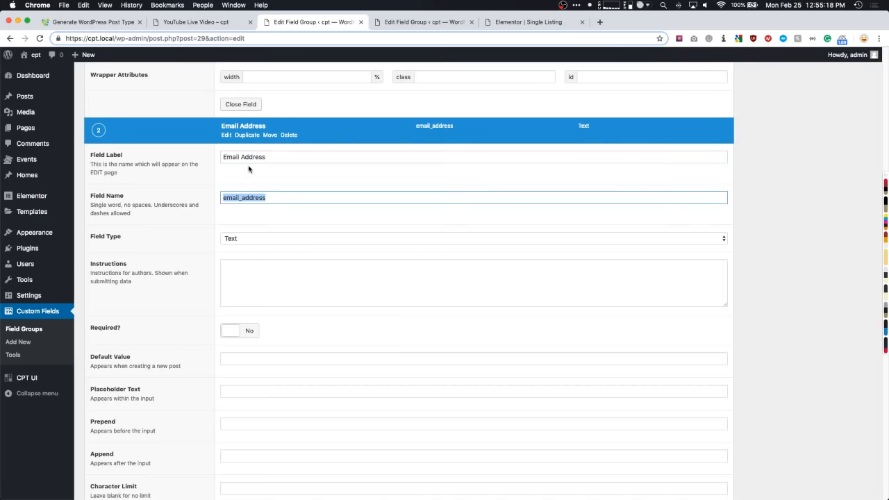
click(248, 241)
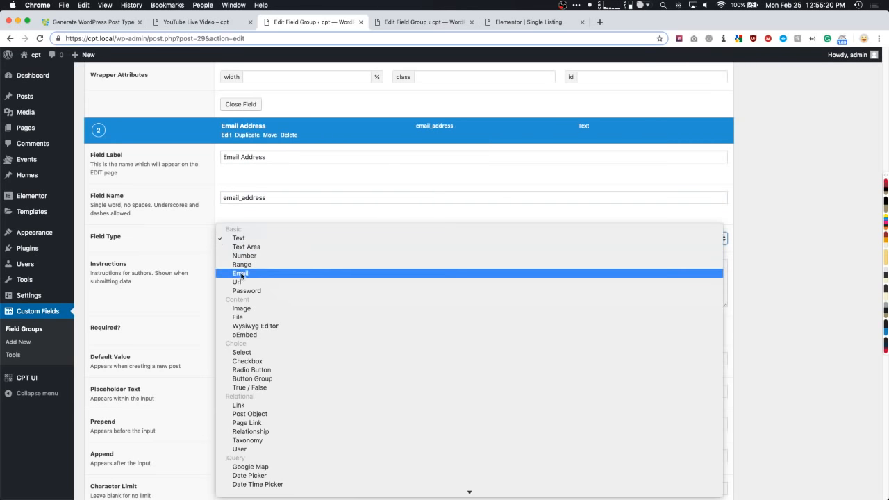
click(245, 274)
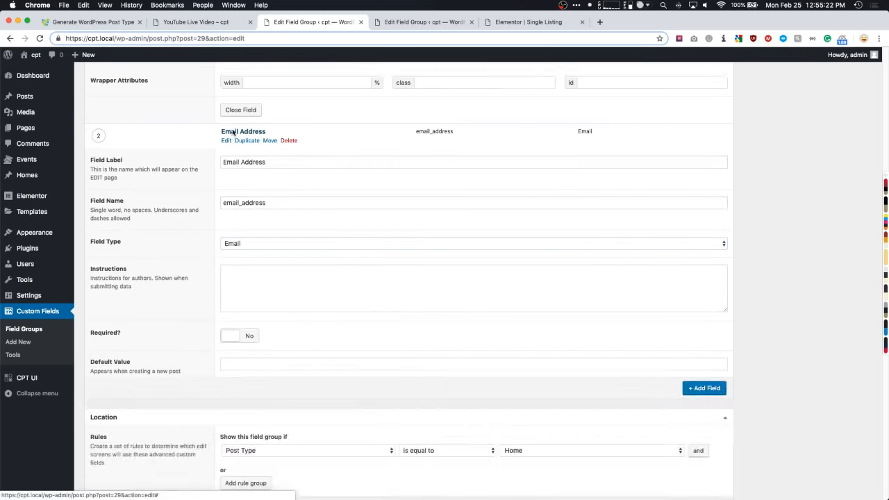
click(233, 126)
scroll(243, 132, up, 10)
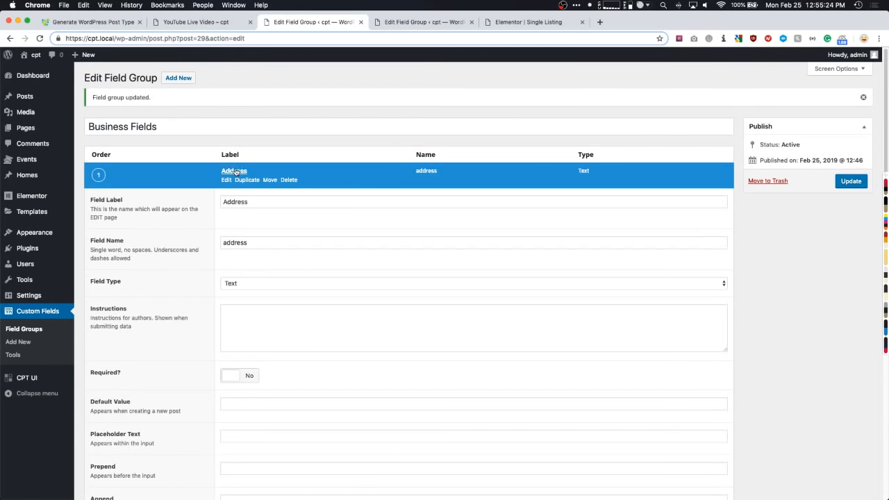
click(234, 171)
- Add a 'Website' field of type Url
click(710, 225)
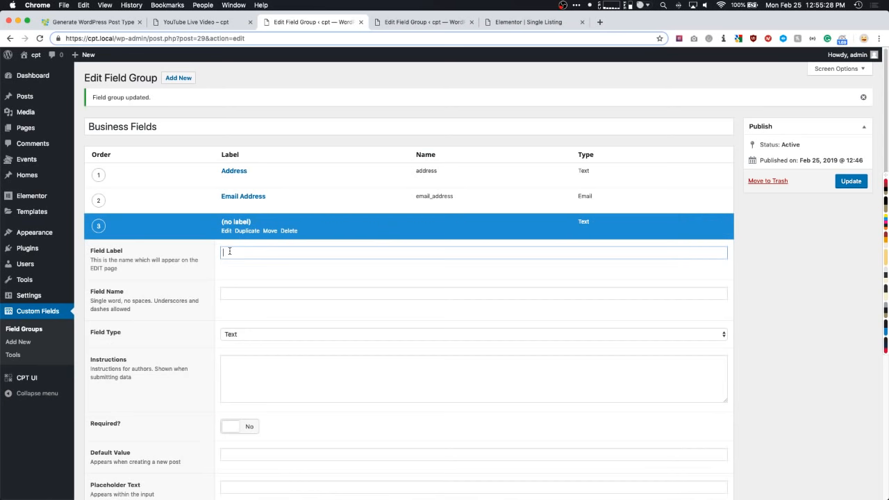
text(Website)
key(Tab)
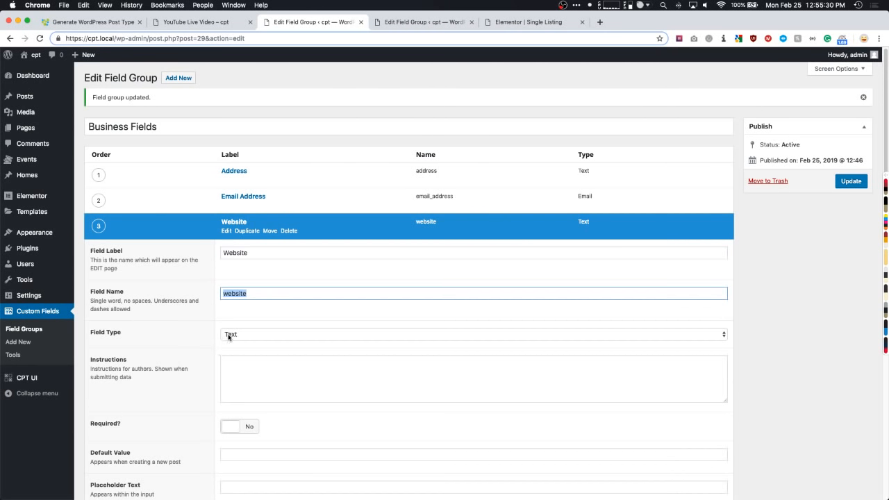
click(230, 337)
click(241, 378)
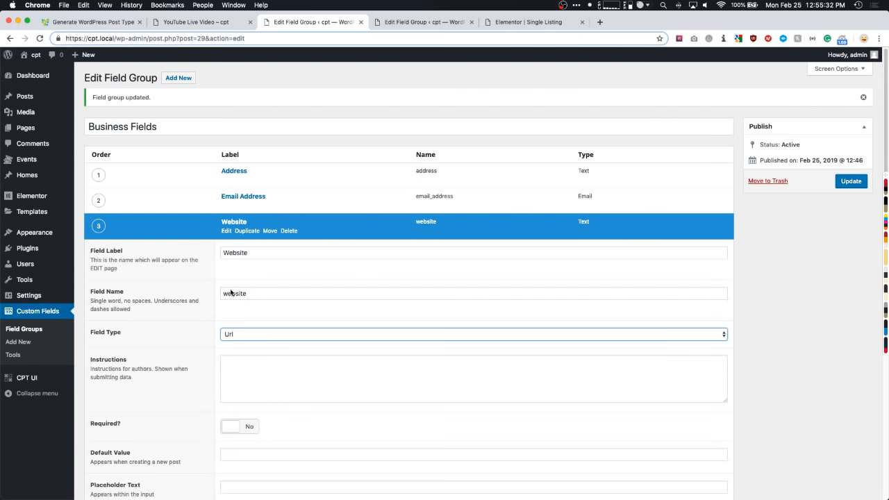
click(233, 222)
- Remove the extra empty fourth field from the group
click(684, 248)
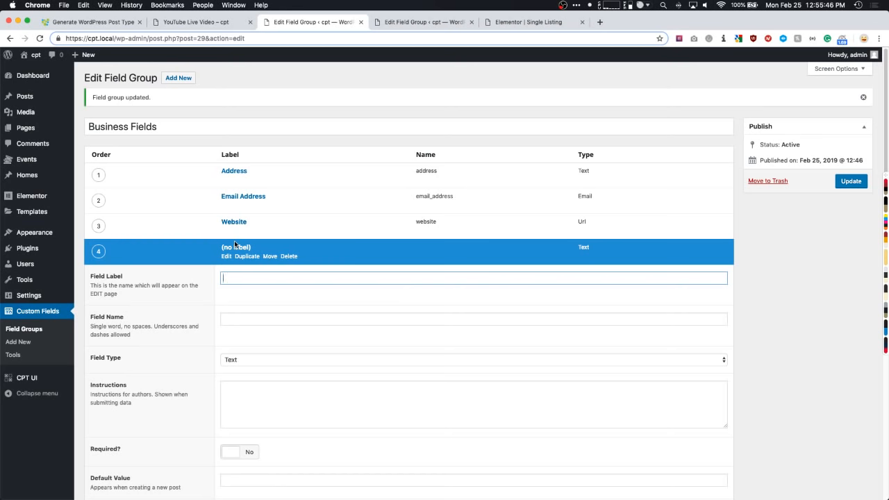
click(288, 256)
click(298, 243)
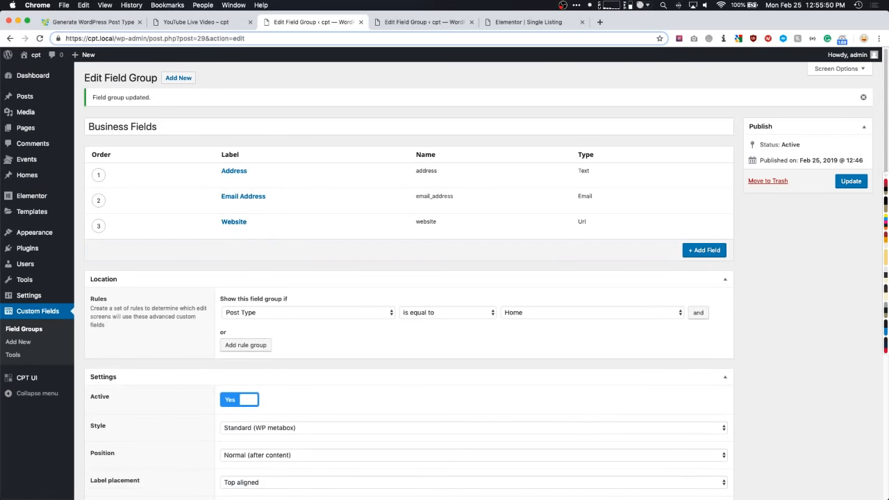
- Save the field group and create the 'business' post type labelled Businesses / Business in CPT UI
click(851, 181)
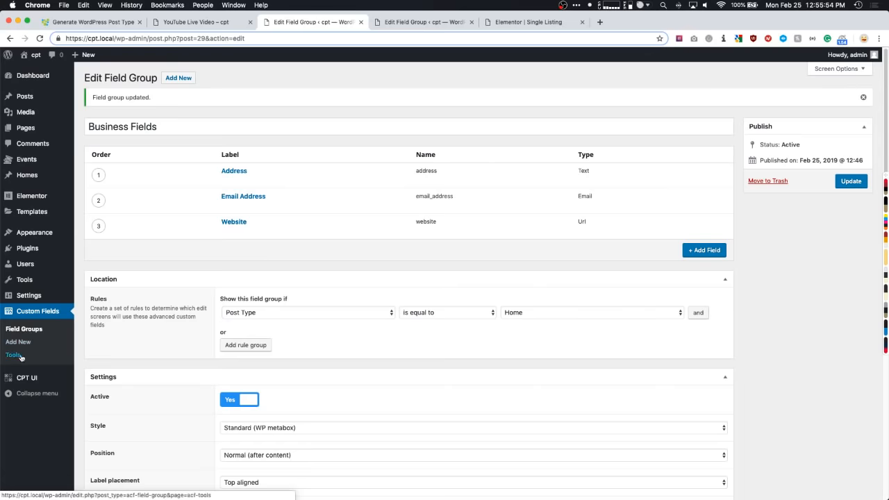
mouse_move(28, 378)
click(98, 380)
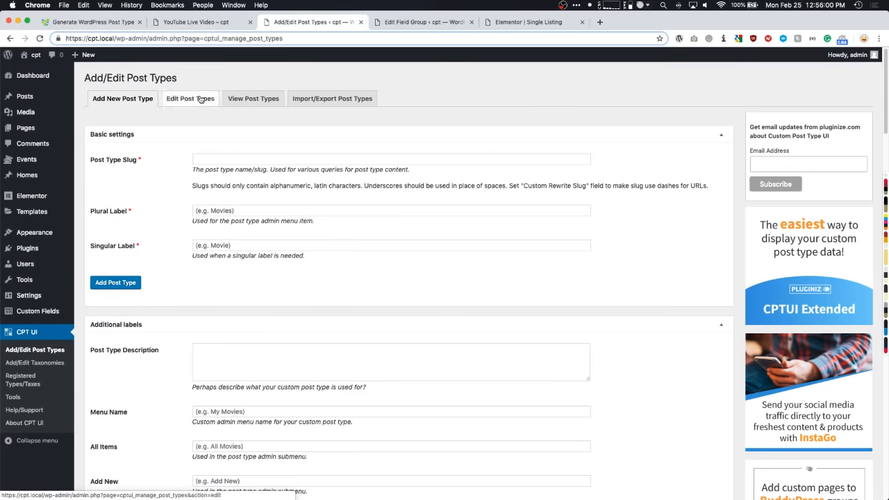
click(217, 156)
text(business)
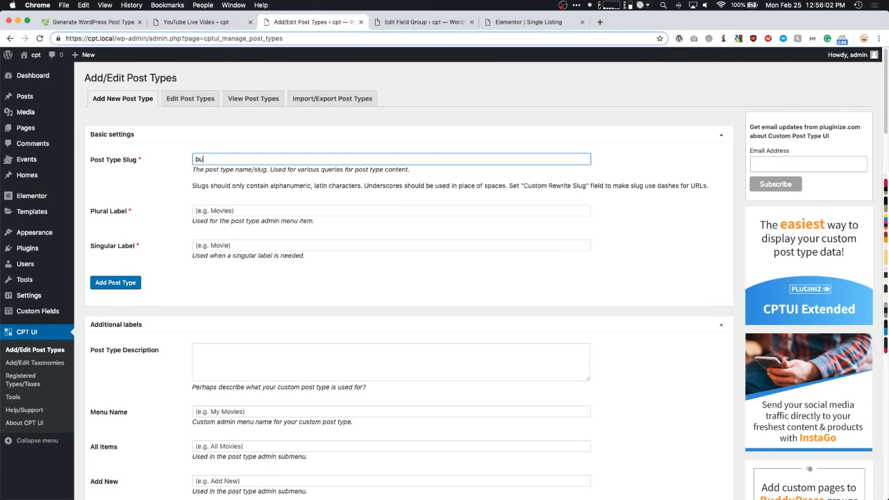
key(Tab)
text(Business)
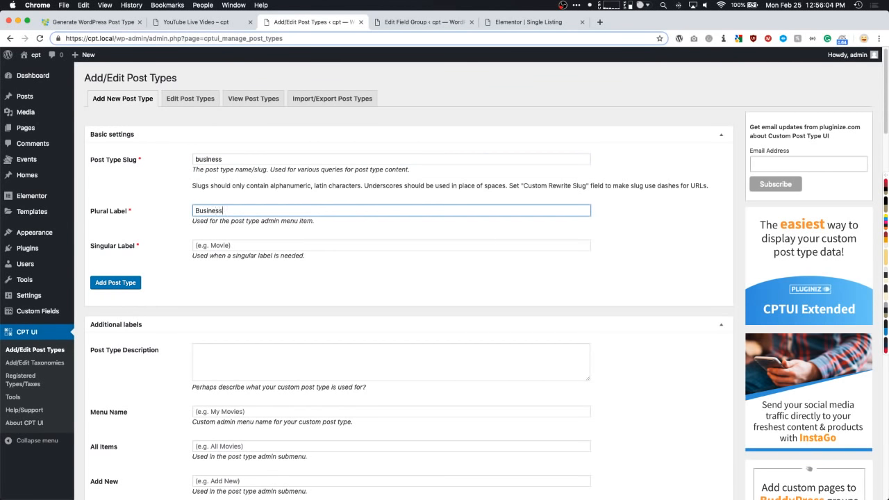
text(es)
key(Tab)
text(Busine)
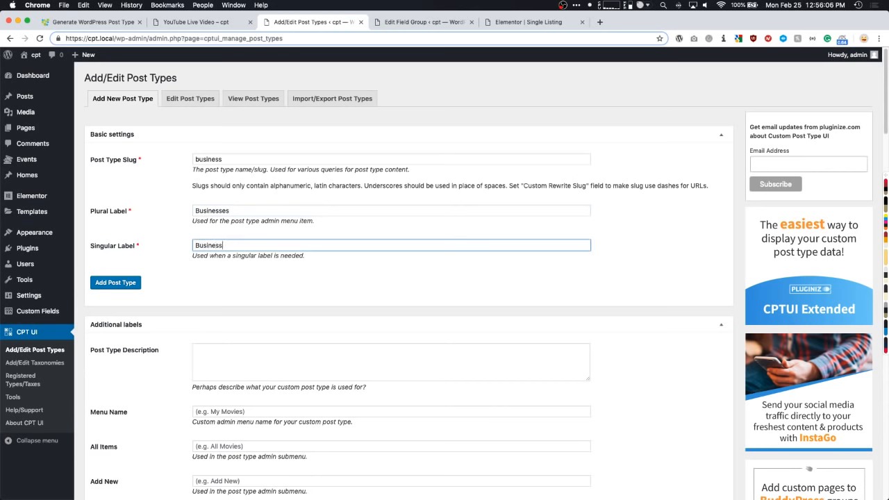
click(132, 283)
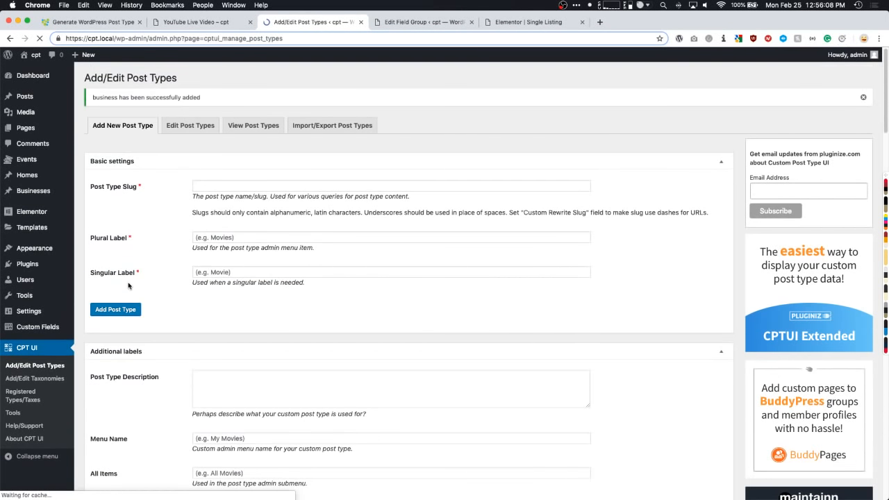
- Set the Business Fields location rule to Post Type is Business and update the group
mouse_move(42, 327)
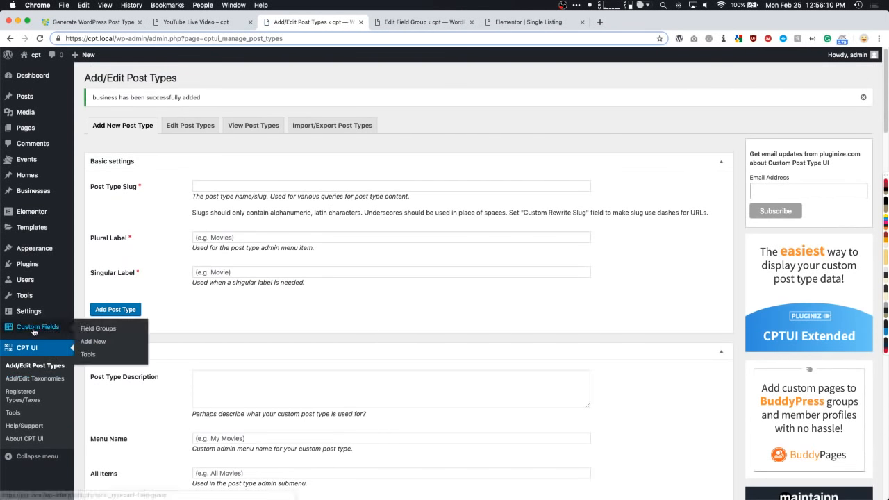
click(95, 332)
click(125, 131)
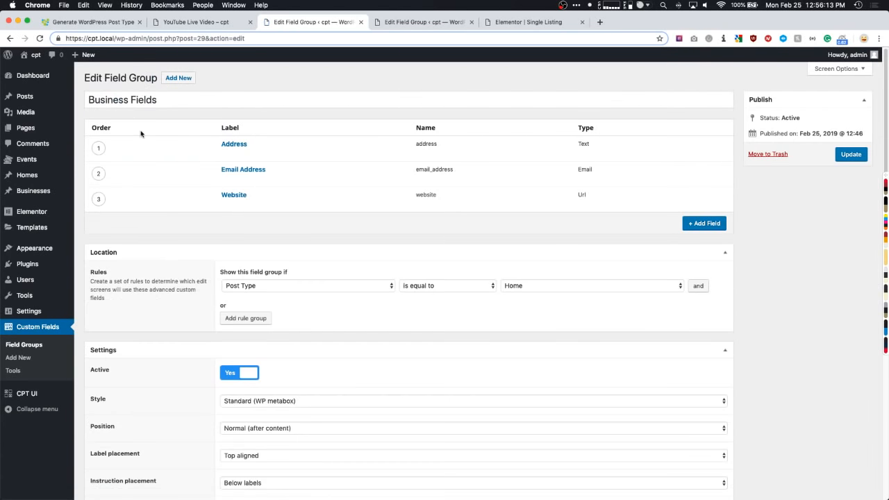
click(564, 287)
click(538, 293)
click(851, 154)
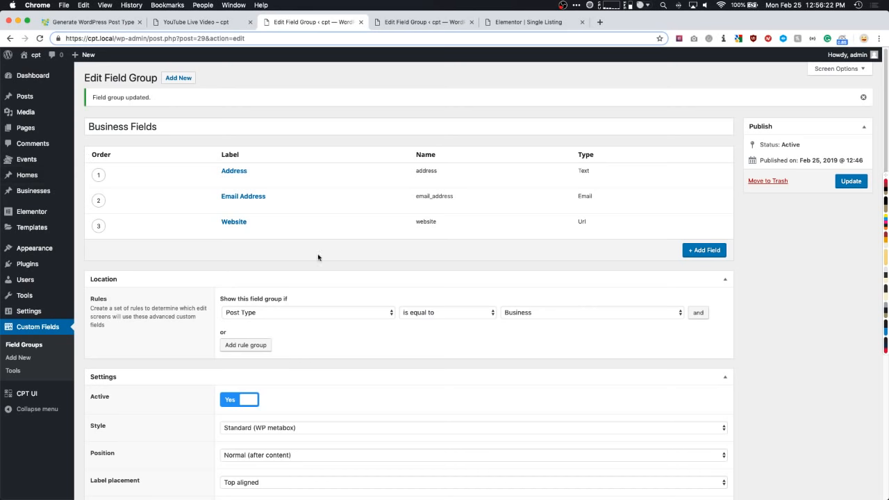
- Delete a stray empty fourth field and go to the All Businesses list
click(684, 252)
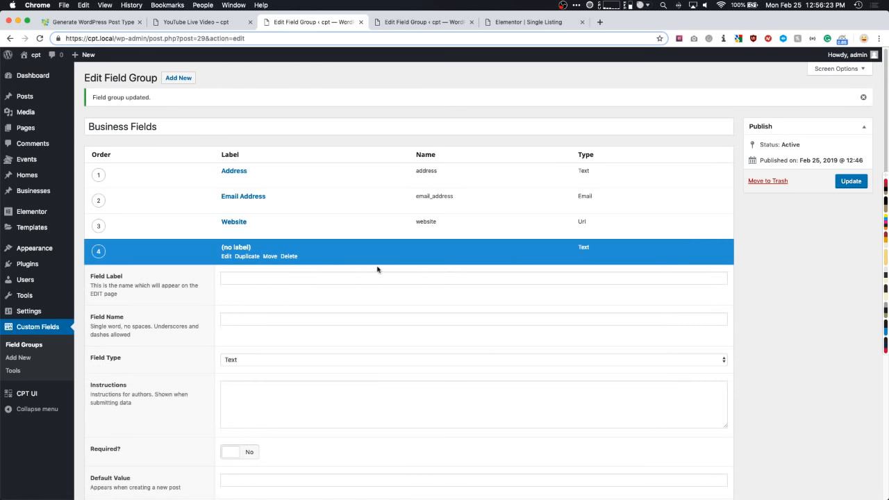
click(288, 257)
click(297, 242)
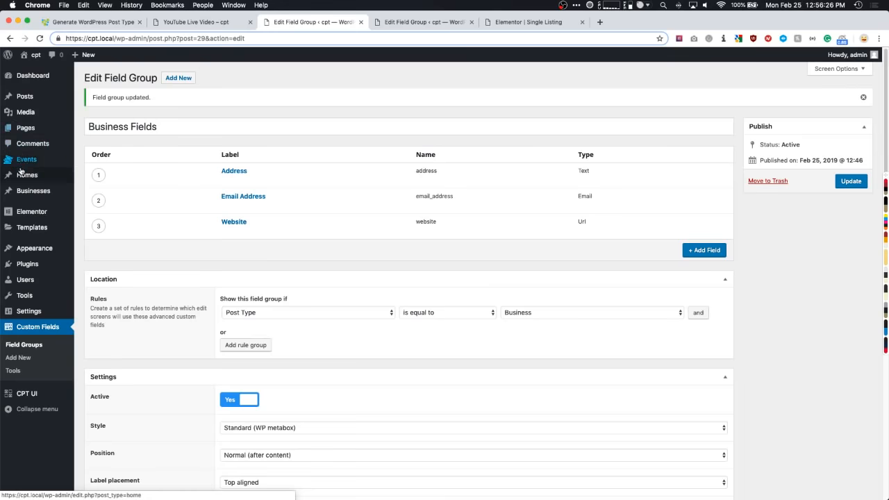
mouse_move(21, 193)
click(111, 193)
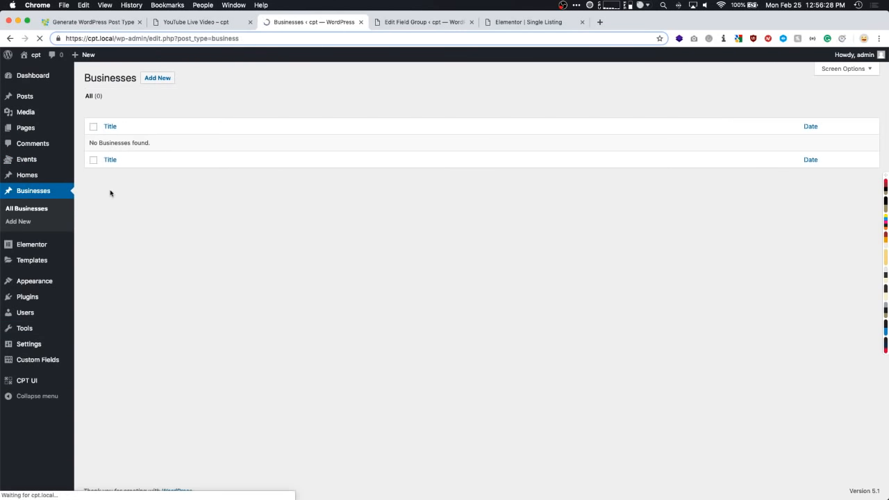
- Create a new Business post titled 'Wattz Web Design and Marketing'
click(157, 78)
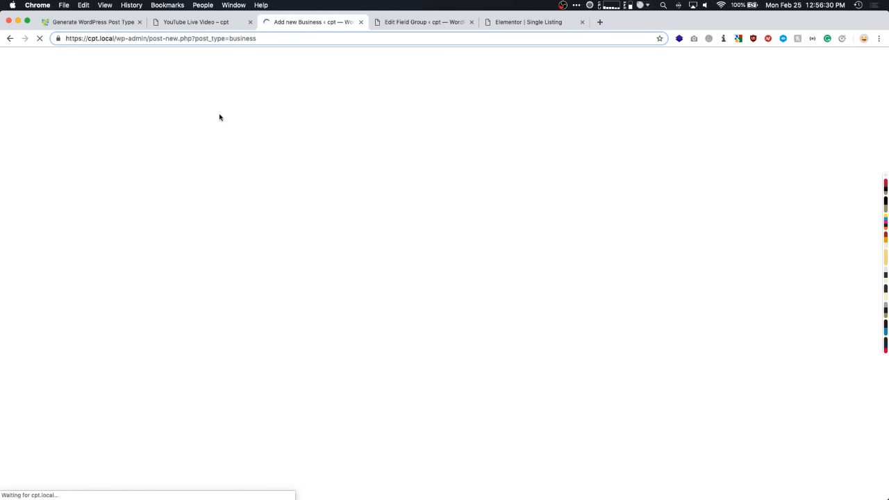
text(Wa)
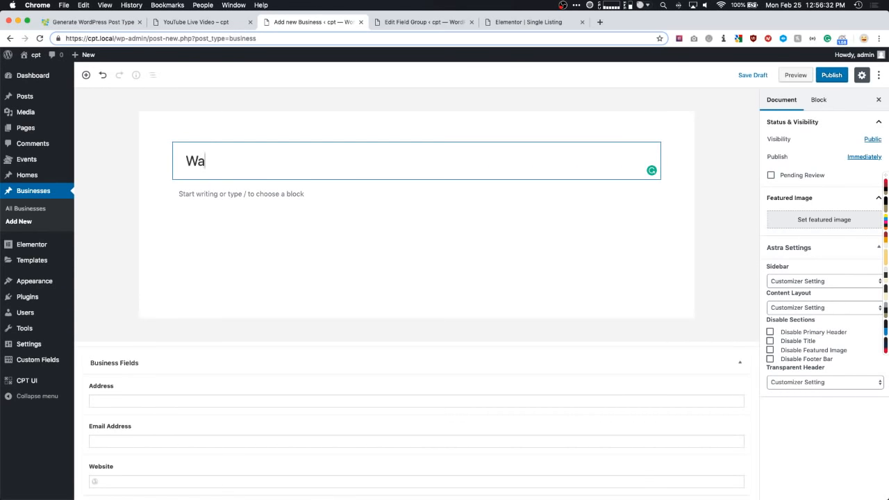
text(ttz Web des)
key(BackSpace)
key(BackSpace)
key(BackSpace)
key(BackSpace)
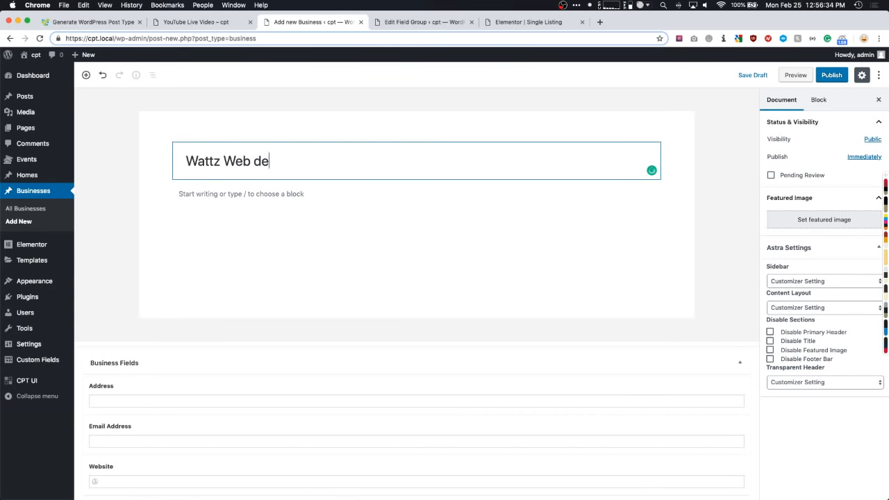
text(Desi)
text(d MArke)
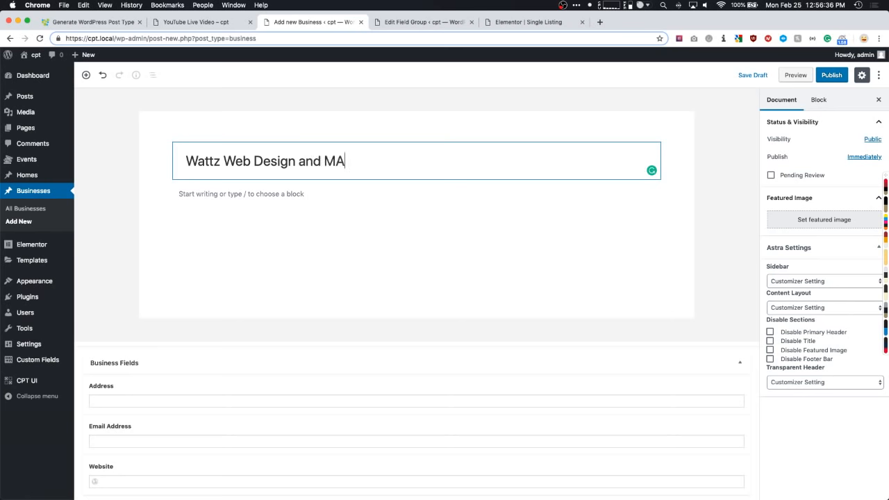
key(BackSpace)
key(BackSpace)
key(BackSpace)
key(BackSpace)
text(arketing)
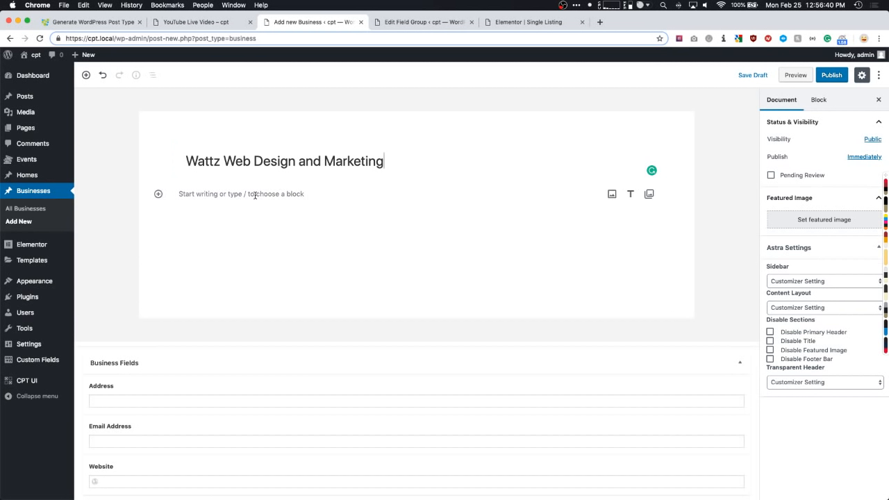
- Paste generated lorem ipsum placeholder paragraphs into the post body
click(316, 190)
click(722, 38)
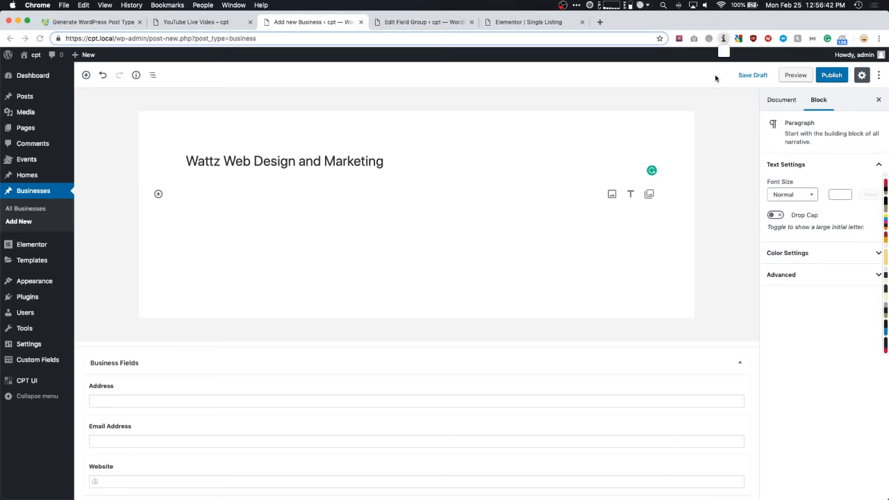
drag(601, 57, 609, 57)
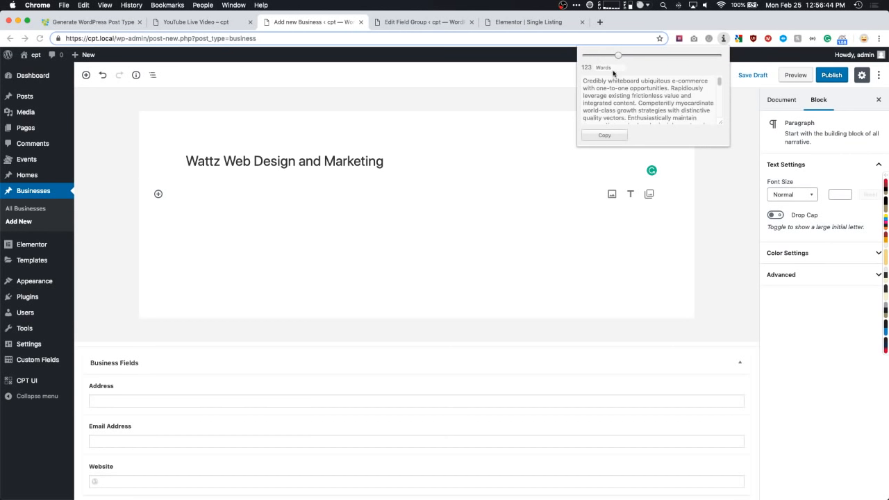
click(602, 135)
click(224, 237)
key(super+v)
- Begin entering the business's street address in the Address field
scroll(201, 225, down, 2)
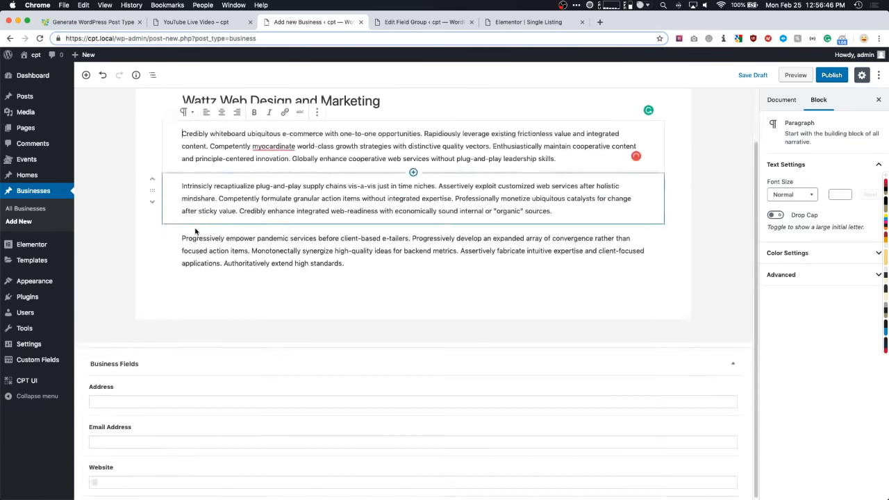
click(110, 402)
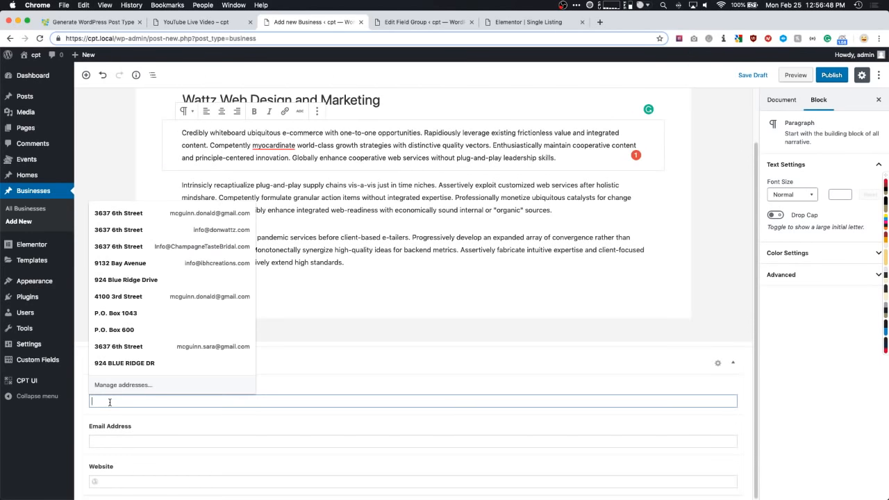
text(1234 New York Avenue New York)
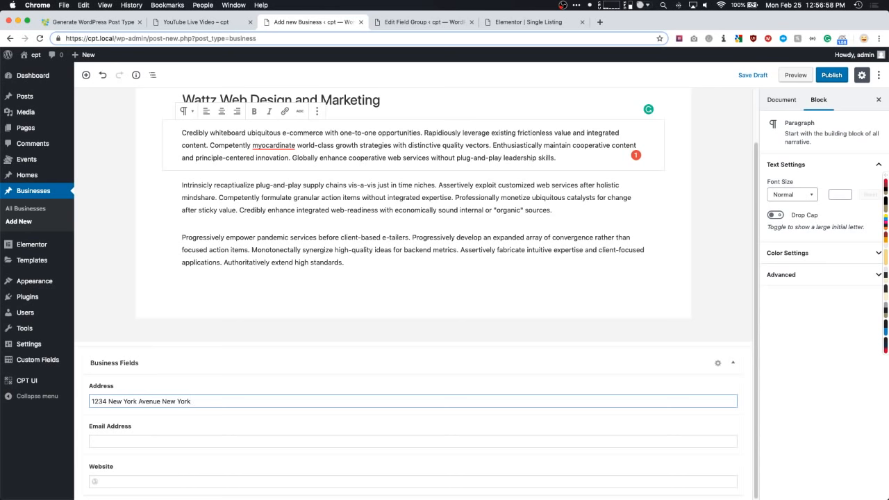
- Fill in the business e-mail address and the website field
click(104, 443)
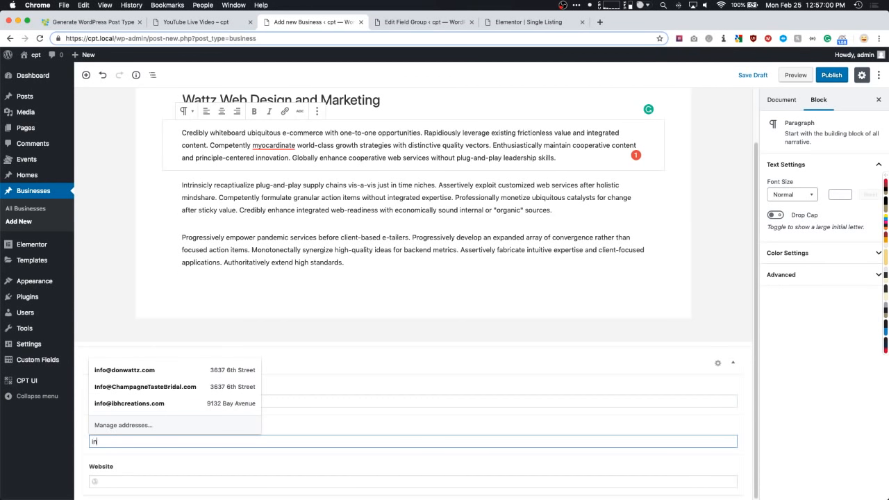
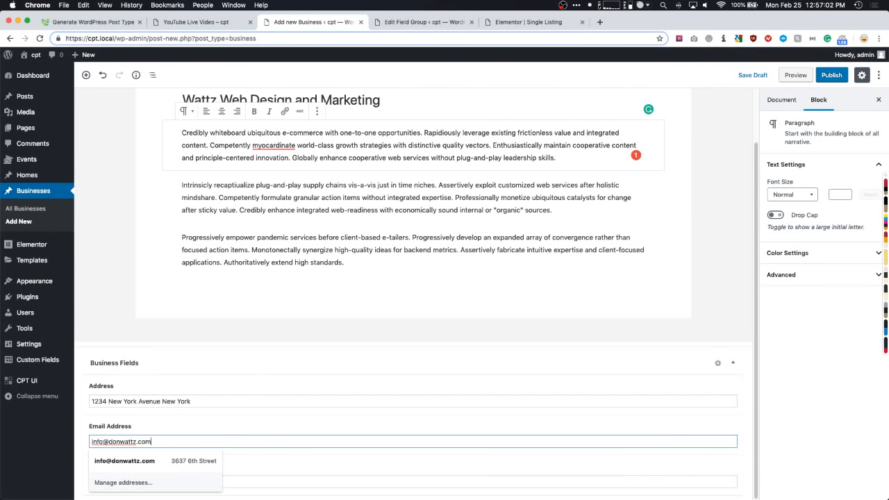
key(Tab)
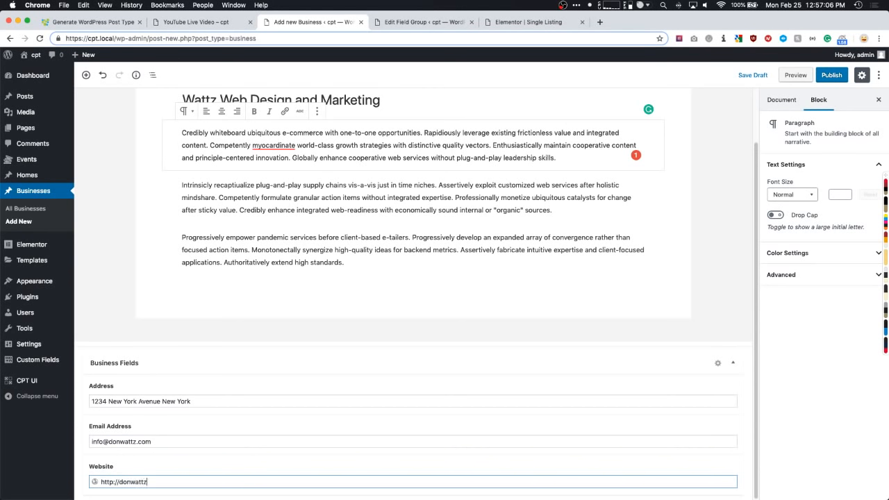
click(827, 318)
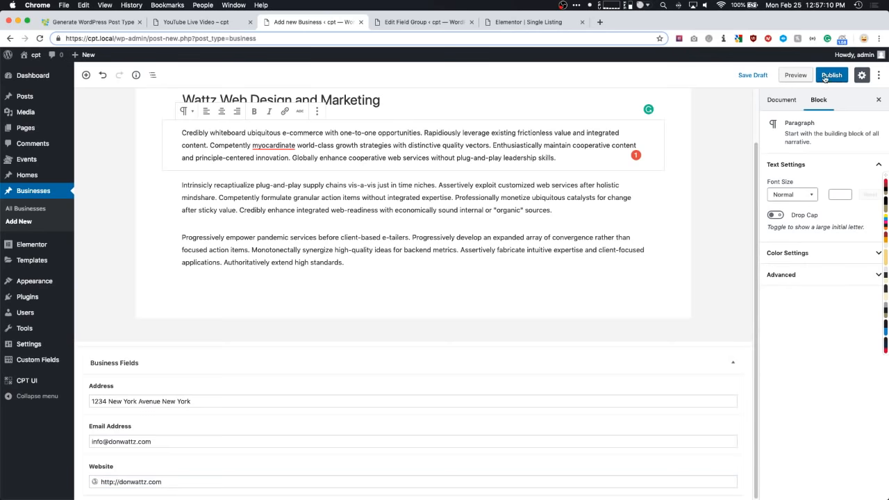
- Set the night skyline photo as the featured image and publish the post
click(779, 99)
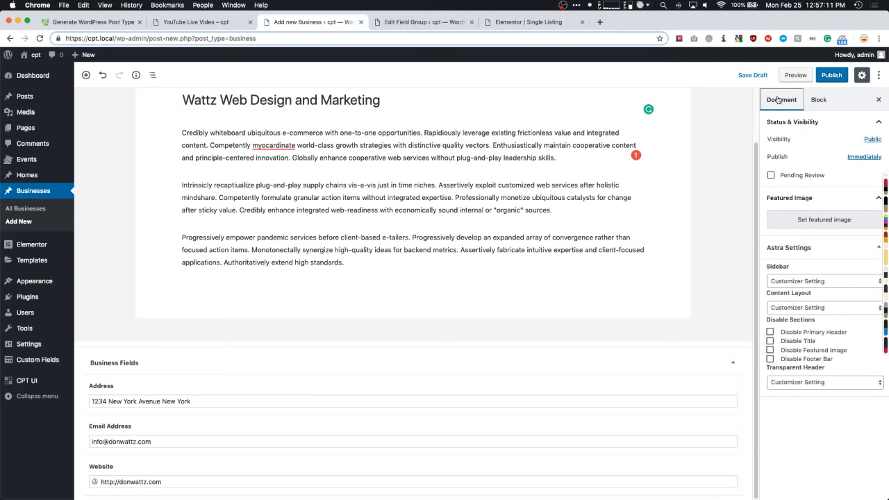
click(797, 218)
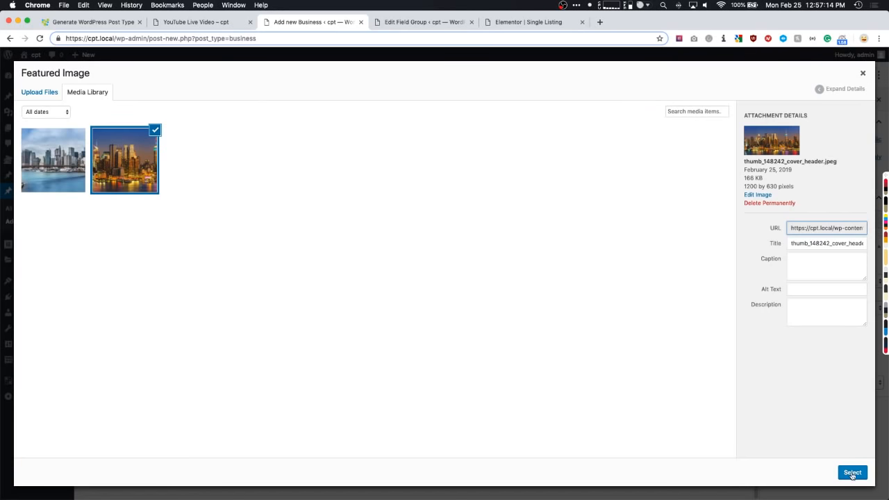
click(852, 473)
click(831, 75)
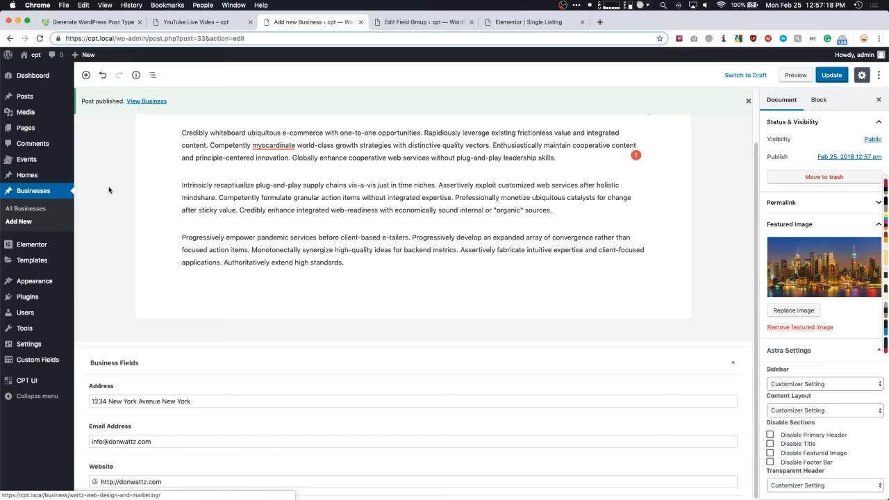
- Create a Theme Builder Single template for the Business post type named 'Single Business'
mouse_move(42, 261)
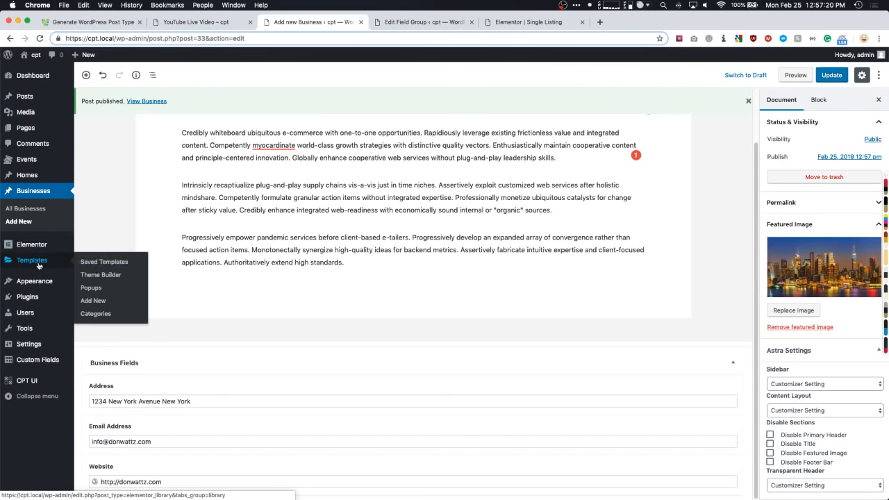
click(98, 277)
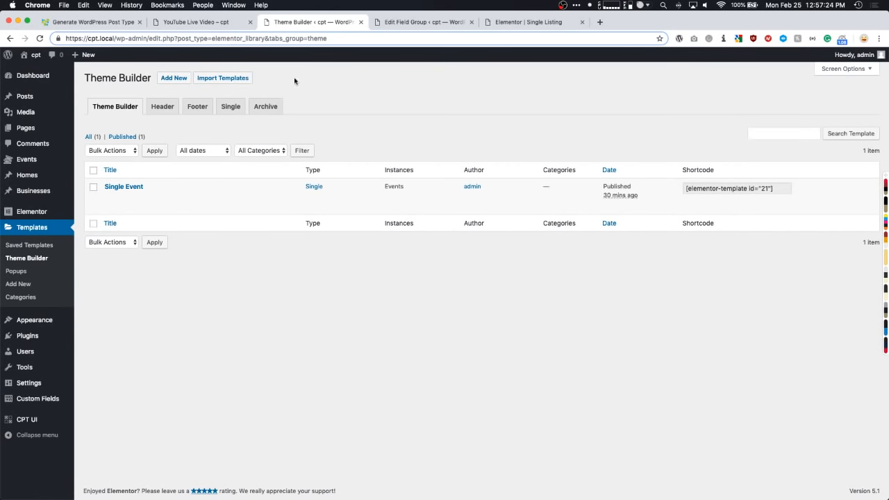
click(229, 107)
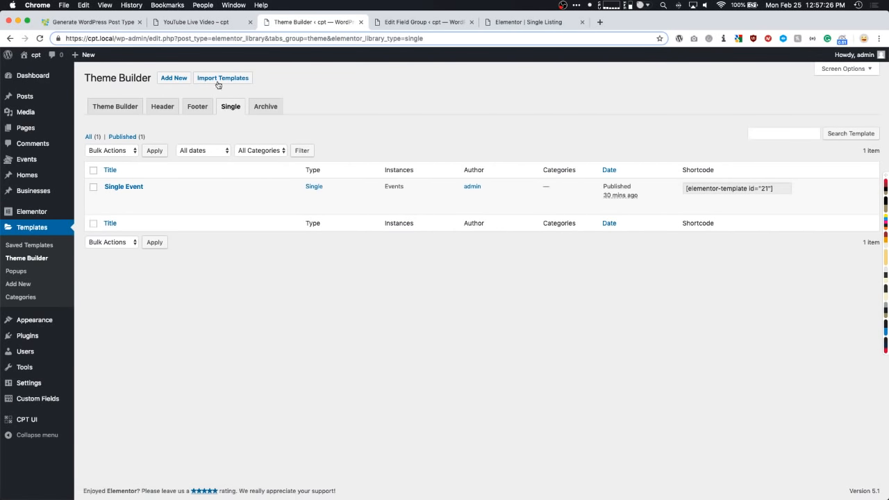
click(174, 77)
click(497, 287)
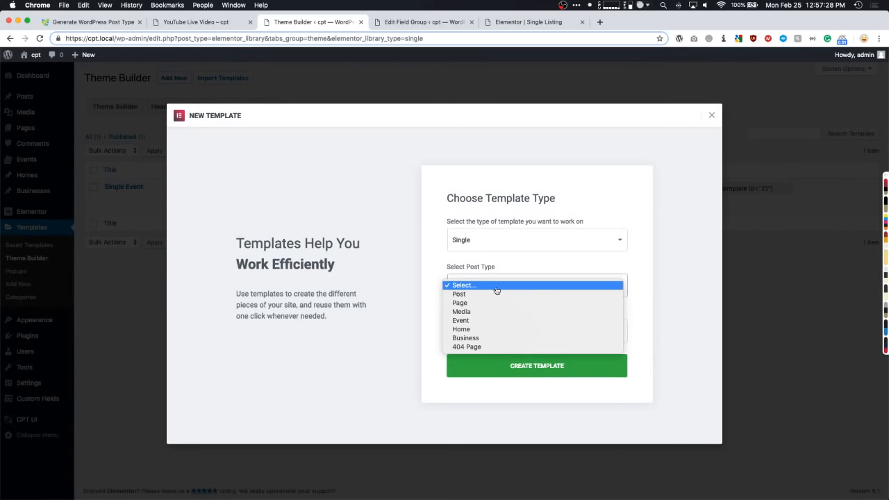
click(467, 339)
click(480, 331)
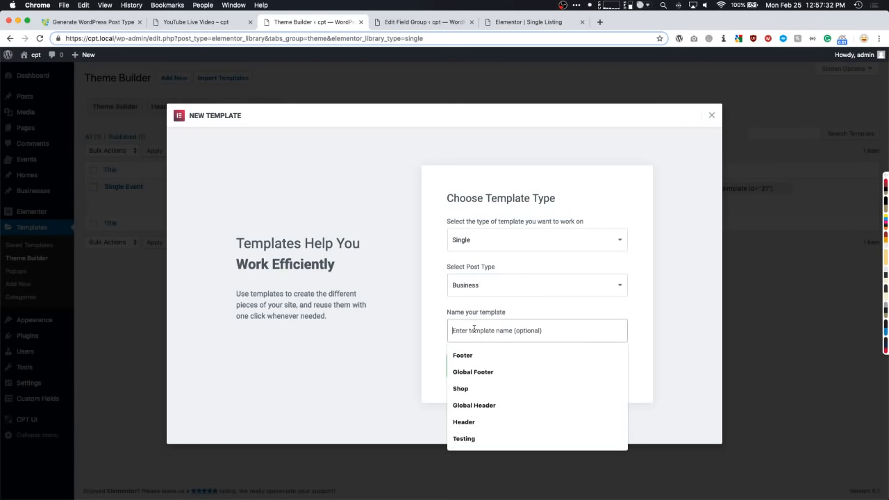
text(Single Business)
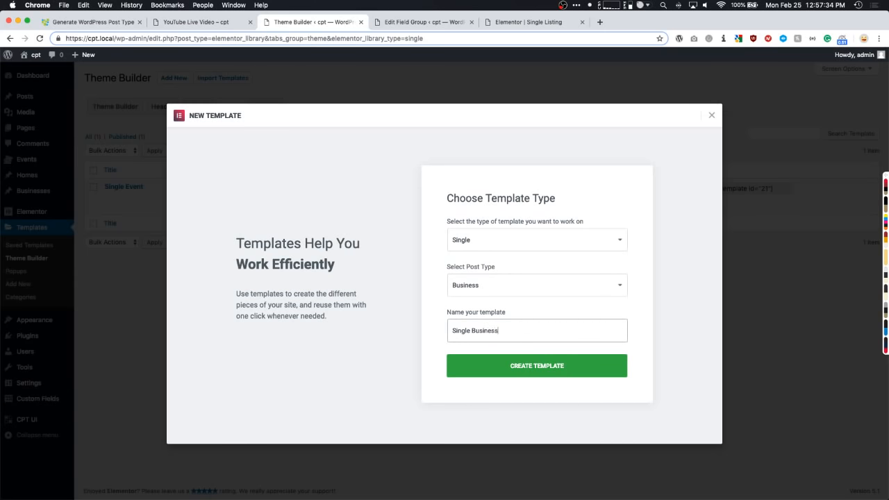
click(480, 366)
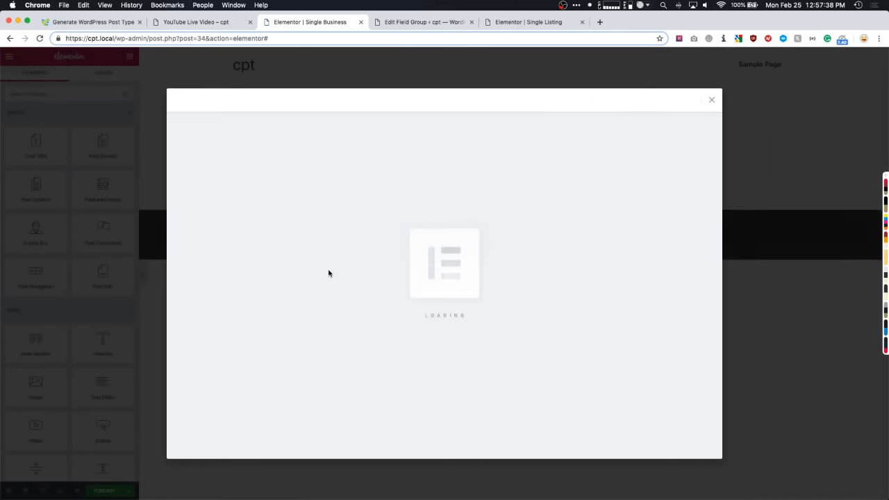
- Close the template library and add a 33/66 two-column section
click(713, 101)
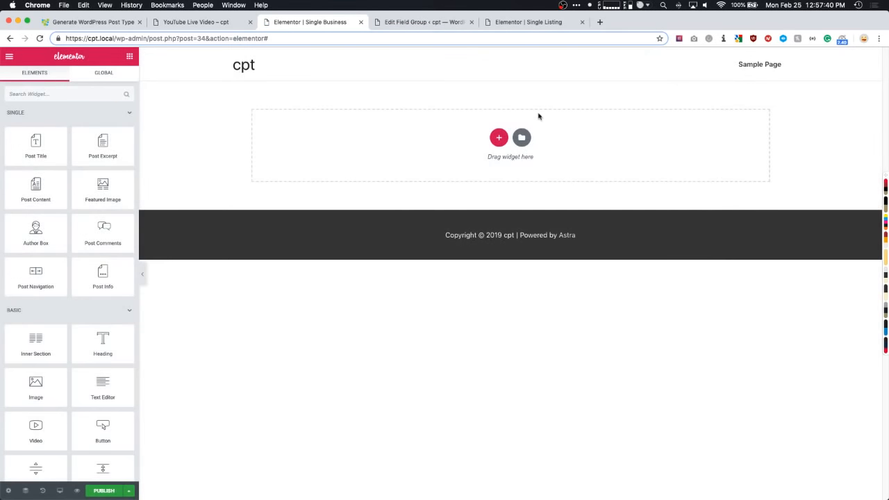
click(499, 139)
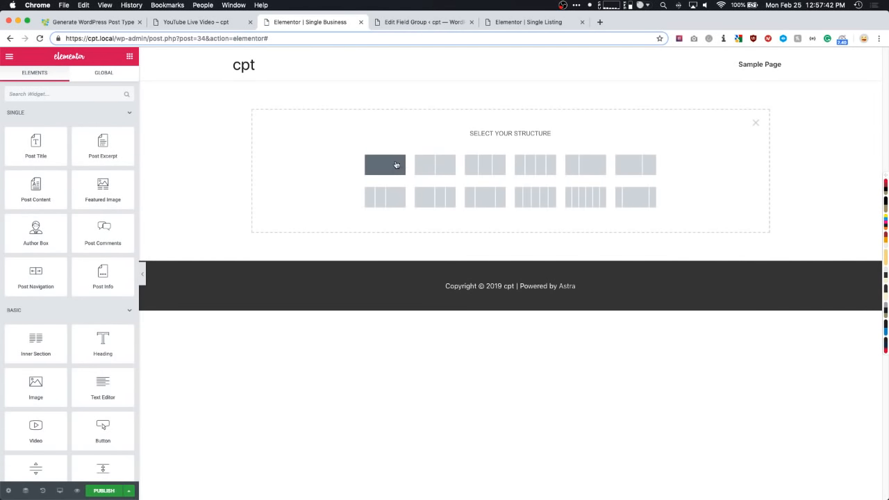
click(470, 156)
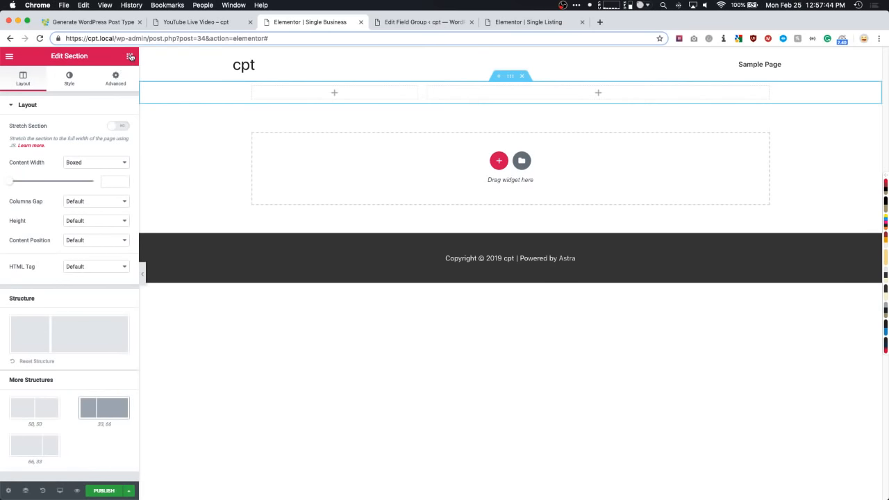
- Put a dynamic Featured Image widget on the left and the Post Title on the right
click(129, 56)
drag(35, 385, 297, 93)
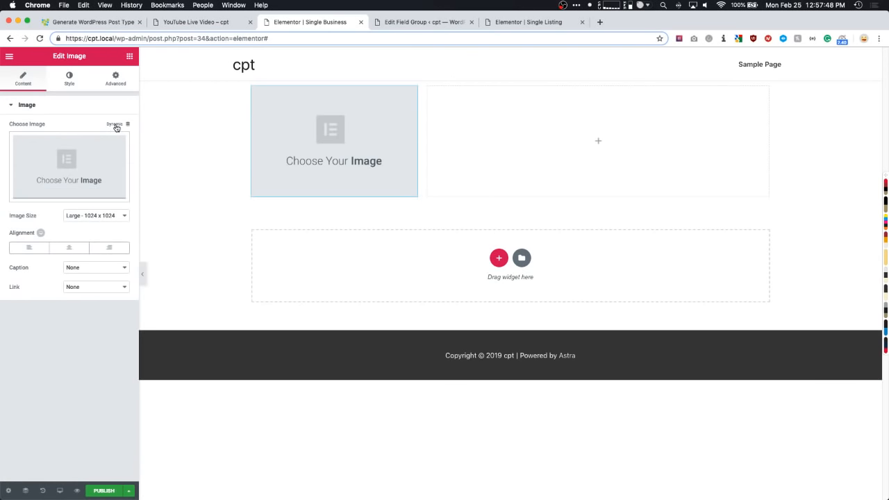
click(117, 125)
click(56, 152)
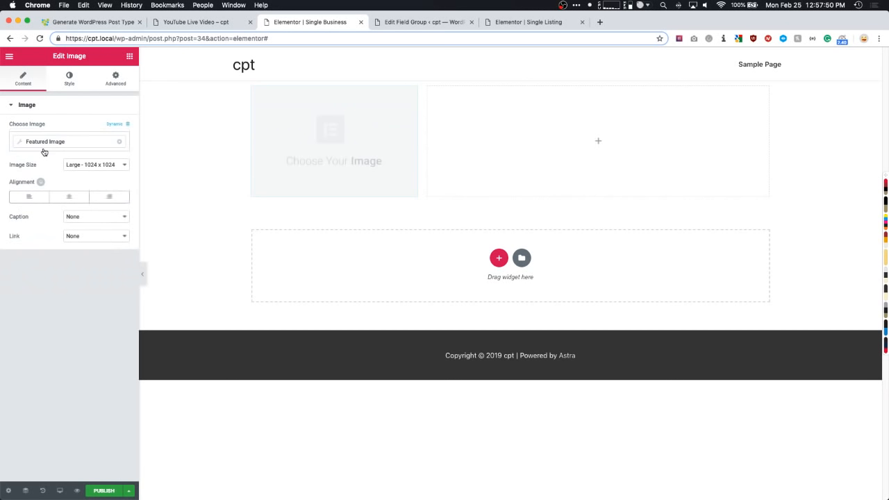
click(129, 56)
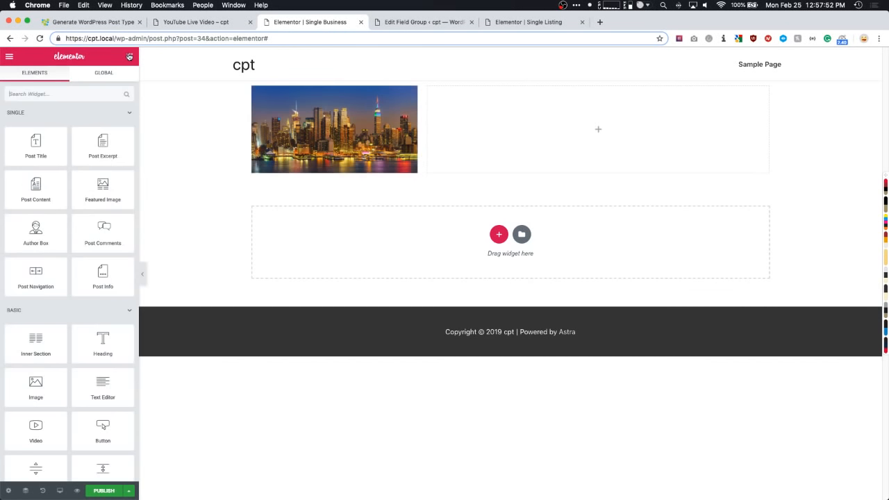
drag(32, 148, 486, 117)
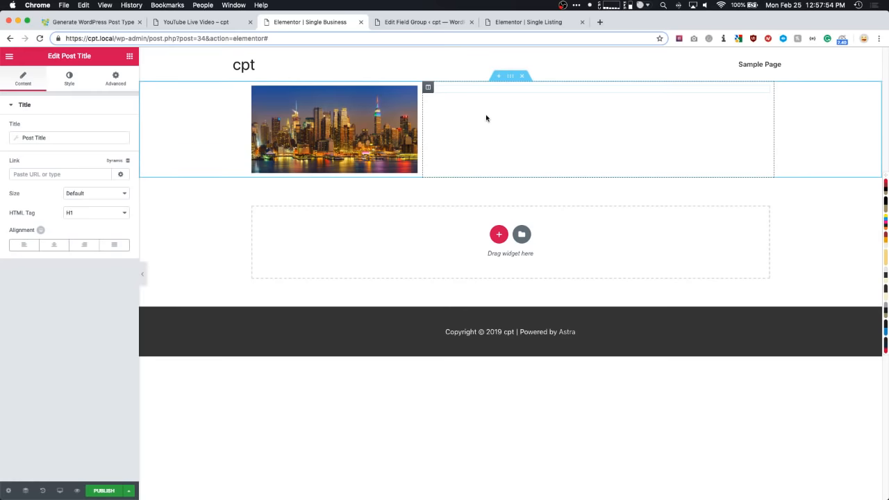
mouse_move(764, 95)
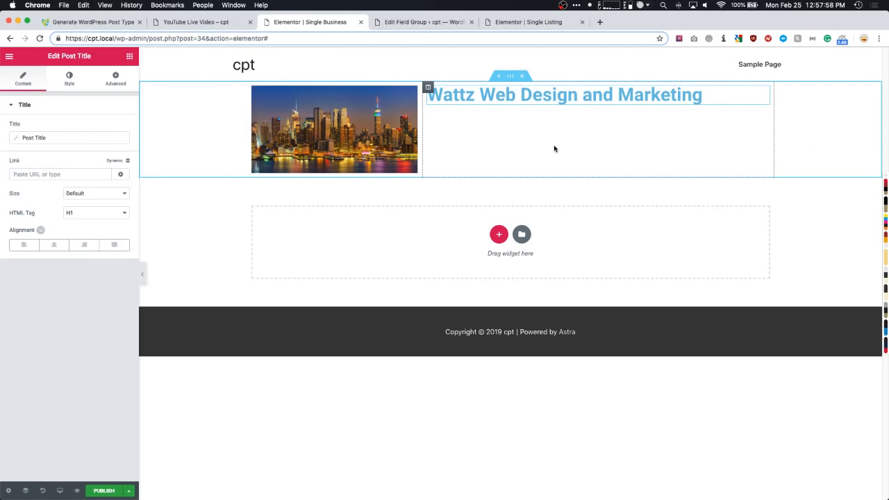
- Replace the trial section with a single-column section using the featured image as its classic background
click(521, 76)
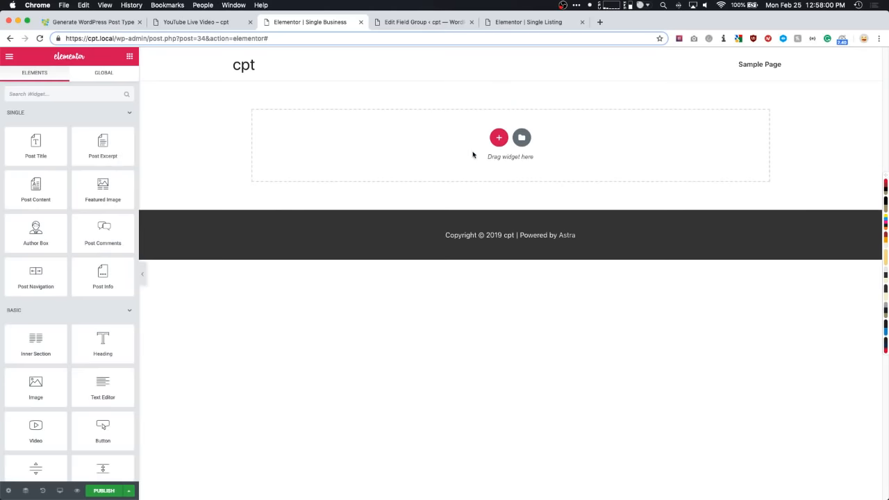
click(499, 139)
click(387, 165)
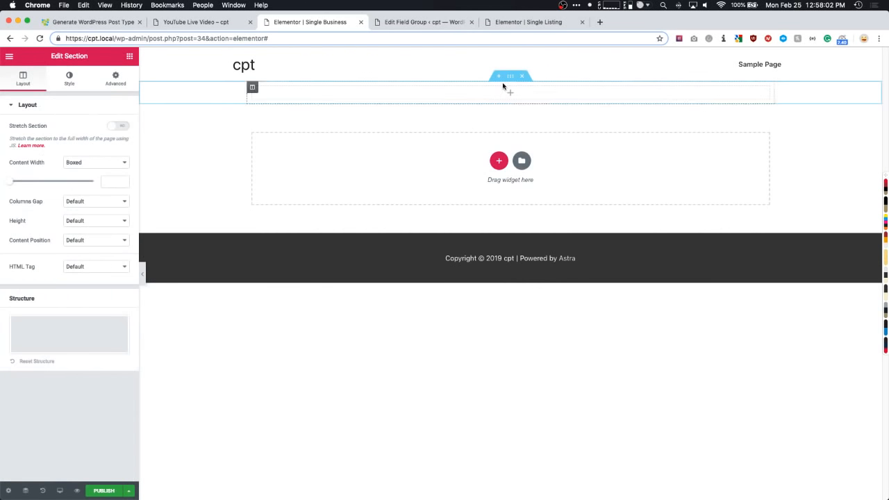
click(69, 78)
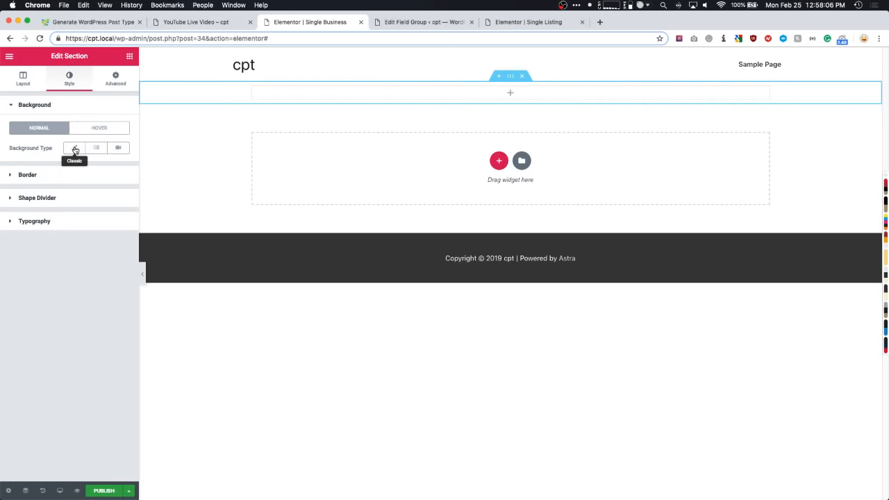
click(75, 150)
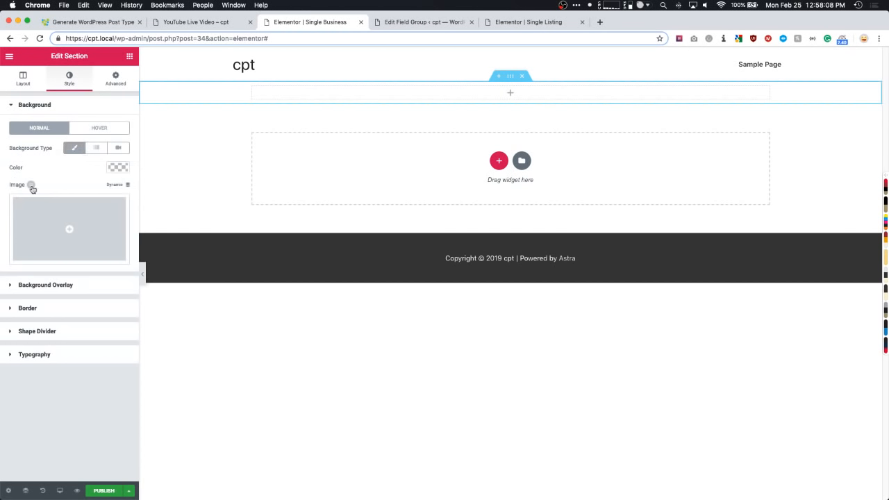
click(115, 186)
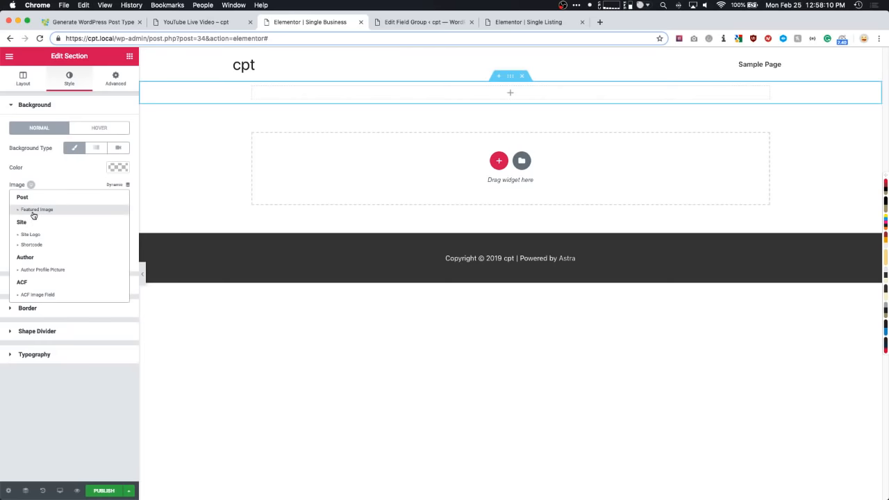
click(33, 212)
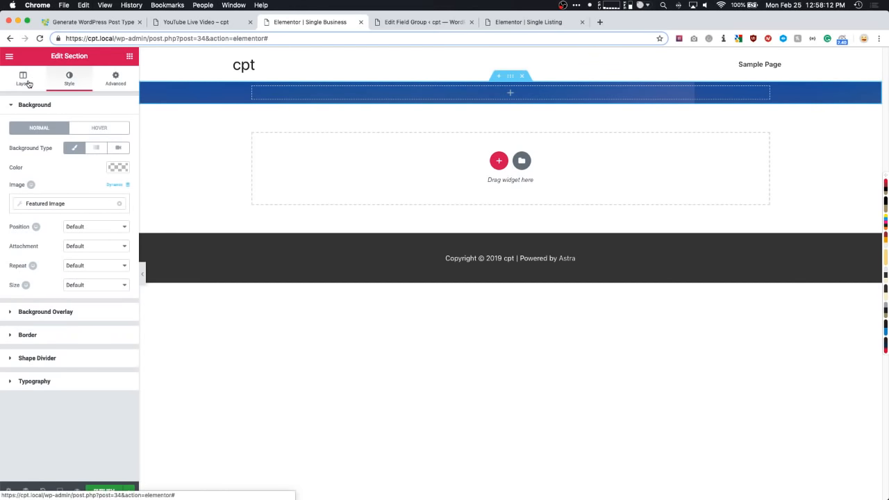
- Give the hero a 400 minimum height and add a white Post Title inside it
click(32, 82)
click(81, 220)
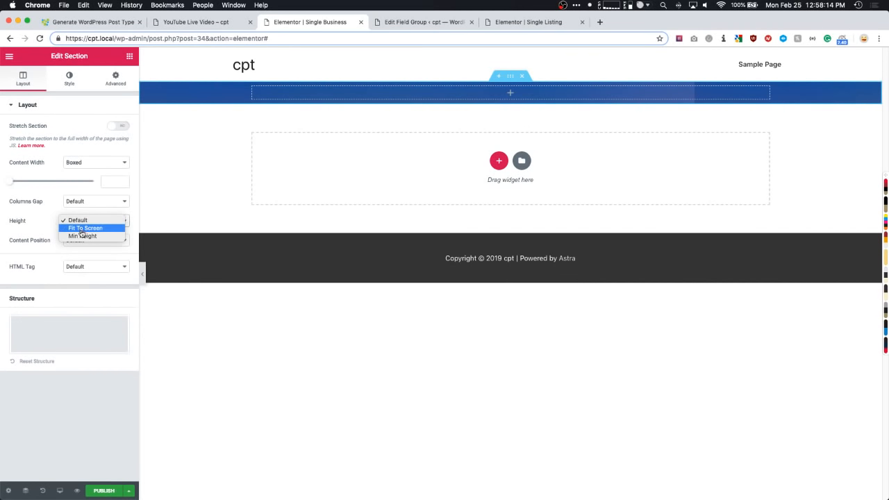
click(82, 236)
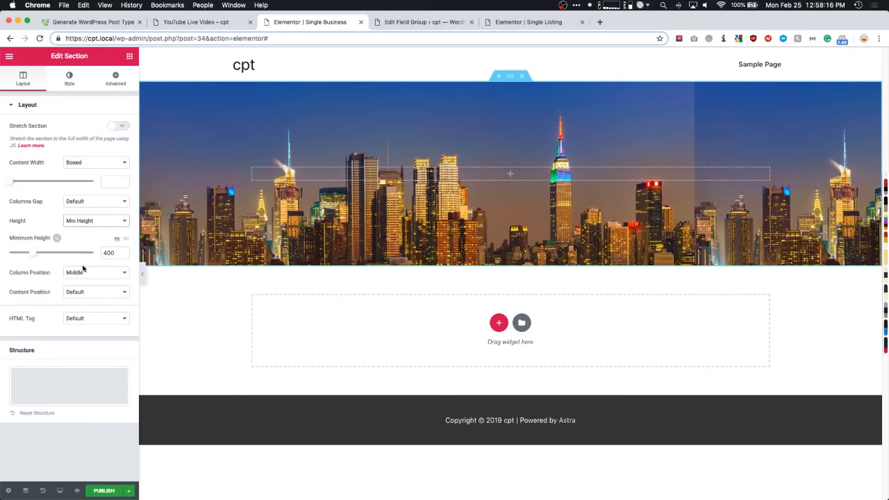
click(129, 57)
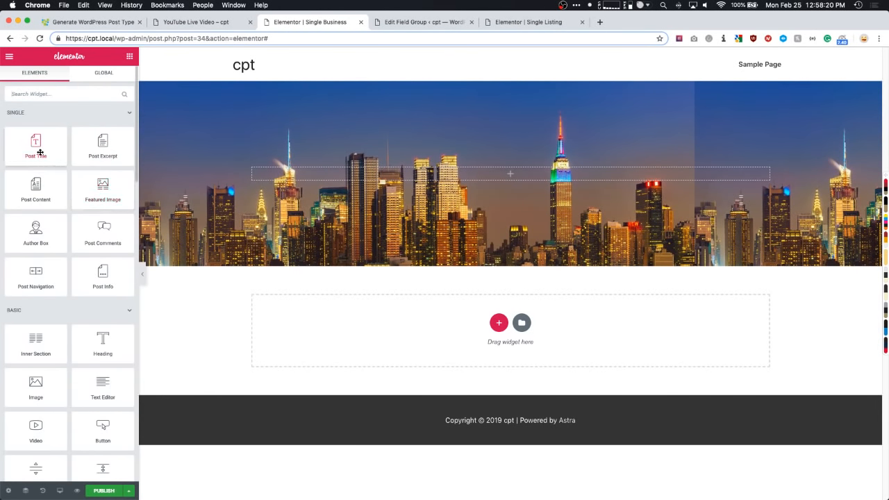
drag(39, 152, 395, 175)
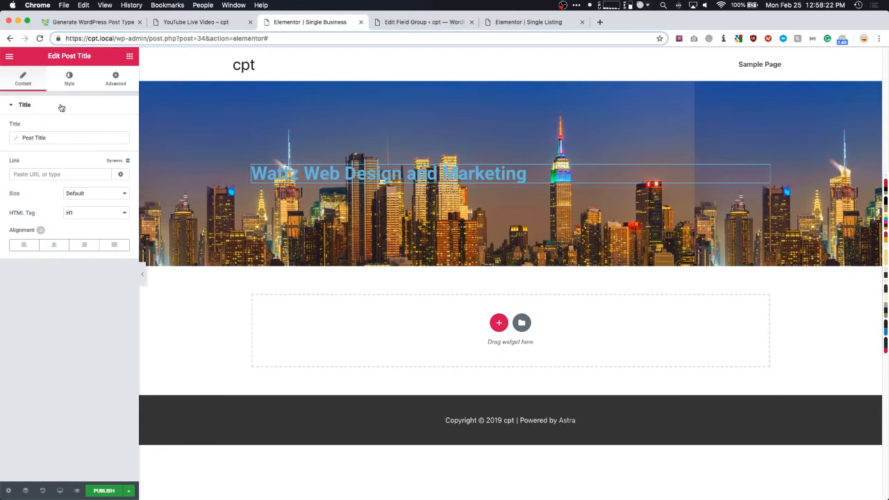
click(69, 80)
click(118, 128)
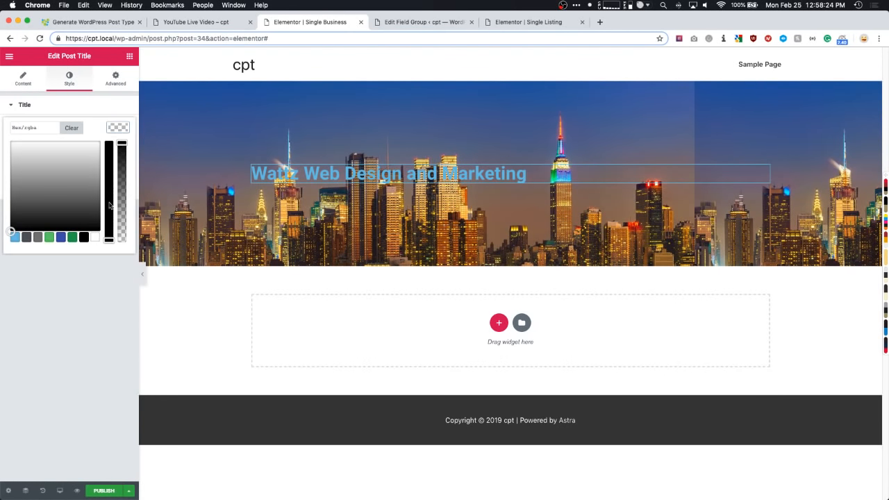
click(97, 238)
- Set the hero's column position to Bottom so the title sits at its base
click(510, 75)
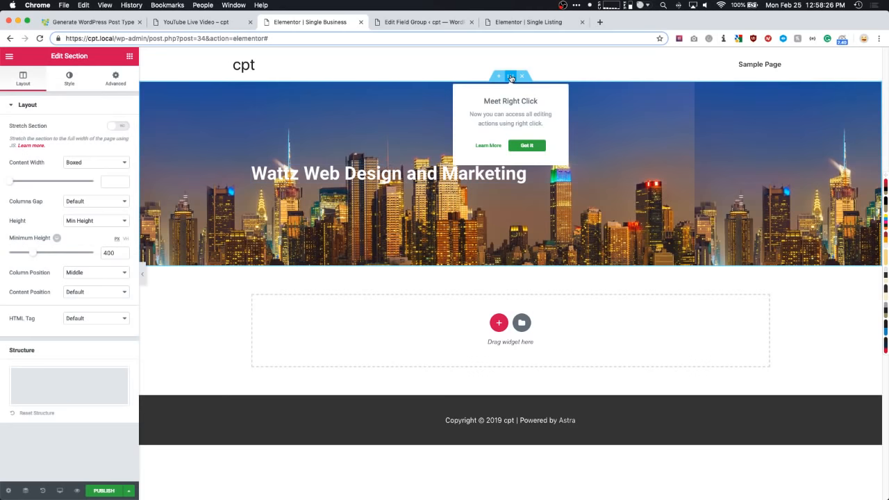
click(513, 142)
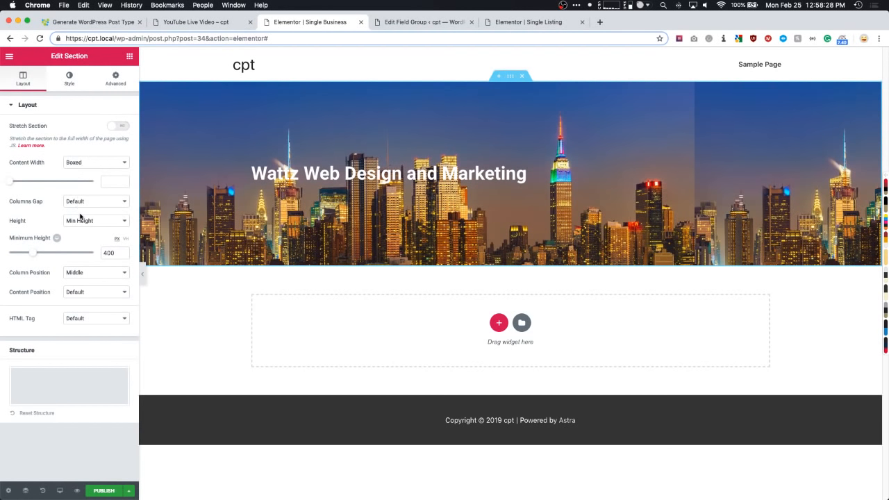
click(83, 276)
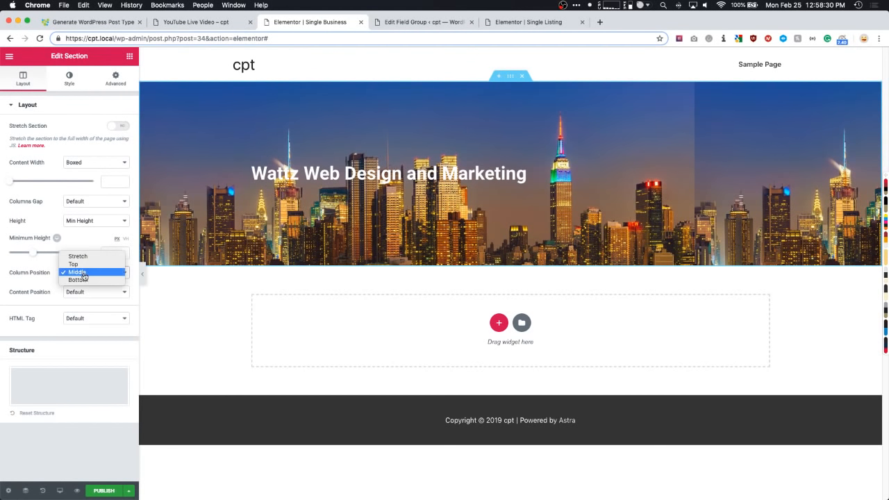
click(88, 282)
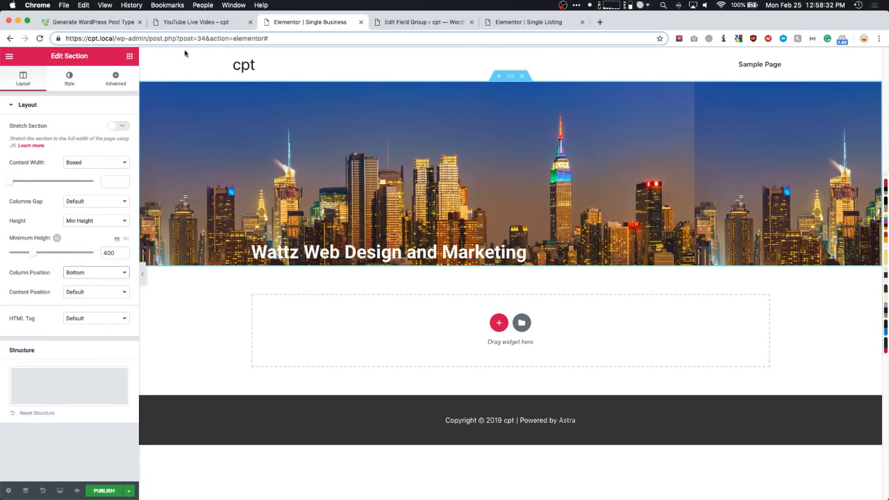
click(128, 56)
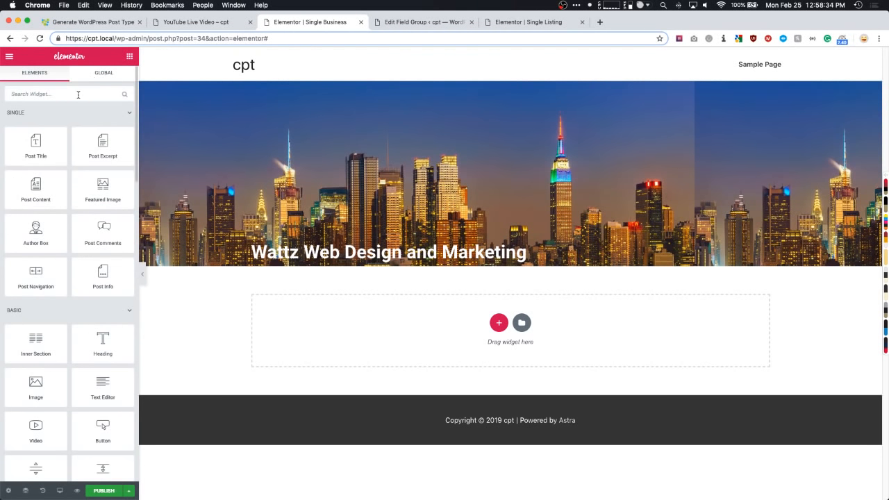
- Add a 66/33 section below the hero with Post Content in the left column
click(78, 95)
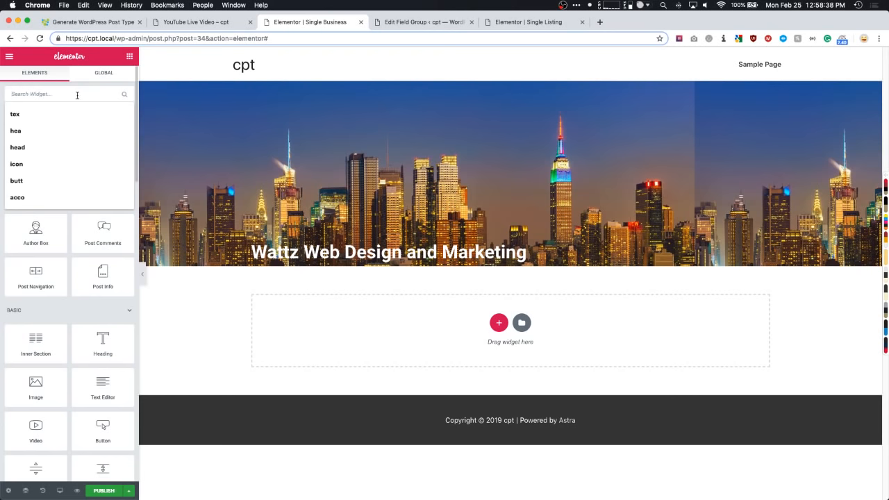
click(84, 84)
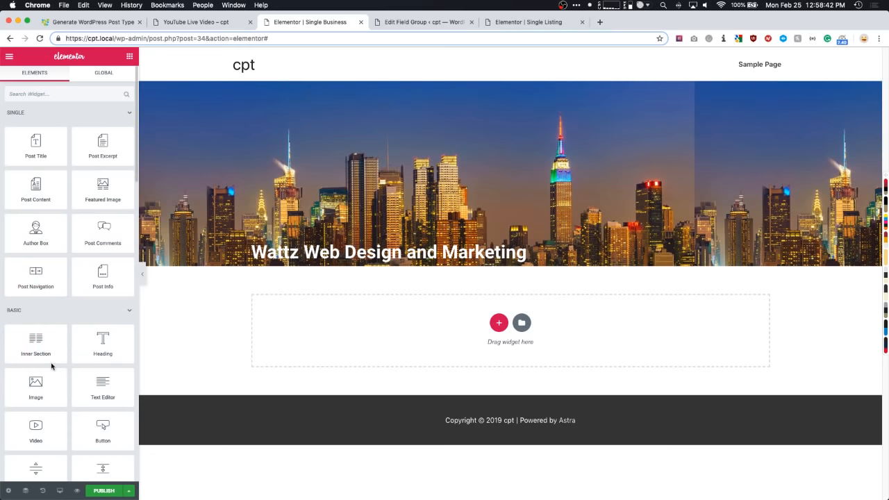
click(500, 324)
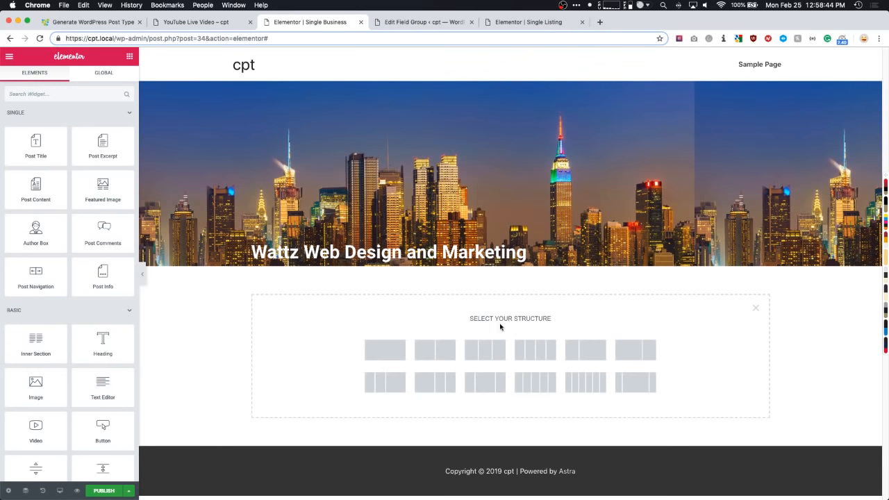
click(635, 350)
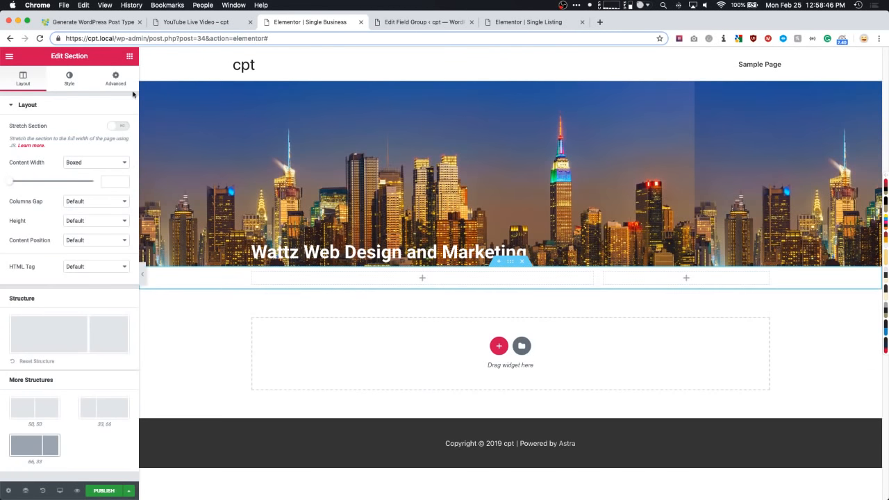
click(129, 57)
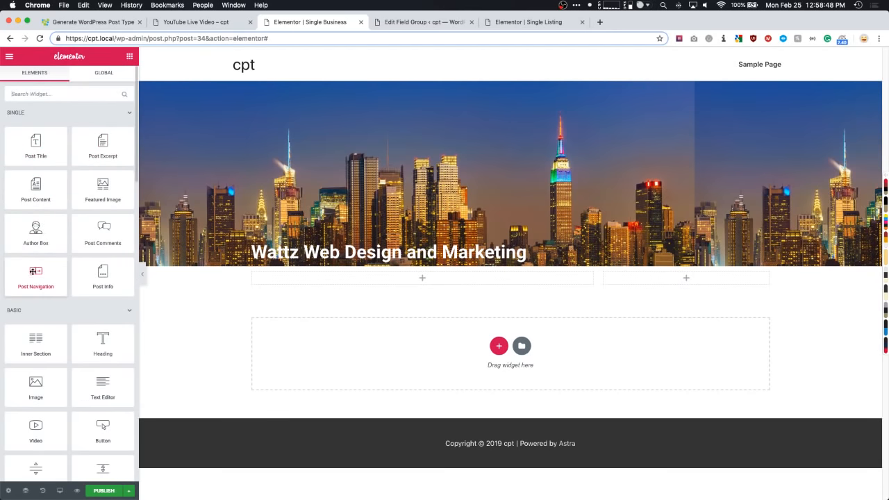
drag(36, 194, 303, 282)
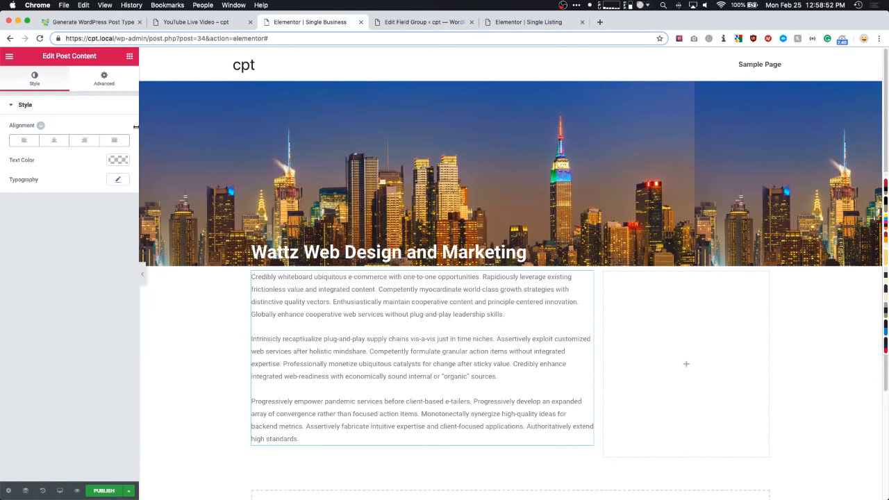
- Add a Text Editor in the right column showing the dynamic ACF Address field
click(130, 57)
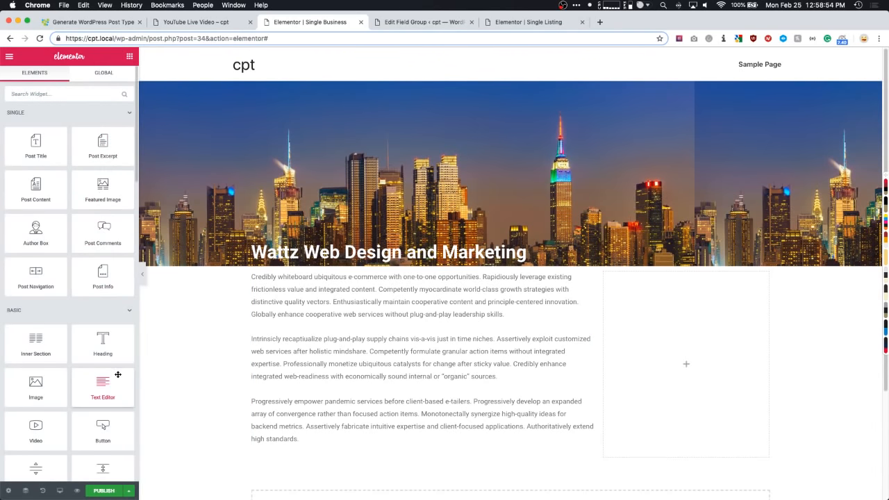
drag(115, 378, 664, 312)
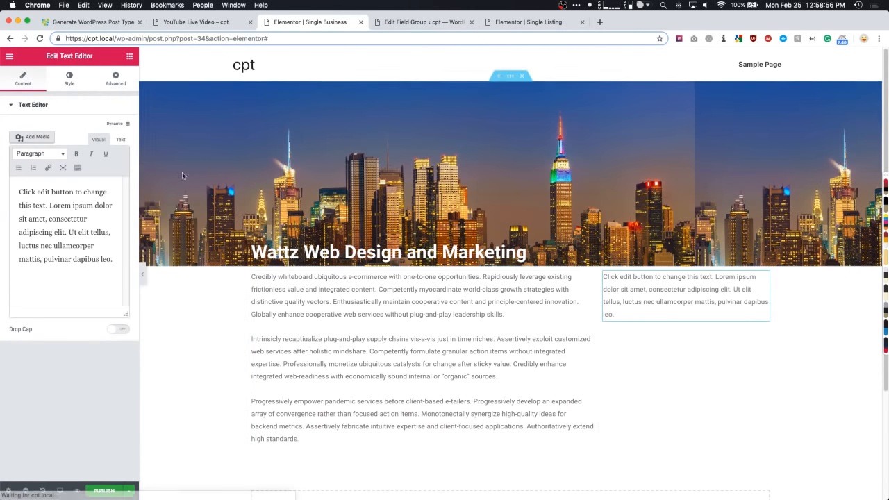
click(116, 124)
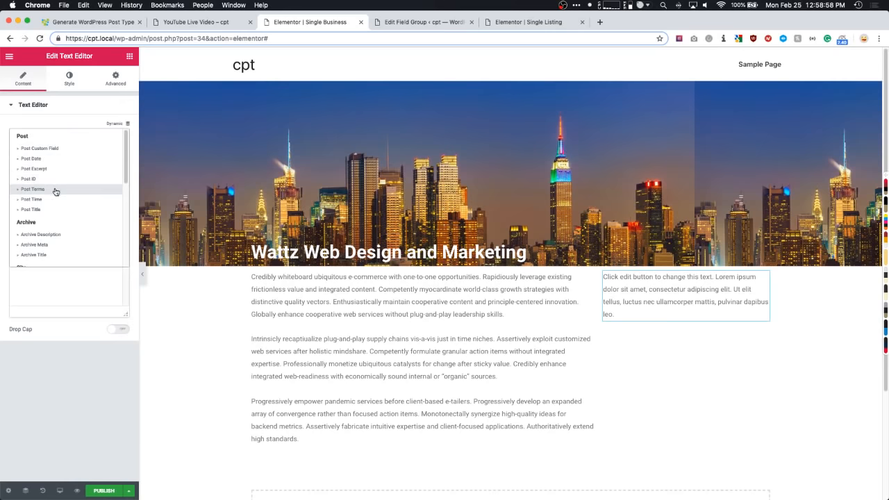
scroll(45, 257, down, 5)
click(40, 261)
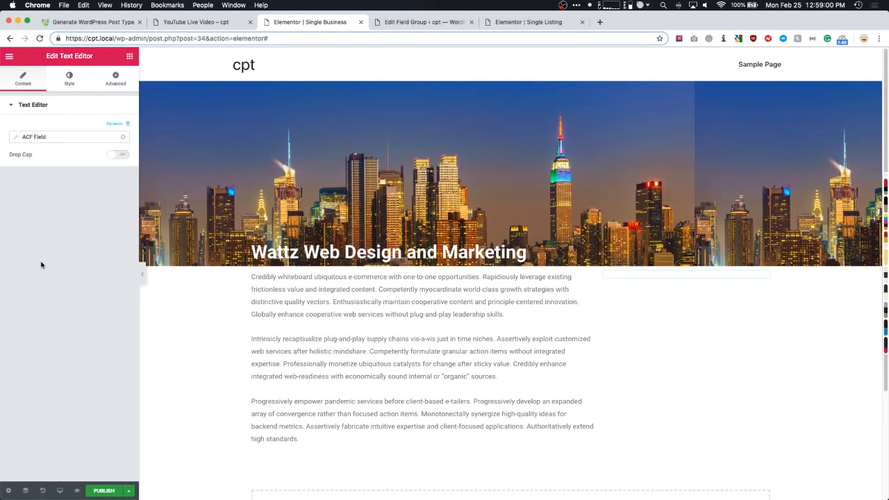
click(38, 137)
click(72, 178)
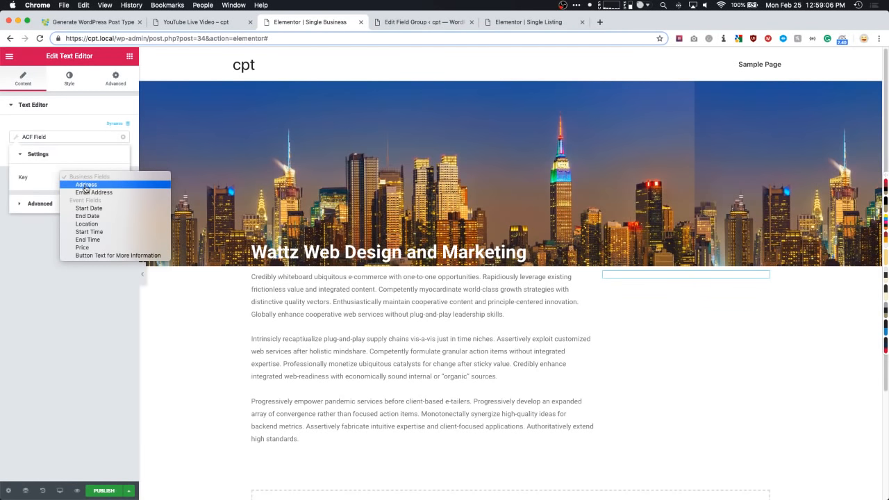
click(86, 185)
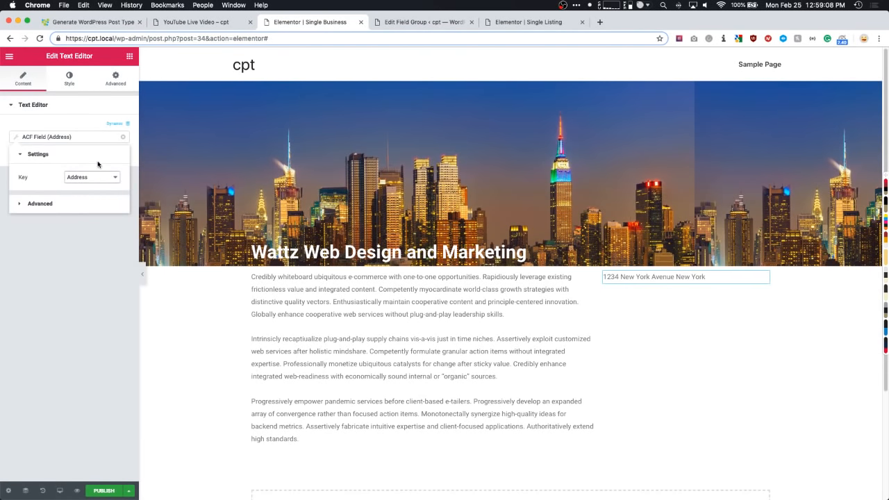
- Duplicate the address text block and switch its ACF field key to Email Address
click(82, 105)
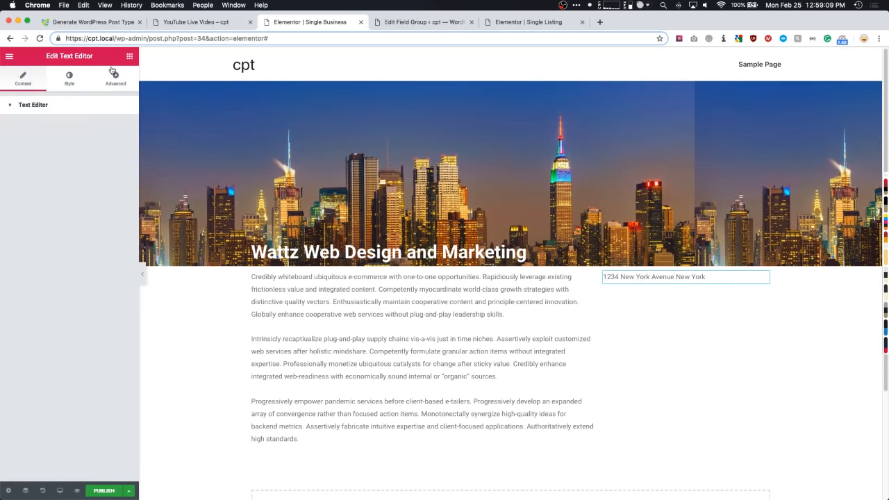
right_click(627, 278)
click(648, 301)
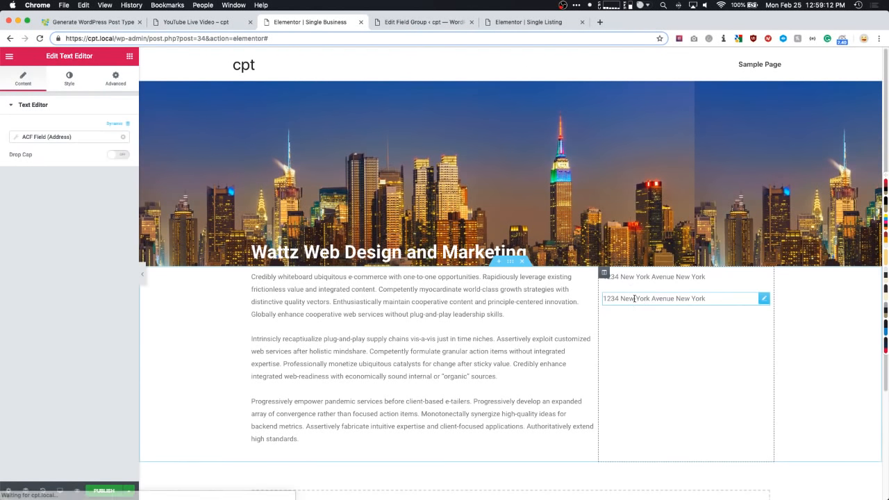
click(70, 137)
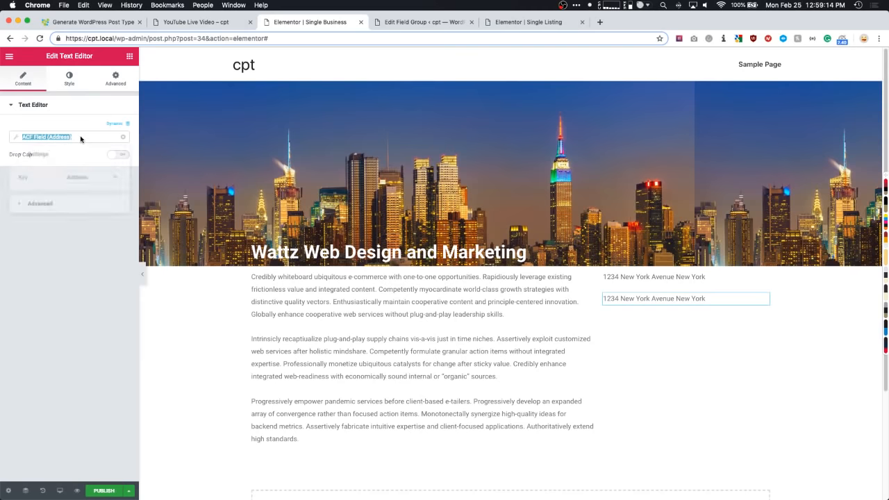
click(81, 177)
click(86, 185)
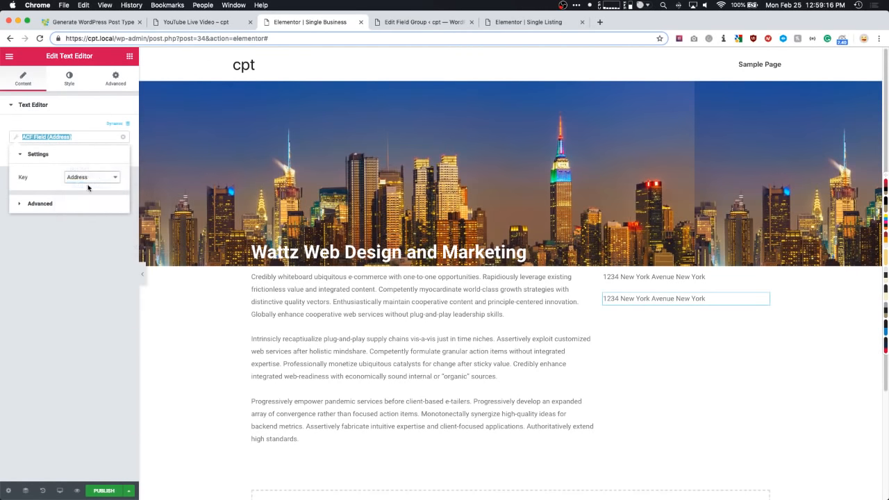
click(129, 55)
- Add a full-width button labelled 'Visit My Website' at the top of the right column
click(50, 94)
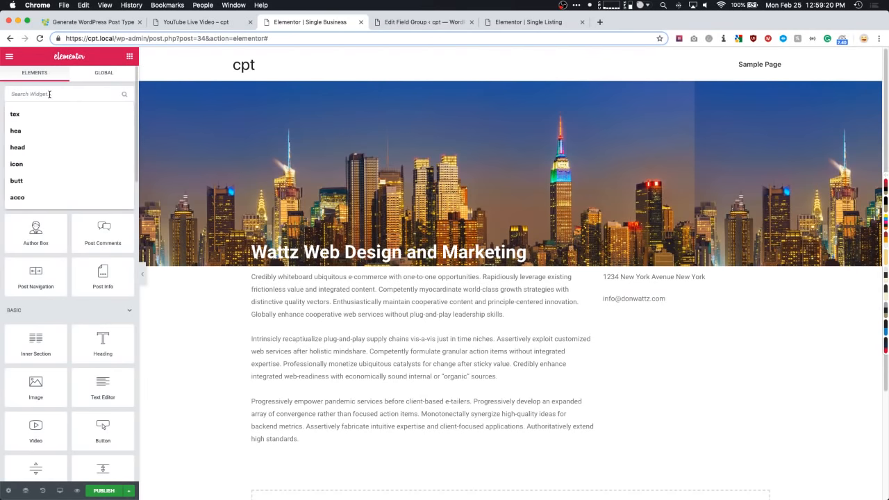
text(button)
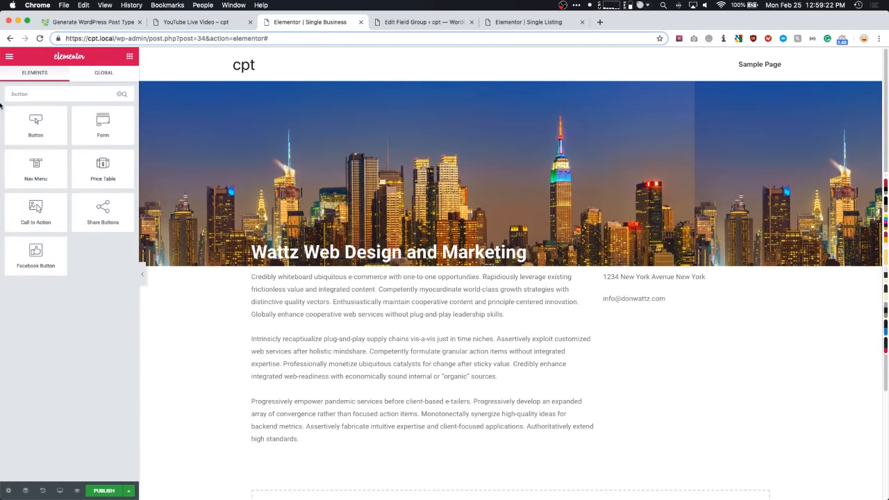
drag(35, 125, 646, 276)
click(115, 217)
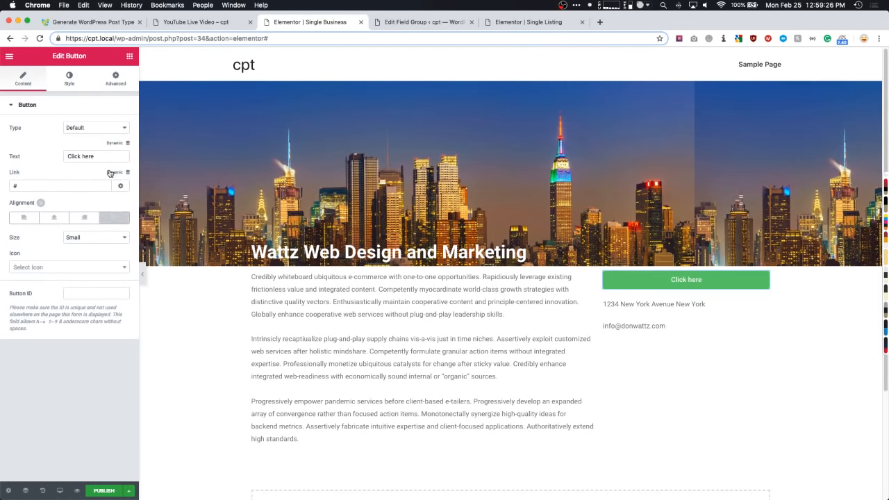
click(109, 157)
triple_click(111, 156)
text(Visit)
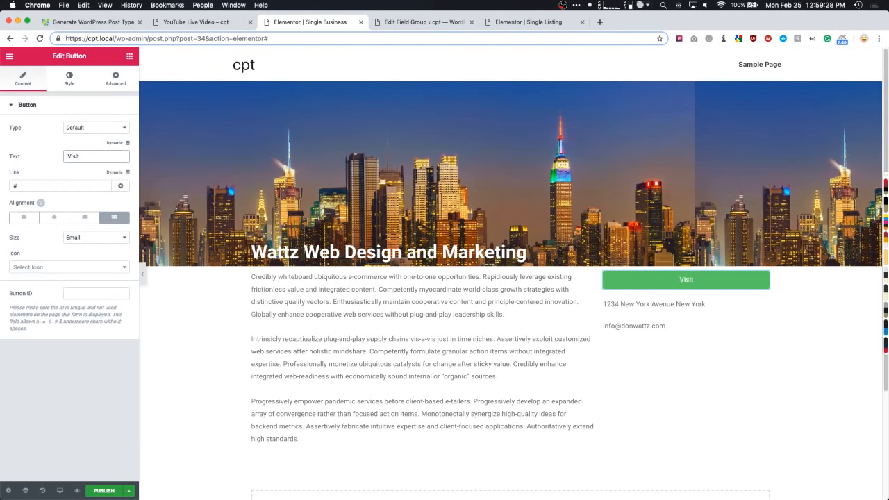
text( My Website)
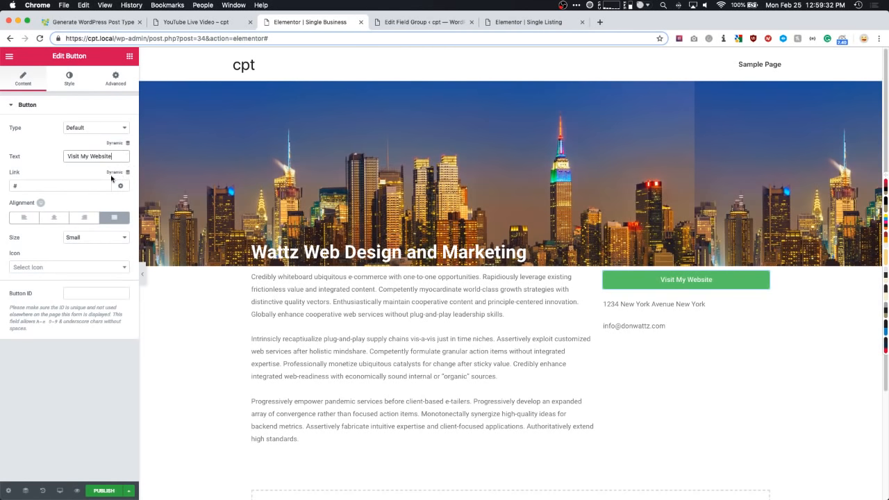
- Link the button dynamically to the ACF URL Field with key Website
click(112, 173)
scroll(53, 246, down, 4)
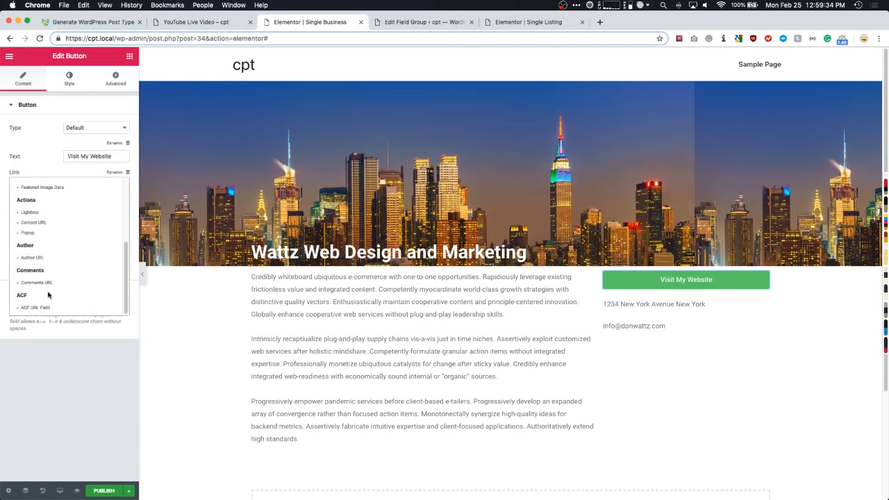
click(36, 307)
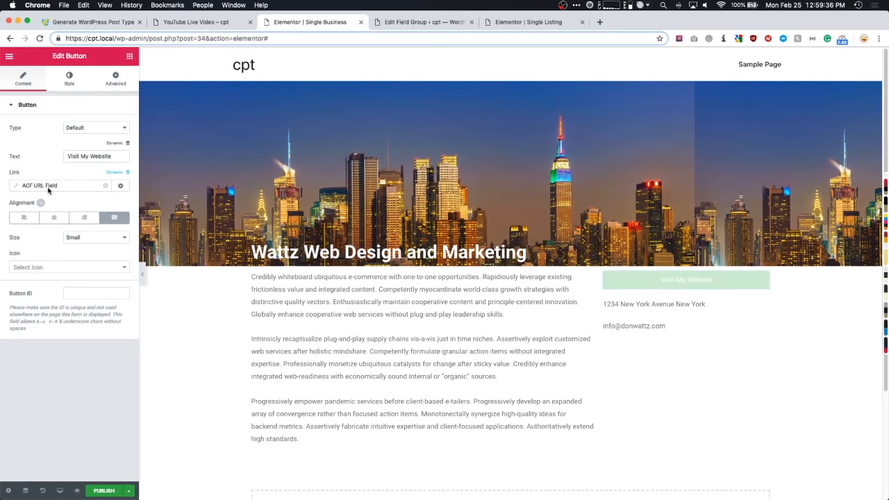
click(49, 185)
click(84, 220)
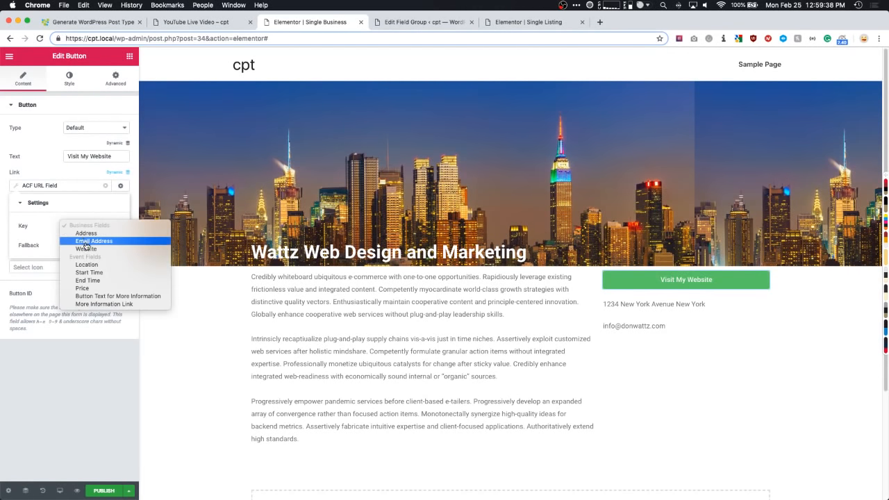
click(85, 252)
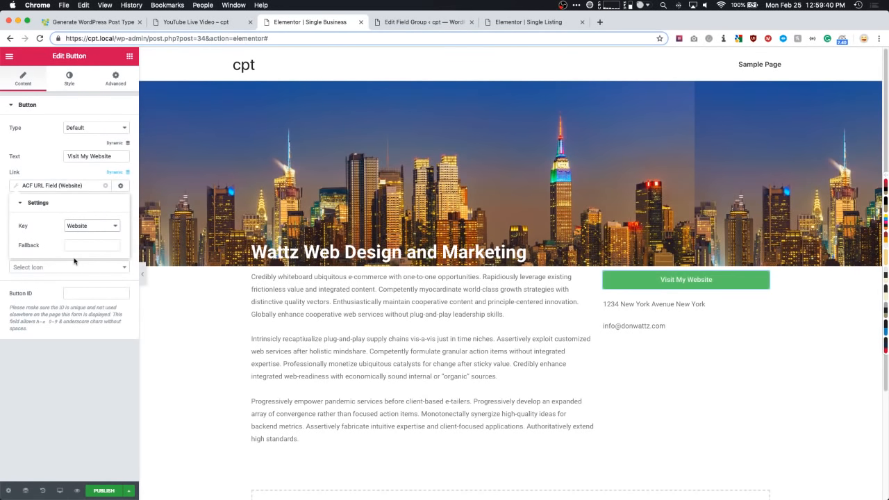
- Unlink the email text block's margins and set its top margin to -20
click(645, 326)
click(115, 78)
click(118, 142)
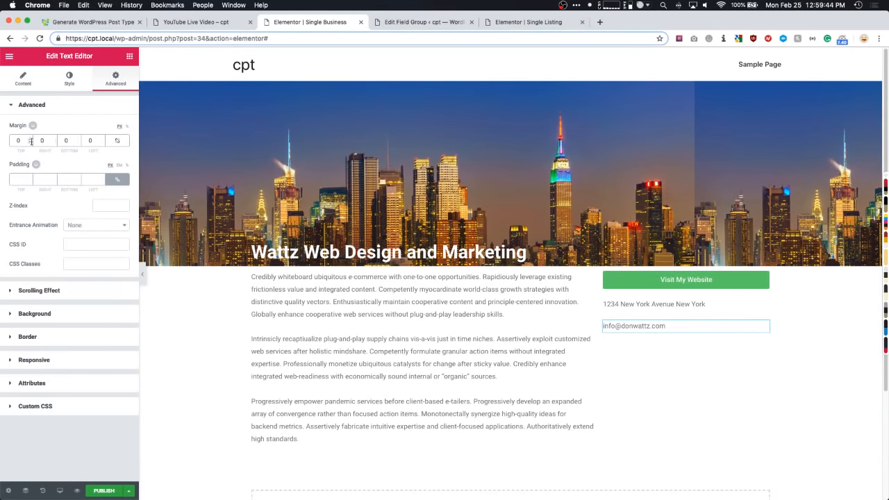
text(-20)
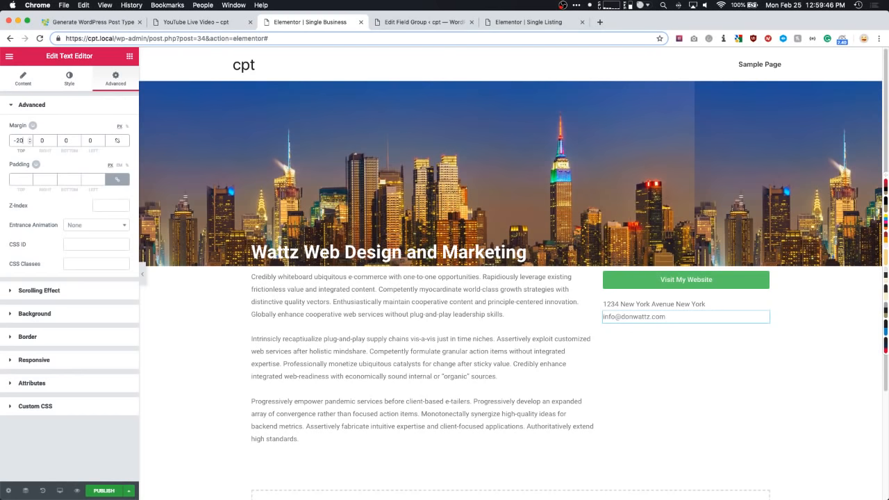
click(129, 55)
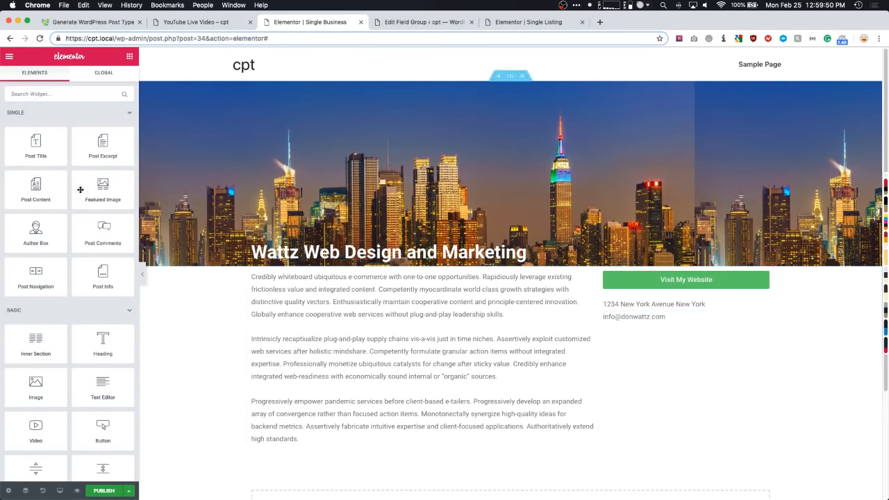
- Add a Google Maps widget below the email in the right column
click(59, 95)
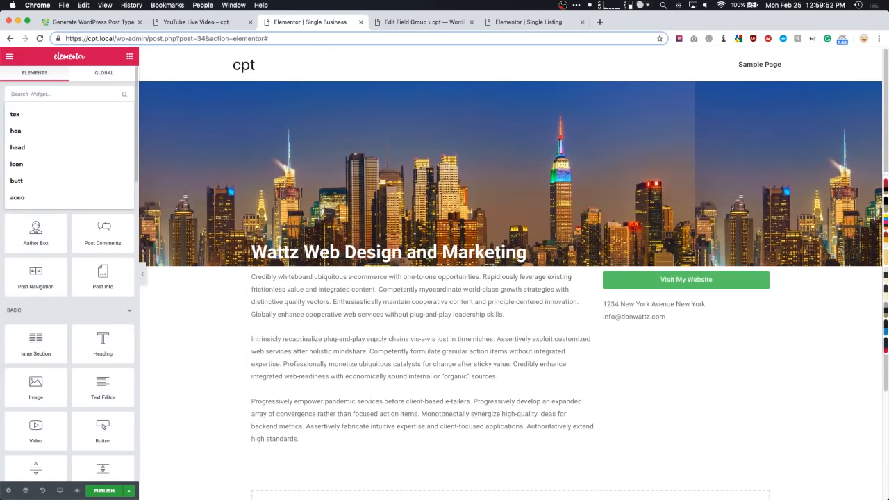
text(map)
drag(37, 129, 670, 328)
drag(640, 332, 641, 333)
- Set the map's location dynamically to the ACF Field with key Address
click(112, 126)
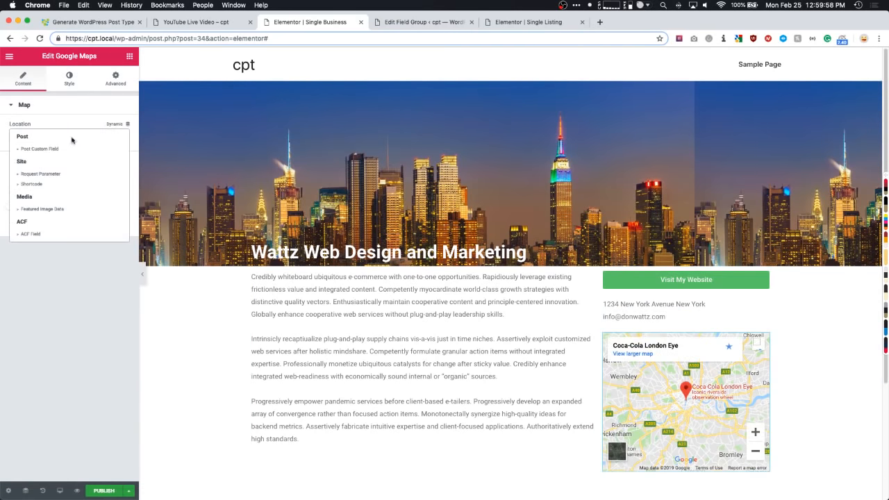
click(27, 230)
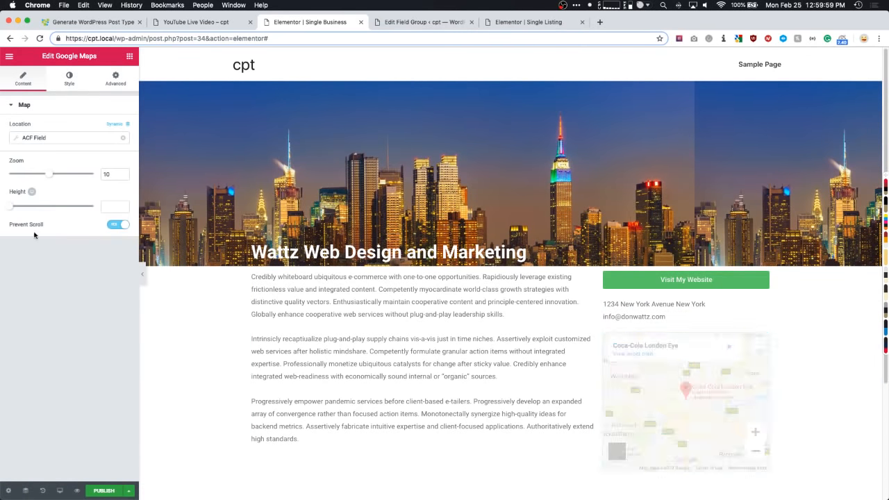
click(40, 137)
click(87, 177)
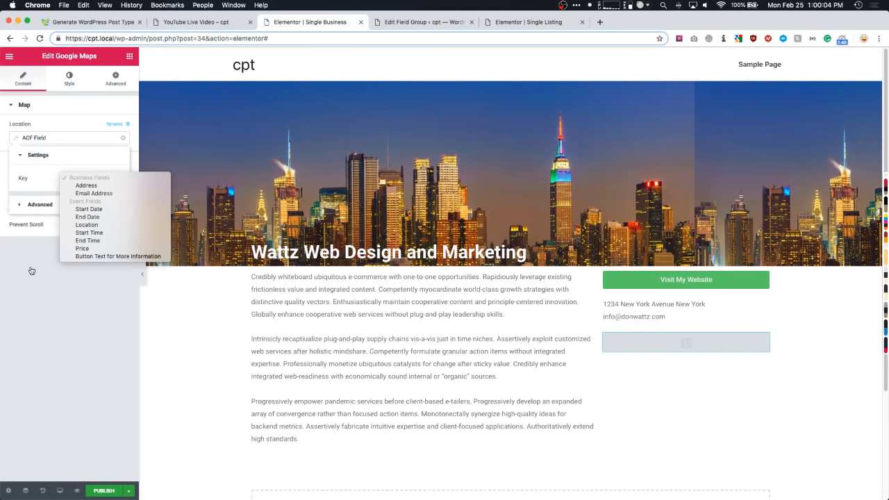
click(84, 186)
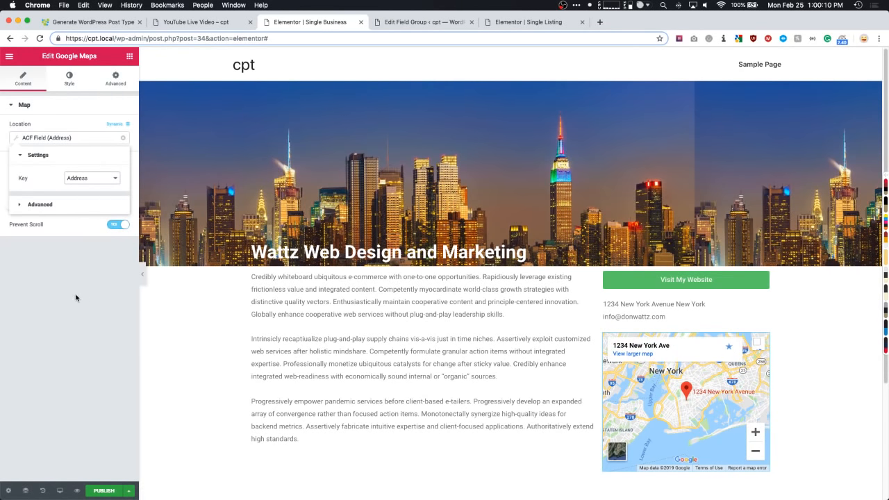
scroll(216, 264, down, 2)
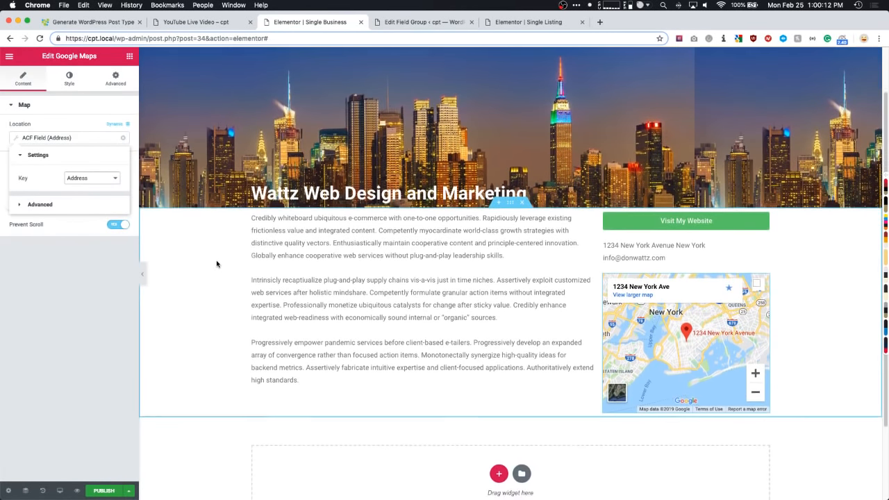
scroll(262, 253, up, 1)
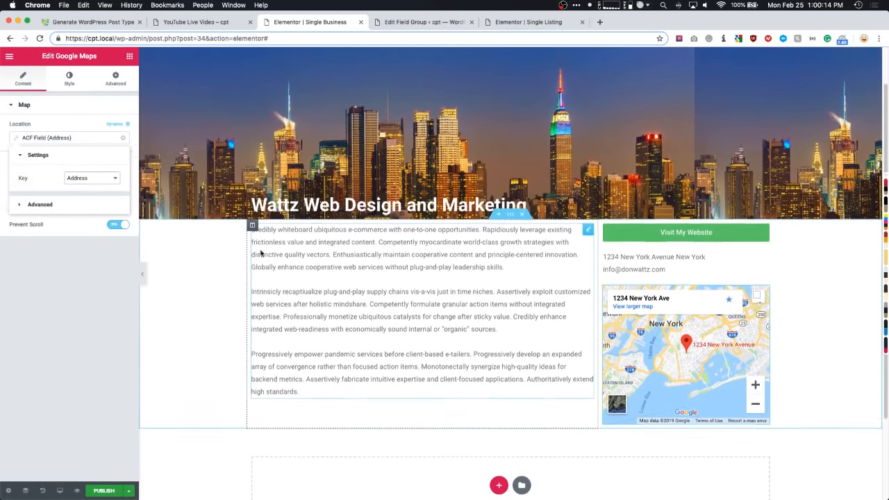
scroll(261, 253, up, 2)
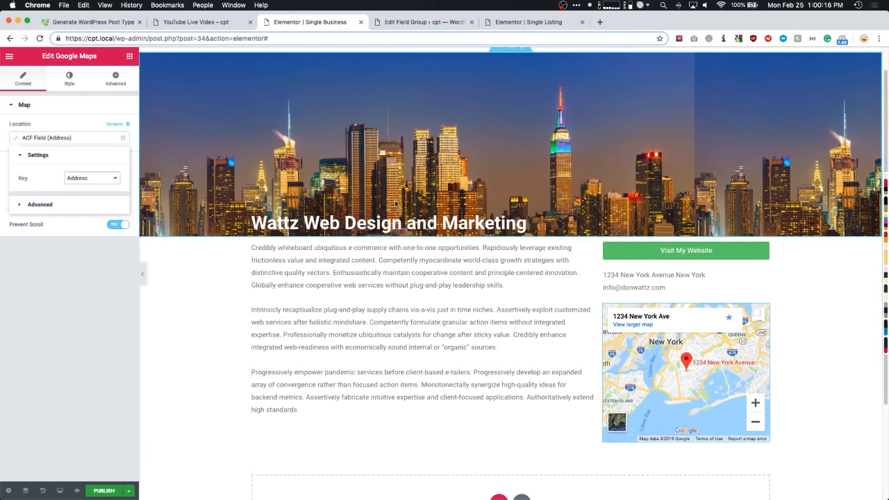
scroll(509, 55, up, 3)
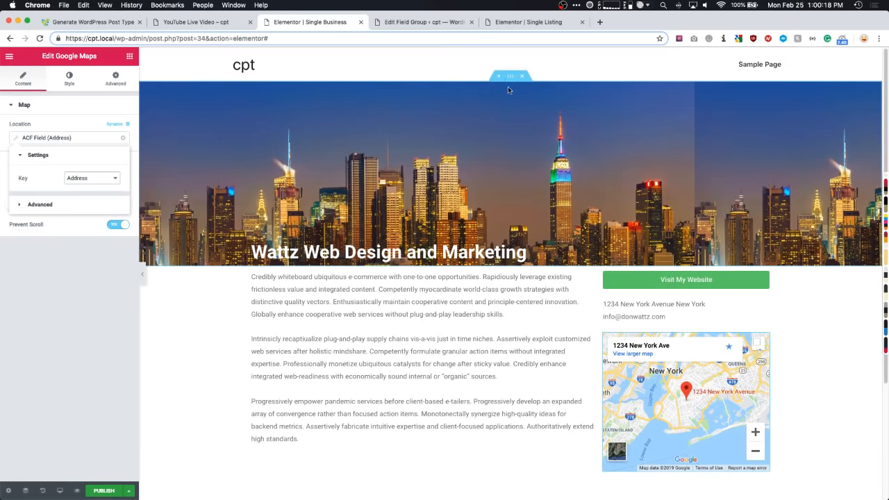
- Give the hero section a classic black background overlay at 0.3 opacity
click(510, 77)
click(57, 78)
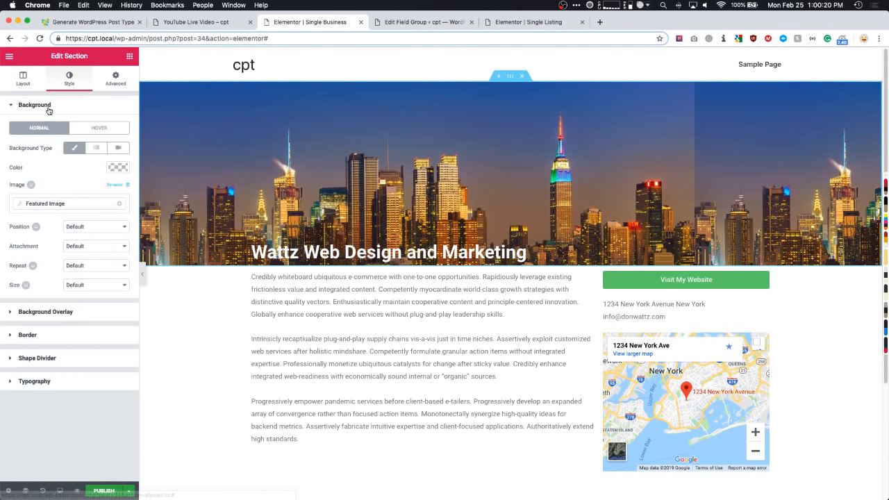
click(48, 108)
click(43, 128)
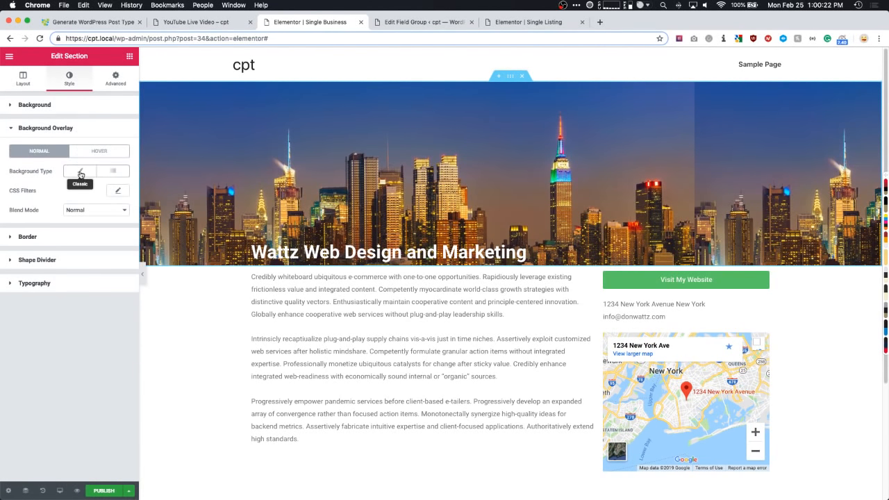
click(80, 171)
click(115, 191)
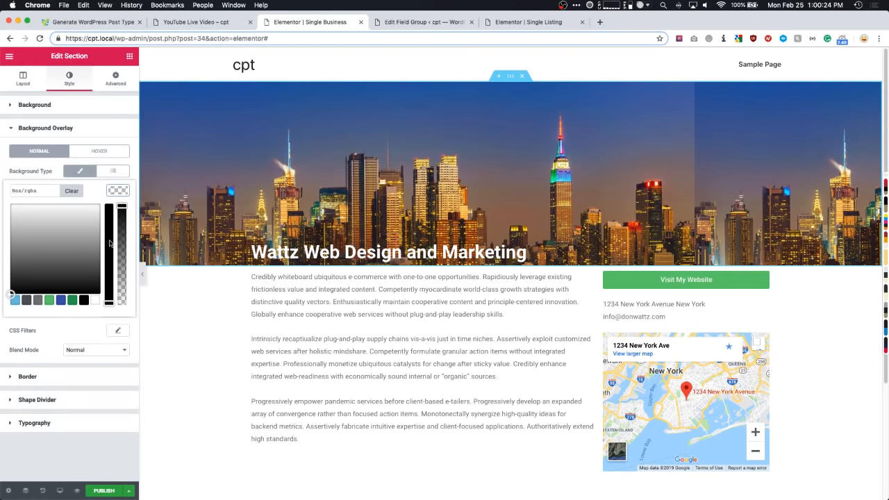
click(95, 300)
click(85, 299)
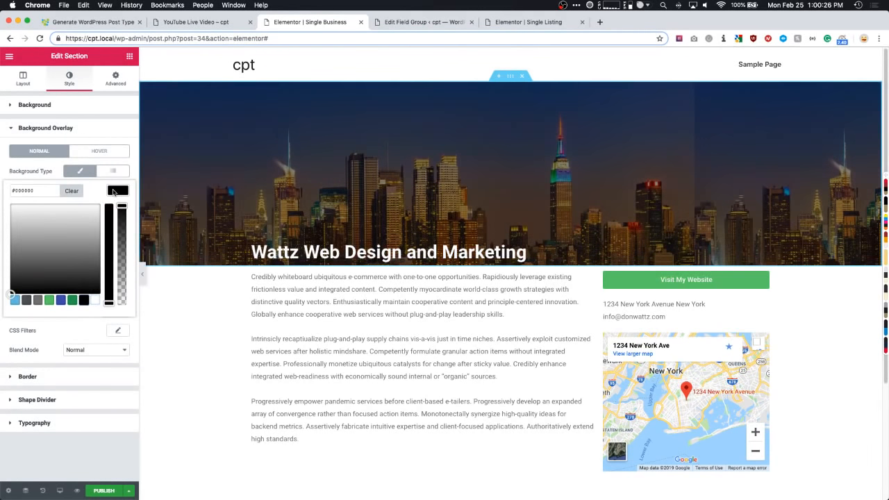
click(113, 191)
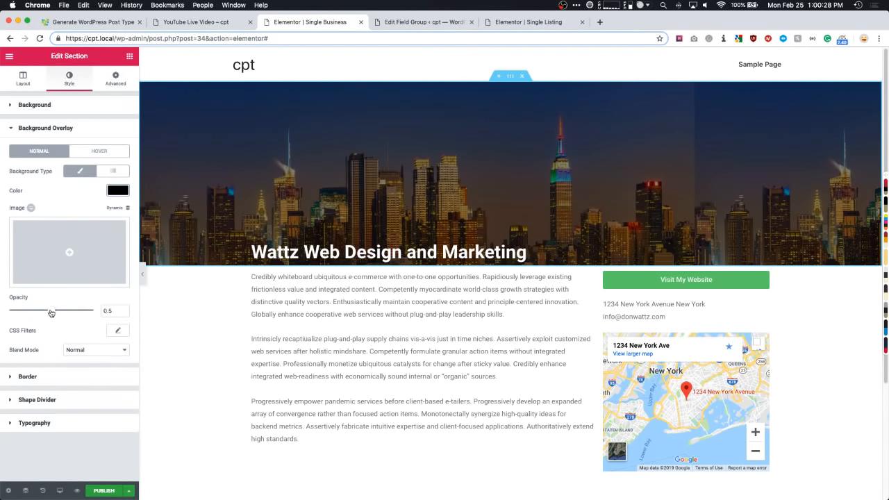
drag(51, 313, 34, 315)
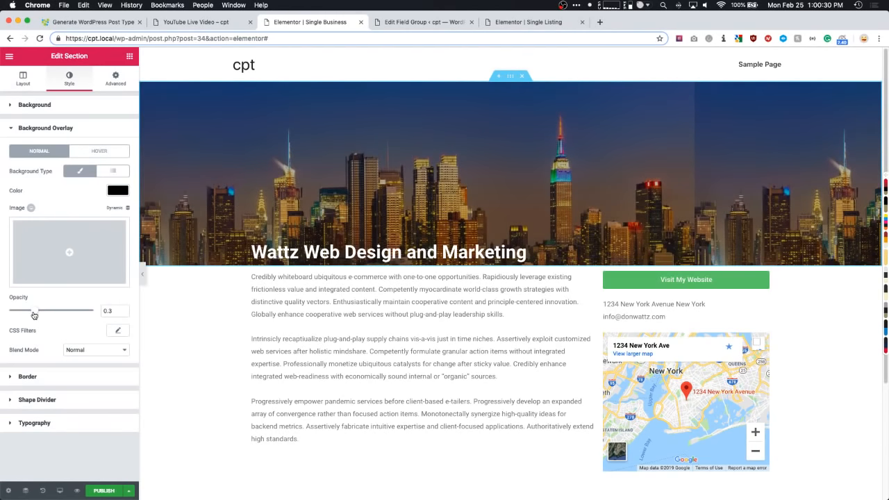
- Set the hero title column's padding to 0
scroll(282, 332, down, 1)
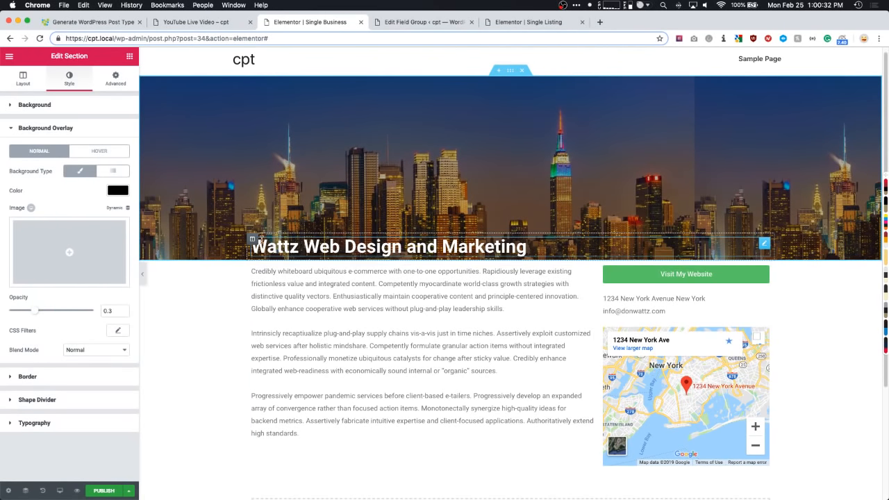
click(253, 238)
click(115, 77)
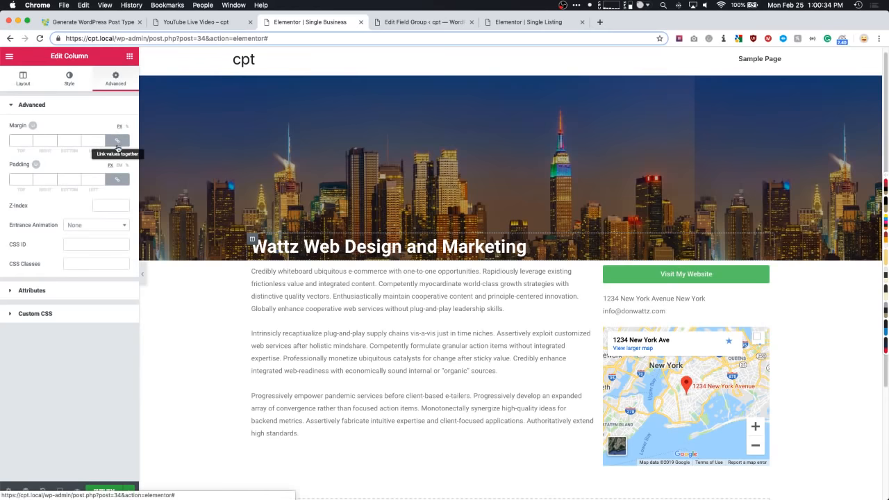
click(117, 179)
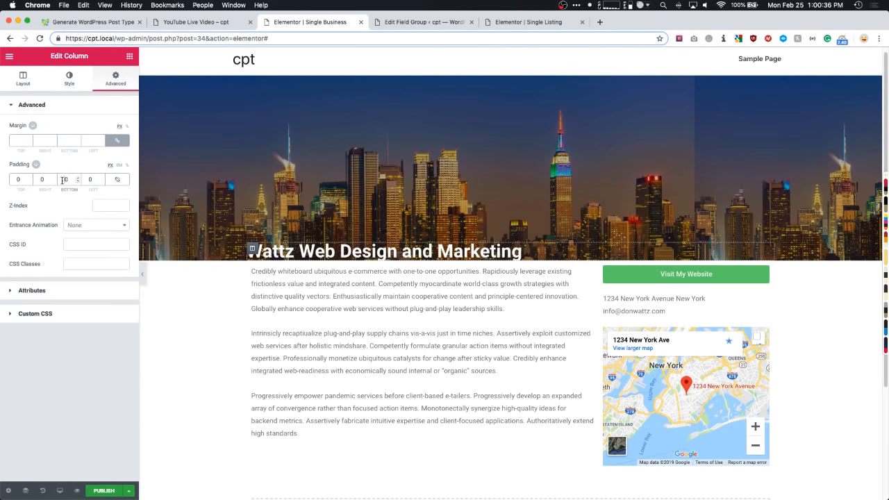
click(371, 344)
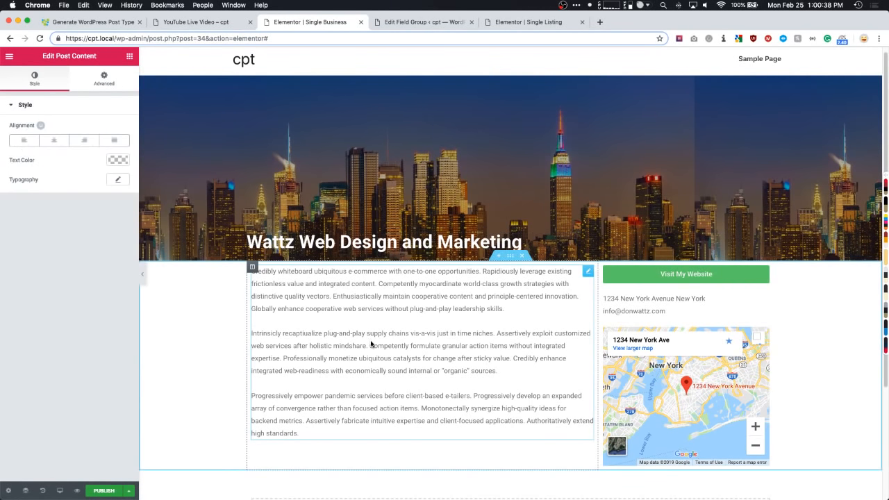
click(129, 56)
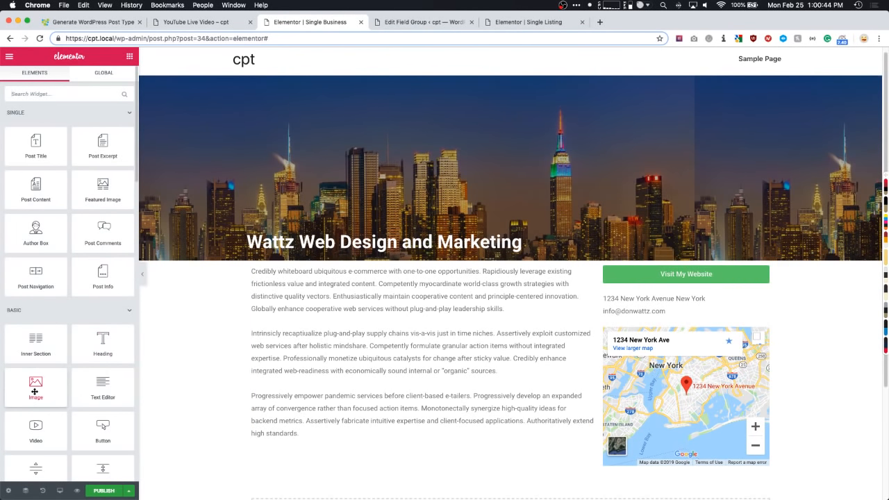
- Add an Image widget showing the dynamic featured image, trying it in the right column
drag(36, 393, 264, 237)
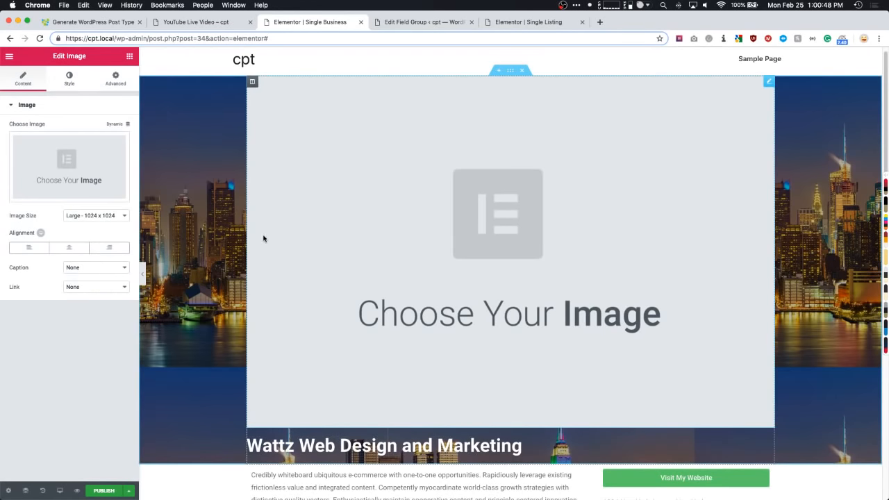
click(114, 124)
click(41, 148)
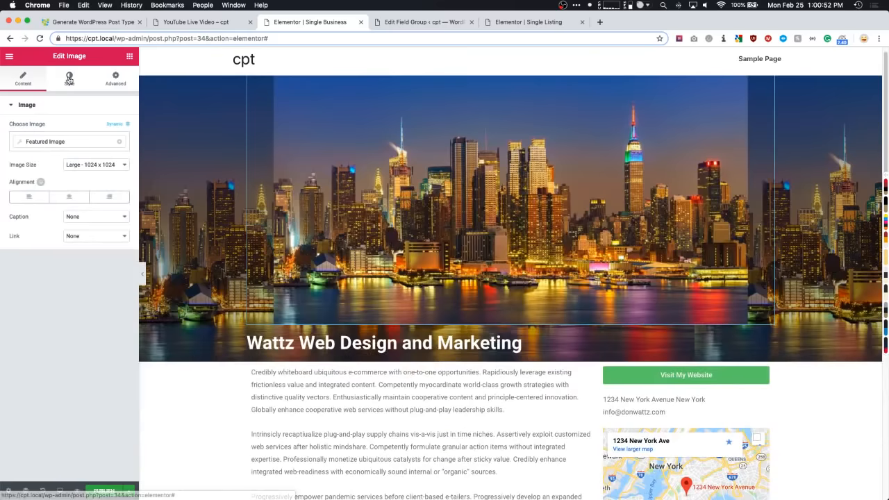
click(69, 78)
drag(10, 140, 25, 140)
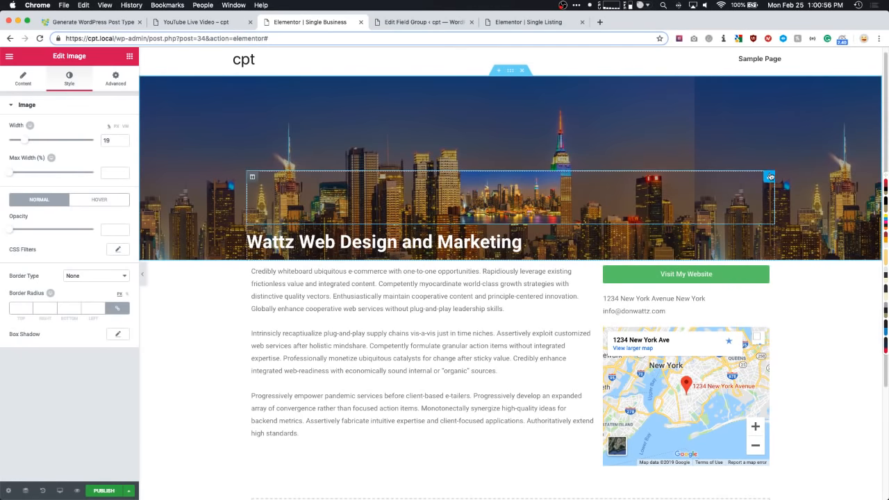
drag(721, 232, 684, 274)
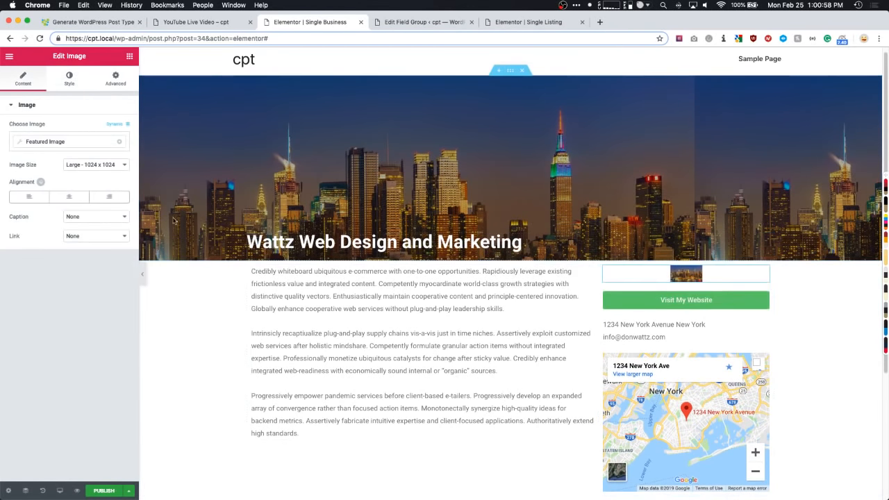
click(70, 77)
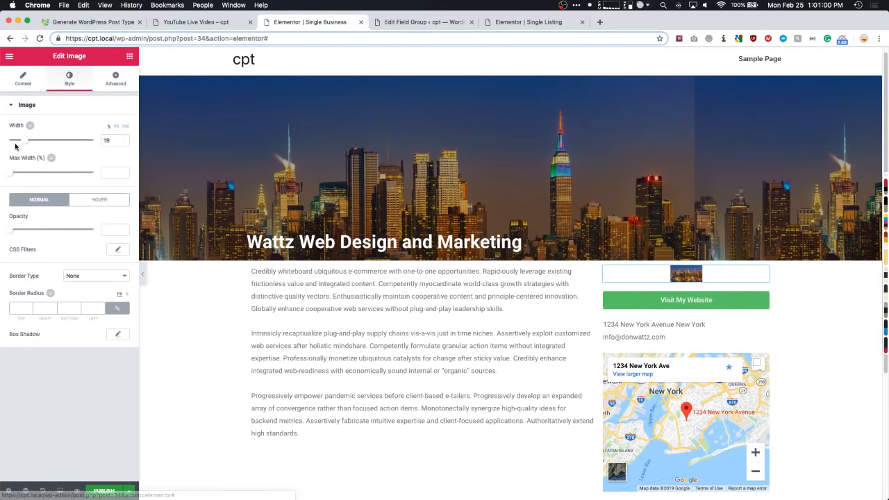
drag(25, 140, 93, 140)
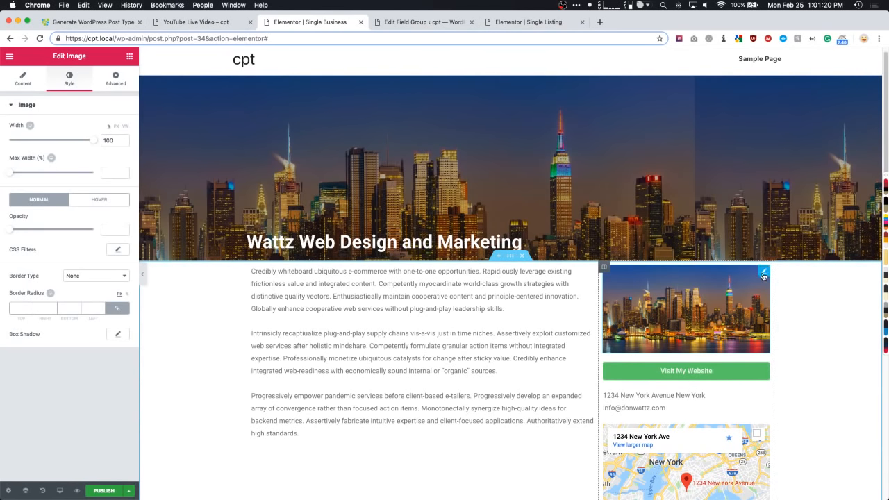
- Move the image into the hero above the title, 23% wide and left-aligned
drag(763, 275, 320, 234)
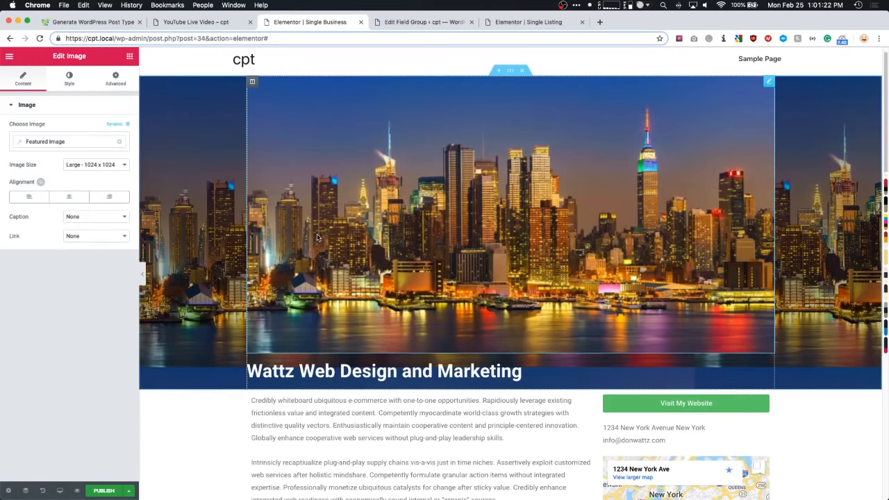
click(68, 78)
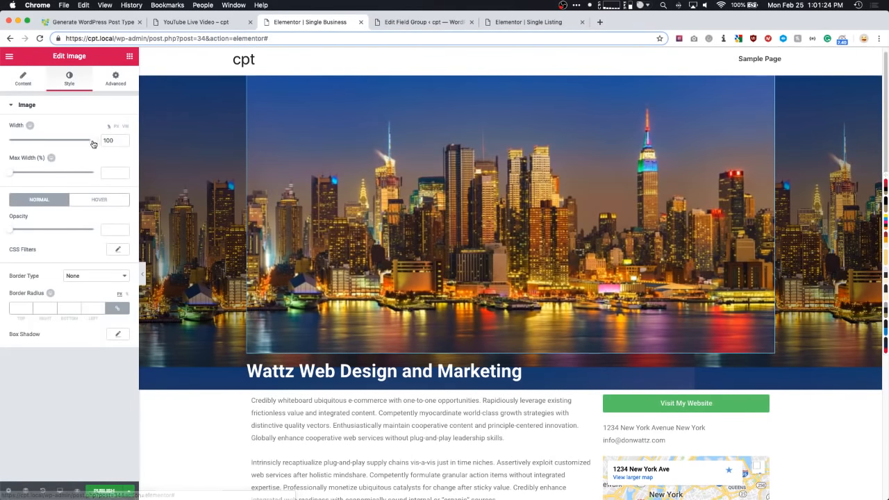
drag(93, 140, 26, 148)
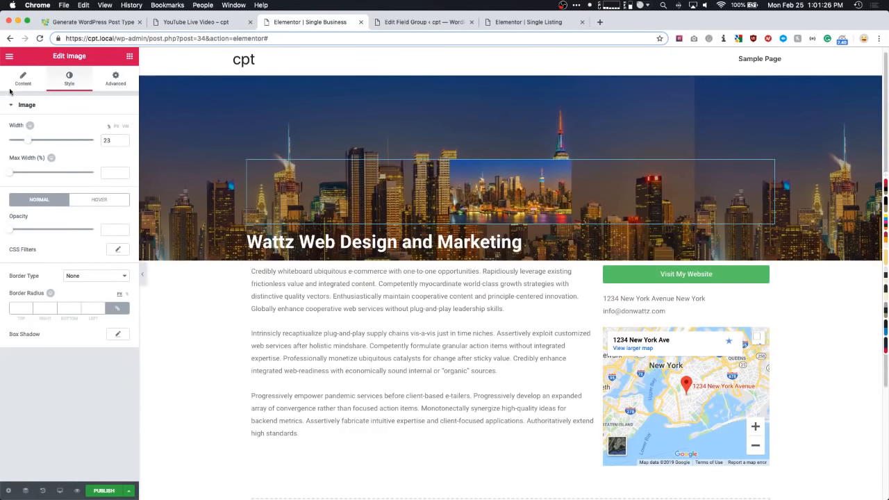
click(15, 83)
click(19, 200)
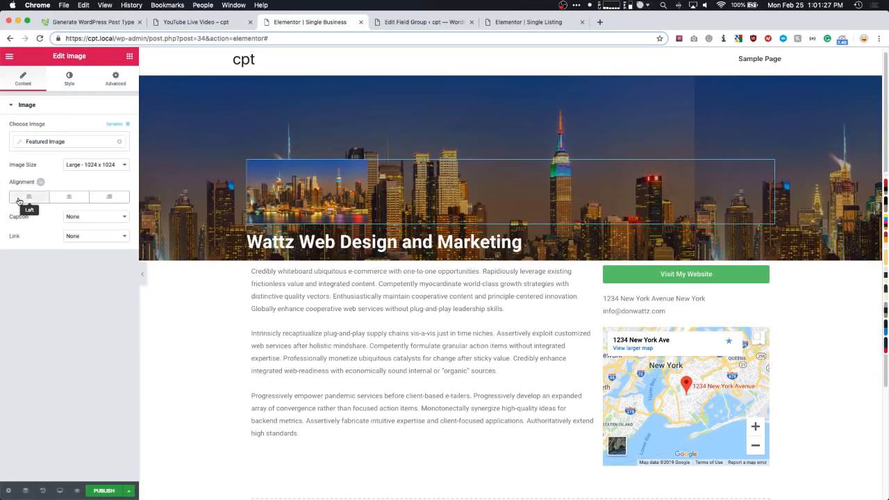
click(68, 80)
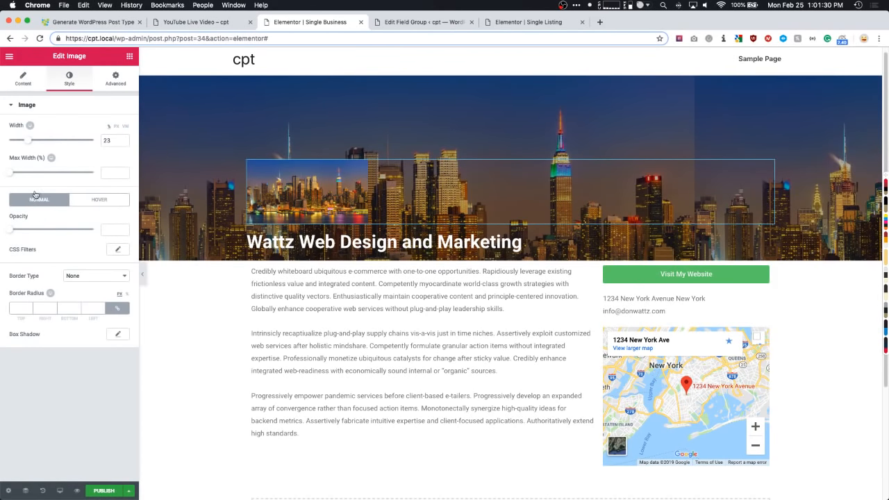
drag(8, 177, 22, 174)
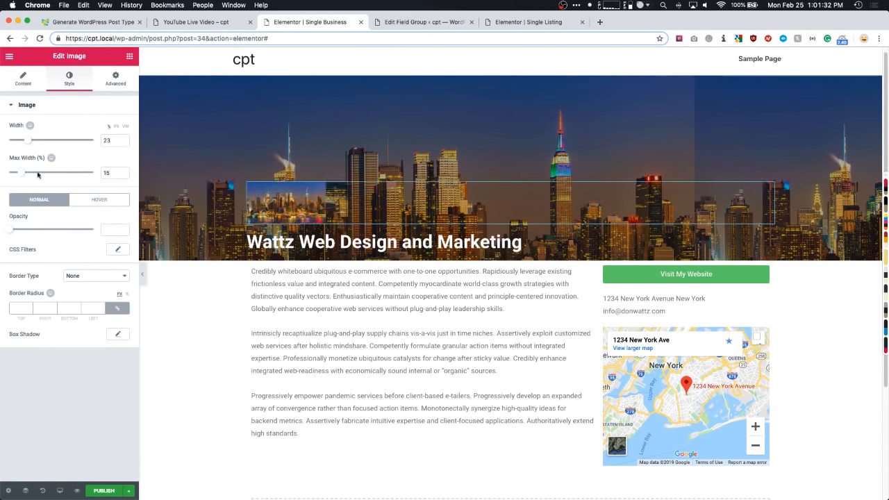
key(BackSpace)
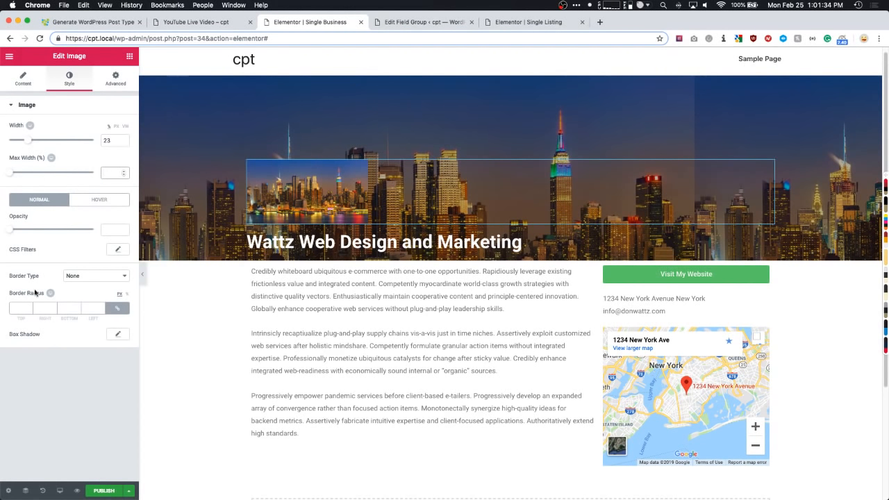
- Give the image a 100 border radius and a solid 10-width white border
click(18, 307)
text(100)
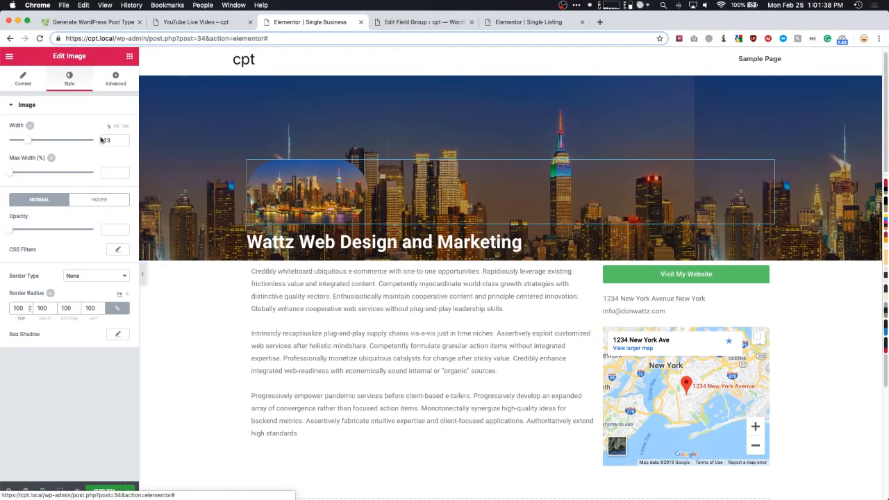
click(78, 278)
click(77, 286)
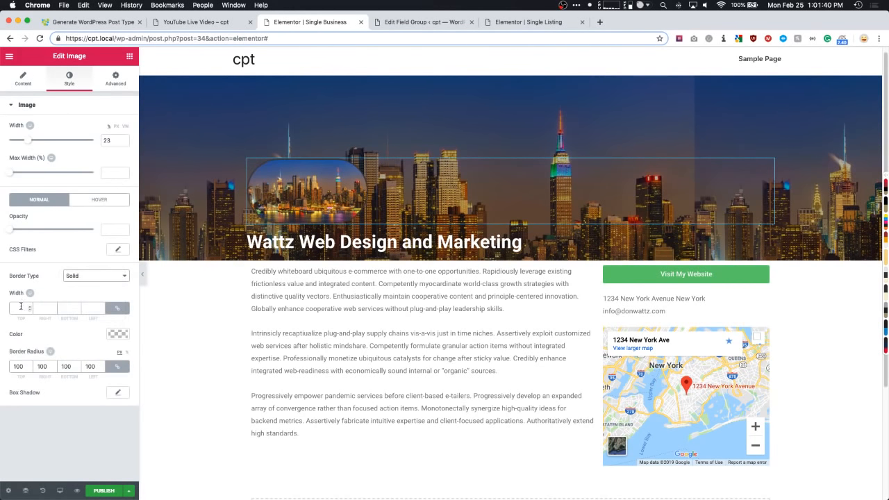
click(21, 306)
text(10)
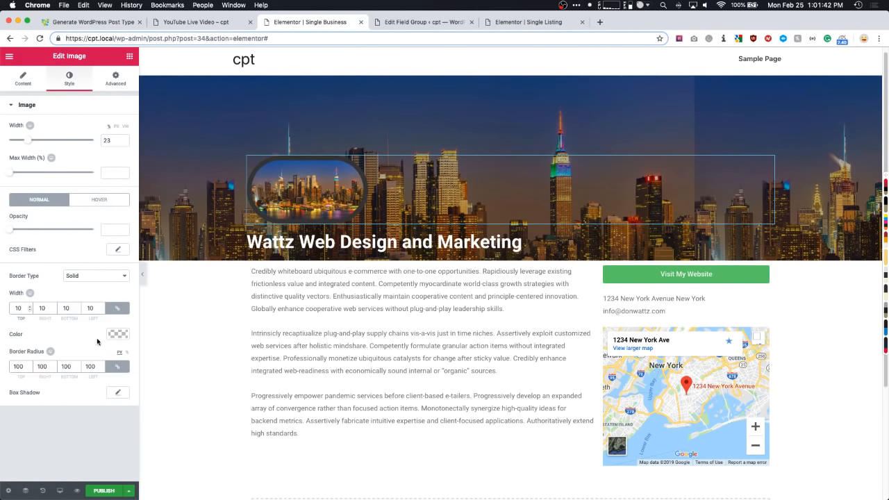
click(112, 336)
click(92, 444)
click(79, 471)
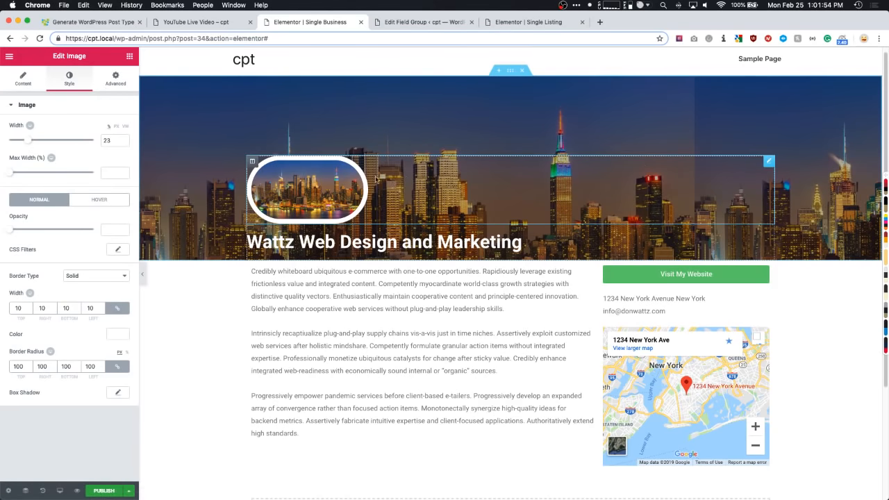
- Delete the rounded hero image and give the content section 50 px top and bottom margins
right_click(330, 187)
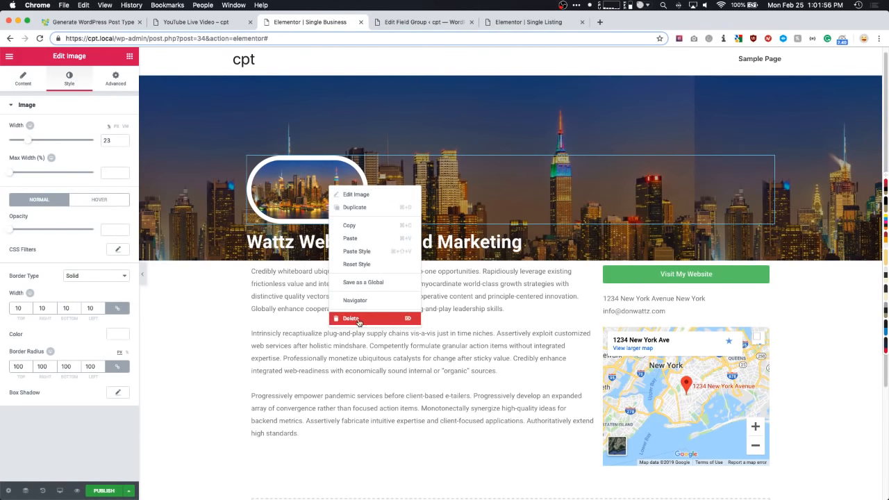
click(359, 320)
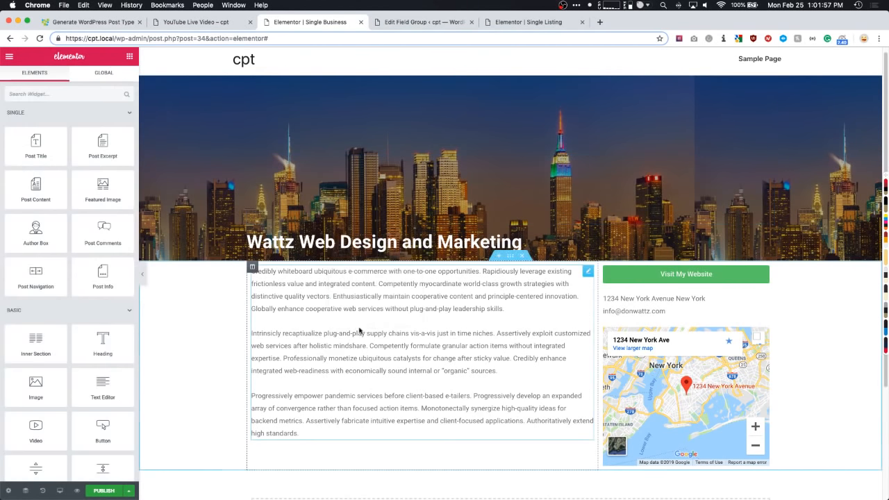
click(510, 255)
click(117, 77)
click(21, 140)
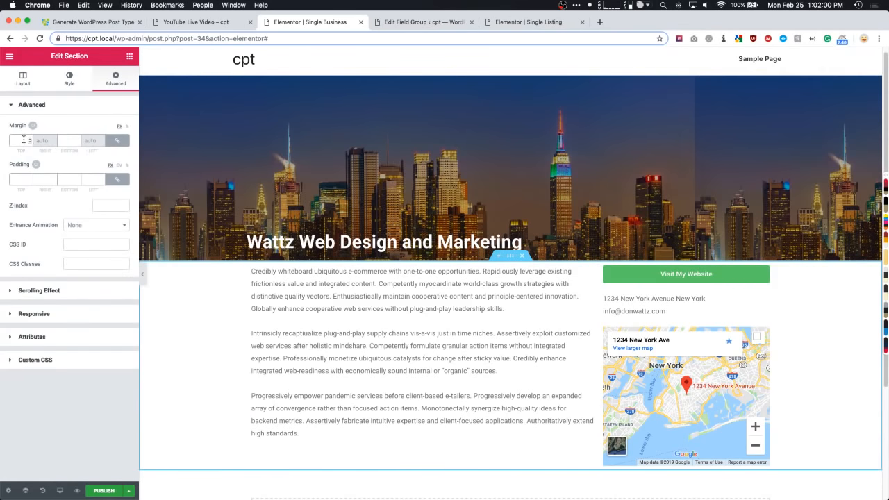
text(50)
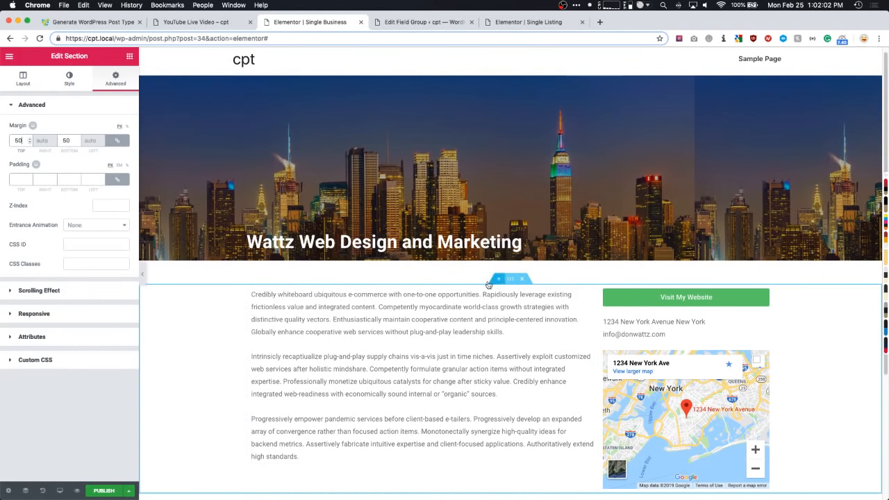
scroll(333, 327, down, 2)
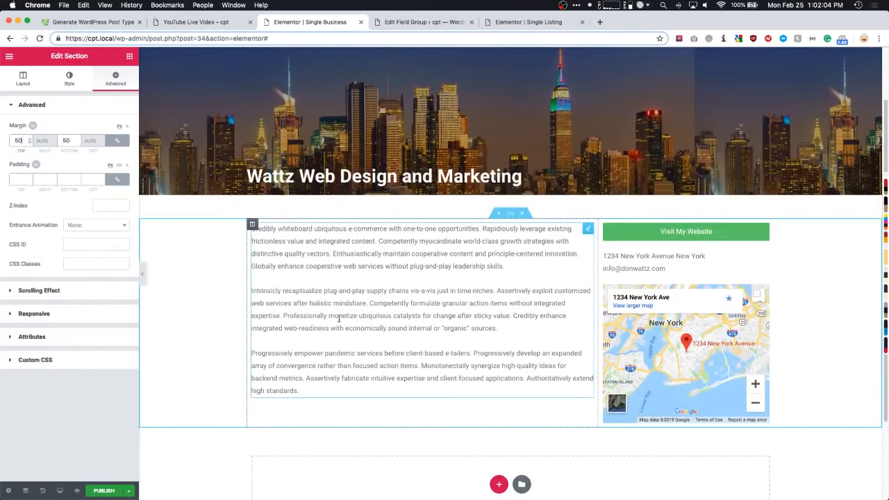
click(129, 56)
- Add Share Buttons beneath the hero title, set to icon-only view with the Minimal skin
text(share)
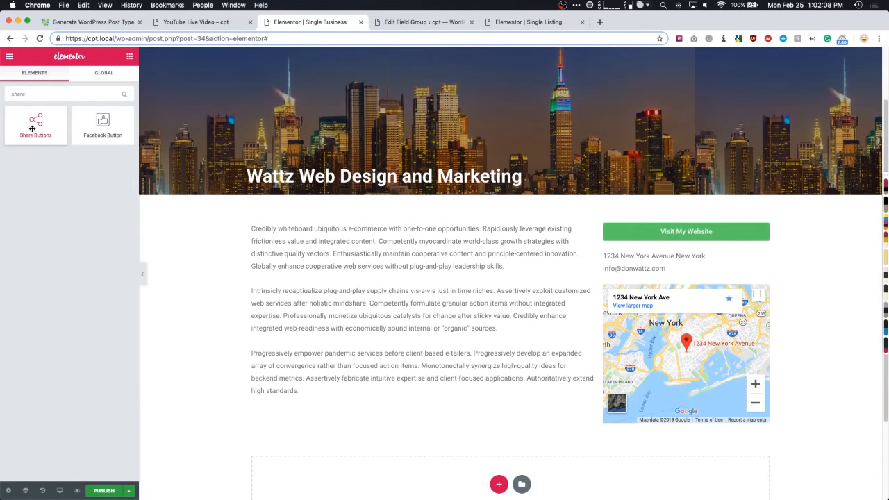
drag(35, 124, 546, 185)
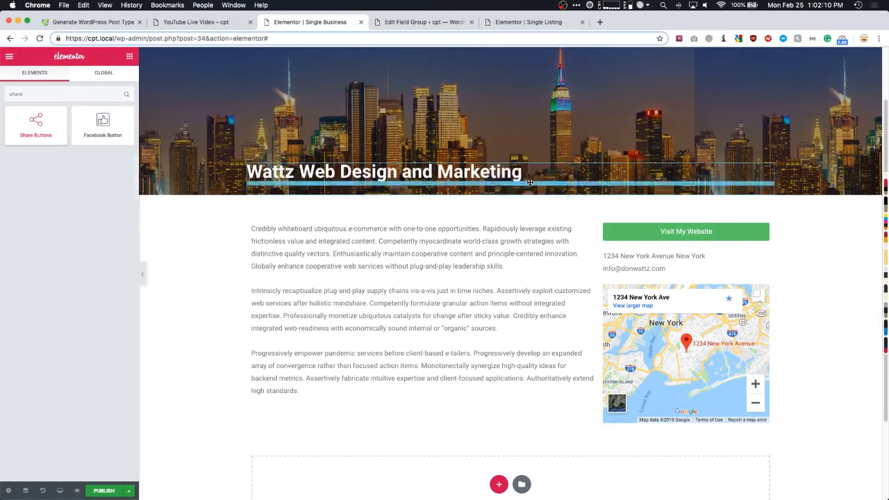
click(117, 284)
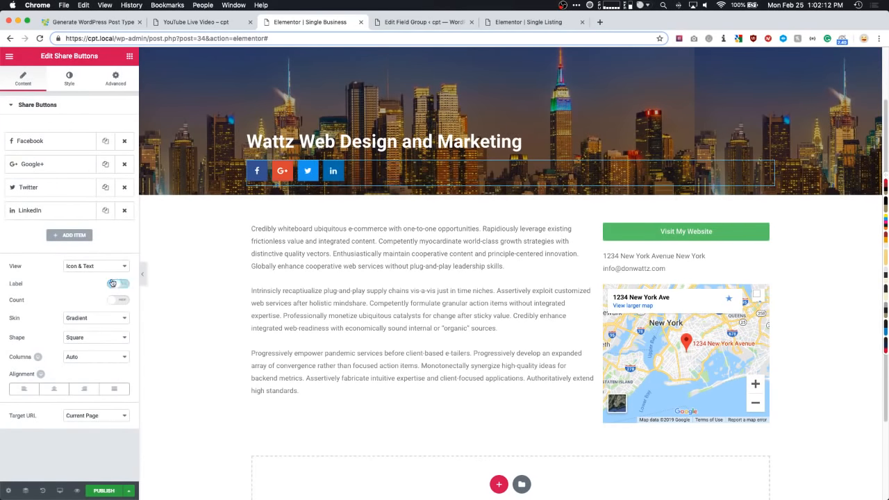
click(93, 266)
click(90, 275)
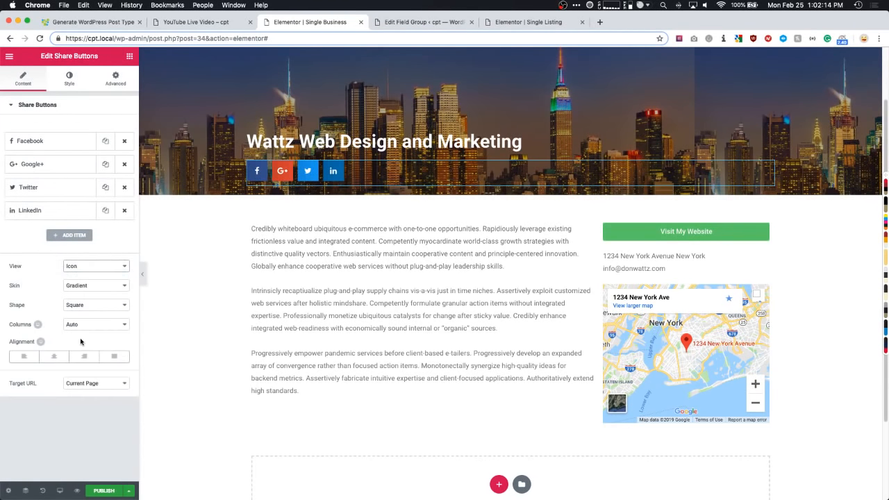
click(81, 285)
click(79, 294)
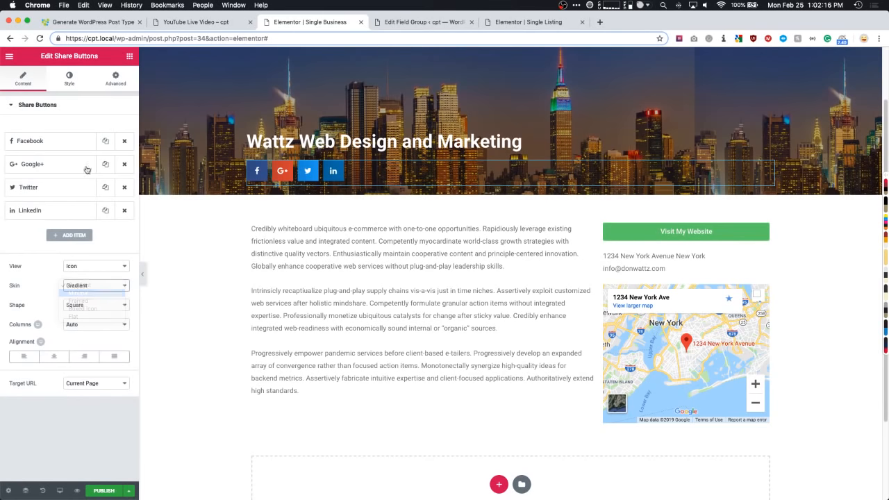
- Style the share buttons with custom colours, white primary and black secondary, at button size 0.65
click(69, 84)
click(23, 78)
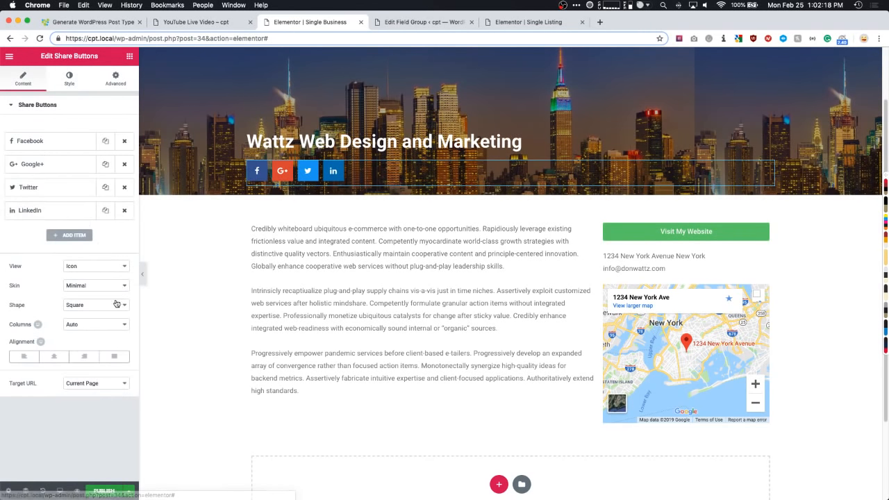
click(69, 78)
click(89, 298)
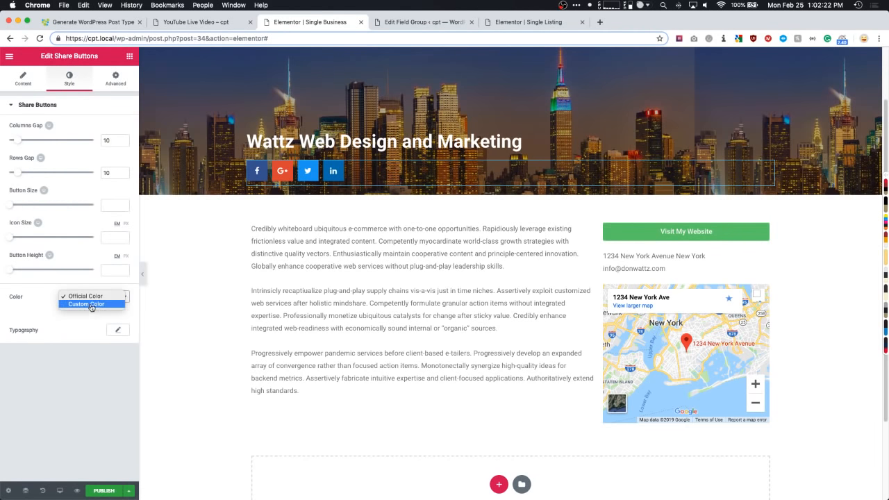
click(90, 307)
click(116, 336)
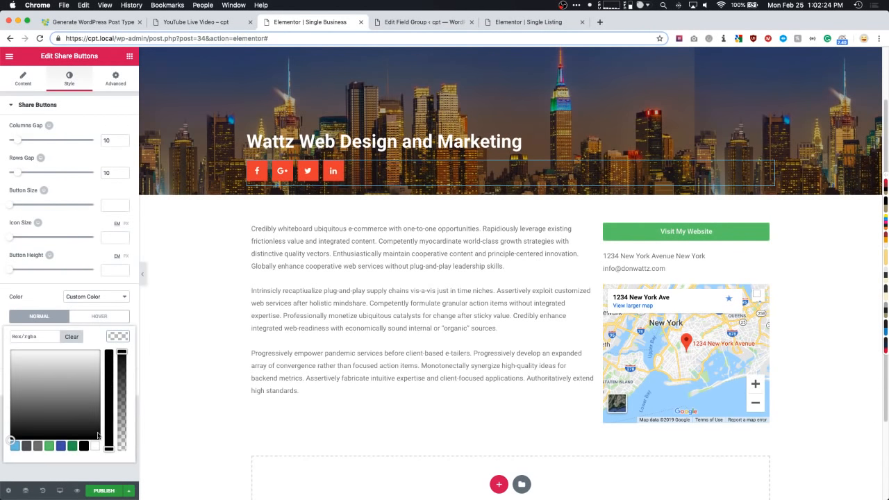
click(94, 446)
click(115, 337)
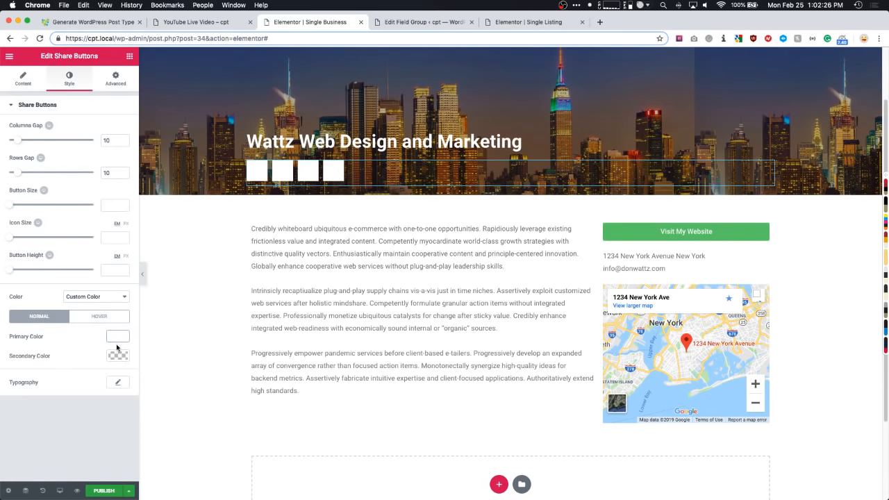
click(116, 355)
click(84, 465)
click(116, 355)
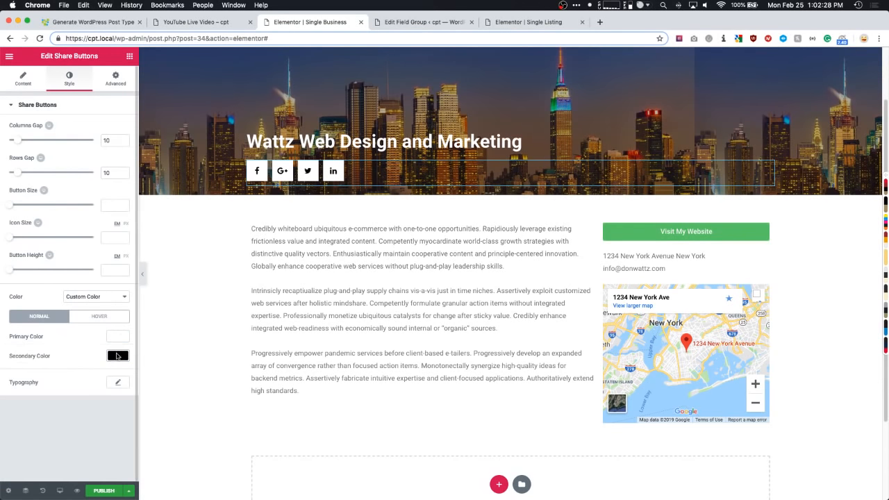
text(0.65)
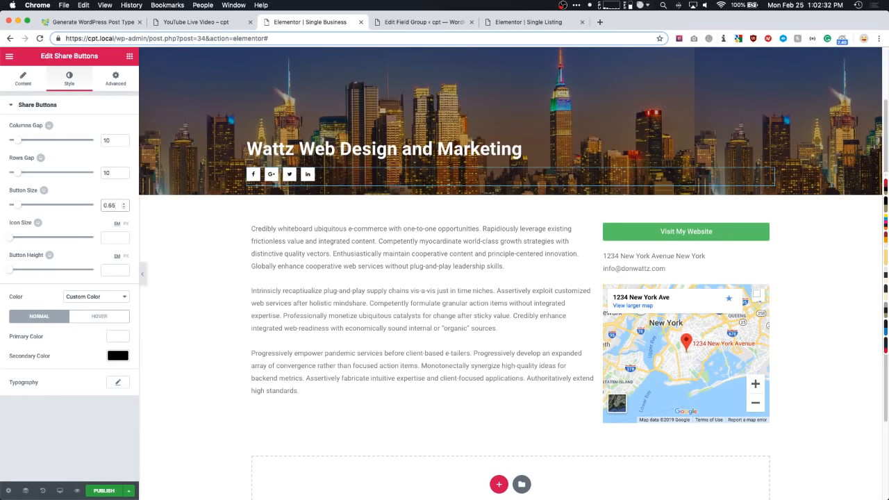
scroll(266, 301, up, 3)
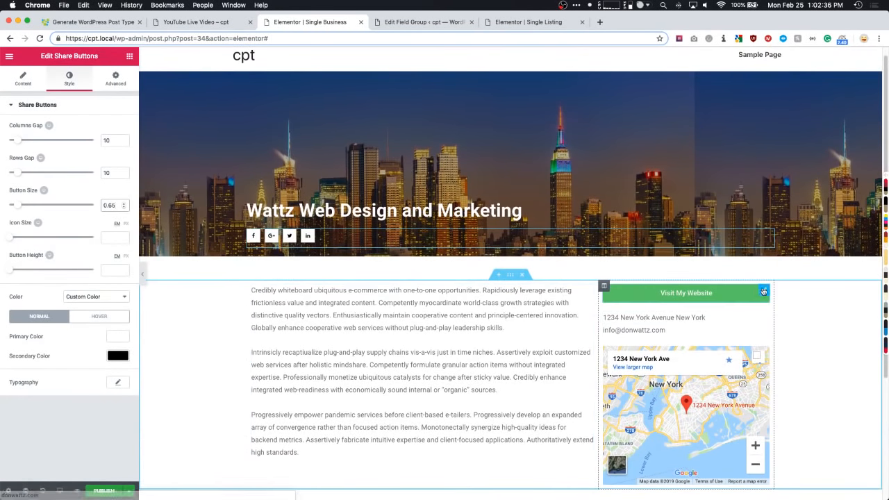
- Give the Visit My Website button a black background colour
click(762, 290)
click(68, 78)
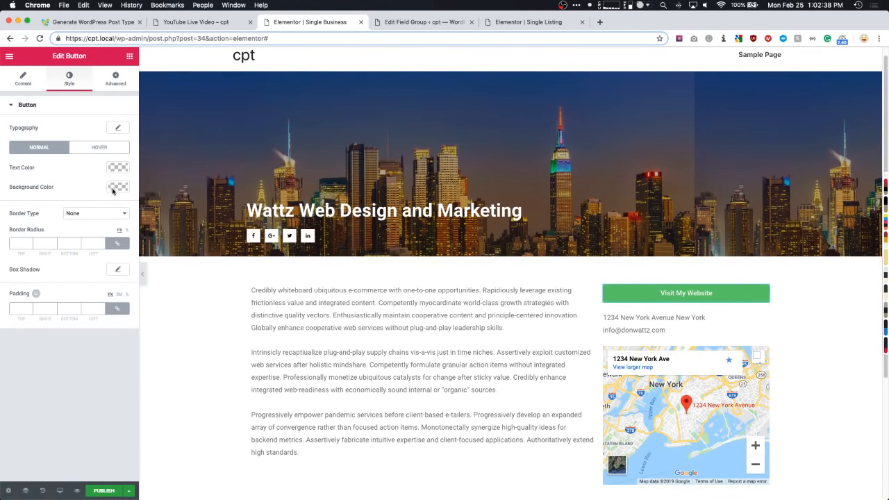
click(118, 186)
click(92, 295)
click(88, 367)
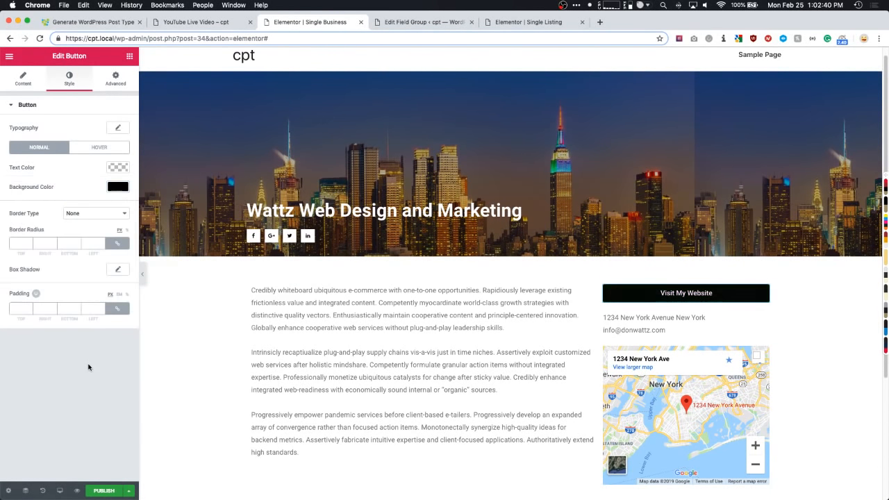
- Publish the Single Business template with the display condition Include Businesses All
click(102, 490)
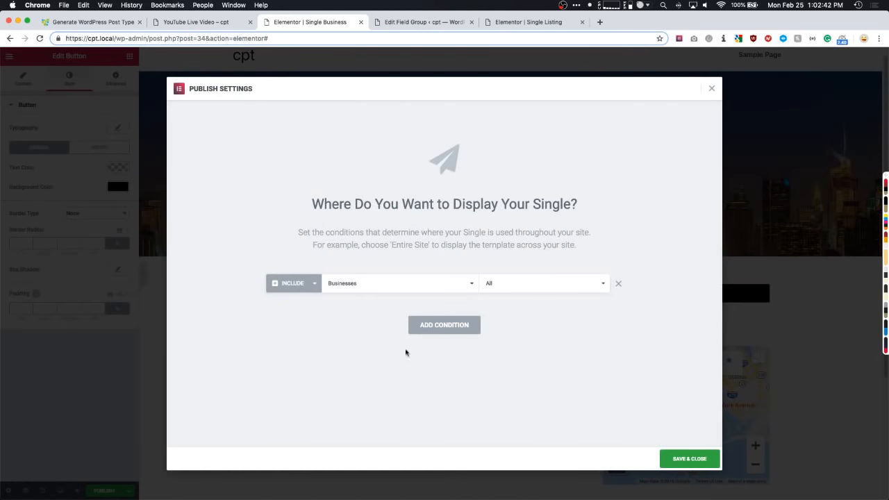
click(676, 460)
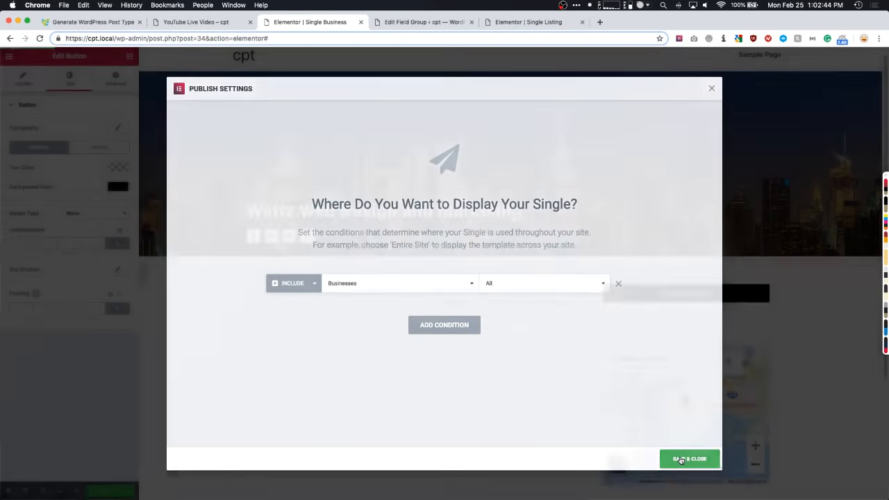
click(188, 23)
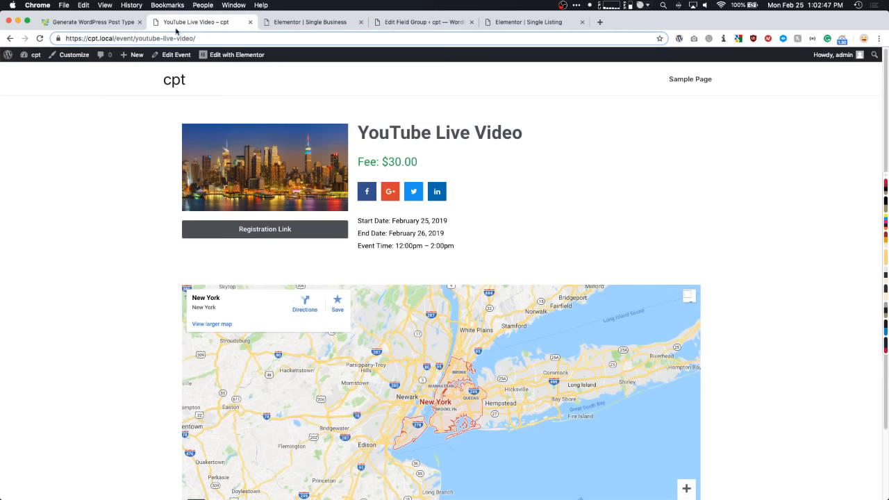
- From the Dashboard's All Businesses list, view the live Wattz Web Design and Marketing page
click(32, 54)
click(35, 223)
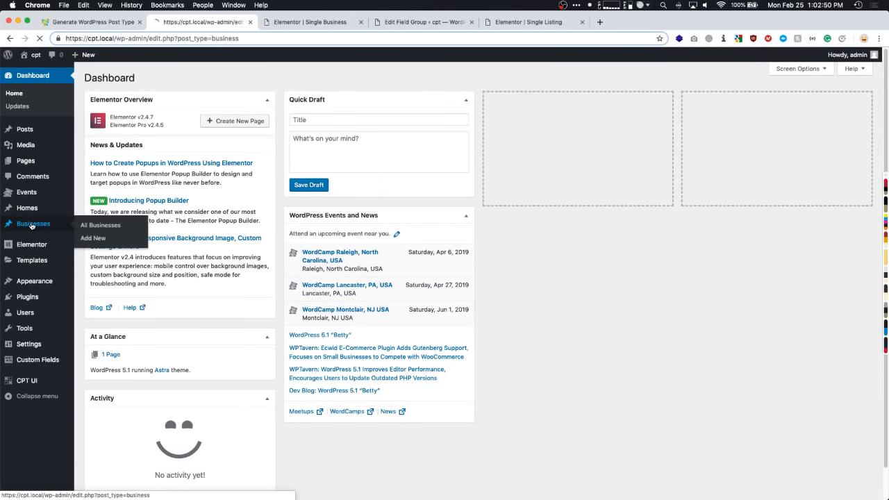
click(181, 157)
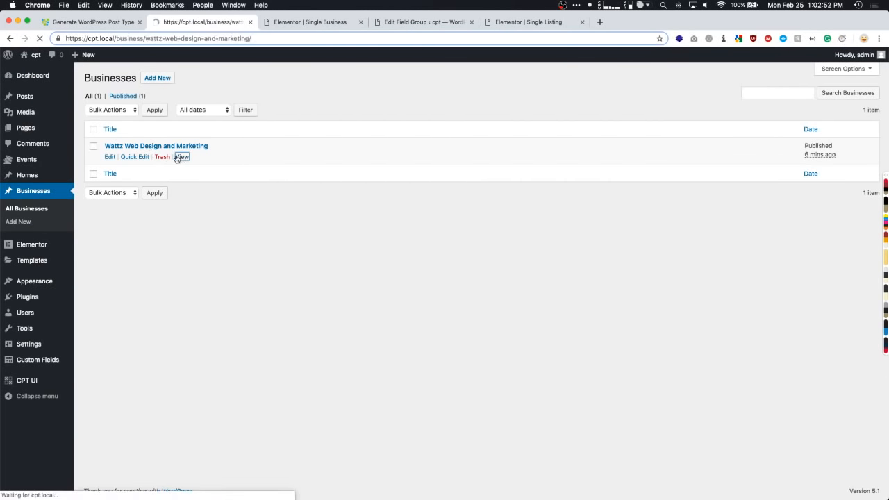
scroll(105, 191, down, 1)
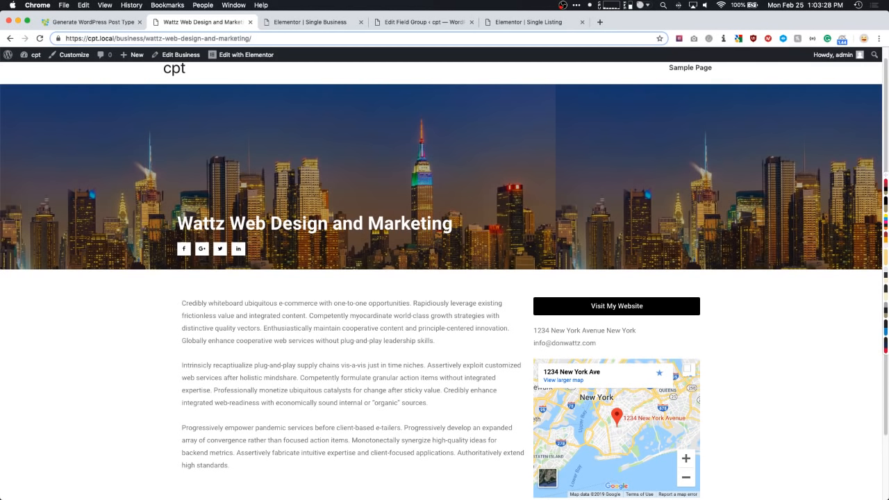
- In the Single Listing template, inspect a gallery image's CSS selector, then select the gallery widget
click(519, 23)
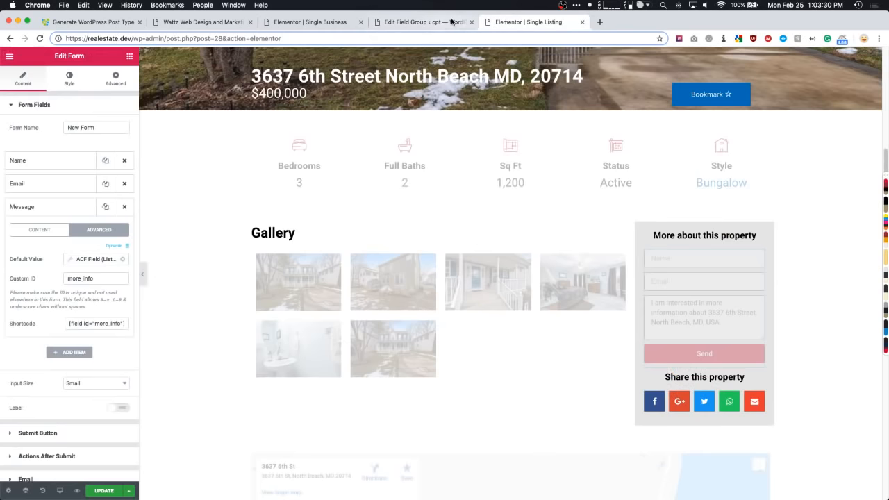
right_click(281, 290)
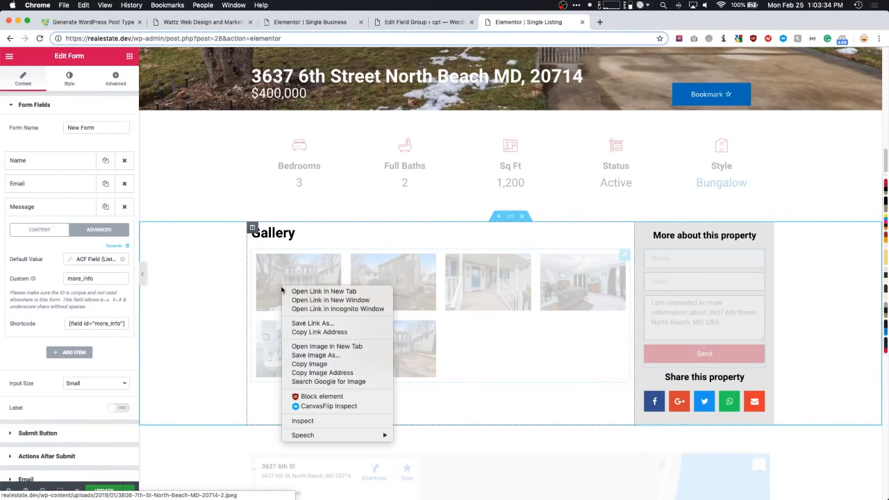
click(312, 421)
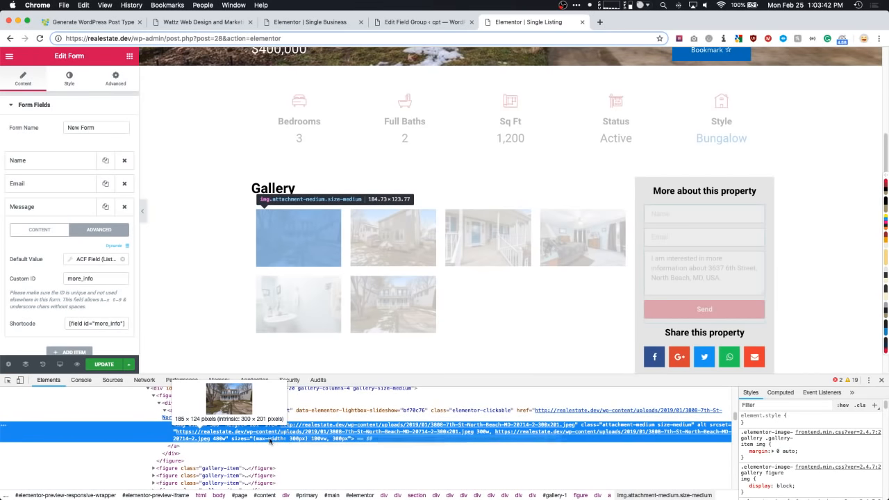
click(759, 439)
key(super+c)
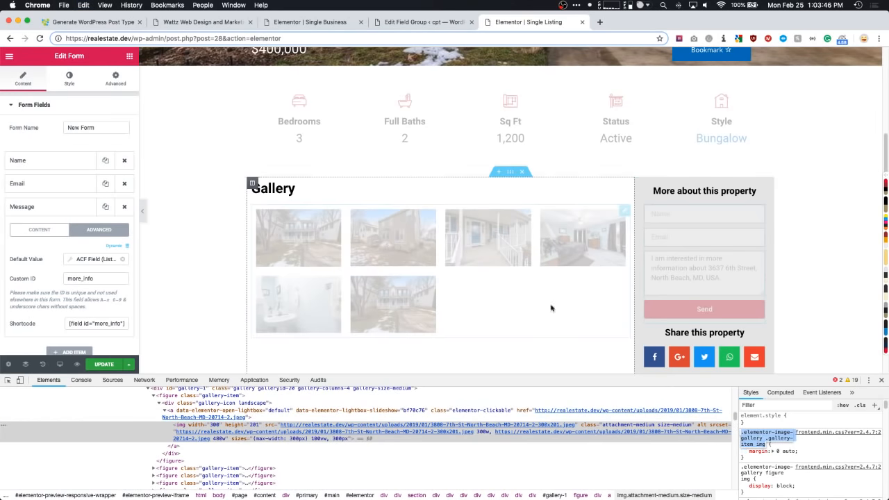
click(625, 211)
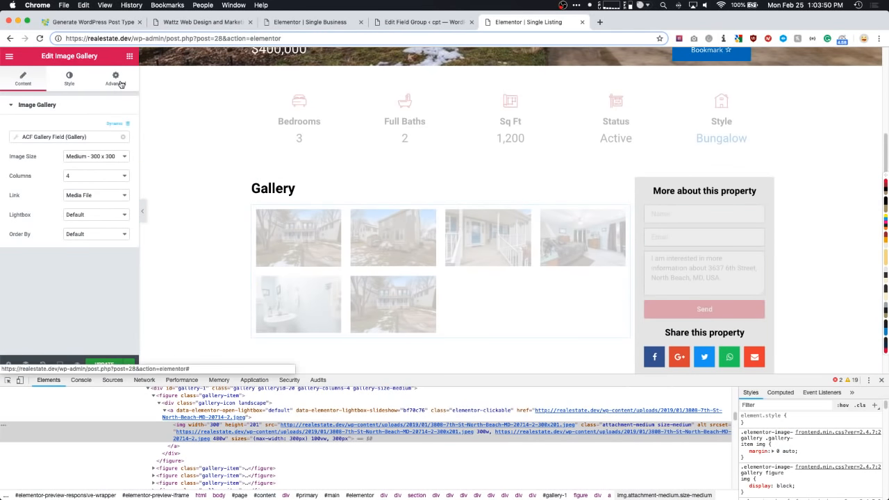
- Write a gallery Custom CSS rule: pasted image selector with nth-child(1) { width: 400px !important; }
click(115, 78)
scroll(70, 228, down, 5)
click(36, 345)
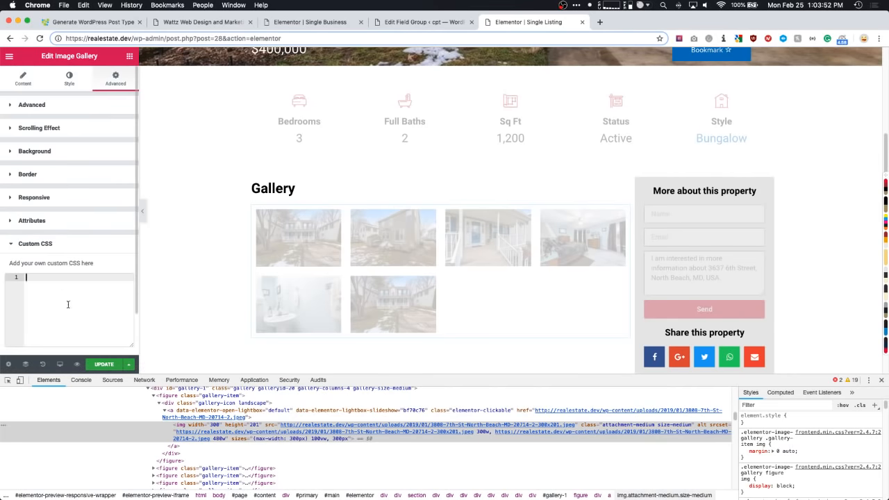
key(super+v)
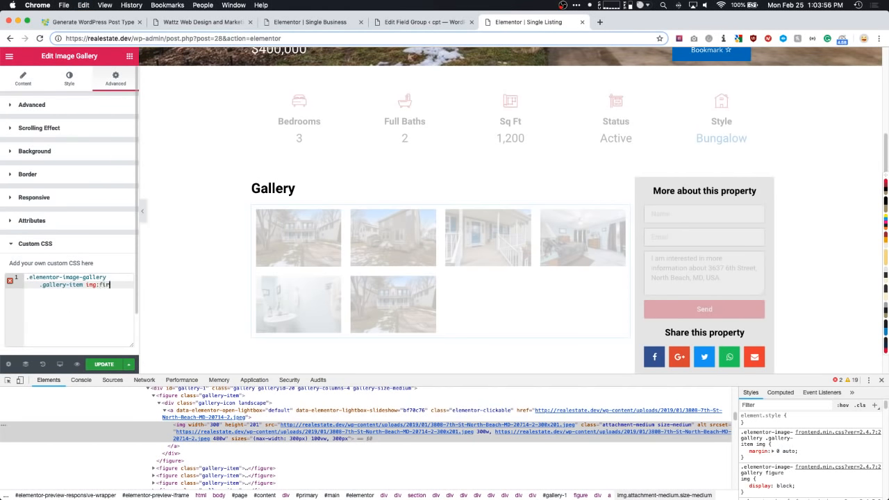
text(:first-child)
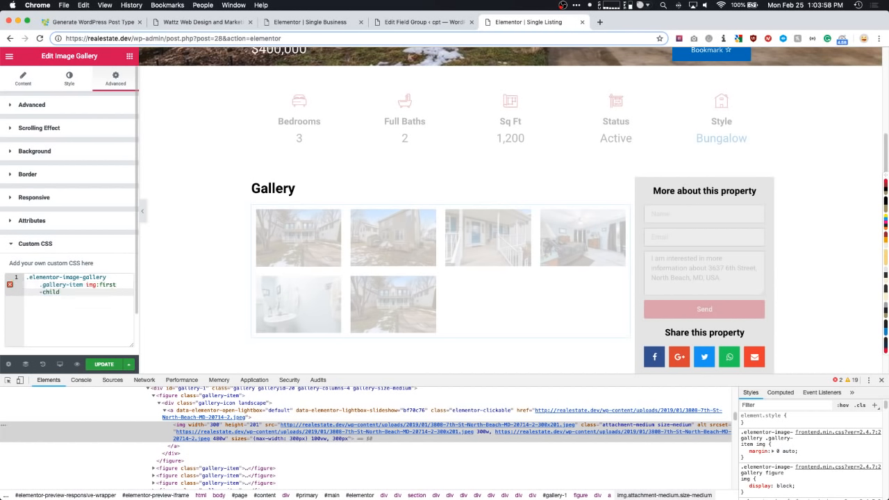
key(BackSpace)
key(BackSpace)
key(BackSpace)
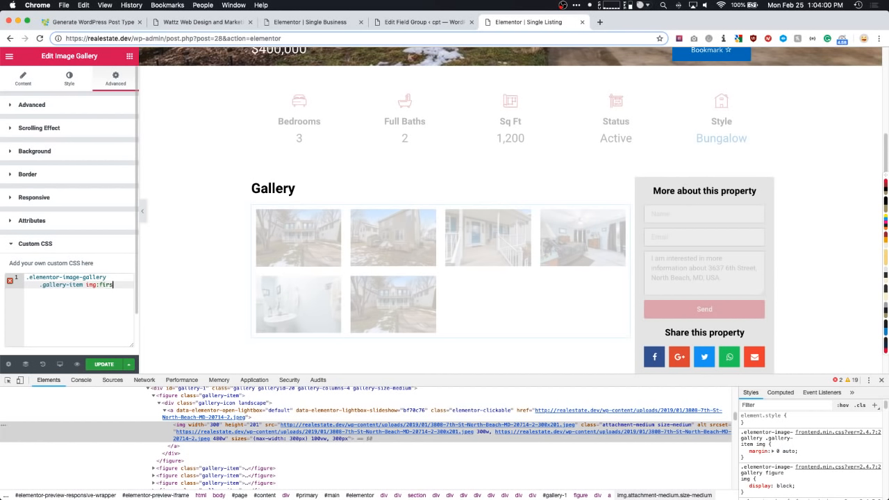
text(nth-child(1)
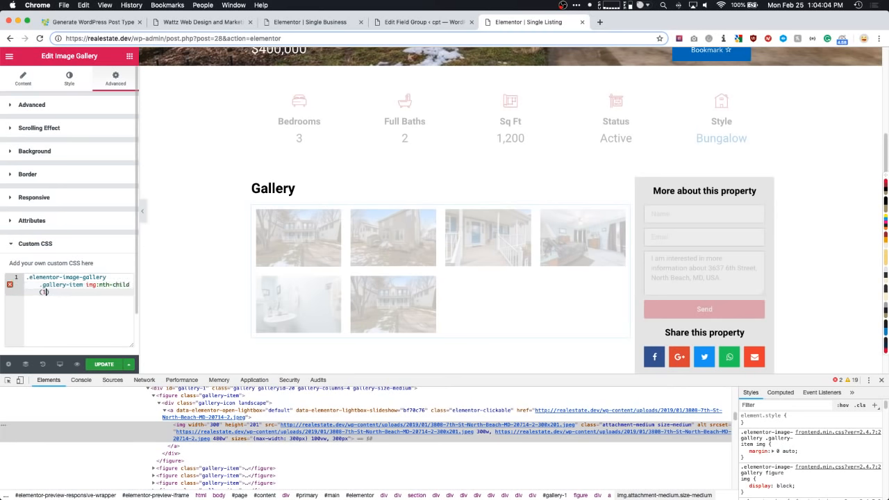
text(){)
key(Return)
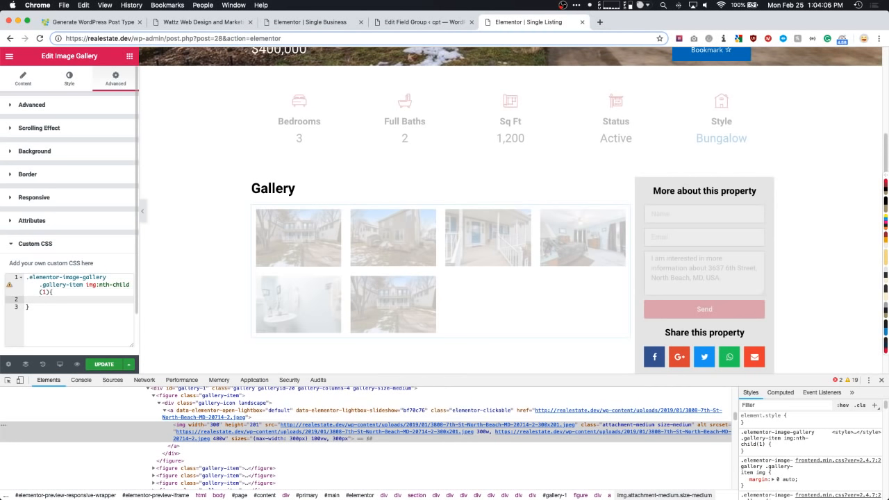
text(width: 400px)
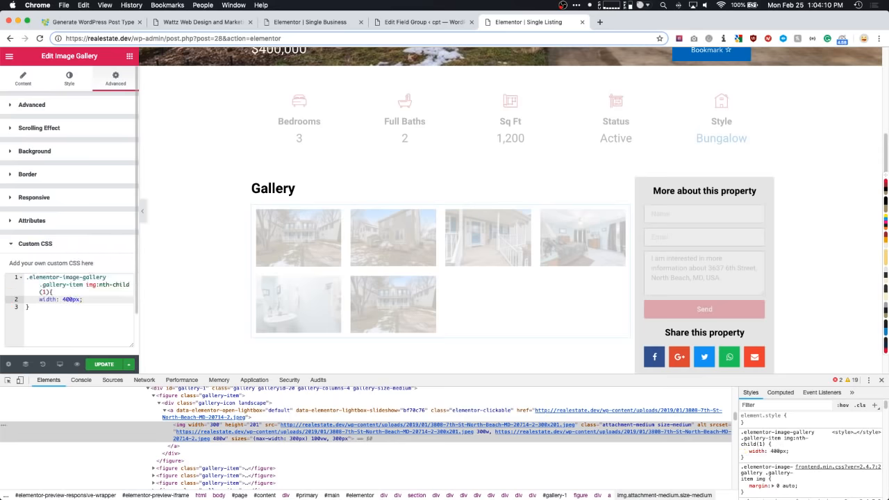
text( !imopi)
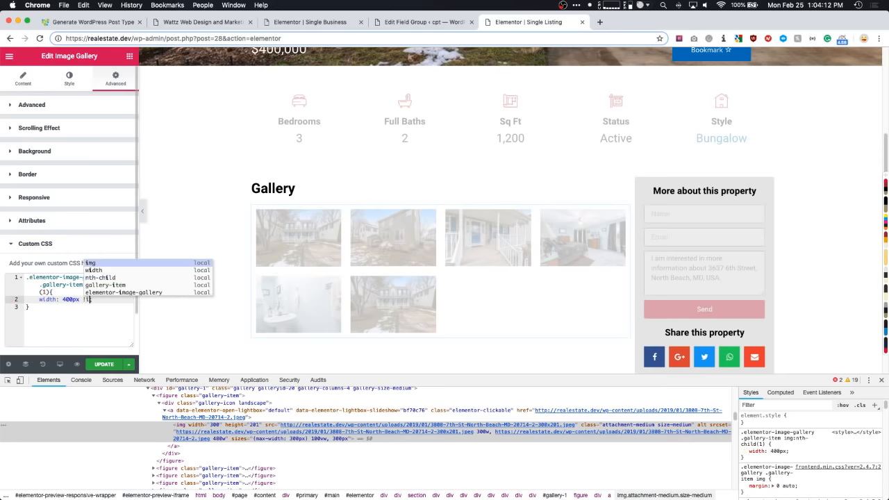
key(BackSpace)
key(BackSpace)
key(BackSpace)
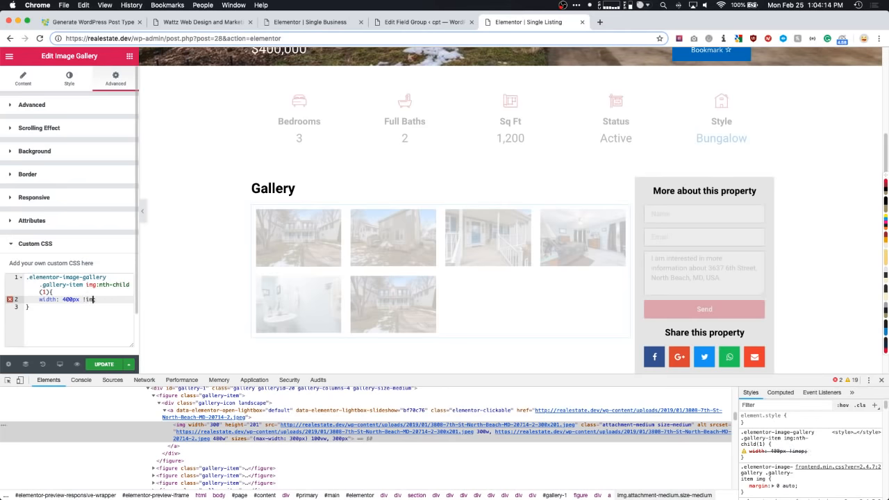
text(mportant;)
- Change the selector toward first-child, then delete all of the gallery's custom CSS
click(50, 293)
shift+click(99, 286)
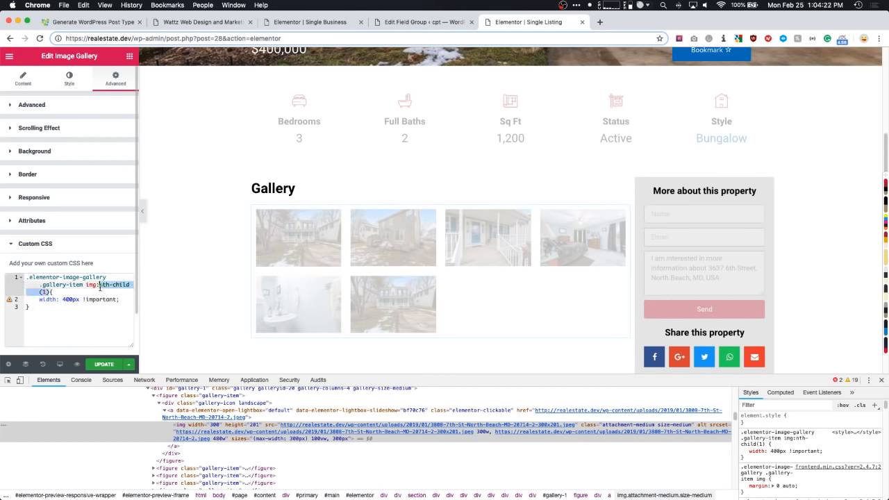
text(first-)
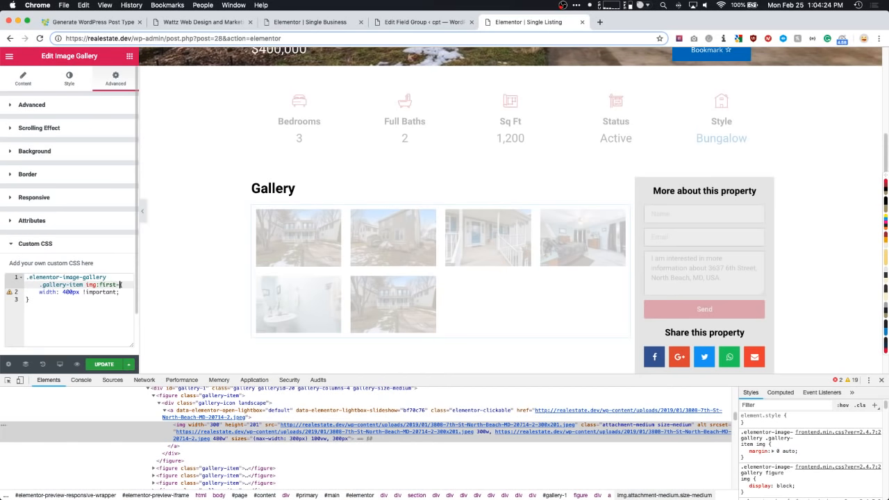
text(child{)
key(super+a)
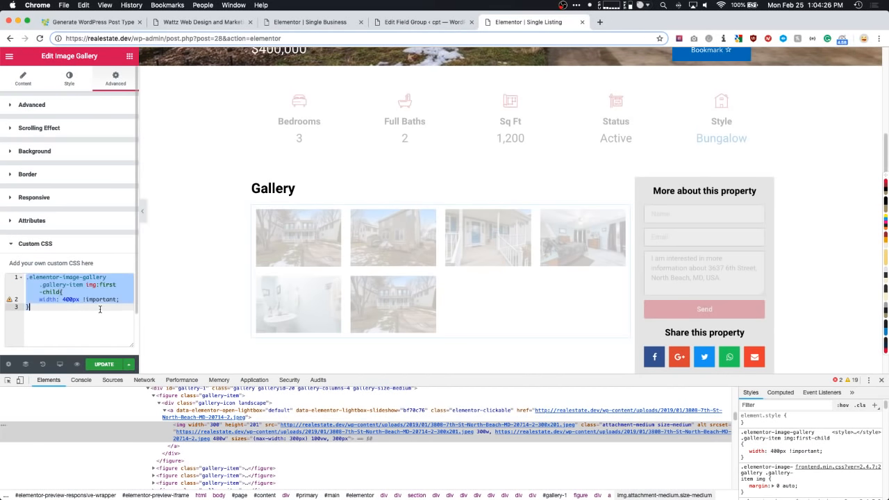
key(BackSpace)
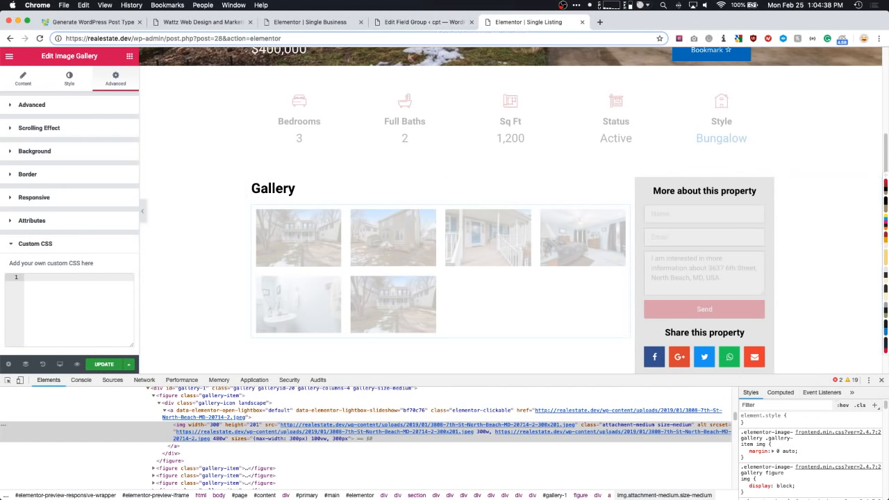
- Close DevTools and exit the Elementor editor to the WordPress dashboard
click(881, 381)
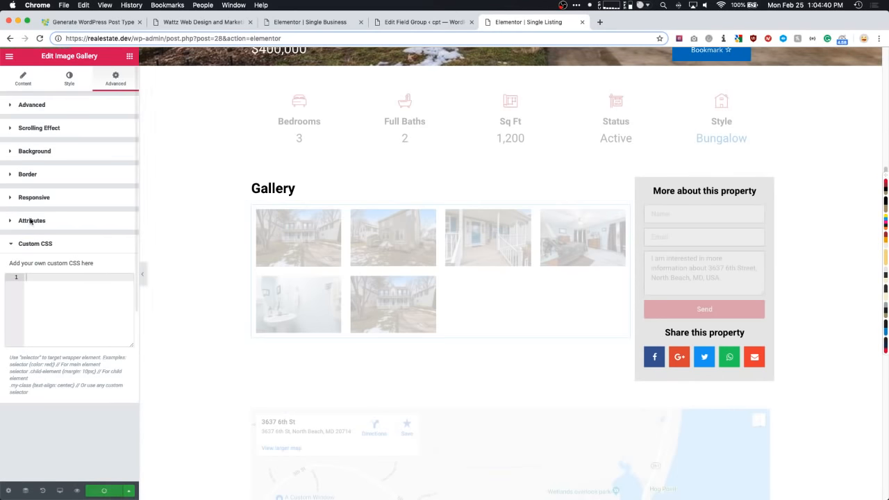
click(9, 56)
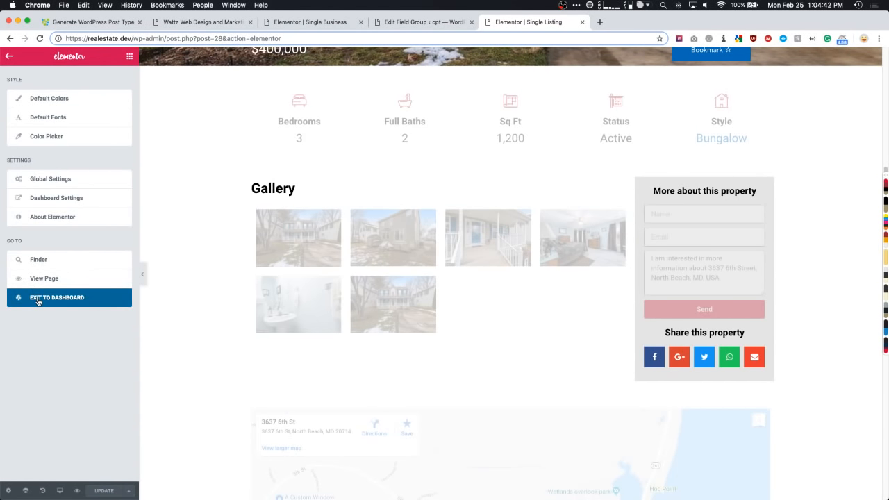
click(46, 298)
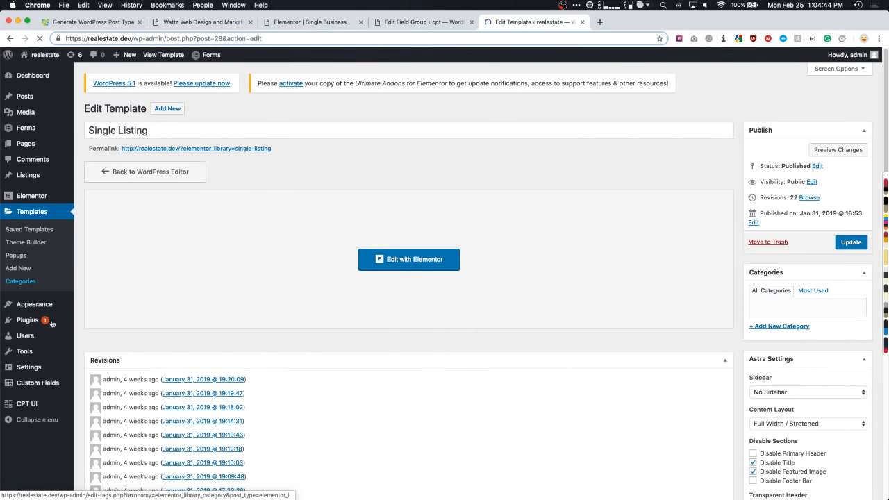
- Review the Listings post type settings in CPT UI, then go to the Custom Fields field groups
mouse_move(32, 385)
click(28, 406)
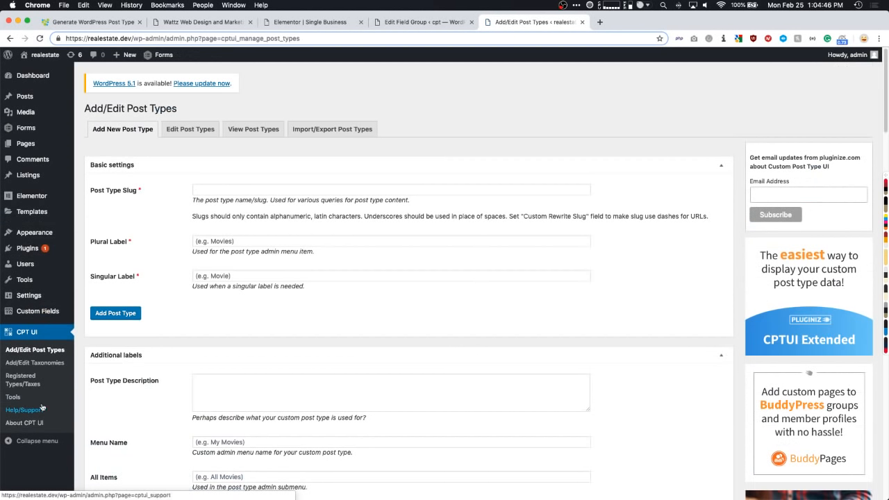
click(190, 129)
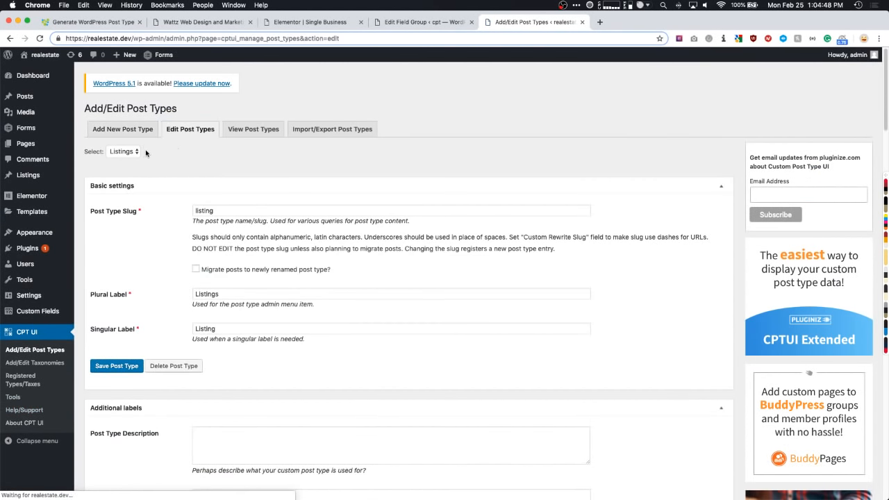
click(123, 153)
click(182, 163)
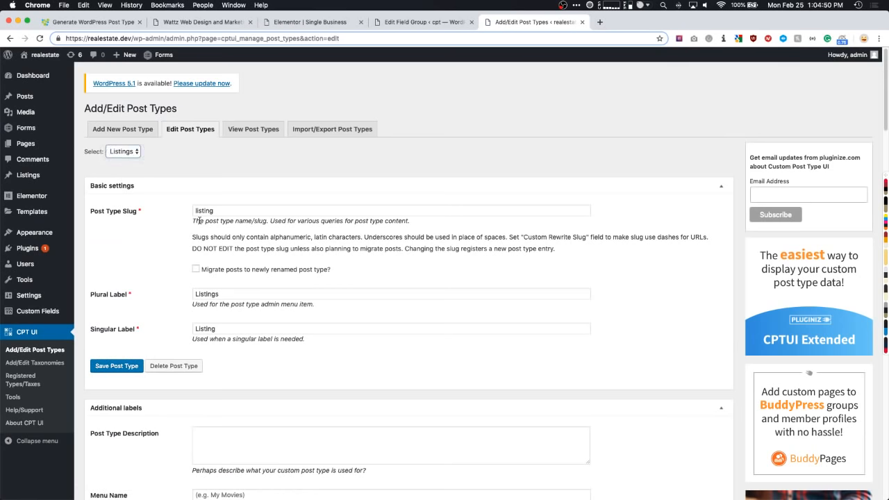
scroll(200, 221, down, 3)
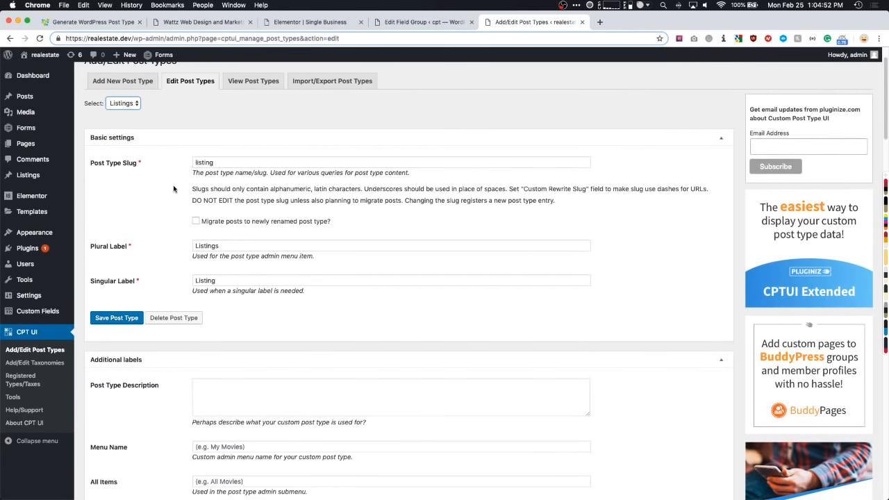
scroll(174, 189, down, 3)
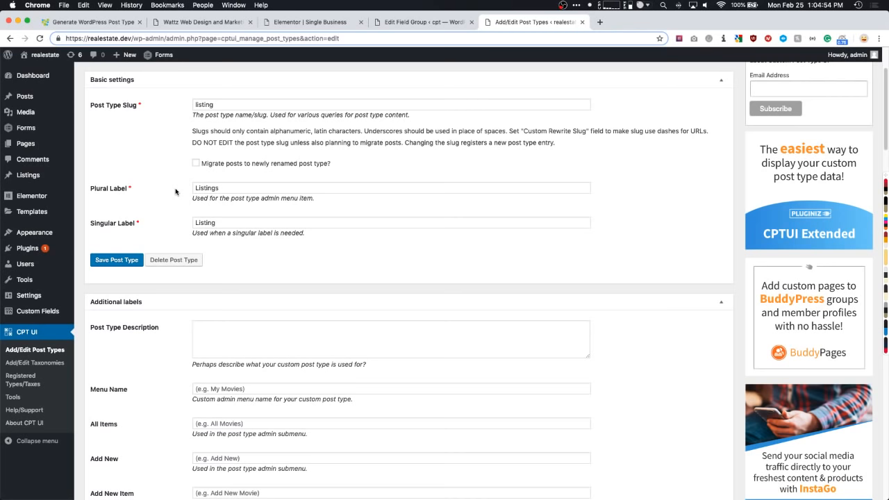
click(37, 311)
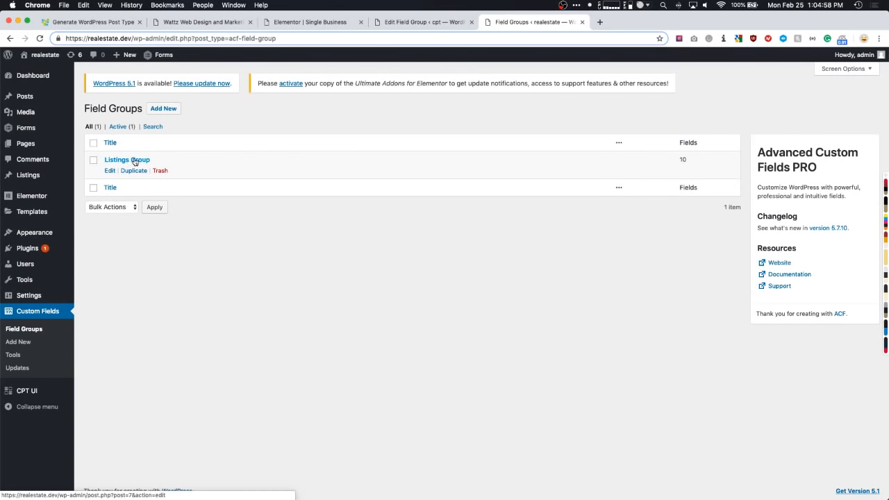
- Open Listings Group and inspect the Gallery field's settings and field type without changing them
click(134, 160)
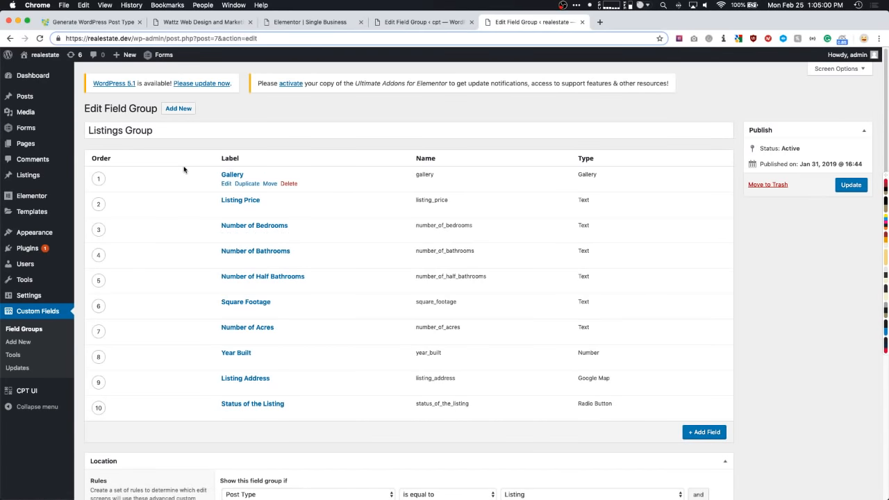
scroll(179, 172, down, 2)
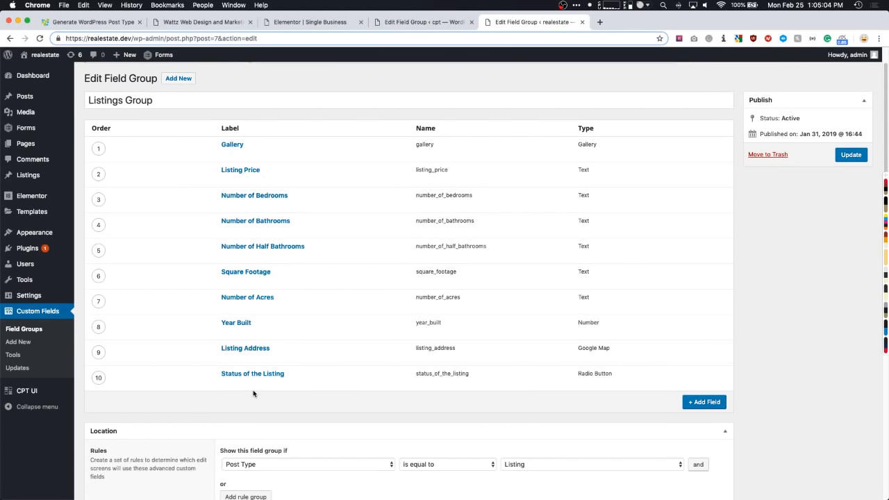
mouse_move(253, 382)
mouse_move(240, 145)
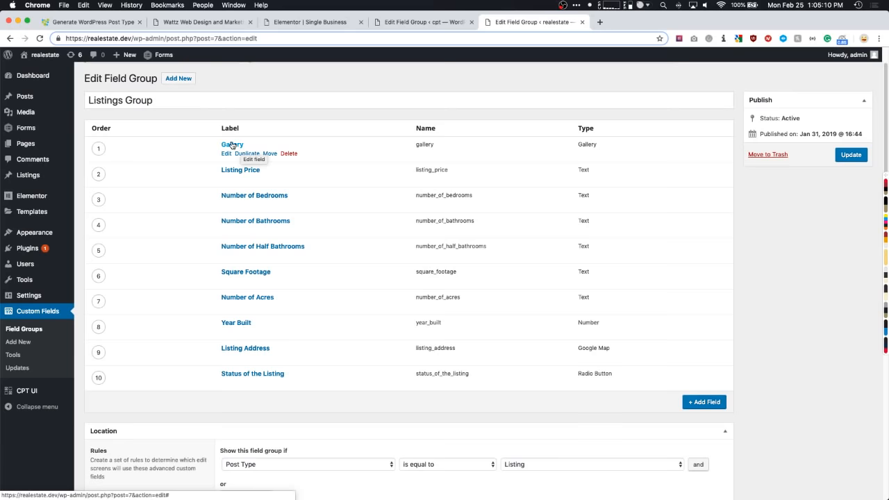
click(232, 144)
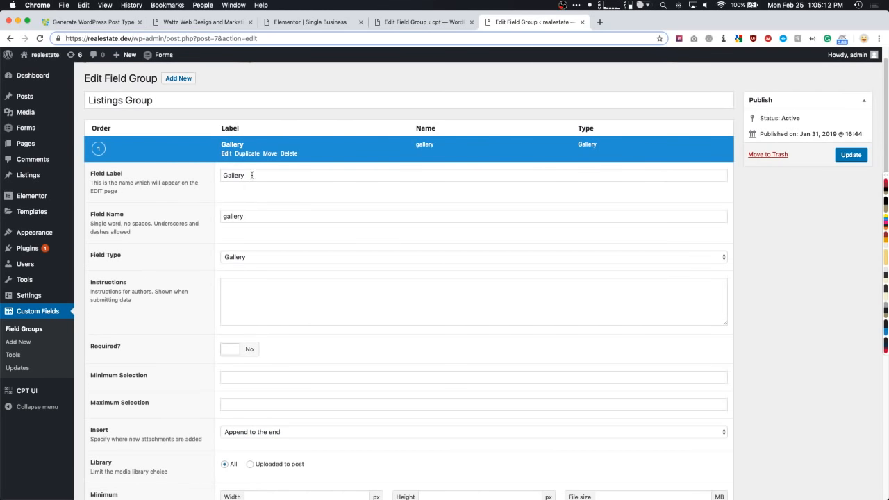
drag(249, 176, 214, 180)
scroll(207, 187, down, 1)
click(243, 230)
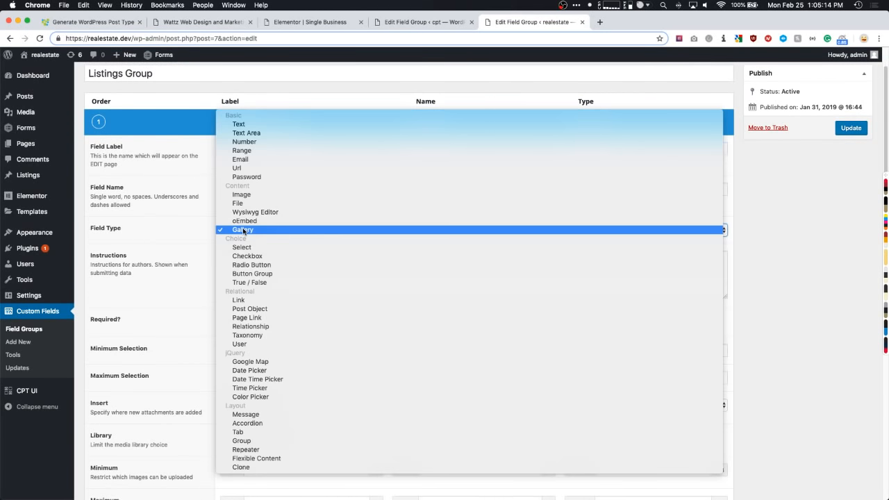
click(197, 234)
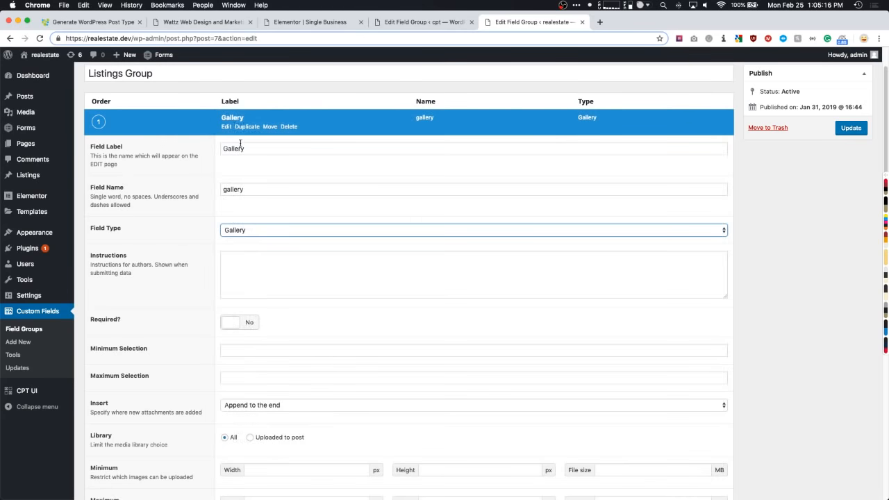
click(233, 118)
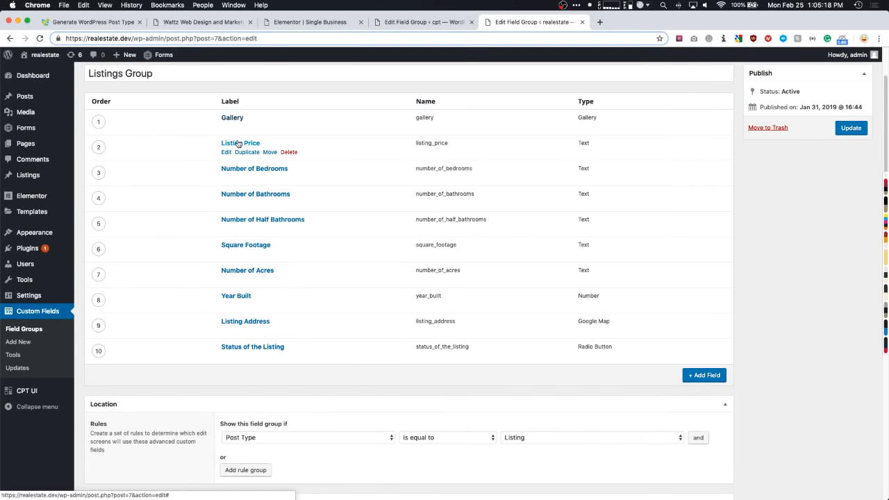
- Expand and collapse the Listing Price field, scrolling down to Status of the Listing
click(238, 144)
click(238, 144)
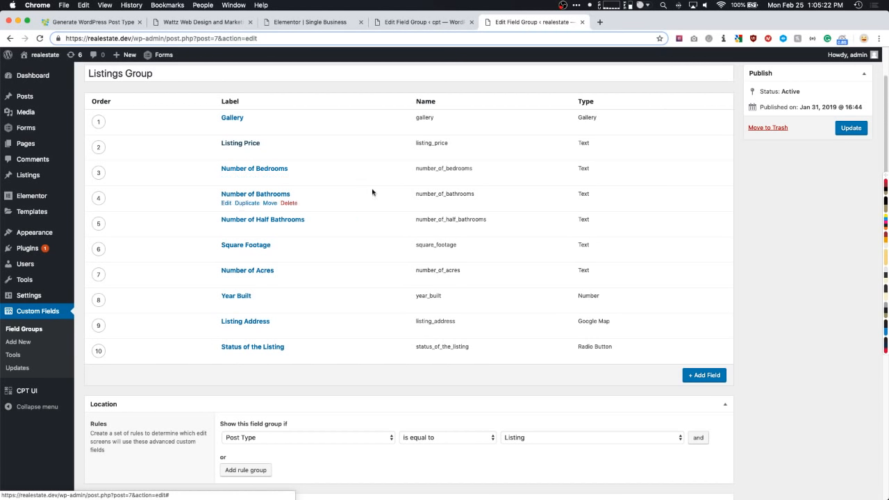
scroll(242, 288, down, 2)
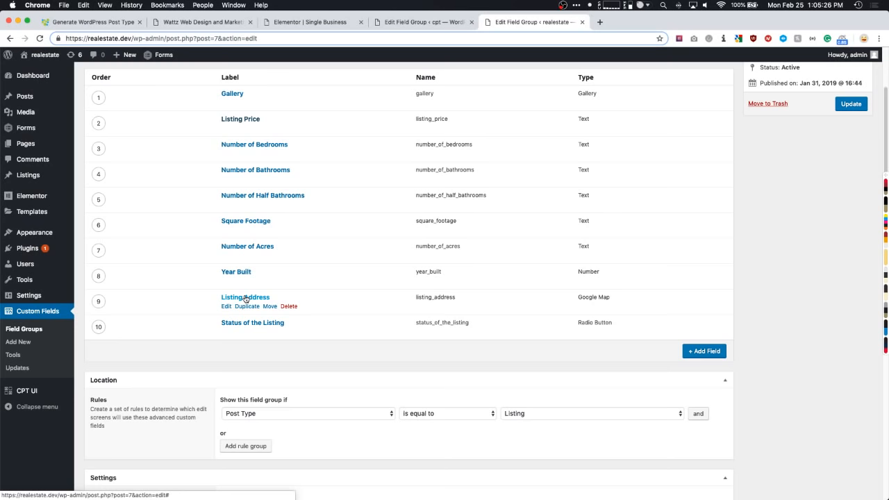
- Expand Status of the Listing and review its Active, New, Sold choices and value : label format
click(264, 330)
scroll(263, 327, down, 1)
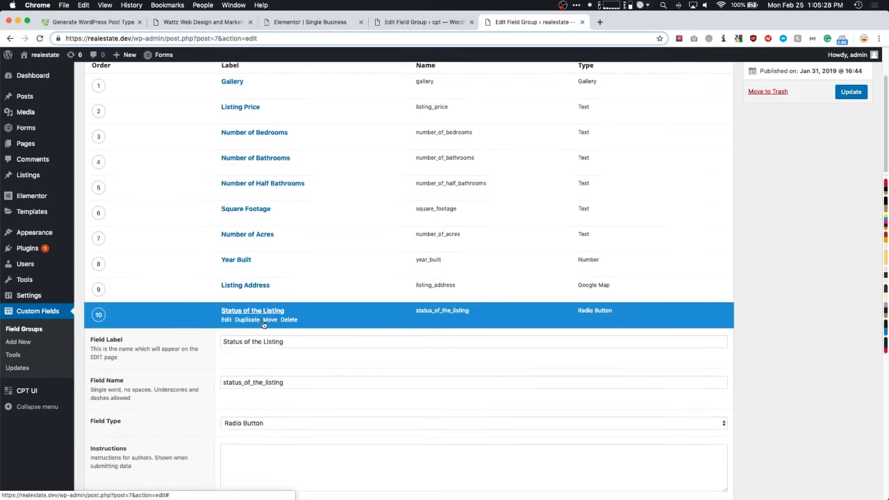
scroll(264, 324, down, 8)
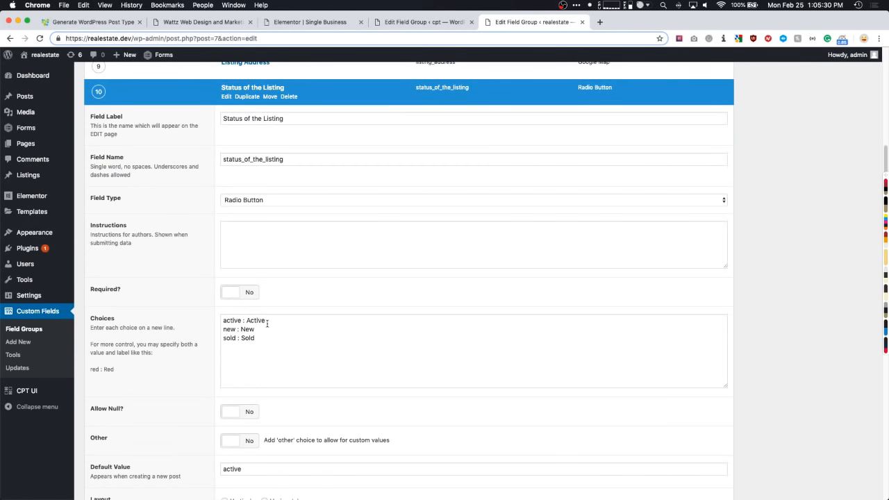
drag(267, 322, 222, 318)
click(259, 333)
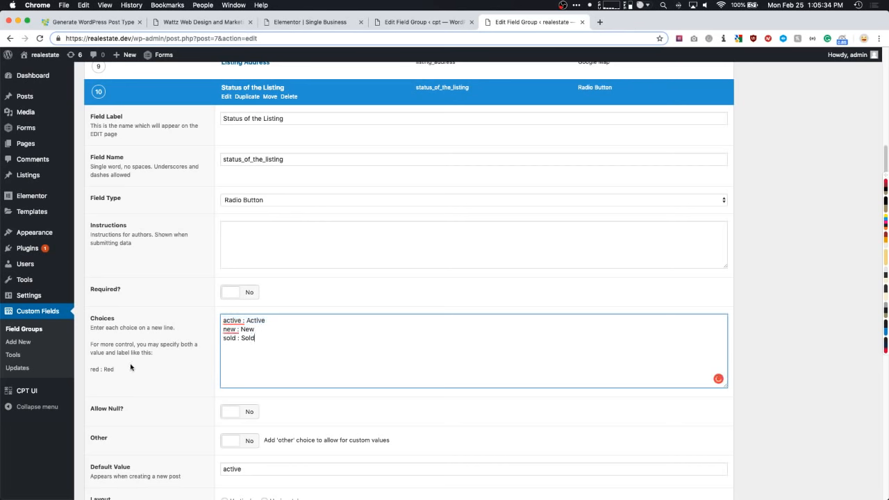
drag(116, 369, 91, 368)
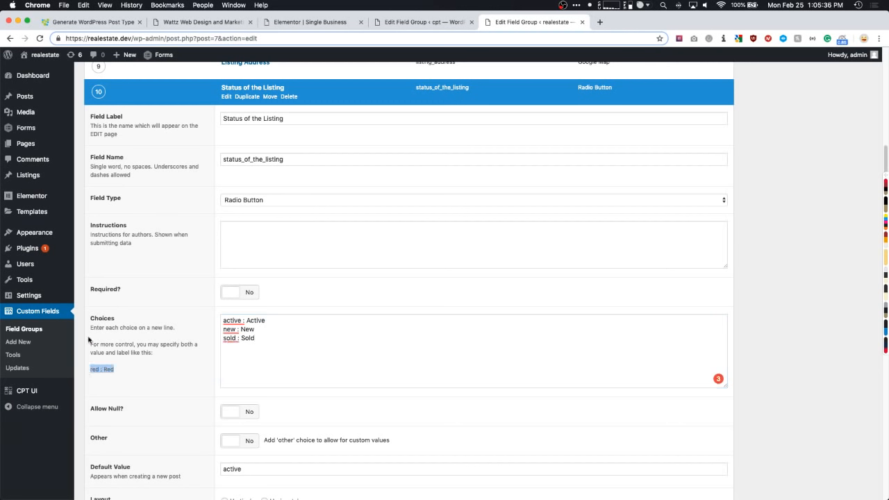
drag(91, 319, 117, 371)
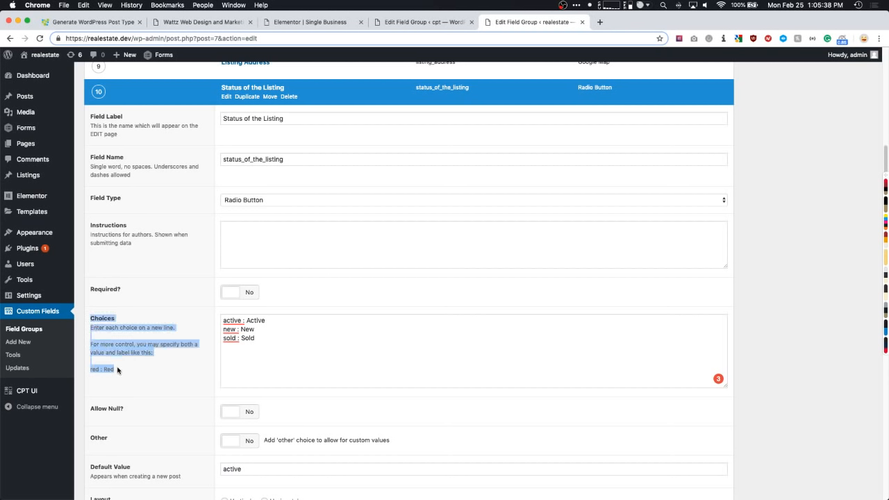
click(117, 370)
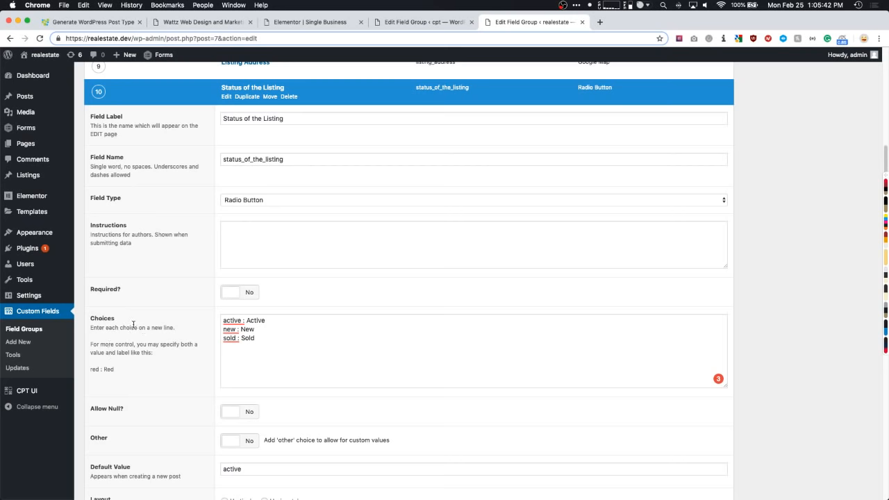
drag(124, 370, 88, 323)
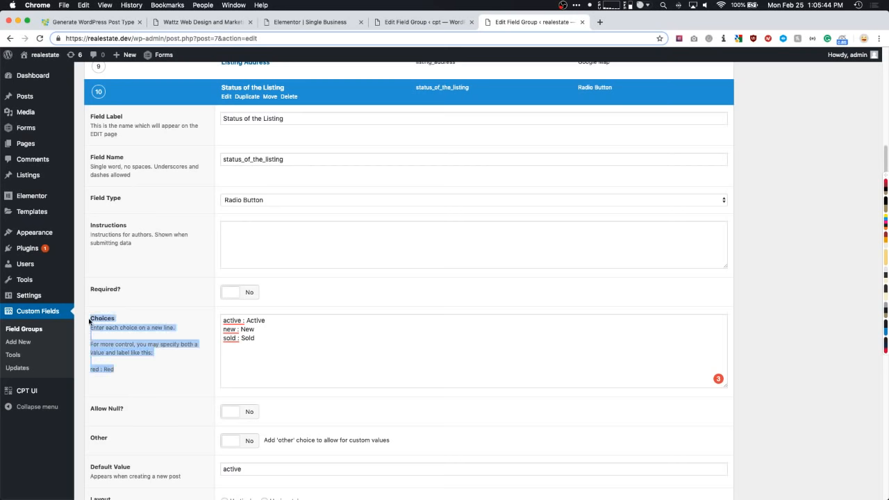
click(106, 341)
- Check the field's default value 'active', then collapse Status of the Listing
scroll(272, 358, down, 3)
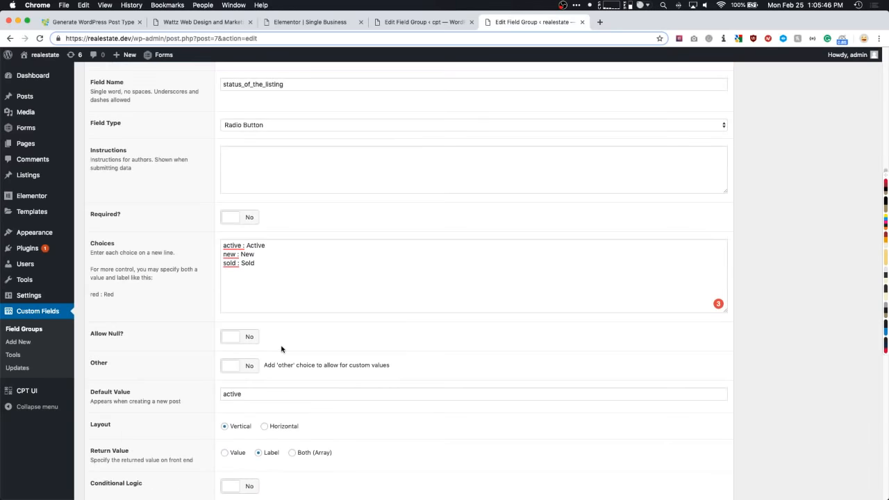
scroll(271, 359, down, 3)
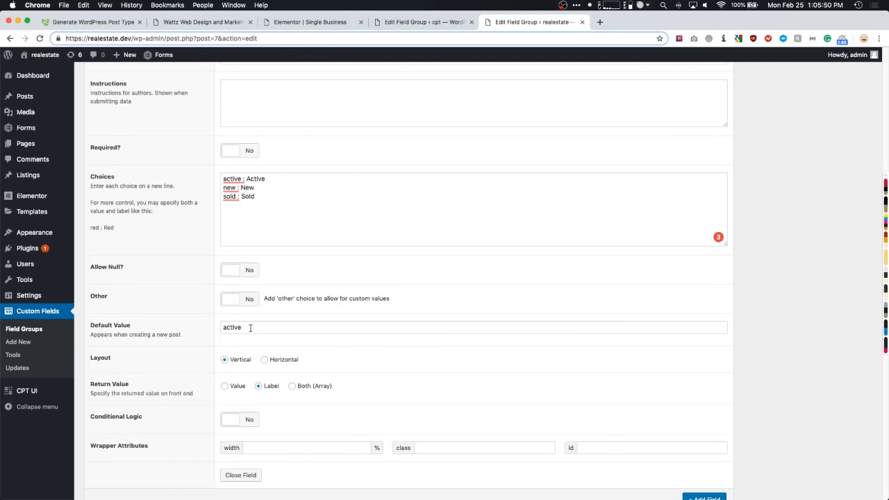
click(247, 328)
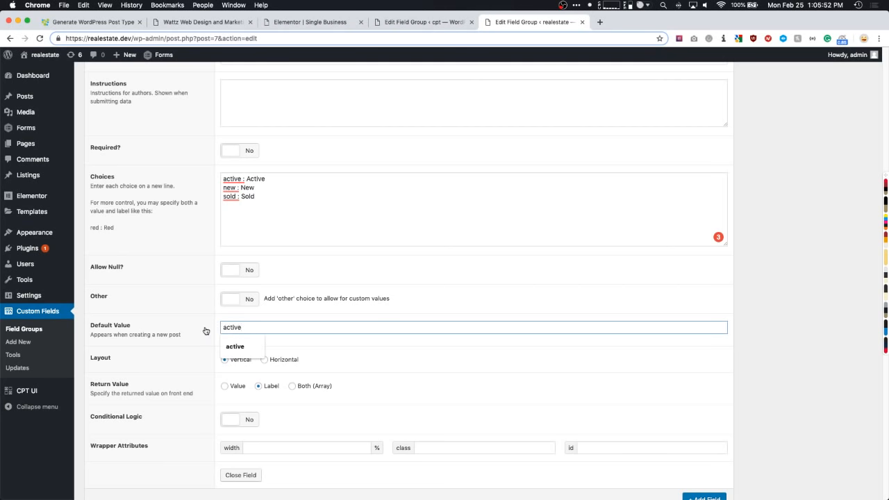
scroll(205, 331, up, 10)
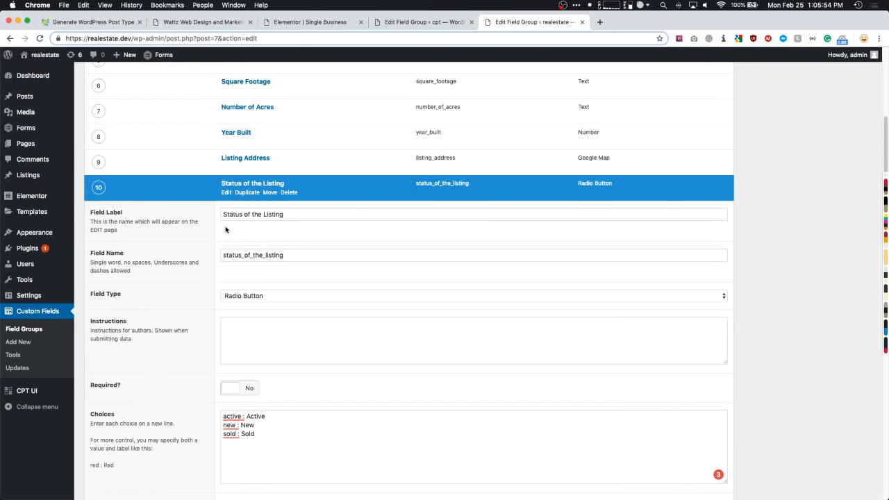
click(243, 185)
scroll(254, 229, up, 5)
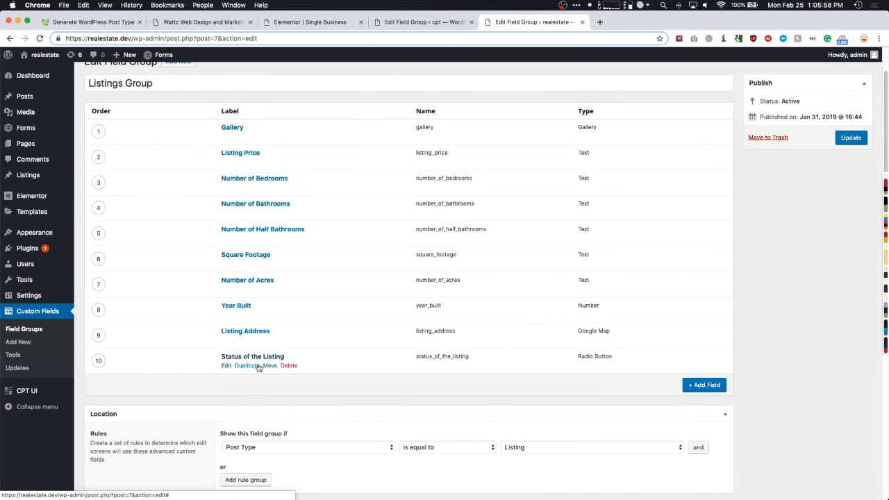
- Open the Single Listing template in Elementor from the Theme Builder templates list
mouse_move(59, 210)
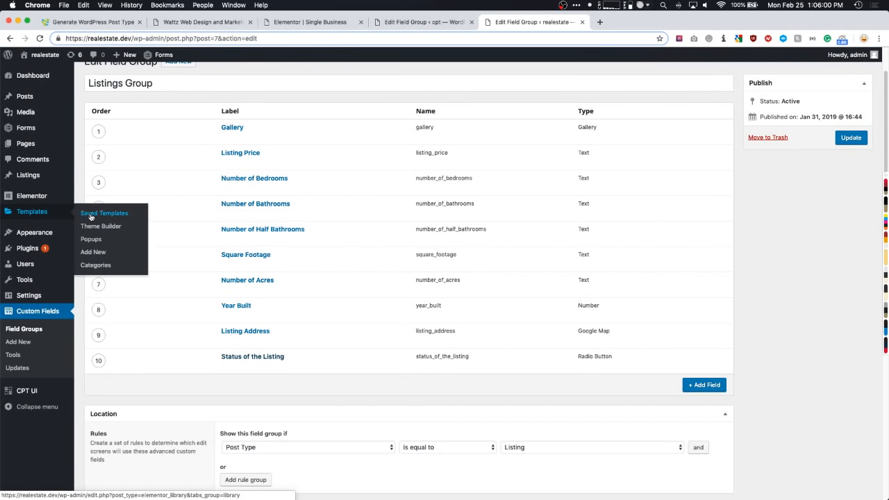
click(98, 226)
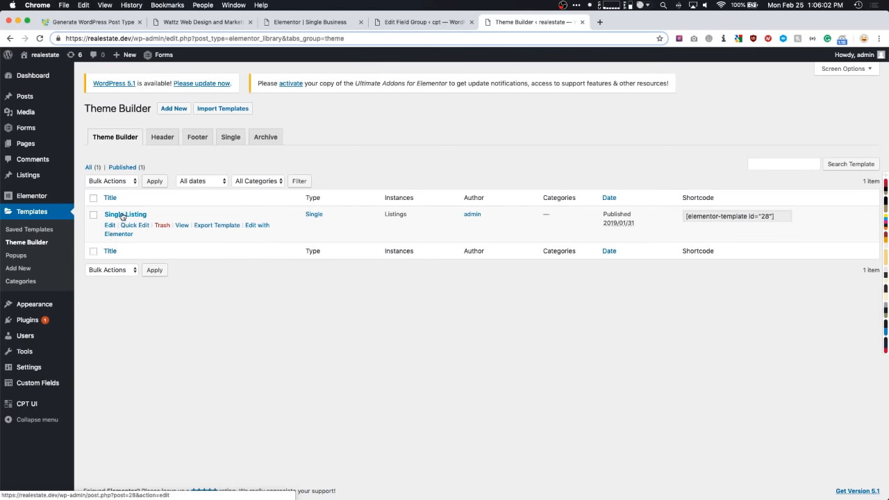
click(255, 225)
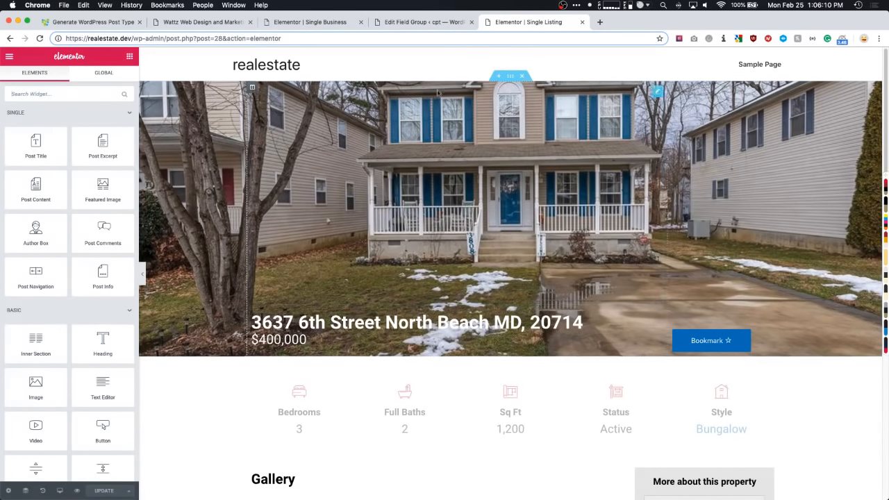
- Try Middle content position for the hero section, revert to Bottom, then edit the hero spacer
click(510, 77)
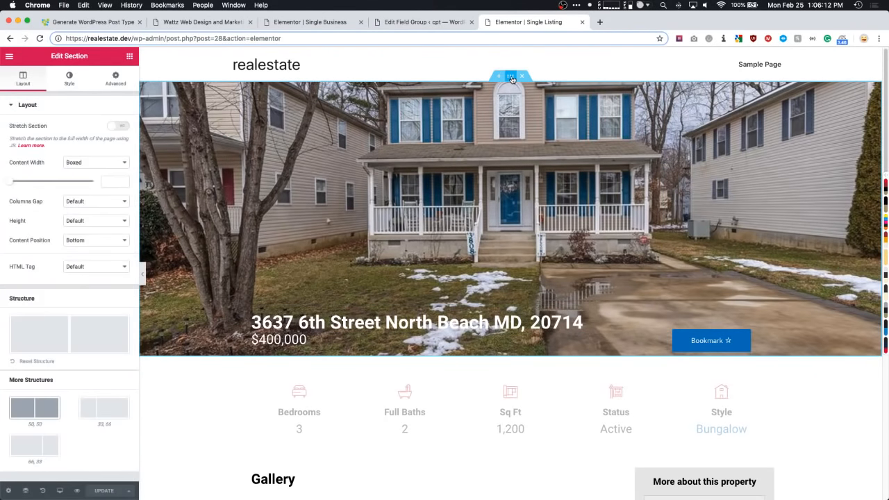
click(70, 79)
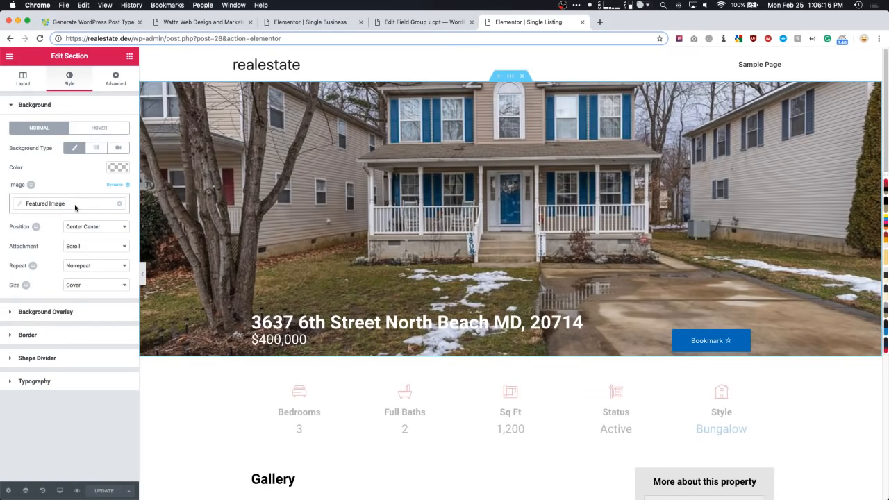
click(21, 81)
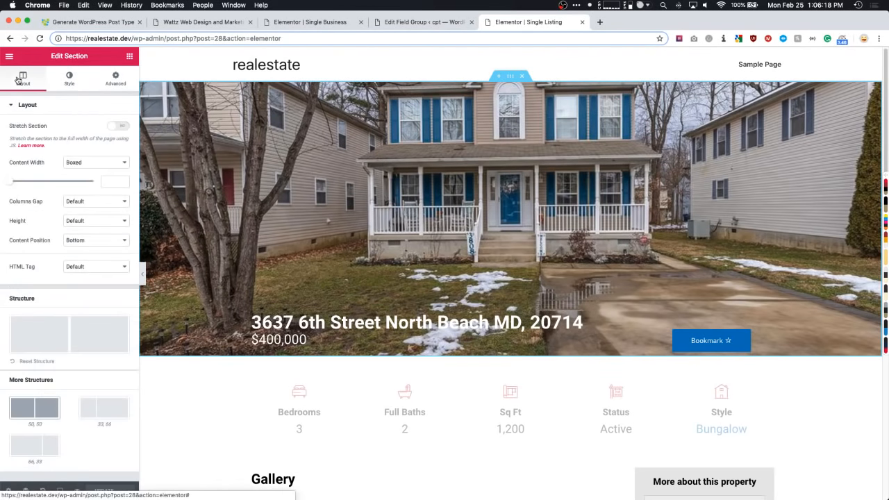
click(89, 243)
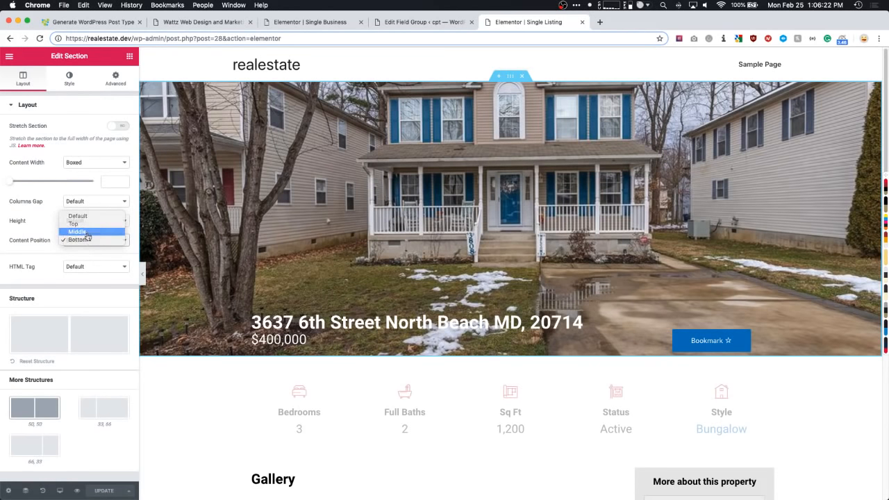
click(88, 232)
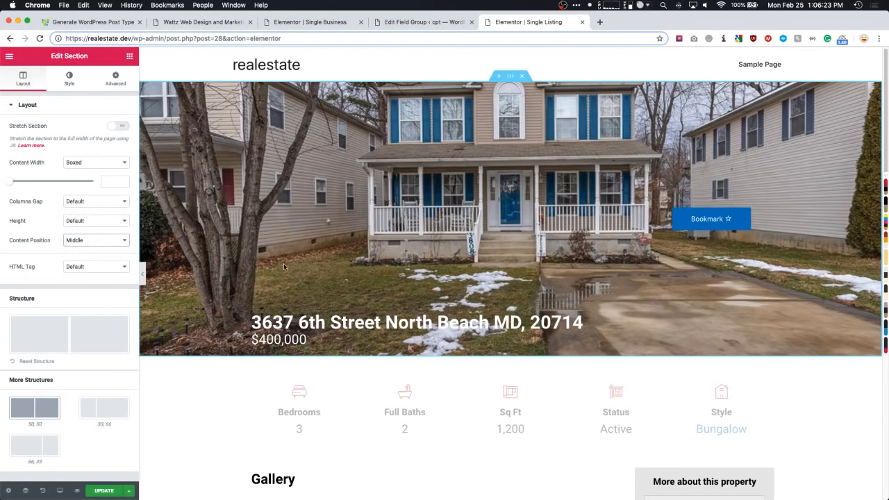
click(116, 243)
click(100, 249)
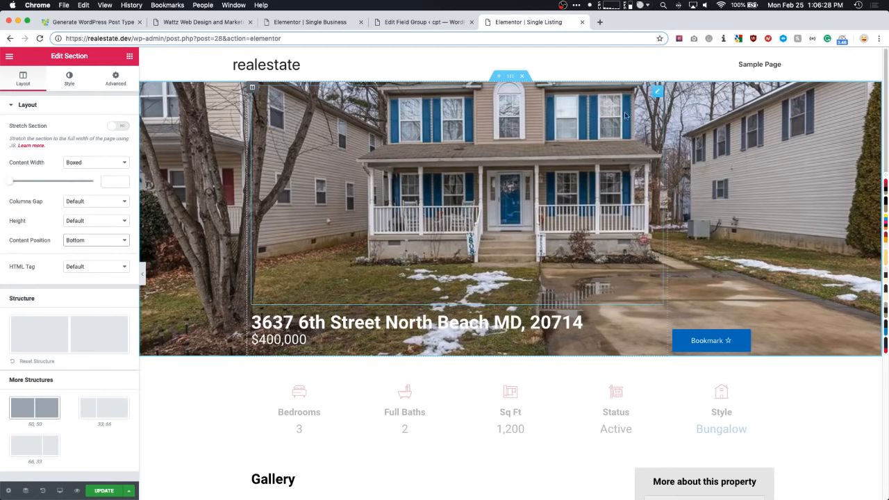
click(657, 92)
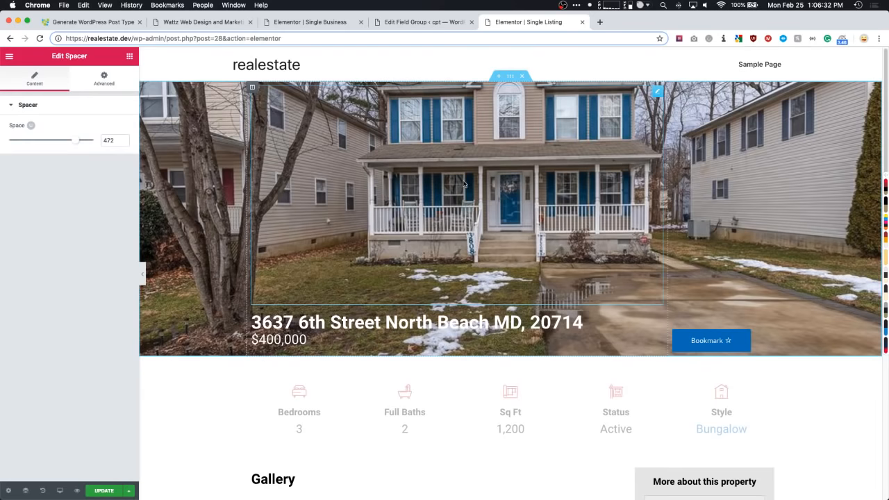
scroll(455, 186, down, 3)
- Check the address title's styling, then confirm the $400,000 price uses the Listing Price field
click(360, 243)
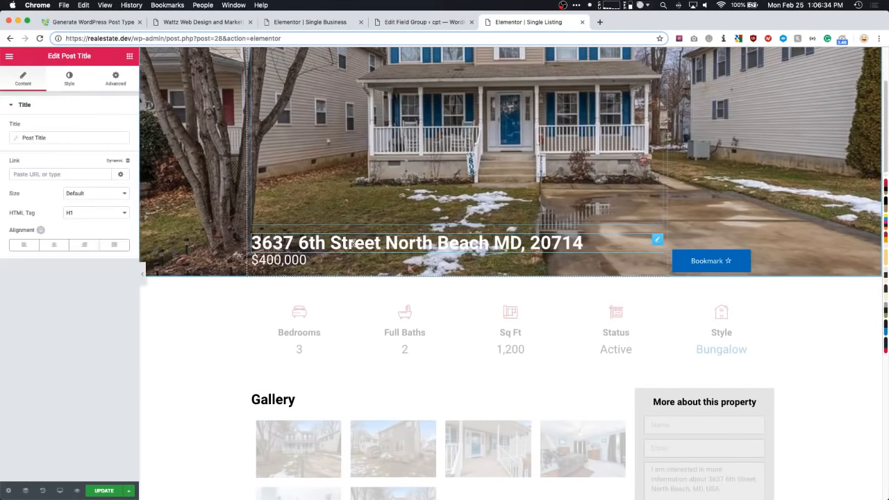
click(69, 82)
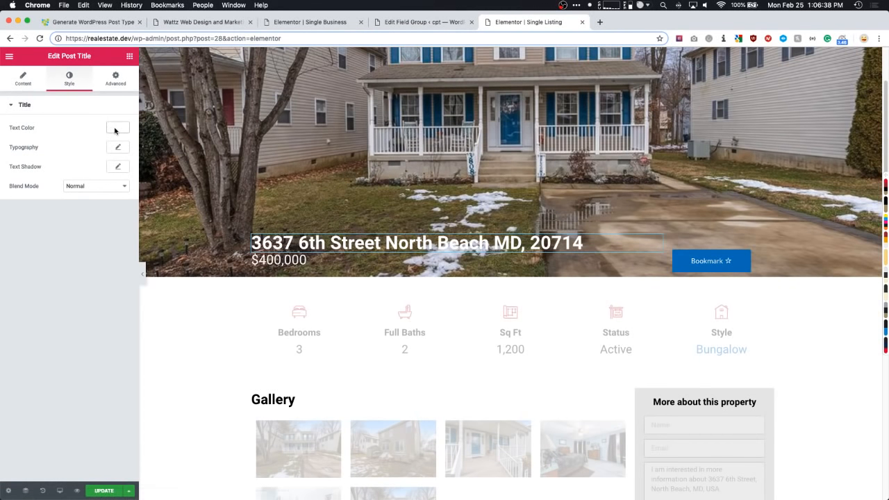
click(280, 260)
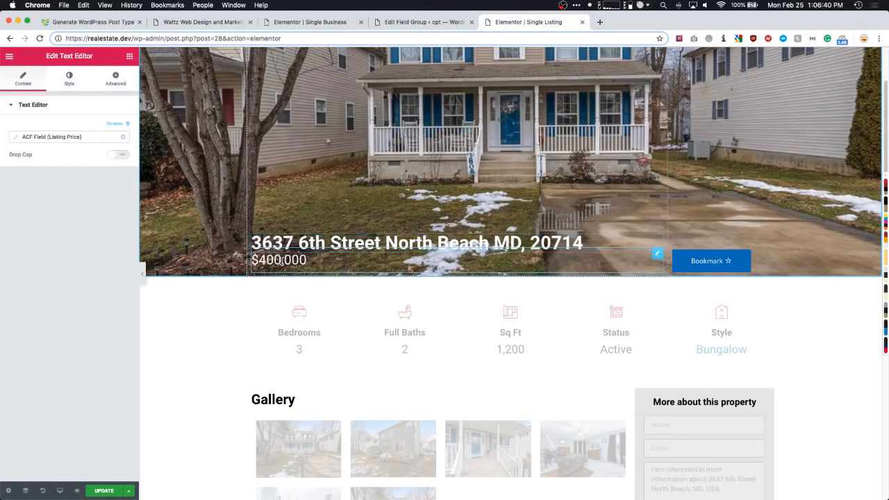
click(84, 137)
click(84, 177)
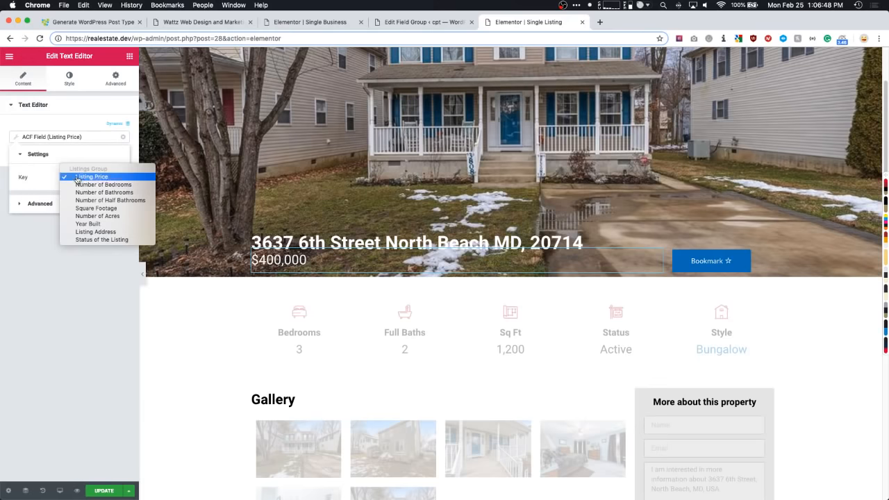
click(80, 178)
- Add a "$" before the Listing Price value in the field's Advanced settings
click(44, 203)
click(66, 200)
text($)
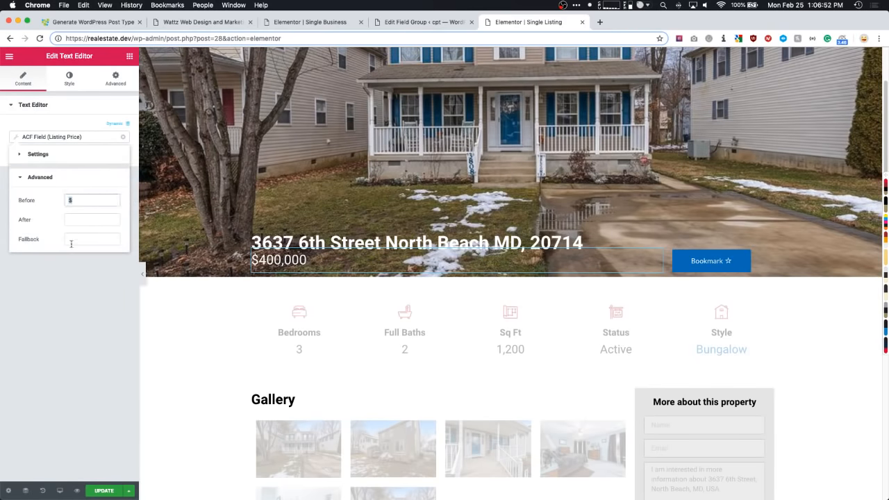
click(76, 291)
scroll(278, 232, down, 3)
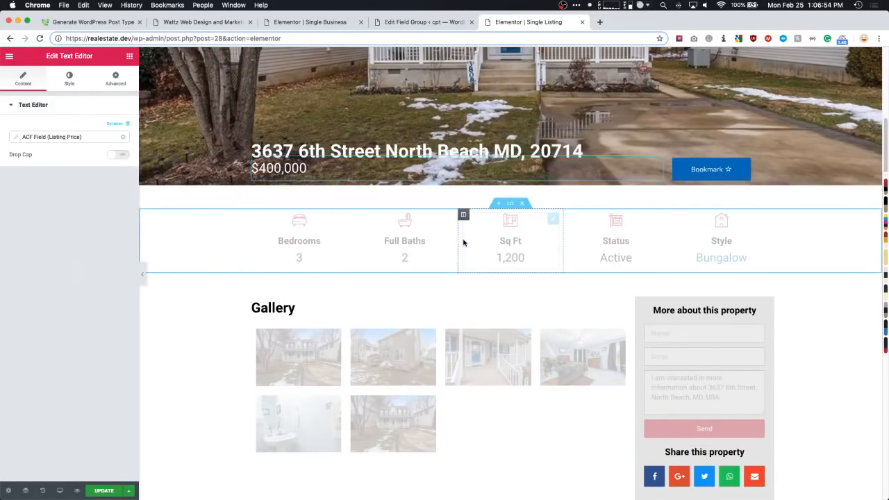
click(511, 202)
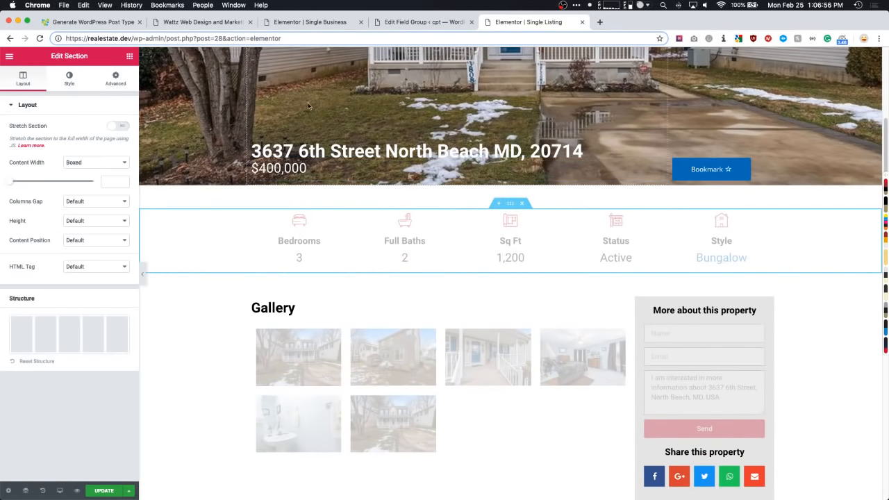
click(130, 84)
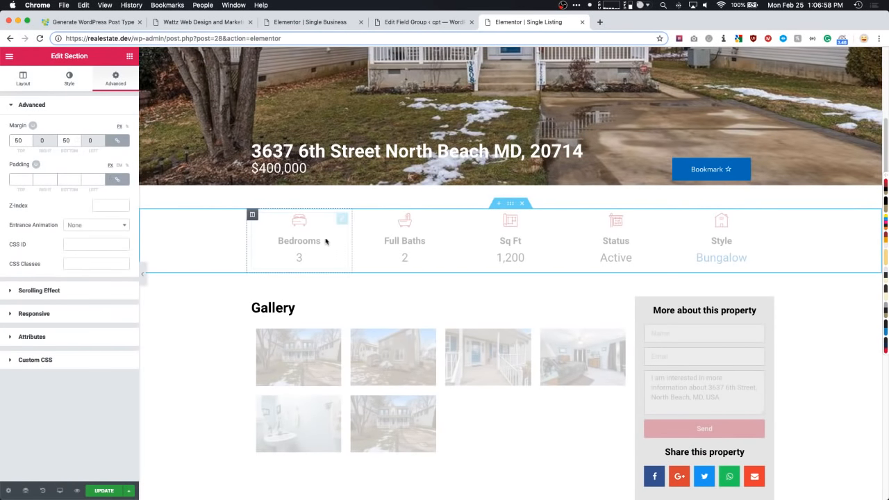
click(382, 240)
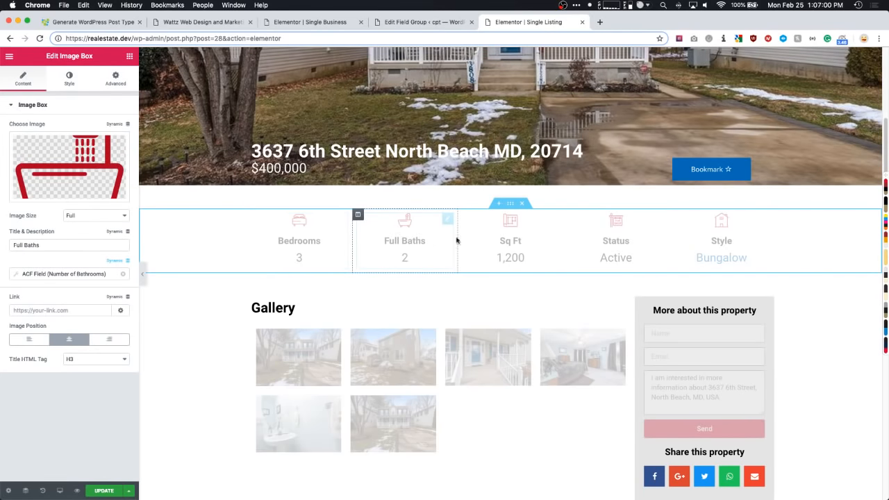
click(513, 238)
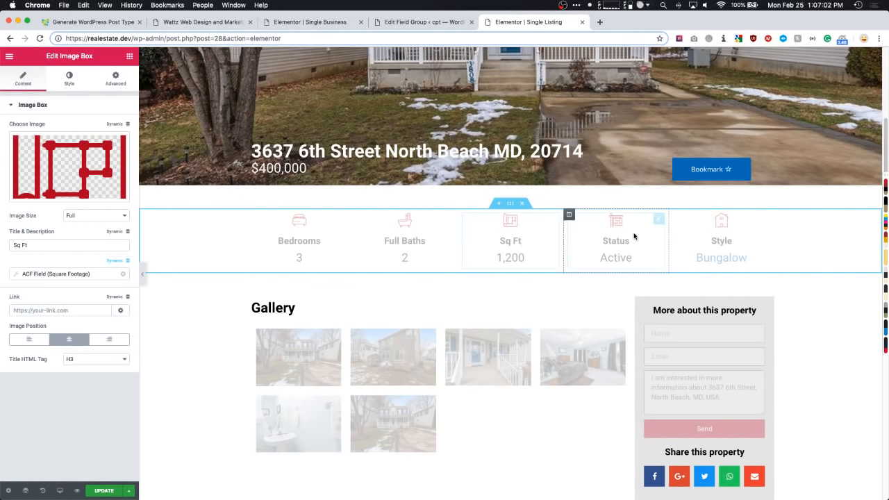
click(634, 236)
click(720, 235)
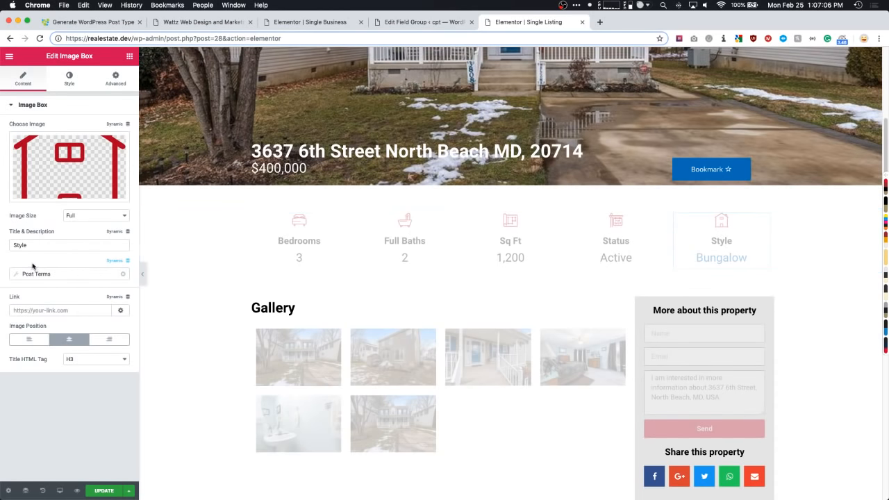
drag(35, 245, 9, 245)
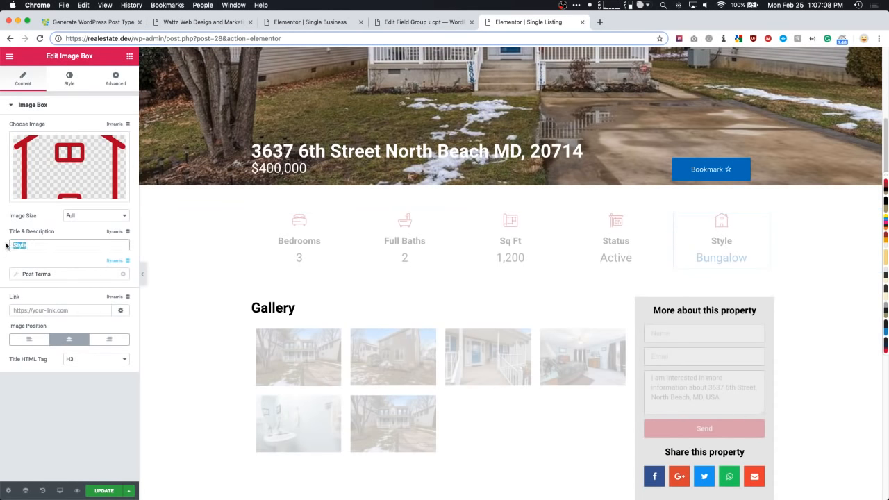
click(42, 273)
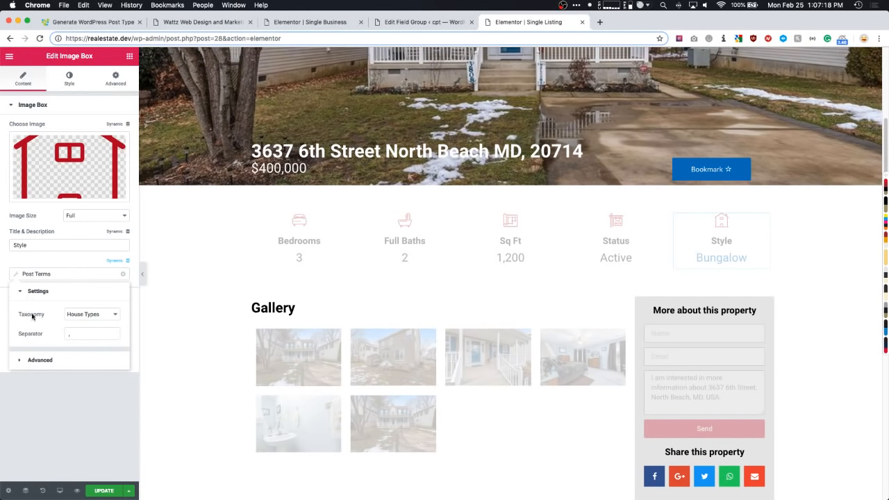
click(97, 314)
click(29, 317)
click(309, 232)
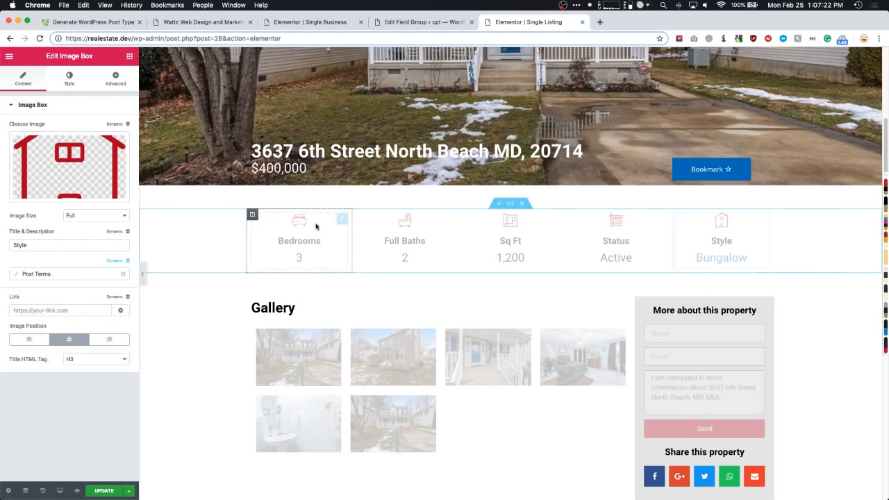
drag(45, 245, 7, 245)
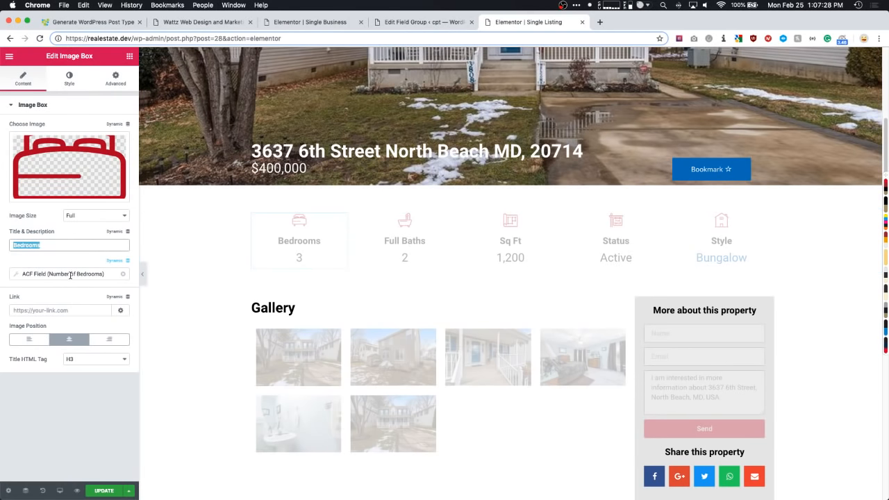
click(70, 275)
click(82, 314)
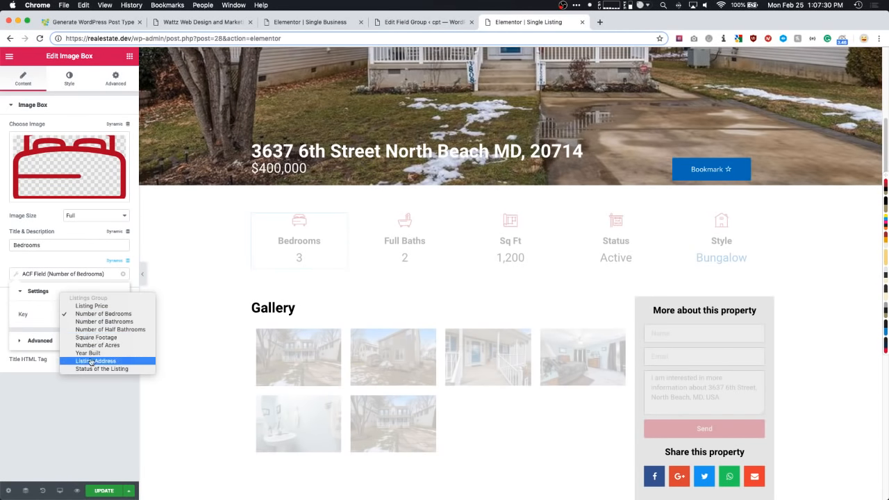
click(89, 353)
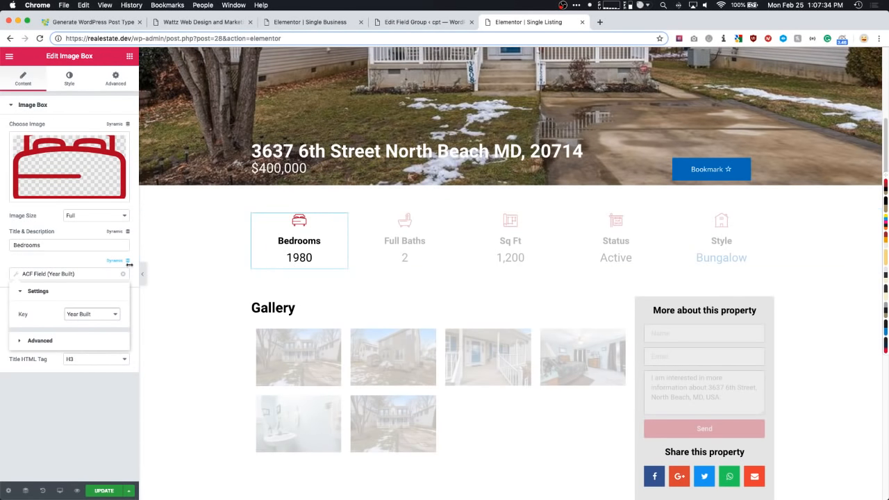
click(85, 316)
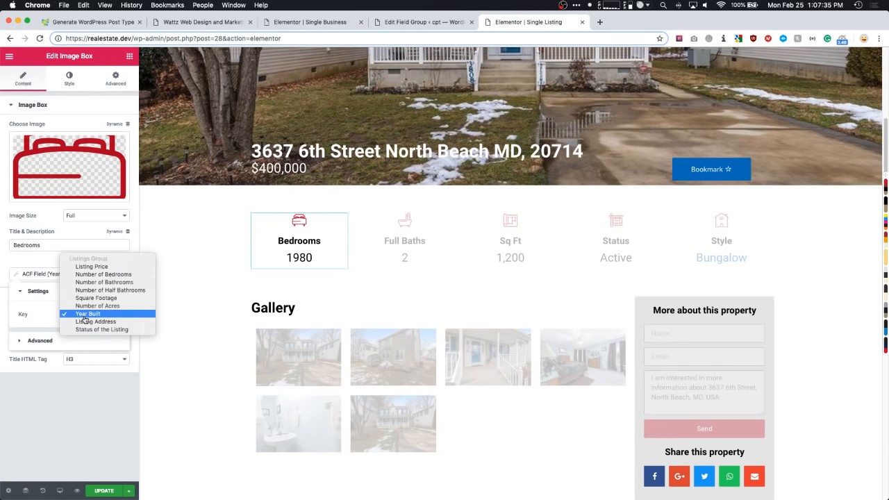
click(91, 275)
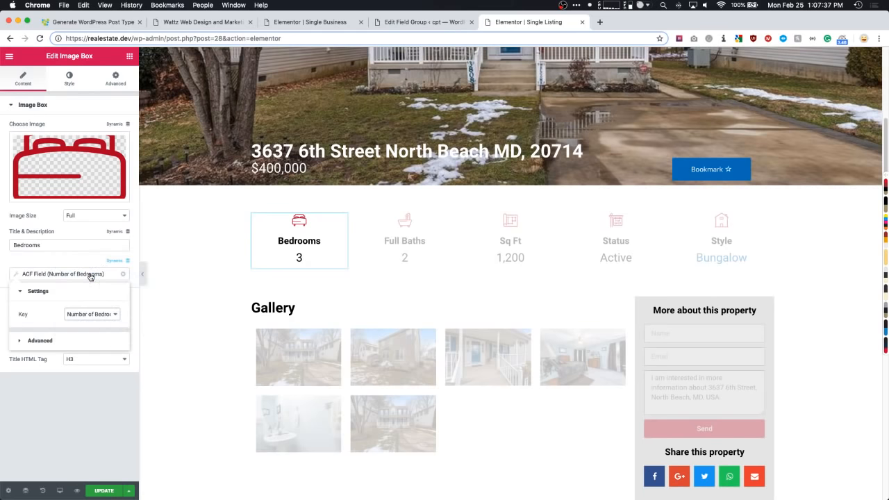
click(397, 252)
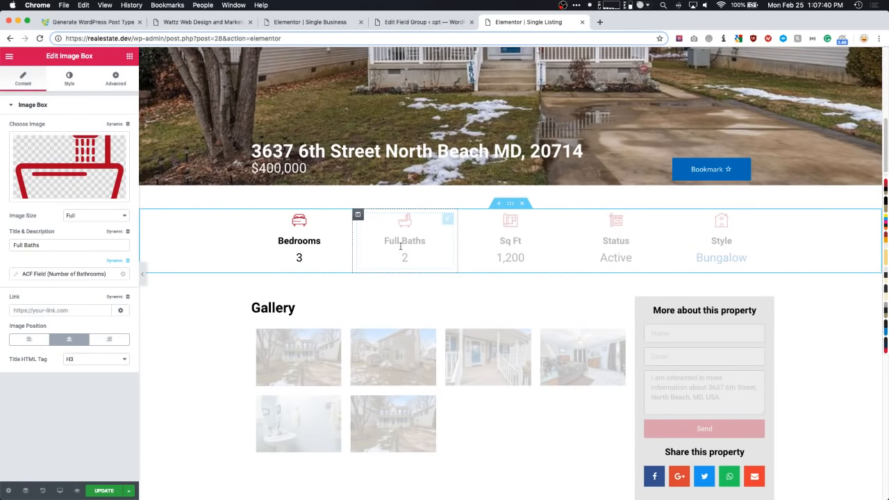
click(511, 236)
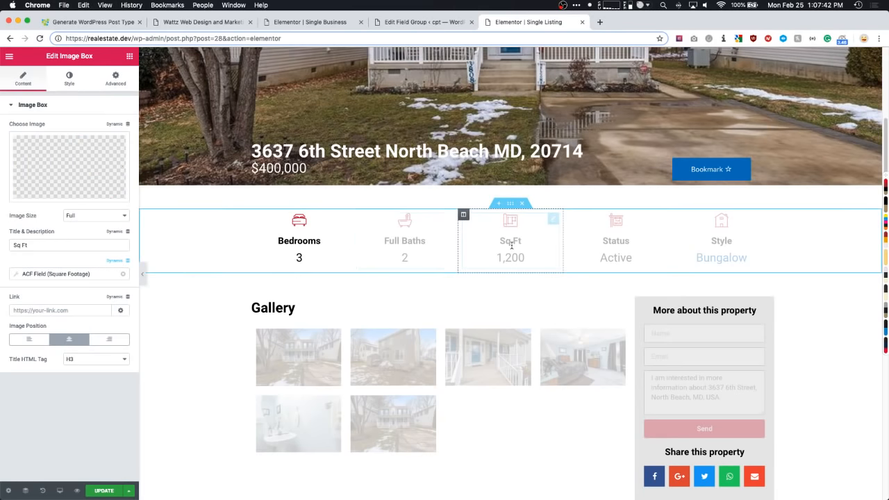
click(622, 251)
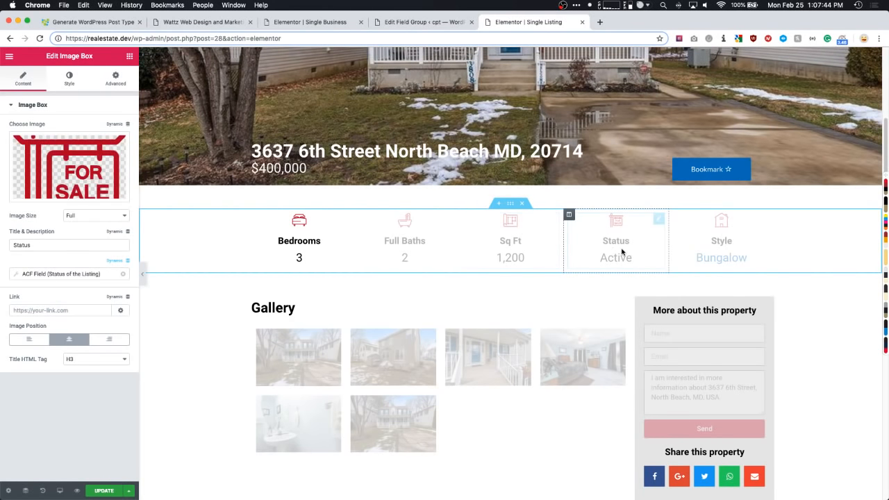
scroll(625, 252, down, 5)
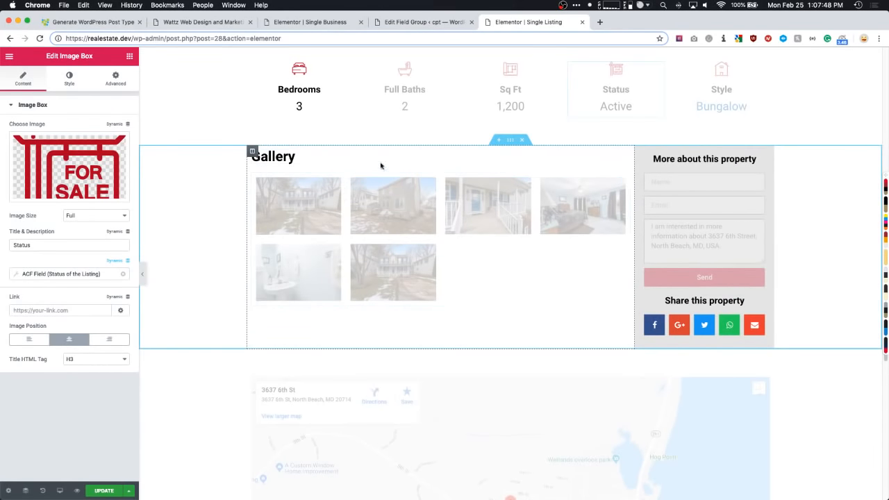
click(510, 139)
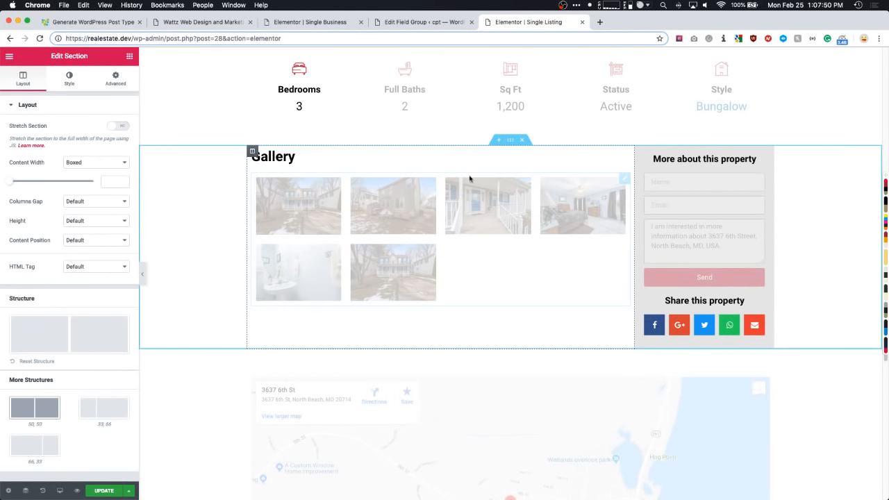
click(285, 157)
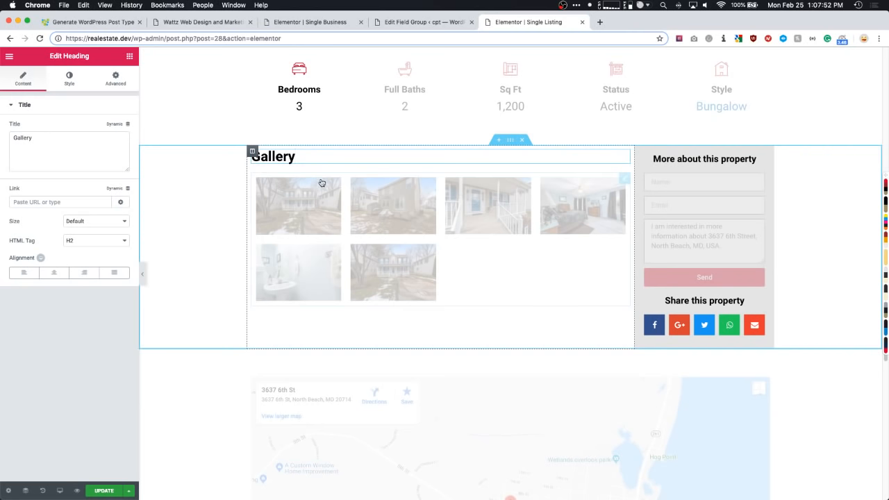
click(625, 180)
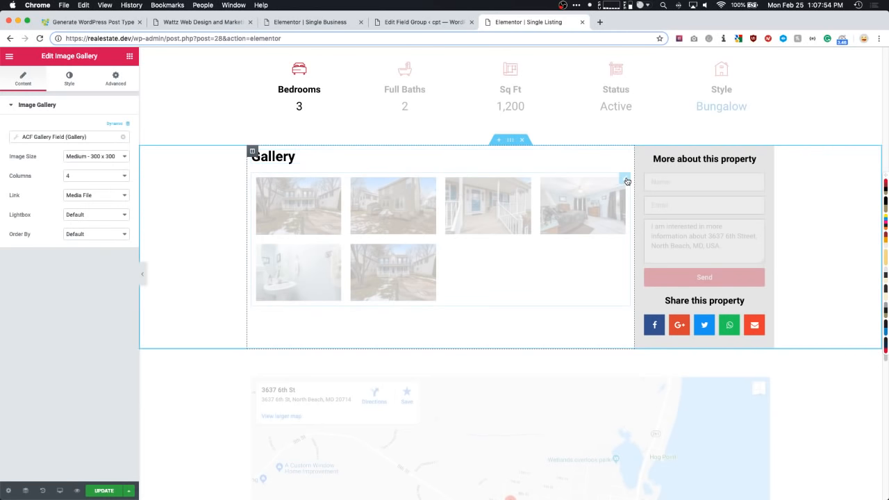
click(129, 56)
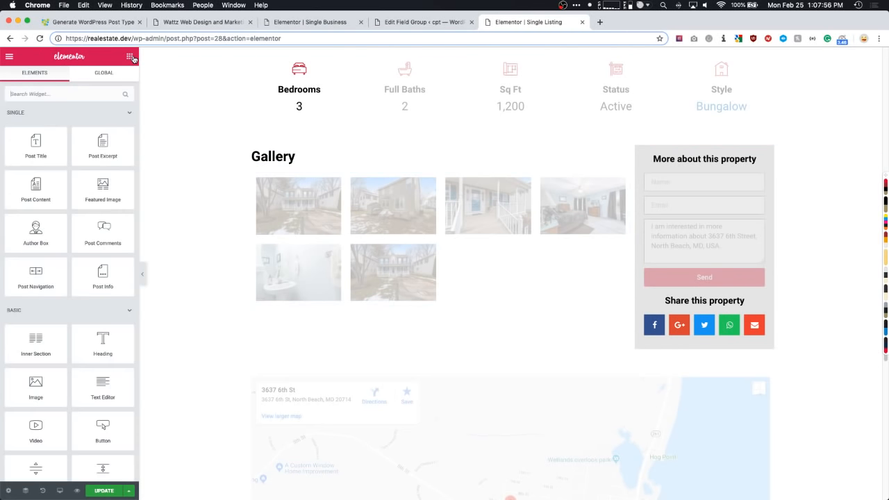
text(image)
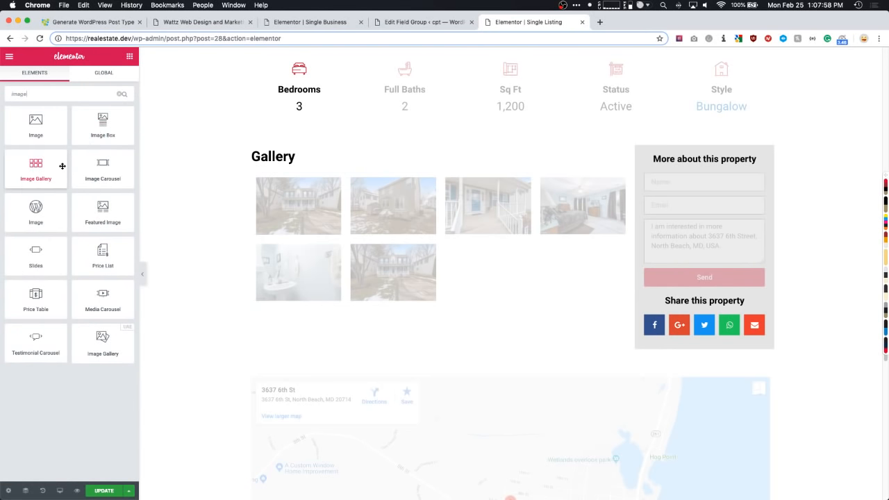
drag(37, 168, 298, 301)
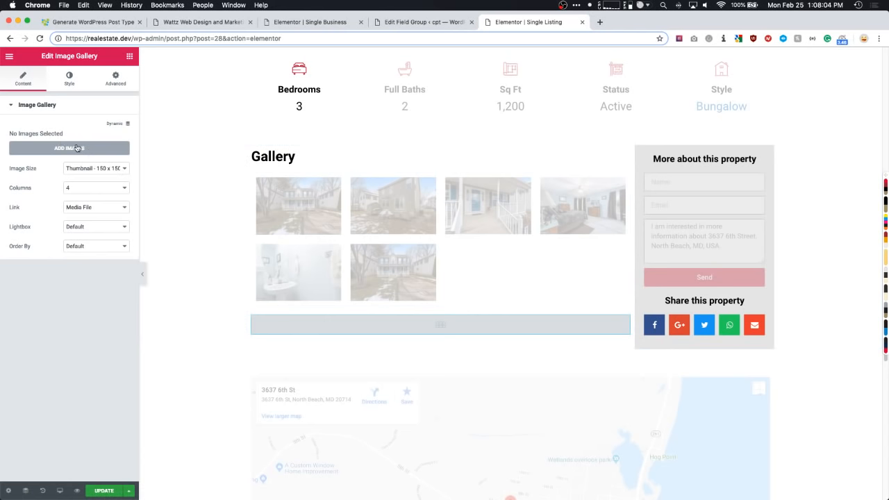
click(125, 123)
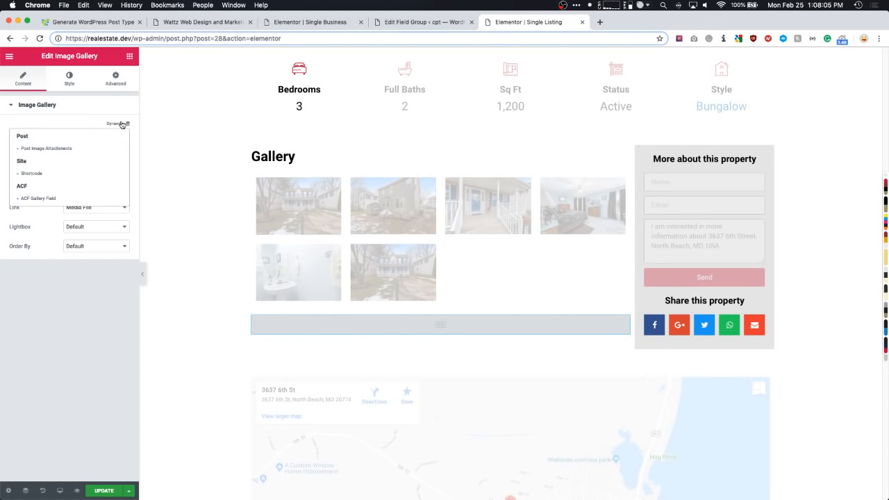
click(42, 199)
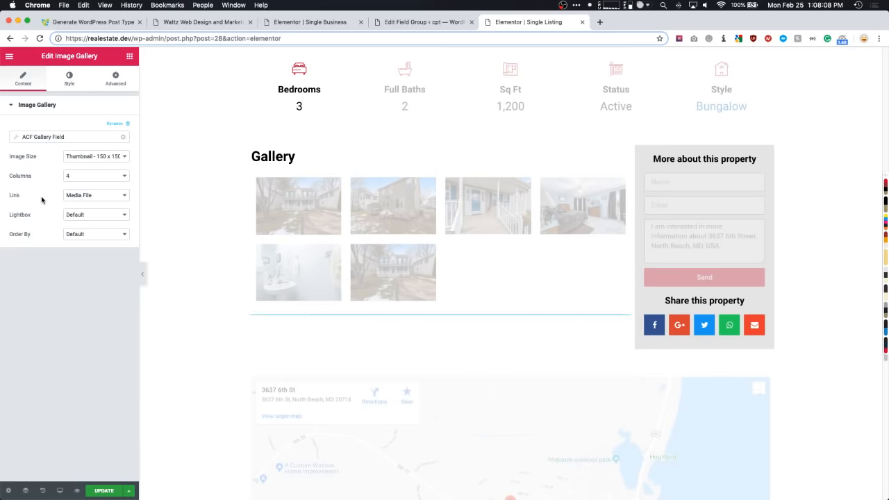
scroll(207, 215, down, 2)
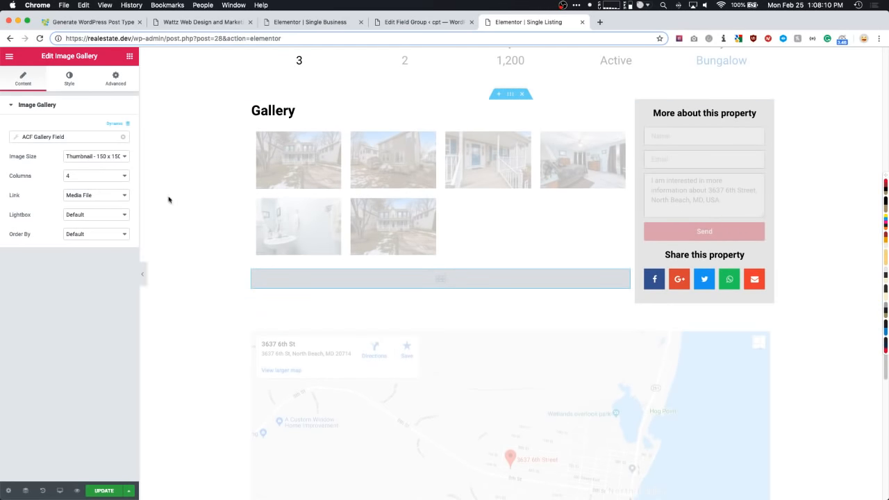
right_click(520, 283)
click(521, 411)
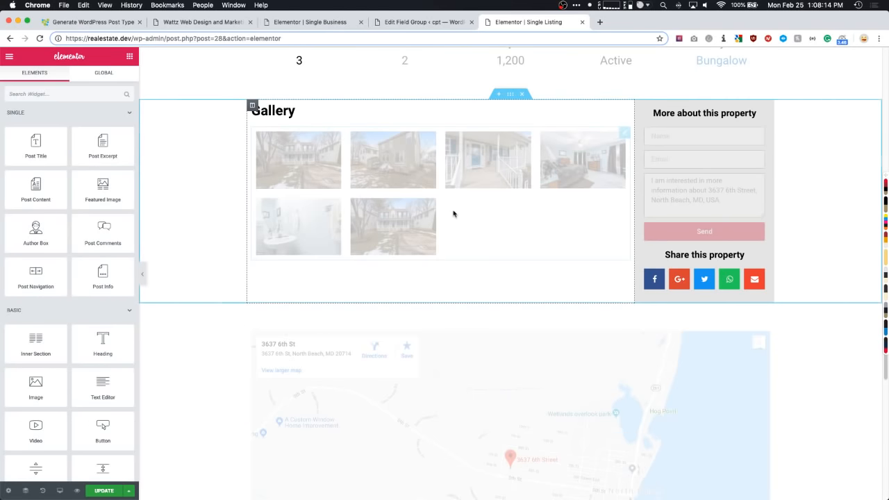
- Inspect the sidebar column's background and top padding settings
click(640, 105)
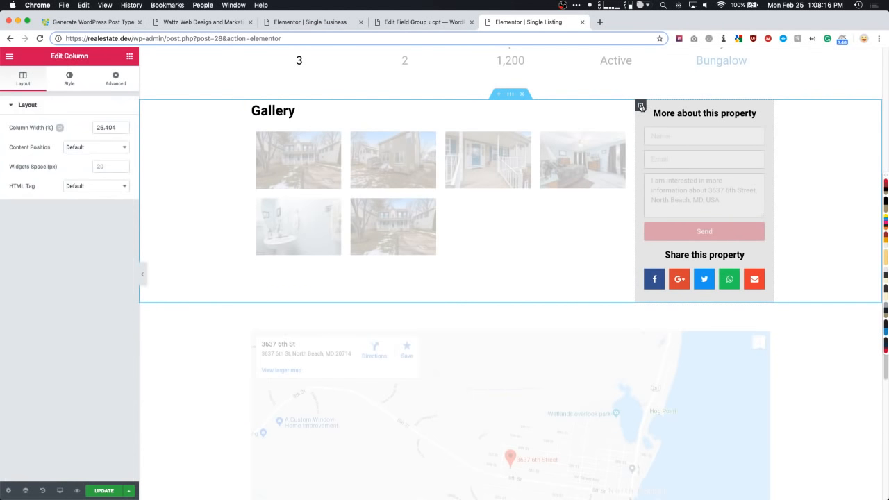
click(69, 81)
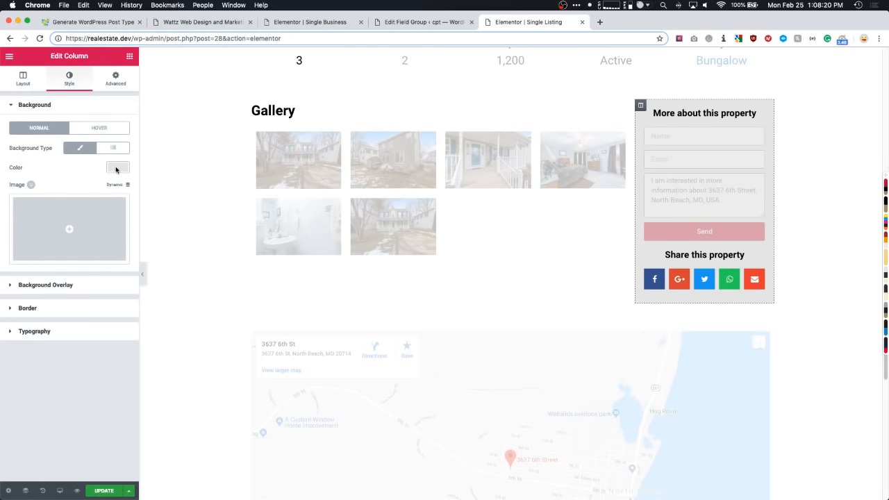
click(116, 82)
click(17, 180)
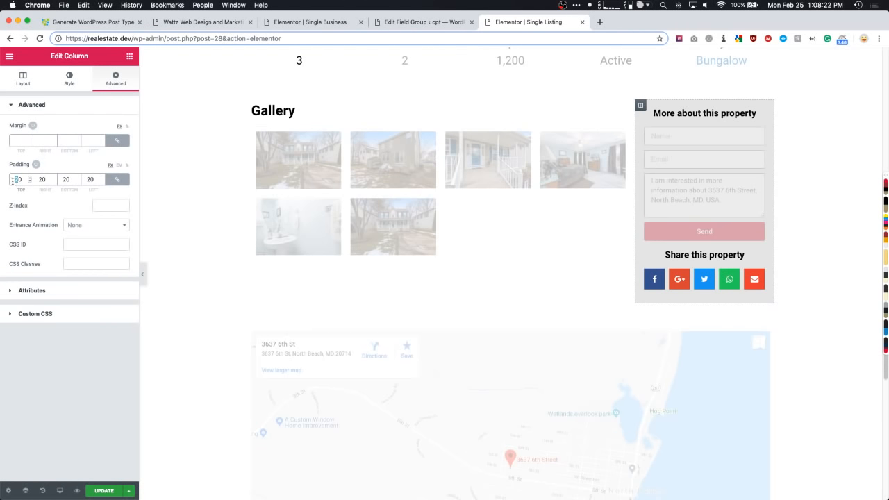
- Edit the inquiry form and expand its Message field, skipping Name and Email
click(759, 133)
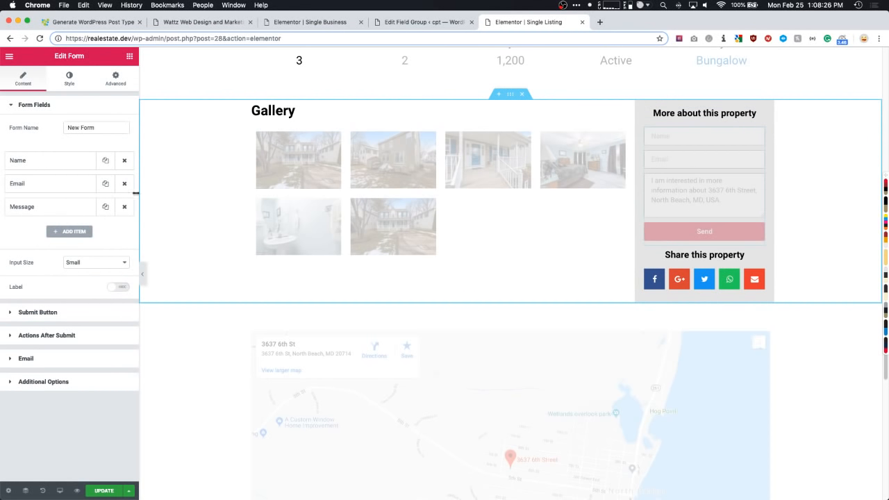
click(56, 165)
click(57, 165)
click(57, 185)
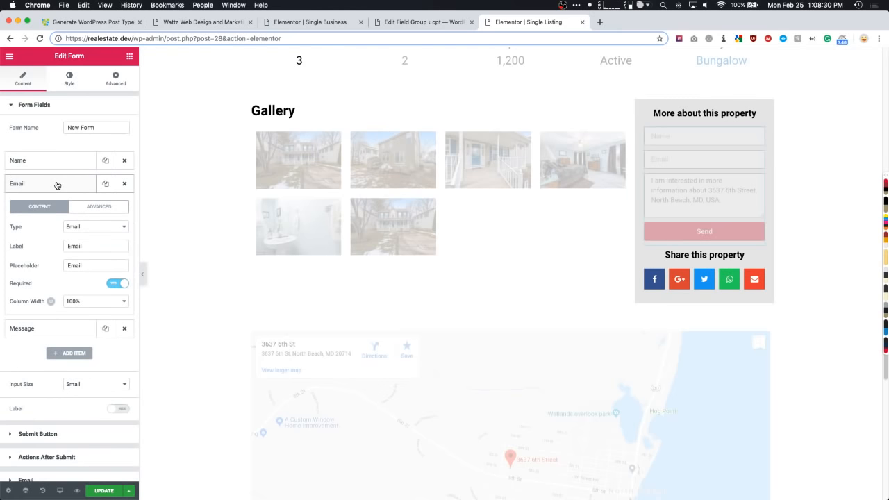
click(57, 184)
click(57, 209)
- Reveal the introductory text placed before the Listing Address in the Message field's default value
scroll(58, 212, down, 2)
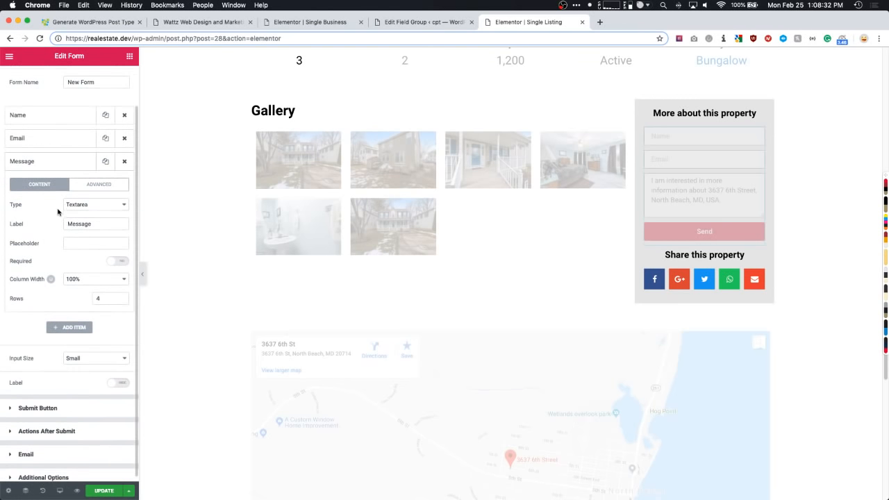
click(104, 181)
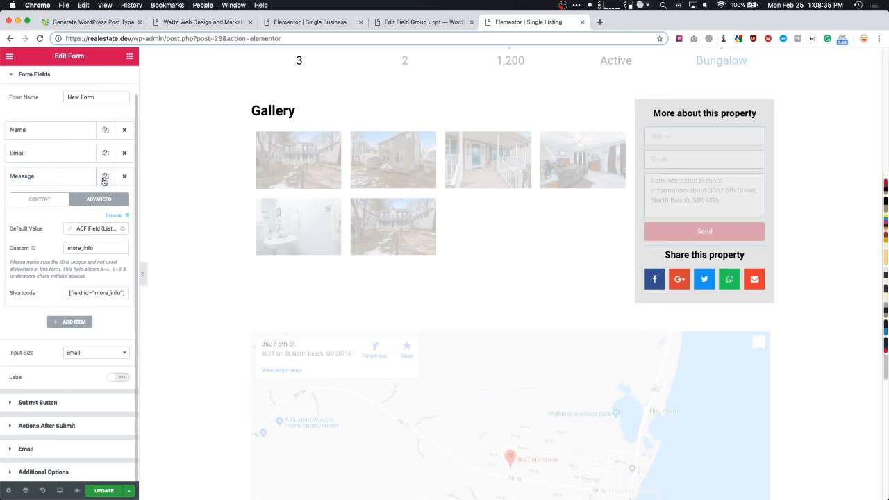
click(94, 228)
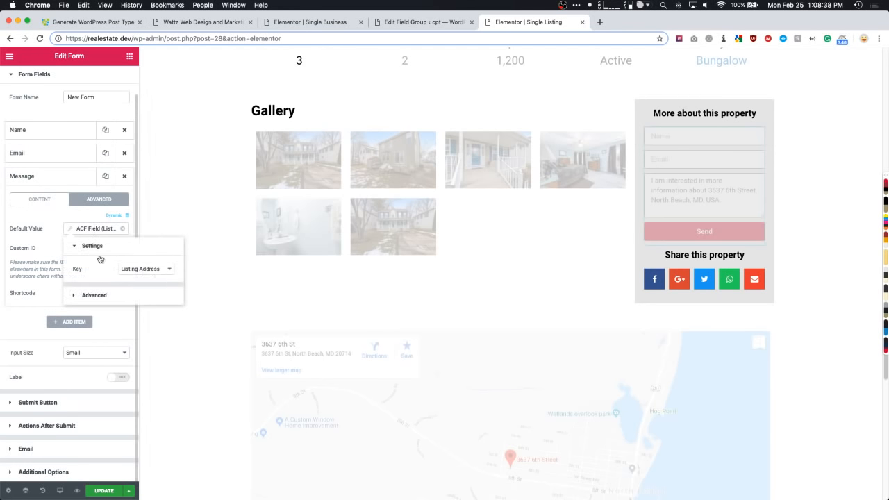
click(120, 295)
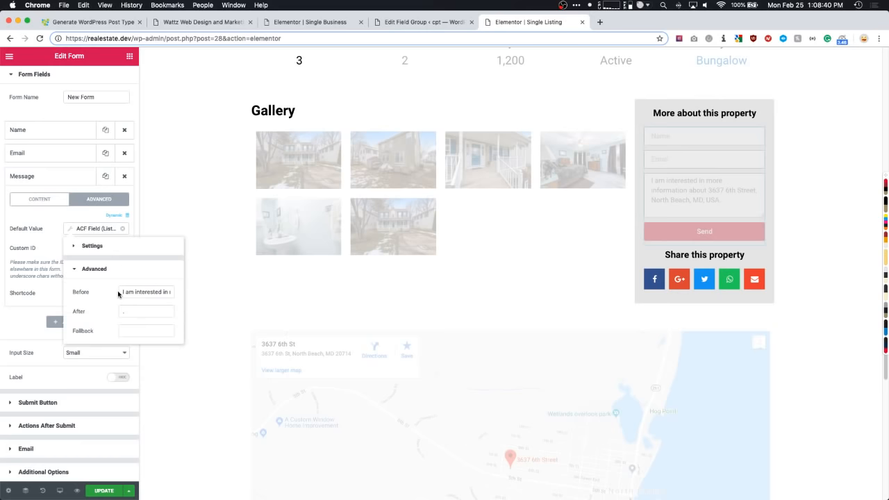
drag(122, 292, 191, 296)
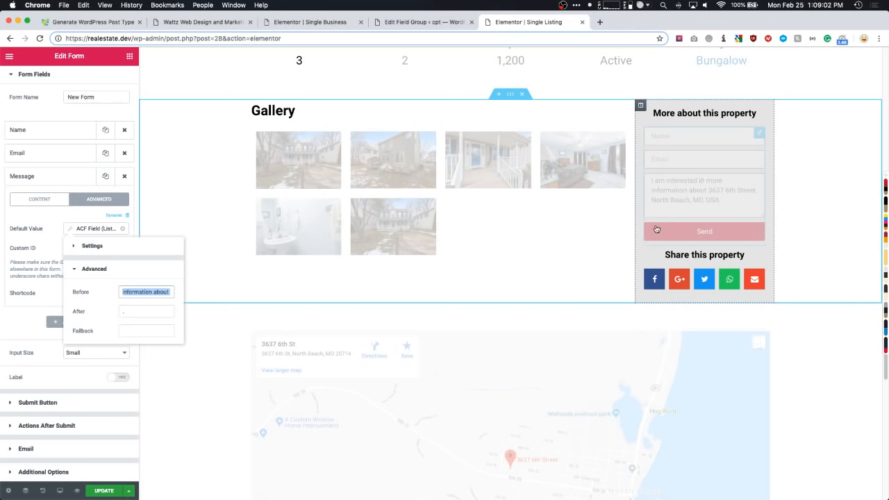
scroll(698, 237, down, 1)
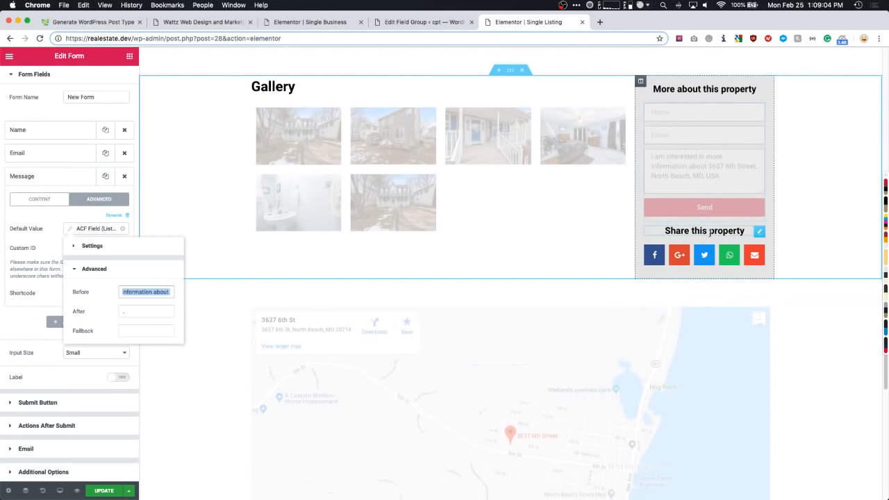
- Keep the Share Buttons widget's View set to icons only
click(736, 255)
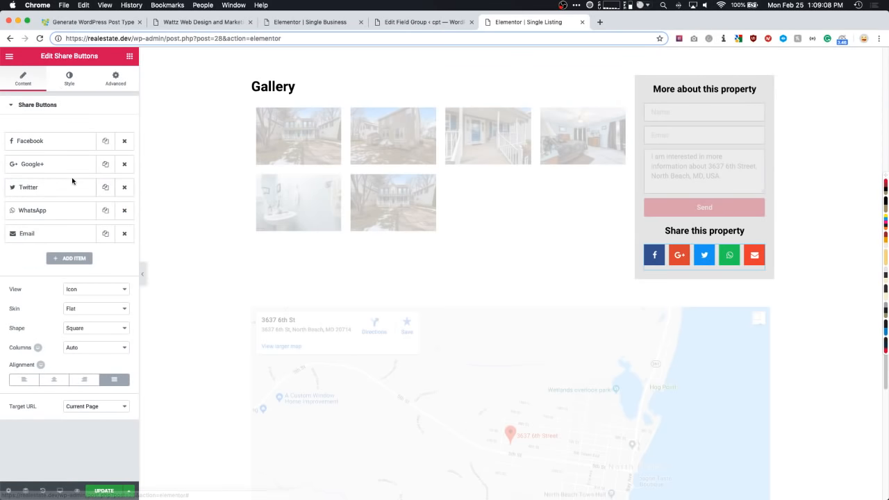
click(83, 289)
click(43, 295)
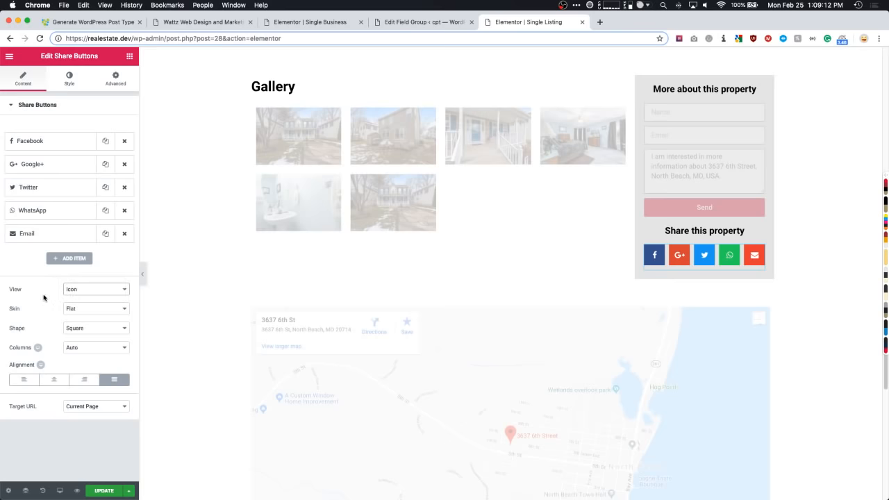
scroll(274, 301, down, 3)
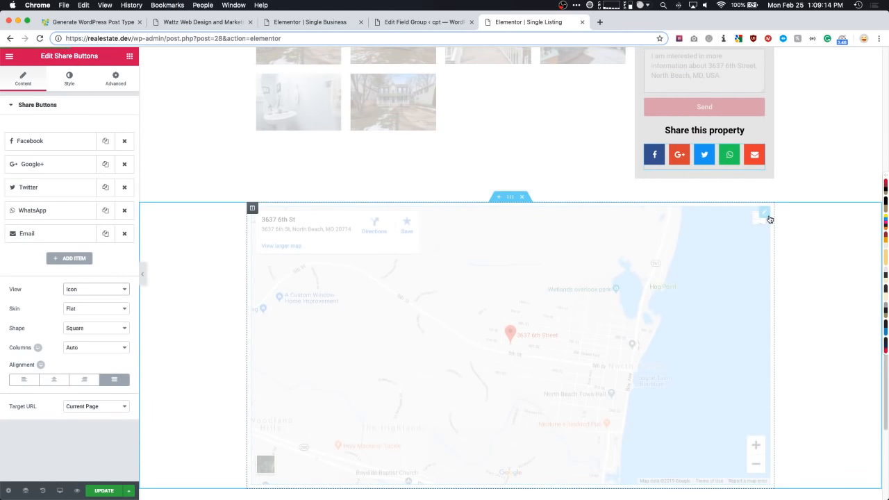
- Confirm the Google Map's location comes from the ACF Listing Address field
click(510, 196)
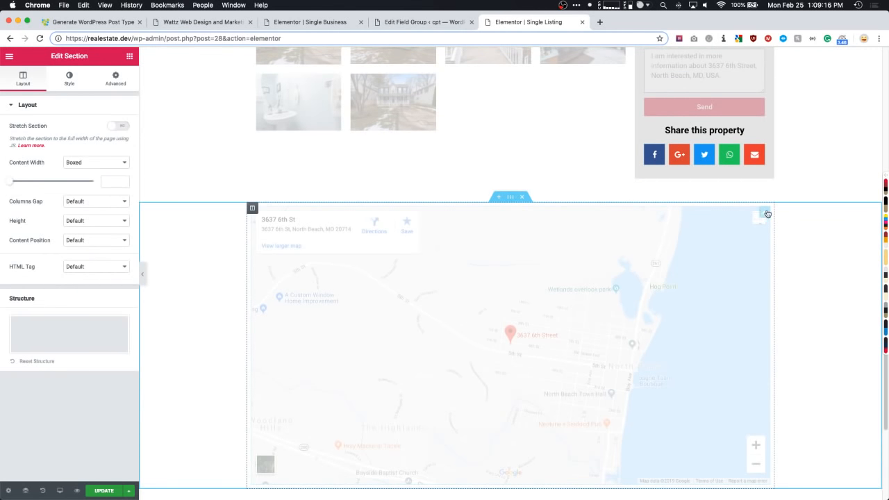
click(765, 213)
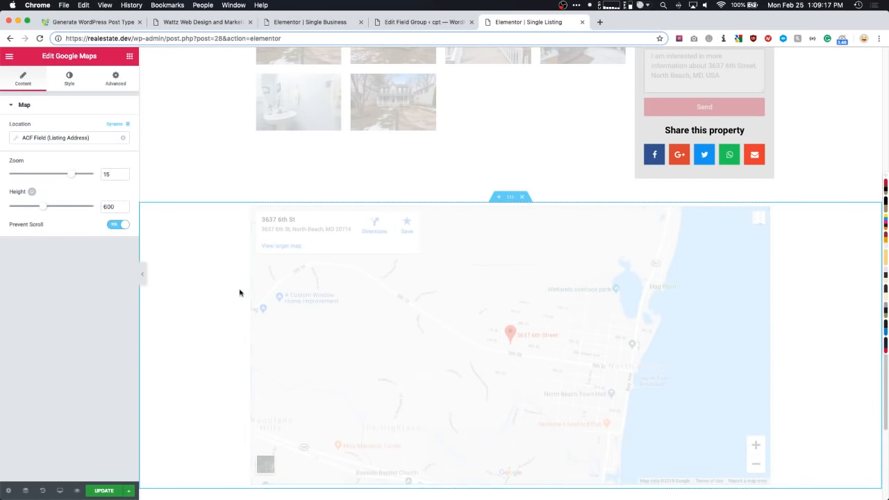
click(57, 139)
click(71, 327)
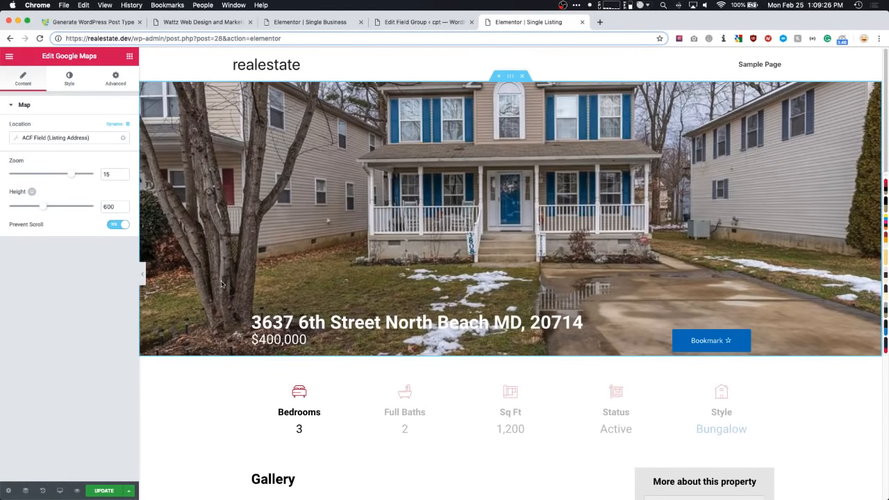
scroll(222, 284, down, 5)
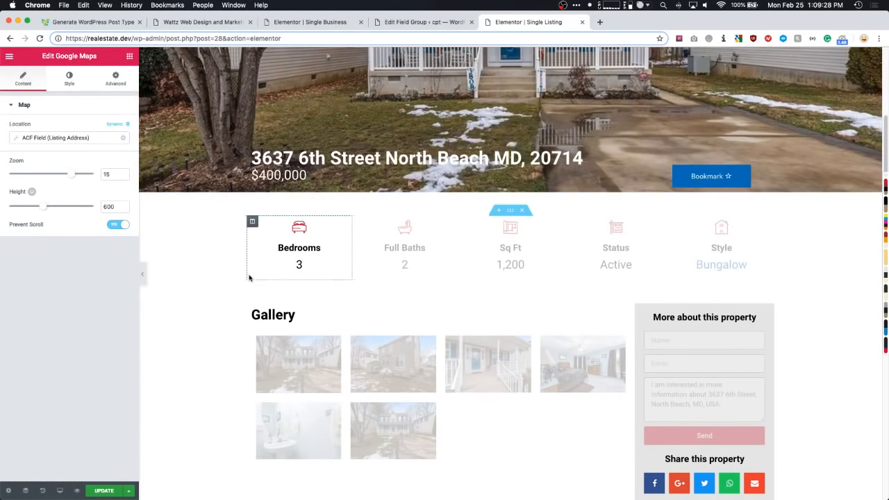
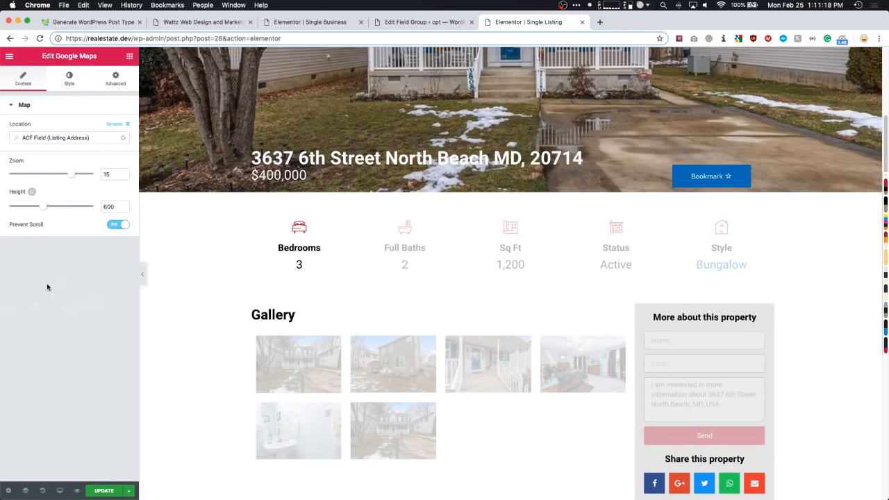
- Bring the member dashboard tab into this window, scroll through the dashboard, then close it
scroll(332, 167, up, 1)
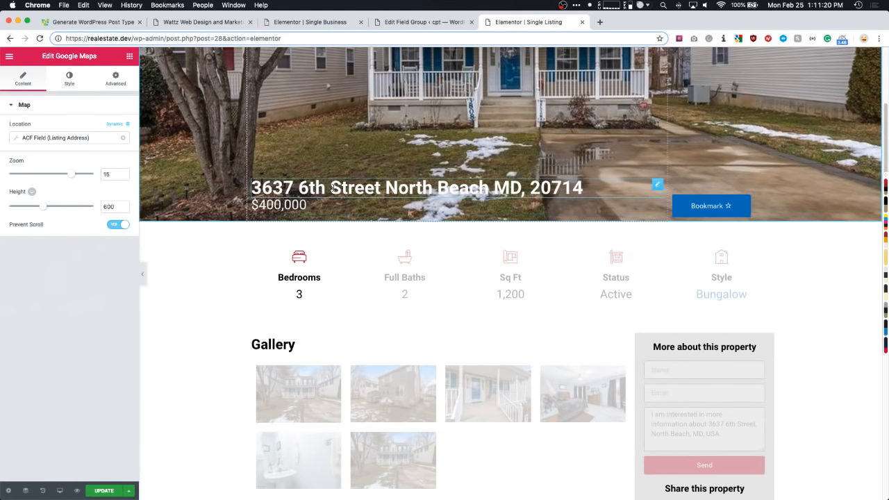
scroll(332, 174, up, 4)
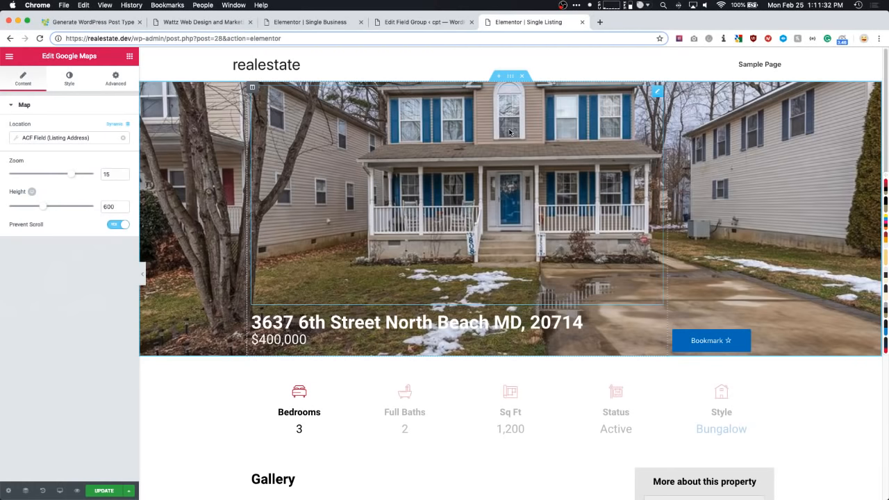
scroll(509, 132, down, 10)
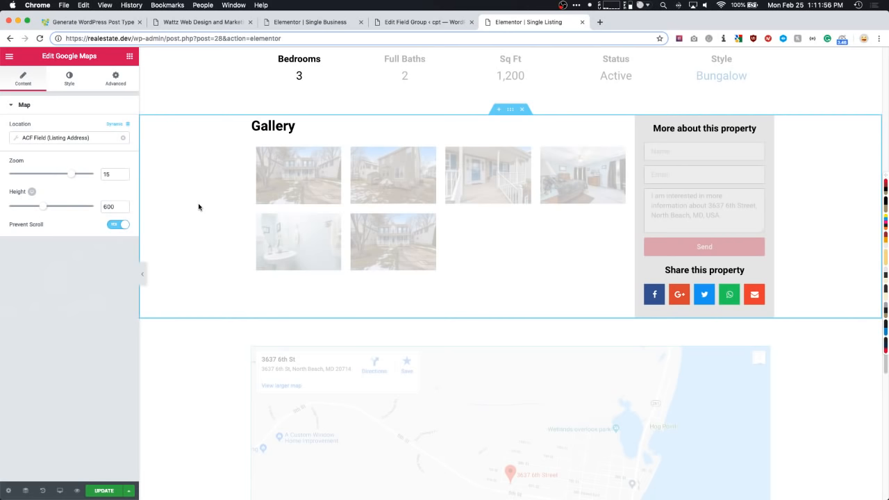
scroll(191, 210, up, 4)
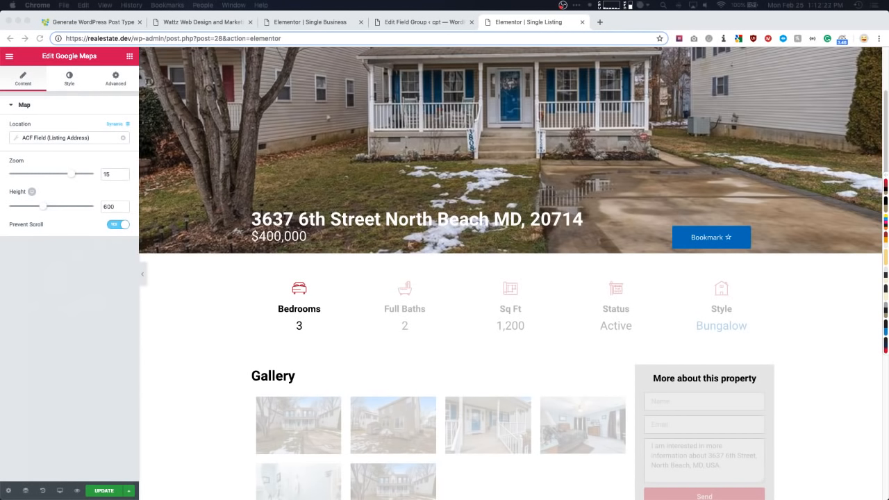
drag(1, 65, 627, 26)
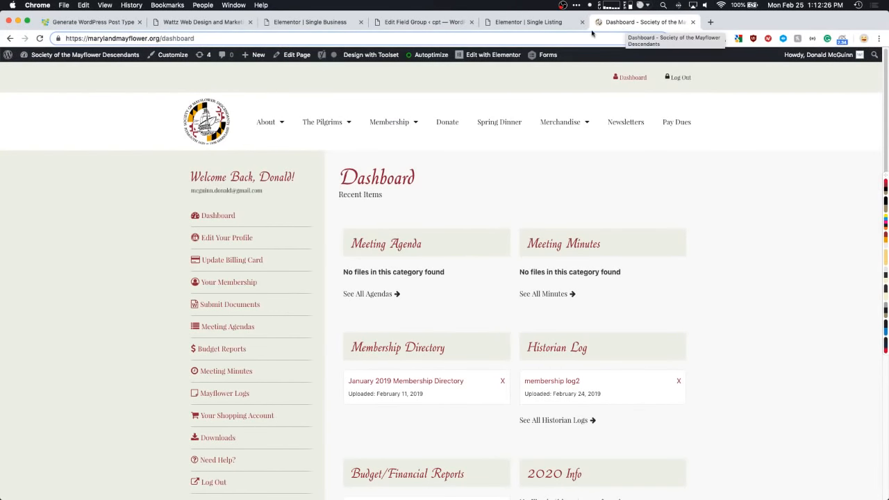
scroll(87, 257, down, 3)
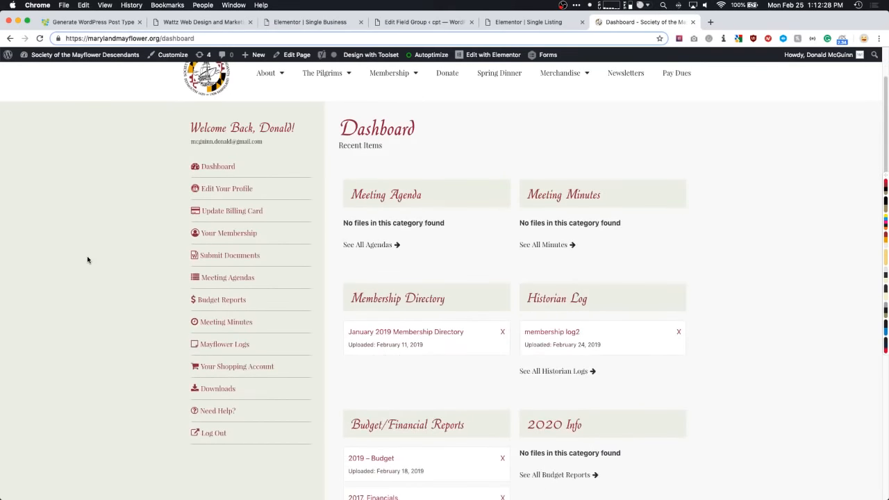
scroll(85, 258, down, 1)
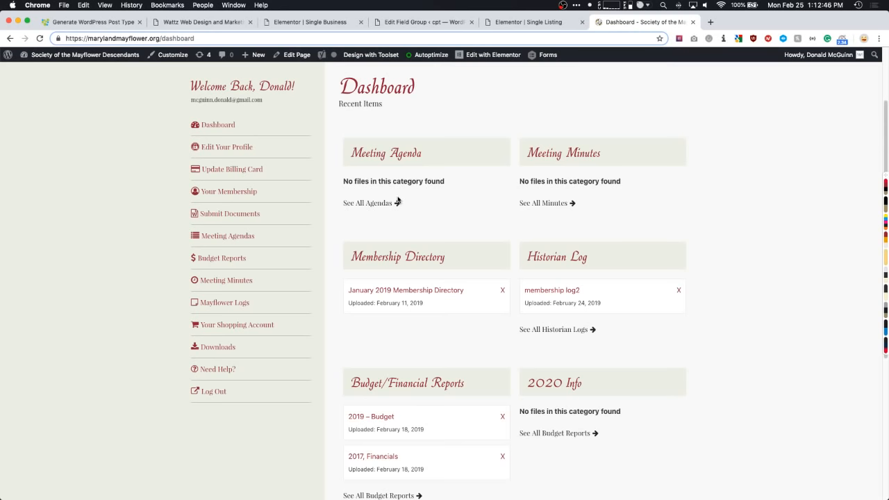
scroll(389, 209, down, 2)
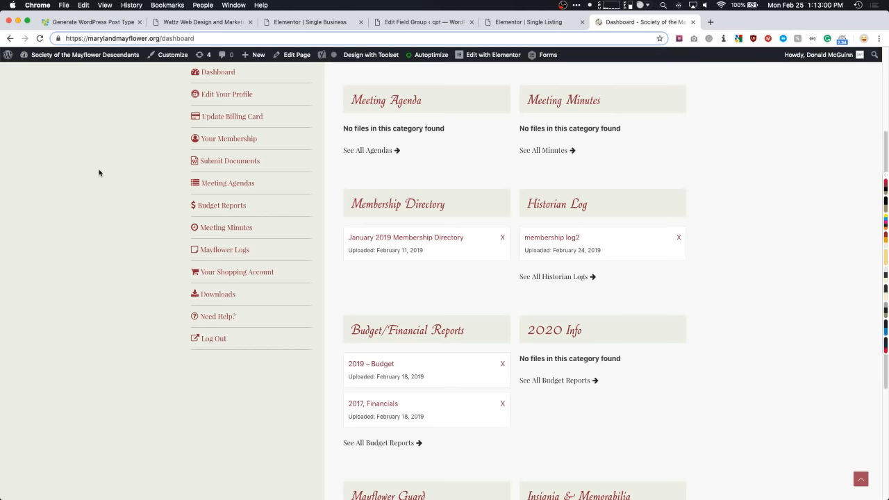
scroll(99, 173, up, 3)
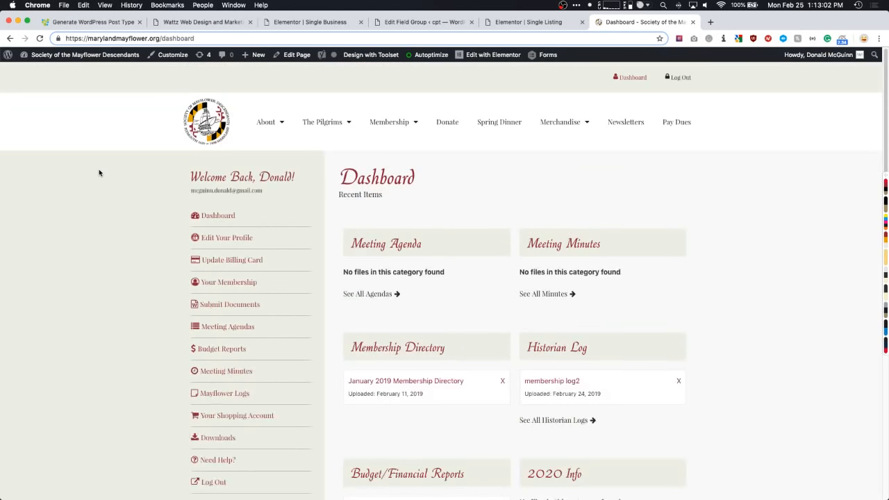
scroll(99, 173, down, 1)
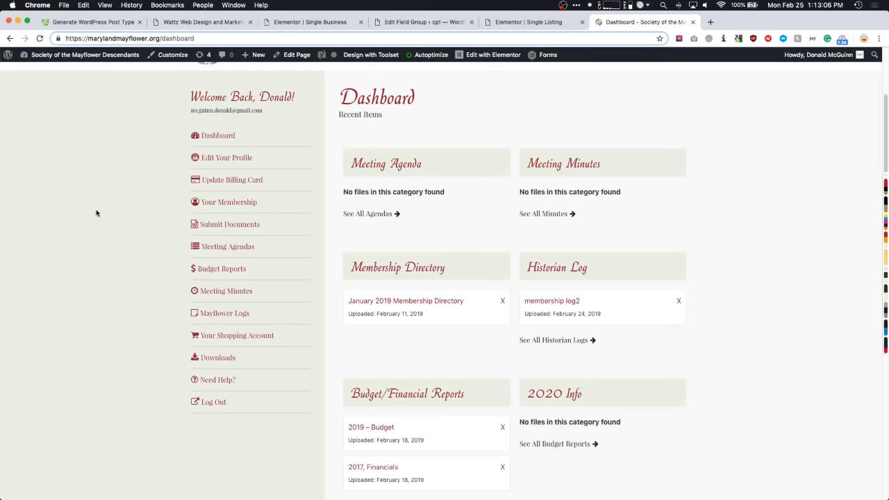
scroll(93, 213, down, 1)
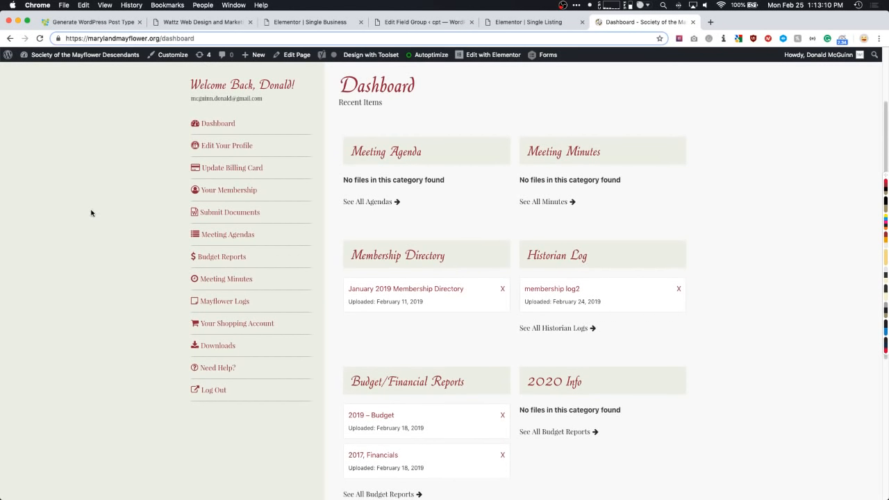
key(super+w)
- Return to the Single Business template editor and scroll through the listing preview
key(super+3)
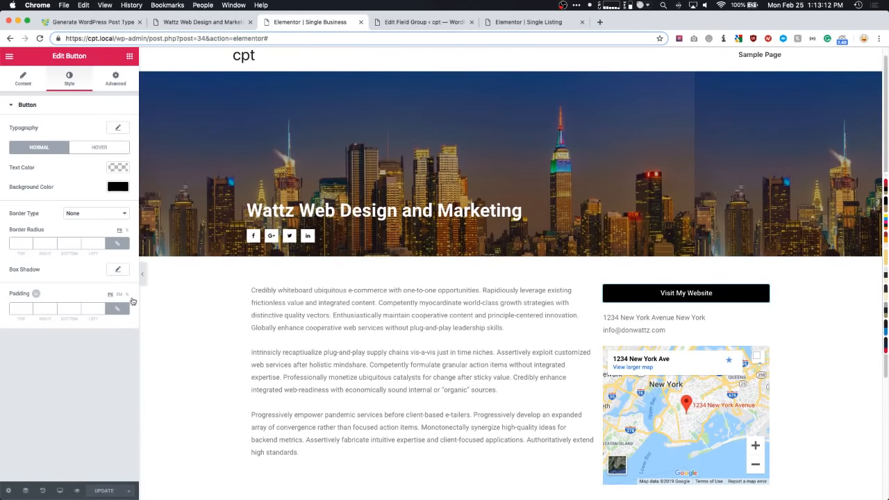
scroll(192, 294, down, 2)
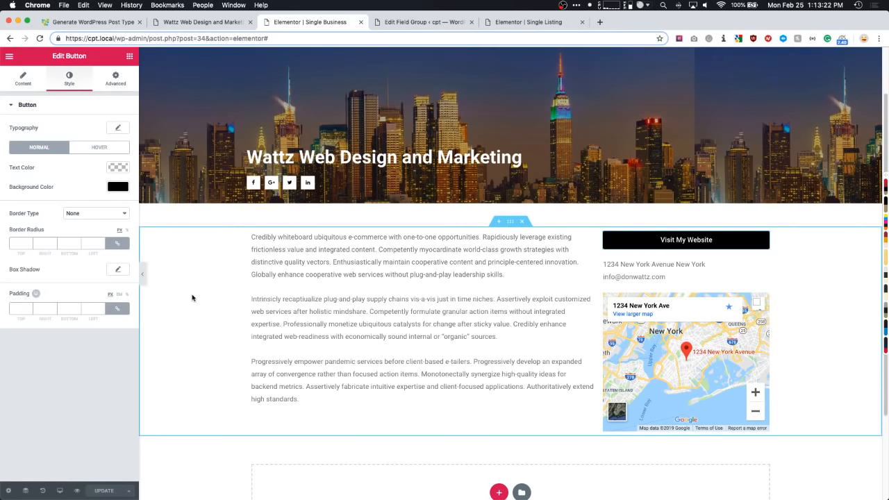
scroll(461, 324, up, 2)
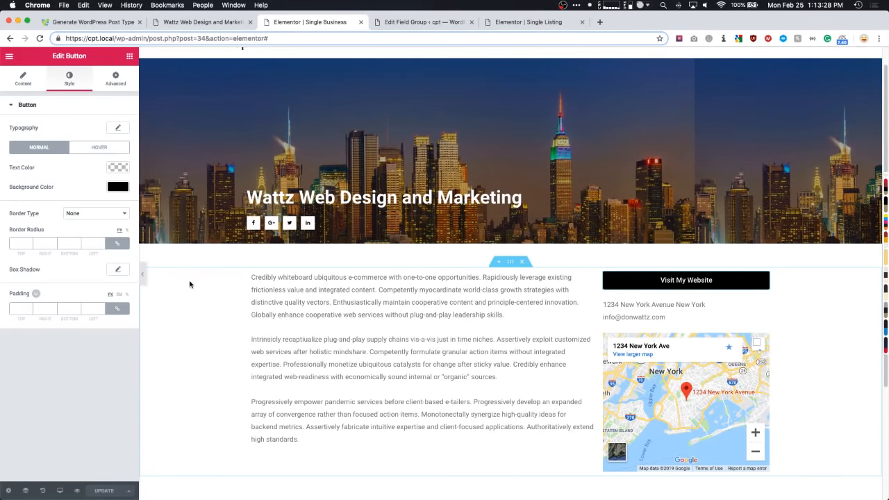
scroll(191, 283, down, 1)
scroll(198, 278, down, 3)
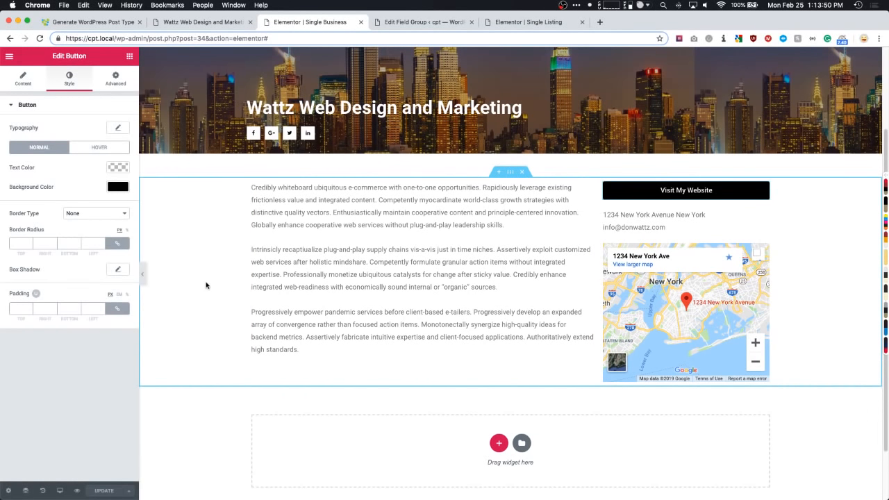
scroll(209, 286, down, 1)
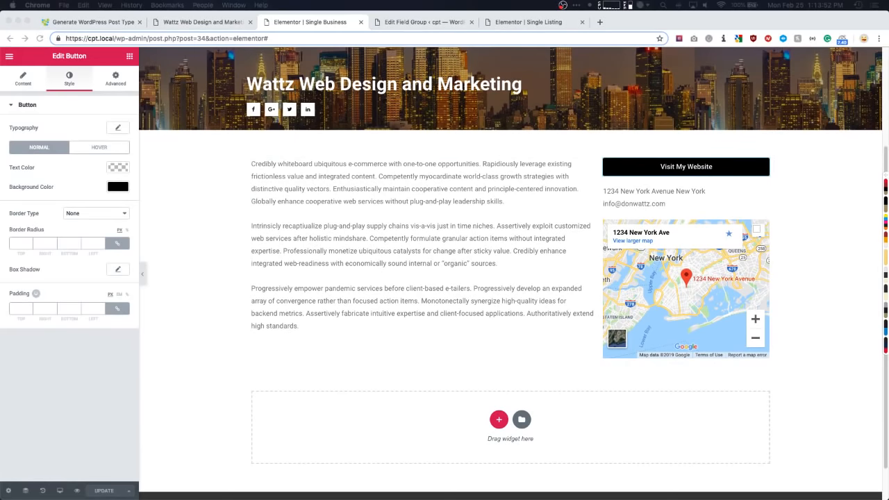
- Leave the Visit My Website button settings for the widgets panel
click(199, 194)
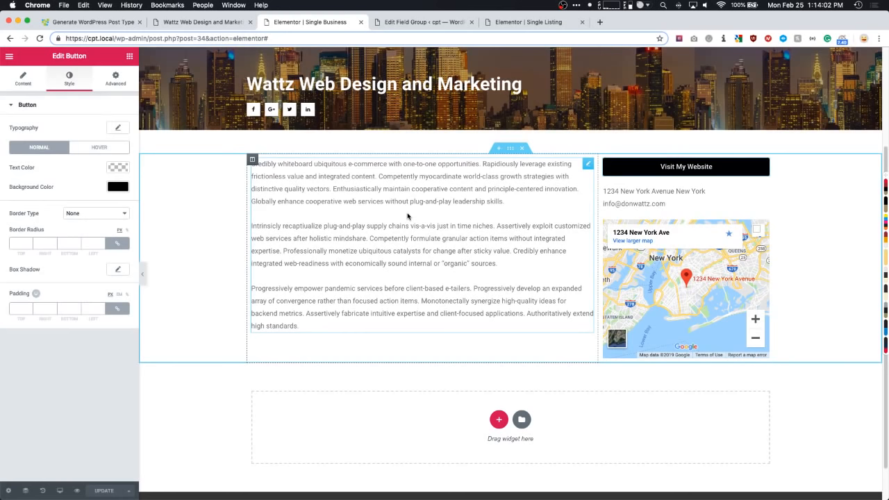
scroll(407, 216, up, 5)
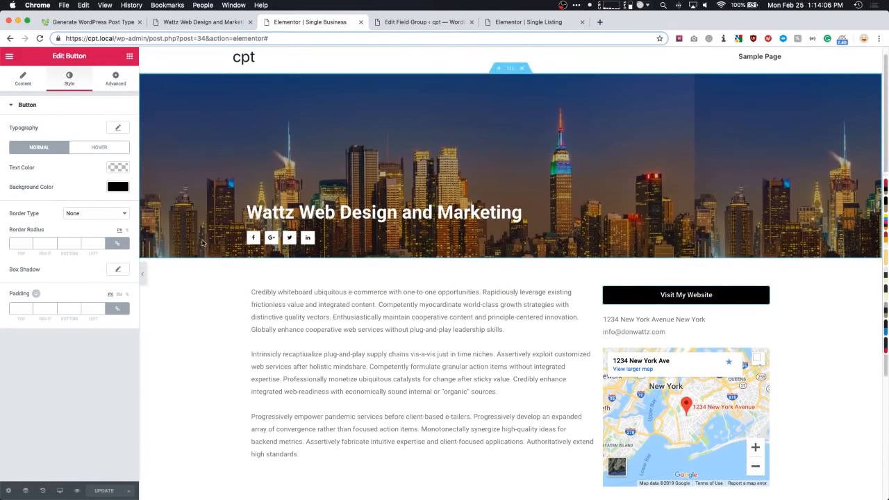
scroll(202, 202, up, 1)
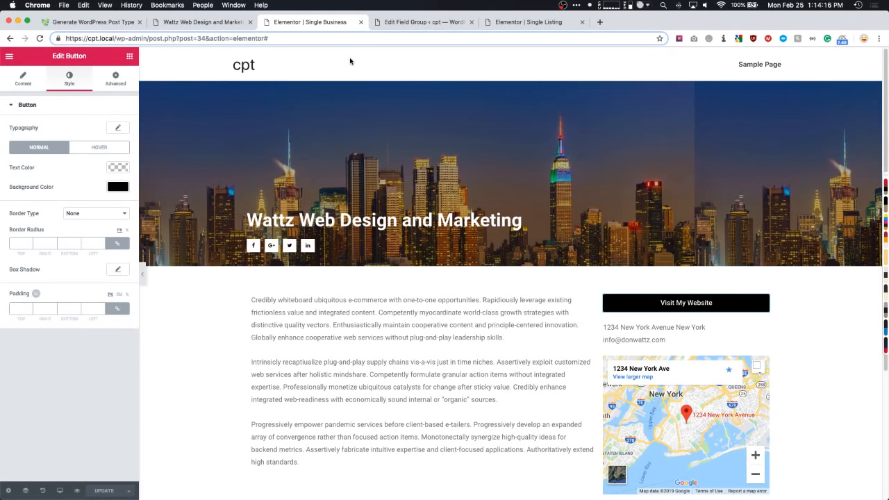
click(131, 58)
- Exit the editor to the WordPress admin and bring in the Rausch Funeral Homes dashboard tab
click(9, 56)
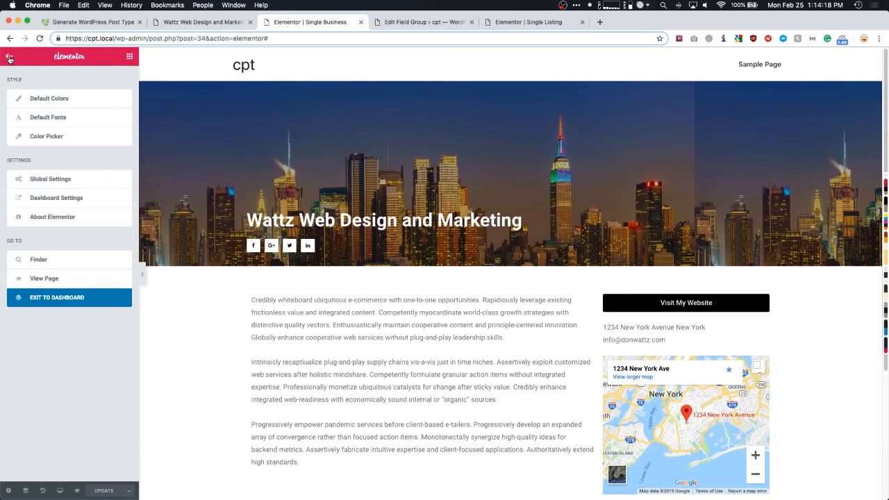
click(43, 296)
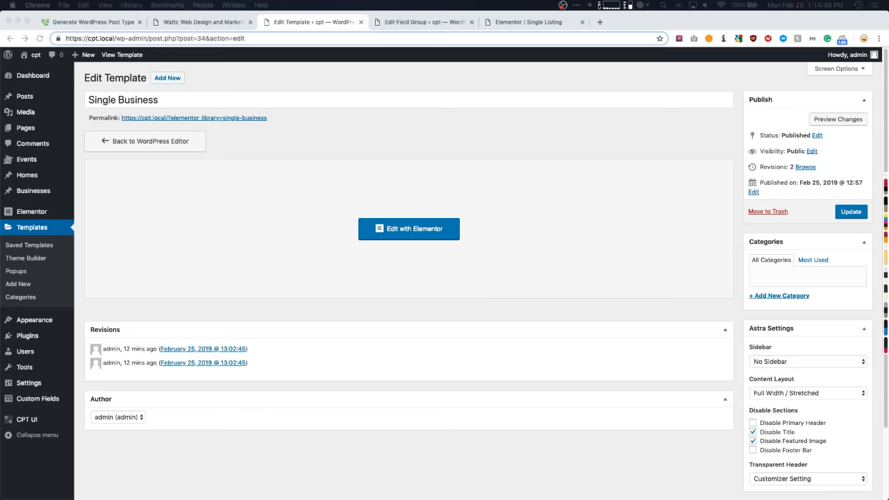
drag(0, 56, 509, 27)
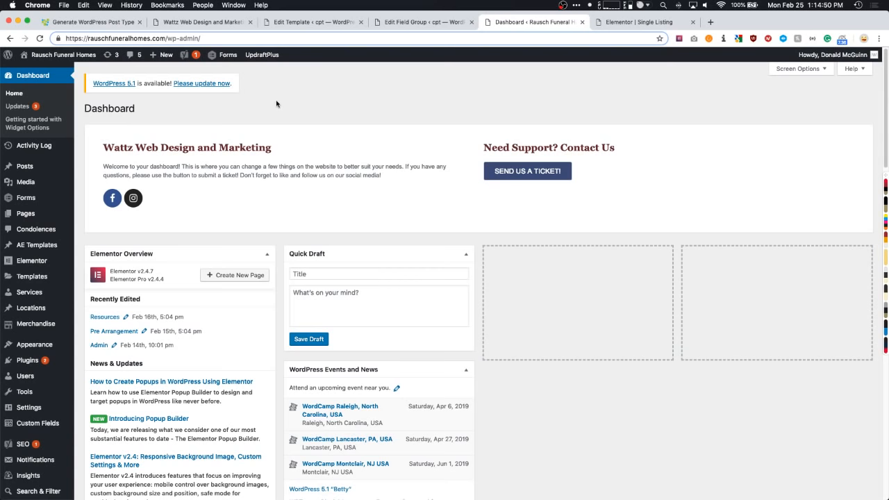
- Open the funeral-home site's Custom Fields list showing Location Fields (3) and Service Fields (22)
scroll(262, 124, down, 4)
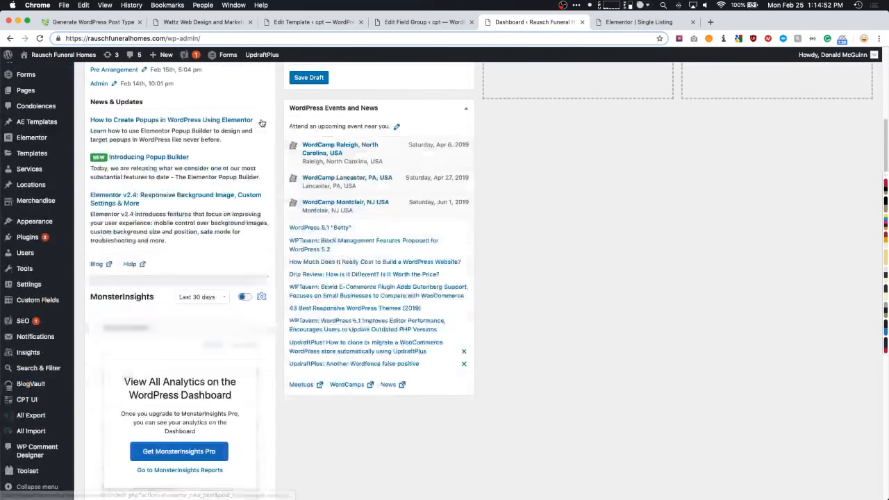
scroll(262, 125, up, 4)
scroll(197, 176, down, 4)
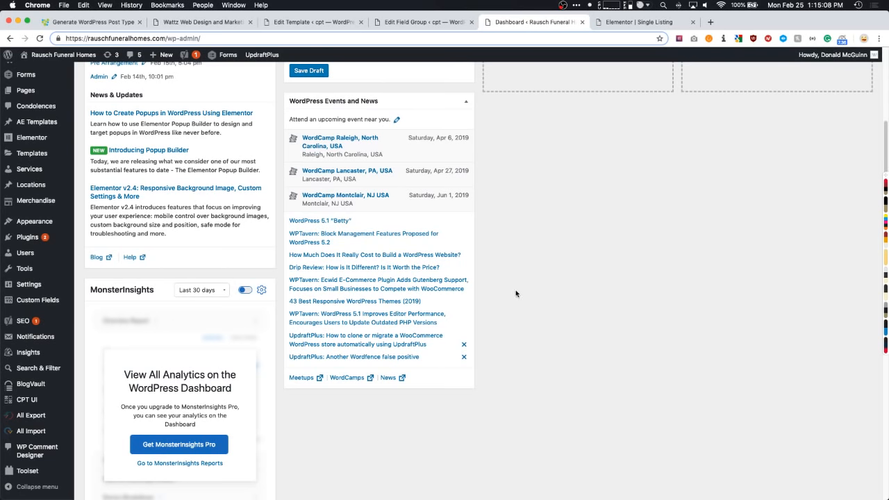
mouse_move(28, 402)
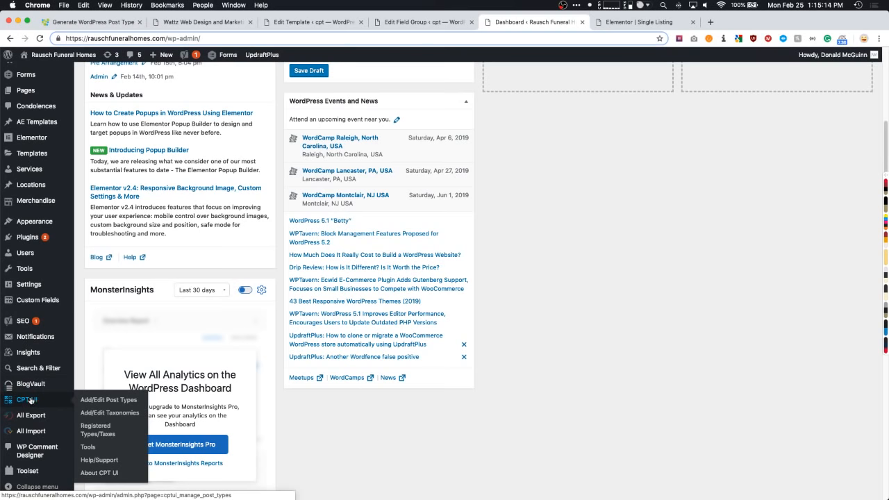
scroll(29, 400, down, 1)
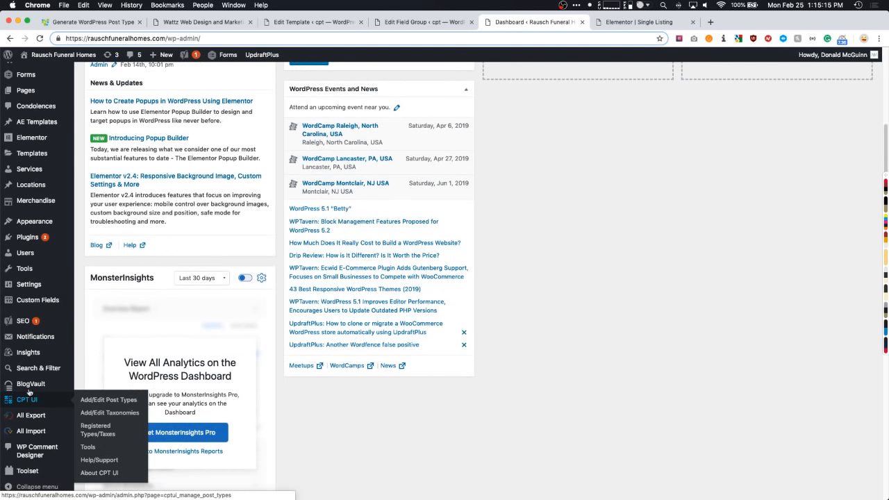
click(32, 303)
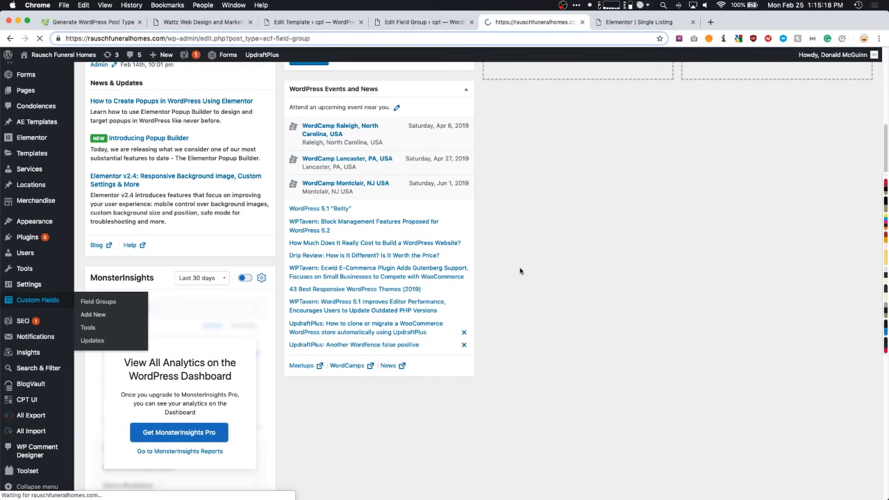
scroll(532, 266, down, 1)
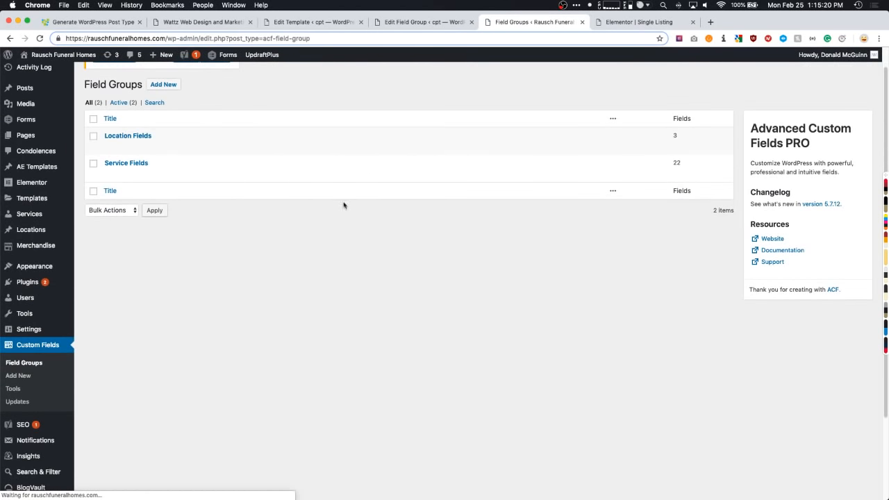
- Open the Service Fields group and expand the Service Flair repeater field, highlighting its label
click(122, 168)
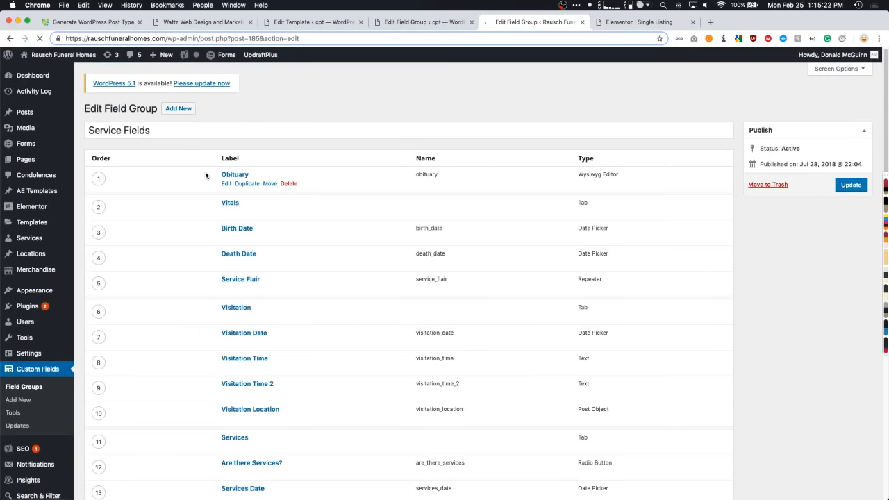
scroll(201, 196, down, 5)
scroll(243, 198, up, 1)
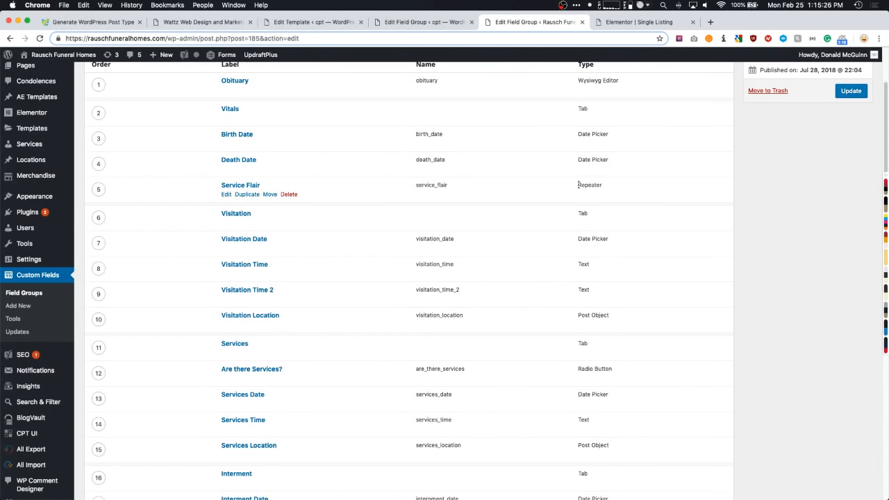
click(242, 186)
scroll(178, 206, down, 2)
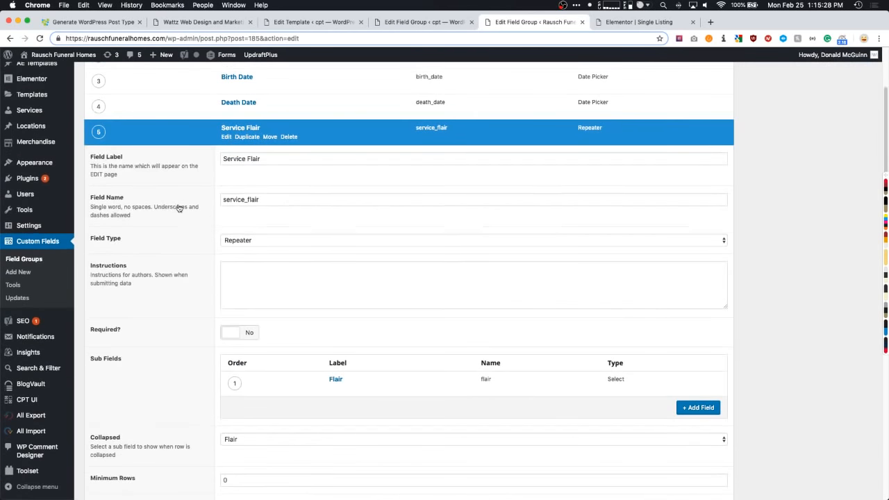
scroll(163, 214, down, 1)
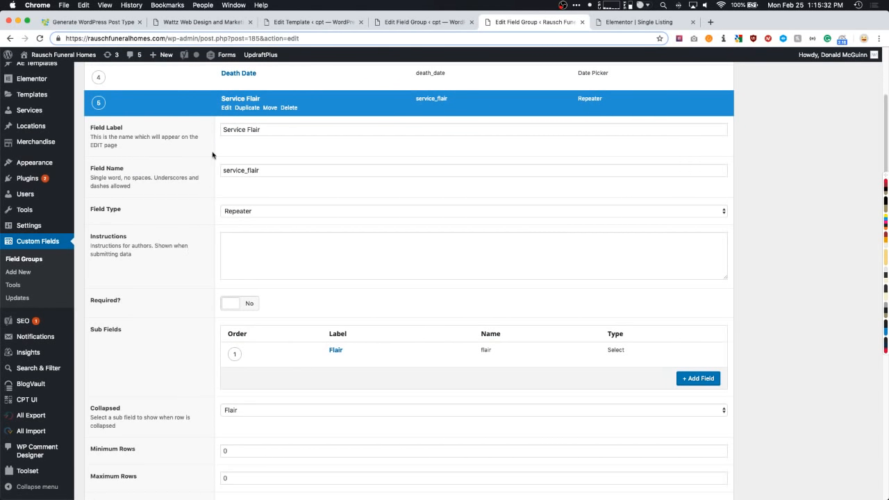
drag(275, 130, 215, 130)
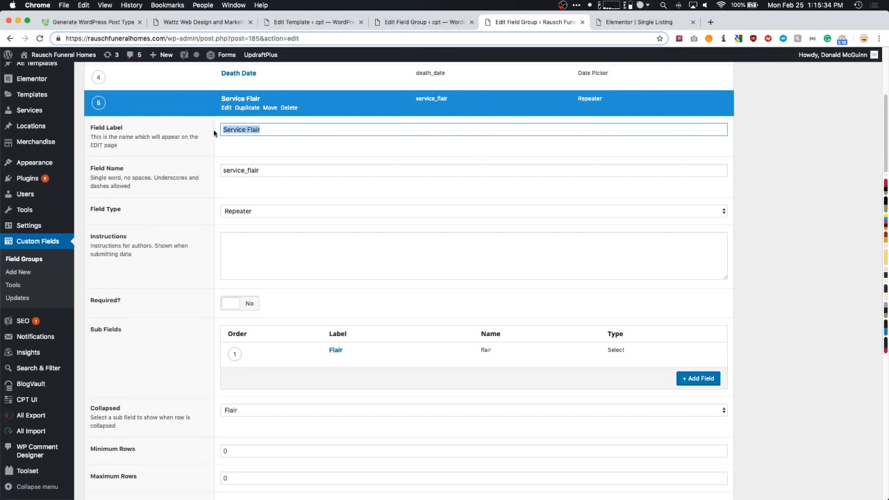
click(280, 128)
drag(266, 130, 218, 131)
scroll(202, 357, down, 5)
scroll(193, 353, up, 2)
scroll(193, 353, up, 1)
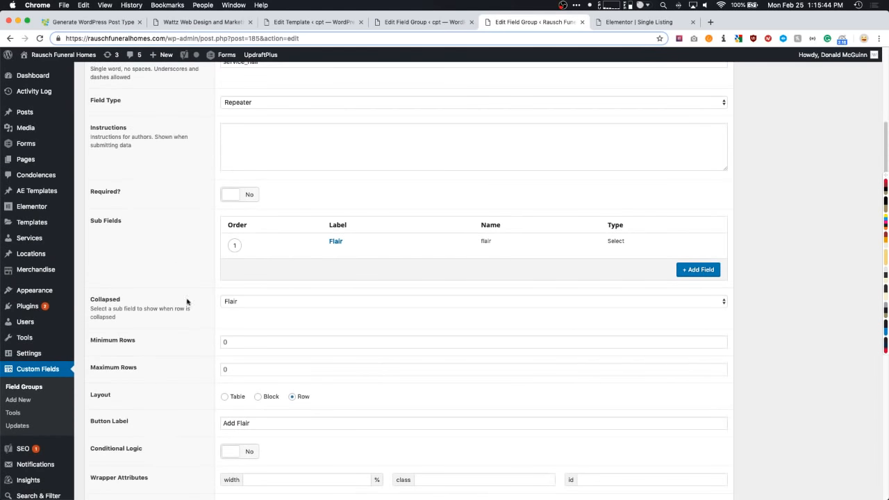
- Open the Flair sub-field settings and enlarge the Choices box to review its image URL choices
drag(89, 221, 116, 223)
mouse_move(334, 246)
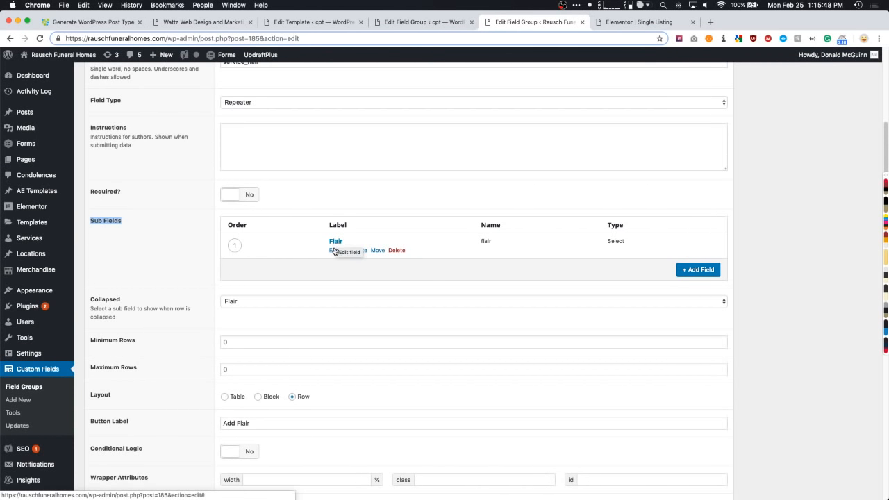
click(334, 251)
scroll(290, 248, down, 5)
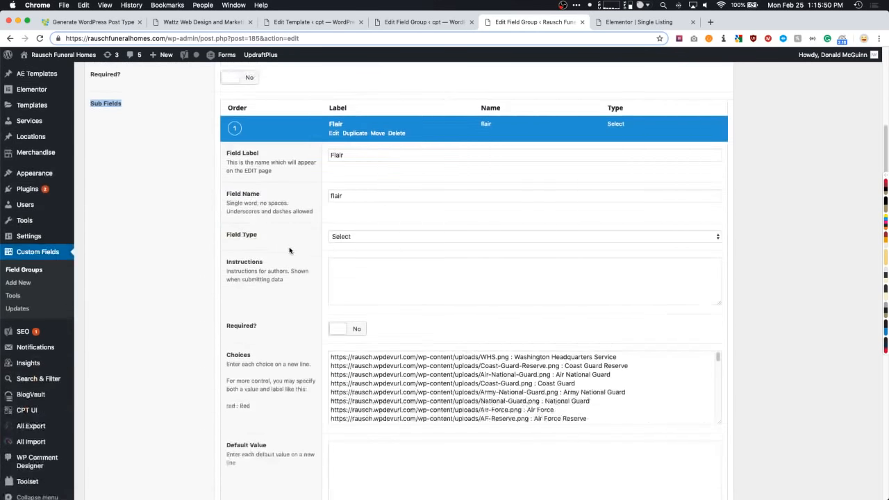
scroll(290, 250, down, 1)
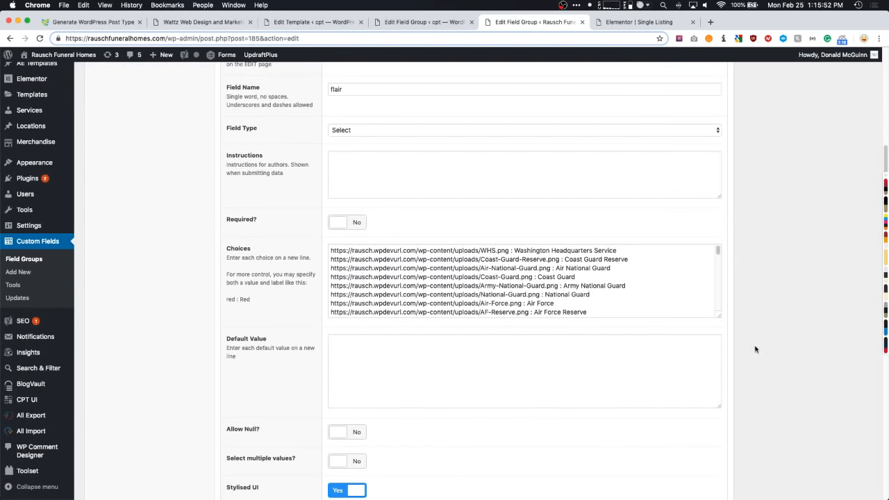
drag(719, 318, 719, 499)
scroll(771, 414, down, 8)
scroll(792, 375, up, 2)
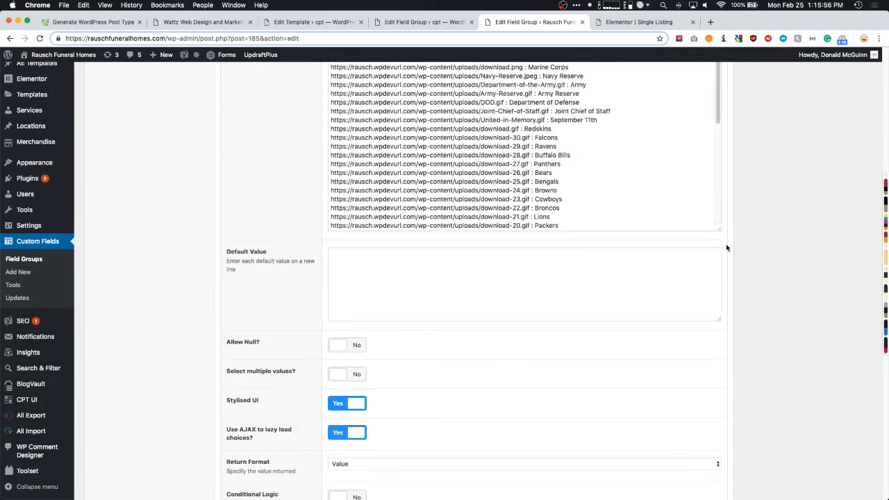
drag(719, 232, 731, 398)
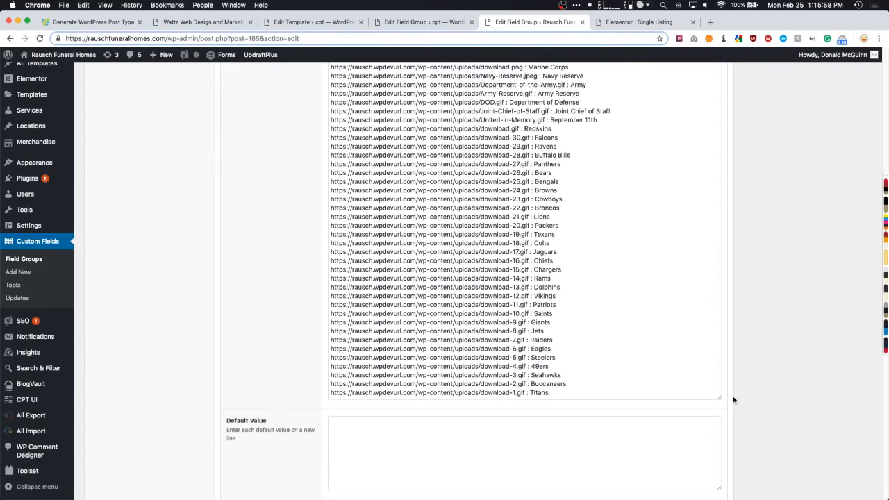
scroll(805, 305, up, 5)
scroll(436, 235, up, 2)
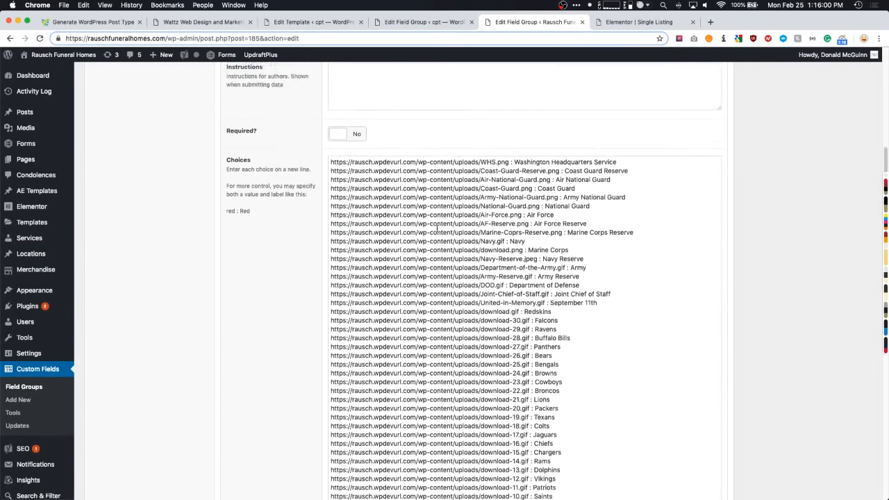
drag(328, 174, 621, 184)
scroll(462, 263, down, 5)
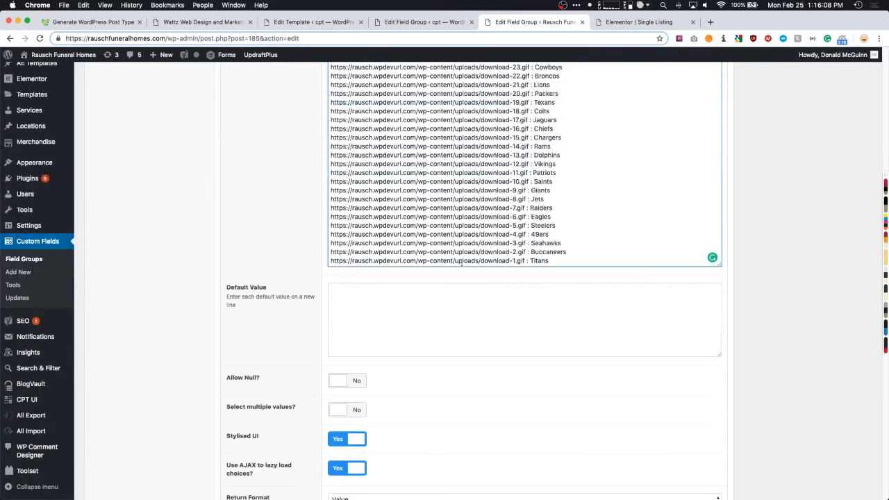
drag(719, 264, 720, 379)
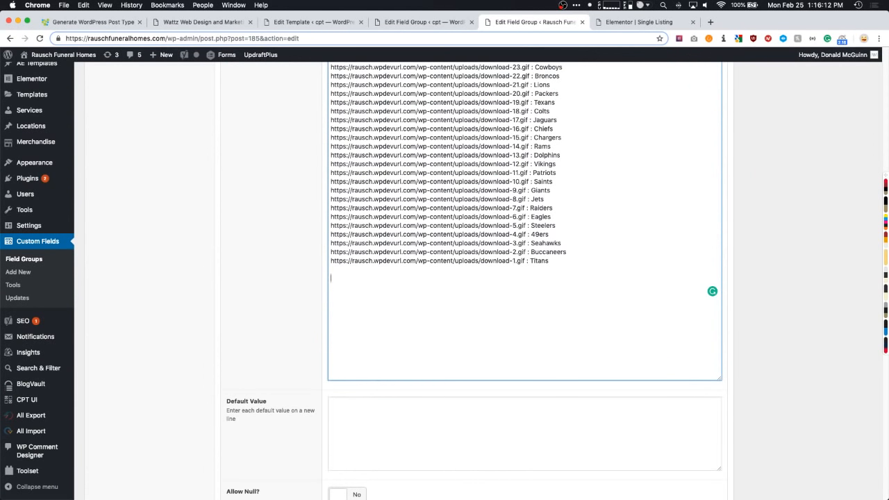
text(https://FACEBOOK)
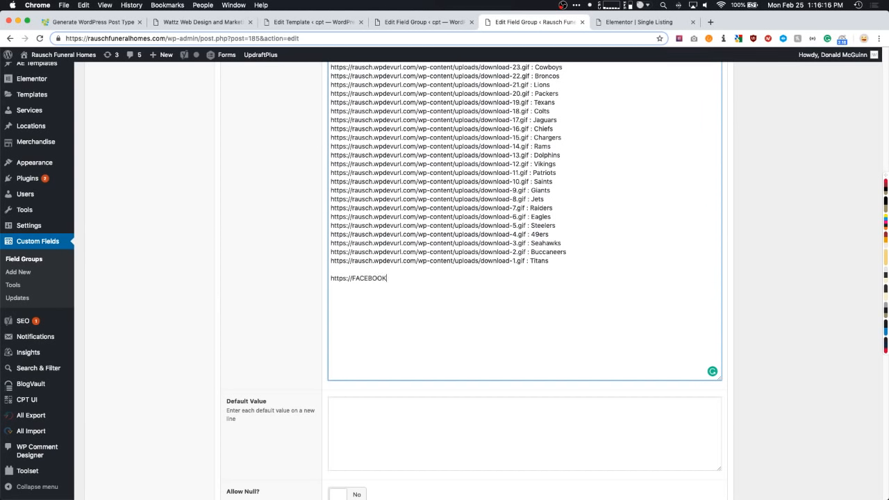
text(IMAGEHEEE.com : Faxc)
key(BackSpace)
text(cebook)
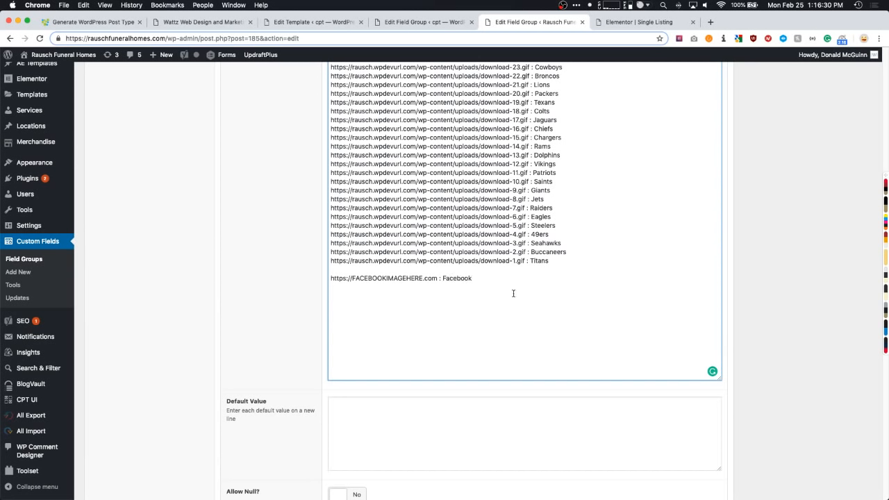
drag(480, 278, 322, 279)
key(super+c)
key(Right)
- Paste two copies relabelled 'Twi' and 'Ins', then cut all three sample social lines
key(Return)
key(super+v)
double_click(456, 287)
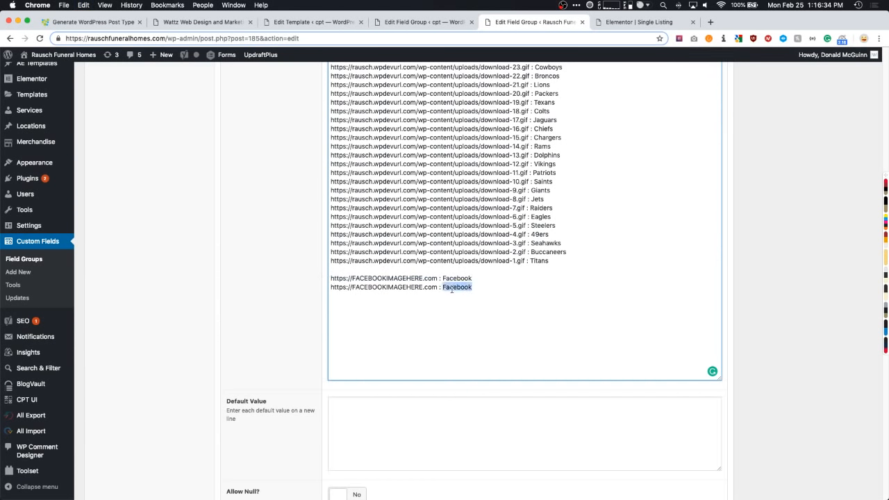
text(Twitter)
key(Return)
key(ctrl+v)
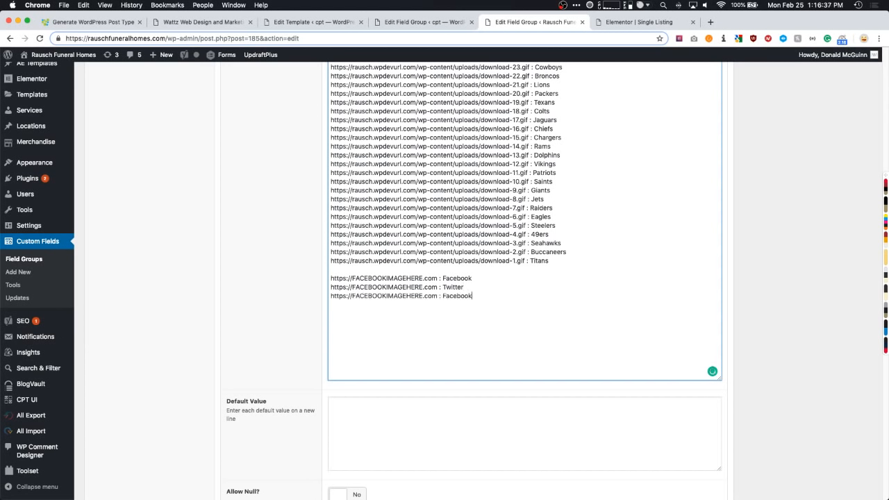
double_click(466, 296)
text(Instagram)
drag(482, 296, 315, 281)
key(super+x)
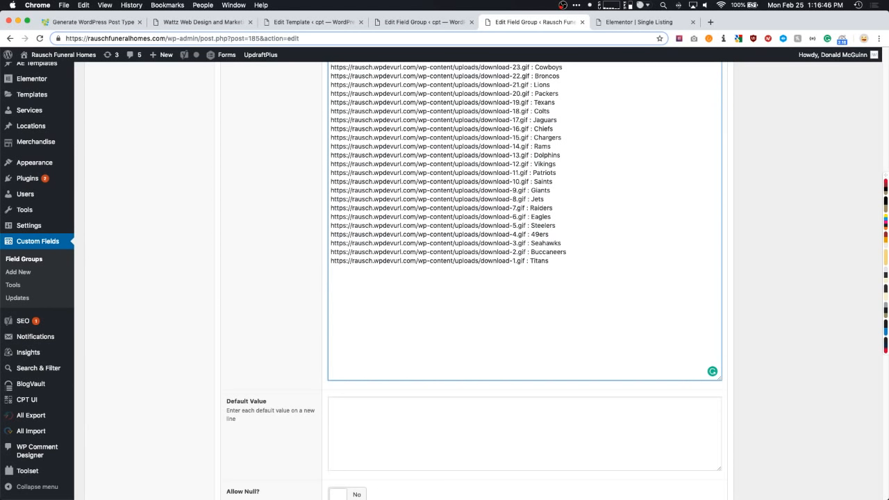
scroll(212, 309, down, 5)
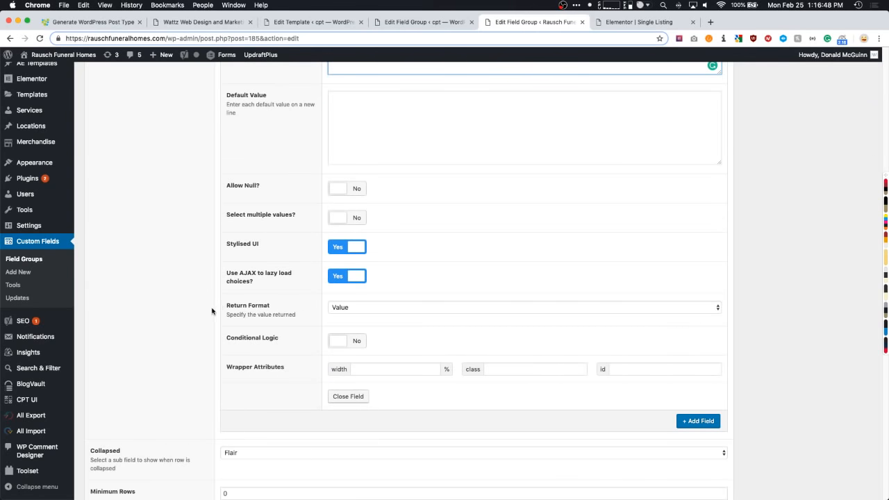
scroll(212, 310, up, 15)
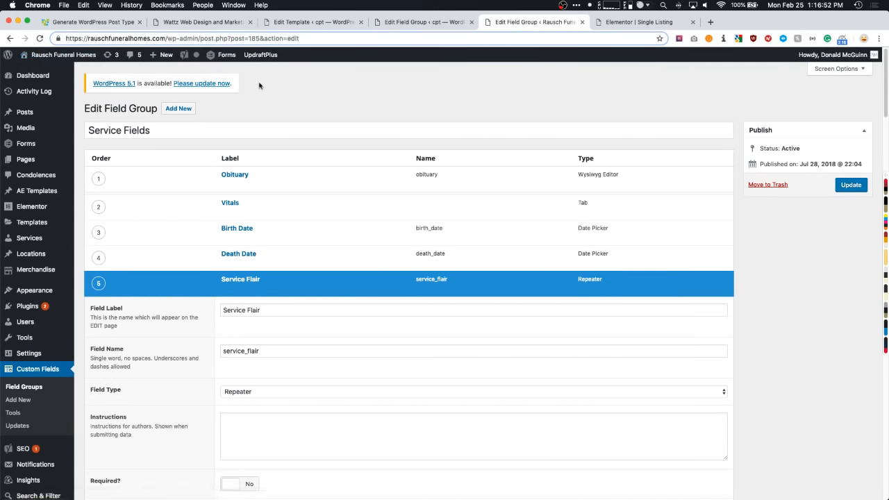
mouse_move(61, 57)
scroll(133, 157, down, 8)
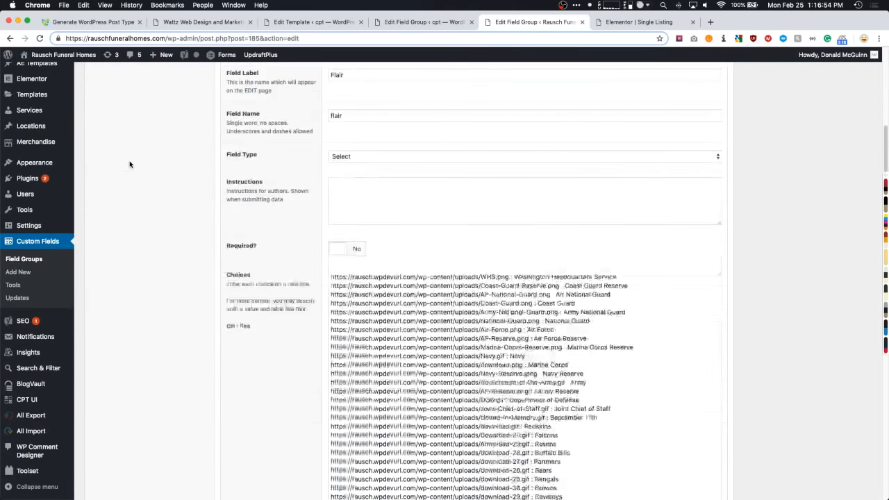
drag(330, 226, 501, 226)
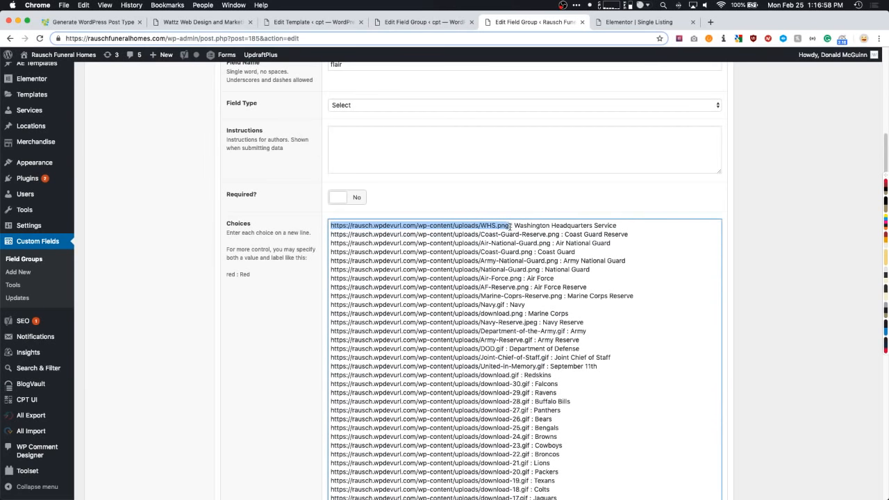
drag(515, 226, 619, 227)
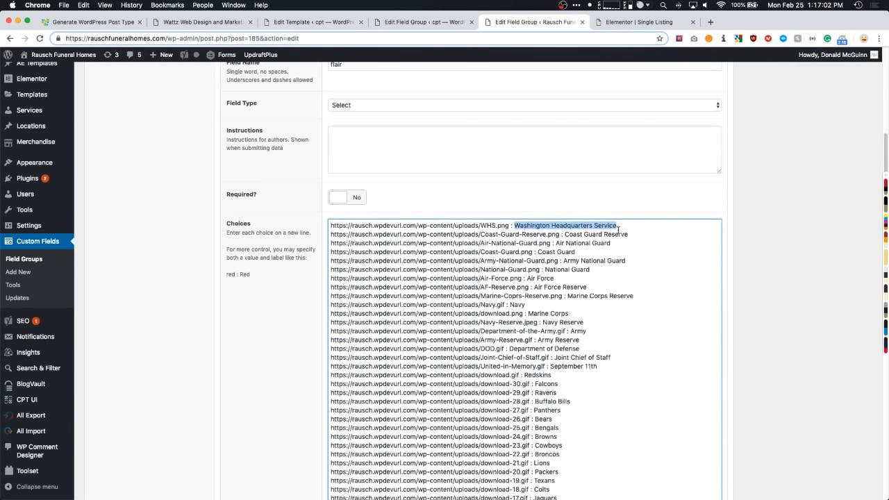
click(616, 225)
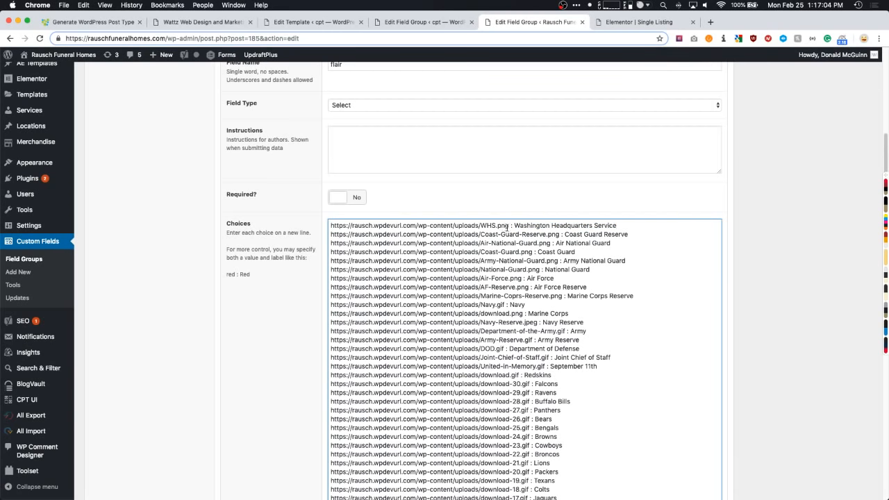
drag(507, 227, 329, 228)
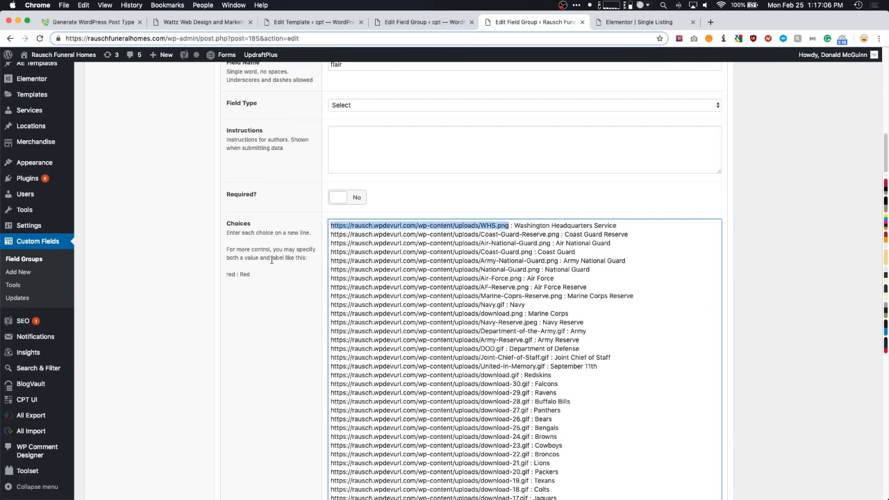
scroll(271, 260, down, 15)
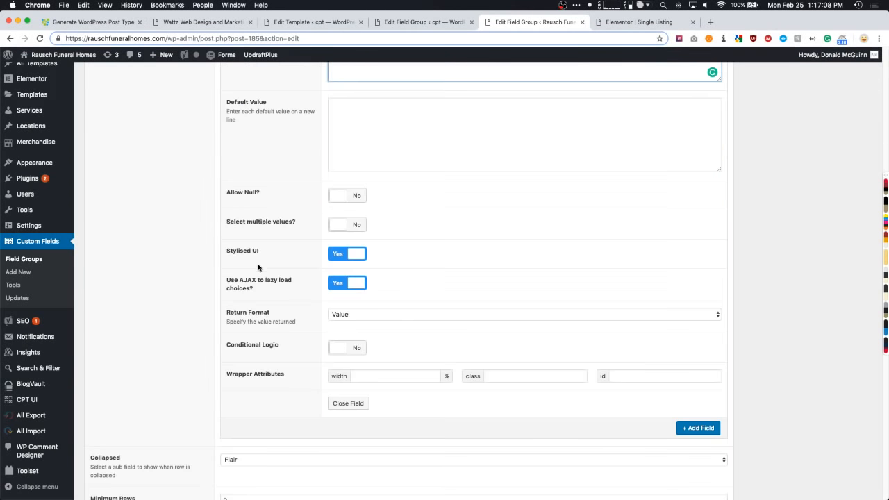
click(228, 317)
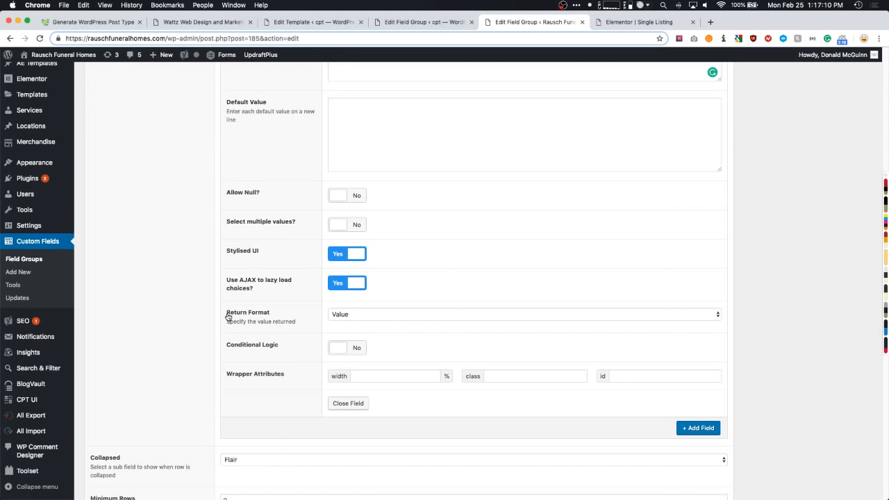
drag(228, 316, 271, 314)
click(356, 316)
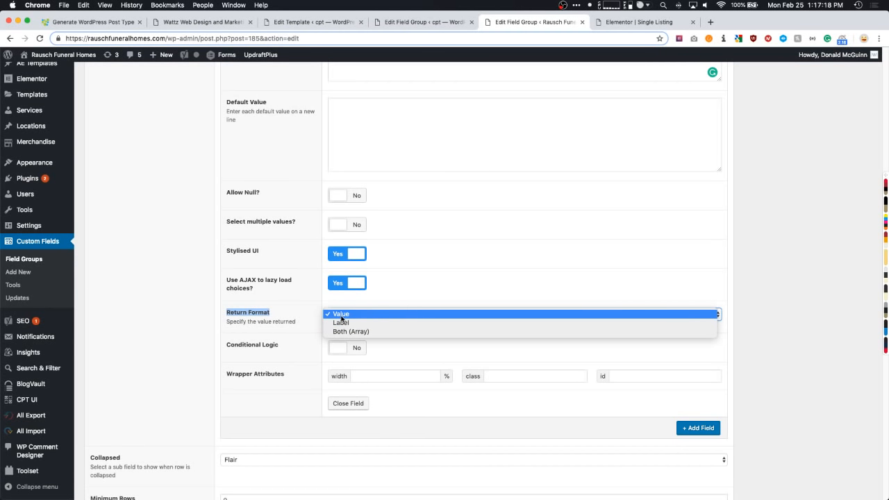
click(161, 301)
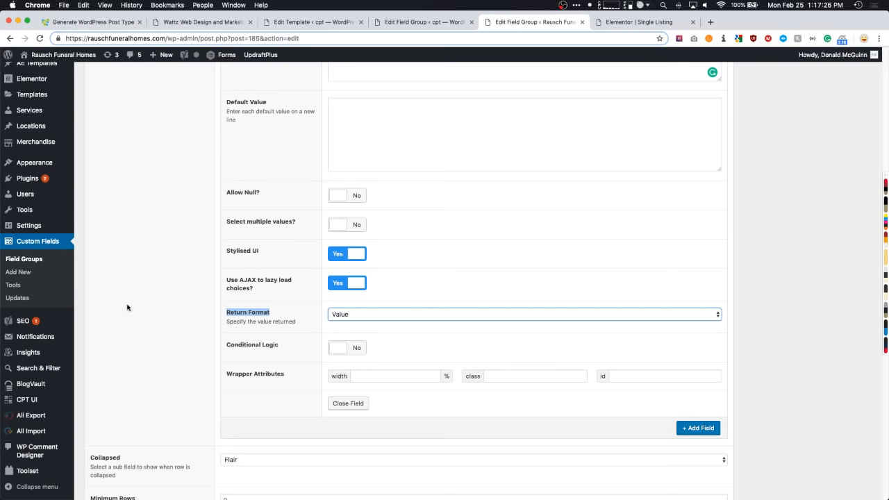
click(141, 305)
scroll(149, 310, up, 10)
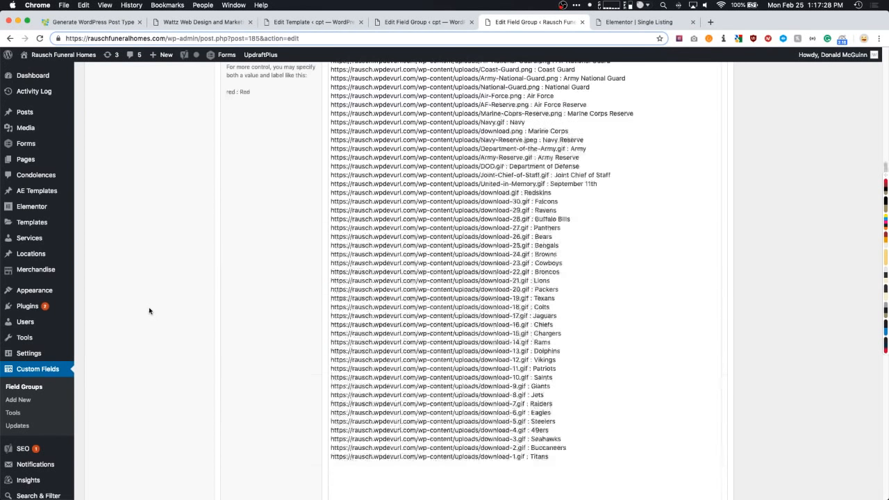
scroll(148, 311, up, 15)
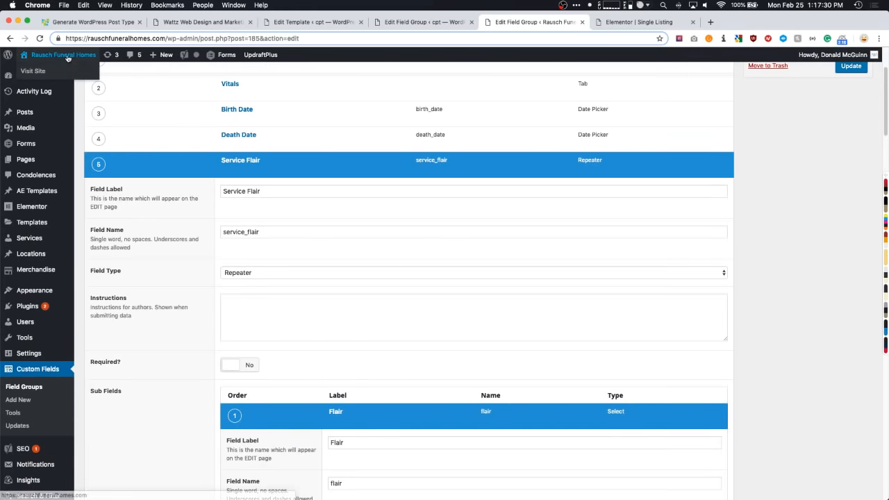
- From the live site's Service Schedule, open the first service page and edit its Single Service Main template
super+click(67, 56)
click(630, 23)
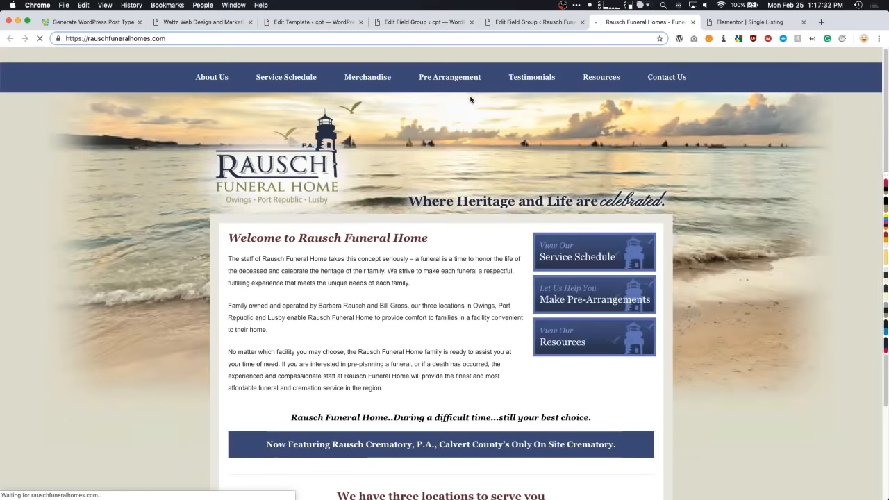
mouse_move(393, 57)
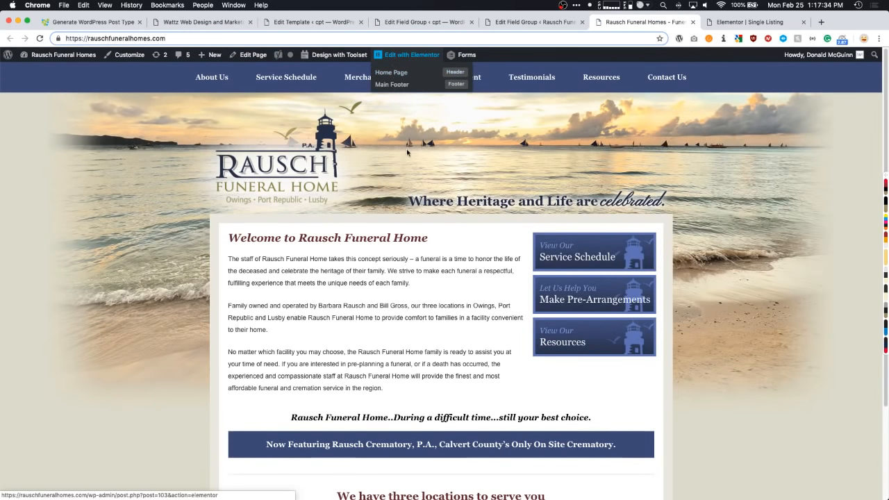
click(285, 77)
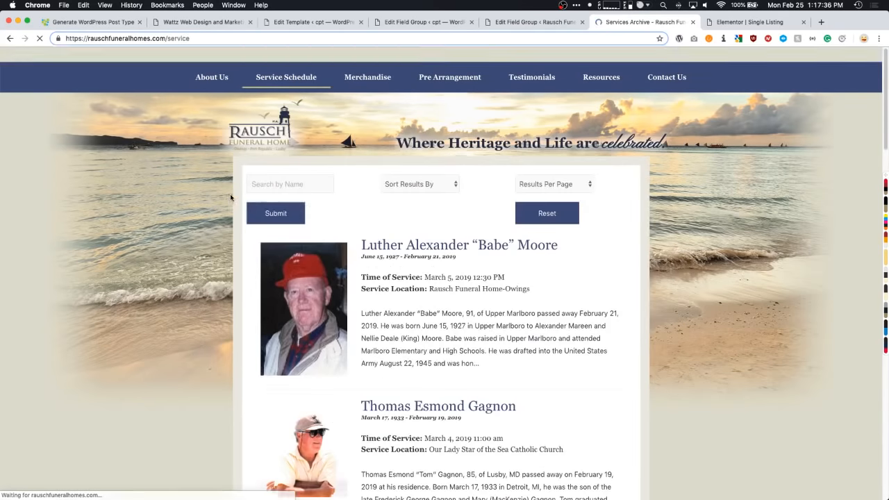
click(438, 245)
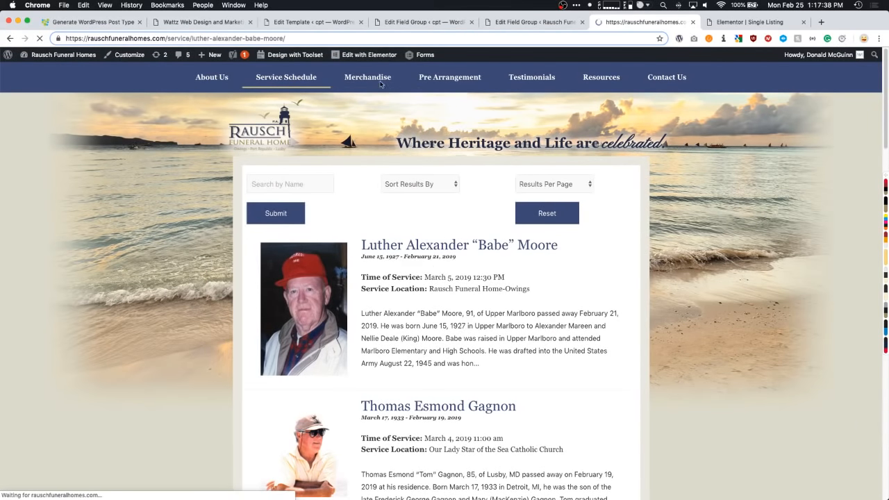
mouse_move(410, 56)
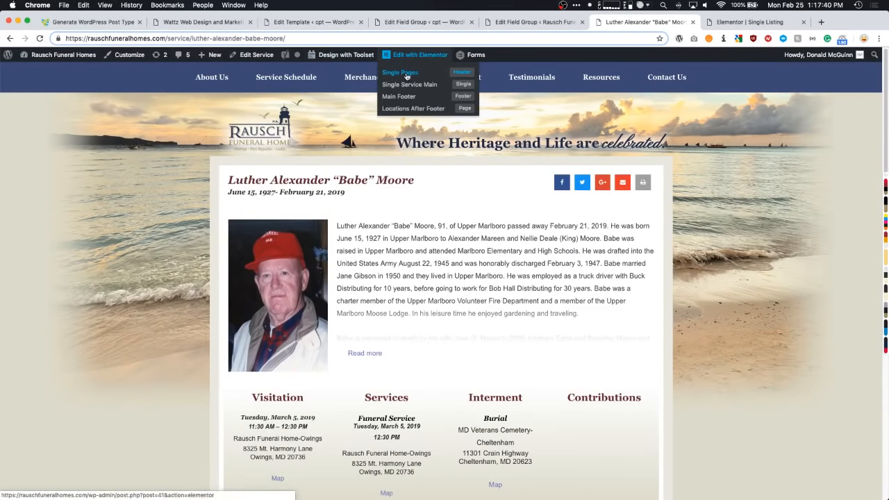
click(404, 86)
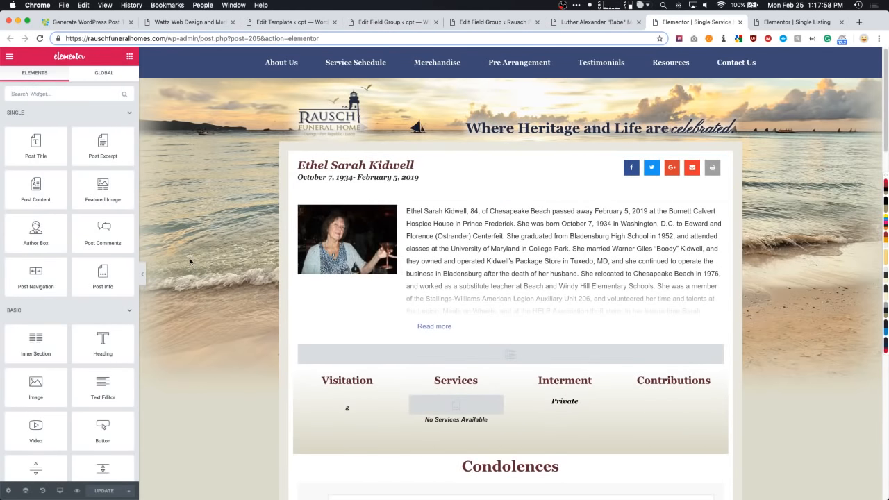
- Review the title, birth and death dates, share buttons and featured image widget settings
scroll(189, 258, down, 2)
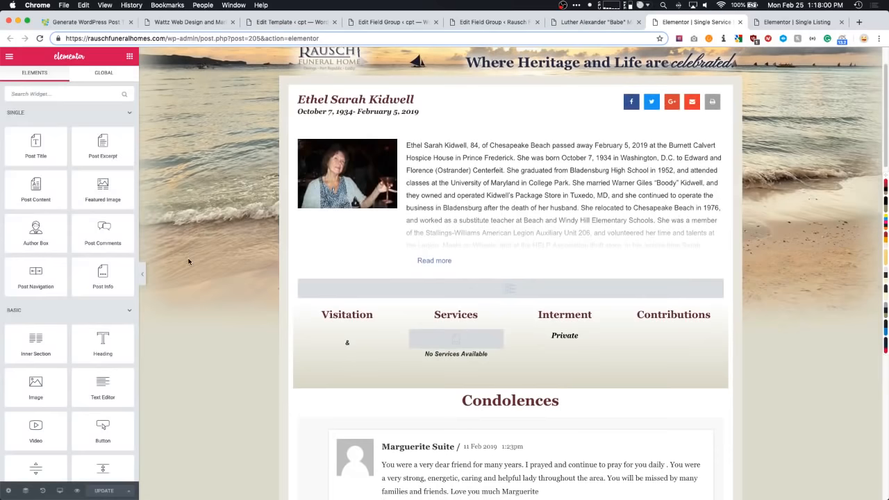
scroll(182, 264, up, 3)
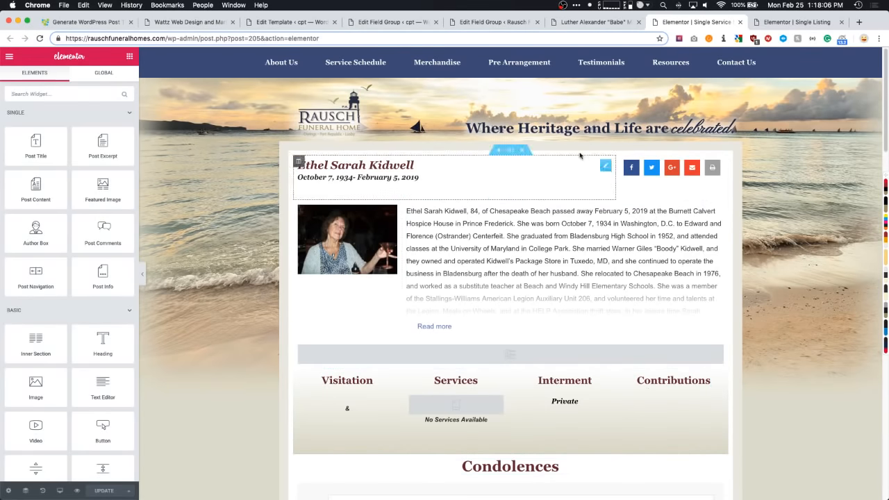
click(361, 167)
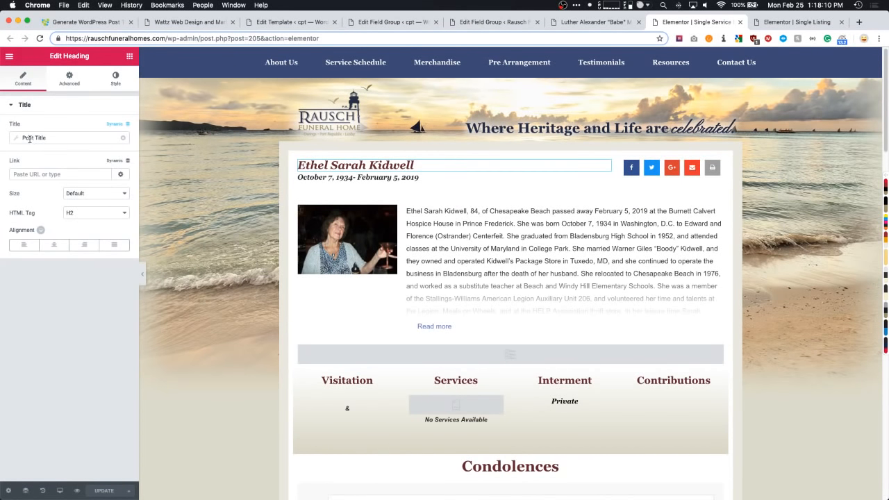
click(357, 177)
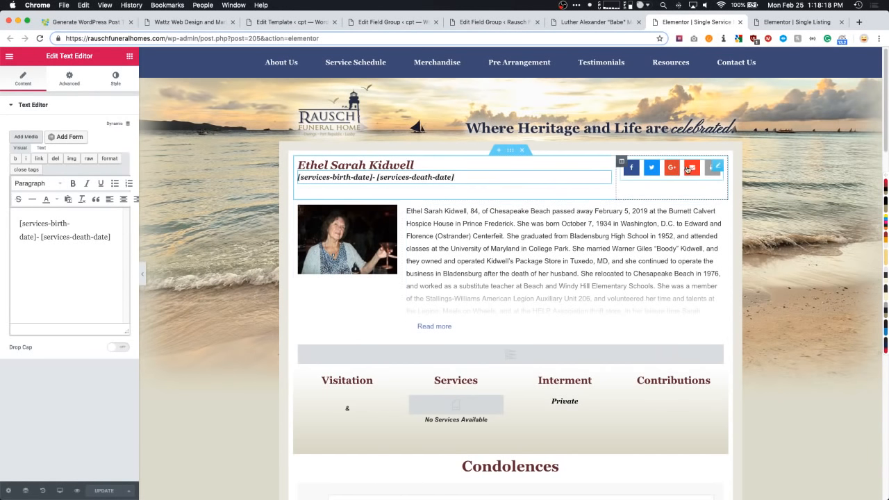
click(723, 168)
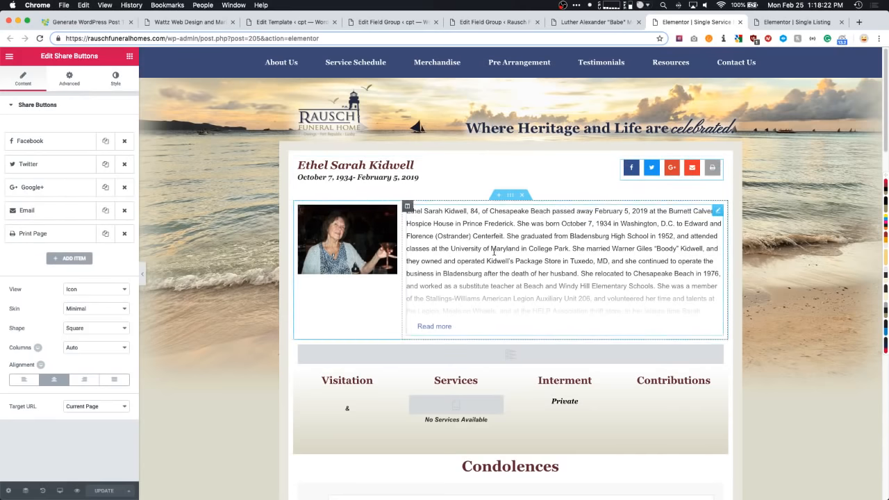
click(354, 250)
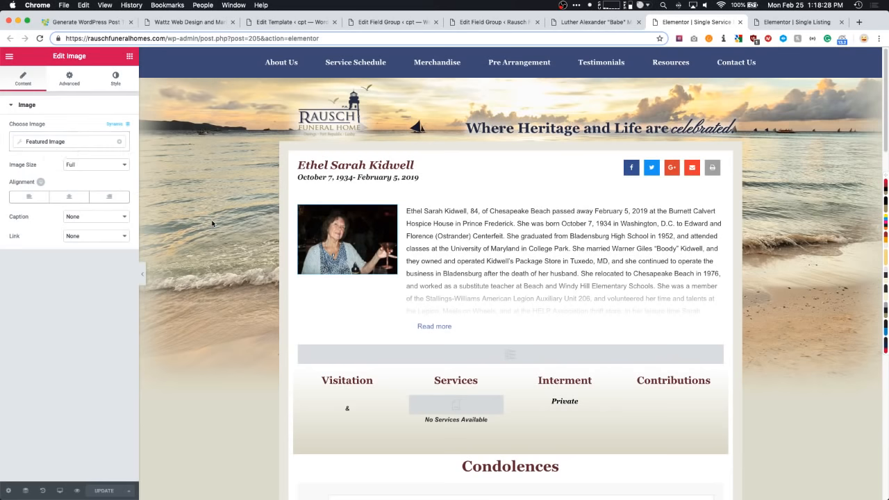
- Inspect the collapsible obituary by expanding and collapsing it, then the empty repeater row
scroll(208, 227, down, 1)
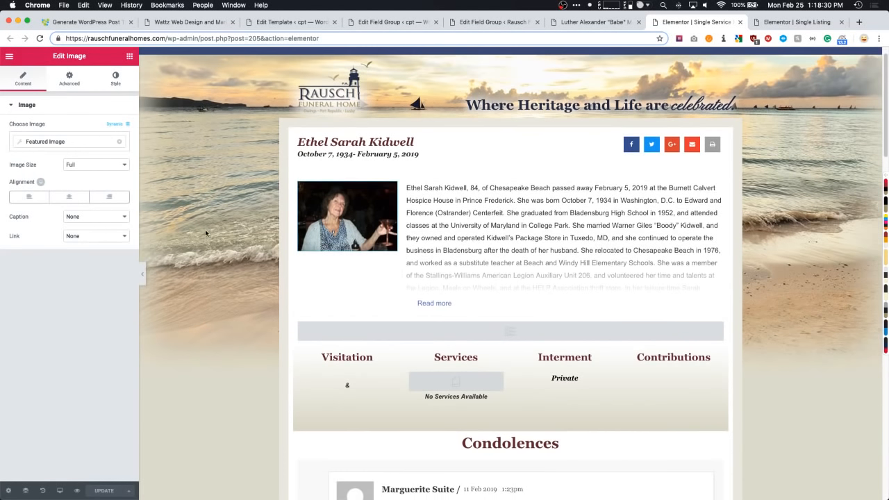
click(540, 207)
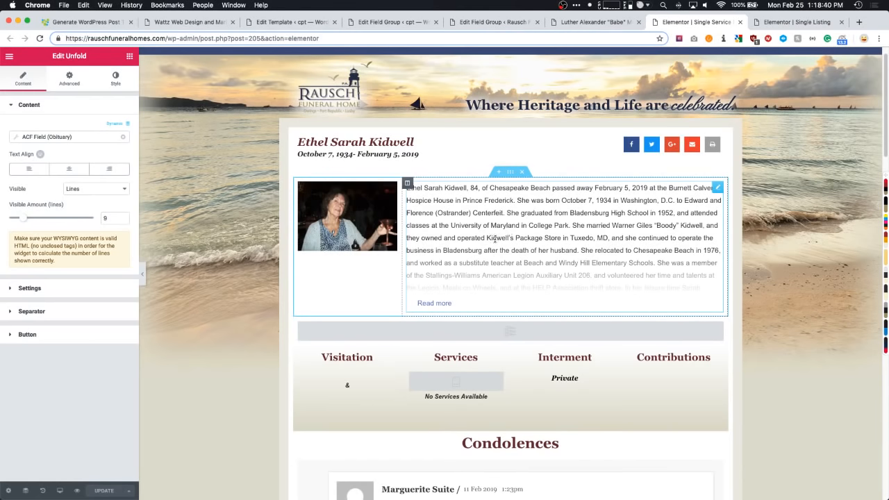
scroll(494, 239, down, 1)
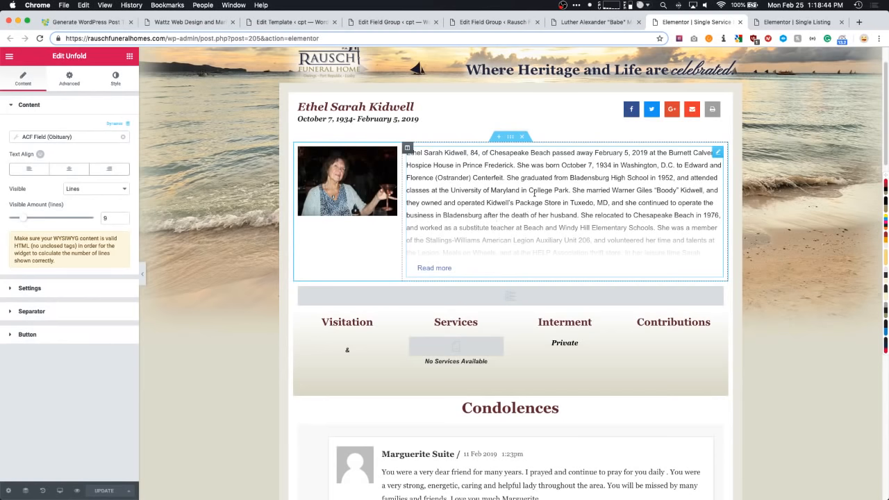
click(434, 267)
scroll(442, 306, down, 1)
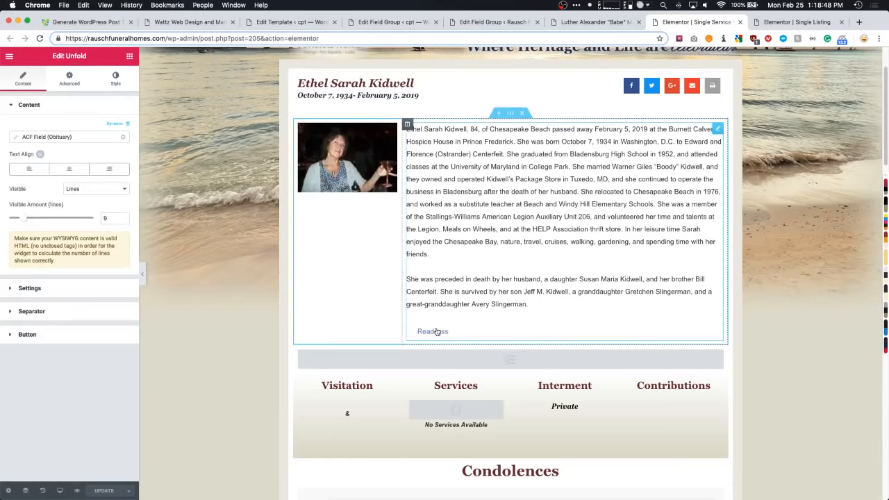
click(434, 331)
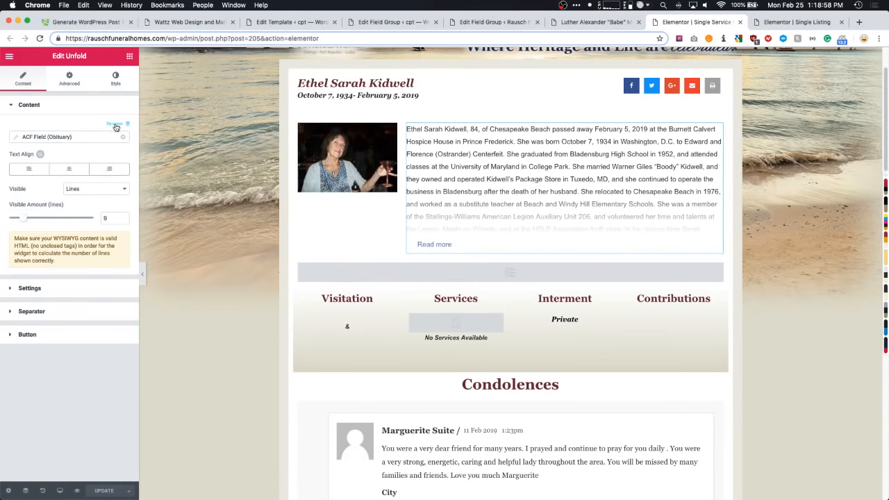
scroll(506, 171, down, 3)
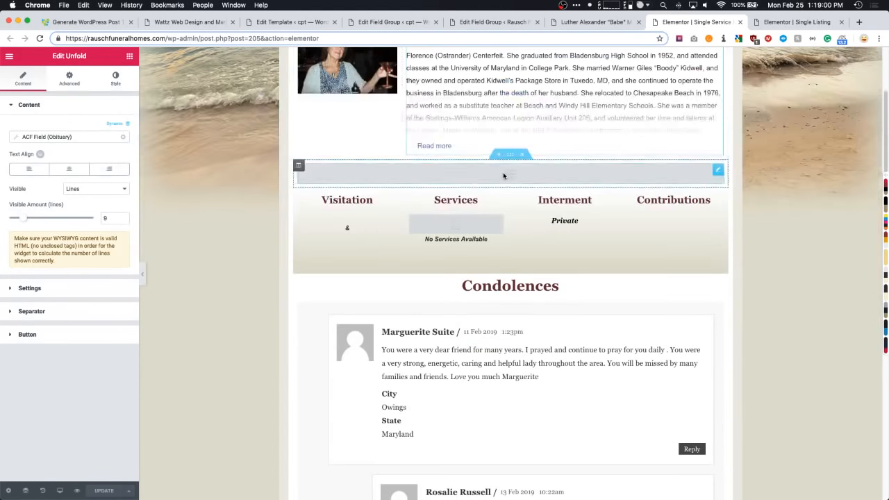
click(503, 174)
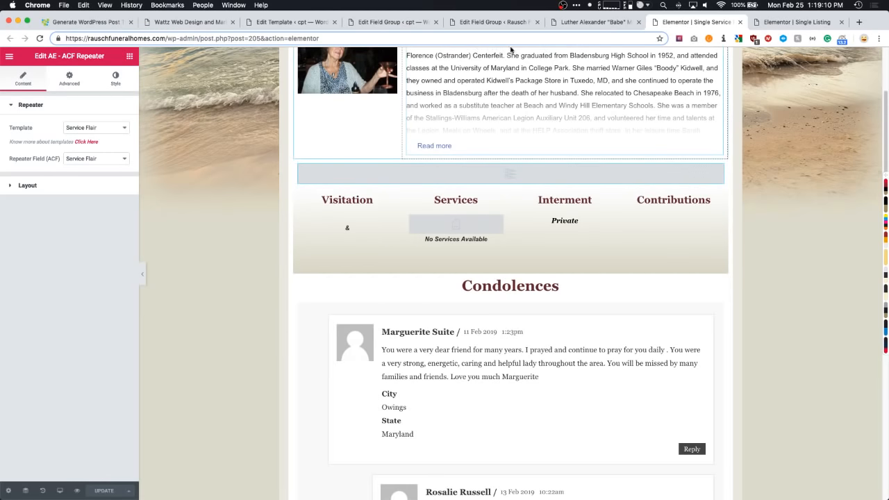
click(587, 22)
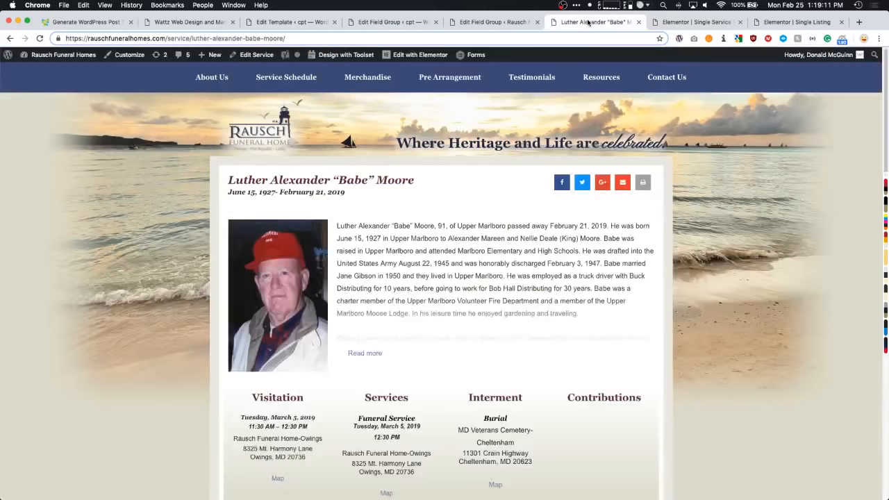
- Open the Service Flair template from All AE Templates in Elementor
click(81, 57)
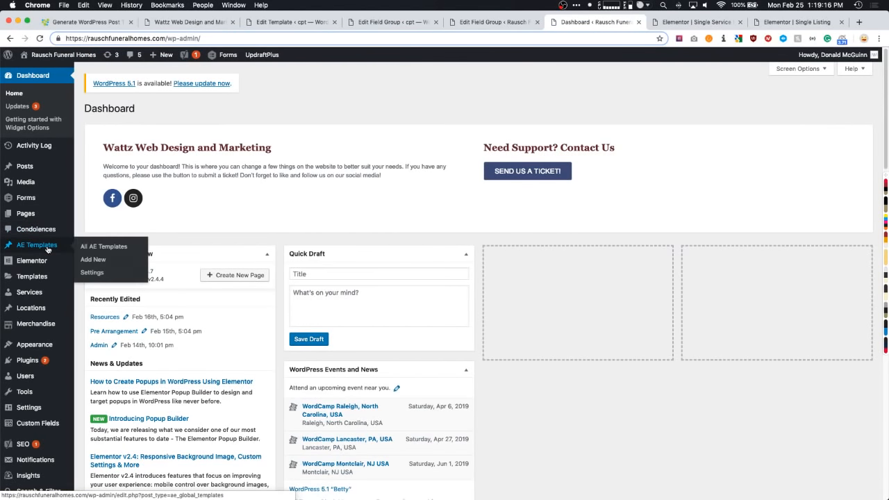
click(54, 247)
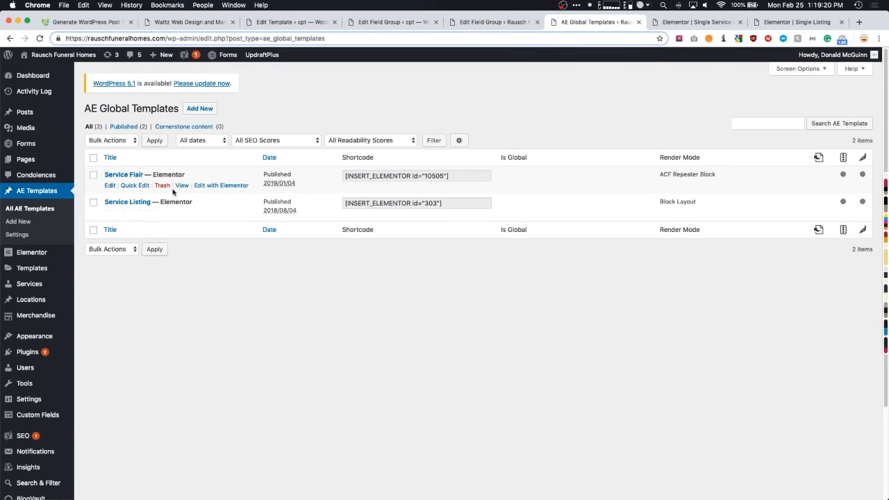
click(215, 185)
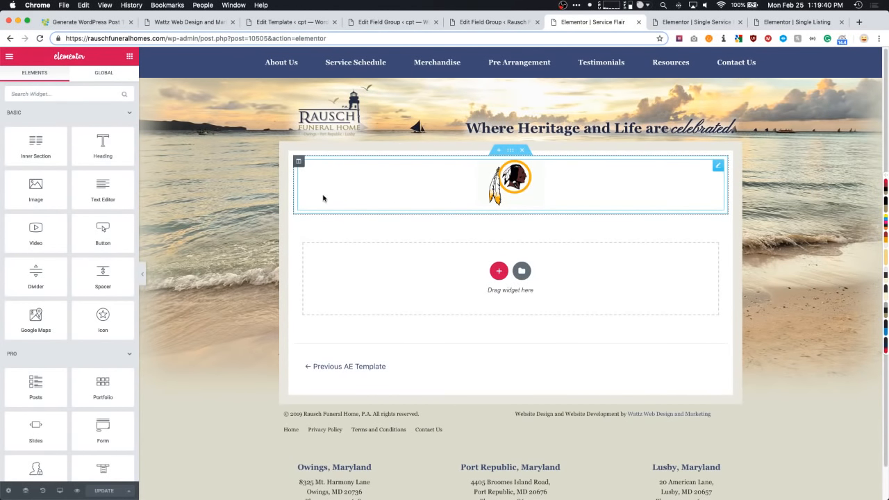
- Compare the flair image widget's field name with the Flair sub-field label in the field group
click(83, 94)
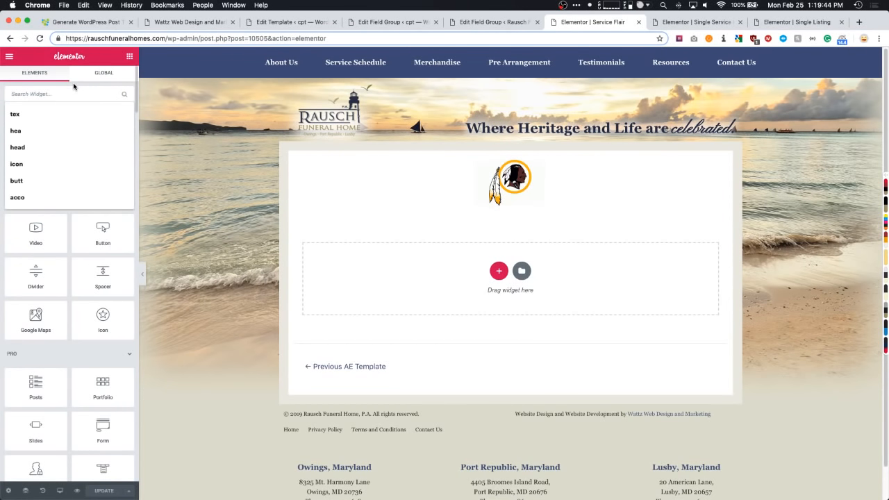
click(434, 174)
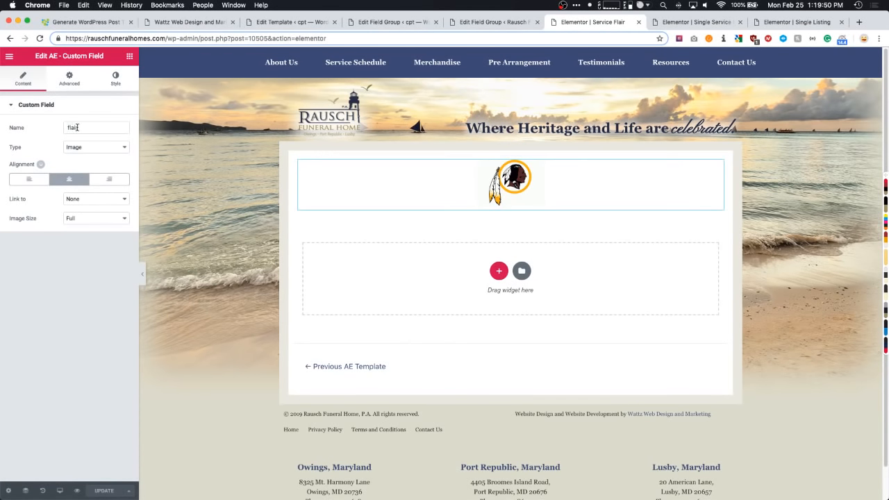
double_click(77, 127)
click(494, 23)
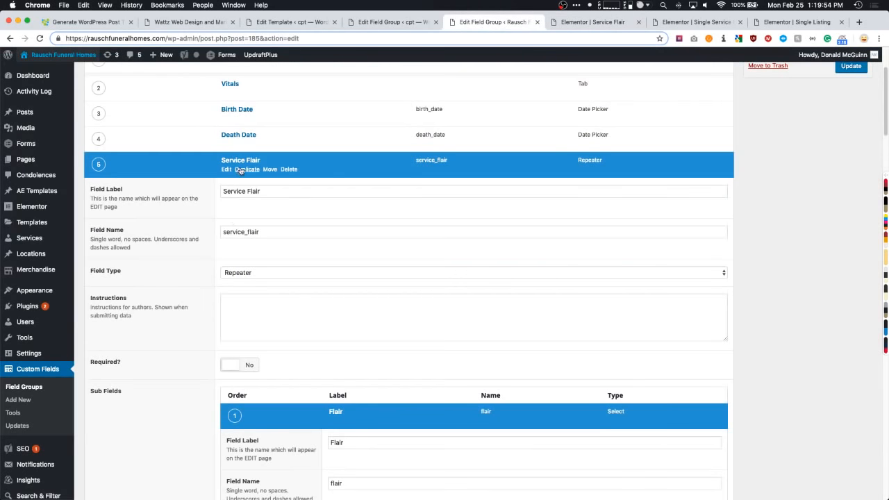
scroll(223, 289, down, 3)
double_click(373, 337)
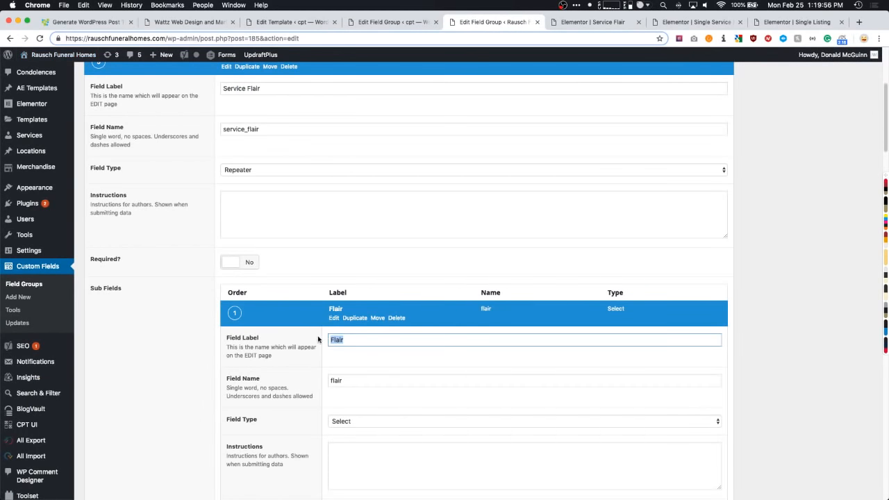
- Keep the flair field's Custom Field Type as Image and review its Style options
click(594, 23)
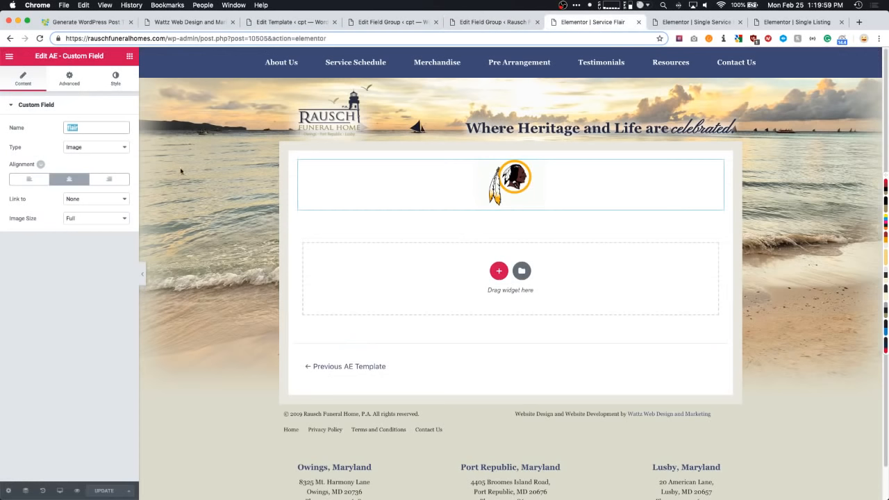
click(82, 148)
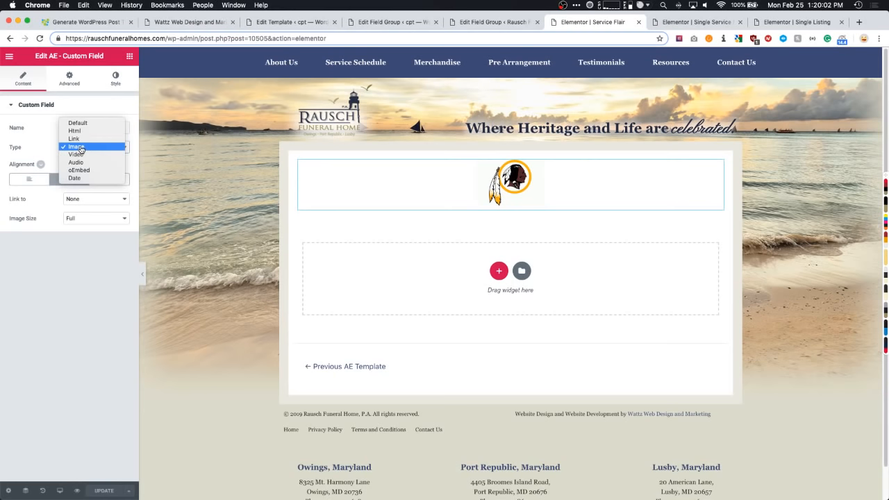
click(77, 147)
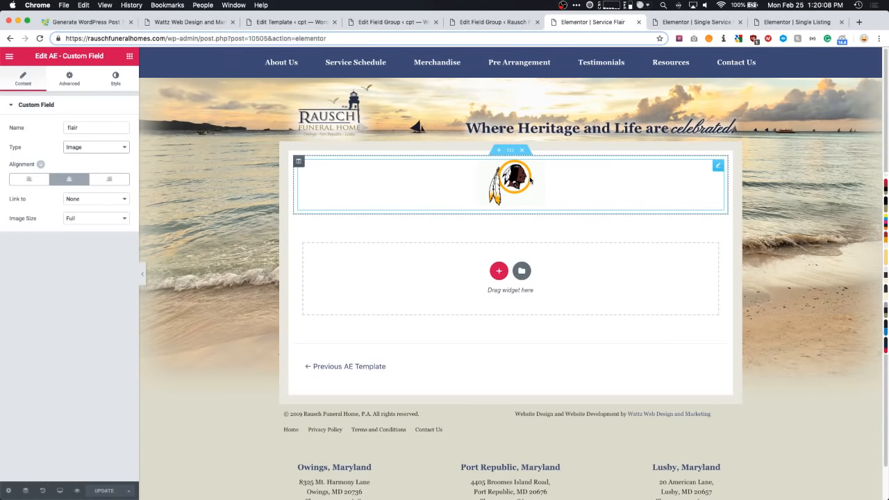
click(113, 80)
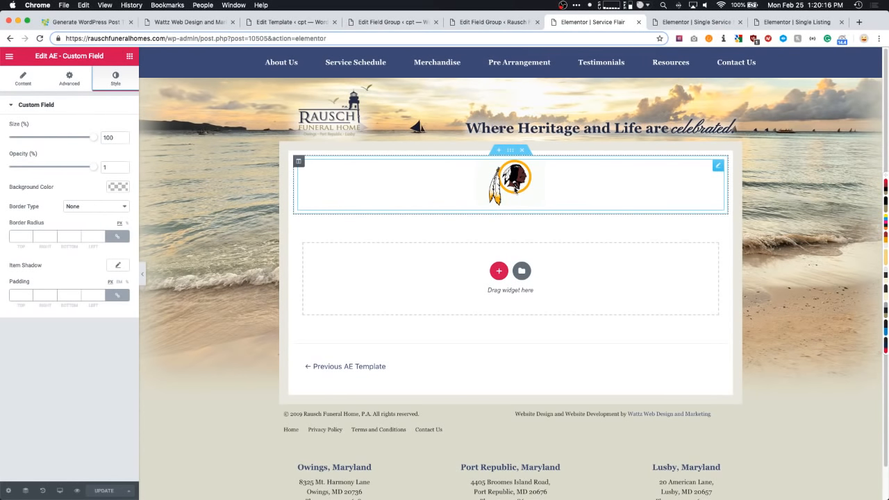
click(493, 24)
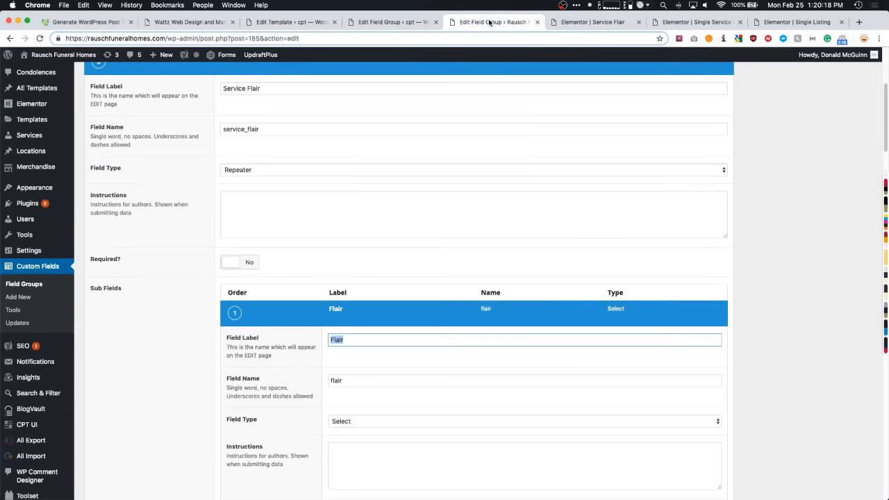
click(381, 24)
click(693, 22)
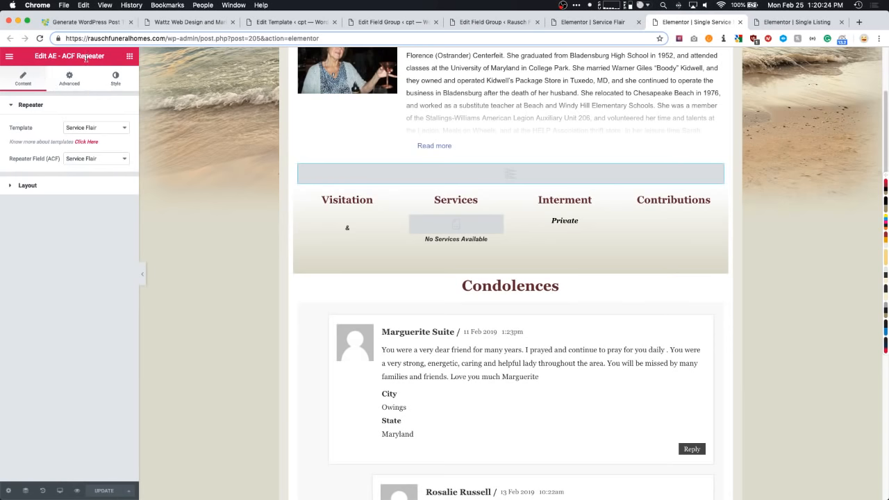
- Add an AE - ACF Repeater above Visitation using the Service Flair template and Service Flair field
click(129, 56)
text(repeat)
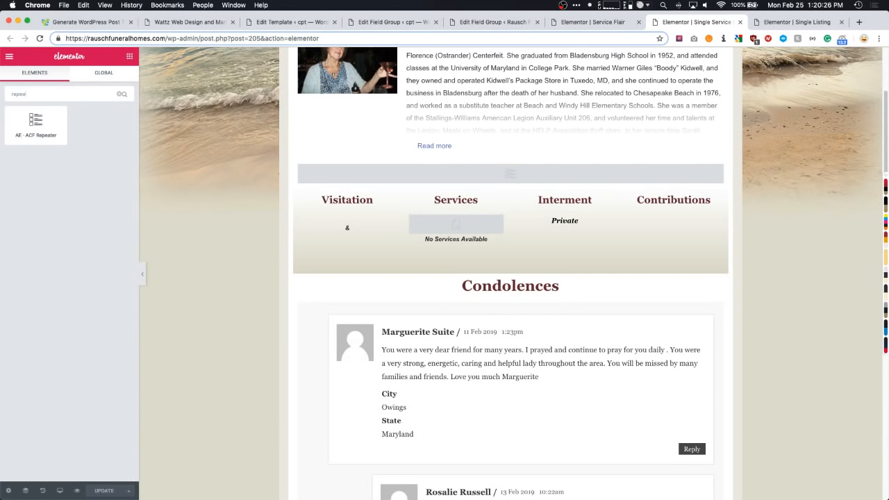
drag(59, 109, 442, 167)
click(85, 128)
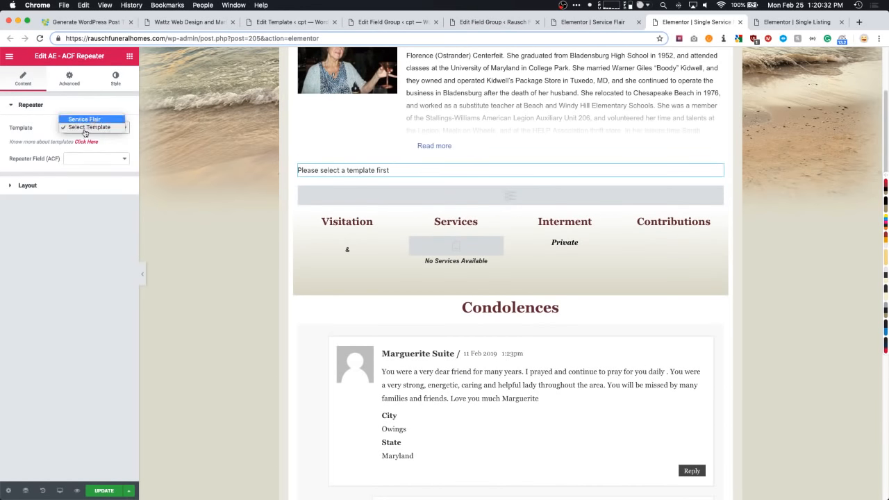
click(91, 120)
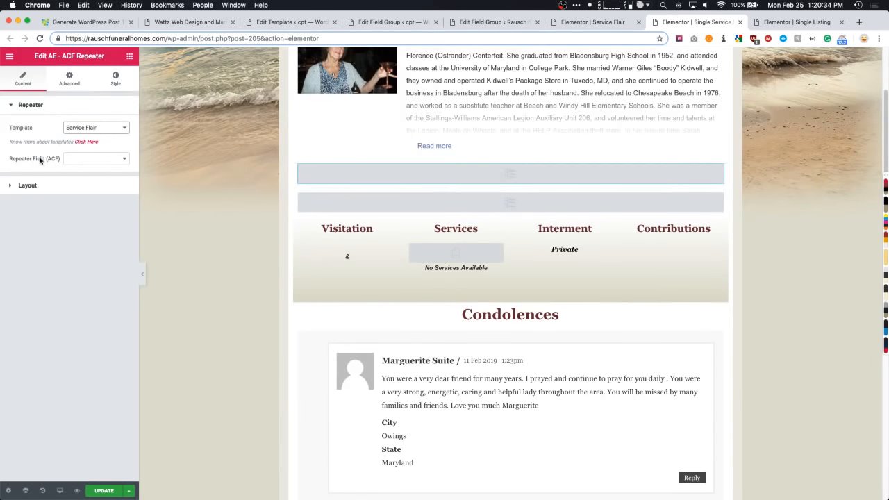
click(87, 159)
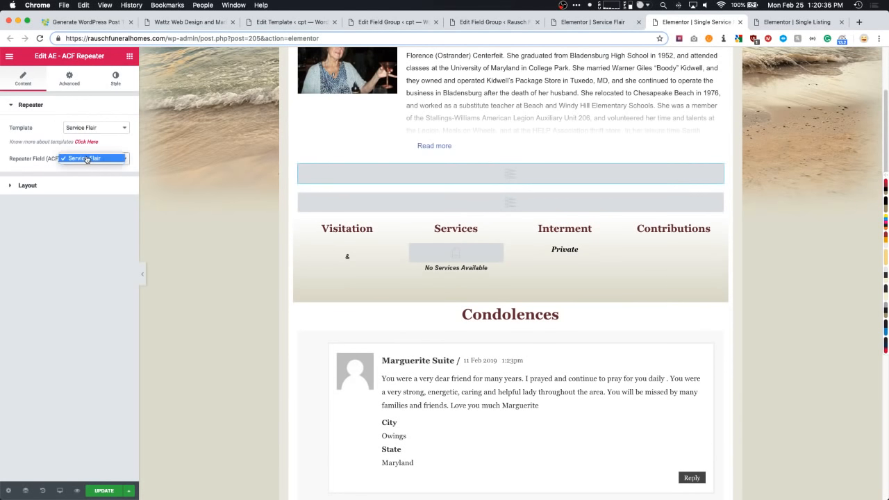
click(88, 159)
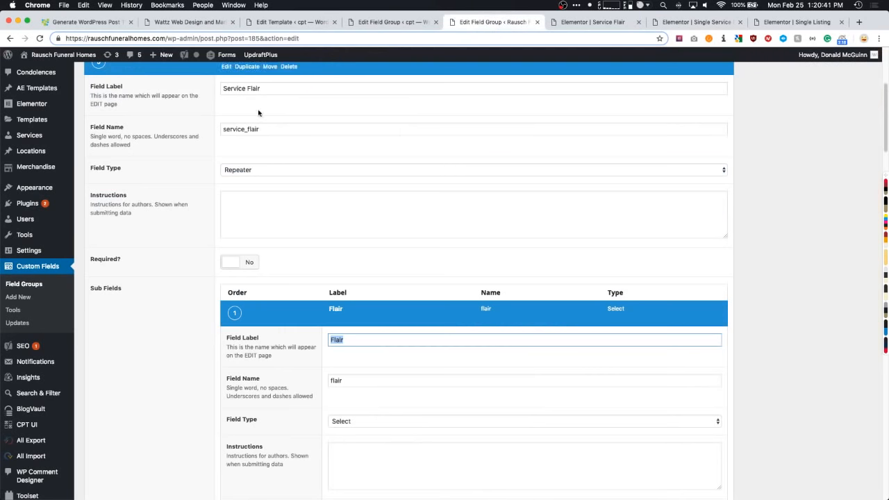
- Cross-check the Service Flair and Flair labels, keep the repeater field, and delete the duplicate empty repeater
drag(259, 90, 200, 93)
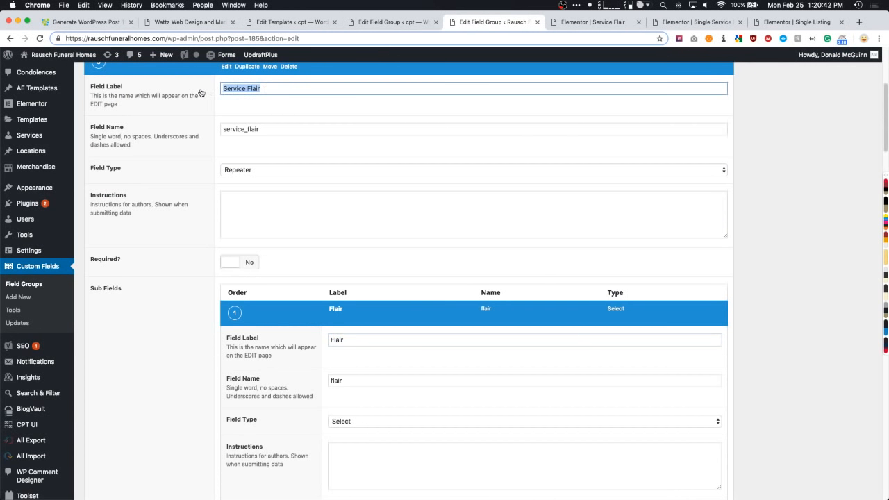
drag(362, 340, 326, 341)
click(583, 23)
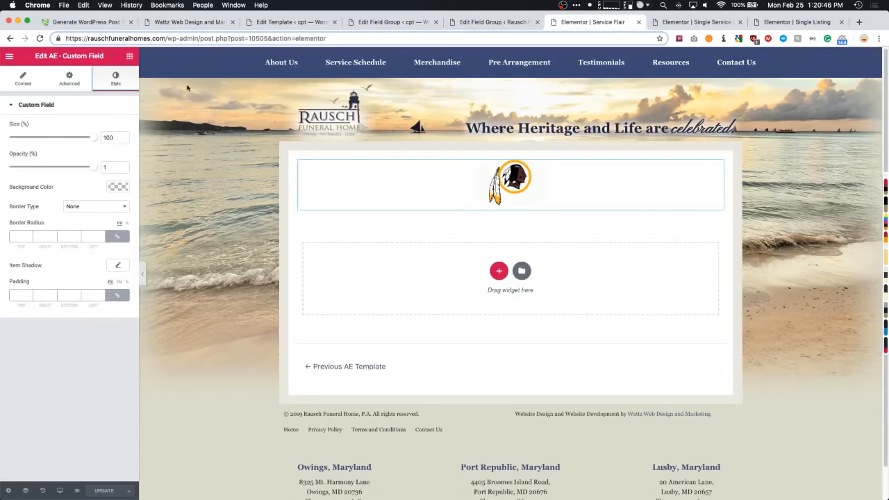
click(695, 21)
click(100, 158)
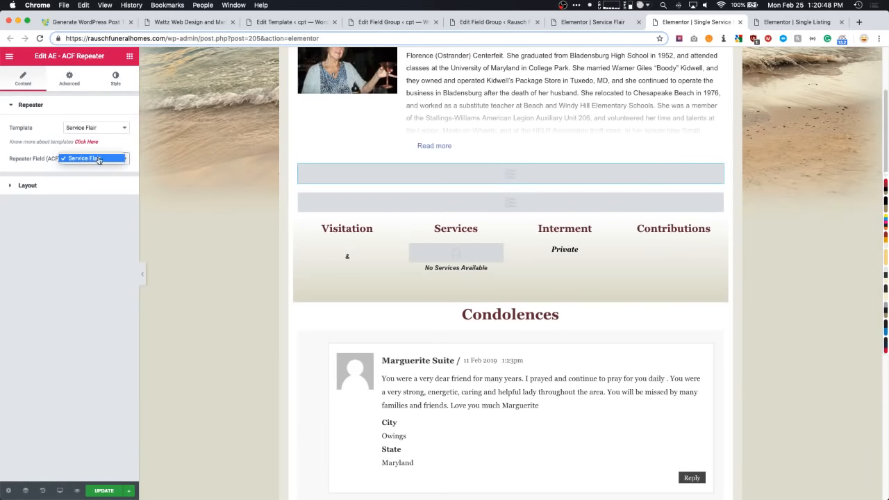
click(89, 159)
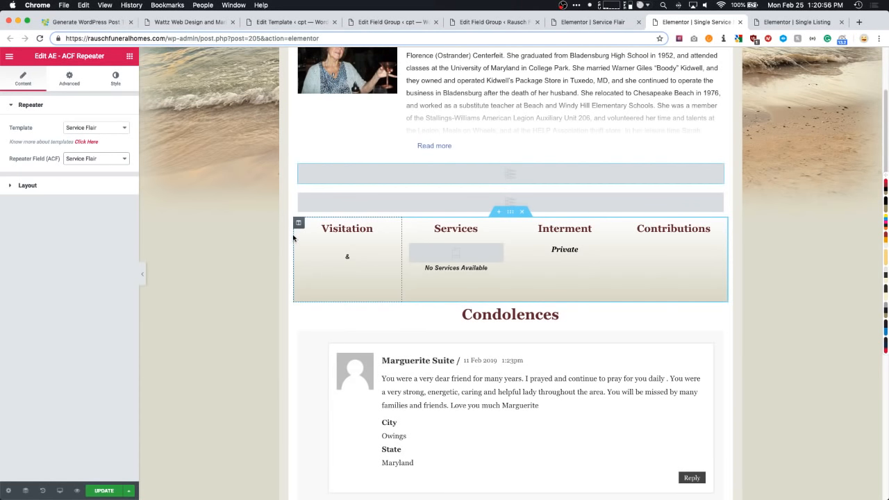
right_click(386, 197)
click(415, 332)
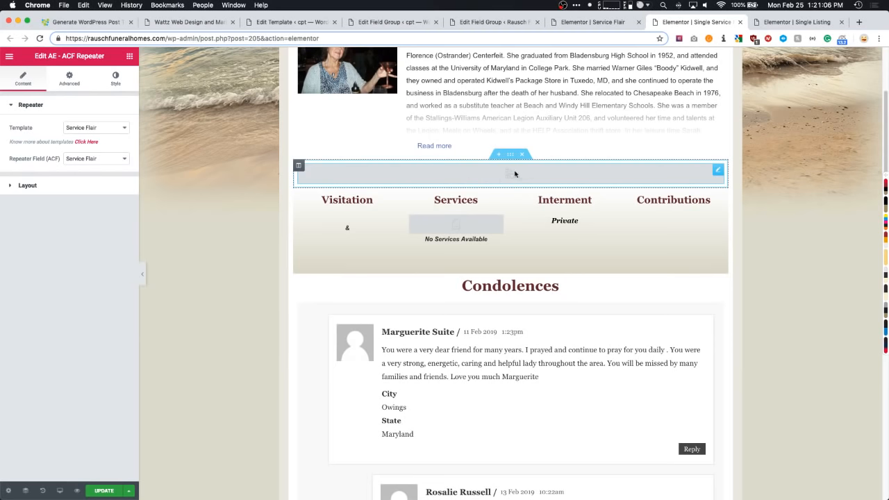
- Check the Service Flair field group, then view the first service listing's public page from the last Services page
click(358, 20)
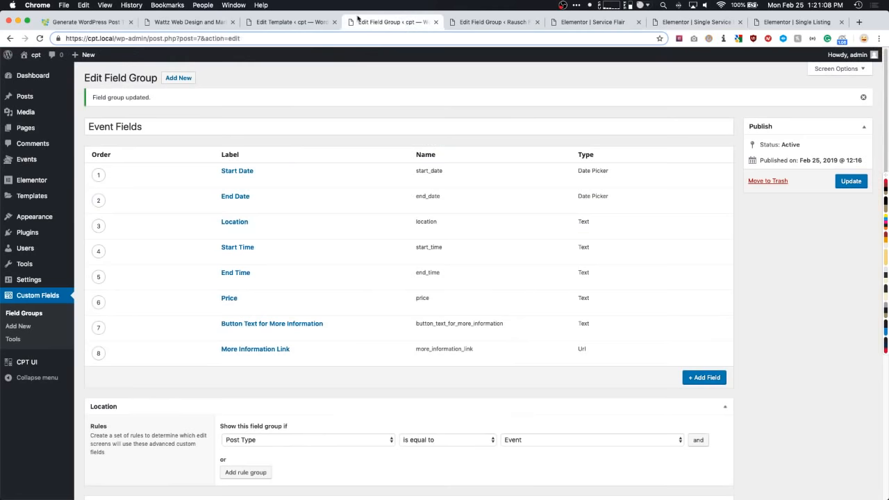
click(496, 22)
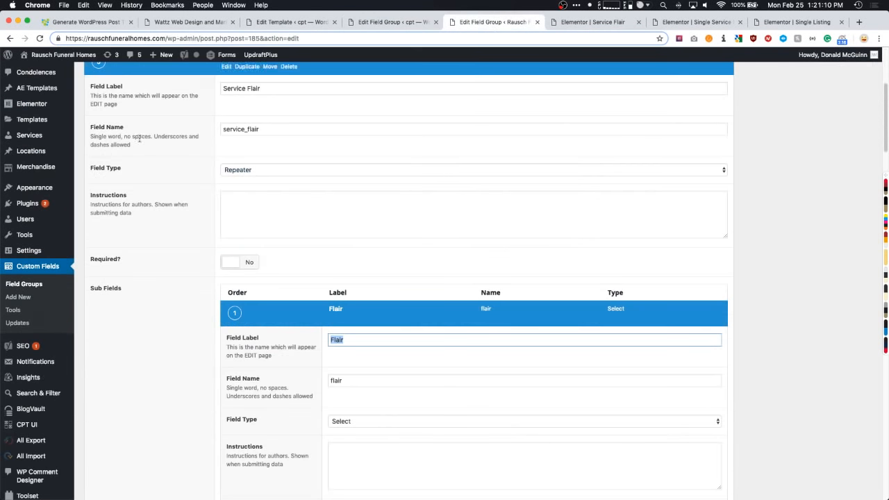
click(30, 136)
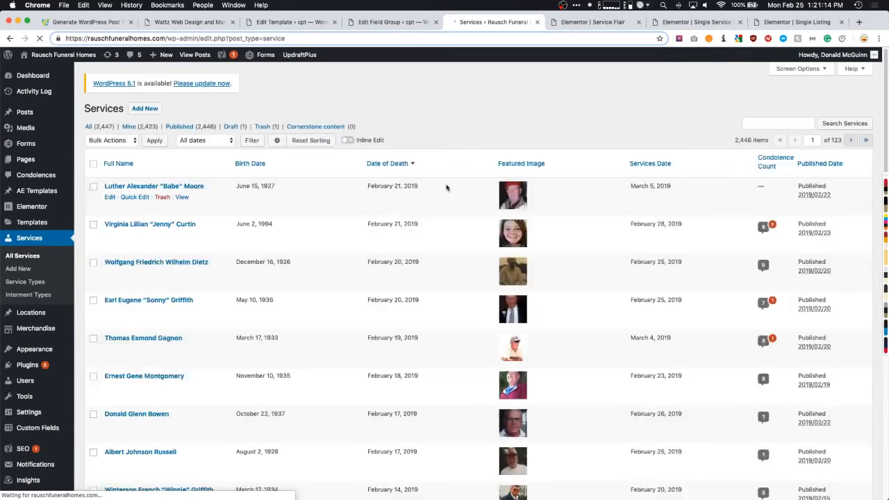
scroll(455, 202, down, 10)
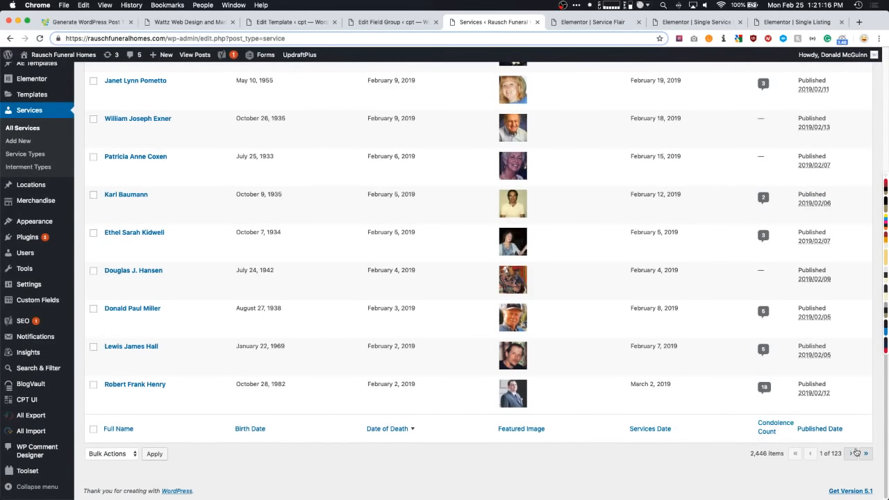
click(864, 453)
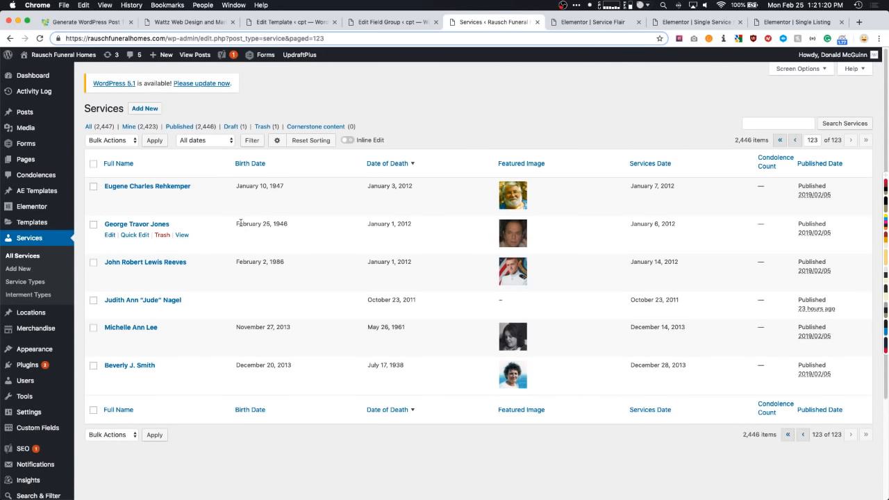
super+click(182, 198)
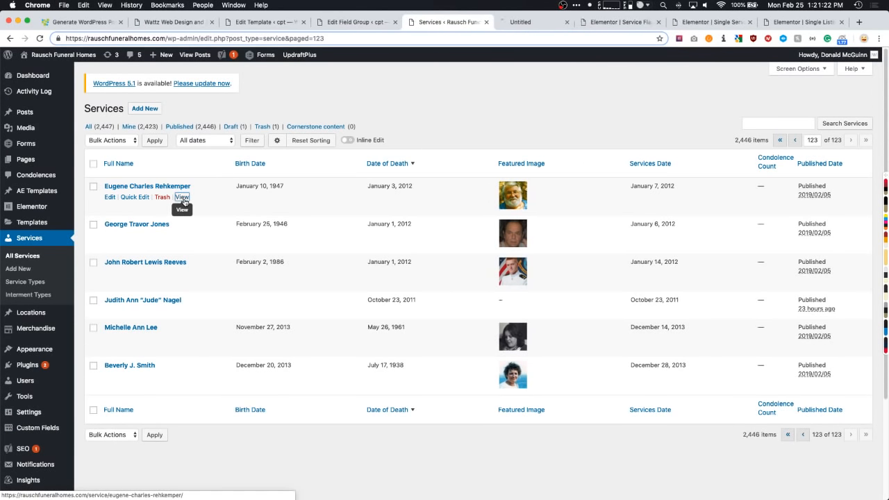
click(526, 22)
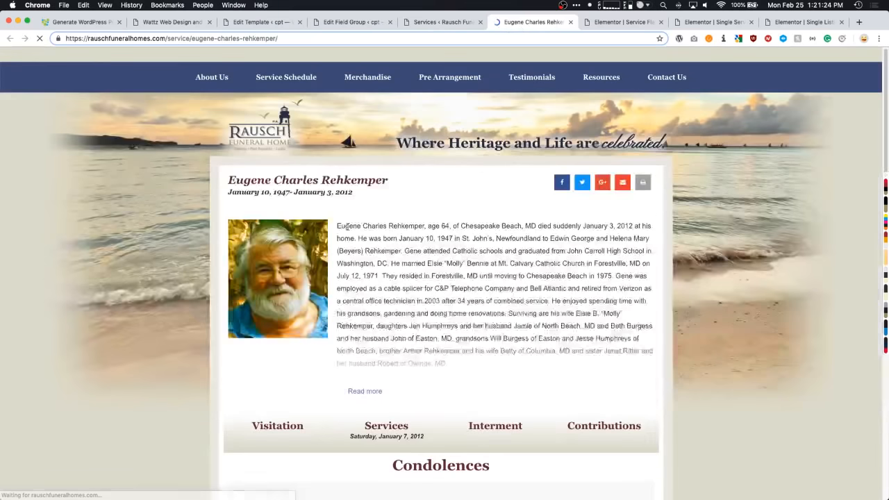
scroll(332, 222, down, 3)
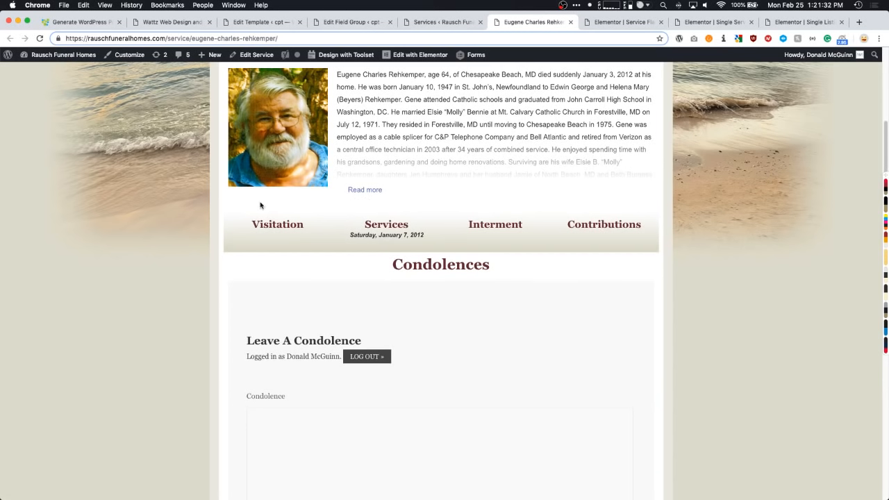
- Open that service listing for editing, review its fields, then switch to the Event Fields group
click(430, 23)
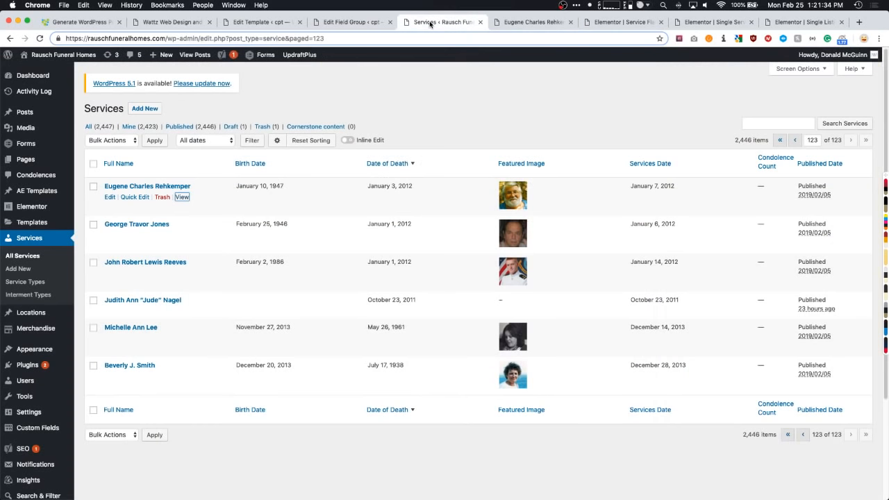
click(142, 186)
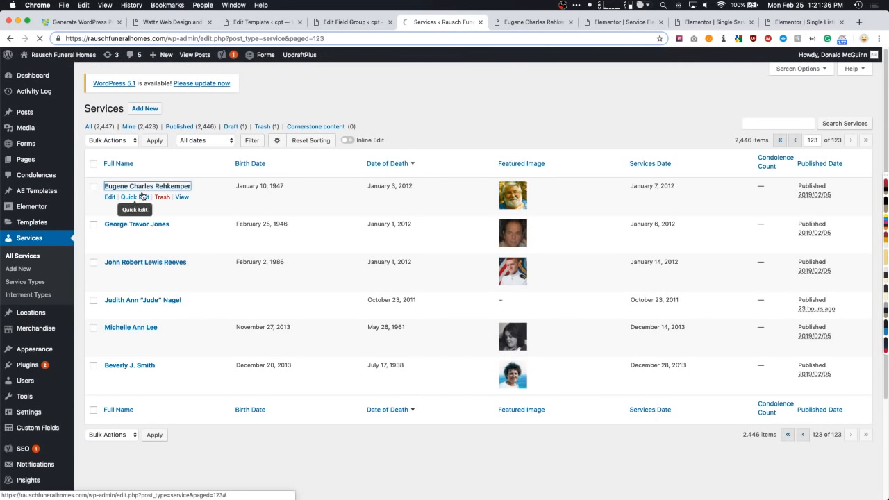
scroll(194, 244, down, 3)
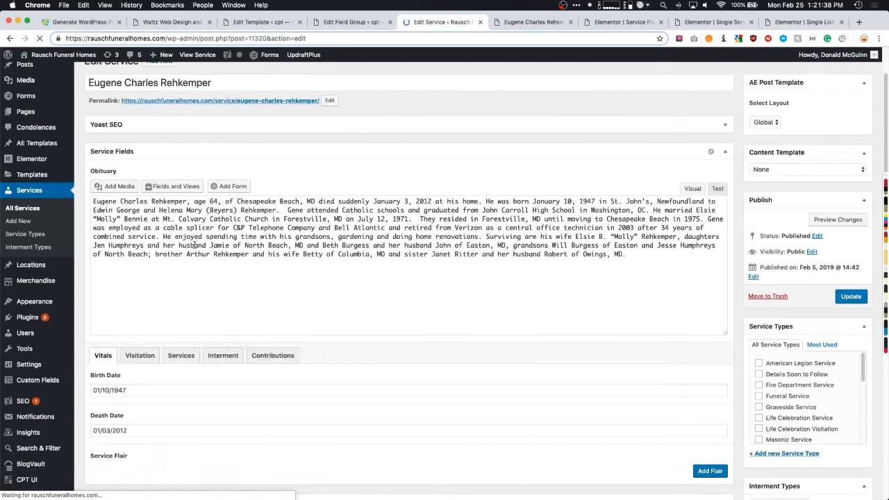
scroll(194, 245, down, 3)
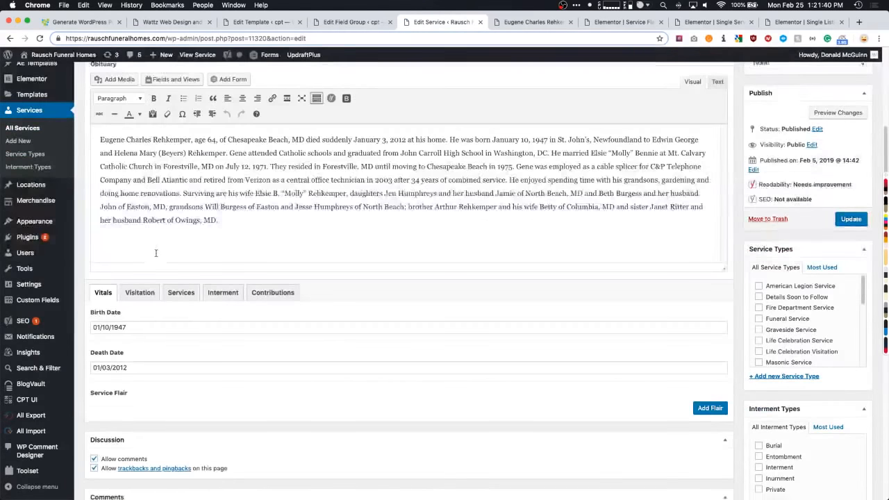
scroll(156, 257, down, 3)
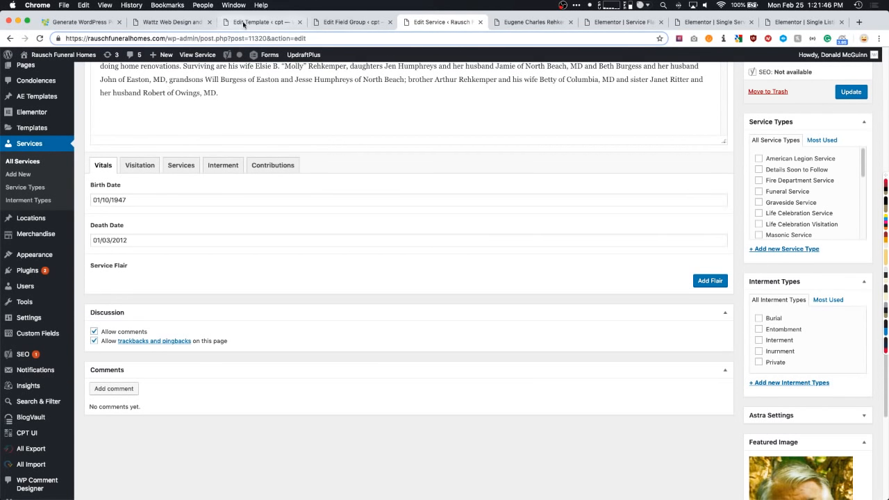
click(341, 23)
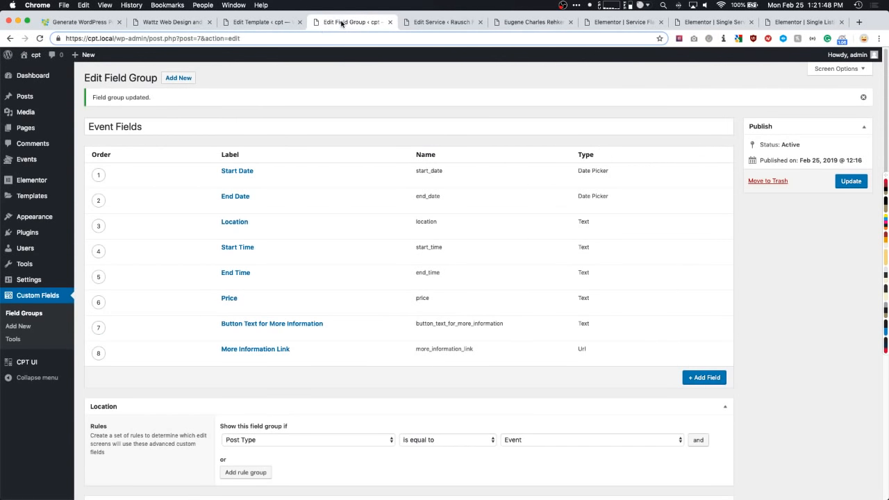
- Glance at the Single Business template and Wattz Web Design business editor, then return to the funeral service editor
click(305, 19)
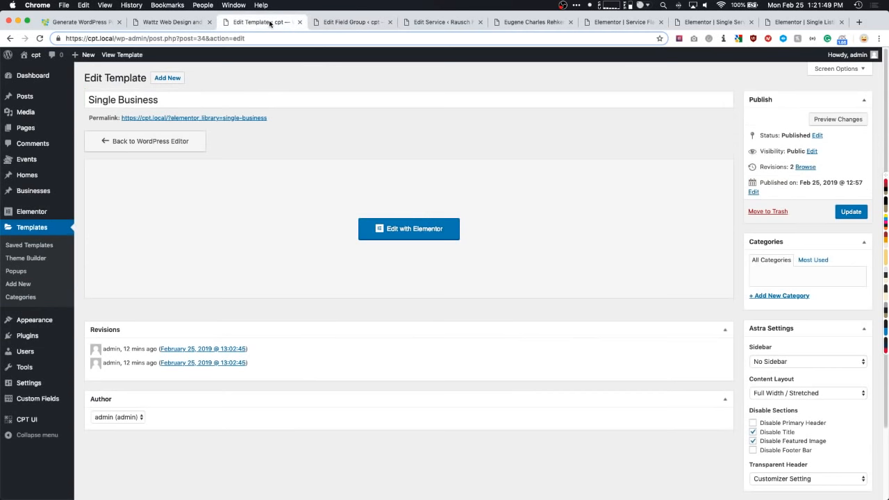
click(167, 25)
click(156, 55)
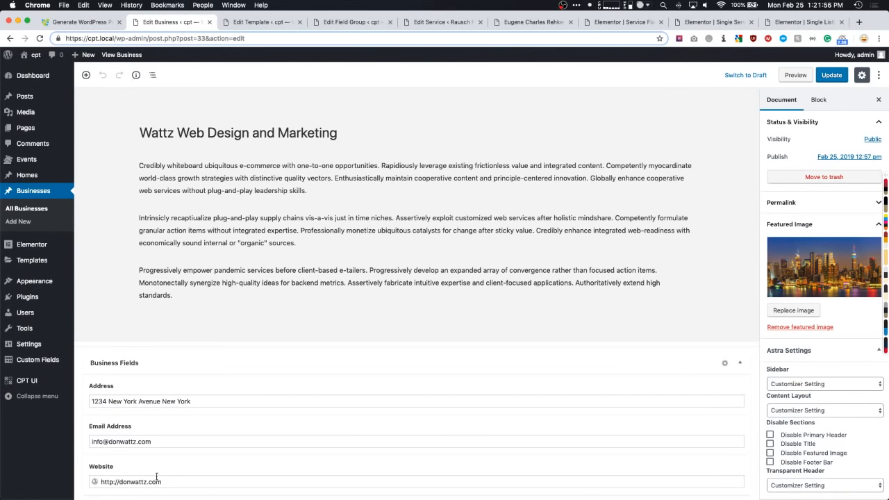
click(444, 22)
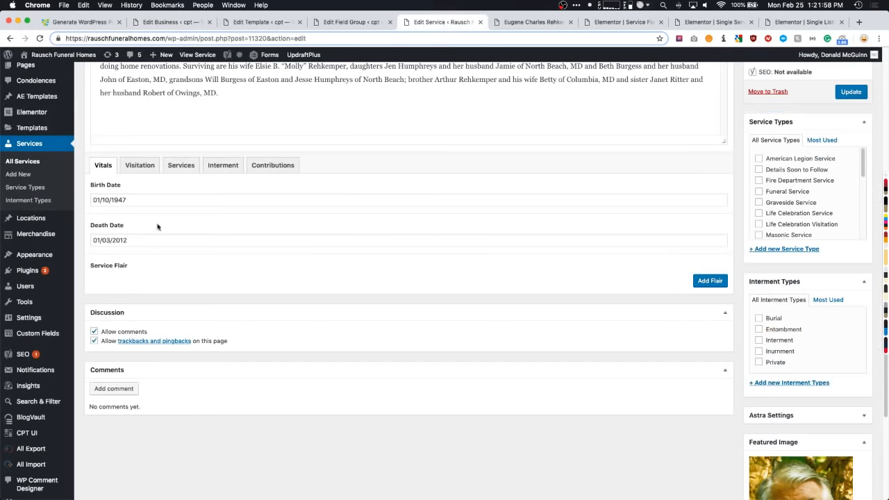
- Review the Visitation, Services, Interment and Contributions tabs, then return to Vitals and its Service Flair field
click(140, 168)
click(180, 166)
click(223, 166)
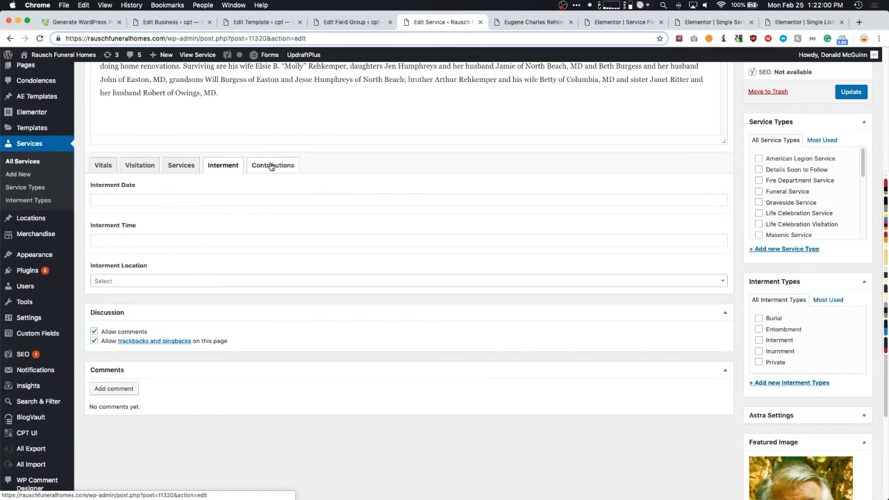
click(271, 167)
click(103, 165)
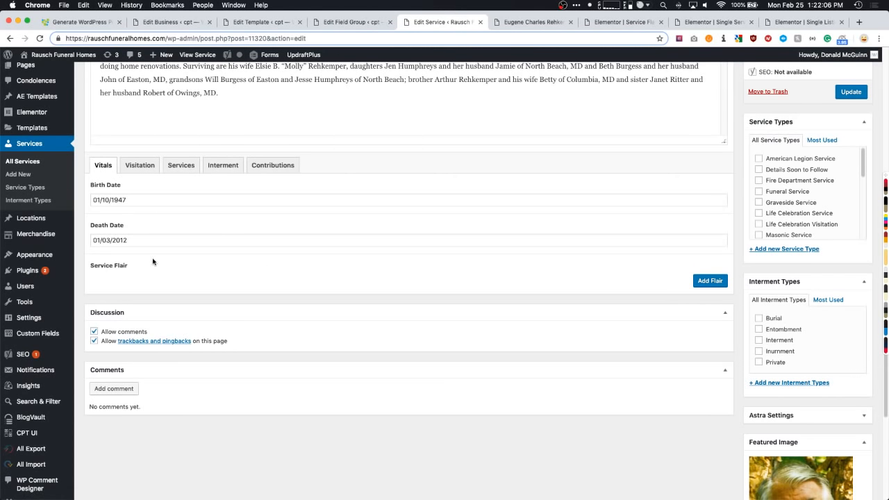
drag(132, 267, 91, 267)
- Add a first Flair row set to Coast Guard Reserve
click(709, 281)
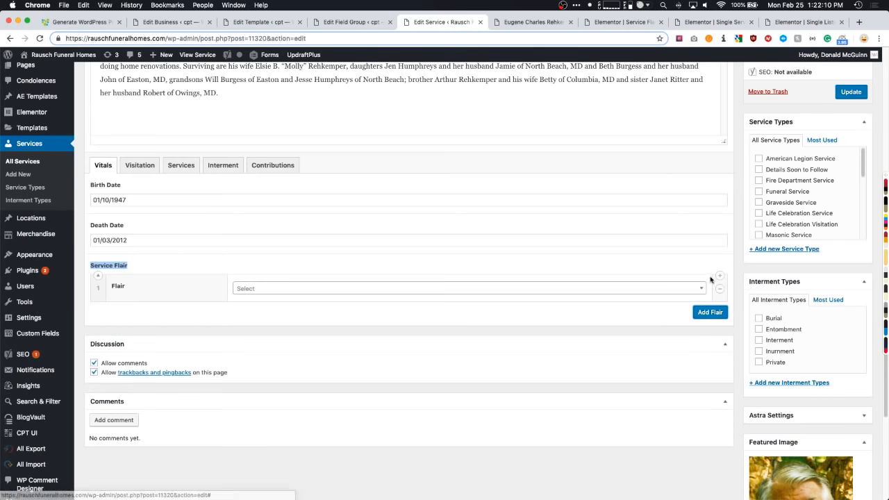
scroll(379, 194, down, 3)
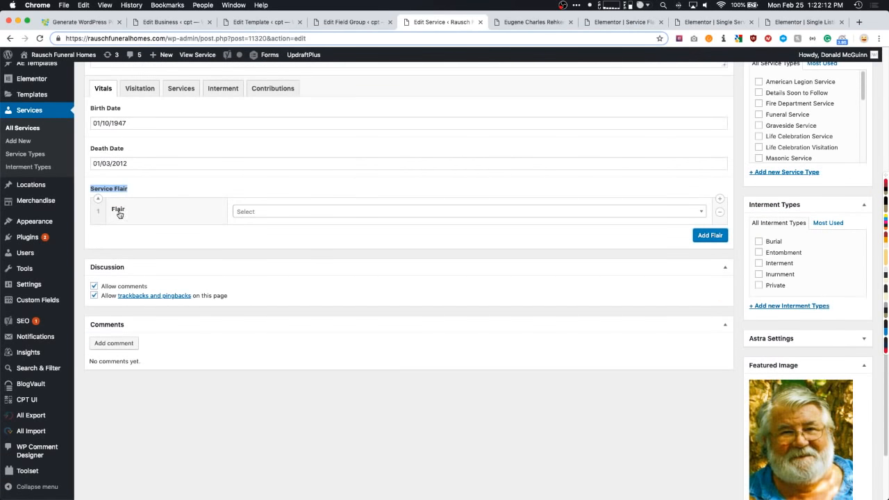
click(339, 212)
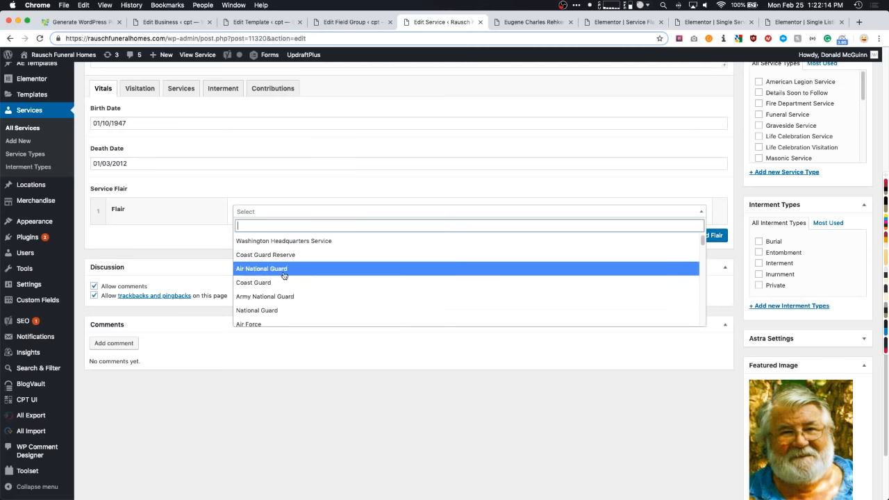
scroll(281, 297, down, 4)
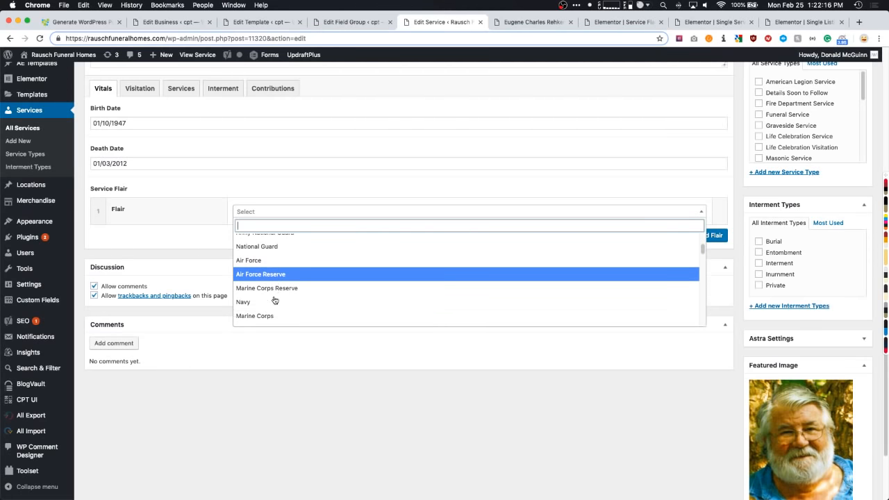
scroll(274, 298, down, 1)
scroll(272, 296, down, 3)
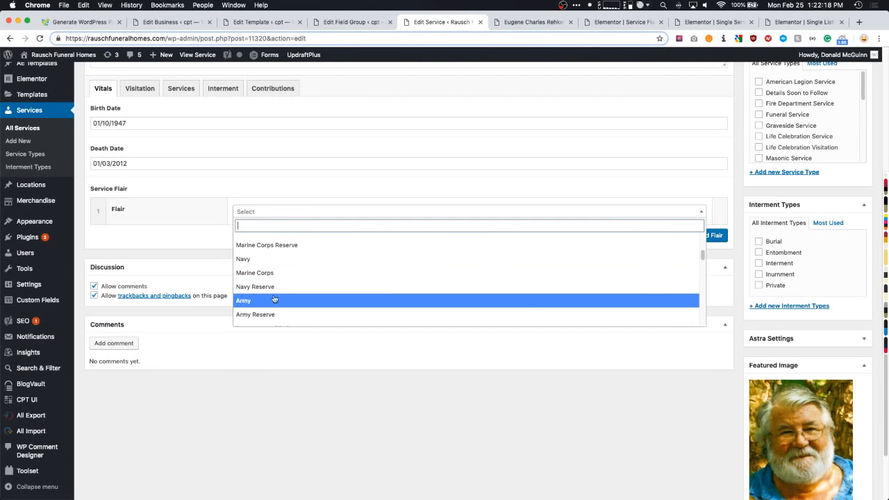
scroll(275, 281, up, 1)
scroll(275, 278, up, 6)
click(272, 247)
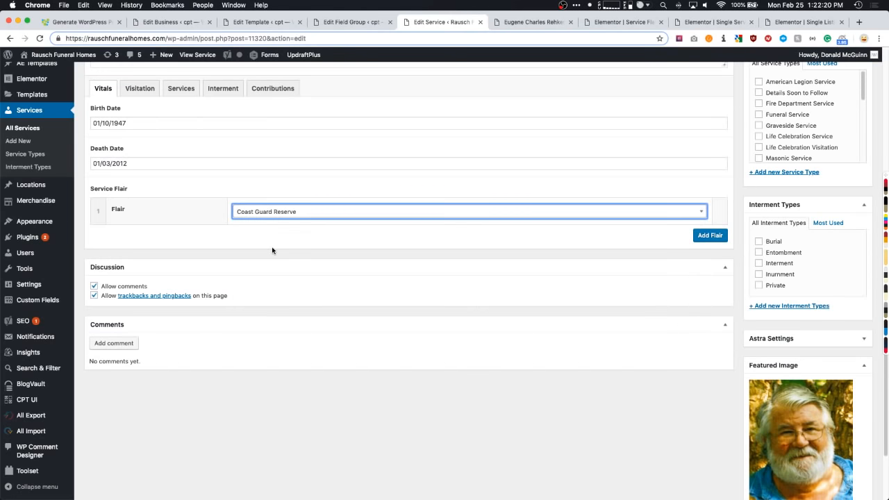
- Add two more Flair rows set to National Guard and Bears
click(708, 236)
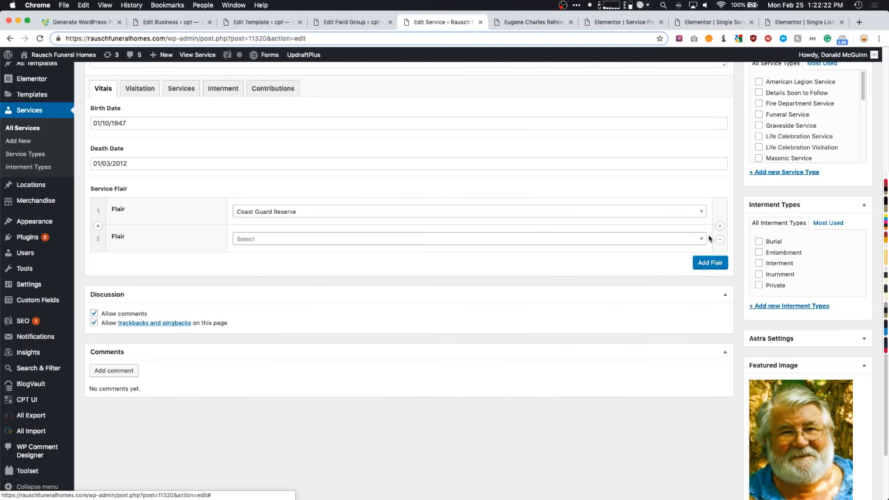
click(282, 242)
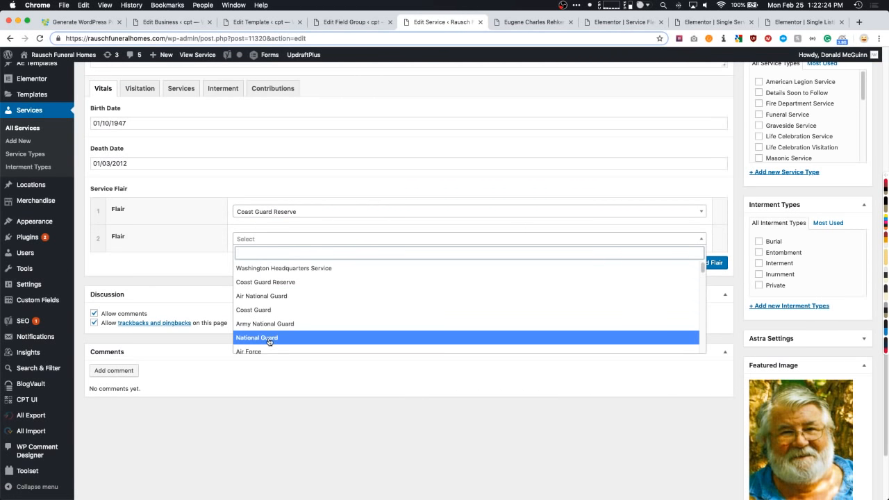
click(269, 338)
click(720, 262)
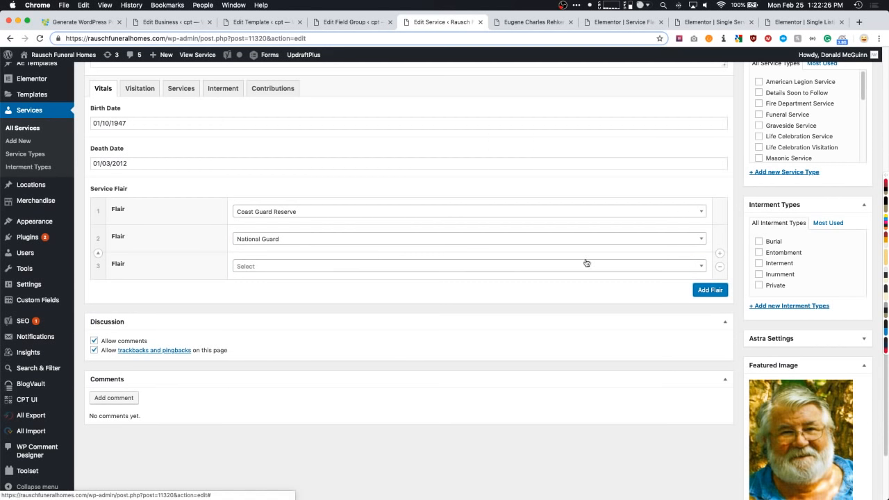
click(272, 266)
scroll(273, 296, down, 5)
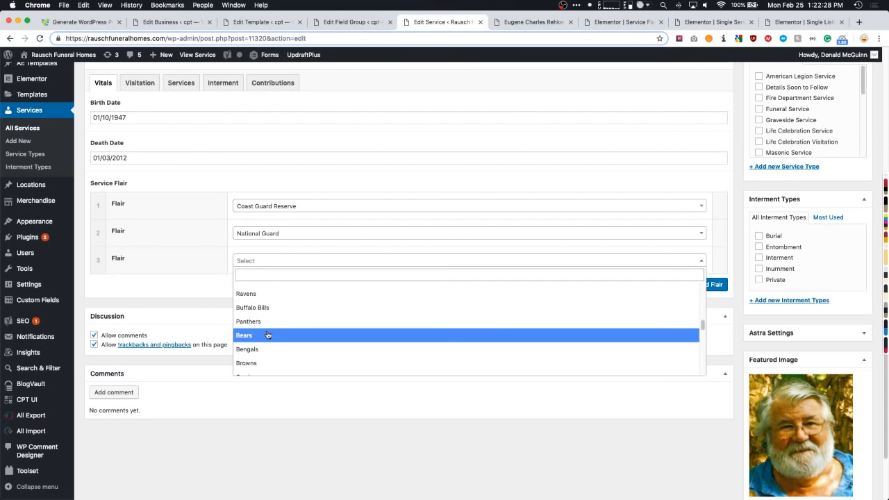
click(269, 333)
scroll(250, 300, up, 4)
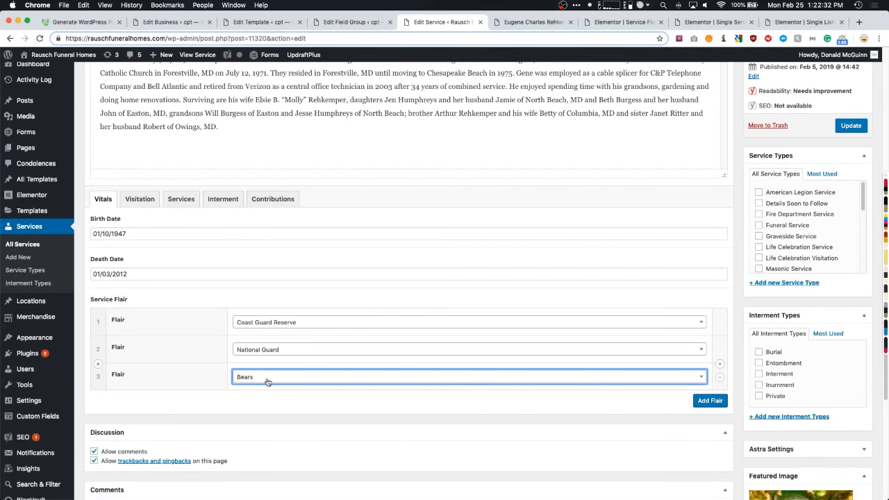
- Save the service, then inspect a broken flair image's source URL on the public page
click(851, 125)
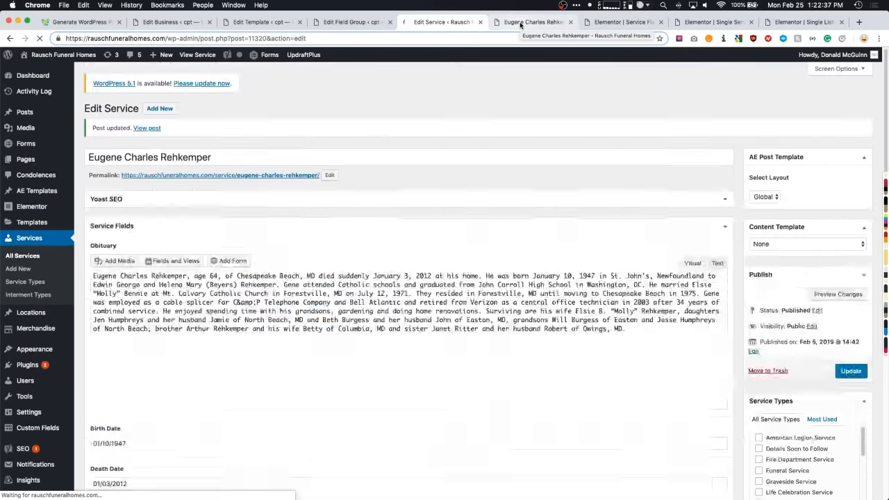
click(520, 23)
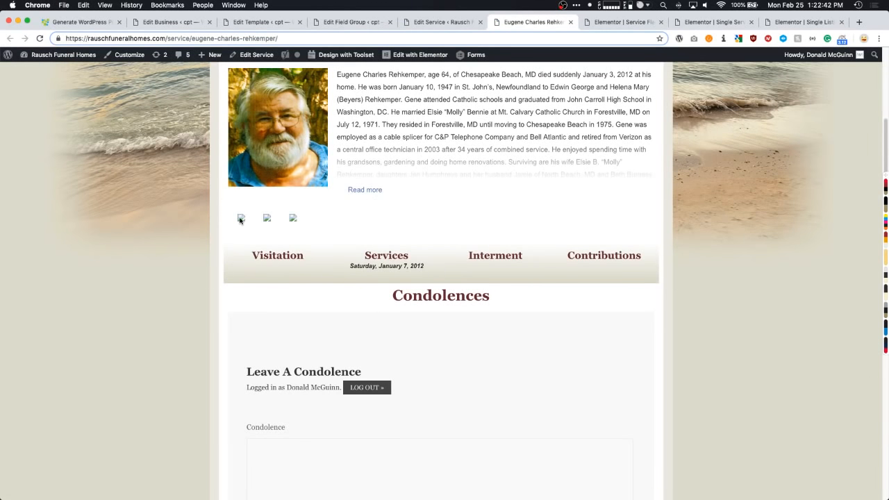
right_click(240, 219)
click(260, 293)
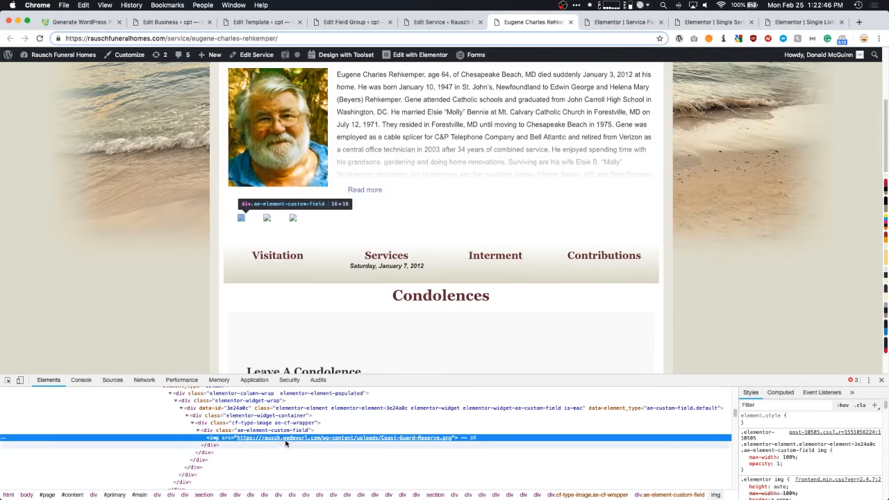
double_click(291, 437)
click(323, 438)
drag(320, 438, 237, 437)
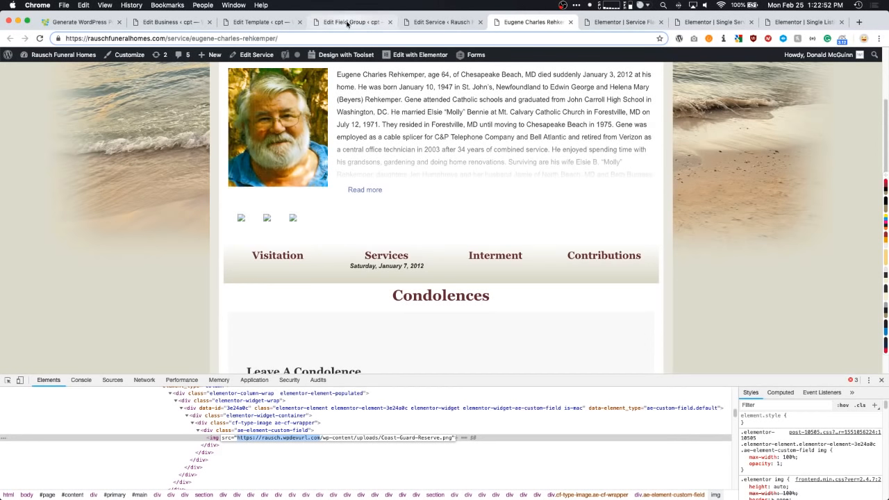
- Close the service's edit tab and reload the public service page to show the flair icons
click(438, 22)
key(super+w)
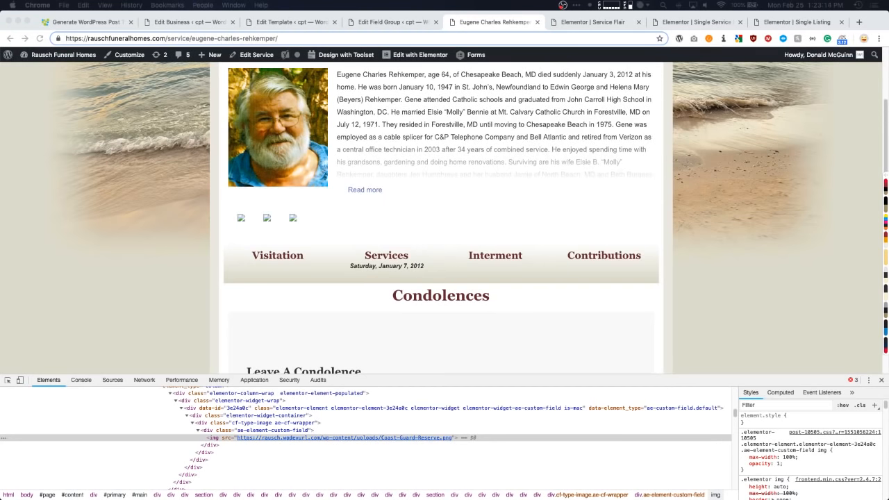
click(193, 228)
scroll(653, 168, up, 2)
scroll(654, 169, down, 3)
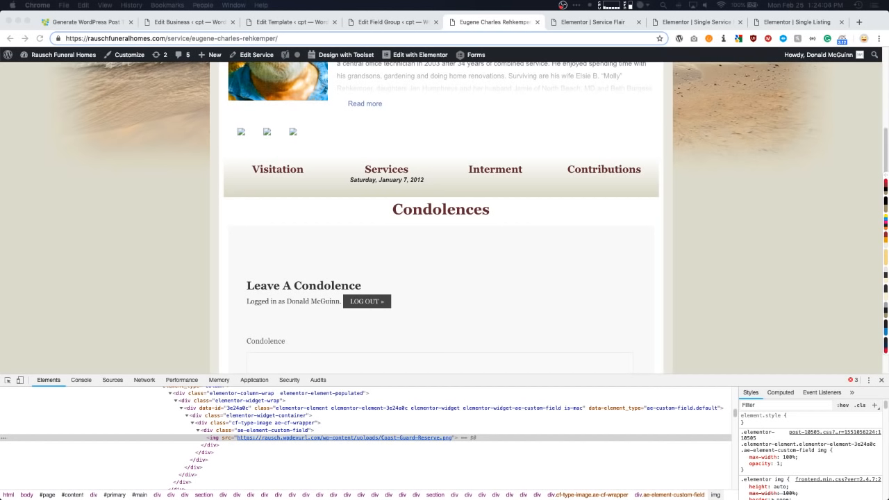
click(152, 225)
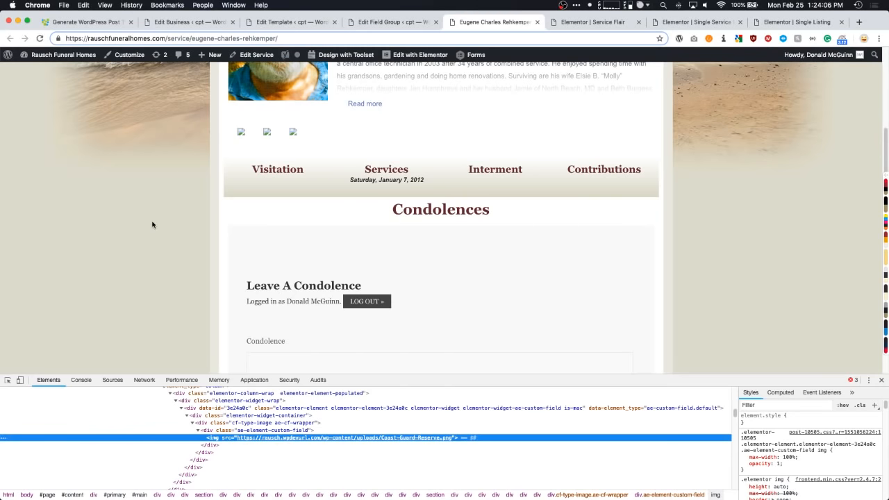
key(super+r)
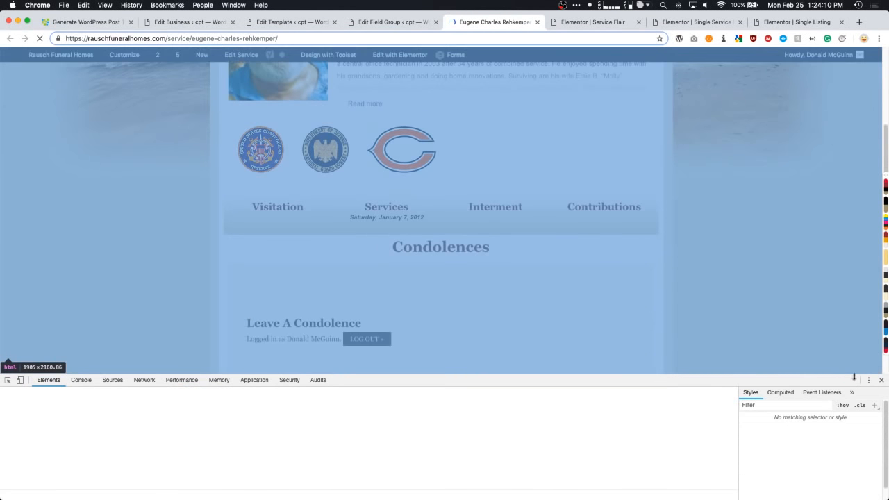
- Close DevTools, review the three flair icons on the service page, and switch to the Wattz business editor
key(super+alt+i)
scroll(179, 230, up, 2)
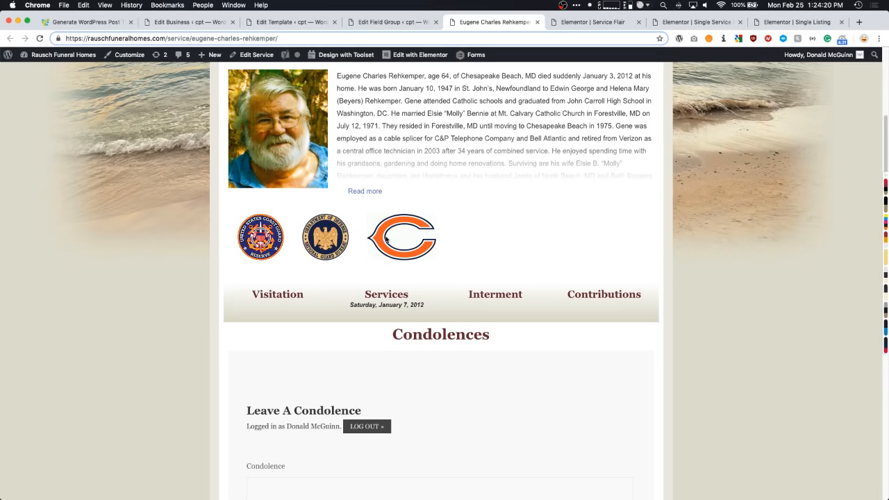
scroll(199, 238, up, 1)
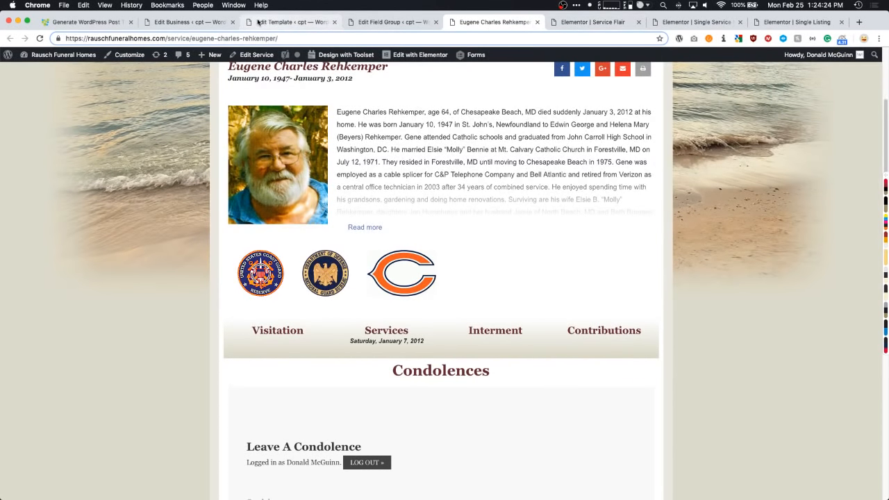
click(207, 27)
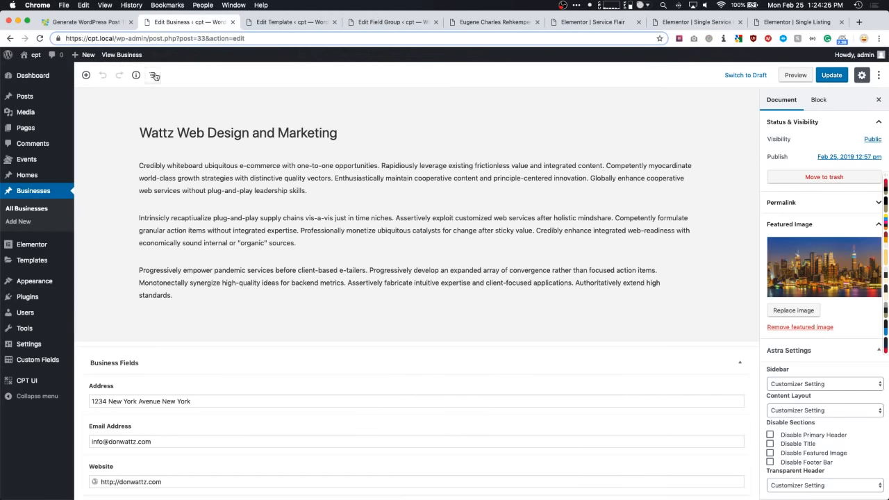
- View the live Wattz business page, then switch to the funeral home obituary page
click(122, 54)
scroll(672, 237, down, 2)
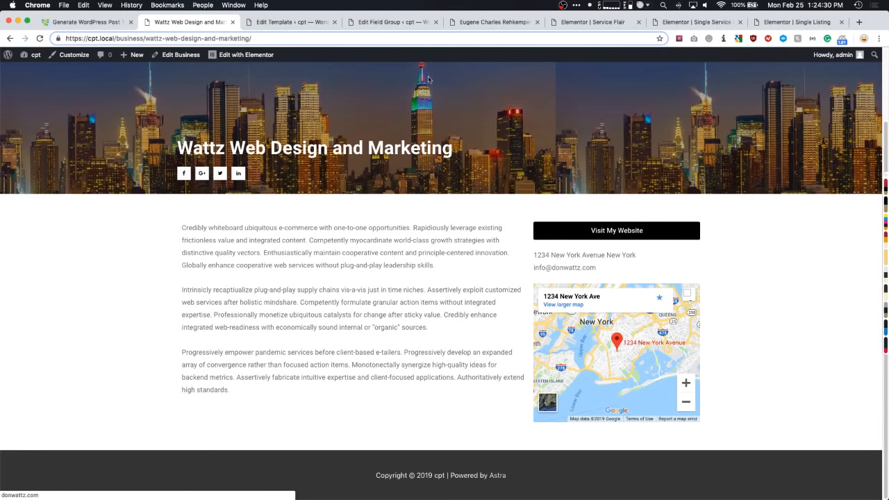
click(489, 22)
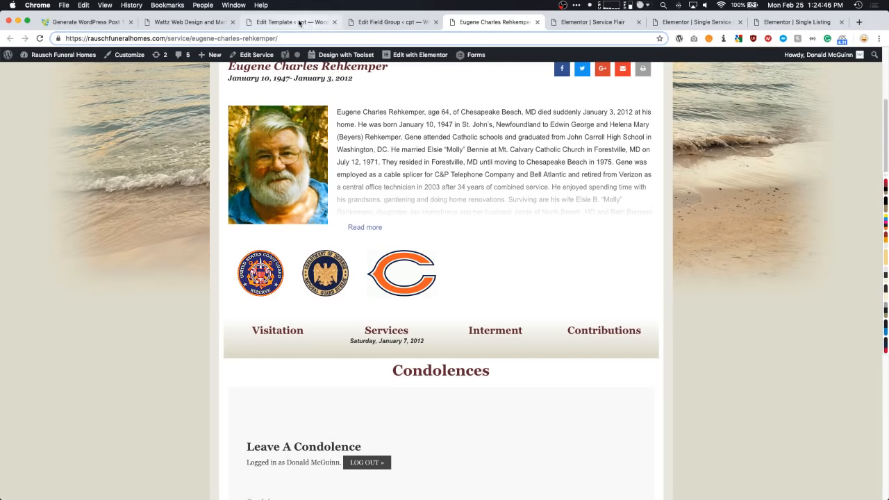
- Open the obituary's service post for editing and add two Service Flair rows
click(245, 55)
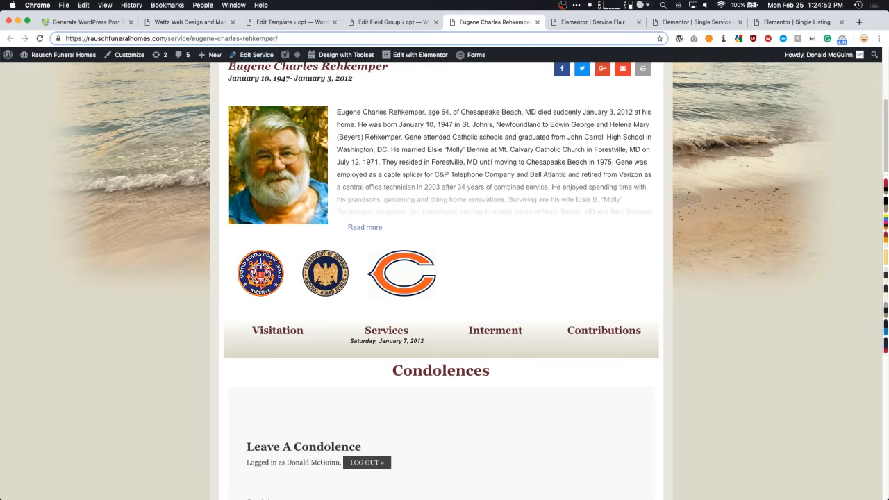
click(249, 55)
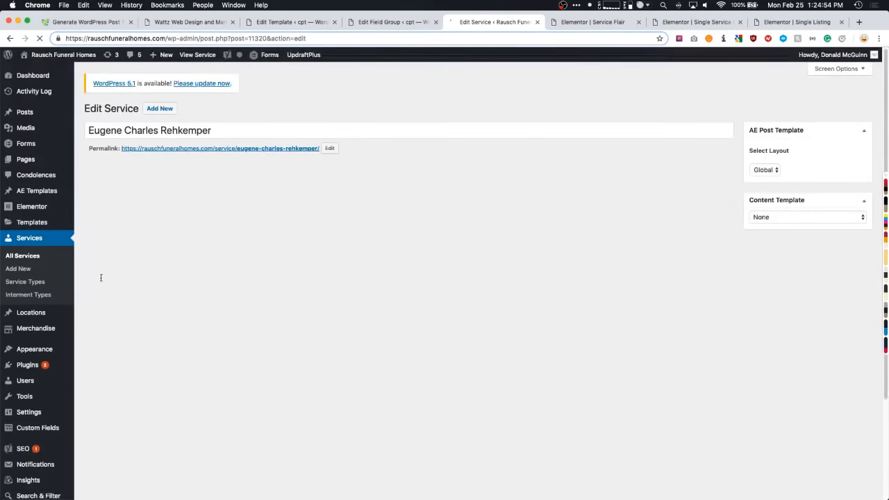
scroll(102, 277, down, 4)
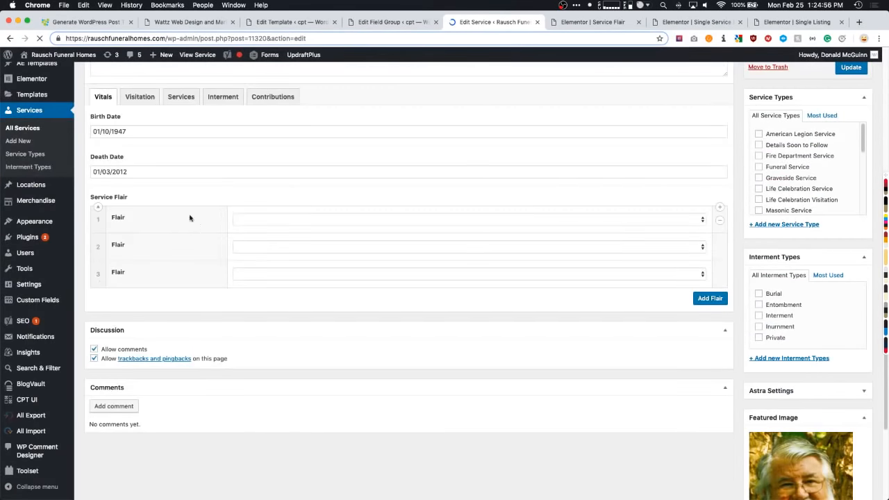
click(719, 250)
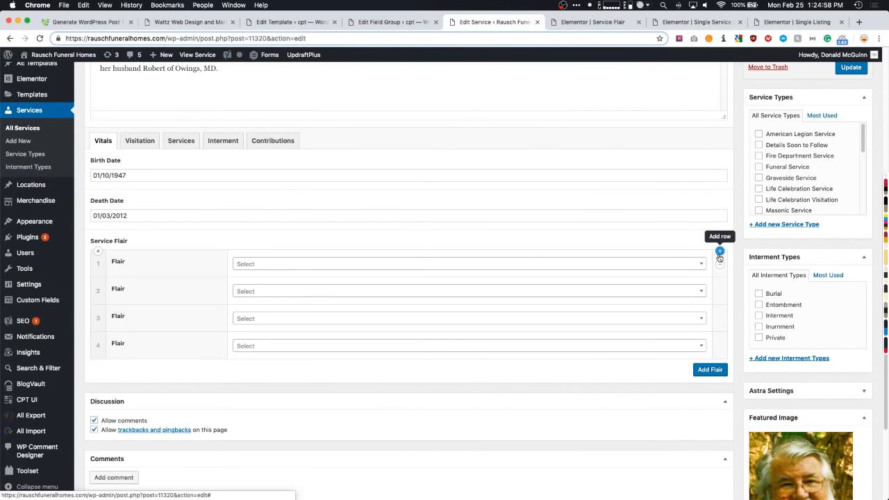
click(719, 250)
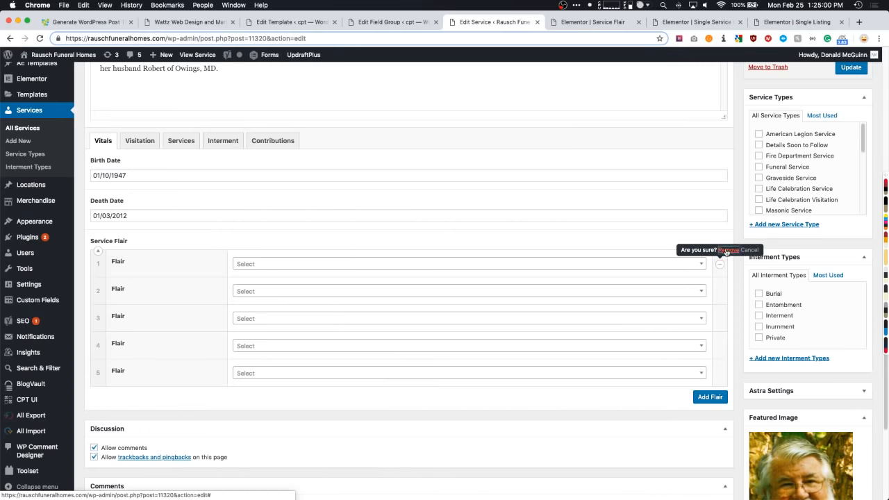
- Remove every Service Flair row, confirming each deletion, and update the service post
click(719, 266)
click(720, 266)
click(720, 267)
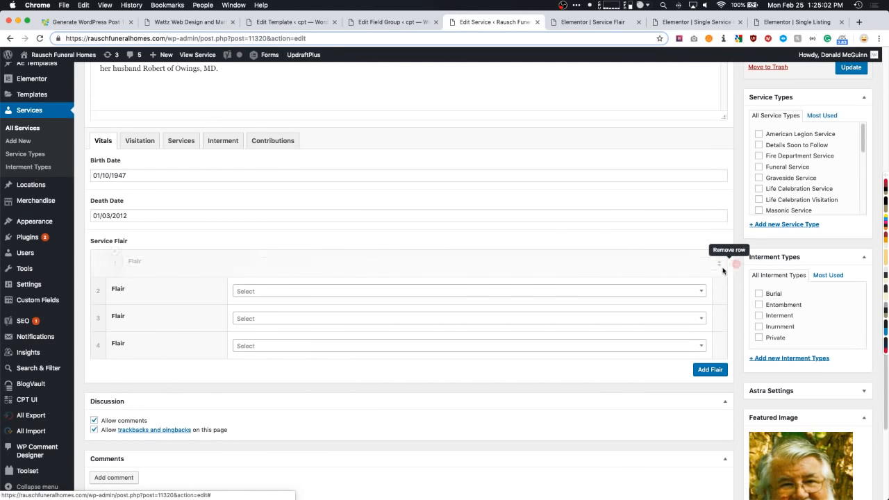
click(721, 268)
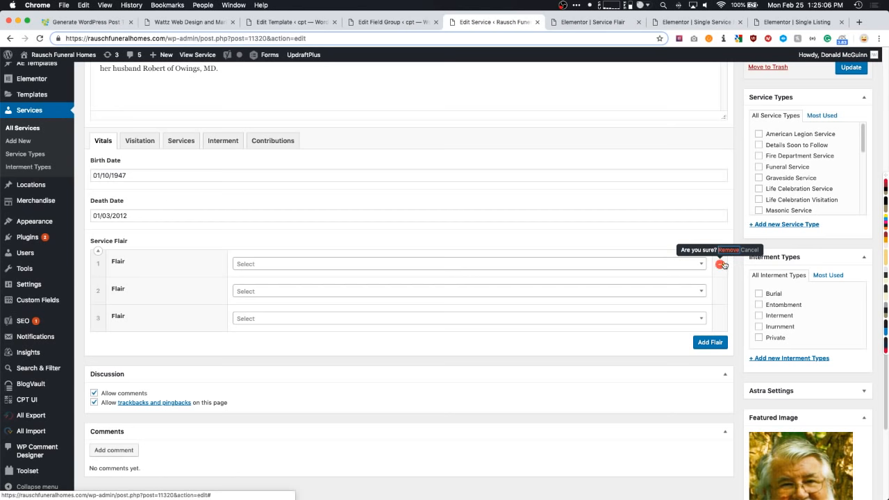
click(720, 268)
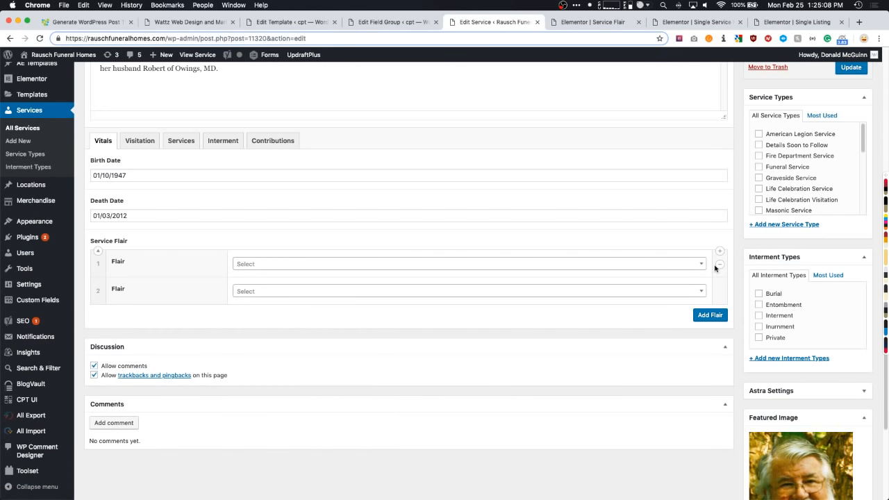
click(720, 265)
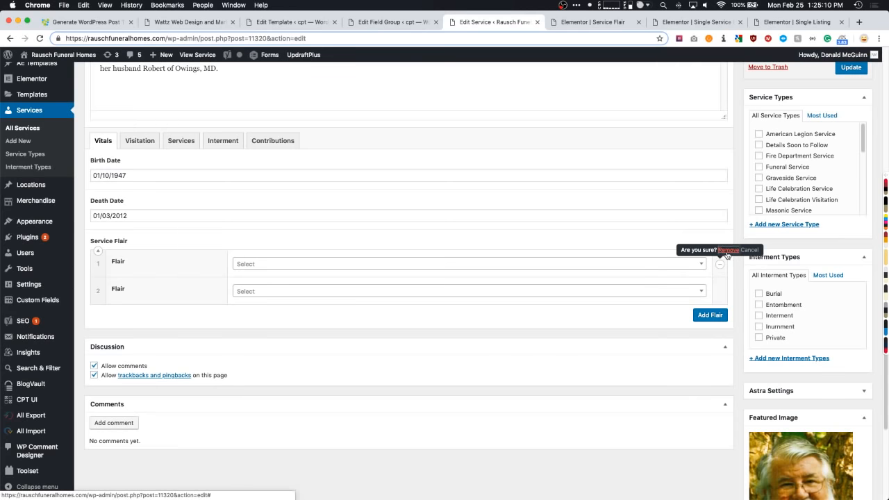
click(728, 250)
click(721, 263)
click(728, 251)
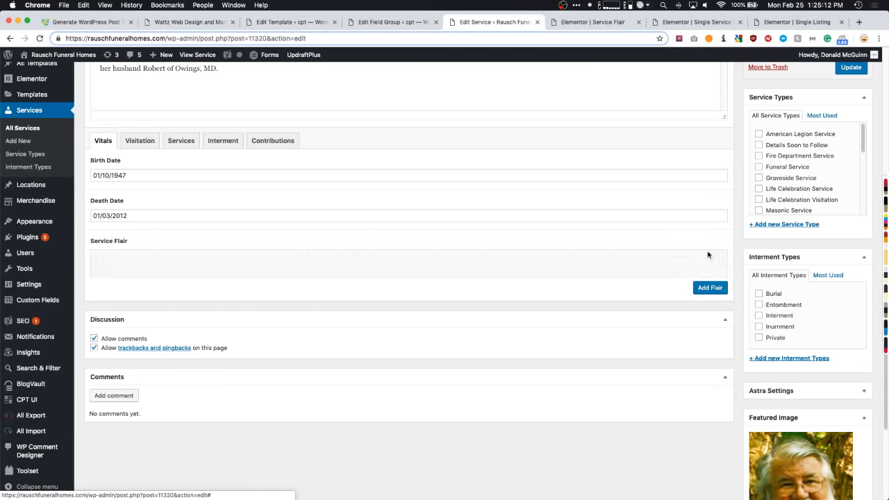
scroll(734, 191, up, 2)
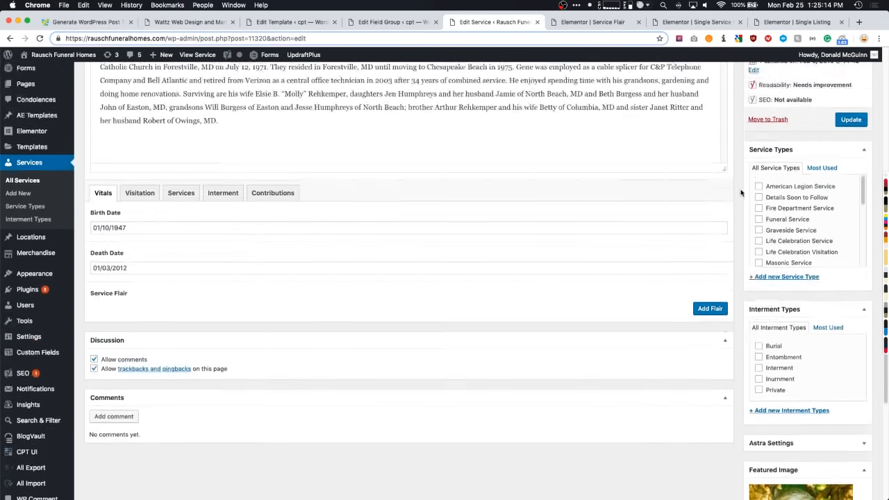
click(851, 120)
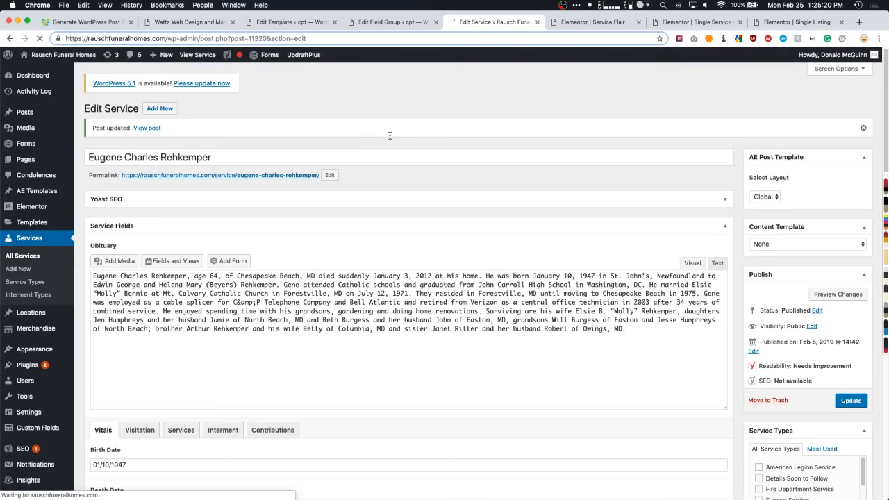
- Switch from the Wattz business page to the Elementor Single Listing template editor
click(216, 27)
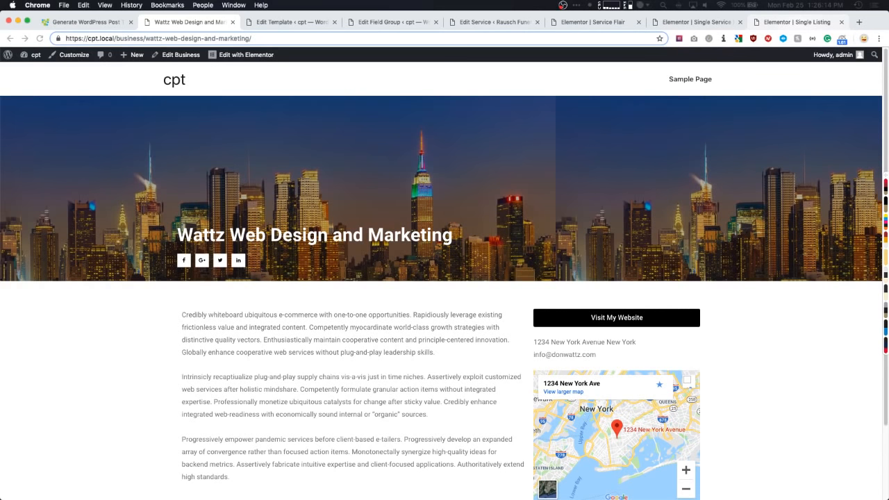
click(781, 23)
- Close the Single Listing, Single Service, Service Flair, Edit Service, field group and generator tabs, leaving unsaved editors
key(super+w)
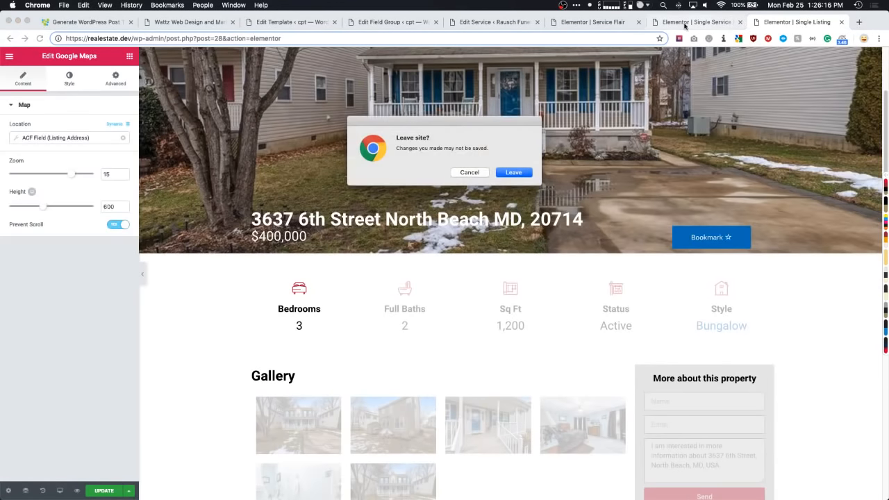
click(504, 175)
key(super+w)
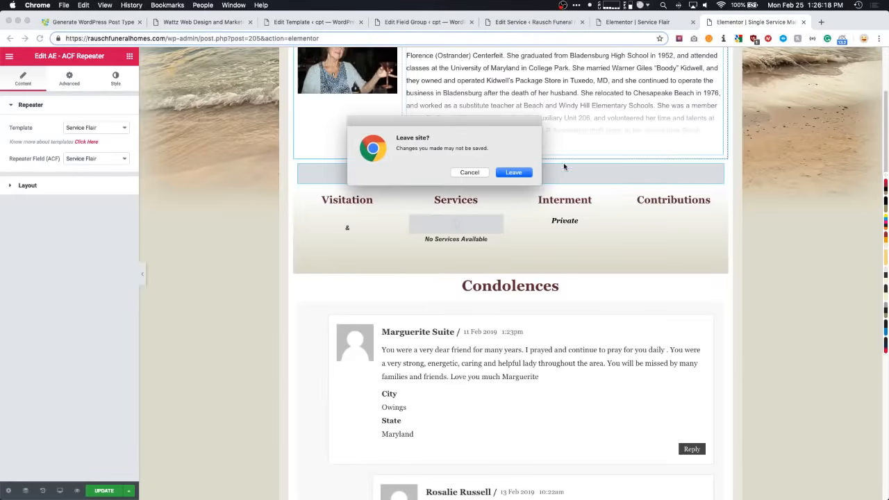
click(512, 171)
key(super+w)
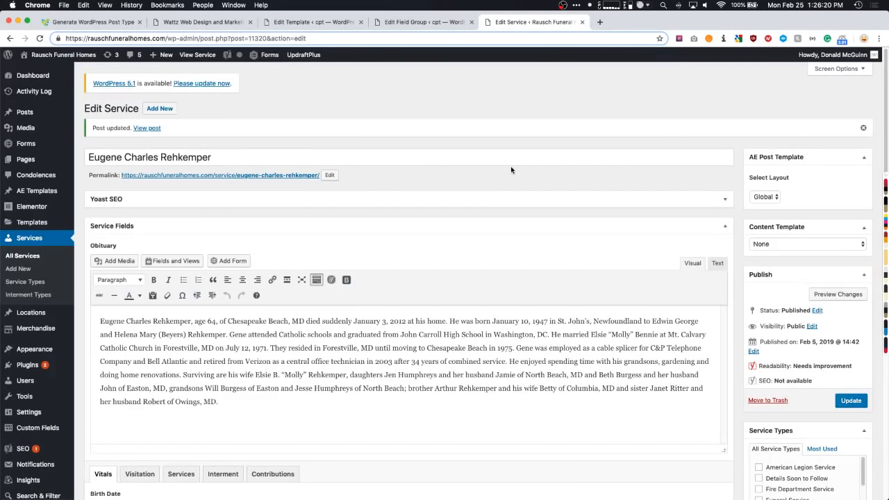
key(super+w)
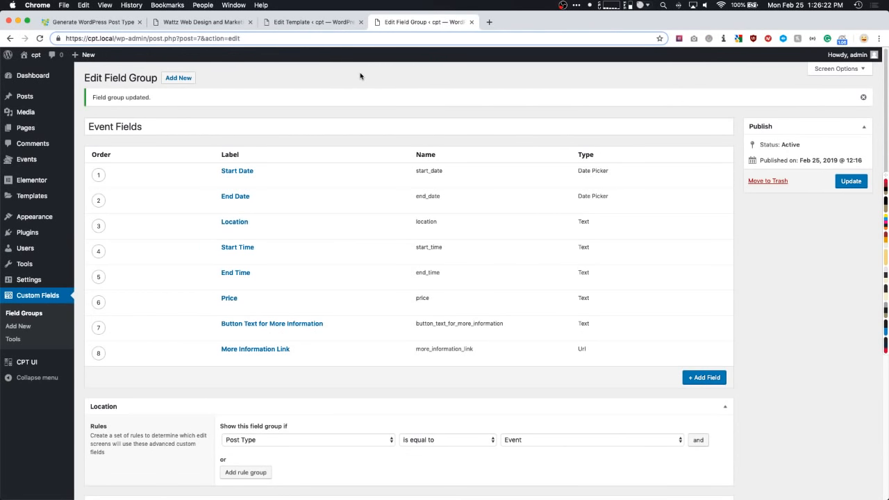
key(super+w)
click(137, 23)
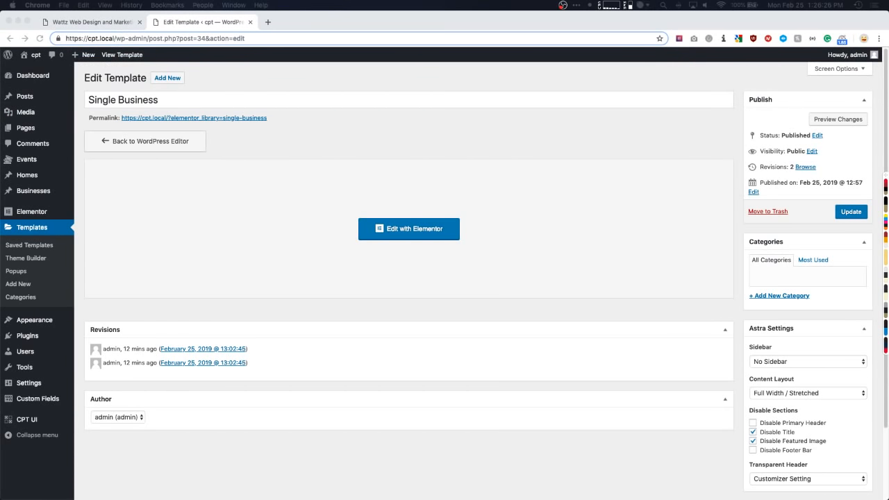
- Visit the cpt site's front end and open its admin Dashboard
click(198, 81)
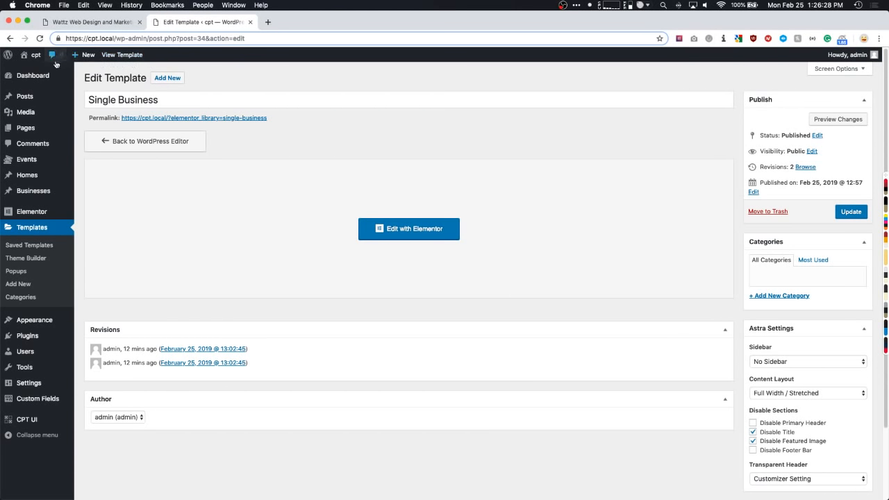
click(34, 55)
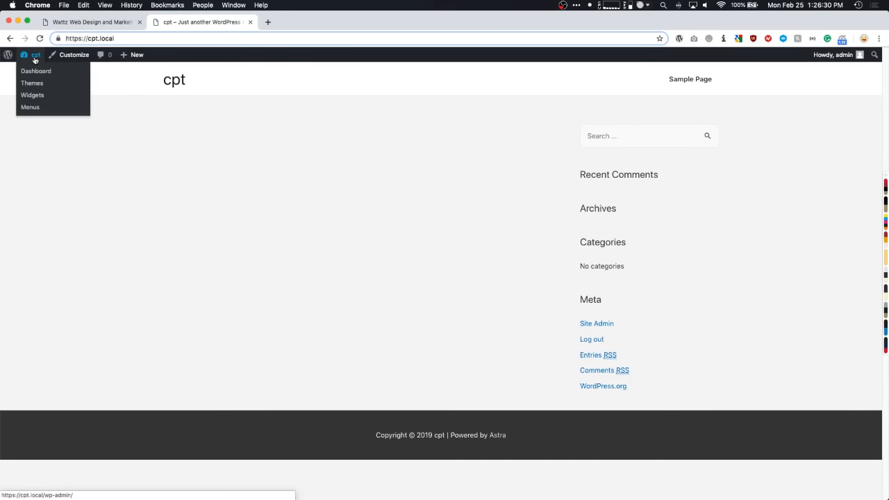
click(35, 59)
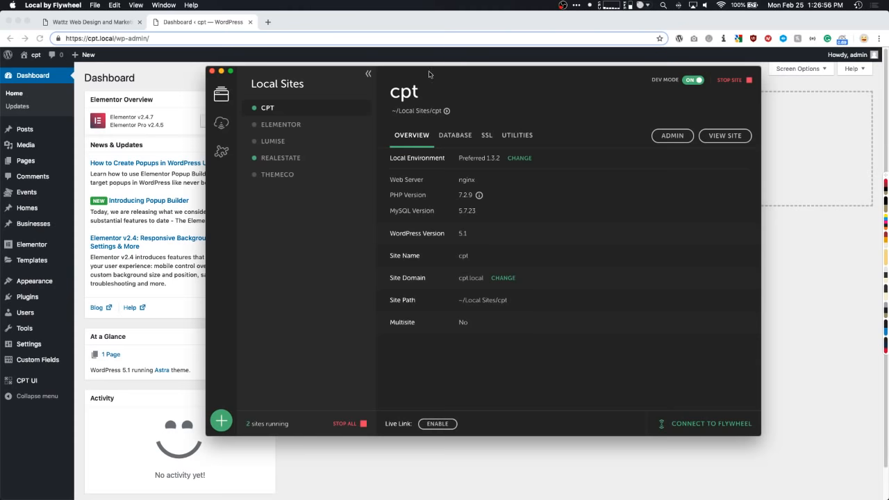
- Move the Local Sites window aside and bring the browser with the cpt dashboard forward
drag(413, 76, 888, 84)
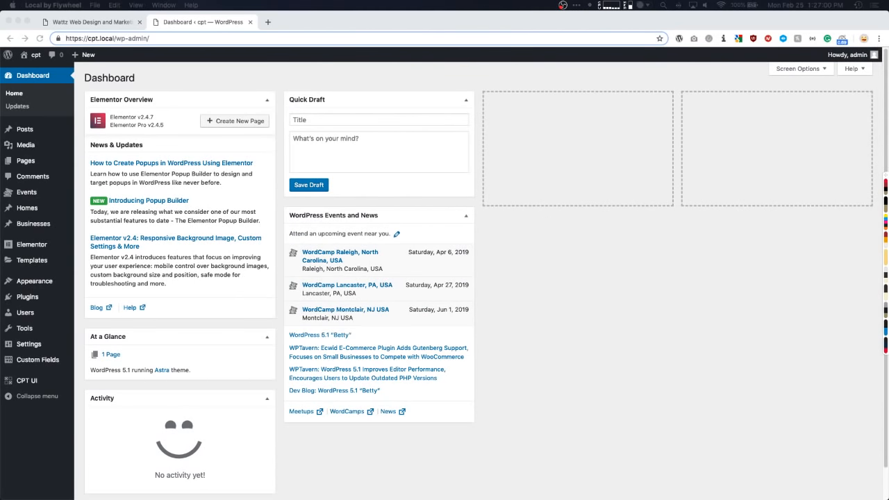
click(456, 76)
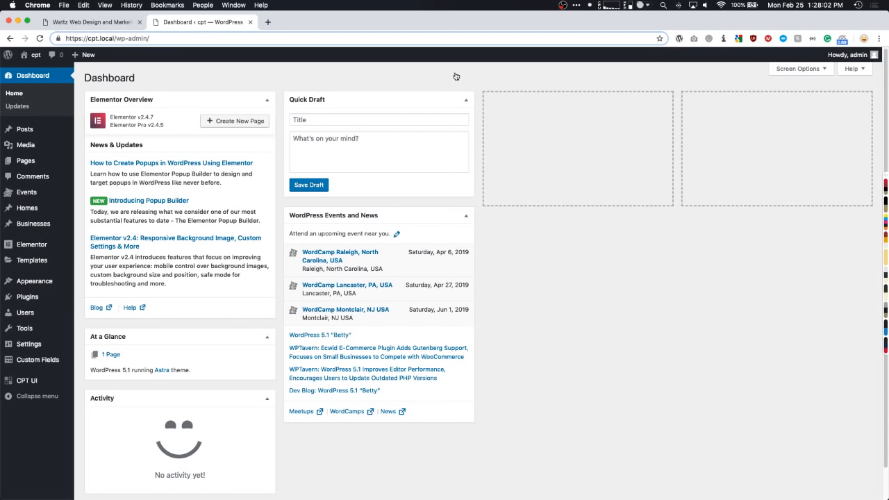
- Load the brickwfb.com restaurant site in a new tab and go to Special Events
key(super+t)
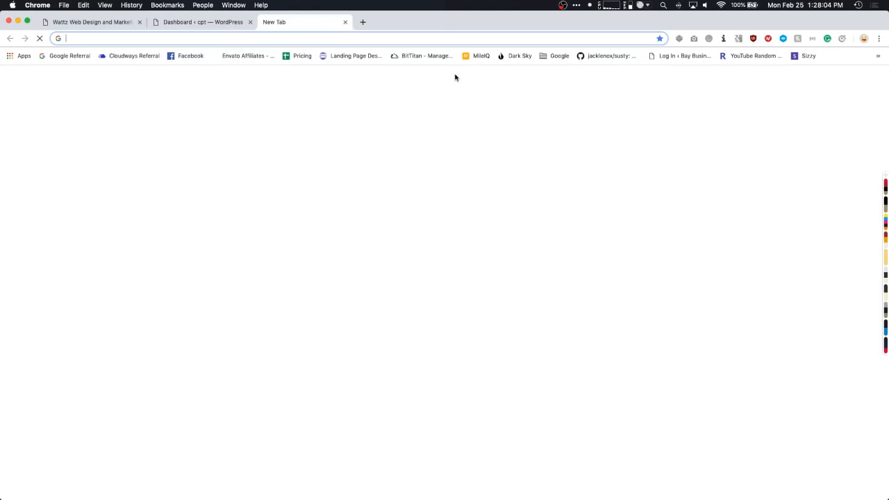
text(brickwfb.com)
key(Return)
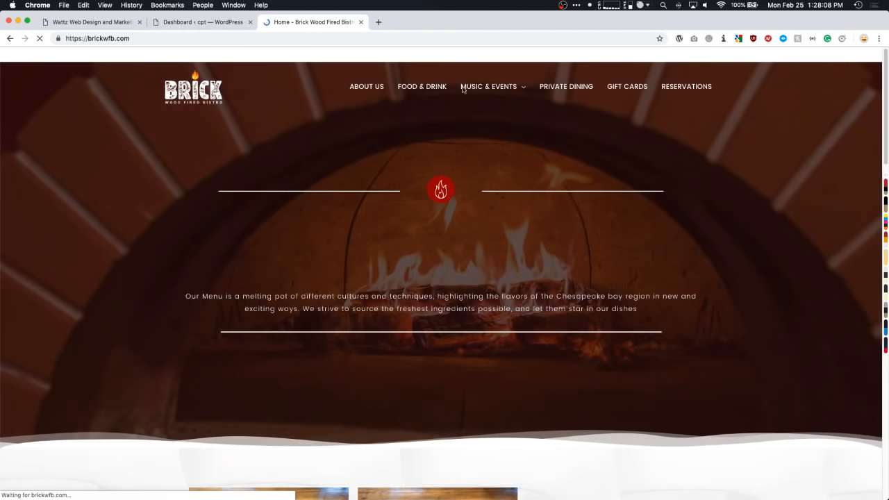
mouse_move(464, 88)
click(479, 135)
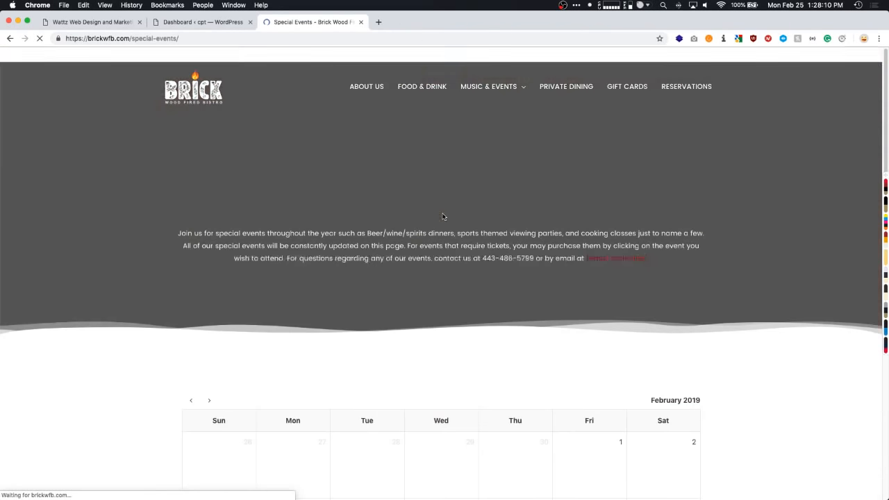
- Open the Happy Valentines Day event page and scroll through its details
scroll(447, 215, down, 5)
click(505, 329)
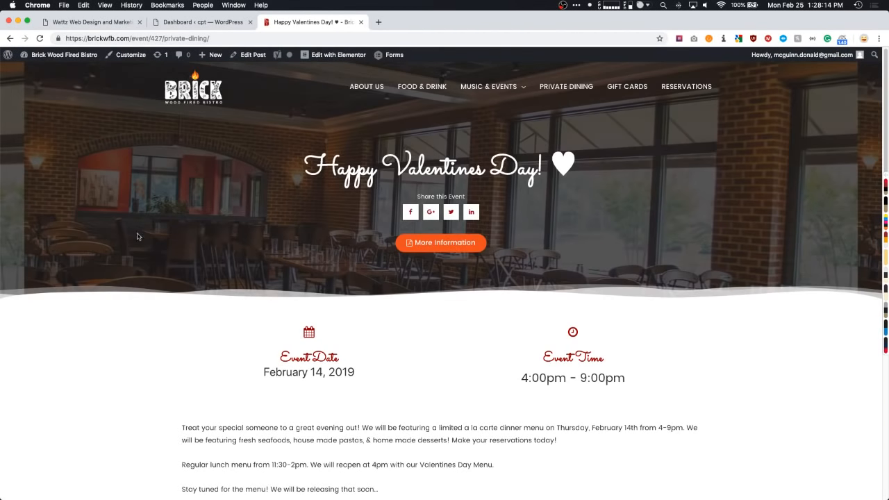
scroll(67, 246, down, 2)
scroll(67, 246, down, 5)
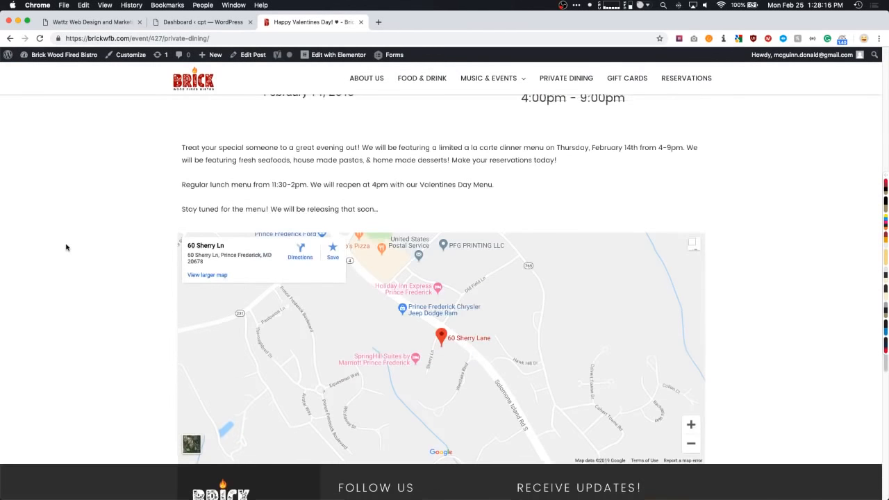
scroll(67, 247, up, 4)
scroll(67, 247, up, 2)
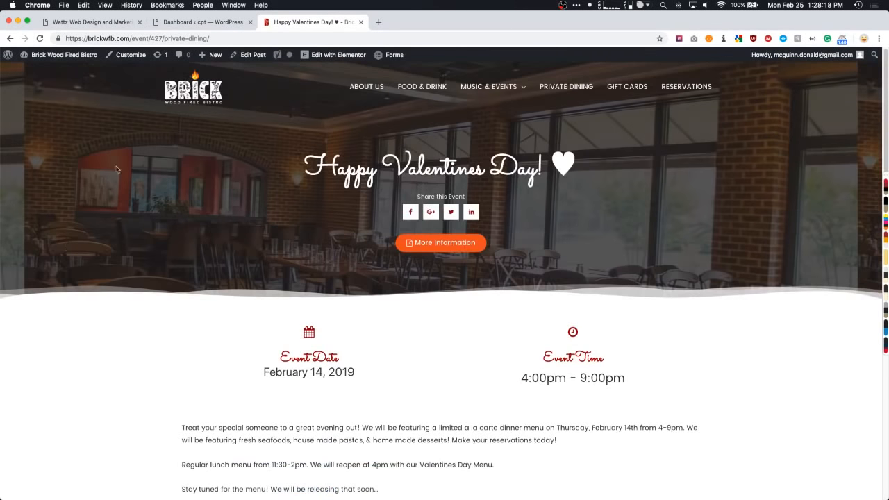
- Glance at the Wattz tab, then reopen the Special Events February 2019 calendar
click(116, 23)
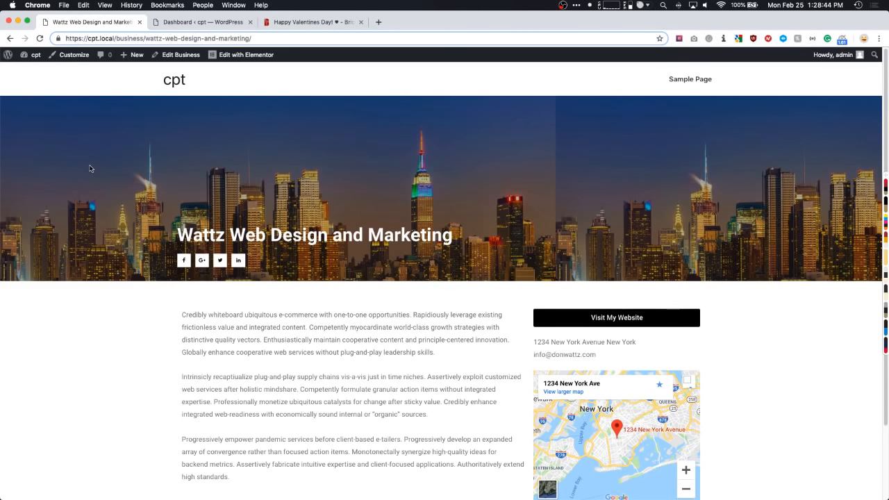
key(super+3)
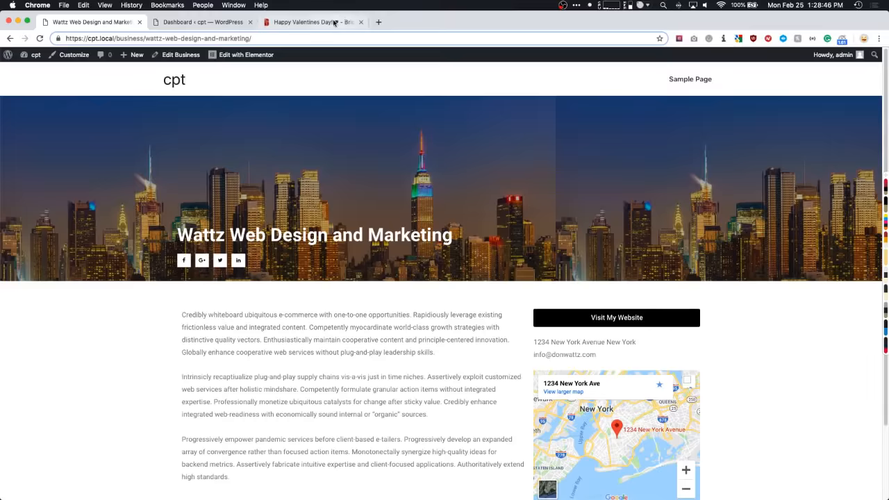
mouse_move(503, 90)
click(489, 132)
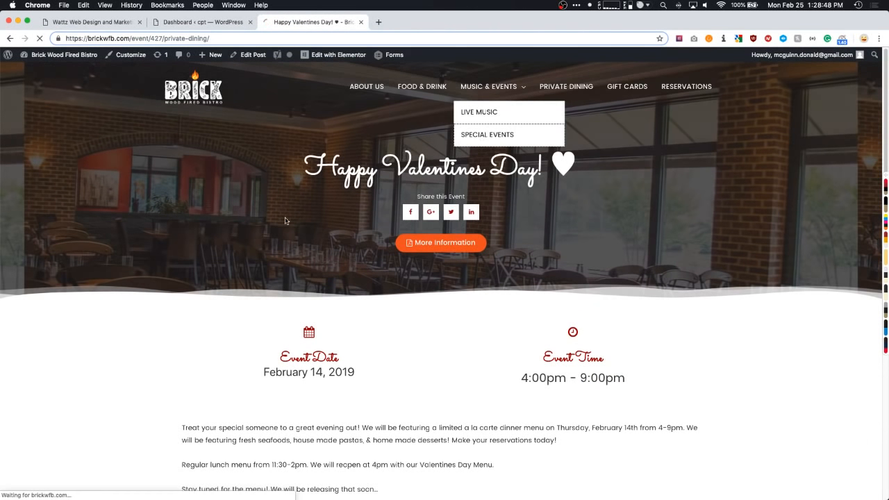
scroll(250, 259, down, 3)
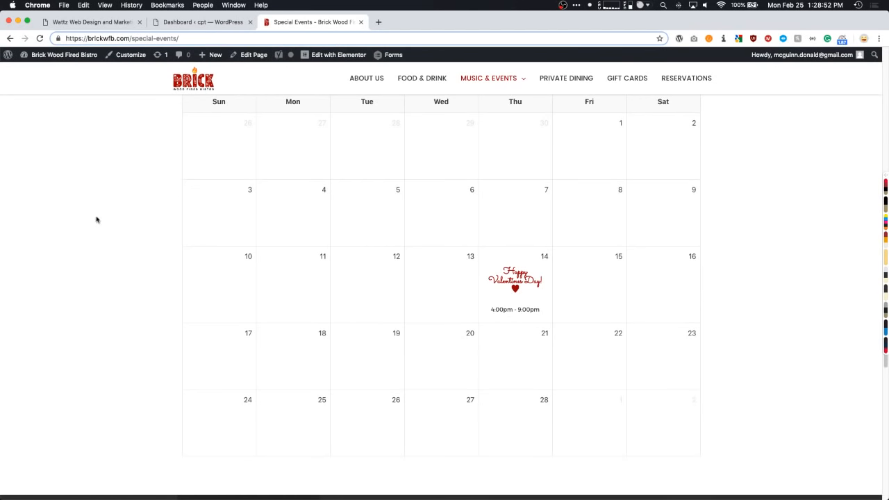
scroll(466, 323, up, 1)
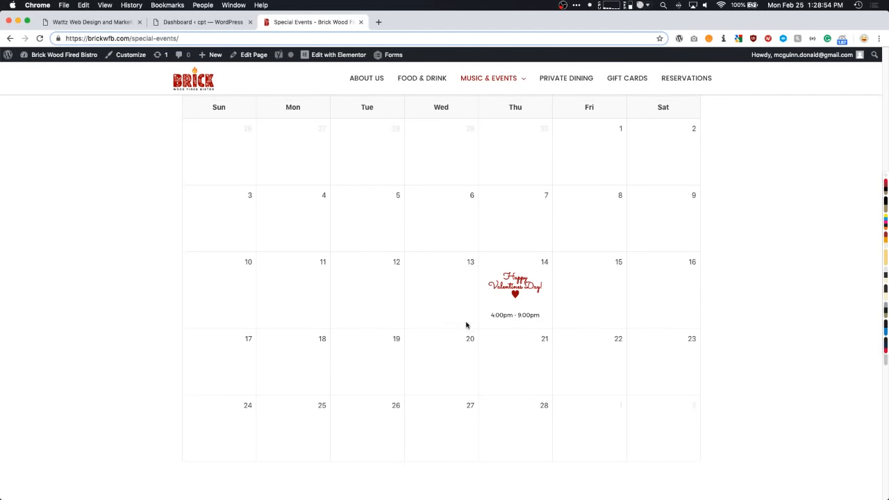
scroll(486, 330, up, 1)
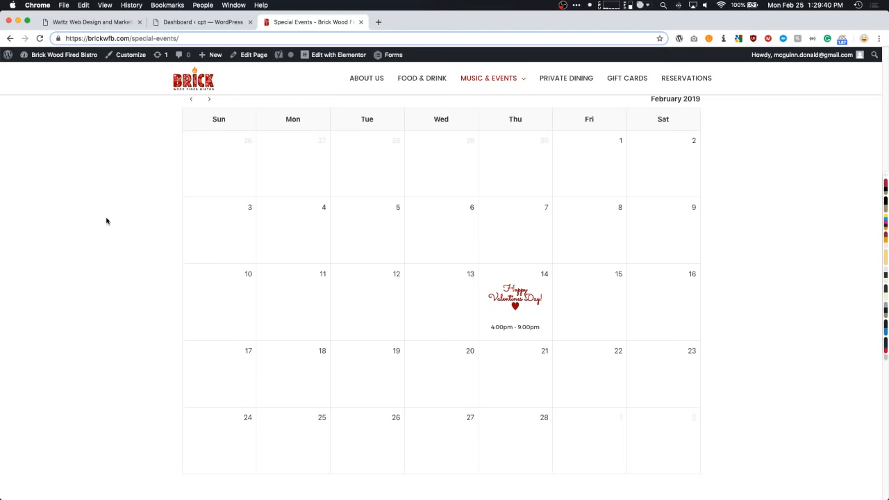
- Load toolset.com in a new tab and scroll down through its pricing table
click(379, 23)
text(toolset.com)
key(Return)
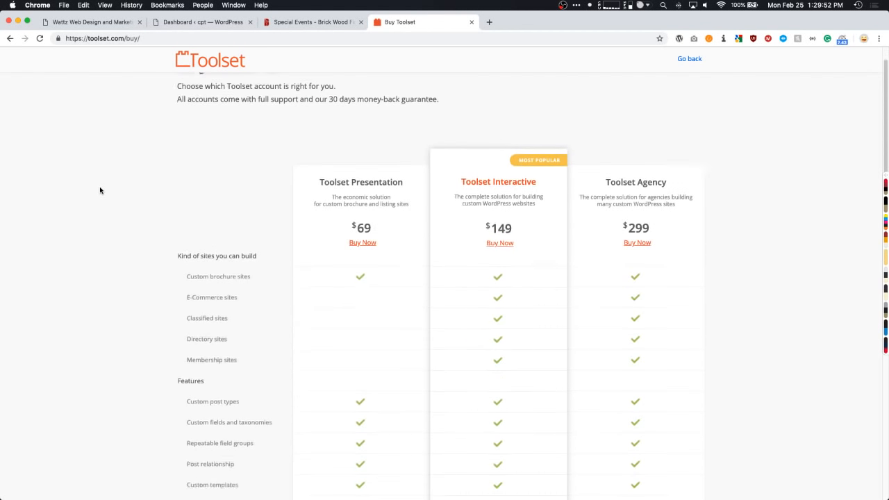
scroll(103, 190, down, 3)
scroll(590, 167, down, 1)
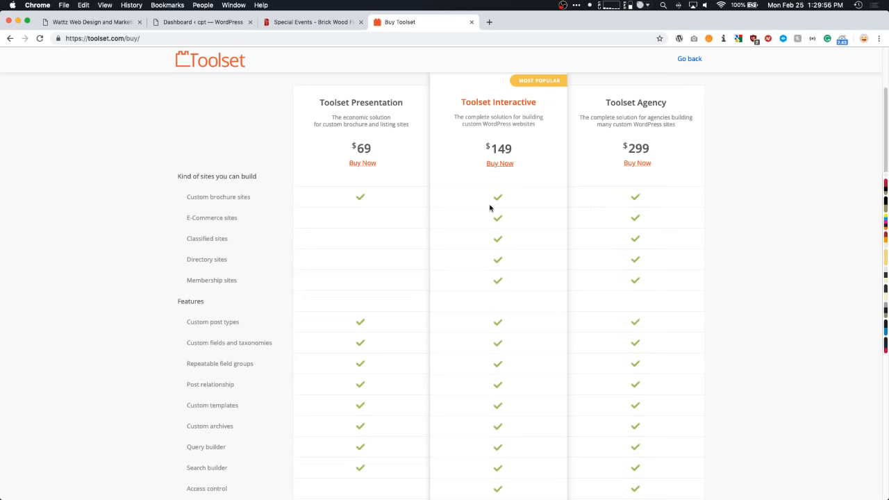
scroll(571, 206, down, 1)
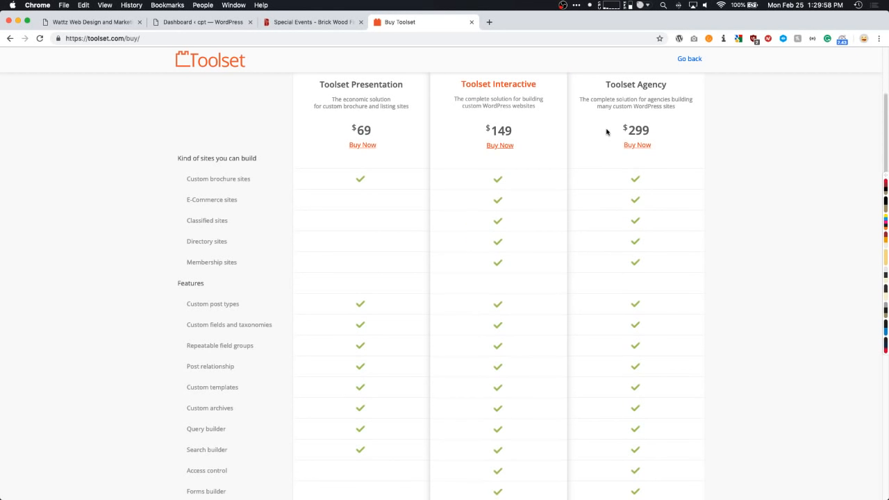
scroll(604, 129, down, 10)
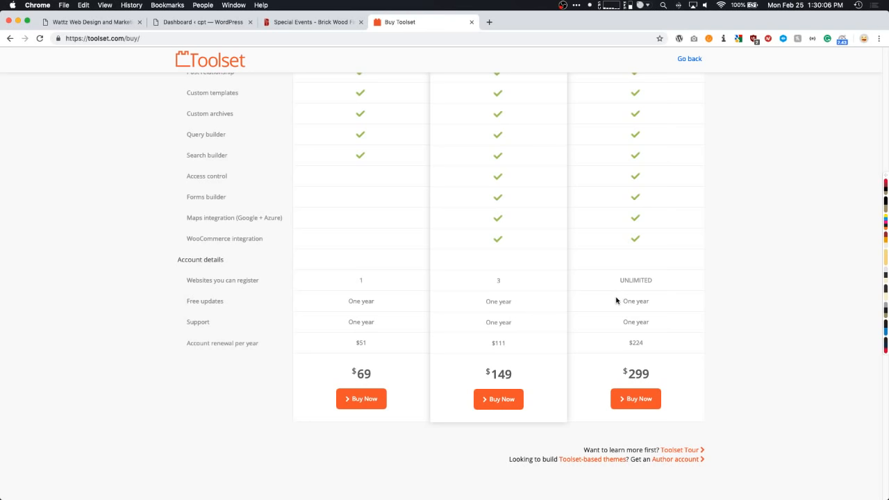
- Highlight the Agency plan's one-year updates, then its $299 price
drag(620, 302, 650, 302)
click(657, 305)
scroll(643, 298, up, 1)
scroll(643, 298, up, 8)
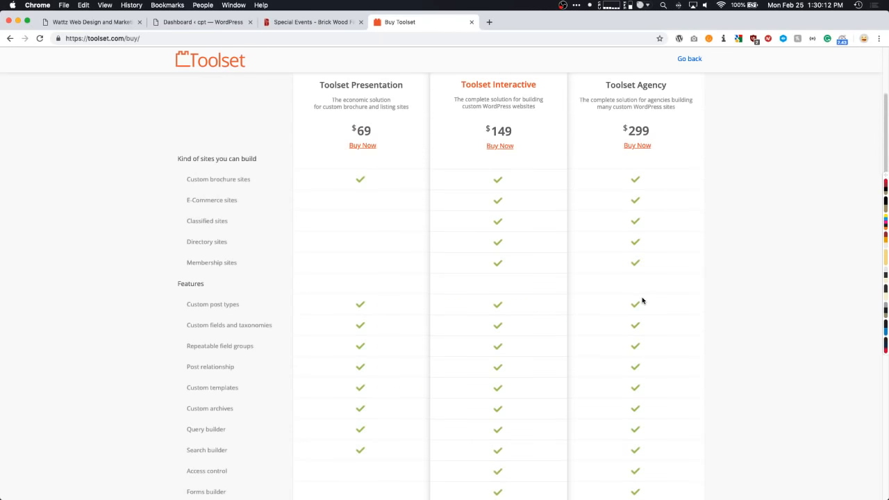
scroll(643, 301, up, 3)
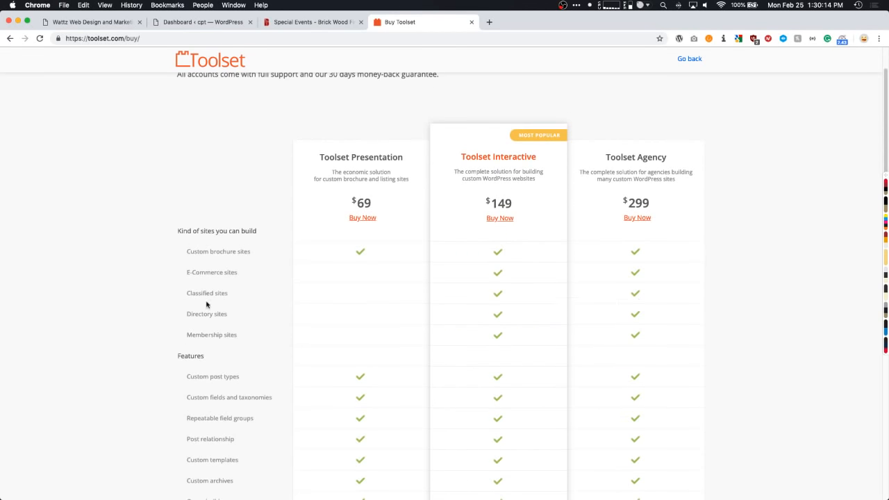
scroll(73, 290, up, 3)
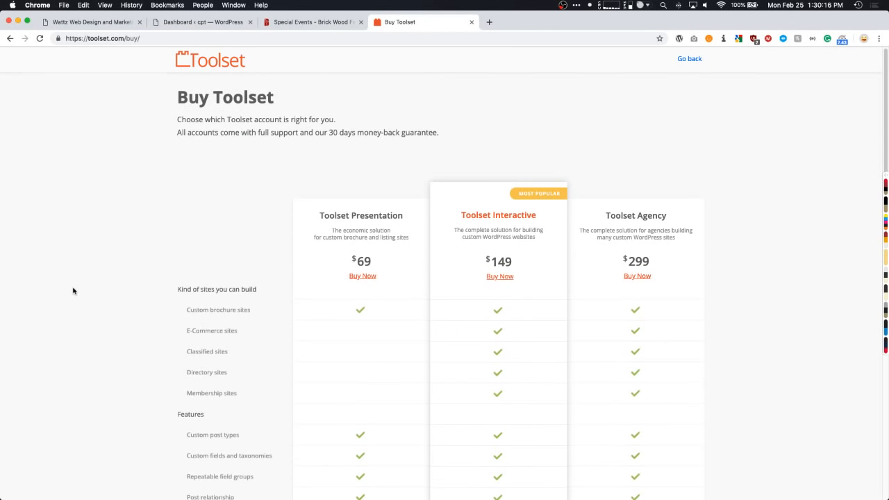
mouse_move(623, 261)
mouse_down()
mouse_move(650, 262)
mouse_move(627, 260)
mouse_up()
- Open the AnyWhere Elementor Pro product page from the 'anywher' suggestion and scroll through it
key(super+t)
text(anywher)
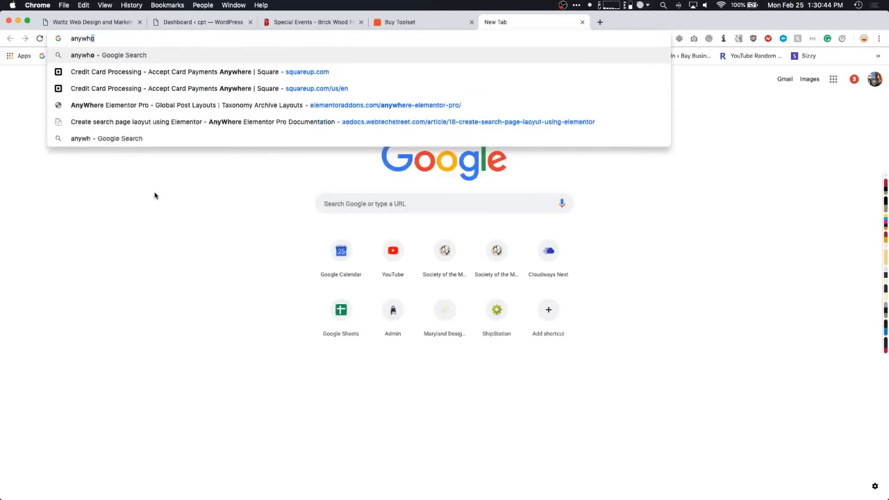
key(Down)
key(Down)
key(Down)
key(Down)
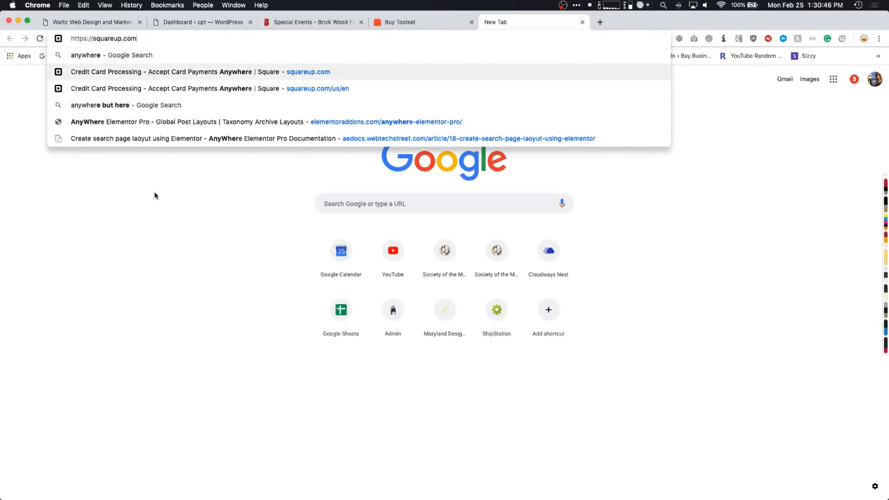
key(Return)
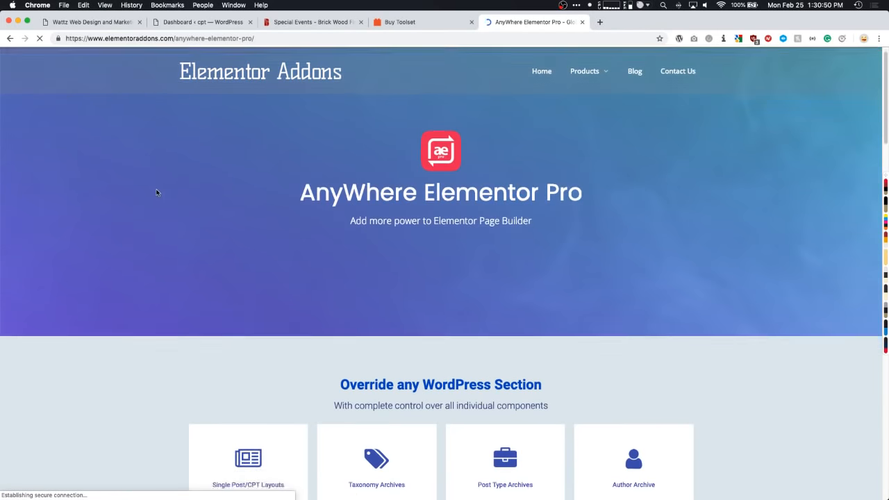
scroll(157, 192, down, 5)
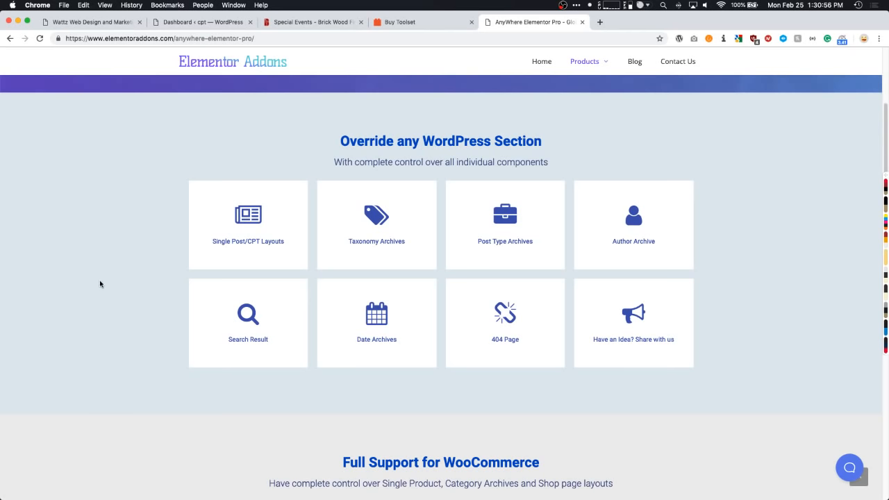
scroll(101, 280, down, 1)
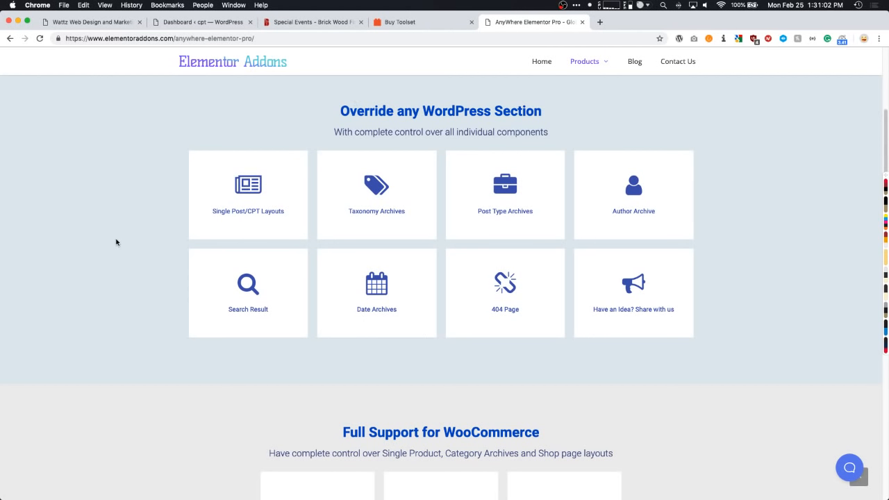
scroll(113, 241, down, 2)
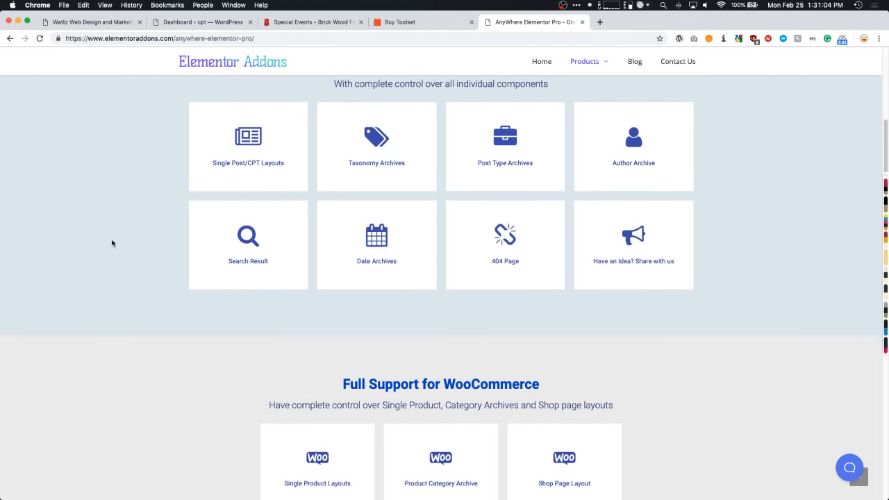
scroll(113, 242, up, 2)
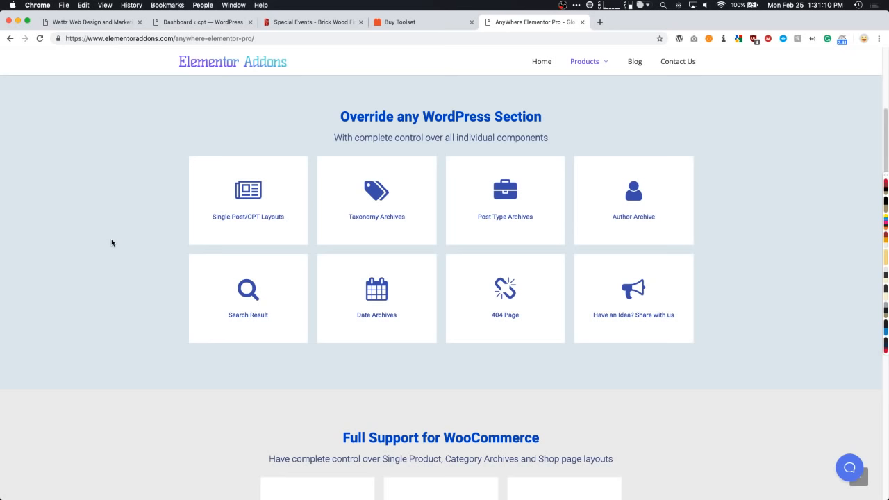
scroll(111, 242, down, 3)
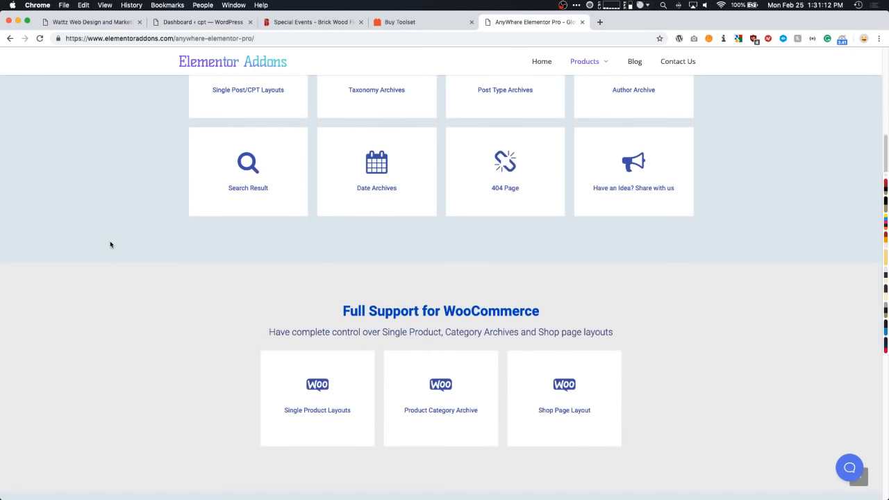
- Back on the Buy Toolset pricing page, highlight the Agency $299 price, then clear it
click(405, 25)
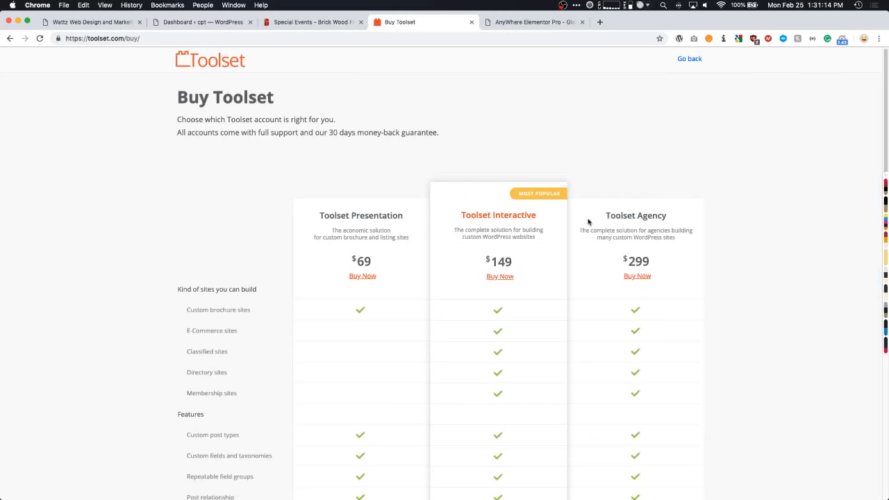
mouse_move(645, 261)
mouse_down()
mouse_move(626, 264)
mouse_move(653, 265)
mouse_up()
click(627, 264)
click(547, 127)
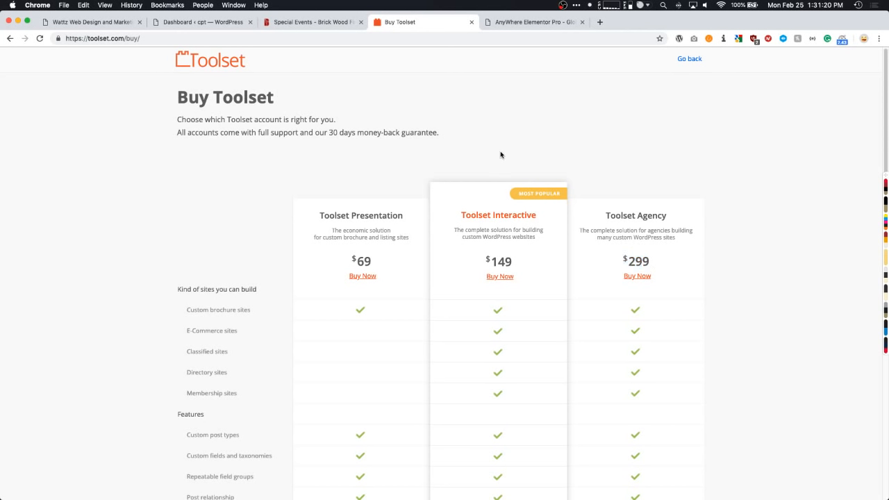